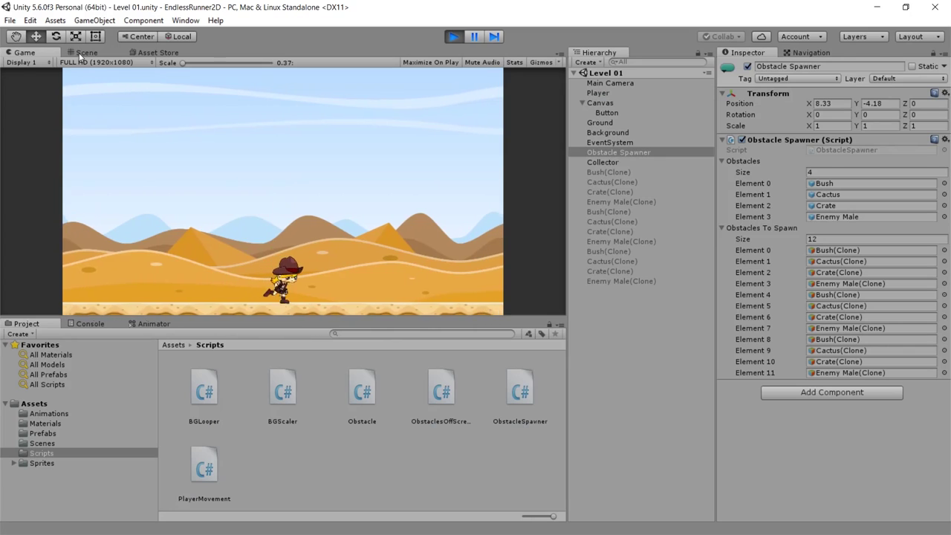
Watch the runner level play, then bring GameOver.cs forward in MonoDevelop.
left_click(87, 52)
left_click(216, 263)
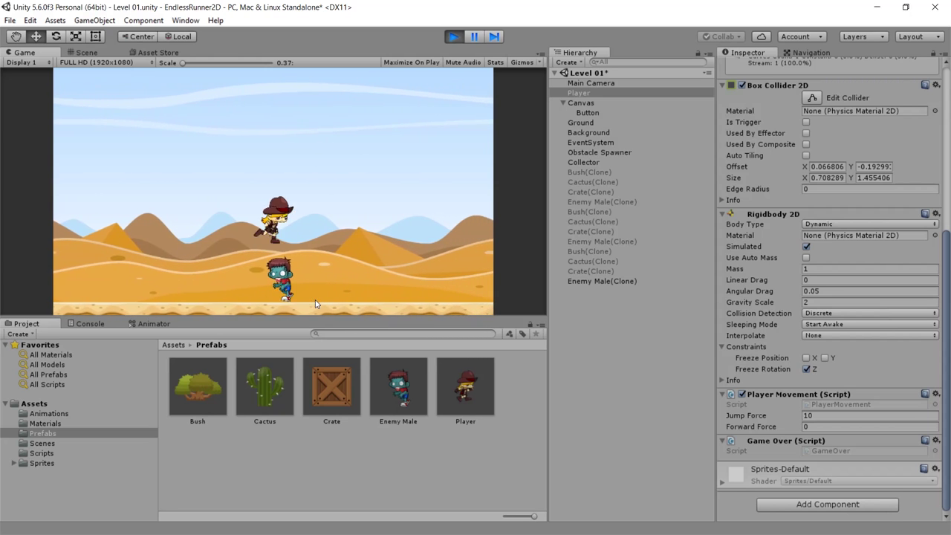
Move the scene-reload call and its comment from the Collector check into RestartGame, and save GameOver.cs.
left_click(455, 41)
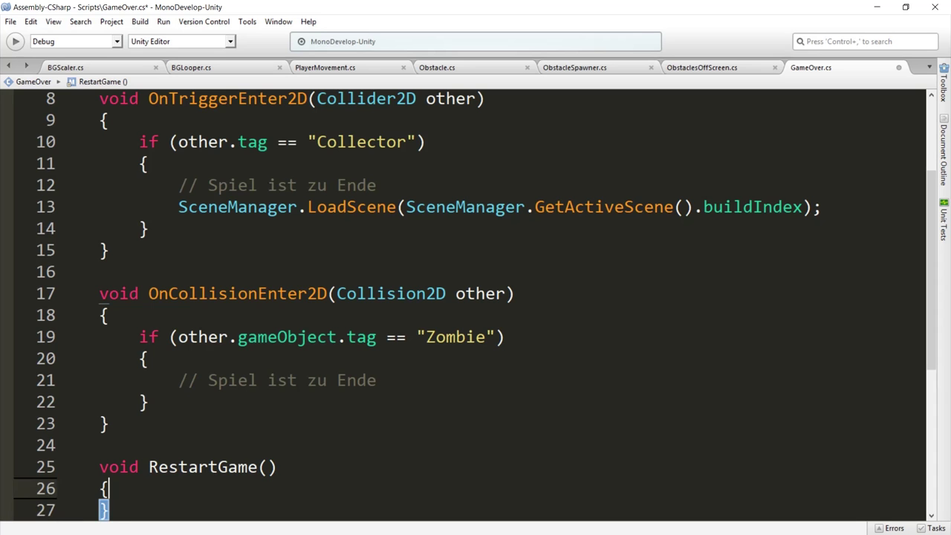
key("Return")
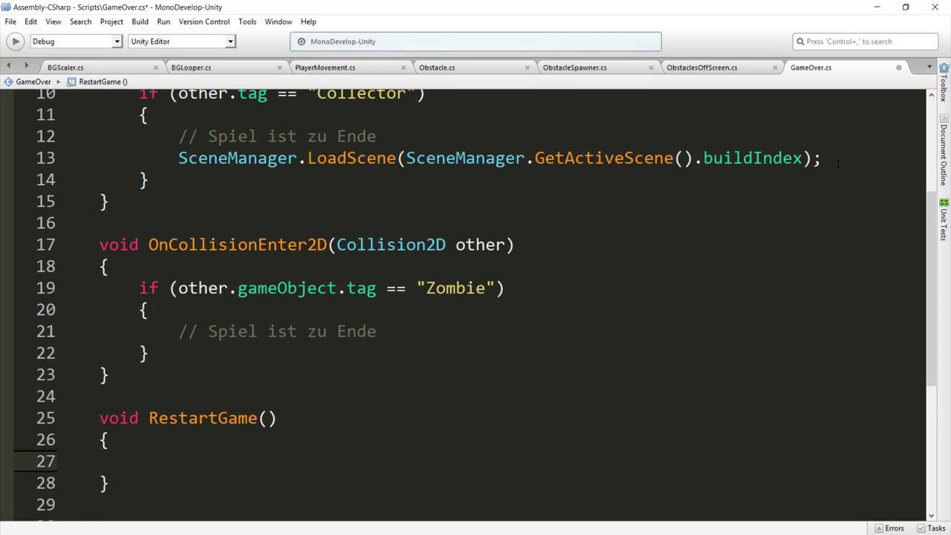
left_click_drag(838, 163, 60, 130)
key("ctrl+x")
left_click(154, 436)
key("ctrl+v")
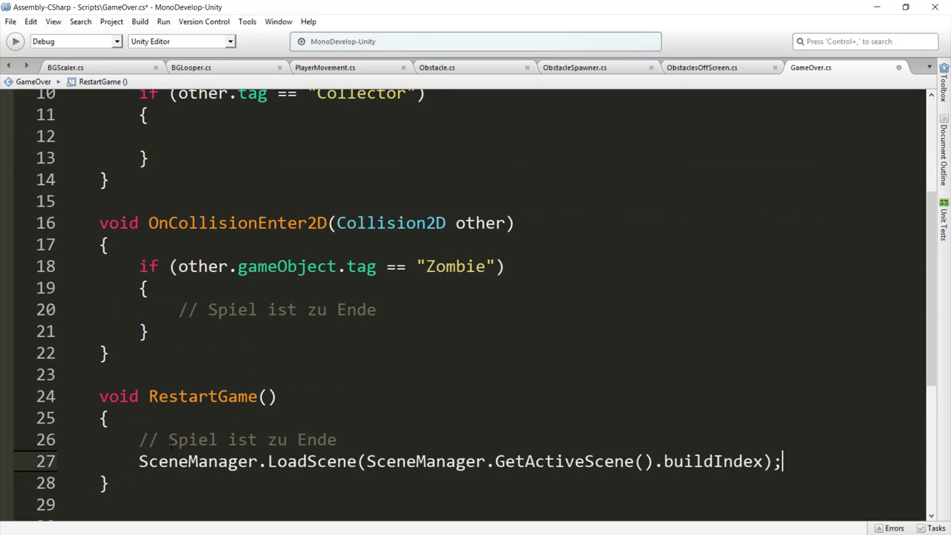
left_click(153, 422)
key("ctrl+s")
scroll(154, 428, "up", 1)
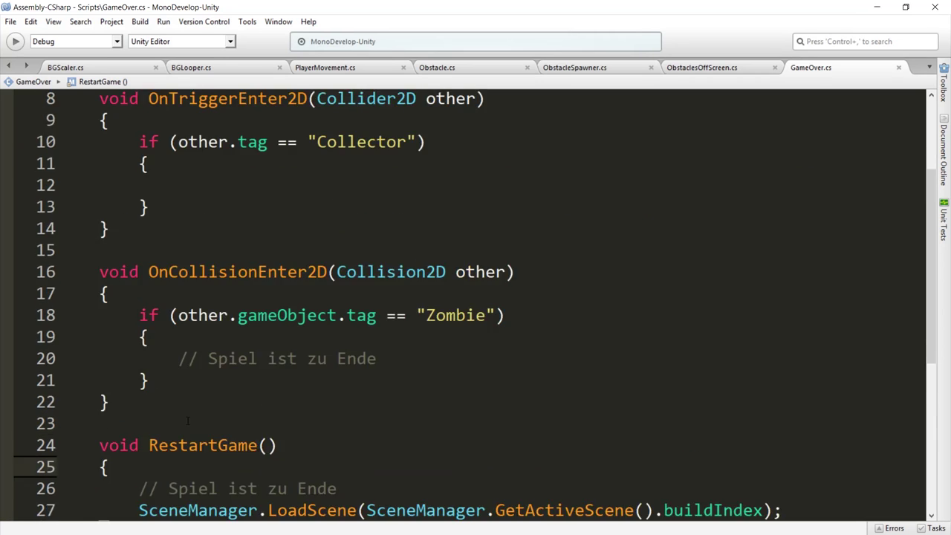
Back in Unity, show the Scene view and select the ground.
key("alt+Tab")
left_click(82, 54)
left_click(216, 264)
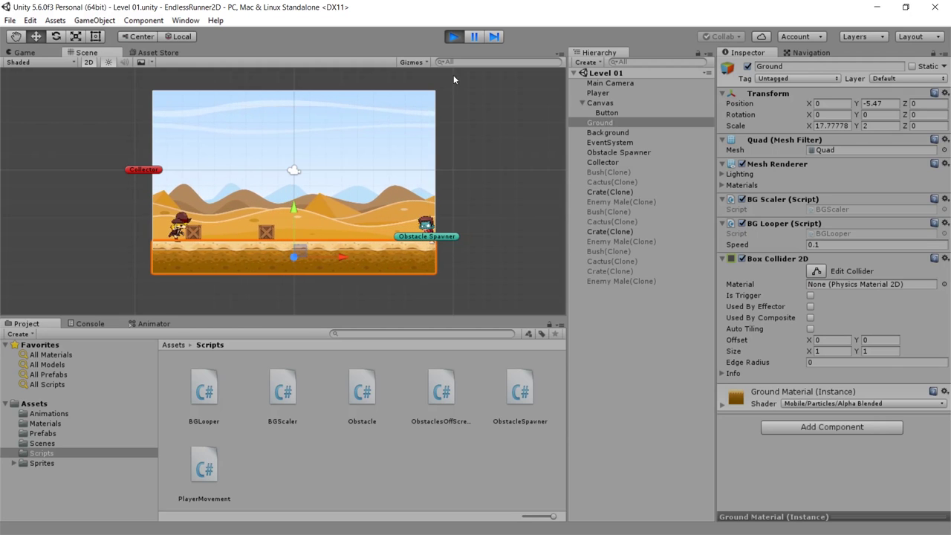
Stop the running game to leave play mode.
left_click(452, 37)
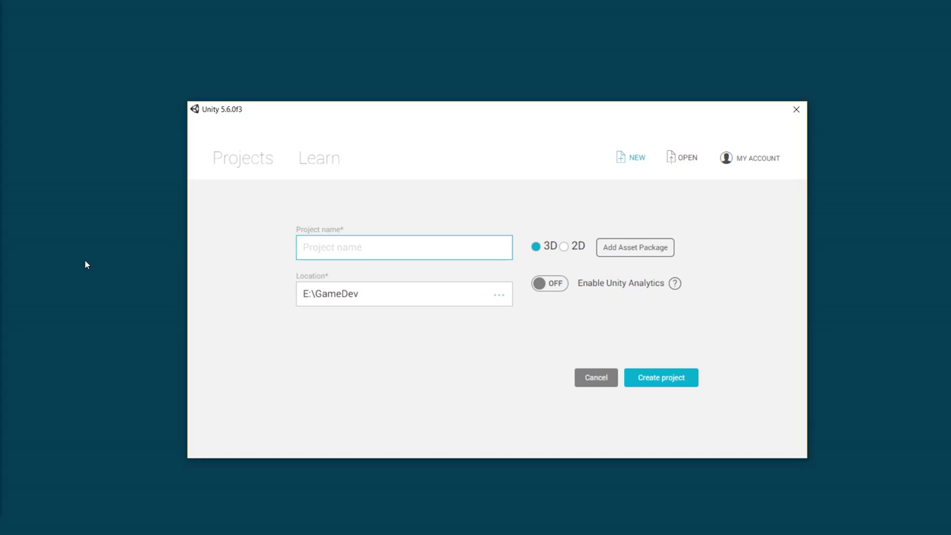
Create a 2D project named EndlessRunner2D, then minimise the empty editor.
type("Endless")
type("Runner2D")
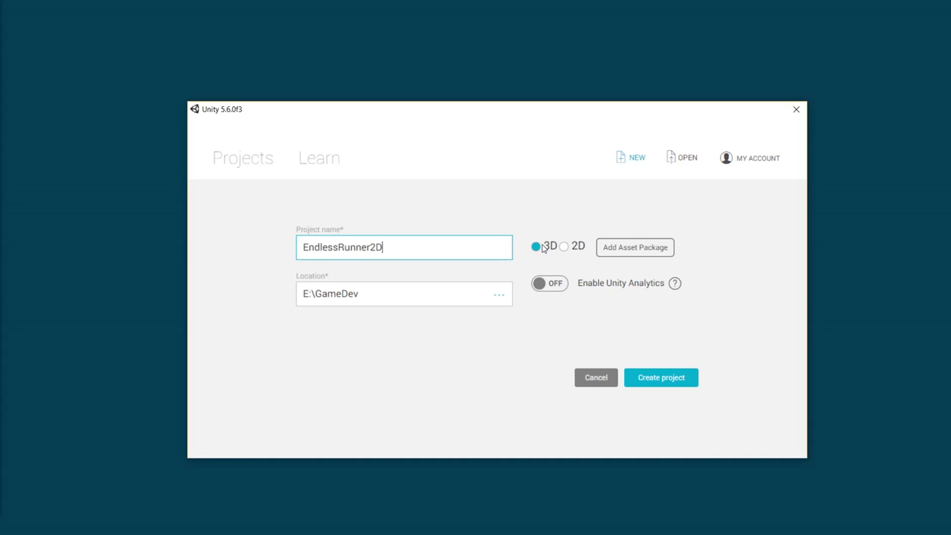
left_click(565, 247)
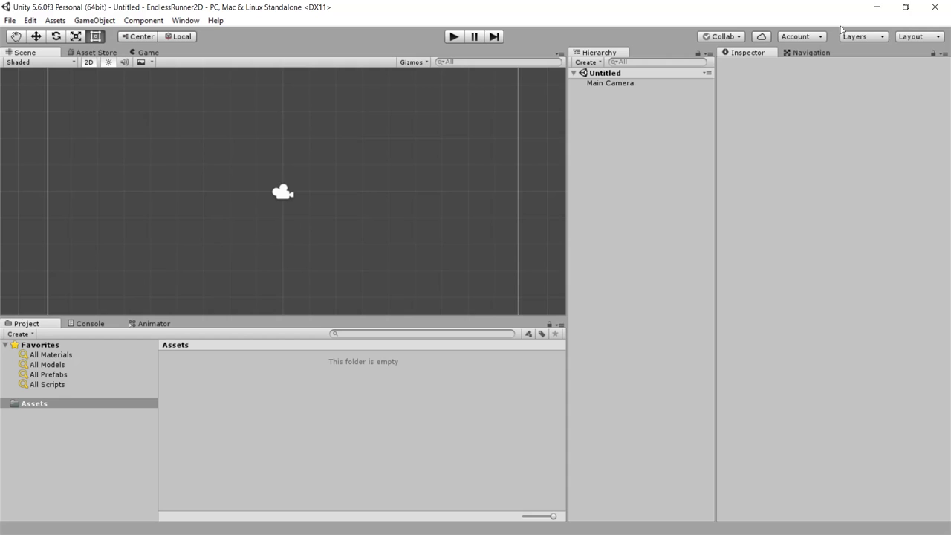
left_click(876, 7)
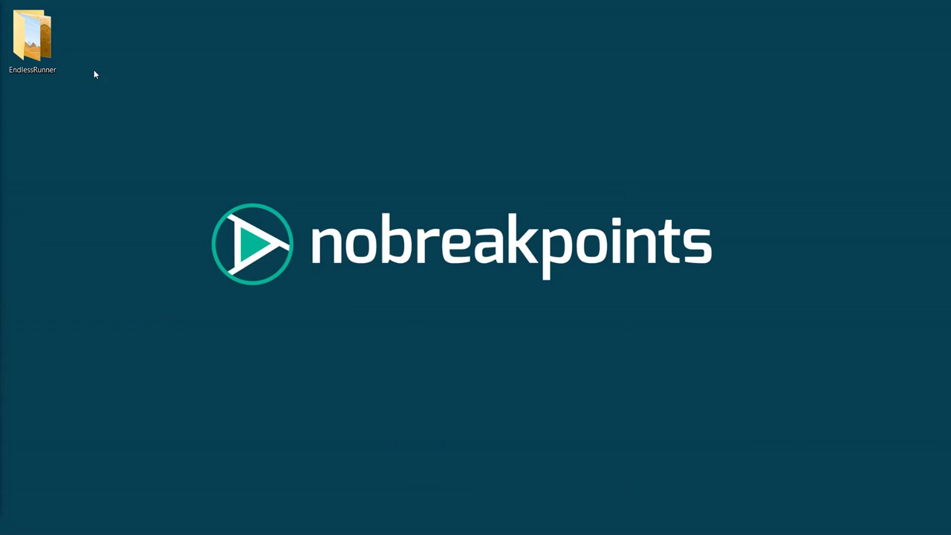
Open the EndlessRunner folder, select Enemy, Objects, Player, Background.png and Foreground.png, and drag them toward Unity's Assets.
double_click(32, 38)
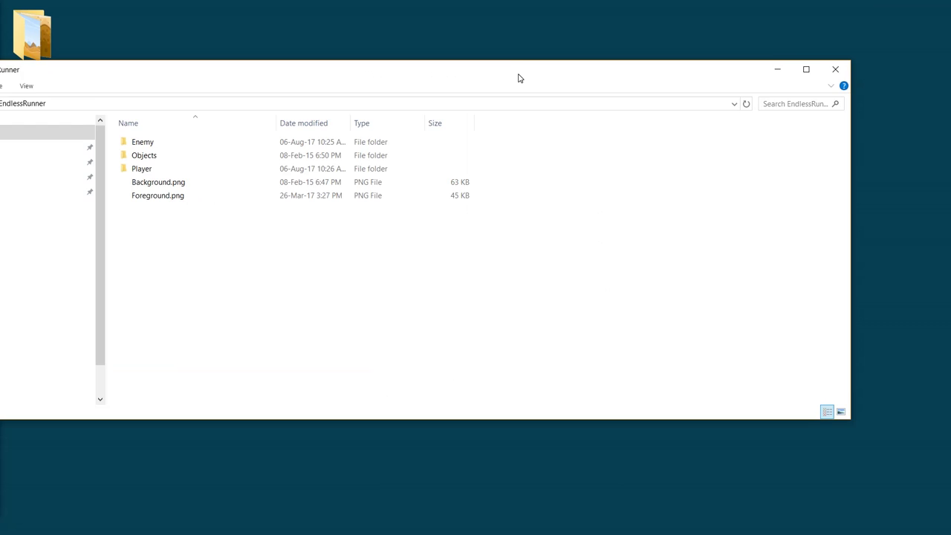
left_click(237, 131)
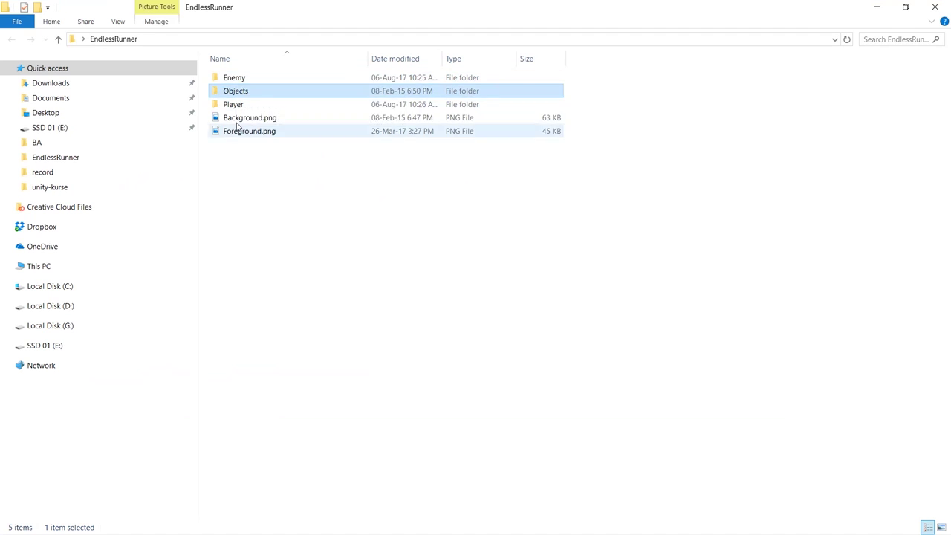
key("Up")
key("Up")
key("Down")
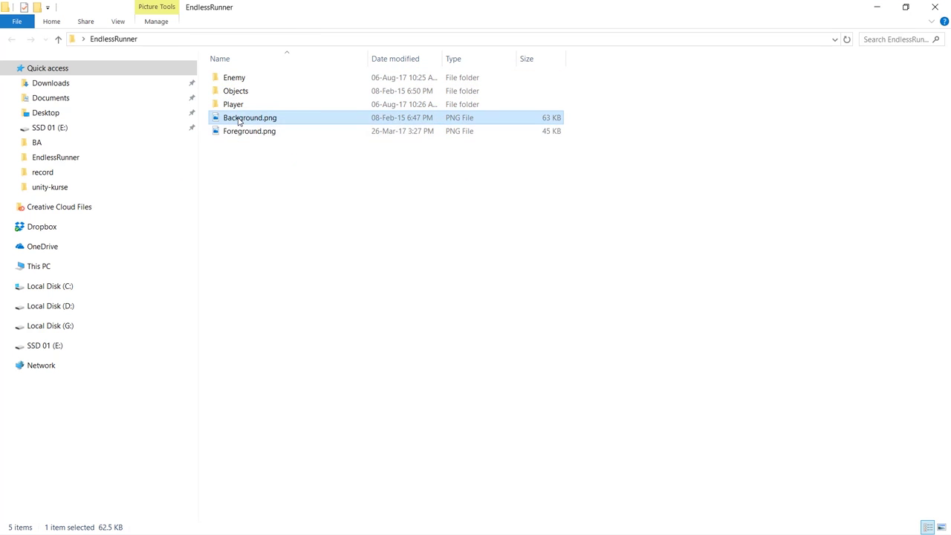
left_click(246, 166)
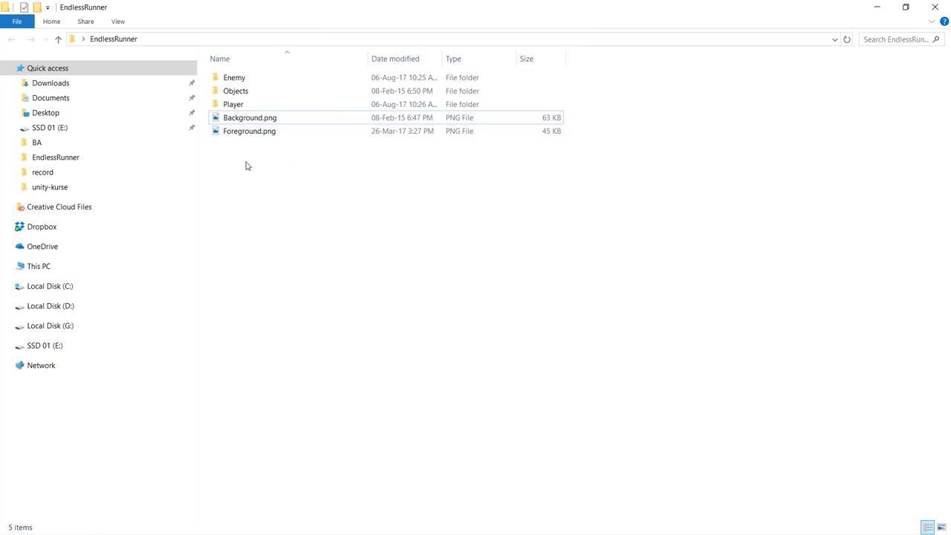
left_click_drag(272, 176, 223, 71)
mouse_move(271, 7)
left_mouse_down()
mouse_move(280, 93)
mouse_move(272, 90)
left_mouse_up()
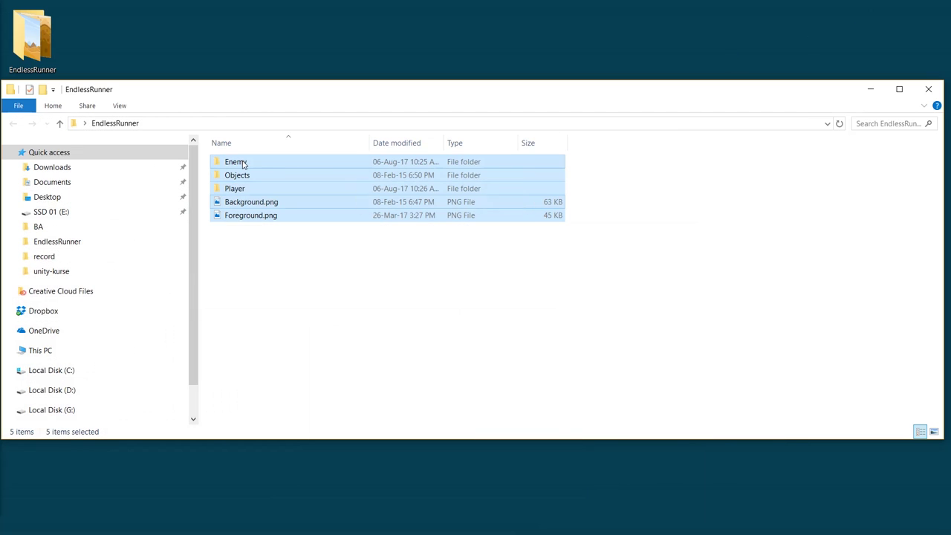
left_click_drag(243, 163, 213, 414)
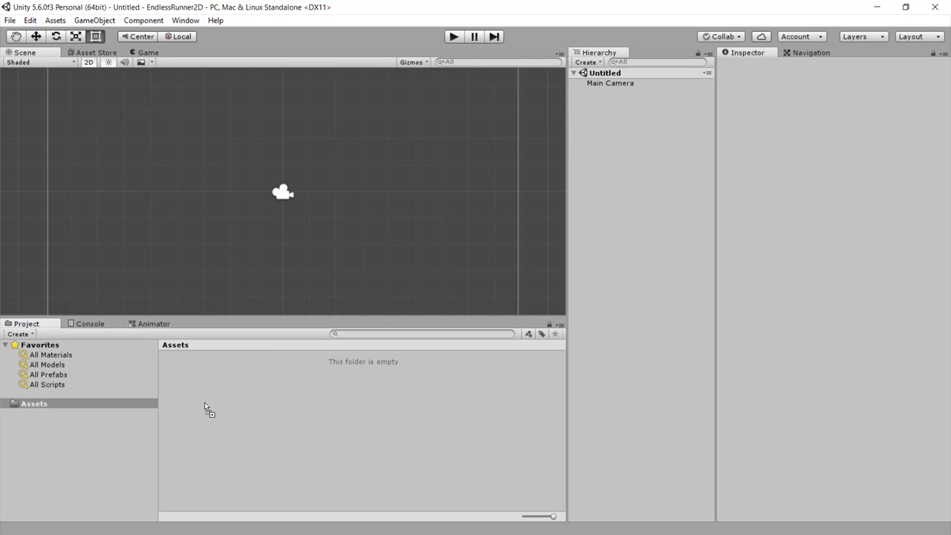
Import the five items into Assets and create a folder named Sprites.
left_click_drag(204, 405, 205, 405)
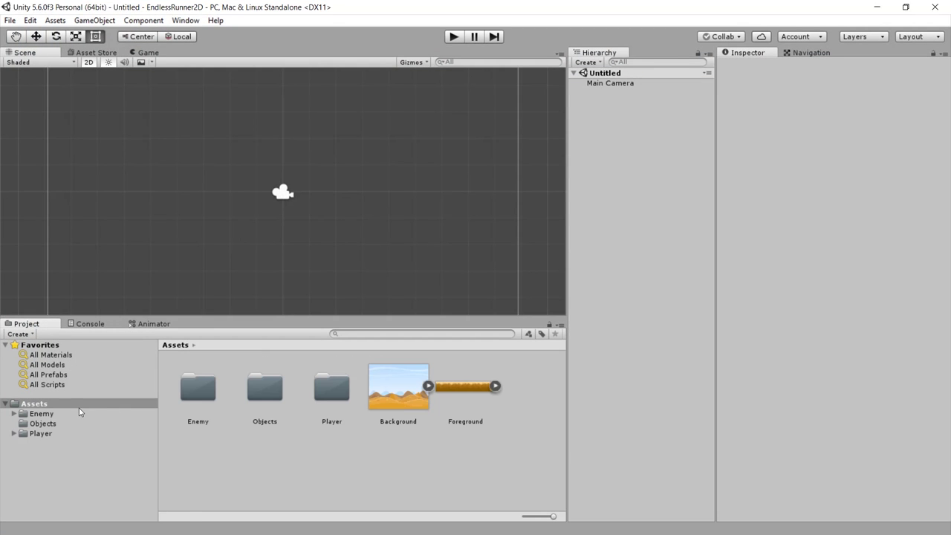
right_click(215, 449)
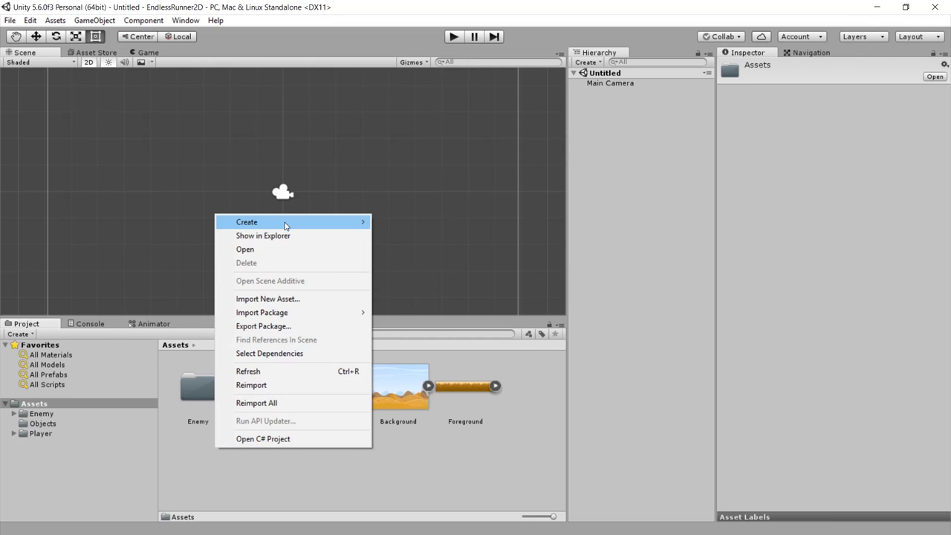
mouse_move(284, 223)
left_click(405, 200)
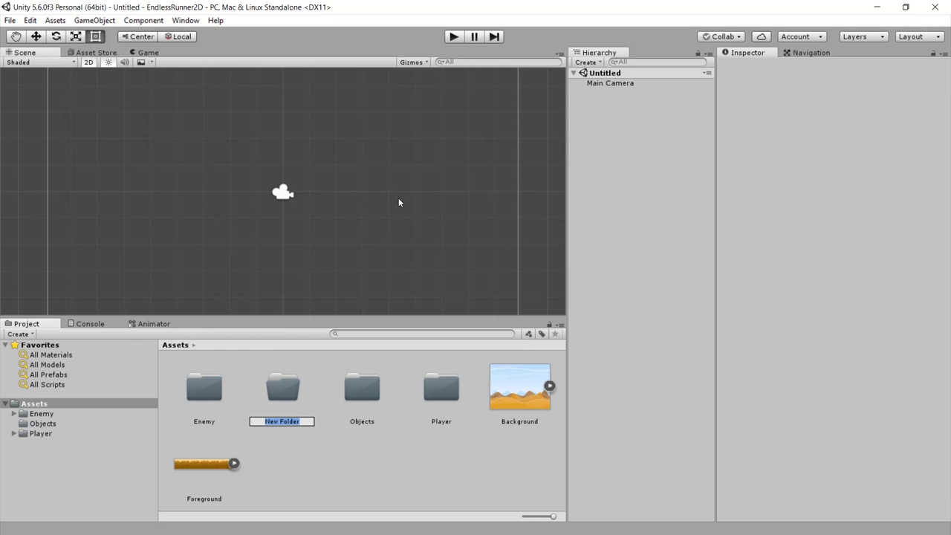
type("Spri")
type("tes")
key("Return")
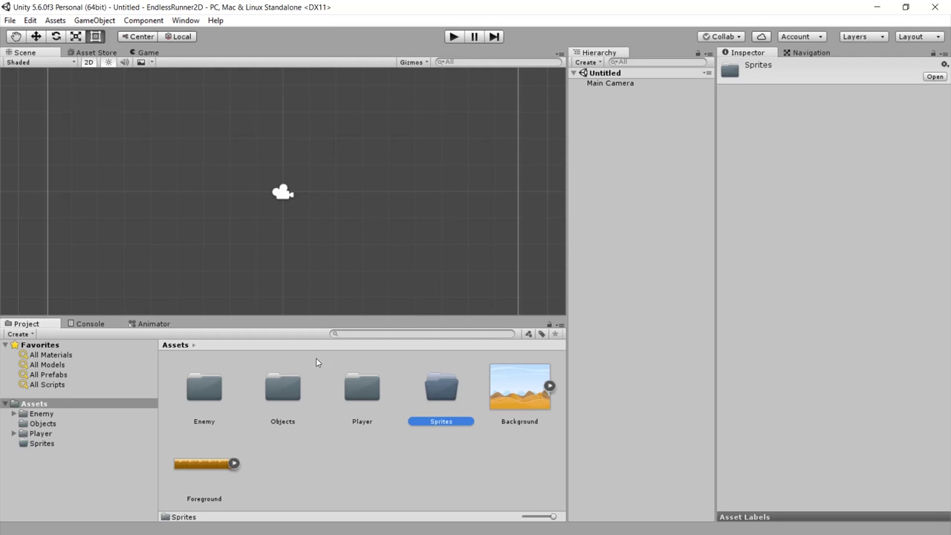
Move Enemy, Objects and Player into Sprites, then browse the Objects folder's sprites.
left_click(205, 386)
left_click(369, 385, "shift")
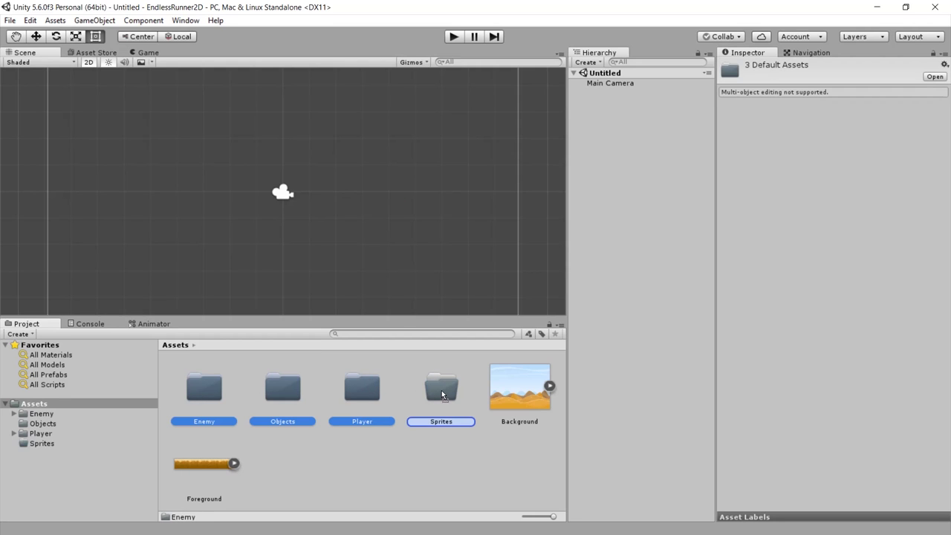
left_click_drag(369, 381, 443, 392)
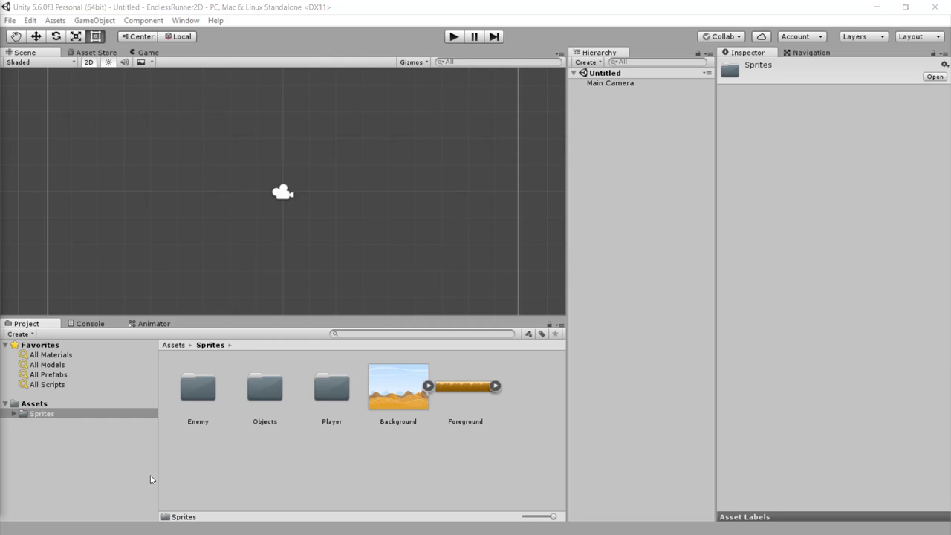
double_click(265, 394)
scroll(457, 387, "down", 2)
scroll(456, 384, "up", 1)
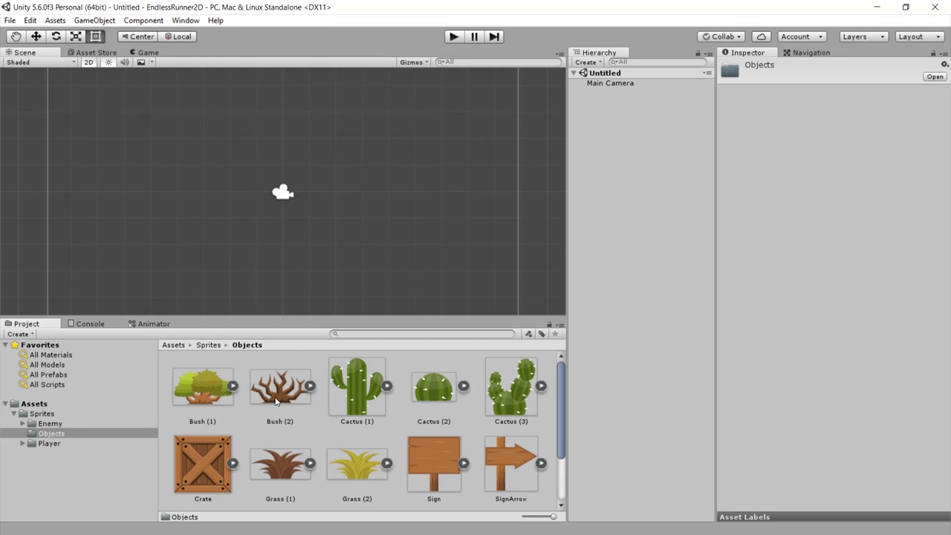
scroll(249, 183, "down", 3)
scroll(250, 179, "down", 1)
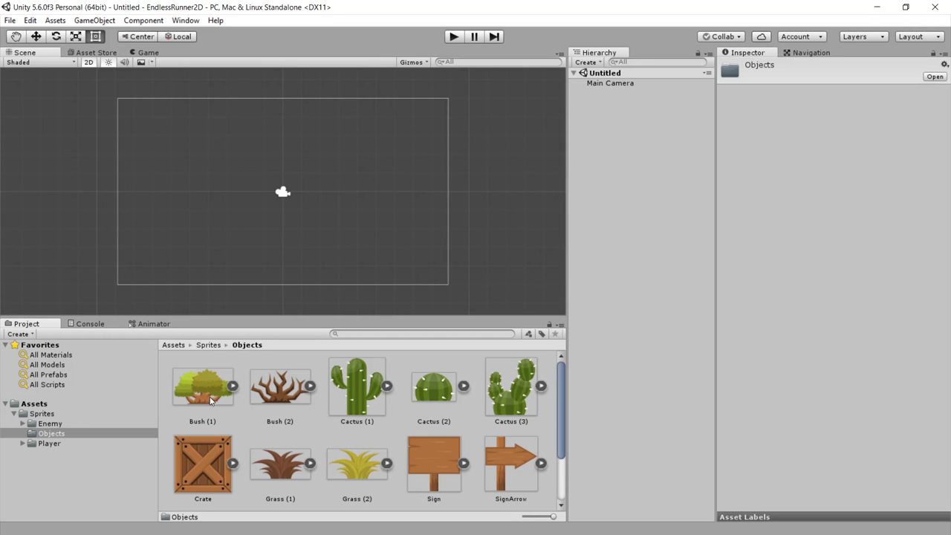
Place the Bush (1) sprite in the scene and set the game view to Standalone (1024x768).
left_click_drag(211, 401, 204, 186)
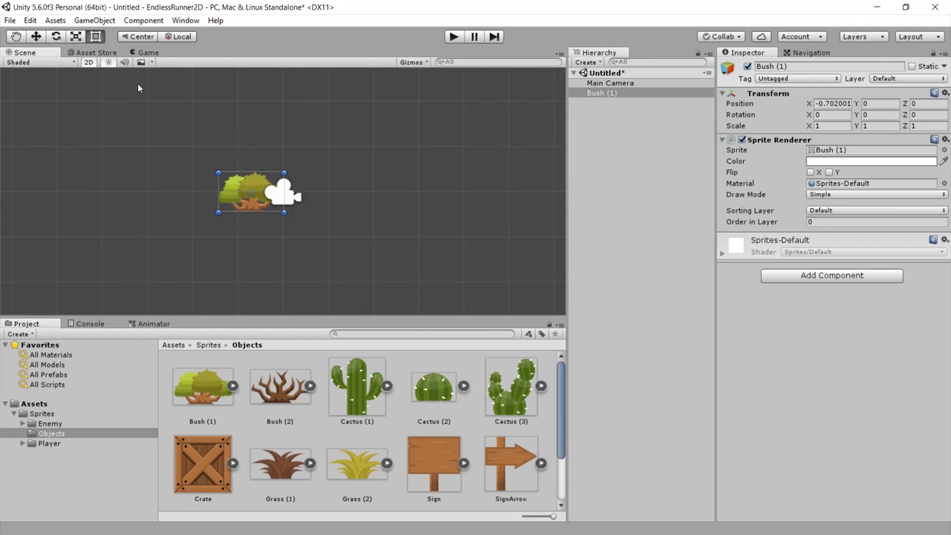
left_click(147, 52)
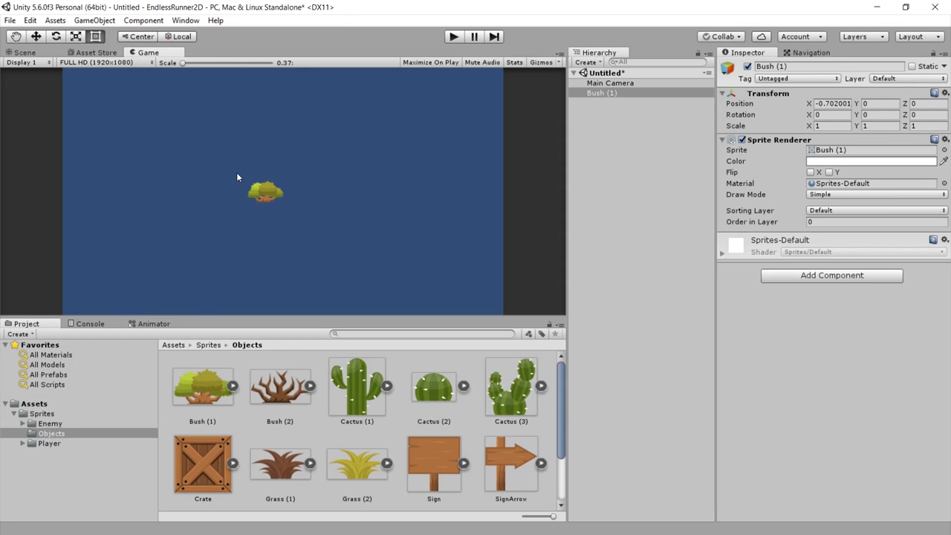
left_click(97, 62)
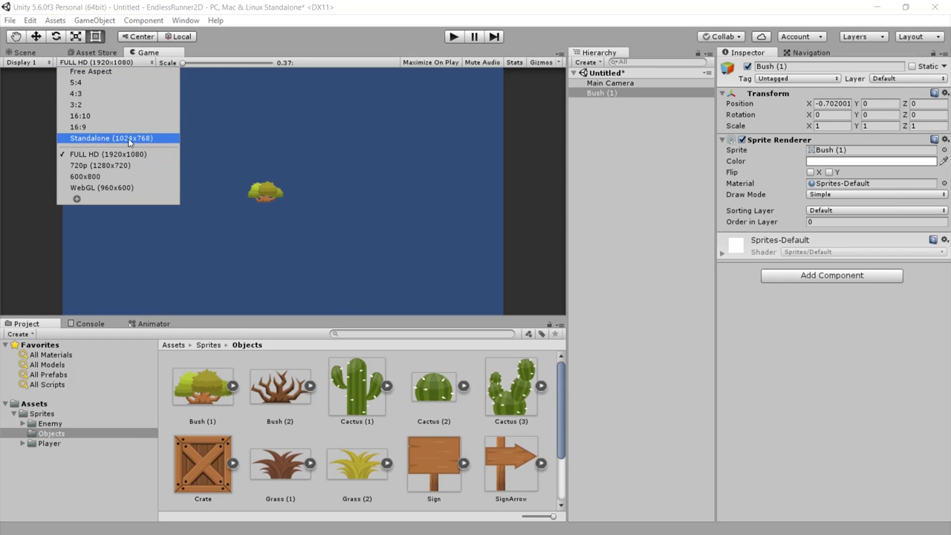
left_click(132, 143)
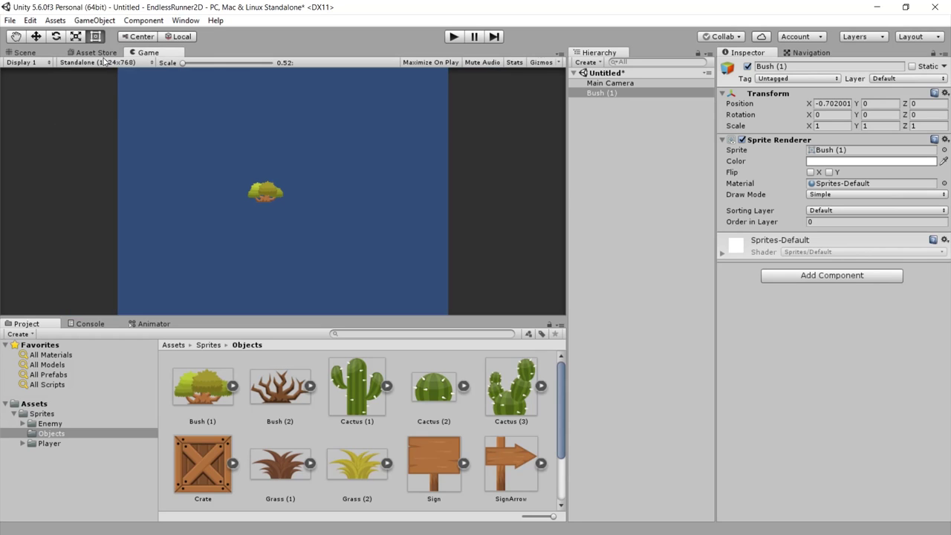
left_click(22, 52)
Try rescaling the bush, then undo to restore its original scale of 1.
key("e")
left_click(245, 187)
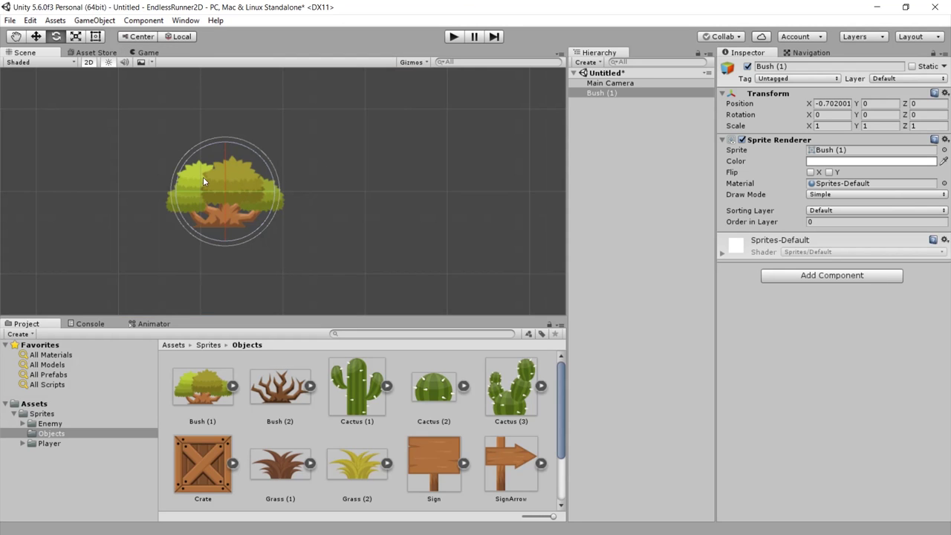
left_click(75, 36)
left_click_drag(228, 190, 219, 201)
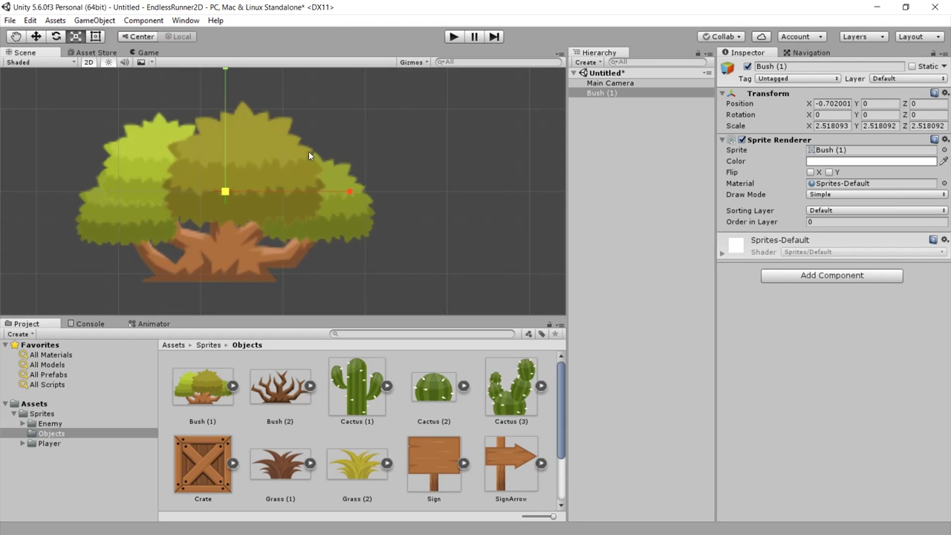
key("ctrl+z")
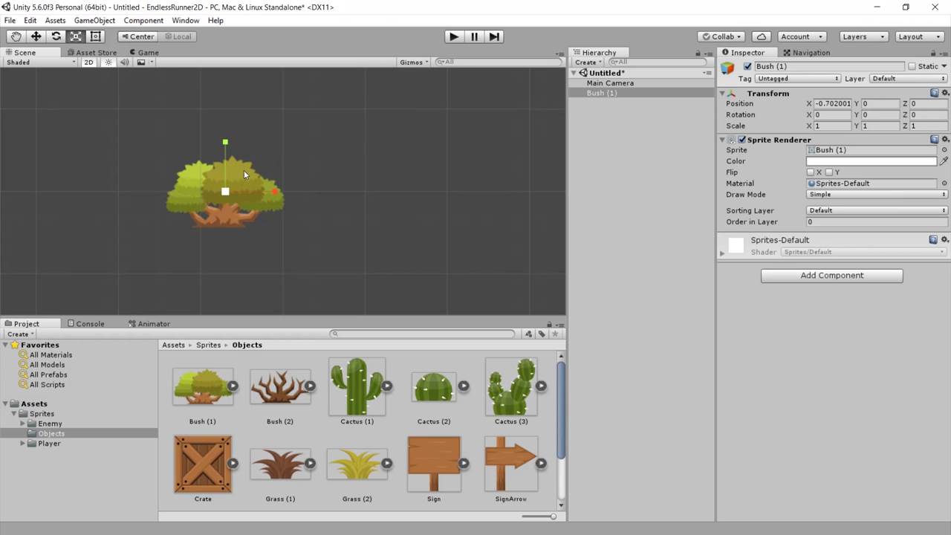
Add a Box Collider 2D and a Rigidbody 2D to Bush (1).
left_click(817, 279)
type("bo")
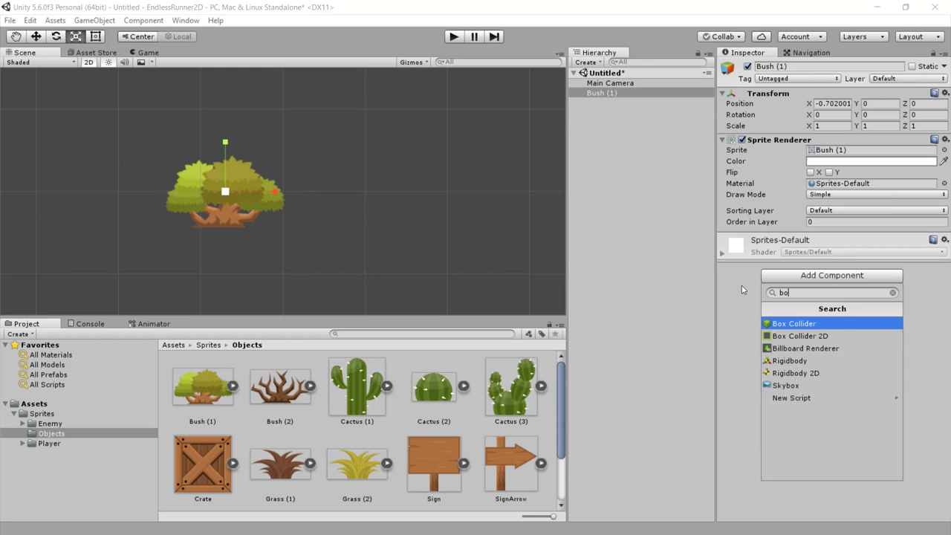
type("x")
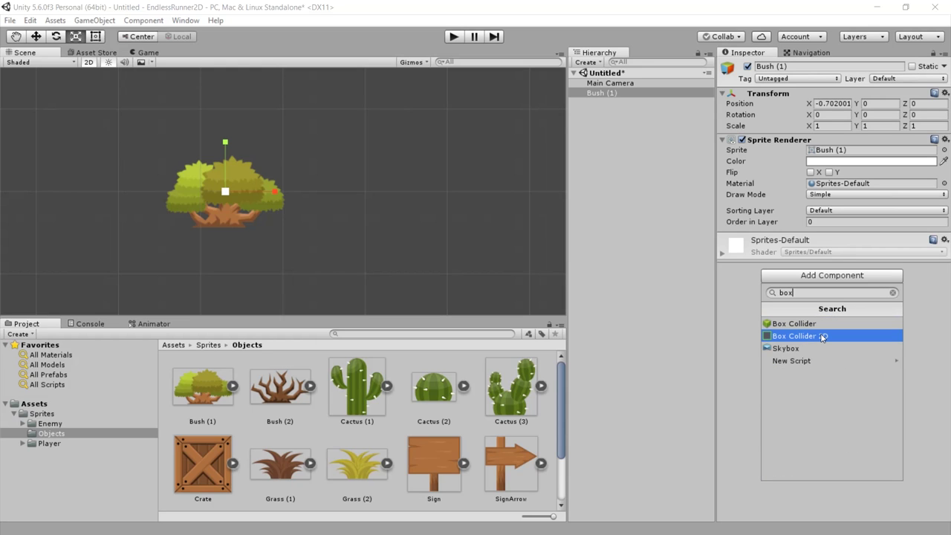
left_click(802, 338)
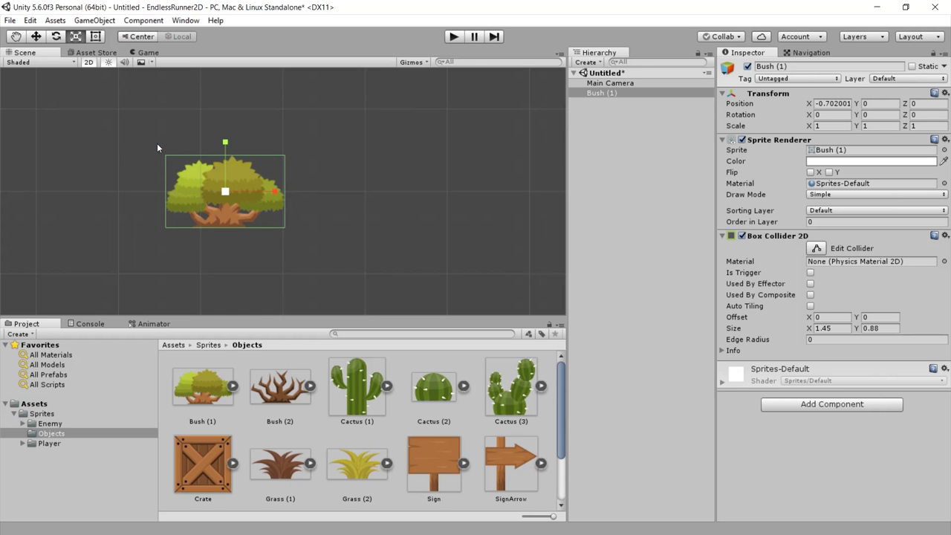
left_click(821, 405)
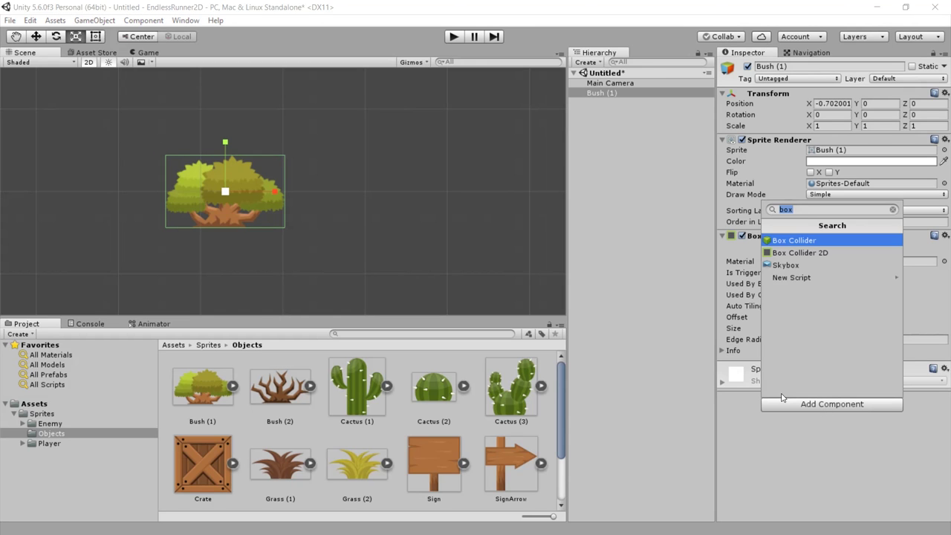
type("rigid")
key("Down")
key("Return")
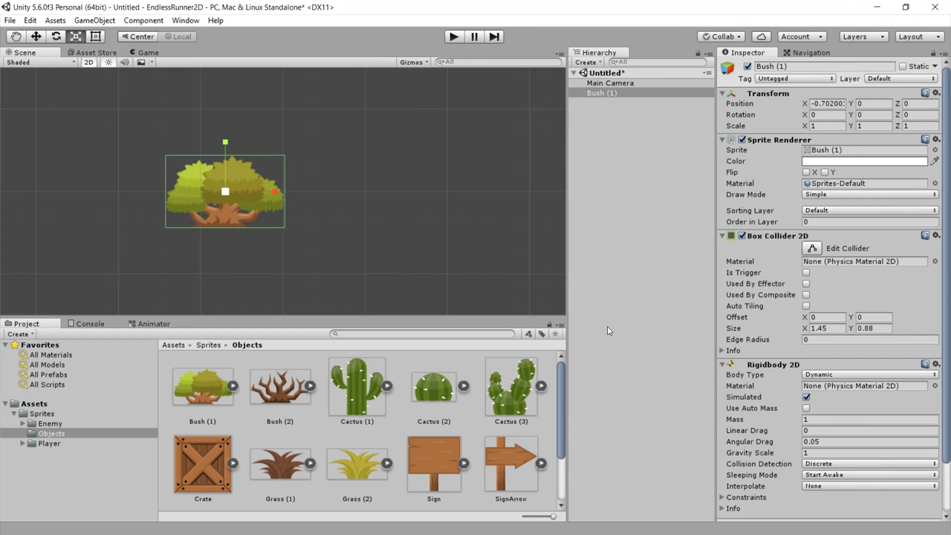
Freeze the bush's Z rotation under the Rigidbody 2D constraints.
scroll(765, 361, "down", 2)
scroll(766, 362, "down", 1)
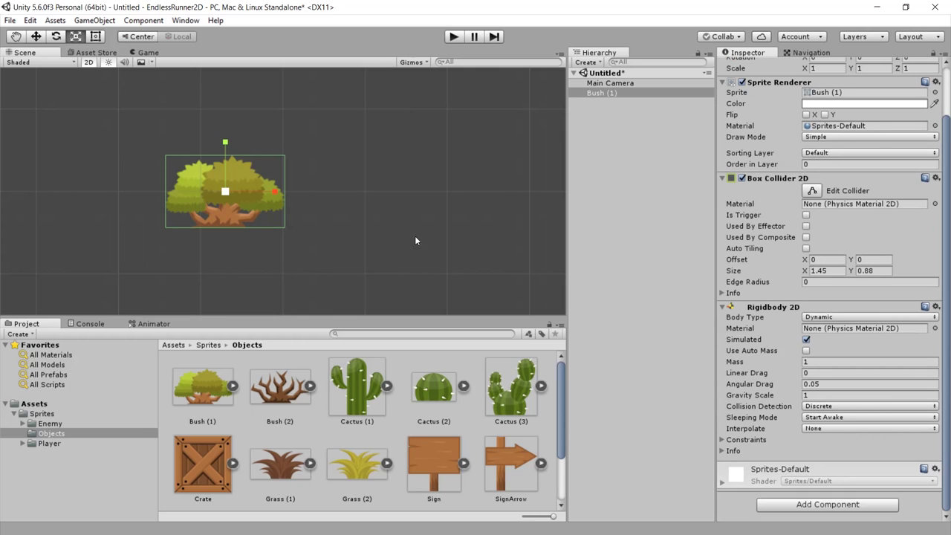
key("t")
left_click(742, 439)
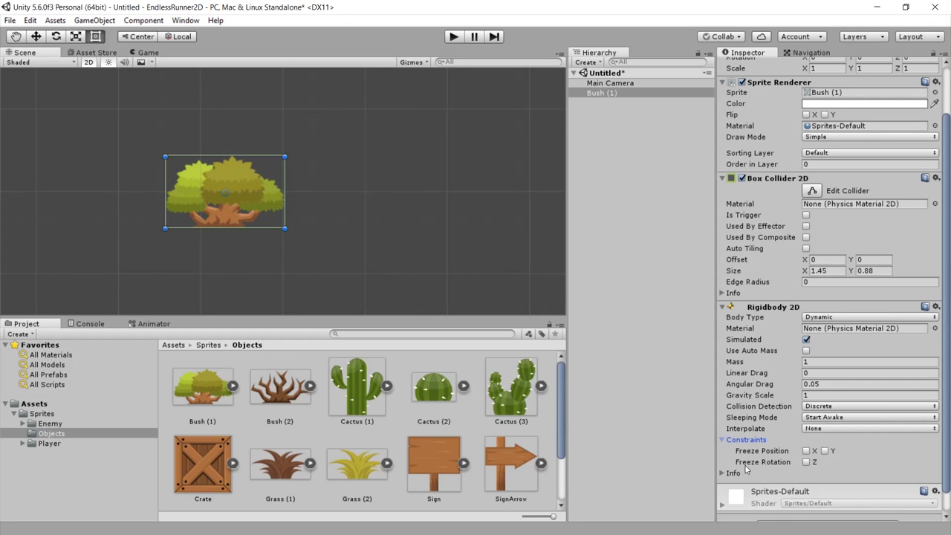
left_click(806, 463)
Inspect the bush in 3D view with the transform tools, then return to 2D.
left_click(88, 61)
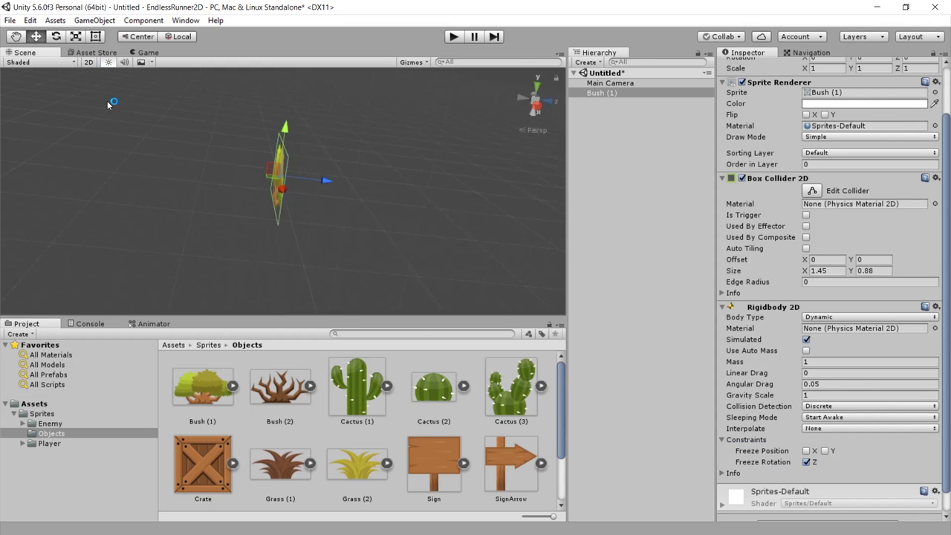
left_click_drag(327, 163, 491, 162, "alt")
key("e")
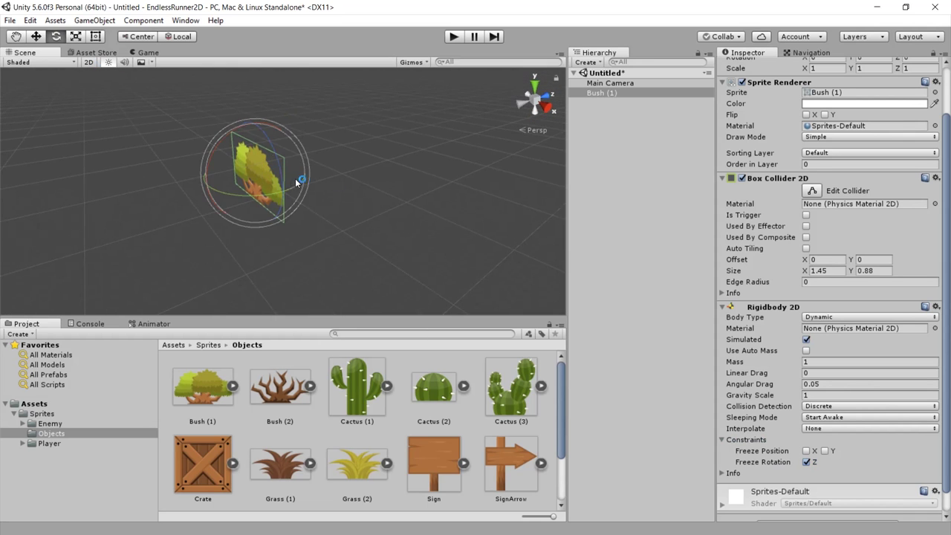
key("r")
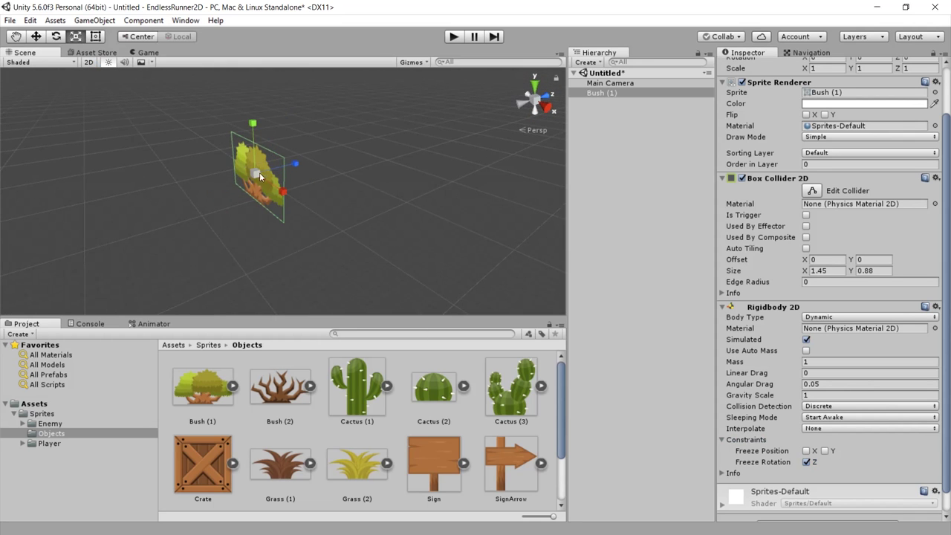
key("t")
key("e")
key("w")
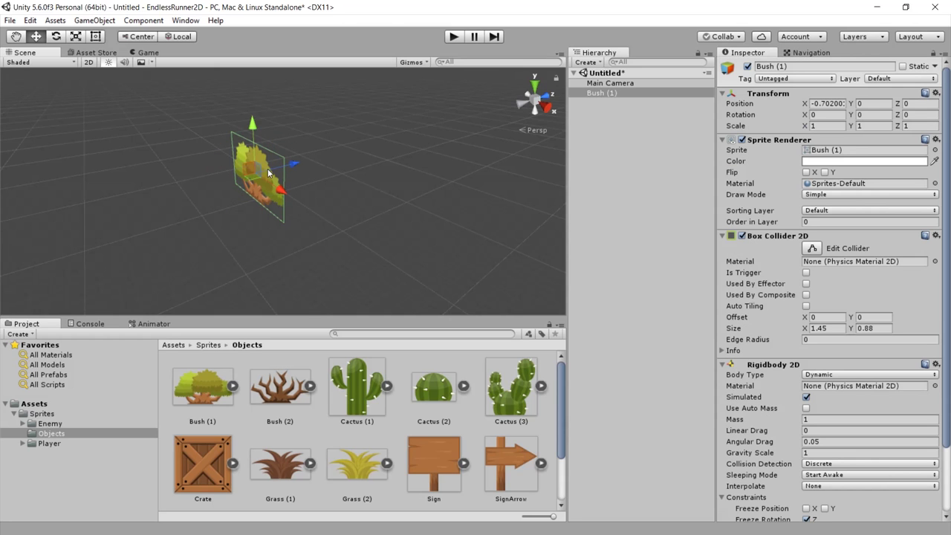
key("e")
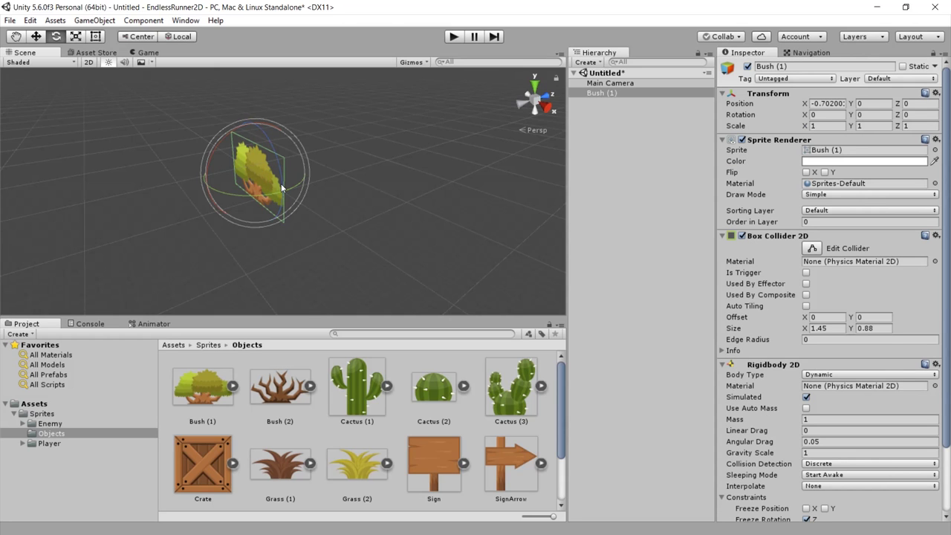
mouse_move(282, 190)
left_mouse_down()
mouse_move(276, 262)
mouse_move(246, 90)
left_mouse_up()
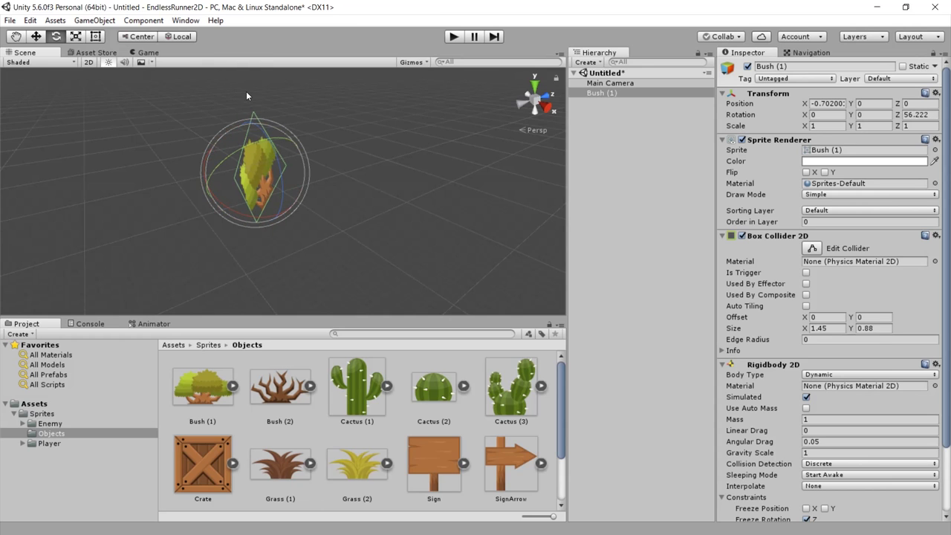
key("2")
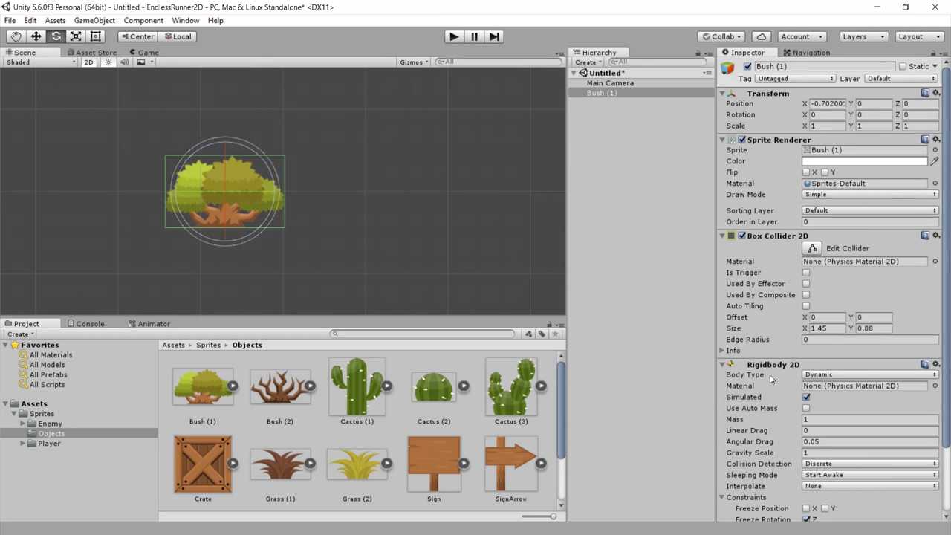
scroll(772, 379, "down", 5)
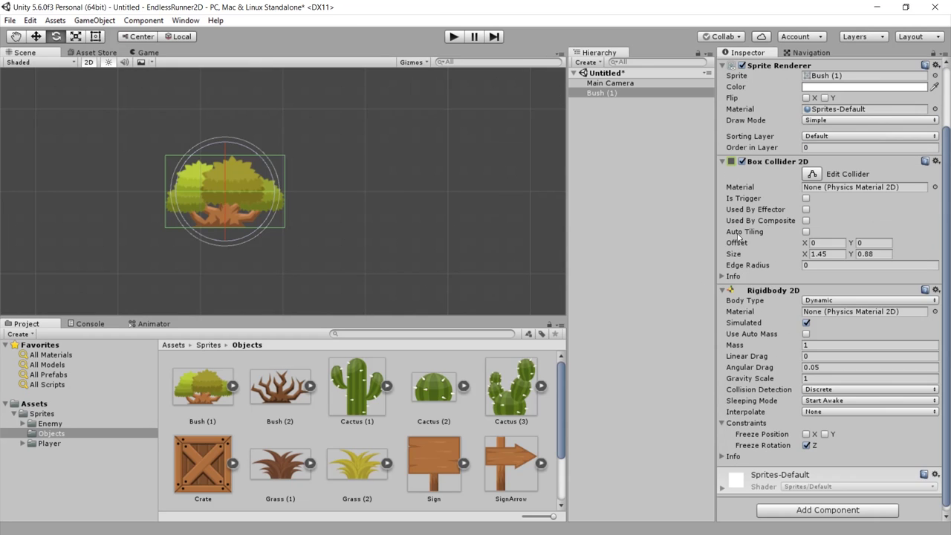
scroll(751, 216, "up", 5)
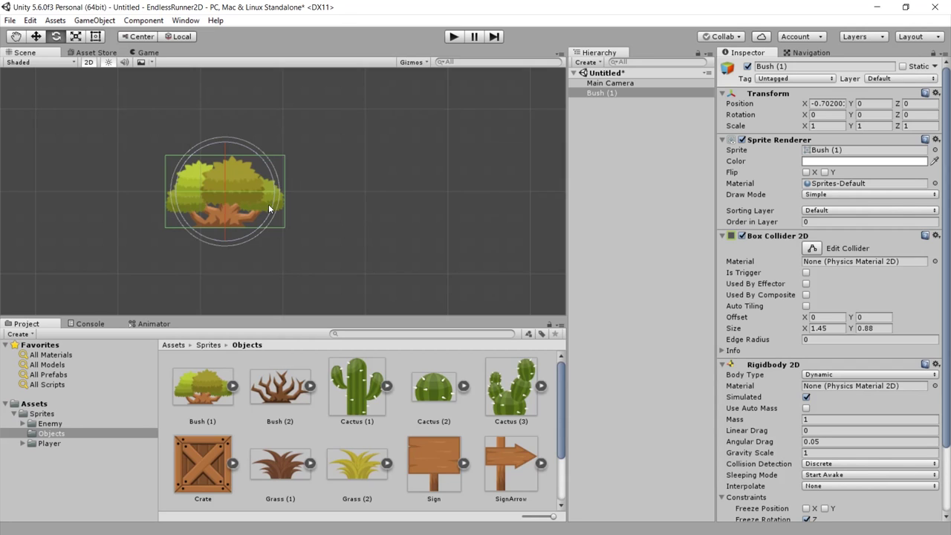
Rename Bush (1) to Bush.
key("F2")
key("BackSpace")
key("BackSpace")
key("BackSpace")
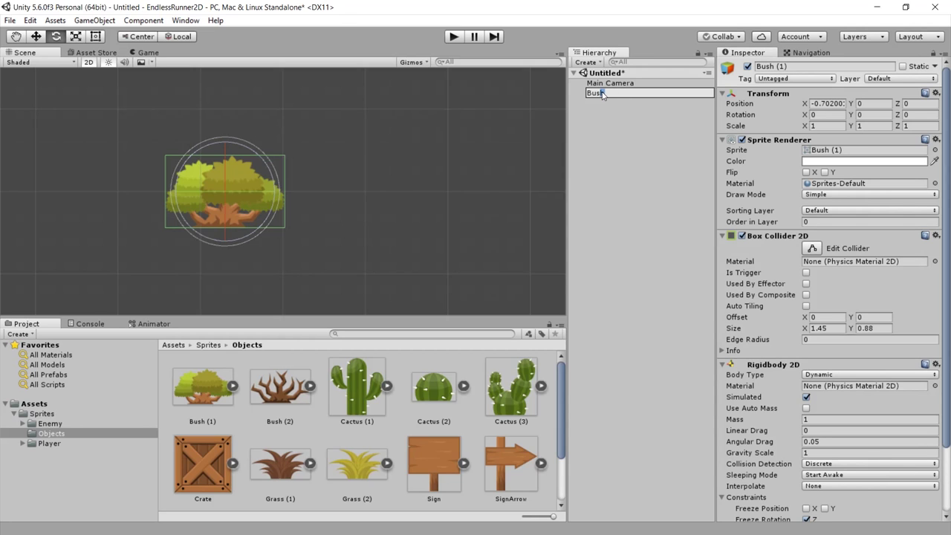
left_click(611, 115)
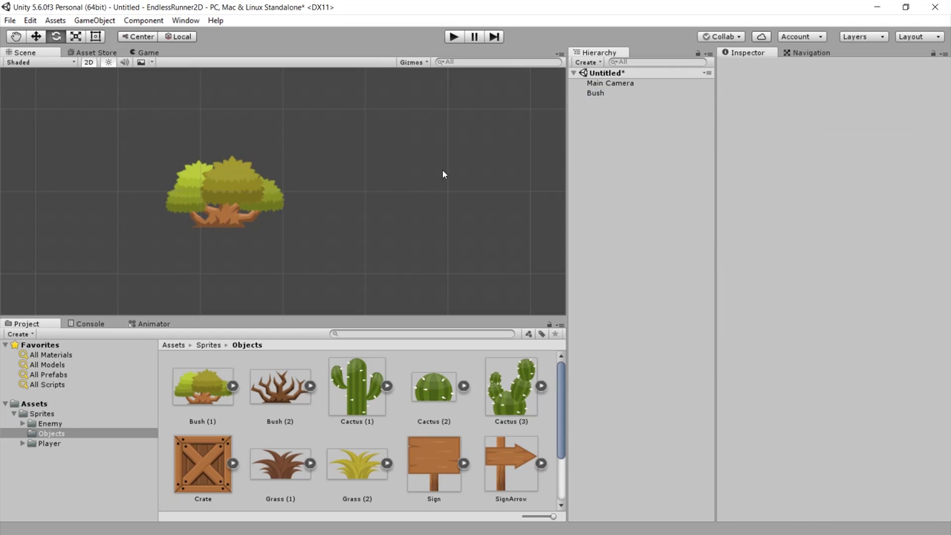
left_click(595, 93)
Create a Prefabs folder in Assets and save Bush into it as a prefab.
left_click(37, 405)
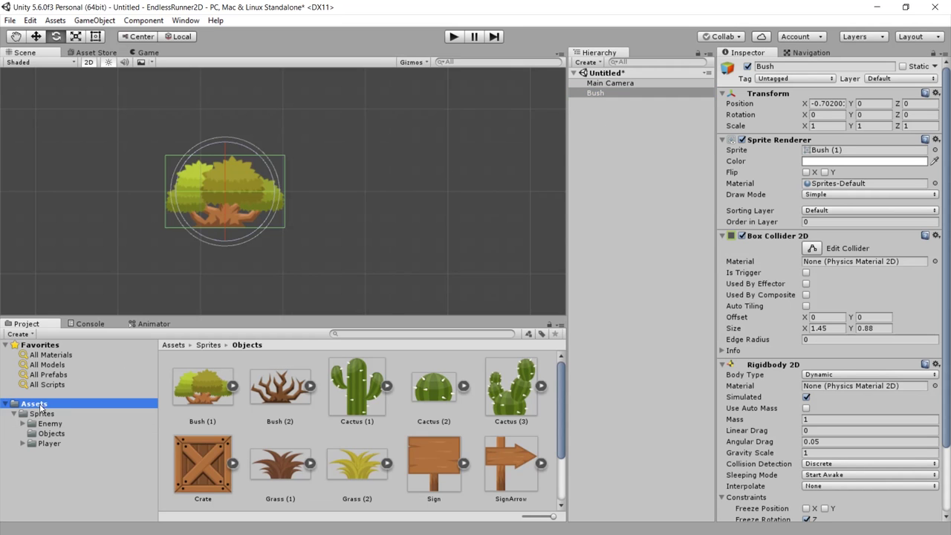
right_click(257, 416)
mouse_move(310, 192)
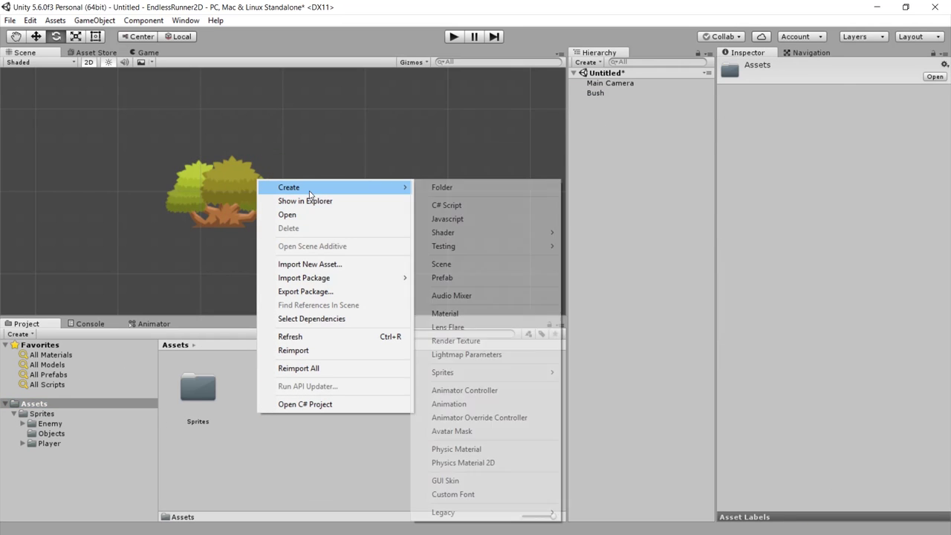
left_click(465, 189)
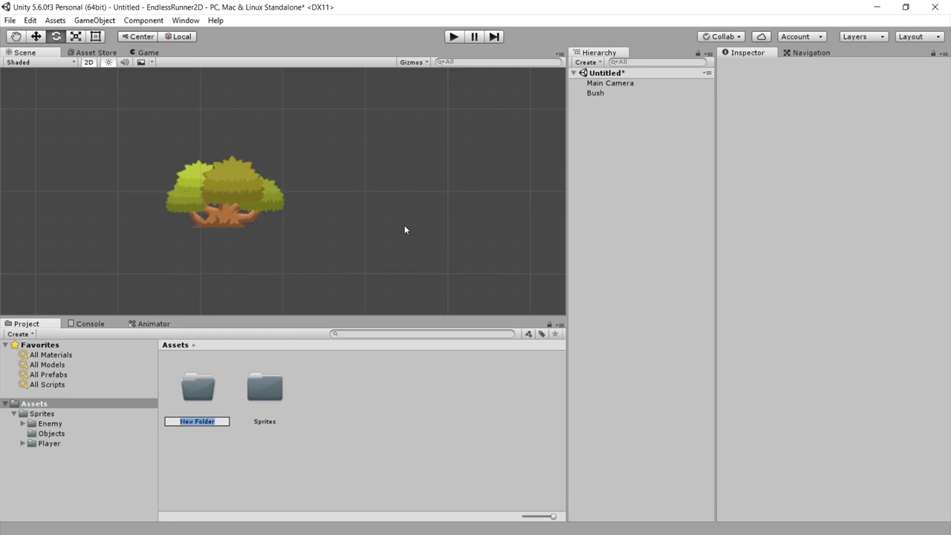
type("Prefabs")
key("Return")
double_click(199, 389)
left_click_drag(594, 93, 200, 391)
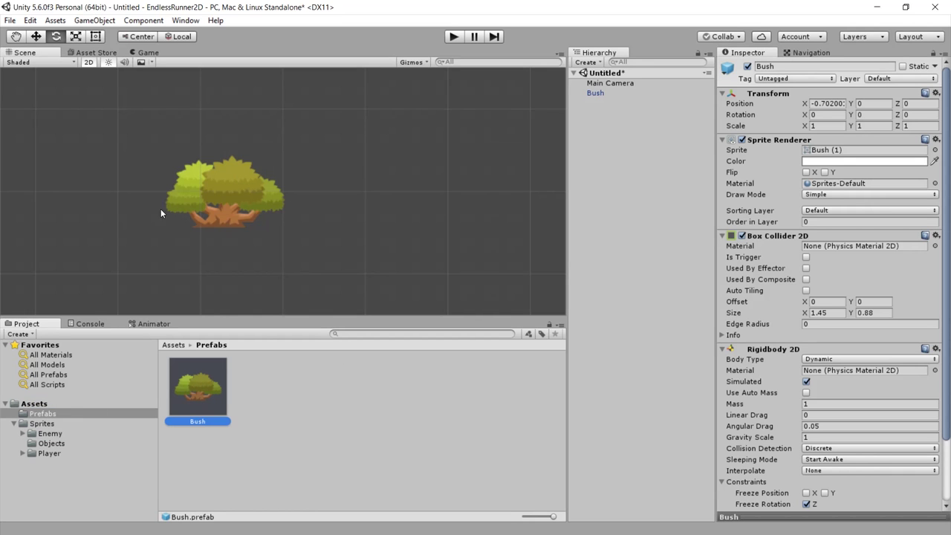
Check the Bush prefab instance, then open the Sprites/Objects folder.
left_click(214, 207)
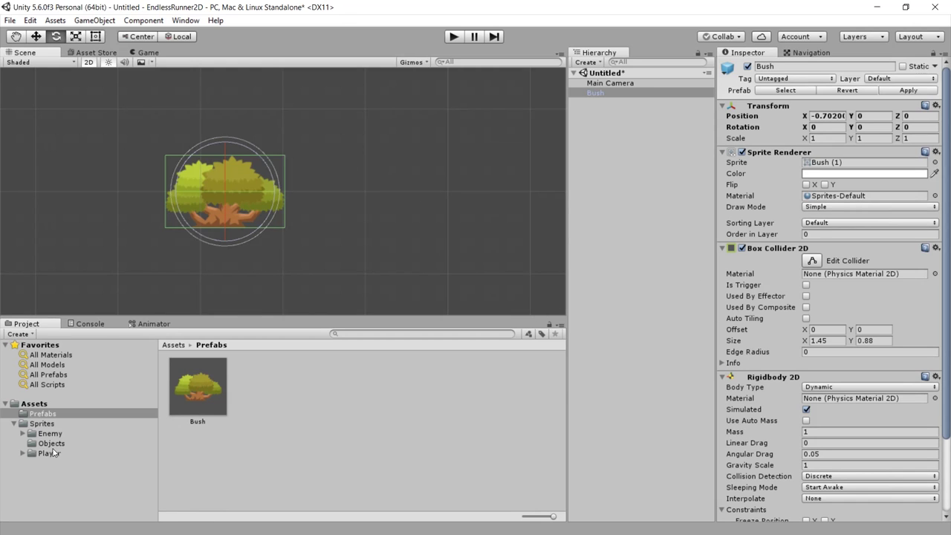
left_click(199, 300)
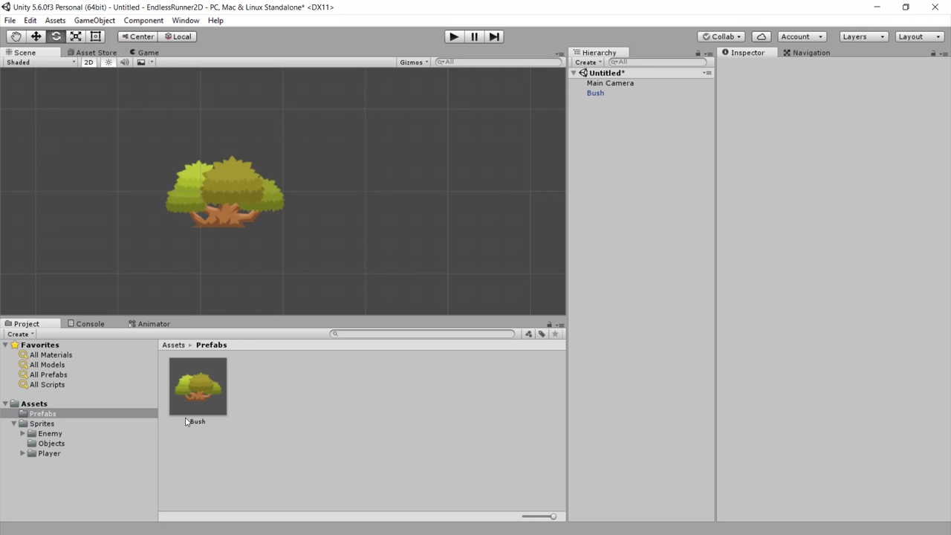
left_click(55, 424)
double_click(272, 407)
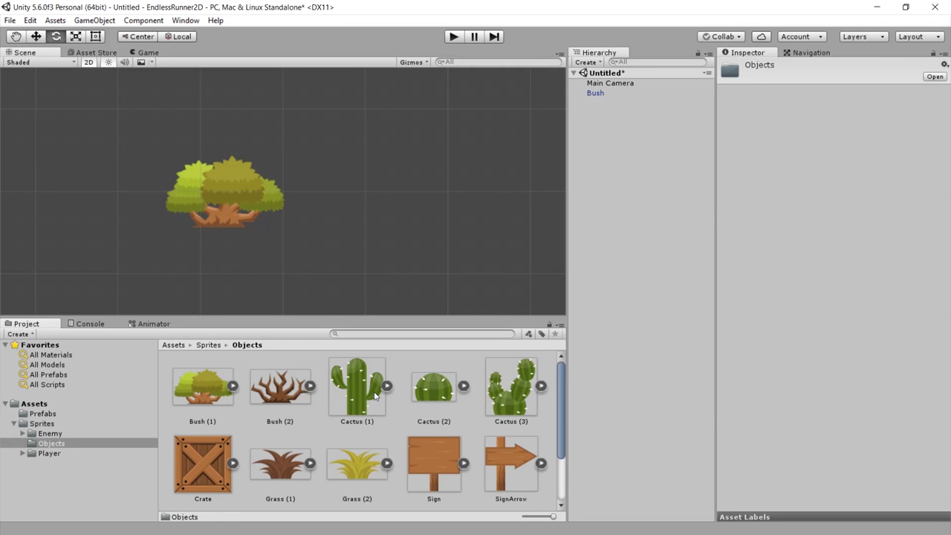
Place a Cactus and a Crate right of the bush and select both.
left_click_drag(362, 390, 359, 198)
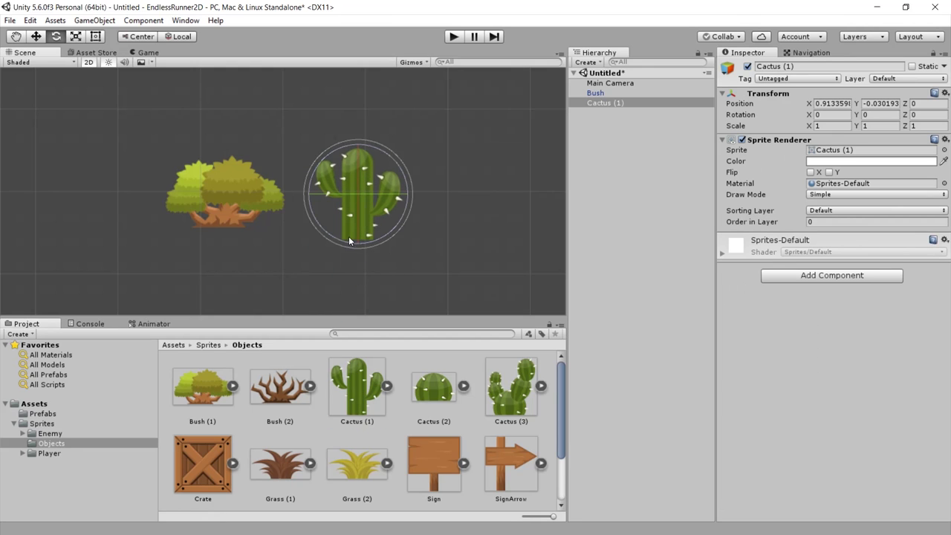
left_click_drag(195, 455, 476, 203)
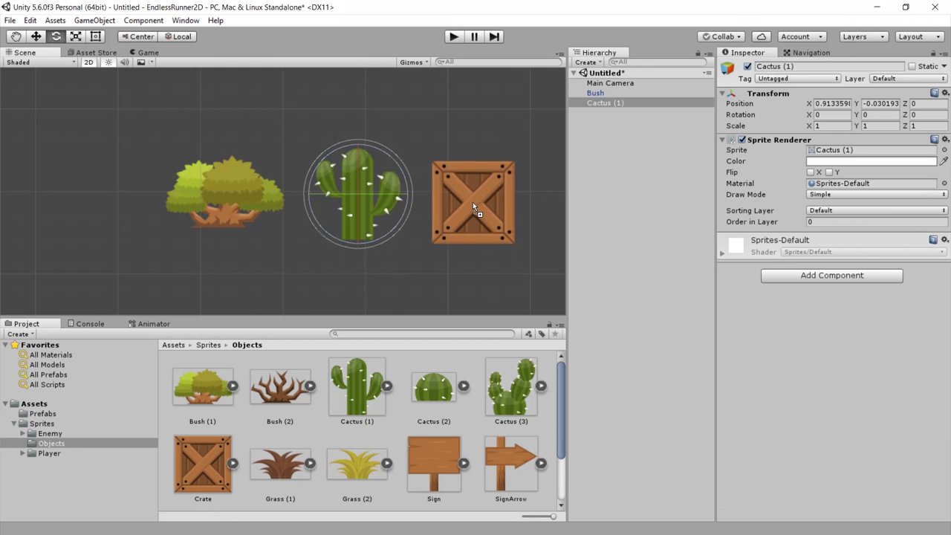
left_click(595, 103)
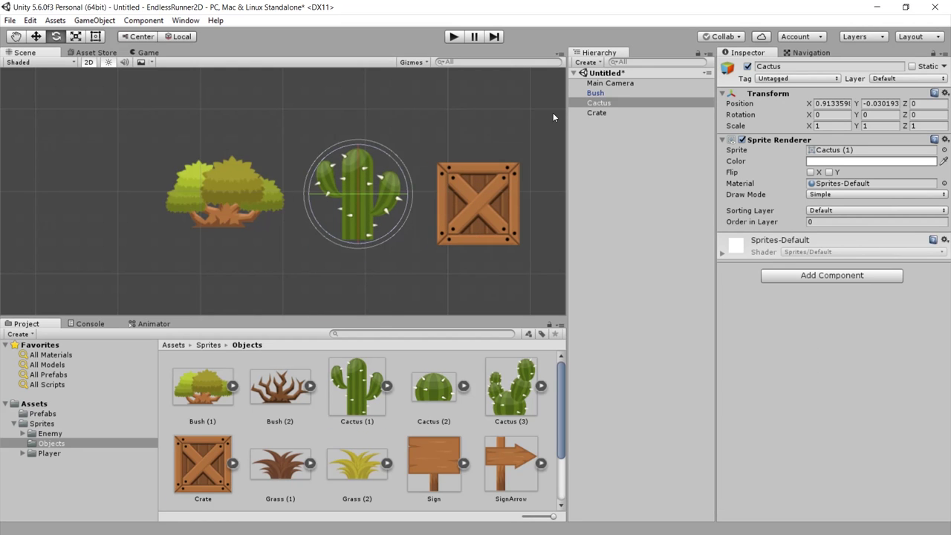
left_click(597, 112, "shift")
left_click(599, 115, "ctrl")
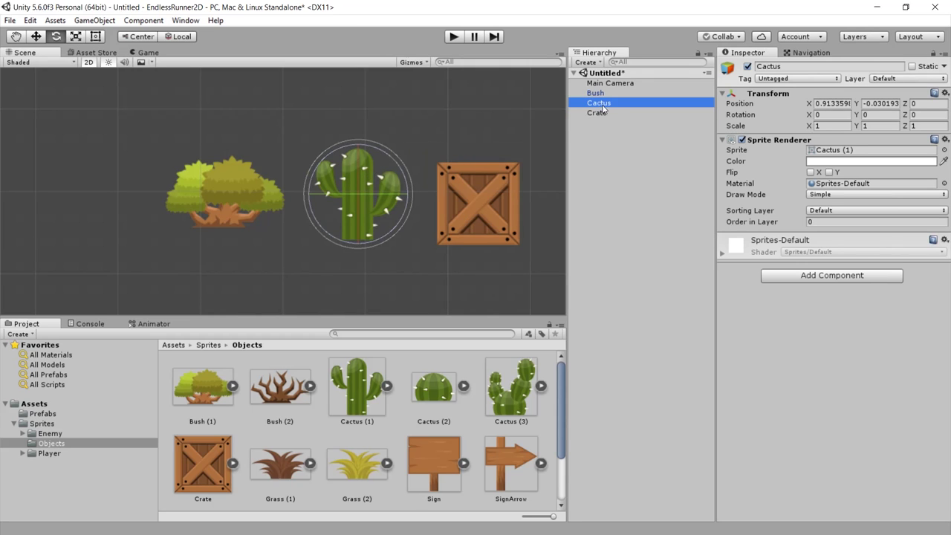
left_click(606, 115, "ctrl")
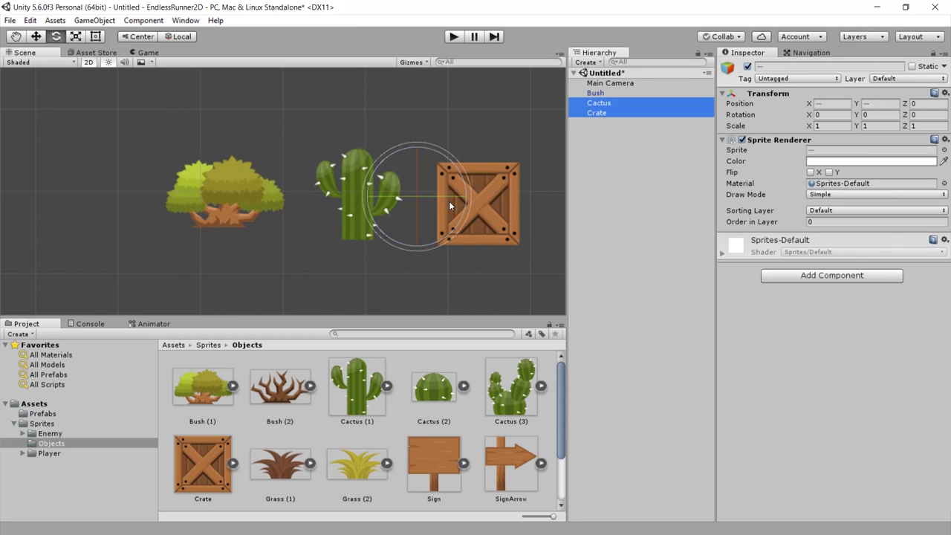
Add a Box Collider 2D to the Cactus and Crate.
left_click(812, 276)
type("b")
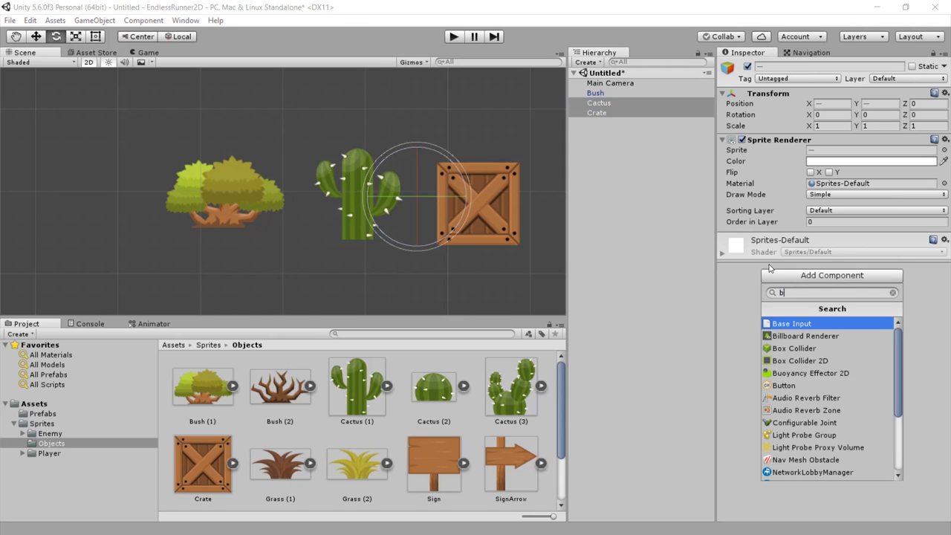
type("ox")
key("Down")
key("Return")
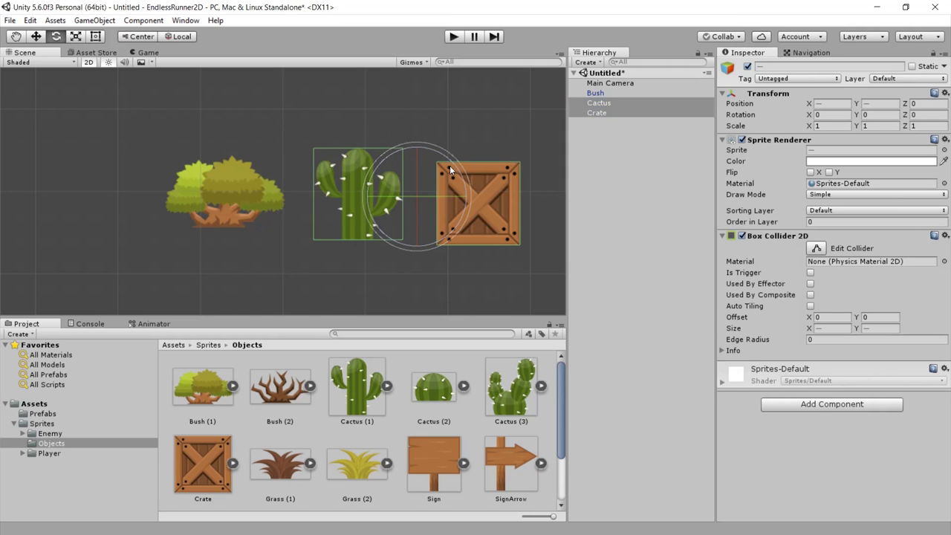
Give both a Rigidbody 2D with Z rotation frozen, then deselect them.
left_click(809, 405)
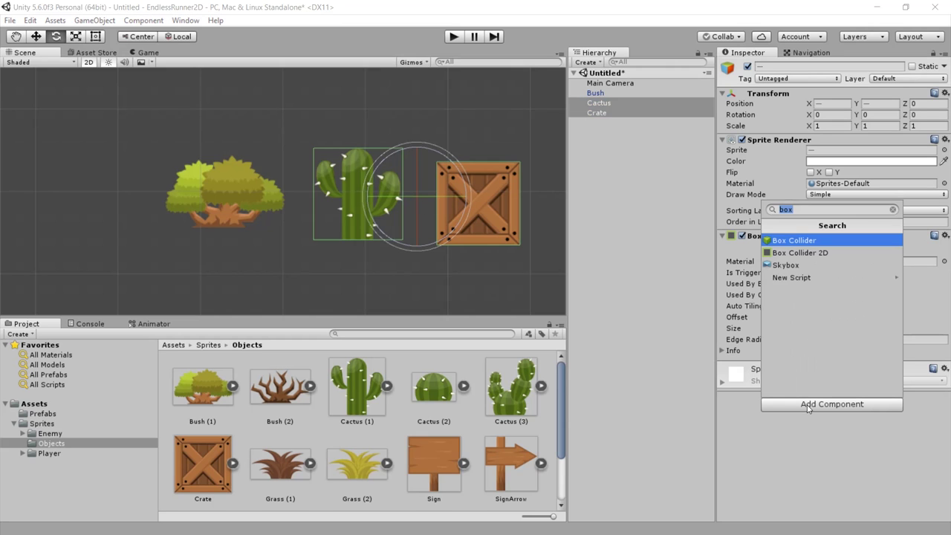
type("rigid")
key("Down")
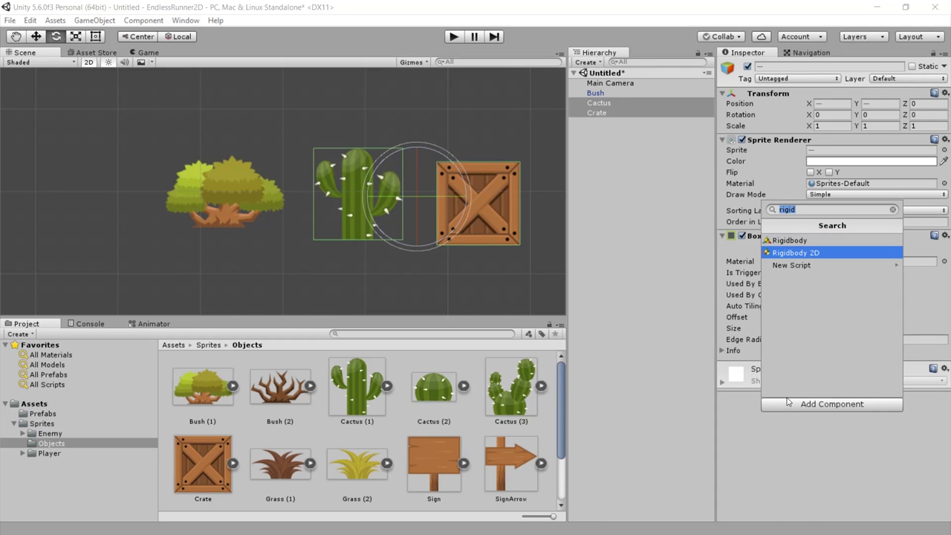
key("Return")
scroll(799, 424, "down", 3)
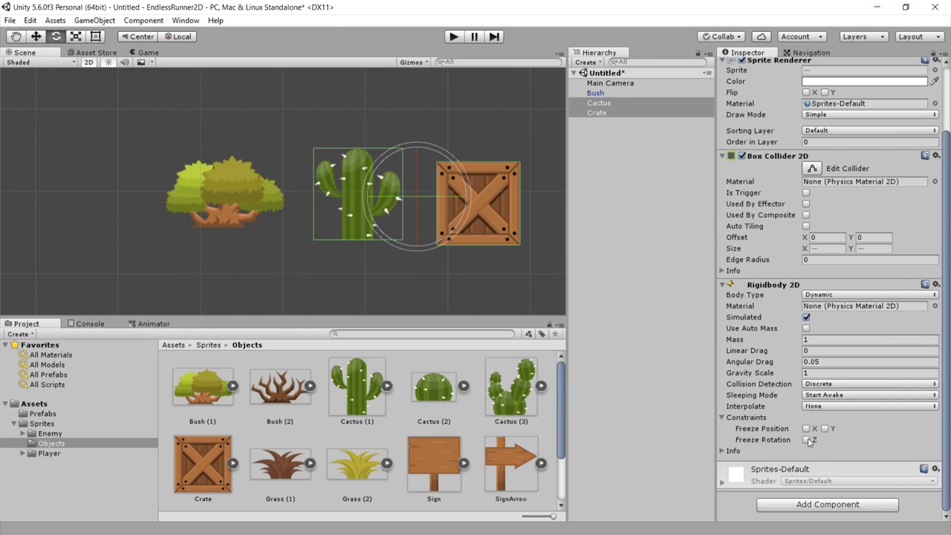
left_click(806, 439)
left_click(498, 158)
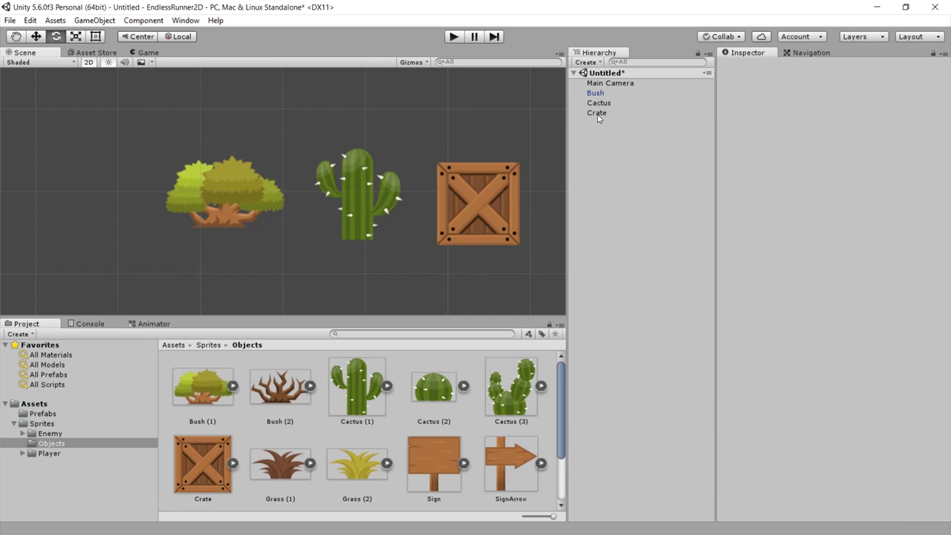
Drag Cactus and Crate from the Hierarchy into the Prefabs folder as prefabs.
left_click(42, 413)
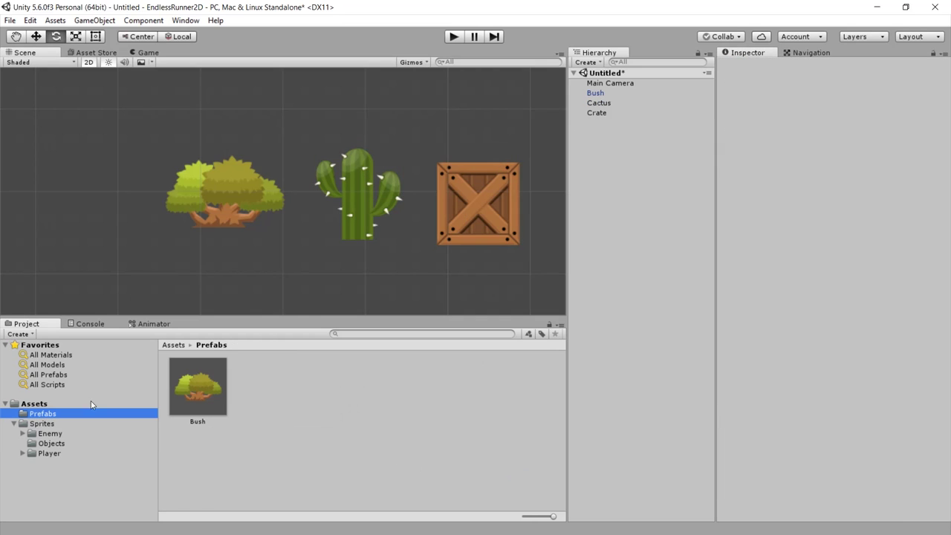
left_click_drag(599, 103, 277, 383)
left_click_drag(601, 113, 336, 383)
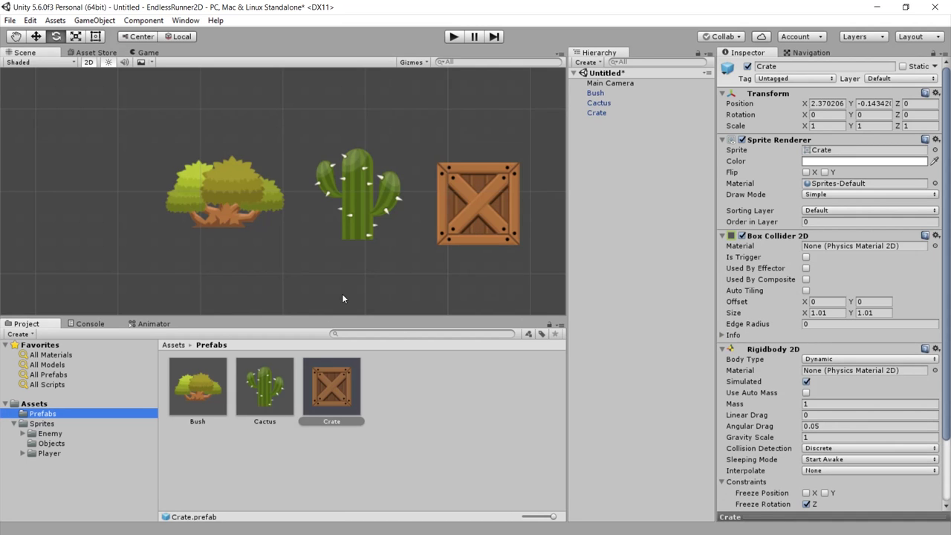
Select Bush, Cactus and Crate in the scene and delete them.
key("ctrl+a")
left_click(351, 135)
left_click(611, 112)
left_click(595, 93, "shift")
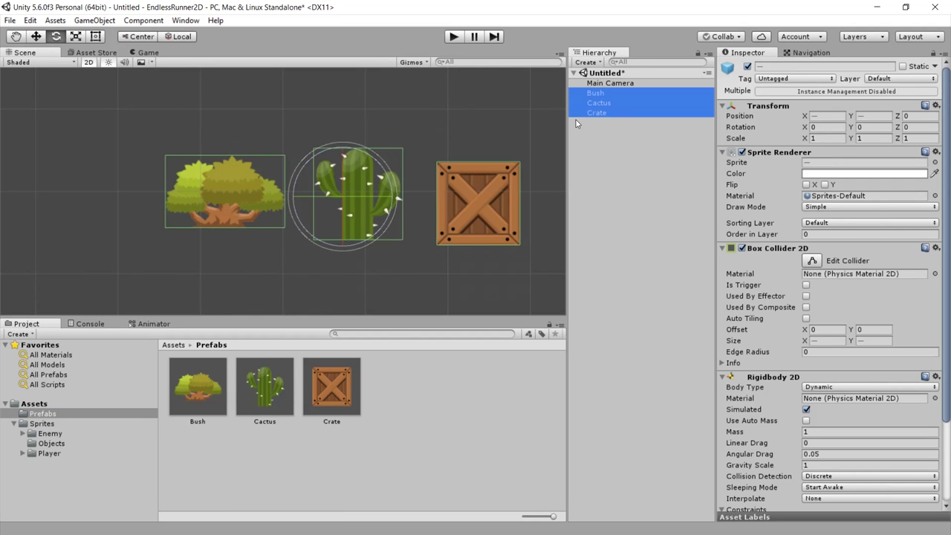
key("Delete")
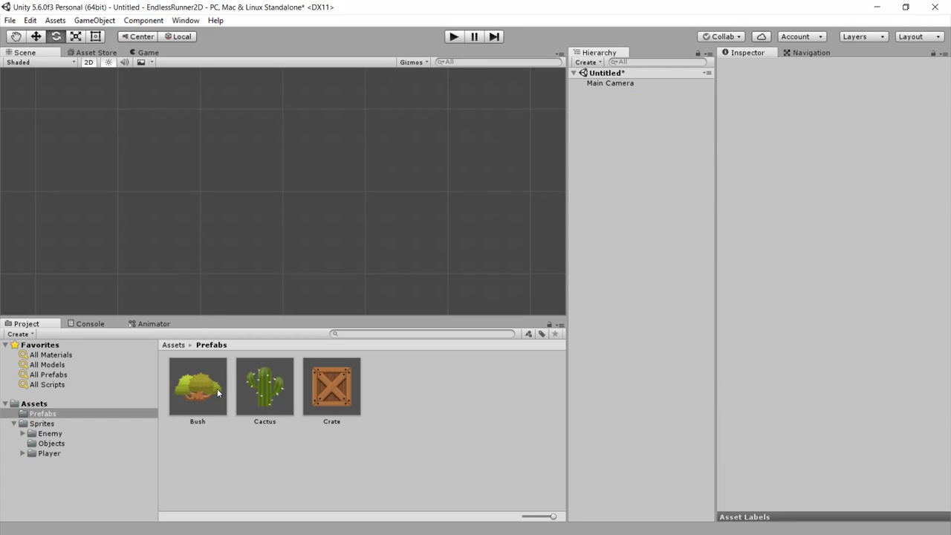
Drop Bush, Cactus and Crate prefab instances back into the scene.
left_click_drag(203, 399, 272, 205)
left_click_drag(264, 386, 371, 221)
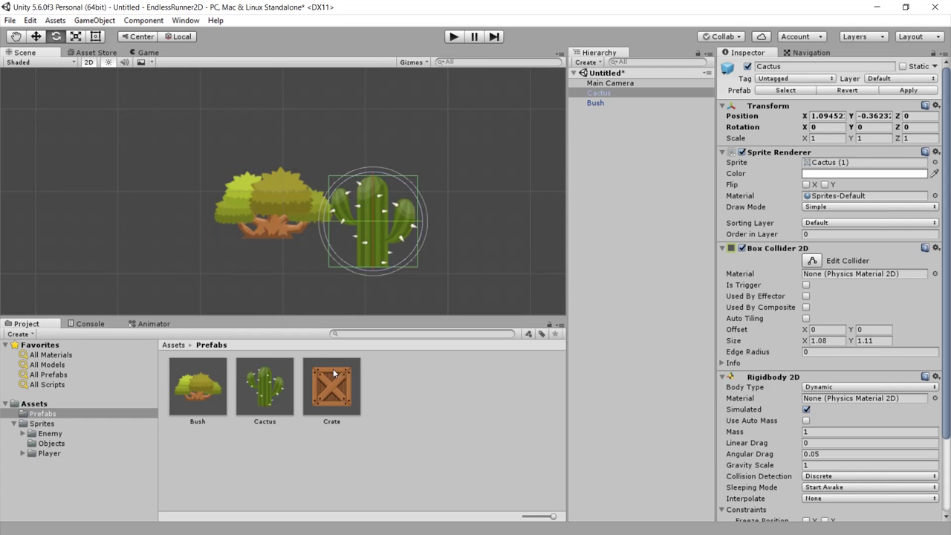
mouse_move(331, 386)
left_mouse_down()
mouse_move(448, 219)
mouse_move(471, 206)
left_mouse_up()
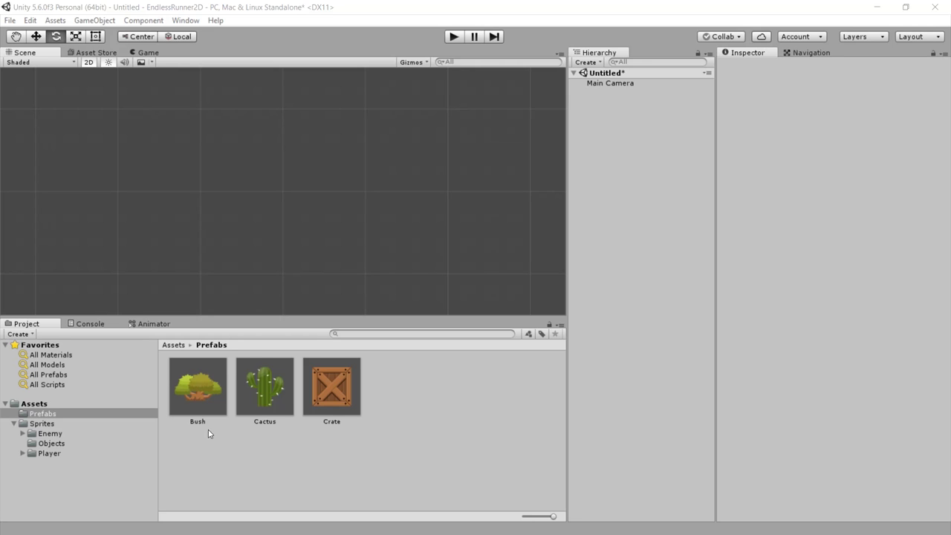
Browse to Sprites/Player/png and place the Run (1) sprite in the scene.
left_click(42, 424)
left_click(49, 454)
left_click(196, 394)
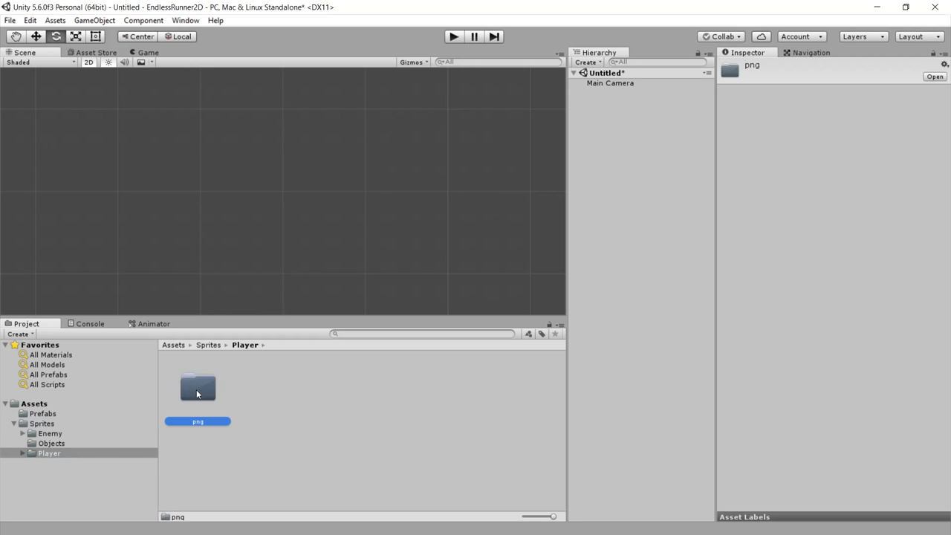
double_click(197, 394)
mouse_move(560, 379)
left_mouse_down()
mouse_move(561, 457)
mouse_move(563, 403)
mouse_move(571, 430)
left_mouse_up()
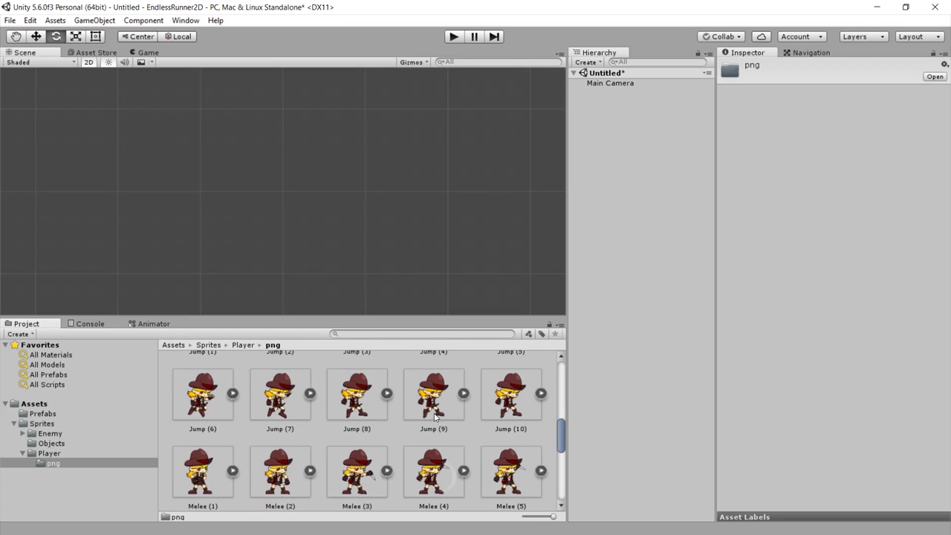
scroll(438, 418, "down", 2)
scroll(444, 419, "down", 2)
scroll(444, 419, "up", 3)
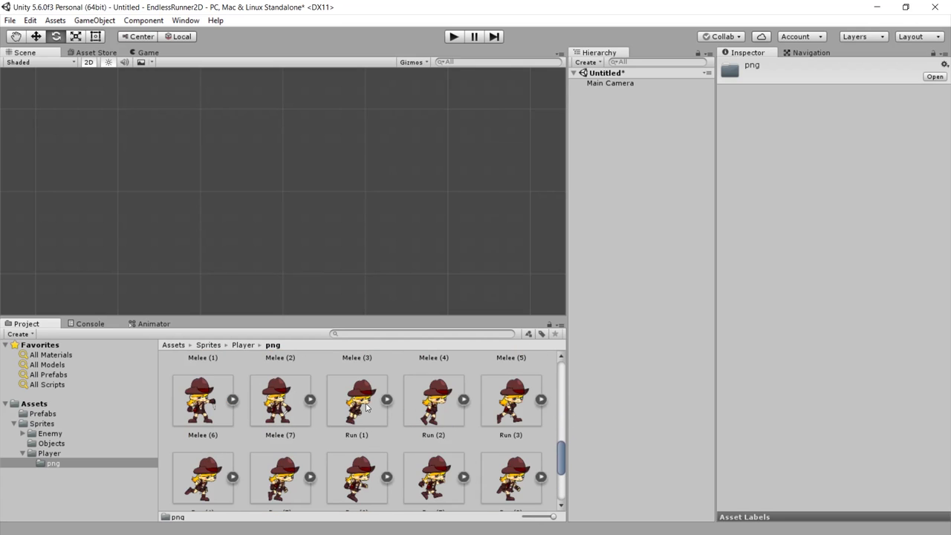
left_click_drag(366, 407, 323, 115)
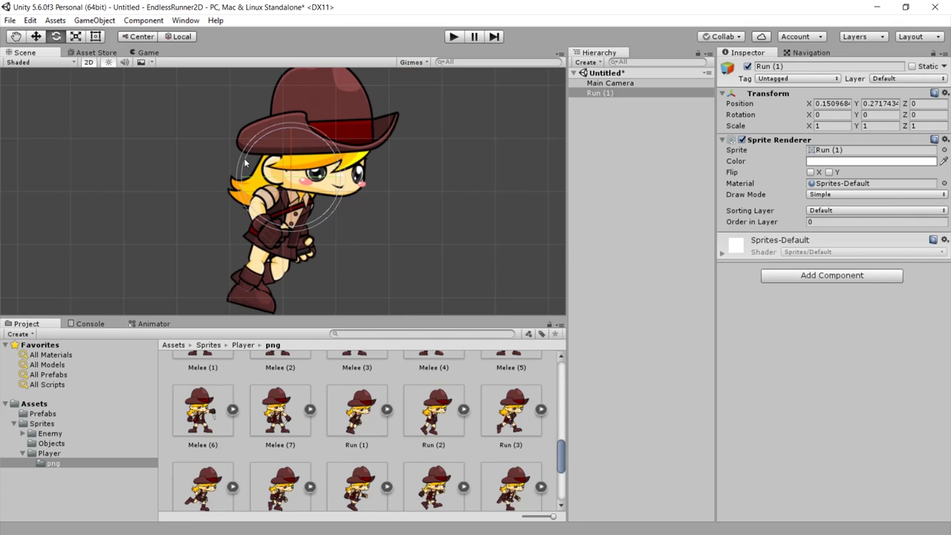
Place a Crate prefab beside the Run (1) character and switch to the Scale tool.
left_click(42, 414)
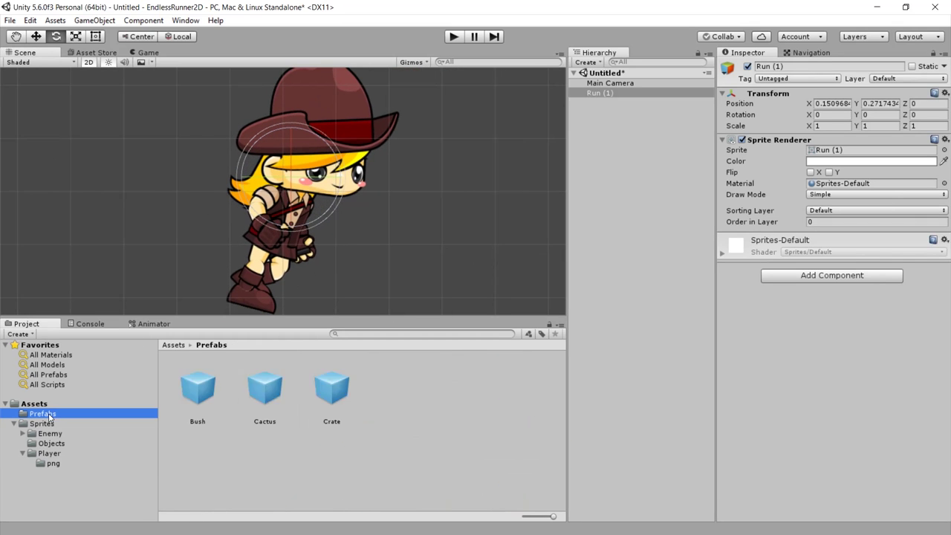
left_click_drag(331, 387, 395, 280)
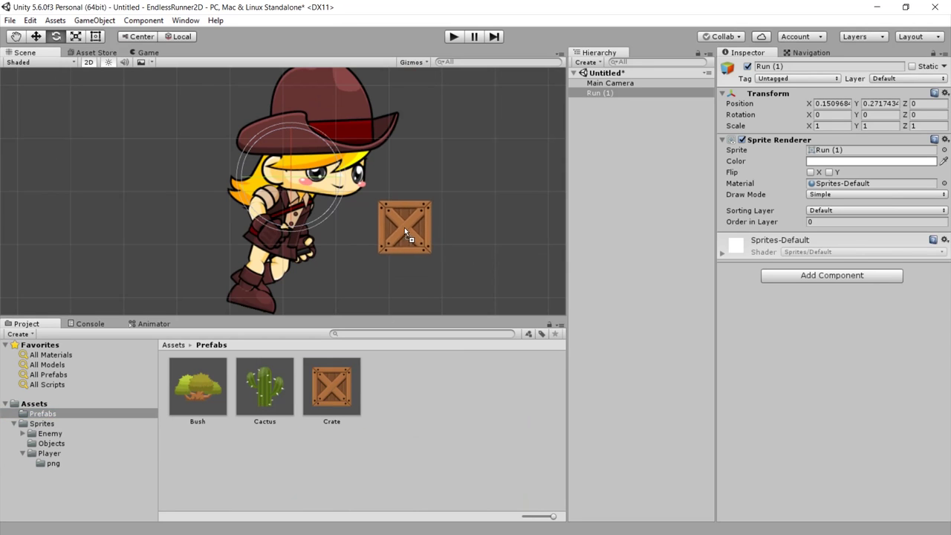
left_click(230, 241)
scroll(282, 194, "down", 3)
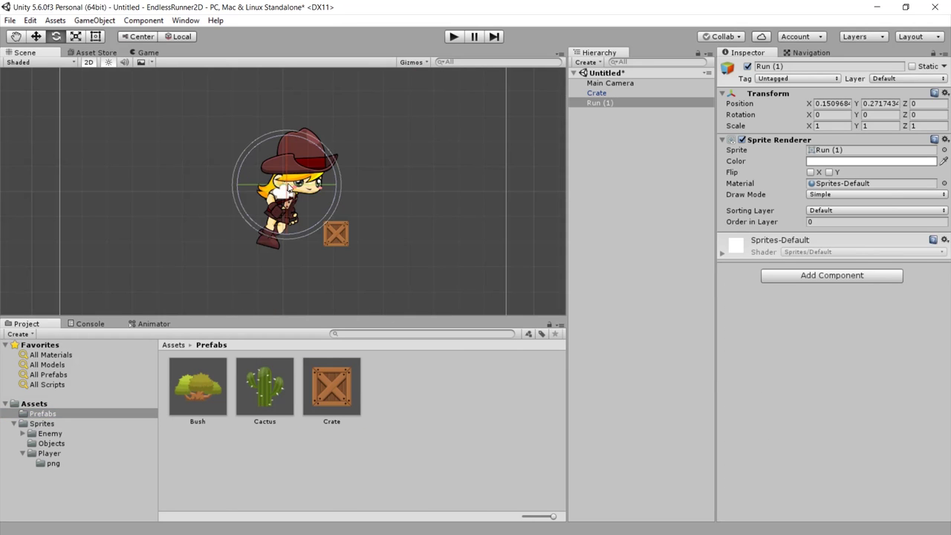
key("r")
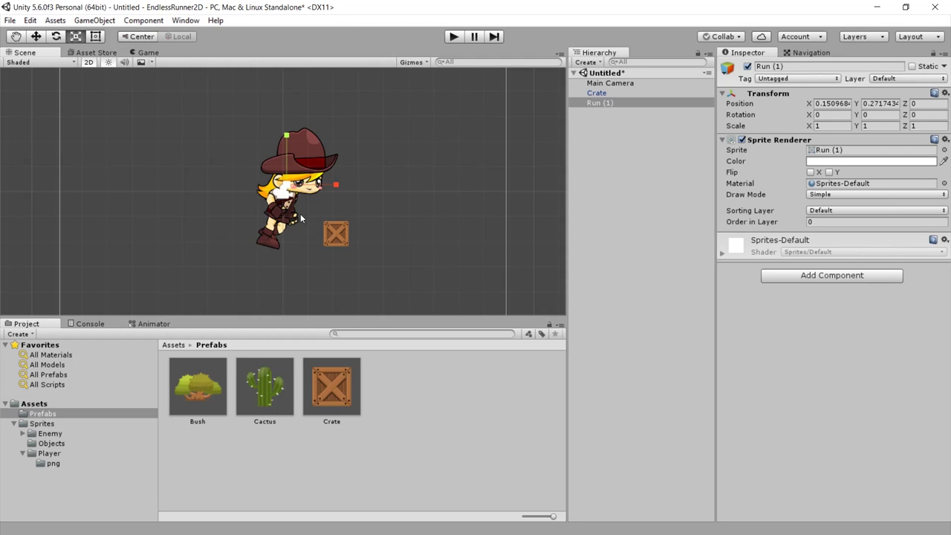
Try placing the Dead (1) sprite in the scene, then undo it.
left_click(64, 454)
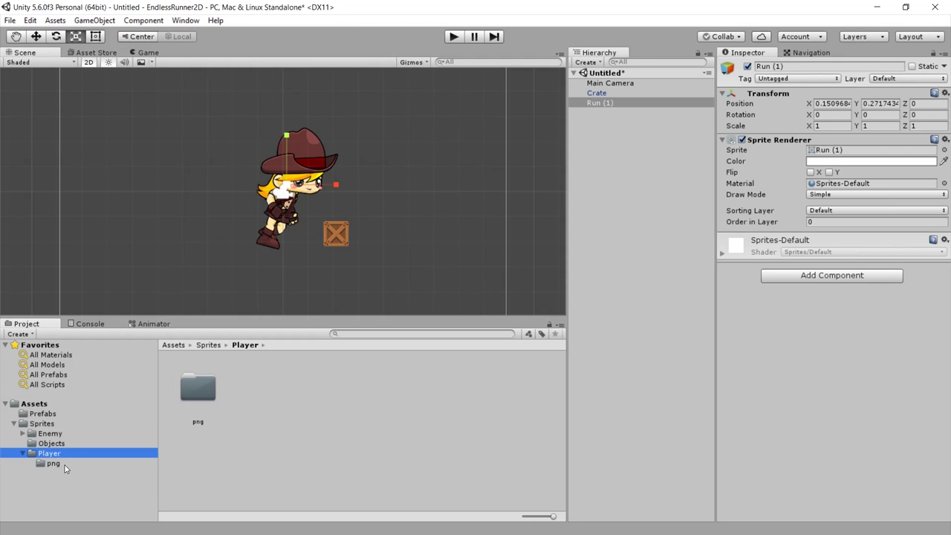
left_click(65, 465)
mouse_move(191, 386)
left_mouse_down()
mouse_move(255, 195)
mouse_move(251, 216)
left_mouse_up()
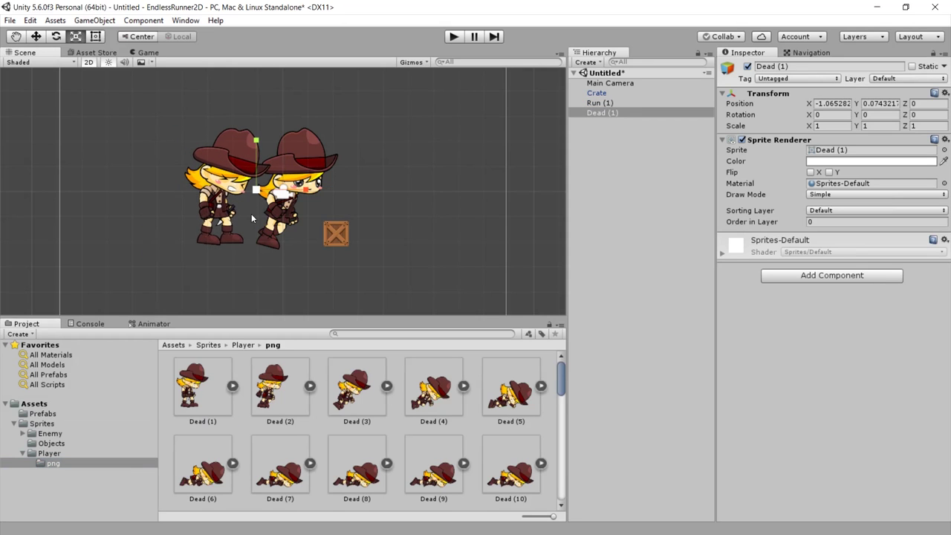
key("ctrl+z")
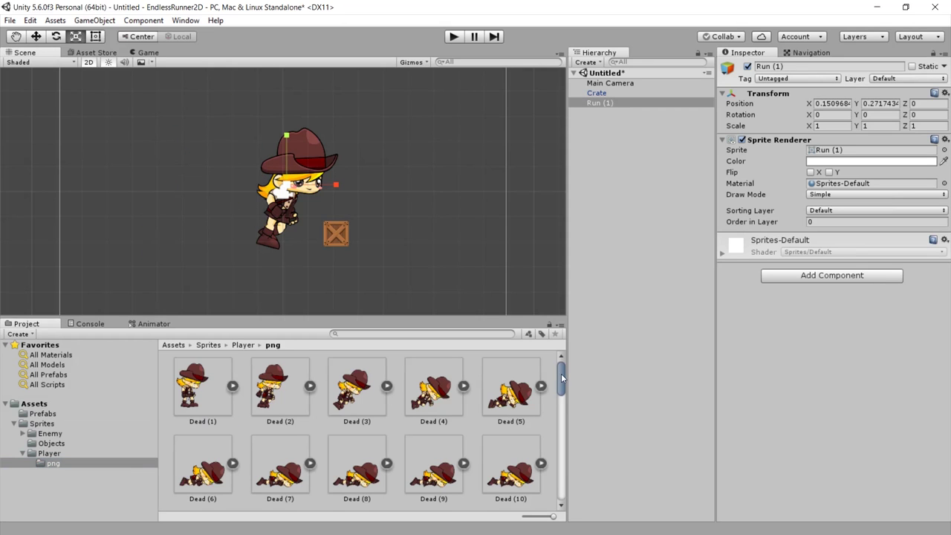
Set the Dead (1) sprite's Pixels Per Unit to 250 in its import settings.
mouse_move(561, 379)
left_mouse_down()
mouse_move(561, 421)
mouse_move(561, 379)
left_mouse_up()
left_click(202, 388)
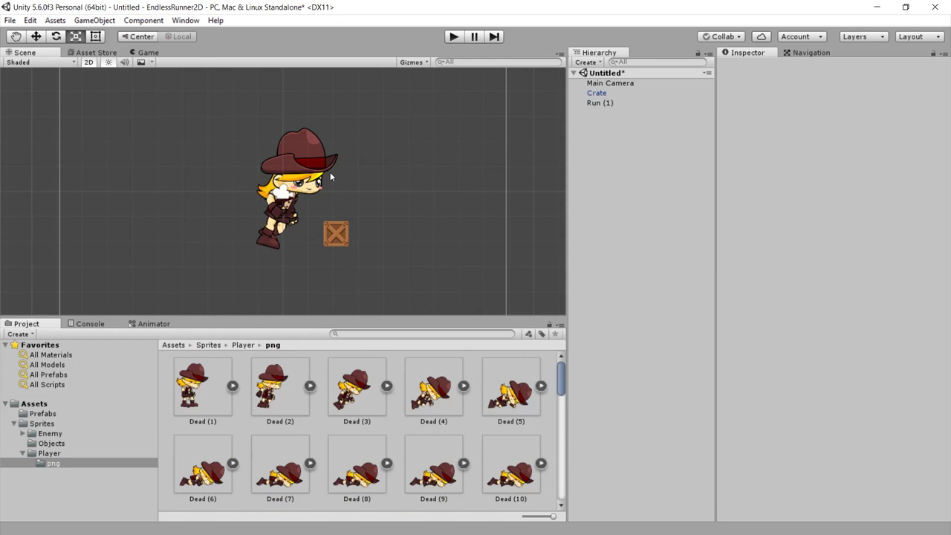
left_click(190, 386)
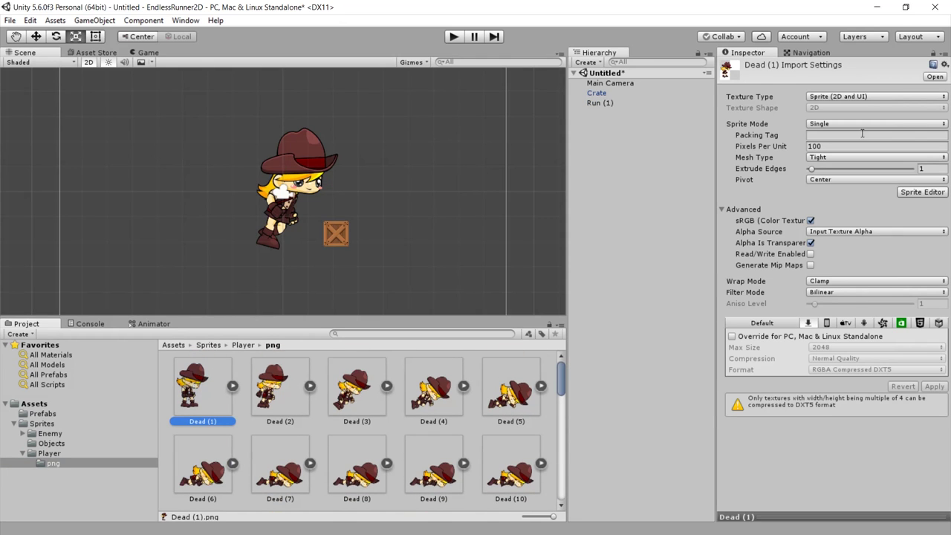
left_click(825, 147)
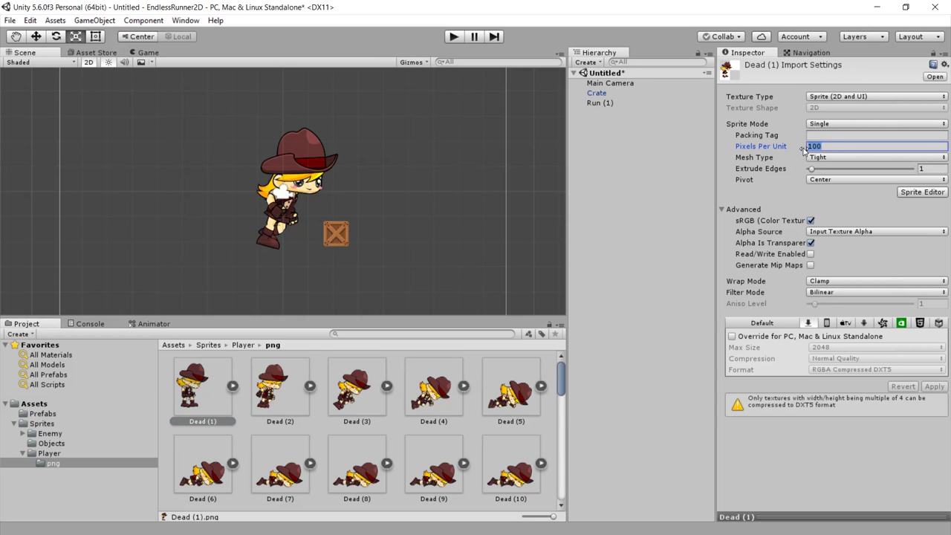
type("250")
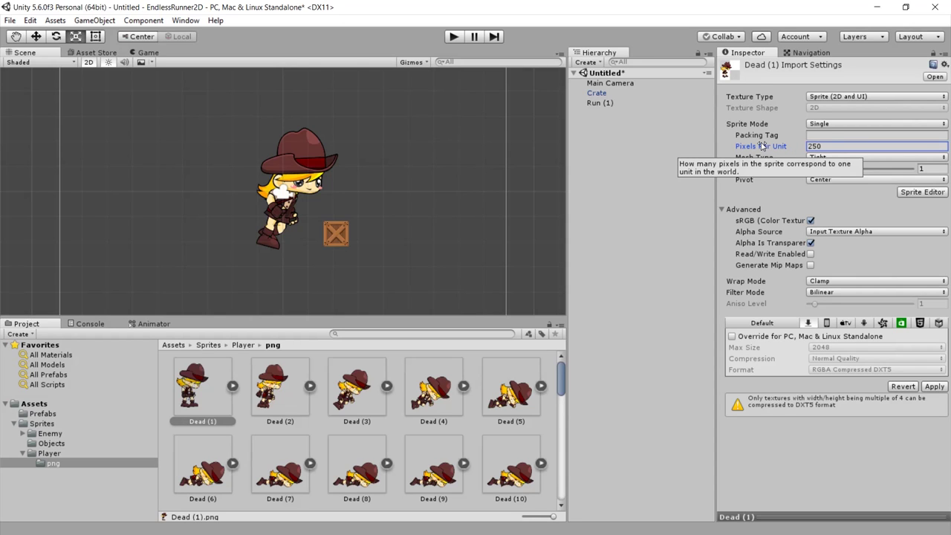
Drop Dead (1) beside the crate to check its size, then delete it.
mouse_move(194, 385)
left_mouse_down()
mouse_move(333, 224)
mouse_move(325, 224)
left_mouse_up()
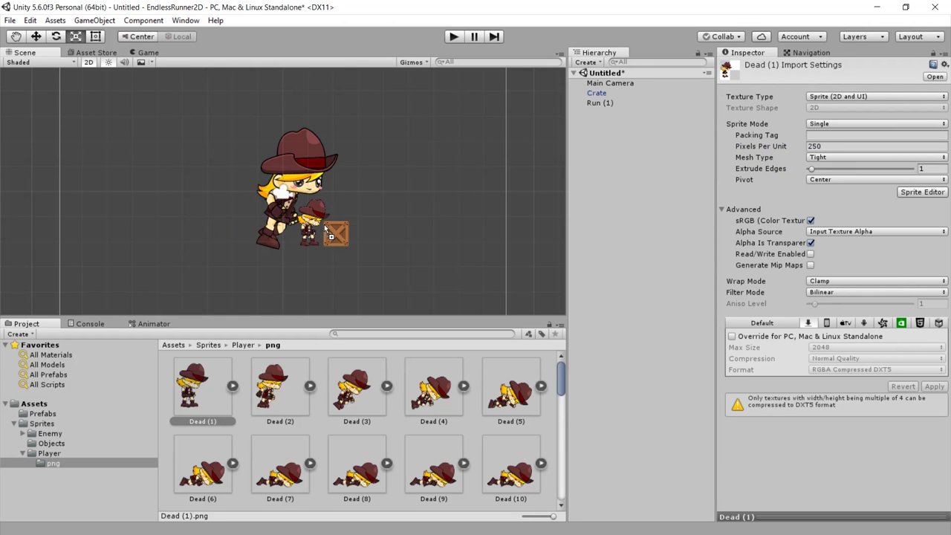
left_click_drag(324, 225, 324, 224)
key("Delete")
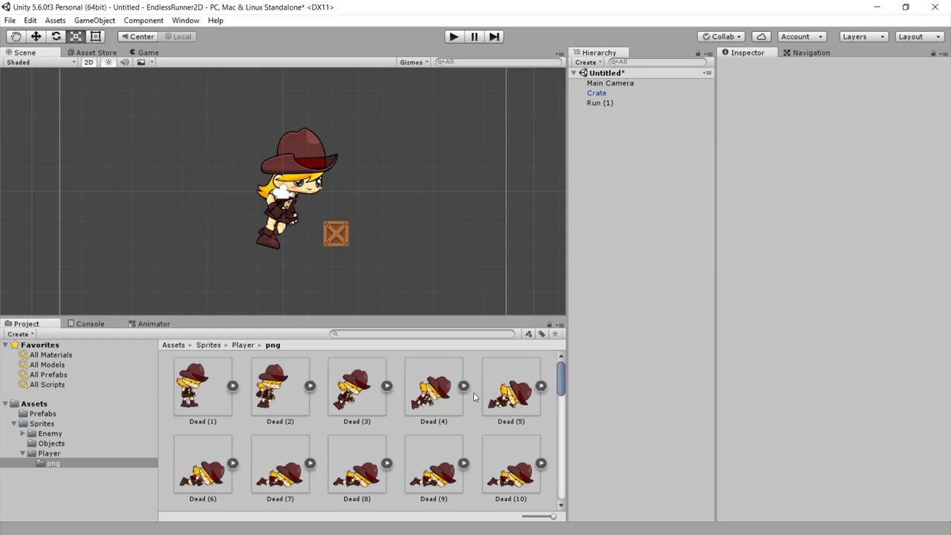
left_click(206, 388)
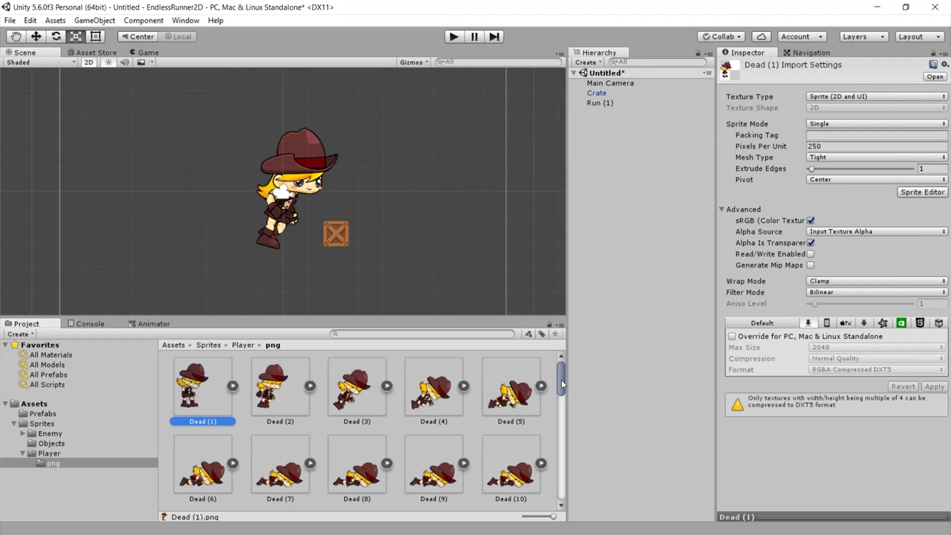
Select all player sprites through Slide (5) and apply Pixels Per Unit 250.
left_click_drag(561, 379, 566, 488)
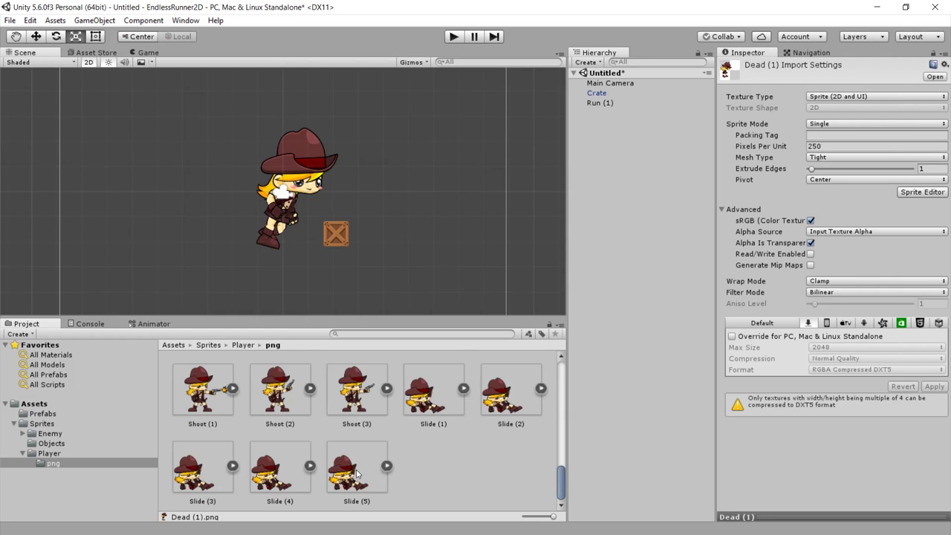
left_click(357, 473, "shift")
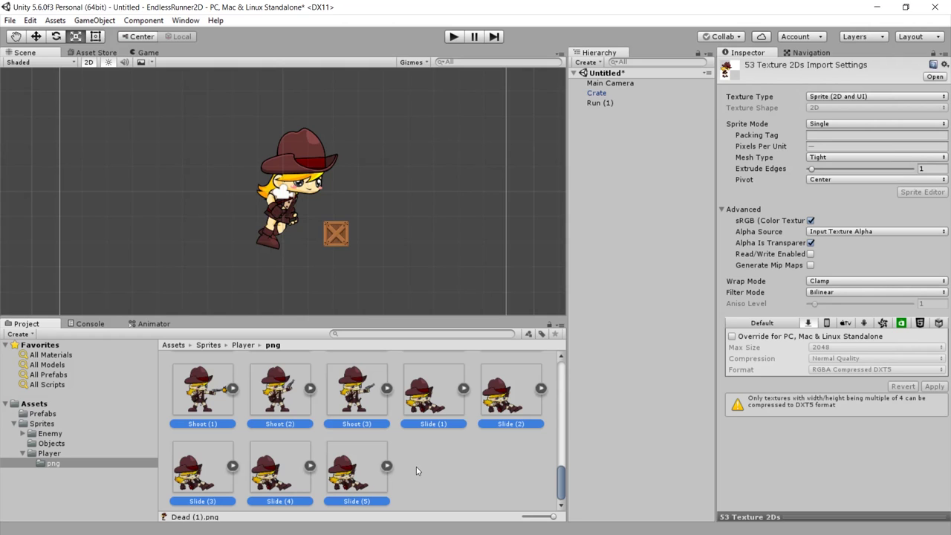
scroll(525, 402, "up", 10)
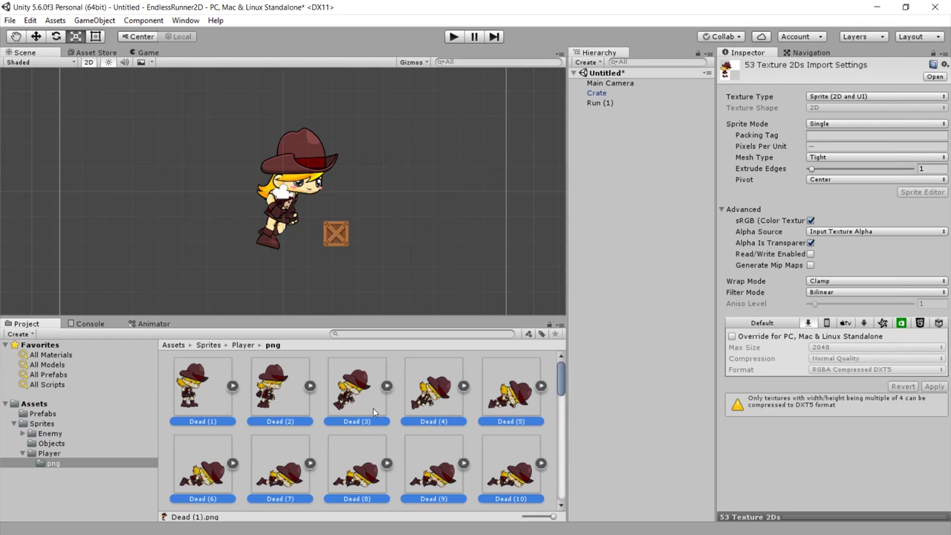
left_click(809, 147)
type("250")
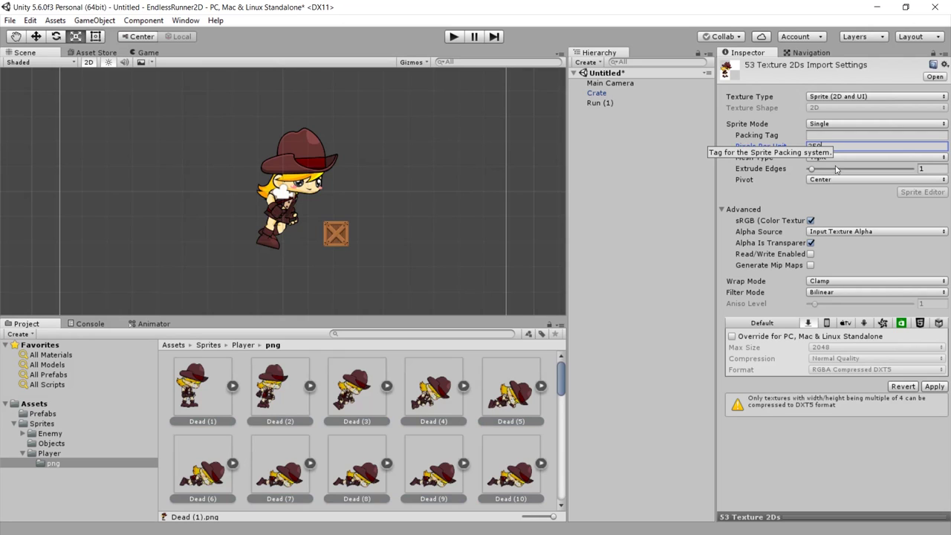
left_click(935, 387)
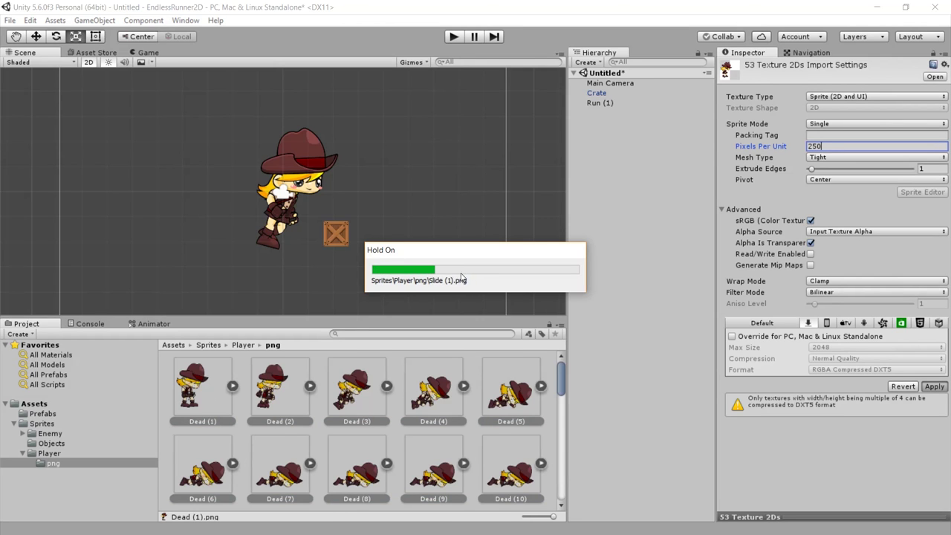
scroll(292, 186, "up", 2)
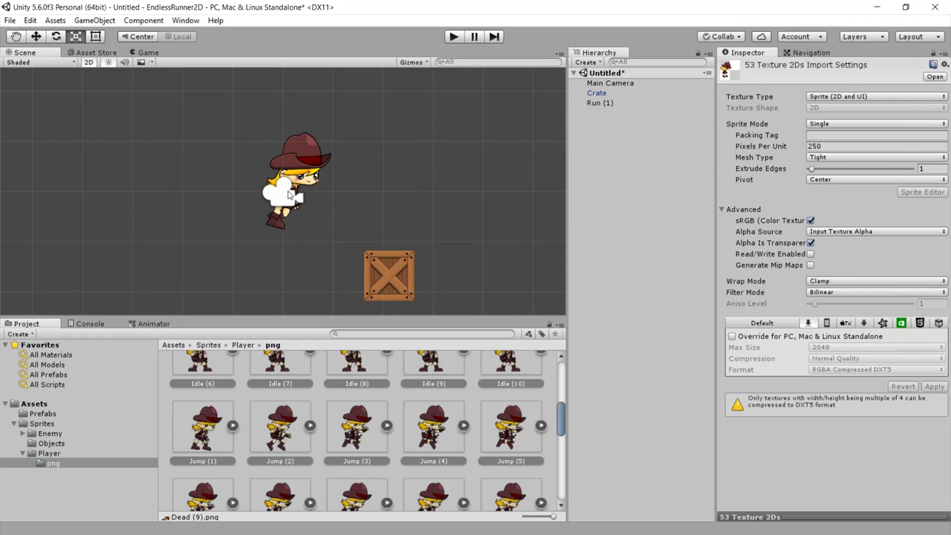
Test the scene in Play mode, then delete the Run (1) character.
left_click(451, 38)
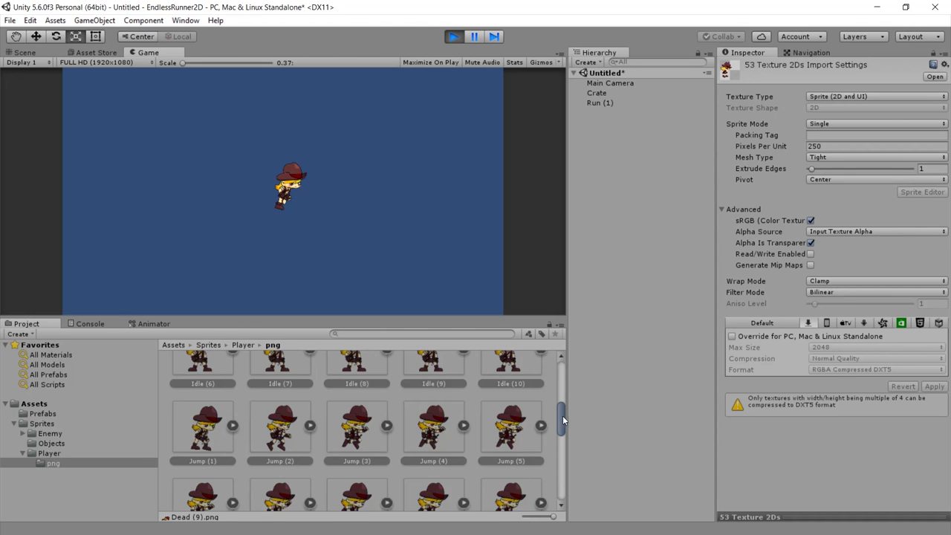
mouse_move(565, 421)
left_mouse_down()
mouse_move(567, 471)
mouse_move(570, 464)
left_mouse_up()
key("ctrl+p")
left_click(304, 207)
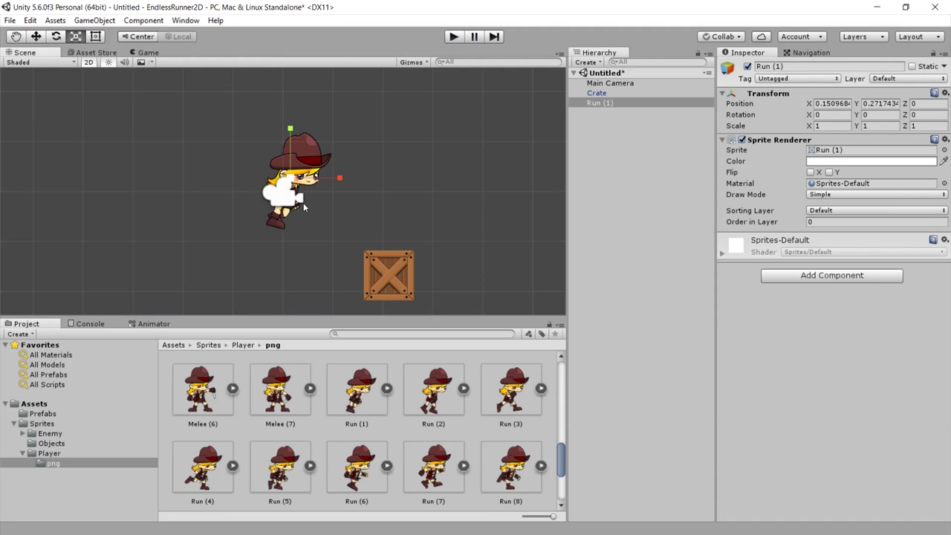
key("Delete")
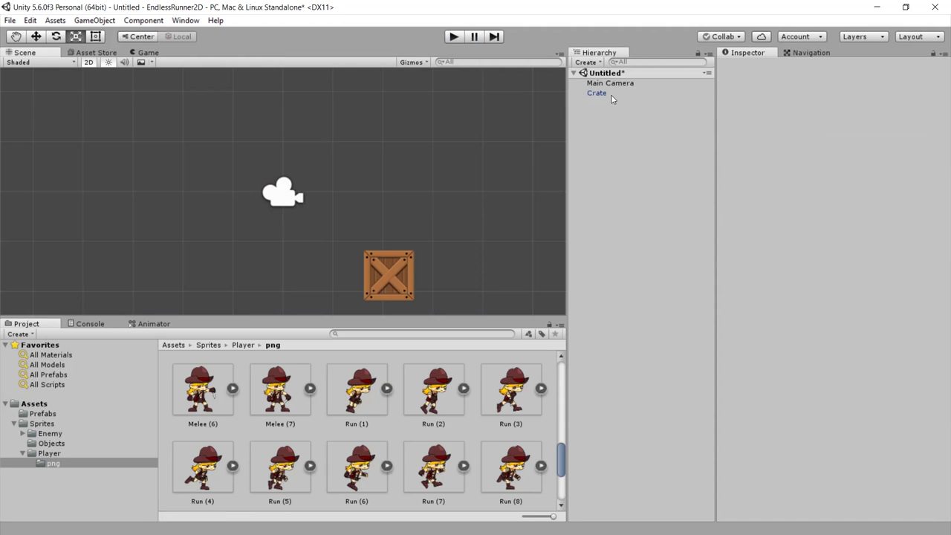
scroll(238, 220, "down", 3)
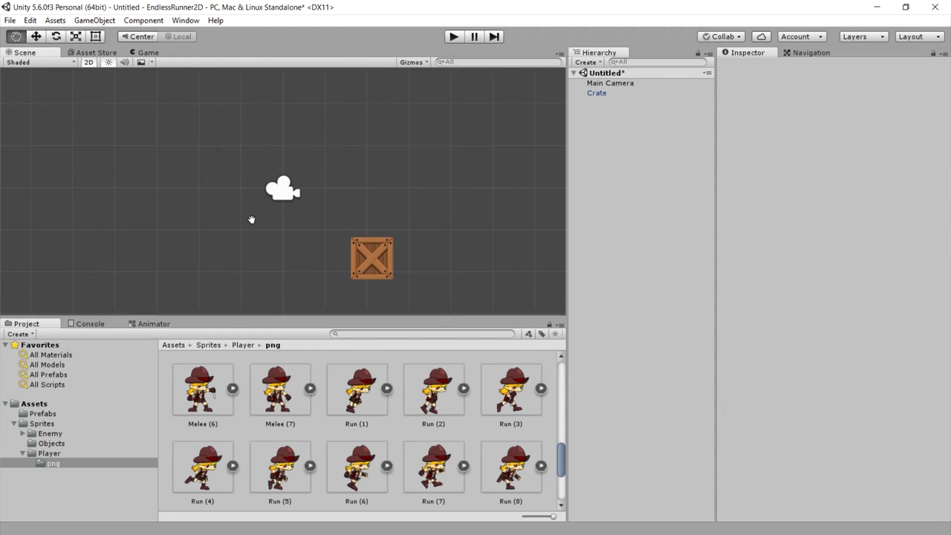
Select the Run (1)–Run (8) sprites and drop them into the scene as an animation.
left_click(354, 407)
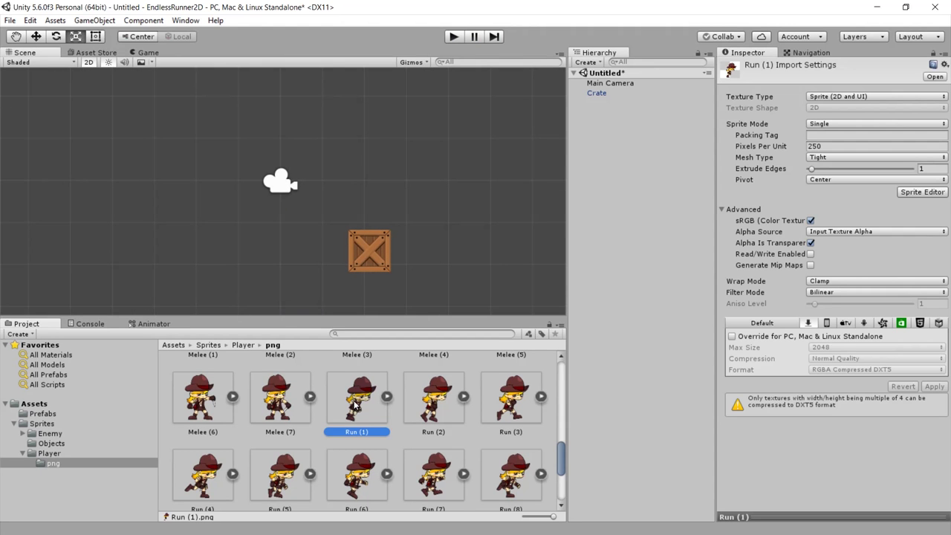
left_click_drag(563, 449, 564, 461)
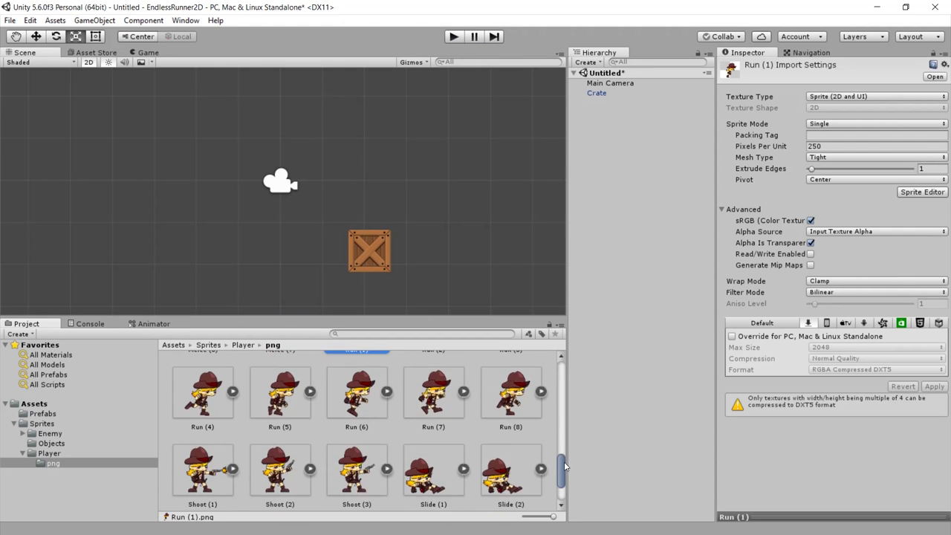
left_click(524, 389, "shift")
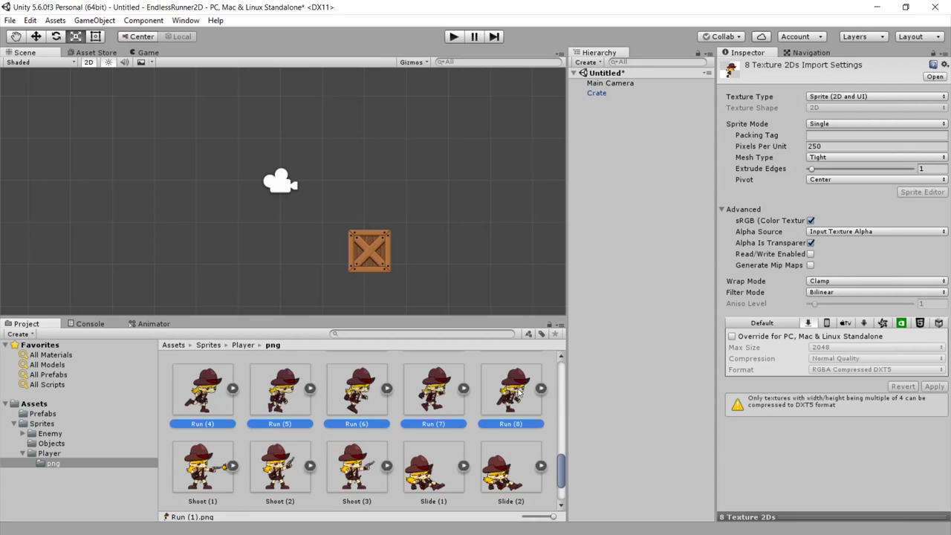
left_click_drag(522, 391, 285, 234)
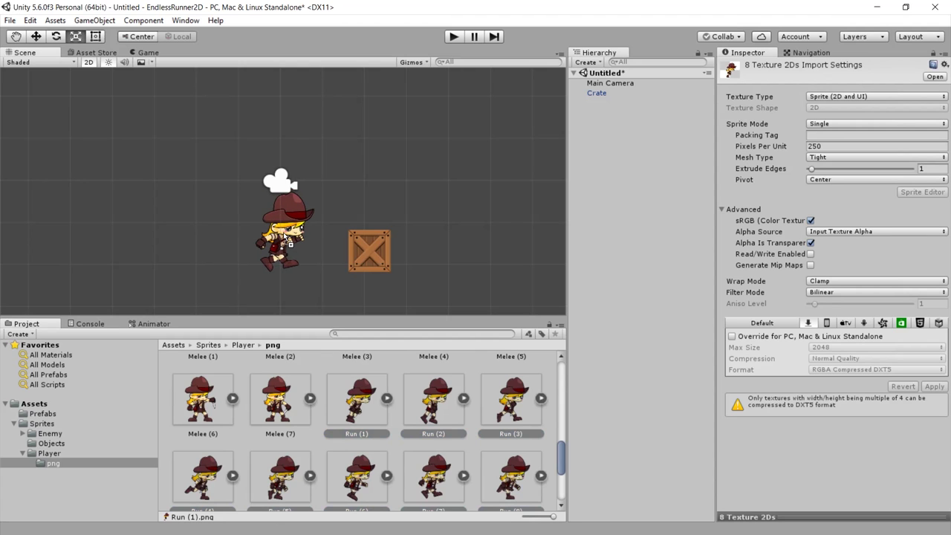
left_click_drag(288, 238, 288, 239)
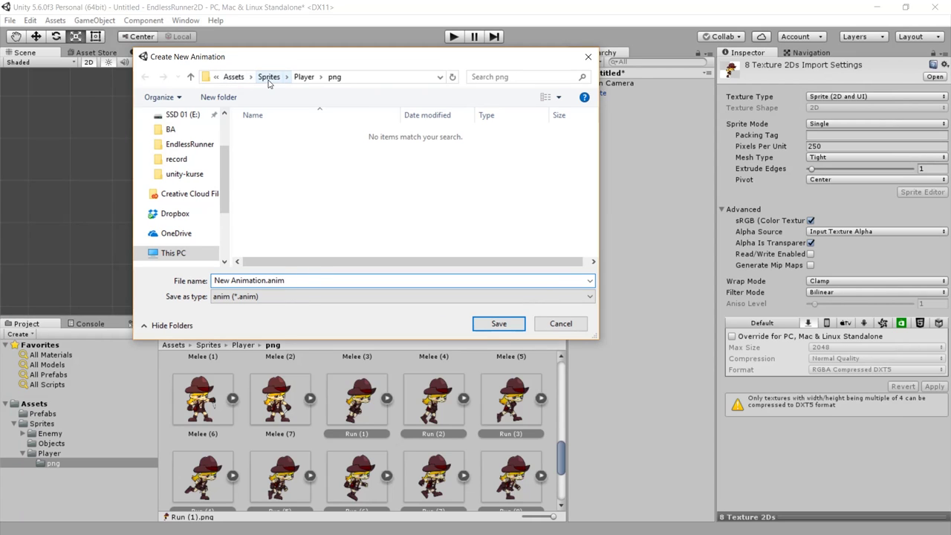
Create an Animations folder under Assets and save the clip as Player Run Animation.
left_click(234, 77)
right_click(282, 200)
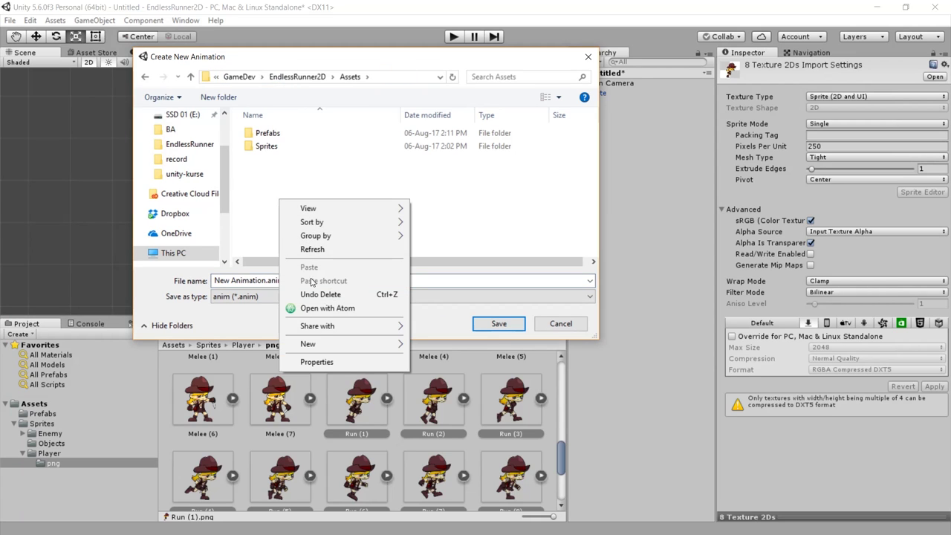
mouse_move(319, 344)
left_click(436, 347)
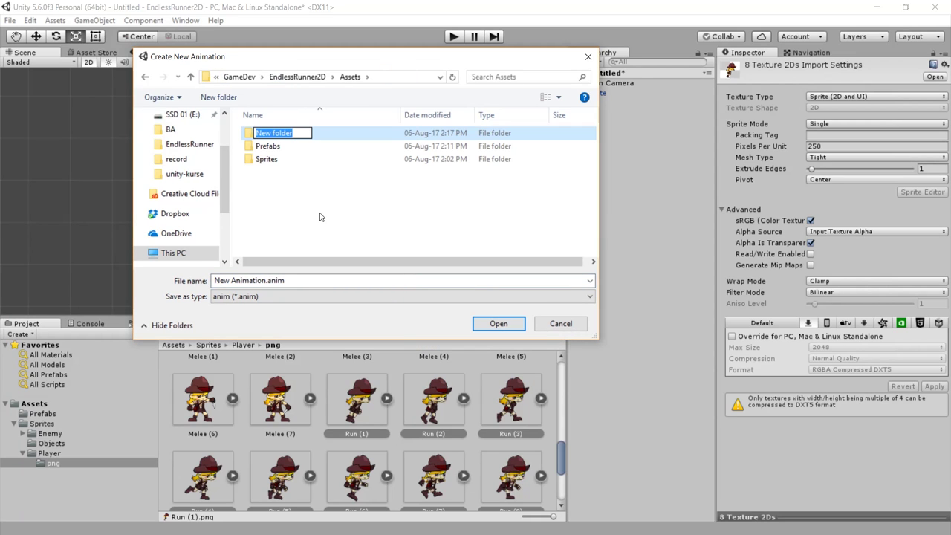
type("Animations")
key("Return")
key("Return")
type("Player")
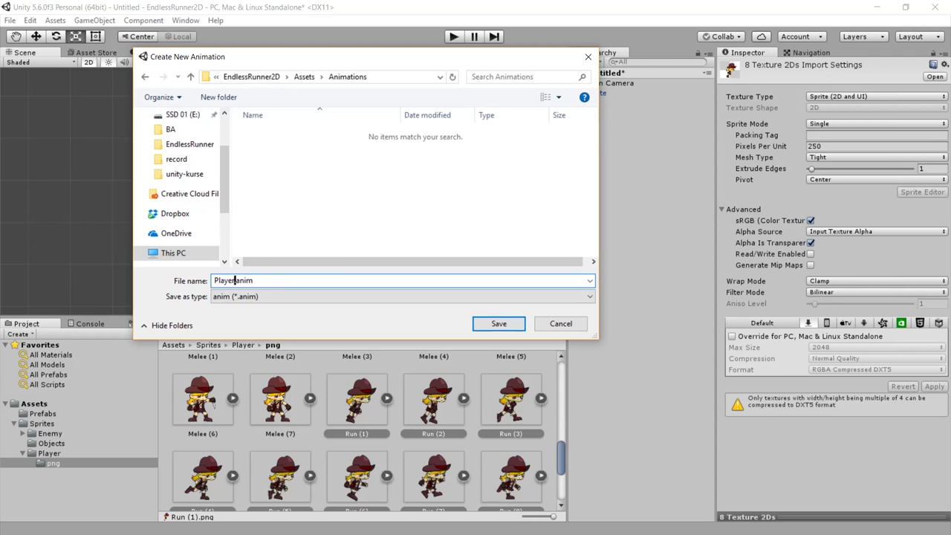
type(" Run Animation")
key("shift+Home")
left_click(223, 281)
key("Return")
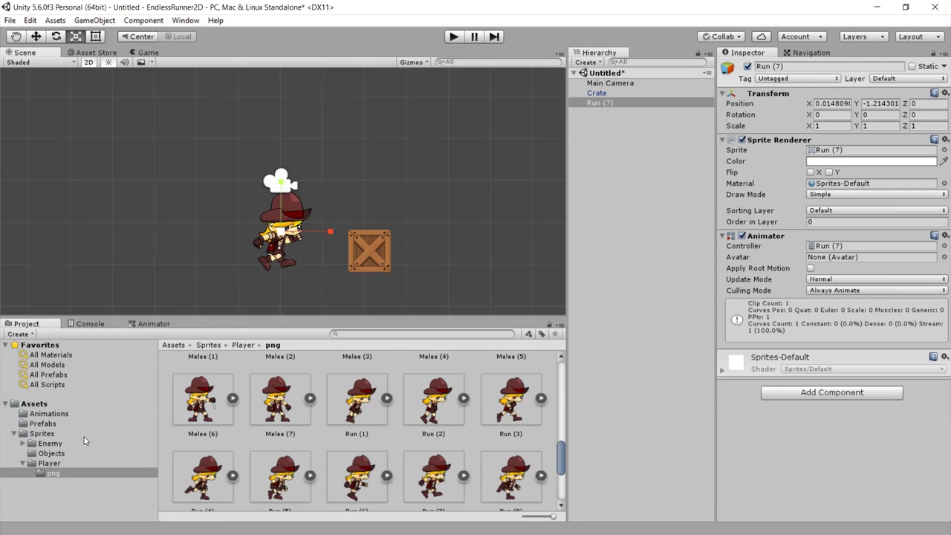
Open the Animations folder and play the game twice to watch the run cycle.
left_click(47, 415)
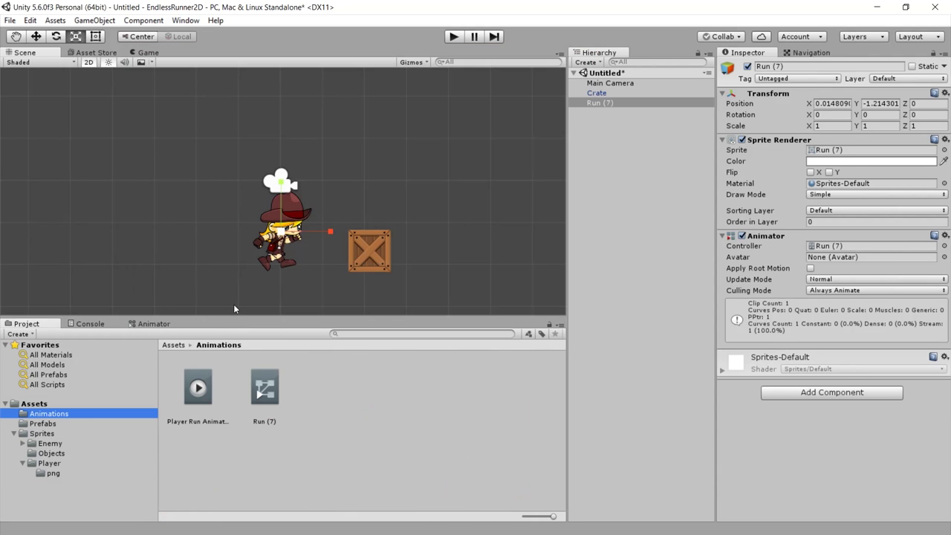
left_click(453, 36)
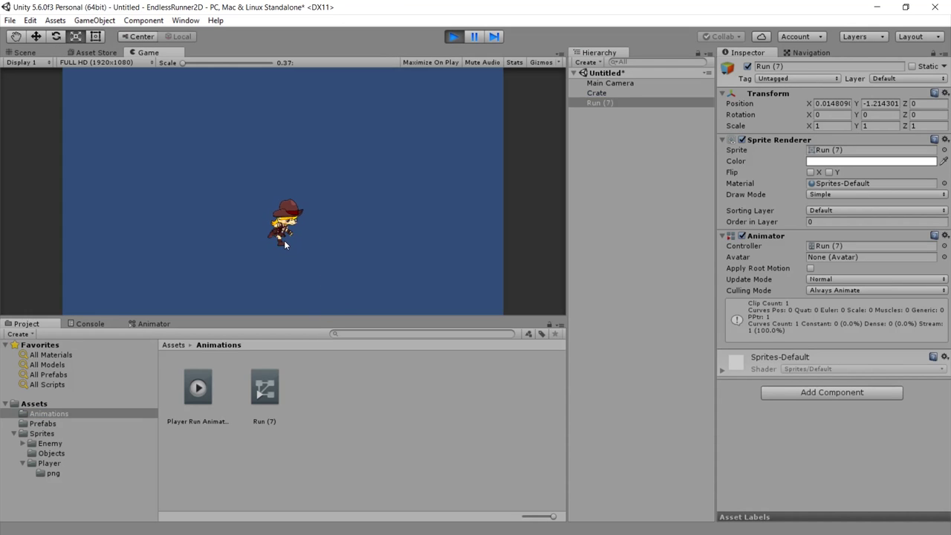
key("ctrl+p")
left_click(454, 36)
key("ctrl+p")
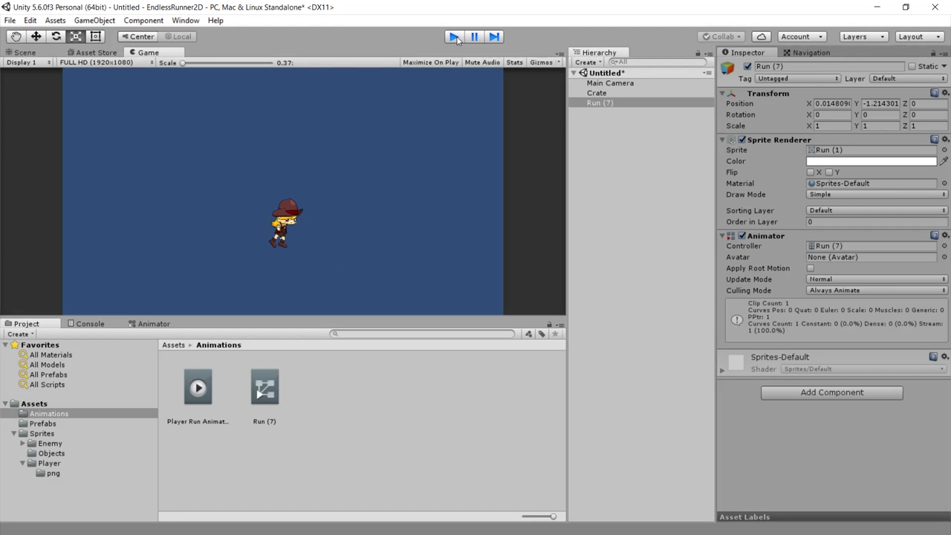
Select and drag the running character in the scene, then recheck the Prefabs and Animations folders.
left_click(366, 255)
left_click(364, 256)
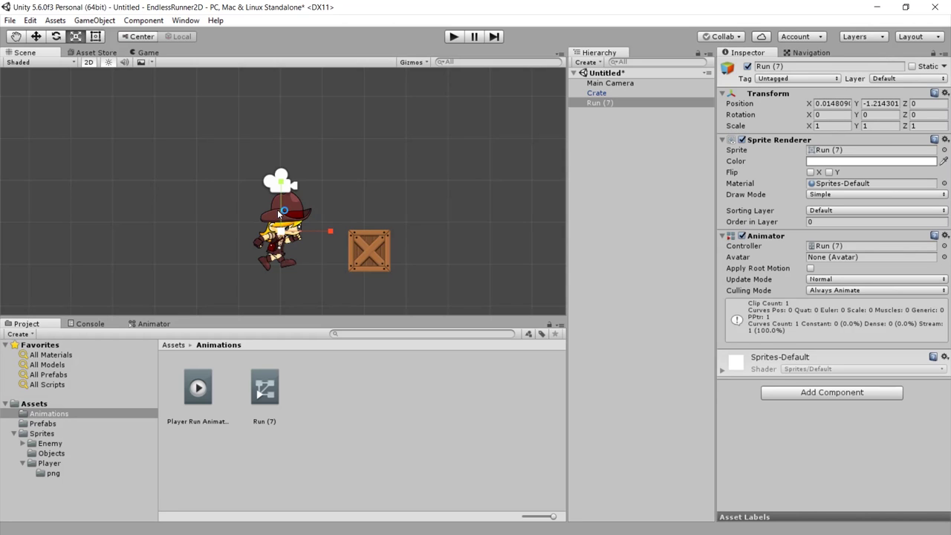
left_click_drag(286, 220, 308, 230)
left_click(43, 423)
left_click(49, 414)
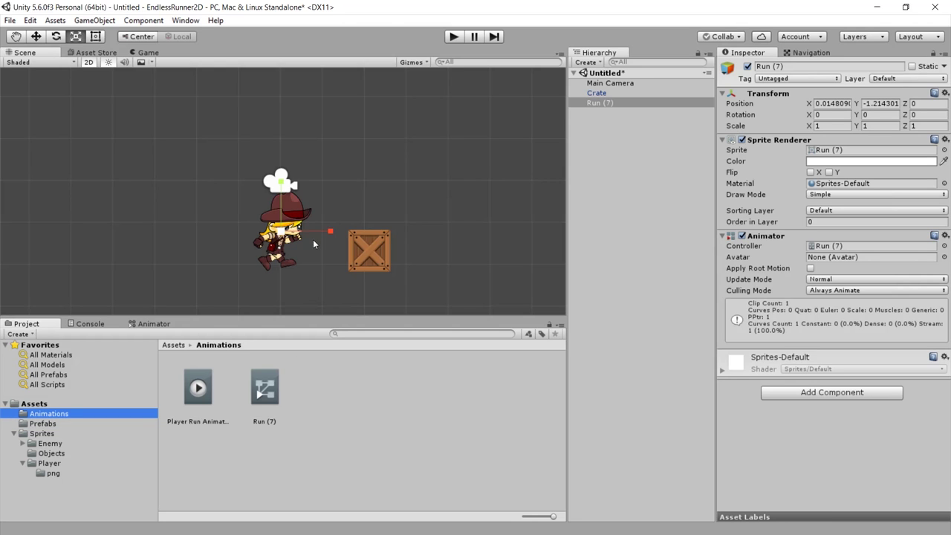
left_click(486, 149)
Rename the Run (7) character to Player.
left_click(593, 106)
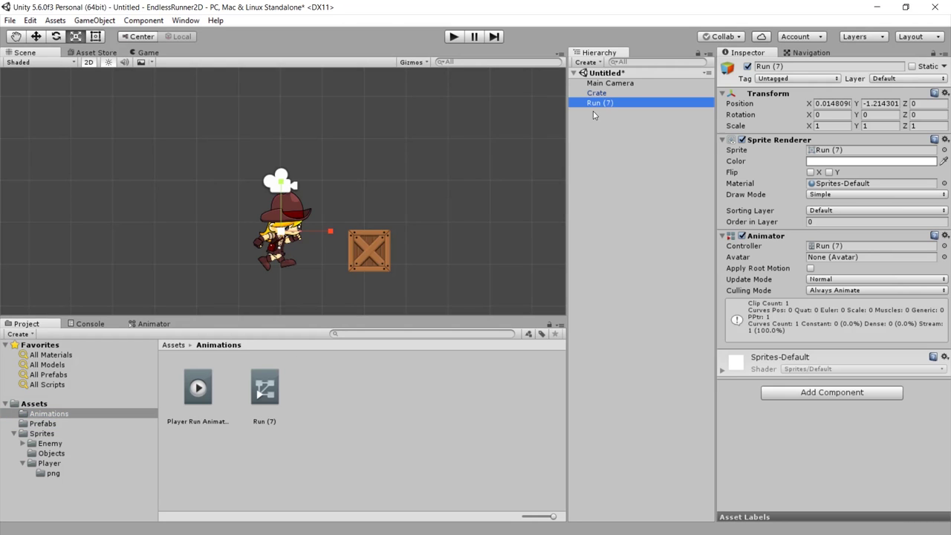
key("F2")
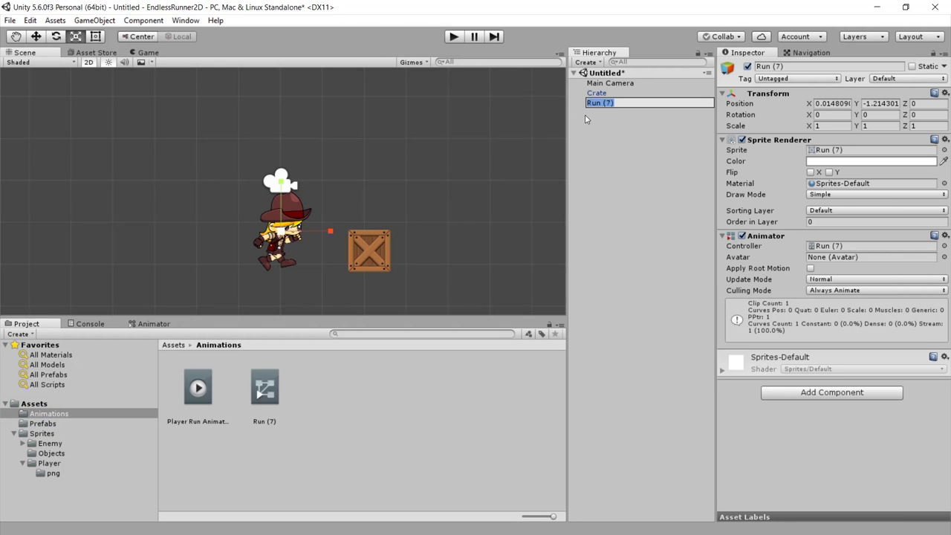
type("Player")
key("Return")
Add a Box Collider 2D and a Rigidbody 2D to the Player.
left_click(798, 394)
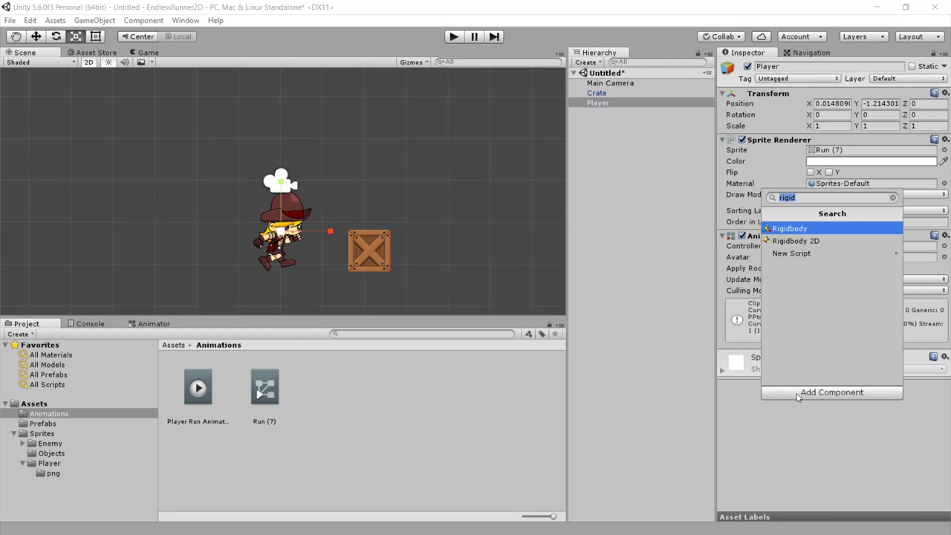
type("bo")
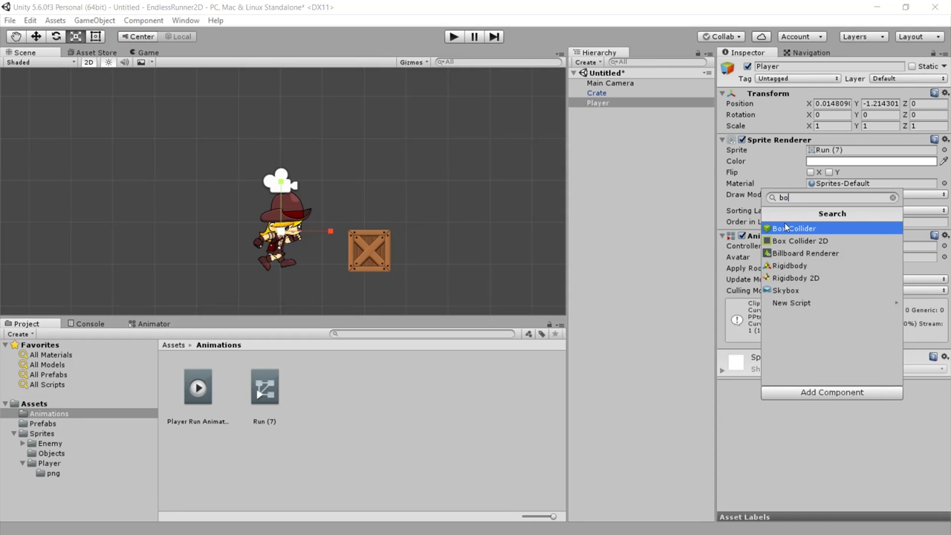
type("x")
key("Down")
key("Return")
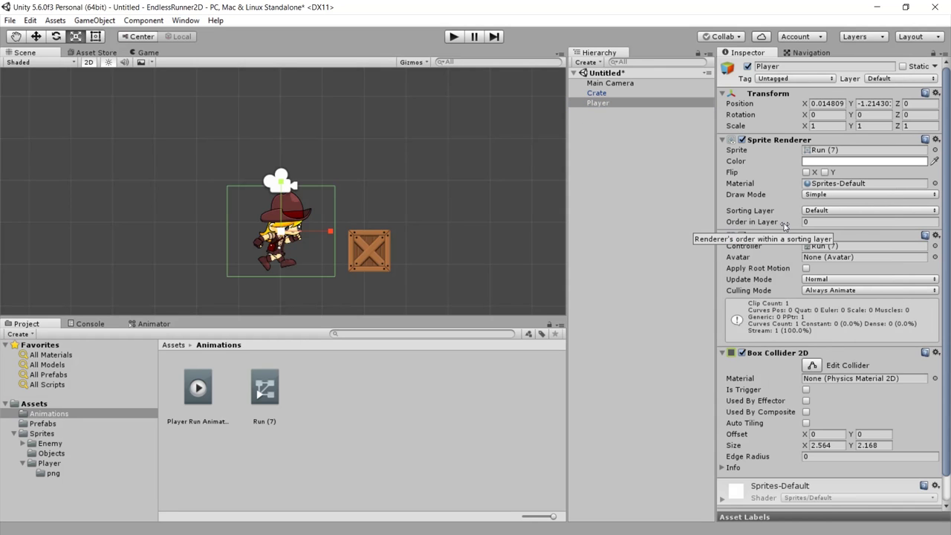
scroll(793, 420, "down", 1)
left_click(798, 495)
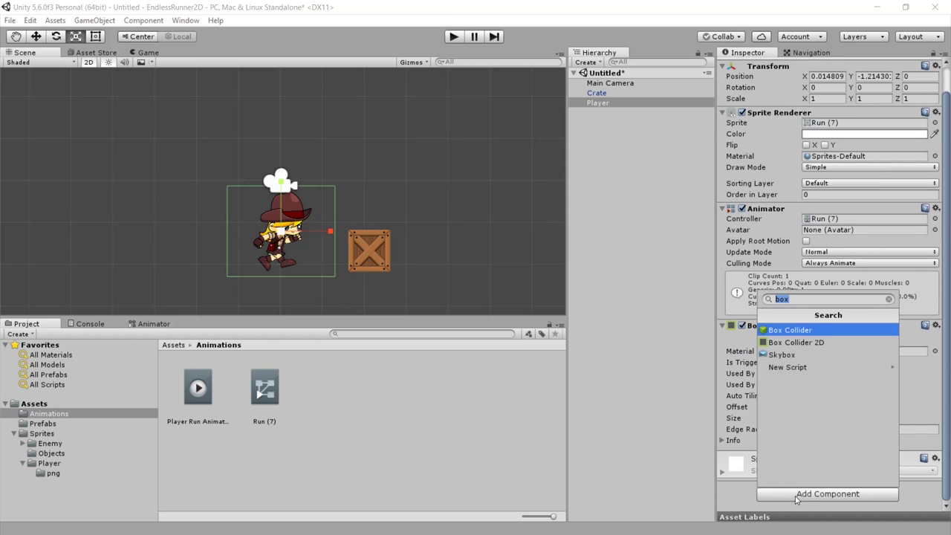
type("rigid")
key("Down")
key("Return")
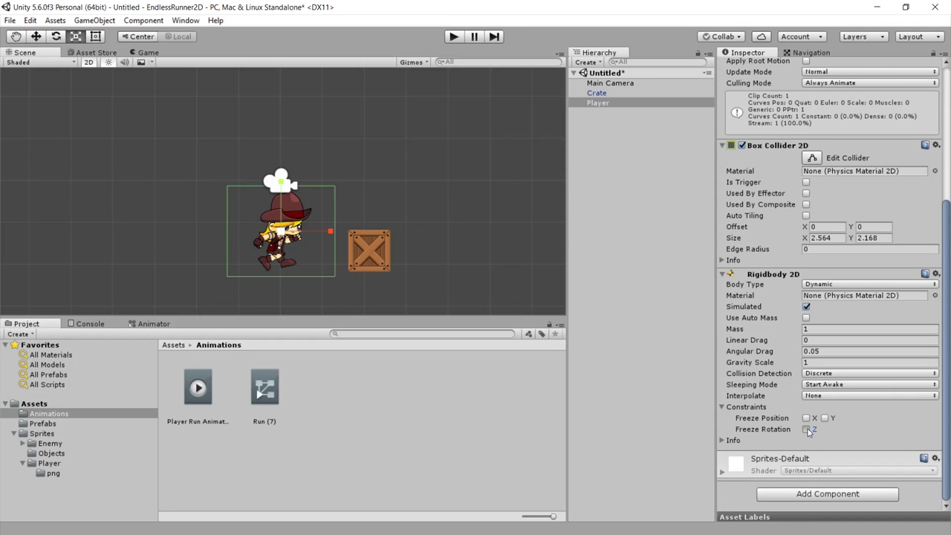
Test the Player's physics in Play mode, then reselect the Player.
left_click(455, 37)
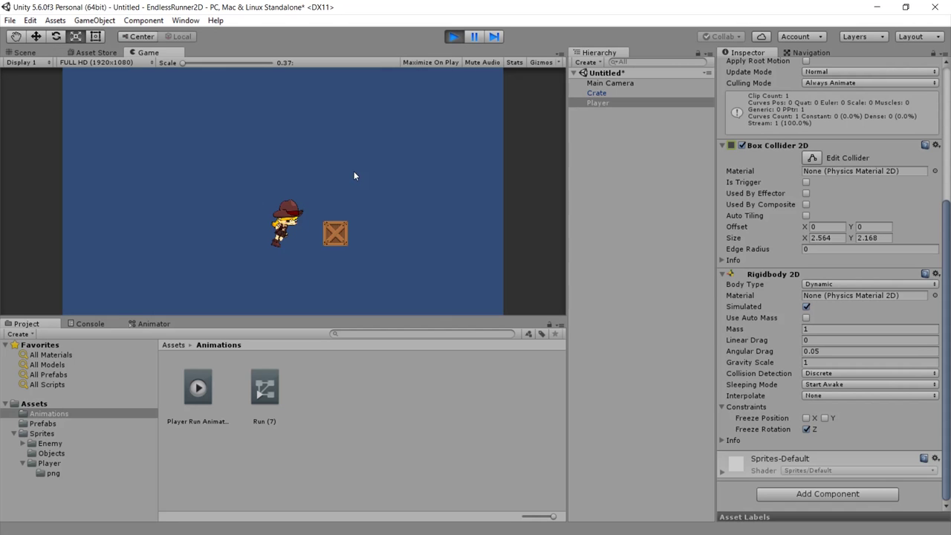
left_click(454, 38)
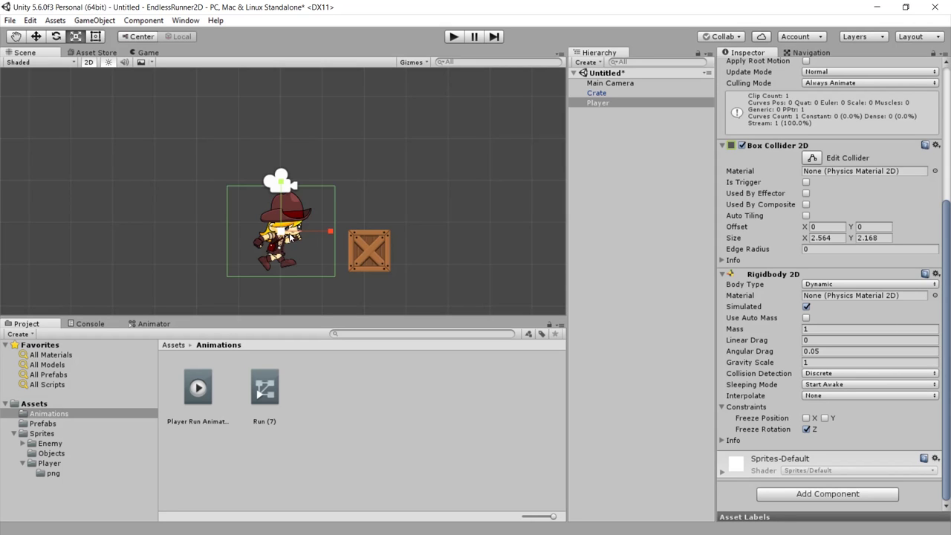
left_click(611, 119)
left_click(597, 104)
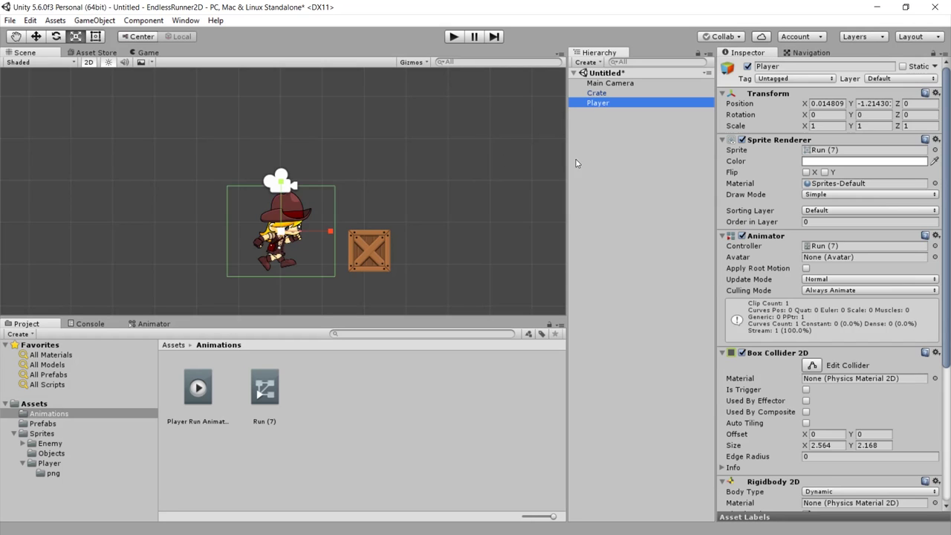
scroll(766, 344, "down", 3)
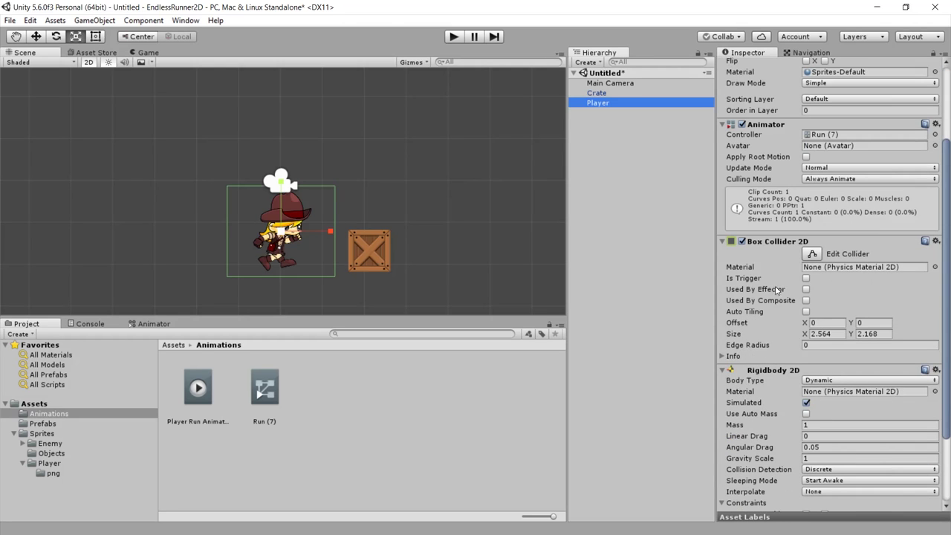
Pull the Box Collider 2D's edges in to about 0.708×1.455 around the Player's body.
left_click(813, 253)
left_click_drag(335, 231, 300, 232)
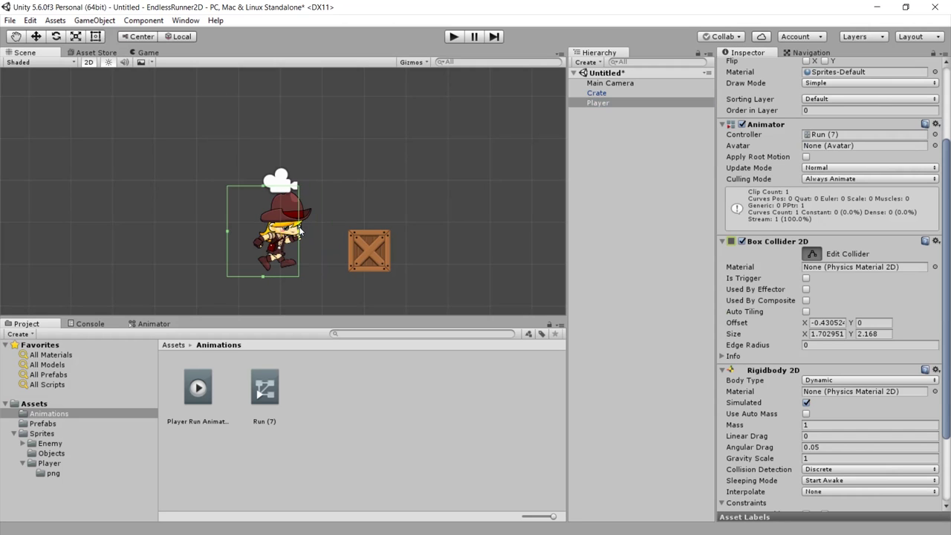
left_click_drag(228, 231, 269, 231)
left_click_drag(285, 186, 285, 213)
left_click_drag(283, 276, 283, 269)
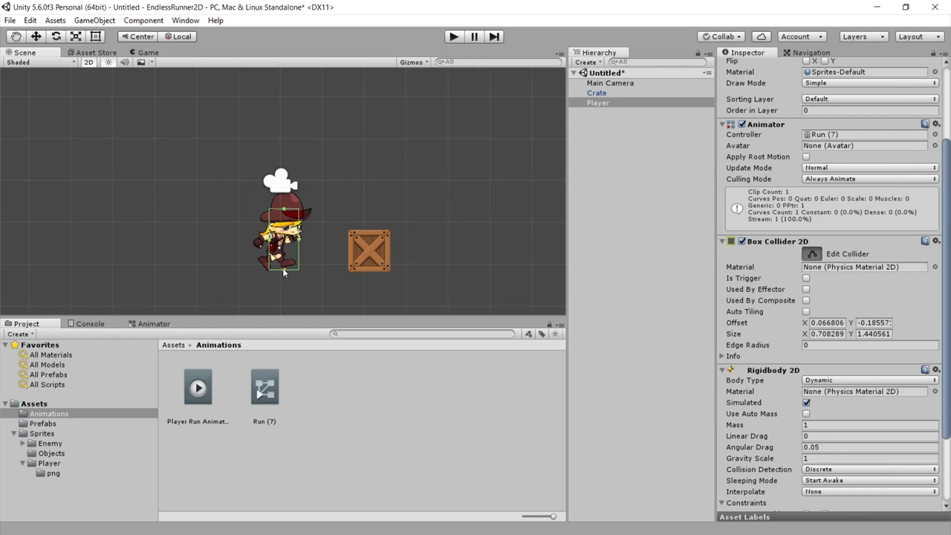
left_click(814, 255)
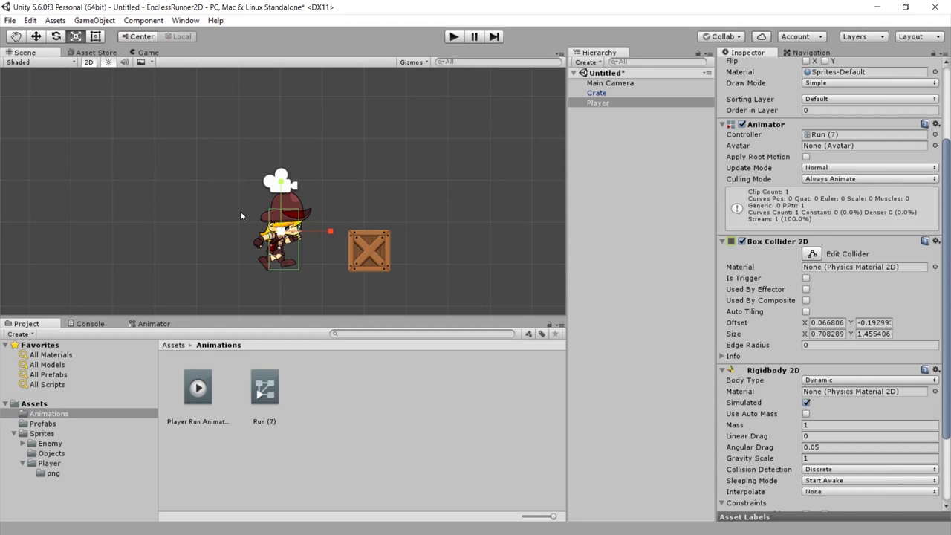
left_click(595, 113)
left_click(596, 102)
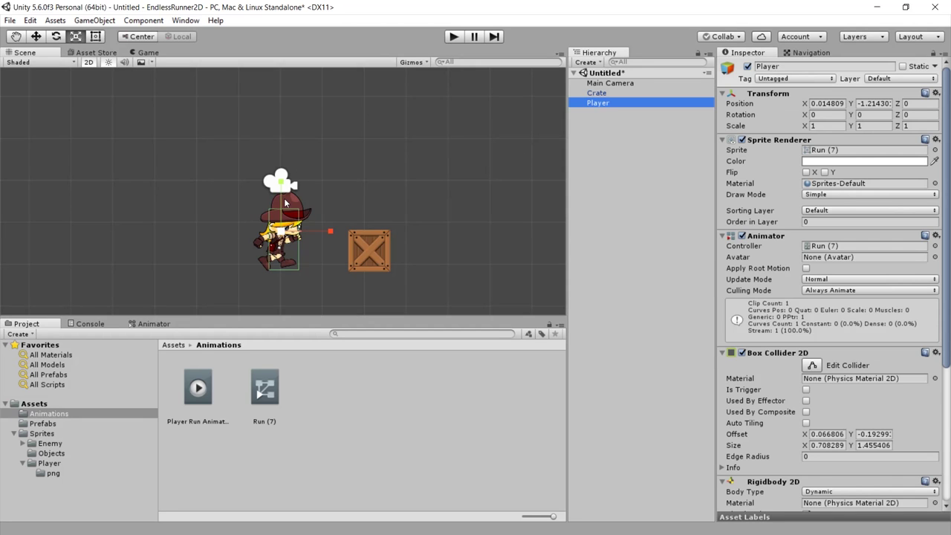
Drag the Player from the Hierarchy into Prefabs beside Bush, Cactus and Crate, then deselect.
left_click(45, 423)
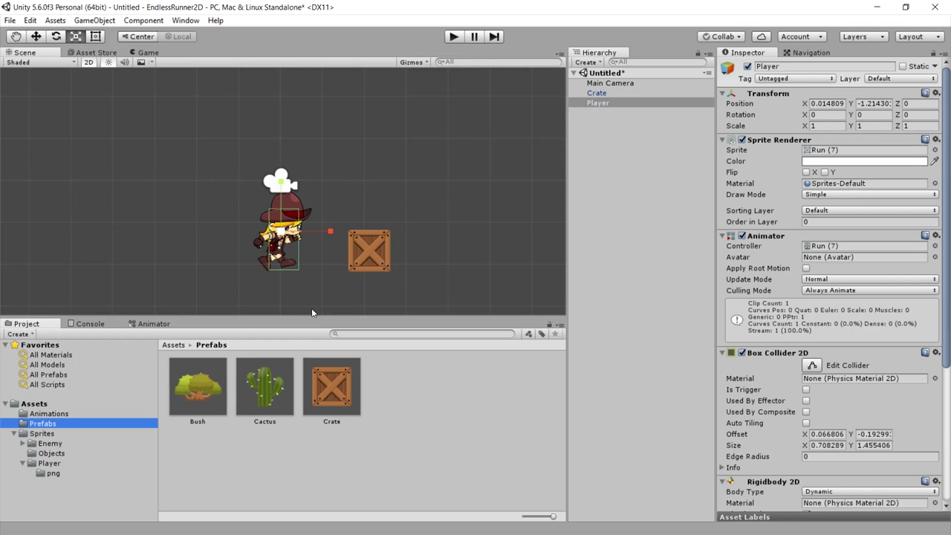
left_click(597, 105)
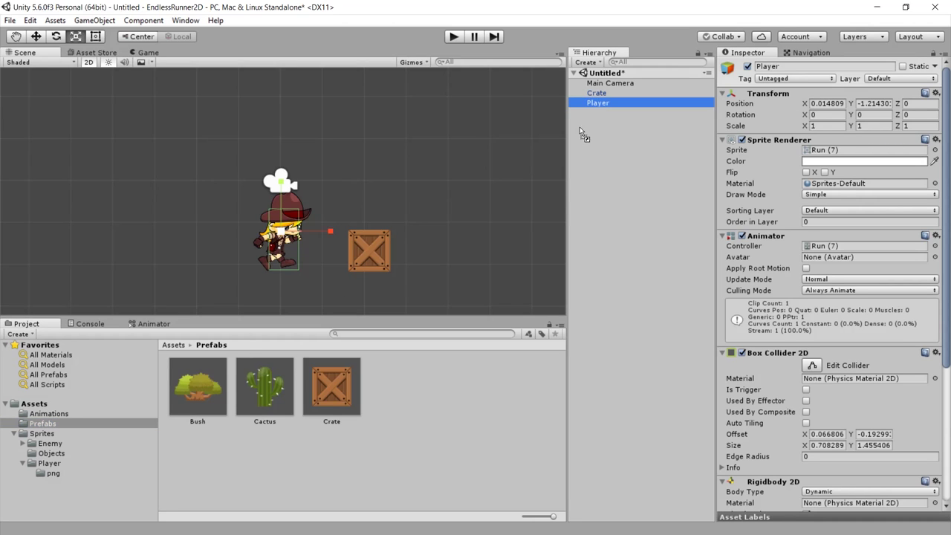
left_click_drag(580, 128, 399, 447)
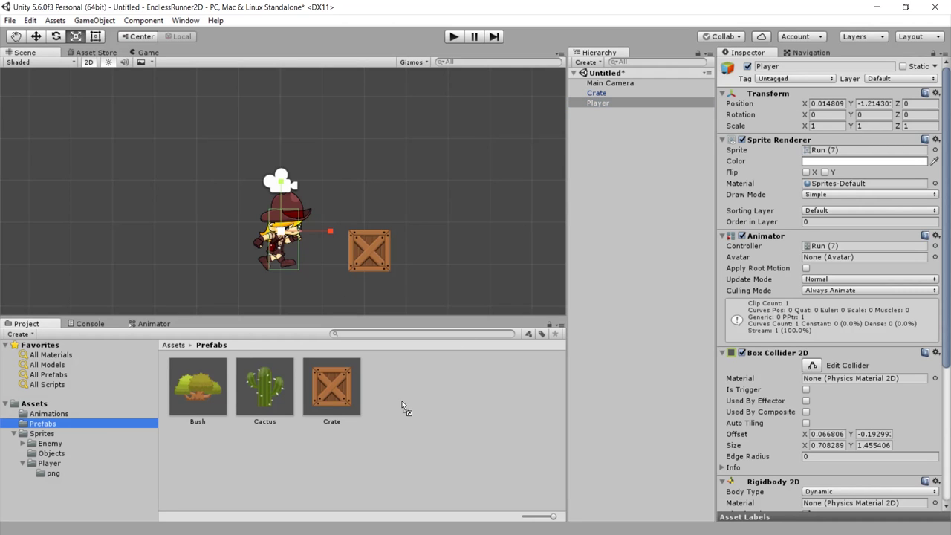
left_click_drag(405, 408, 396, 397)
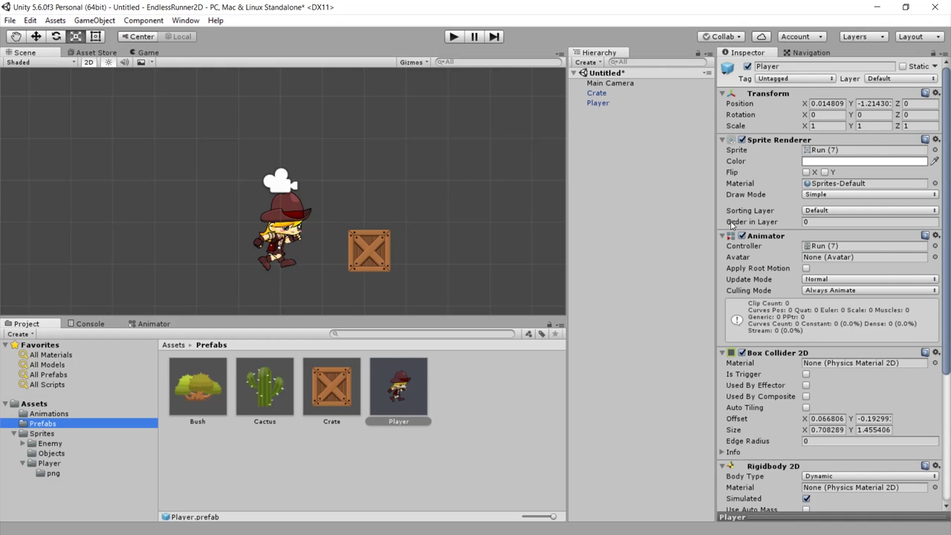
scroll(762, 320, "down", 3)
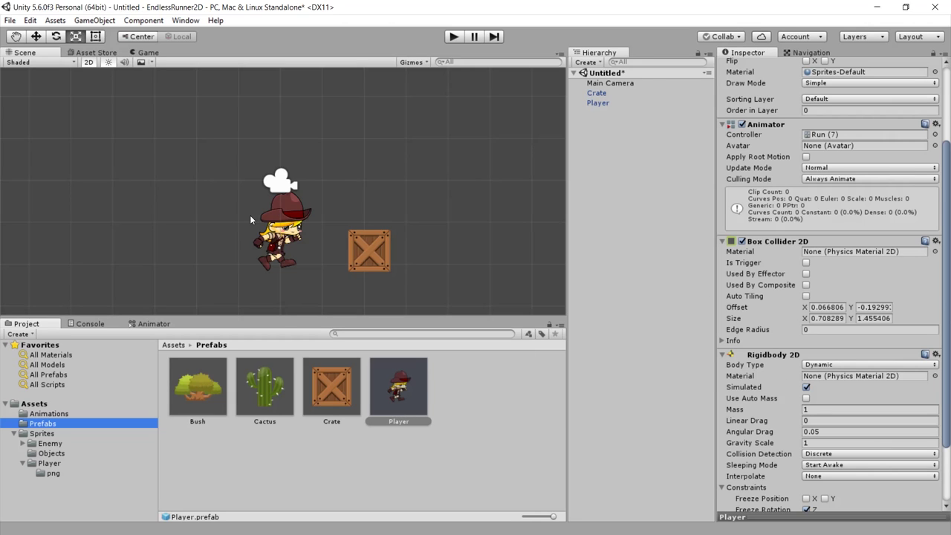
left_click(344, 240)
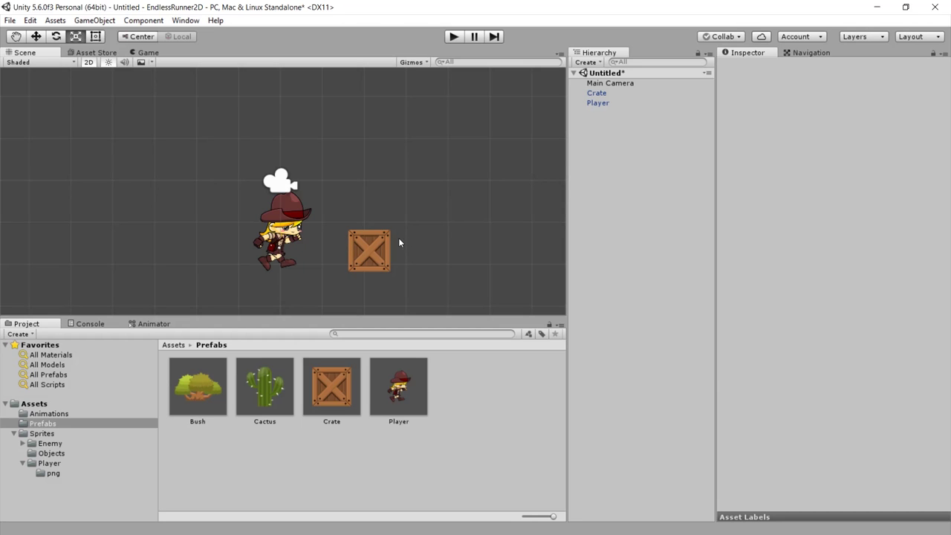
Browse Enemy/png to the male zombie folder and scroll to the Walk (1)–(10) frames.
left_click(49, 444)
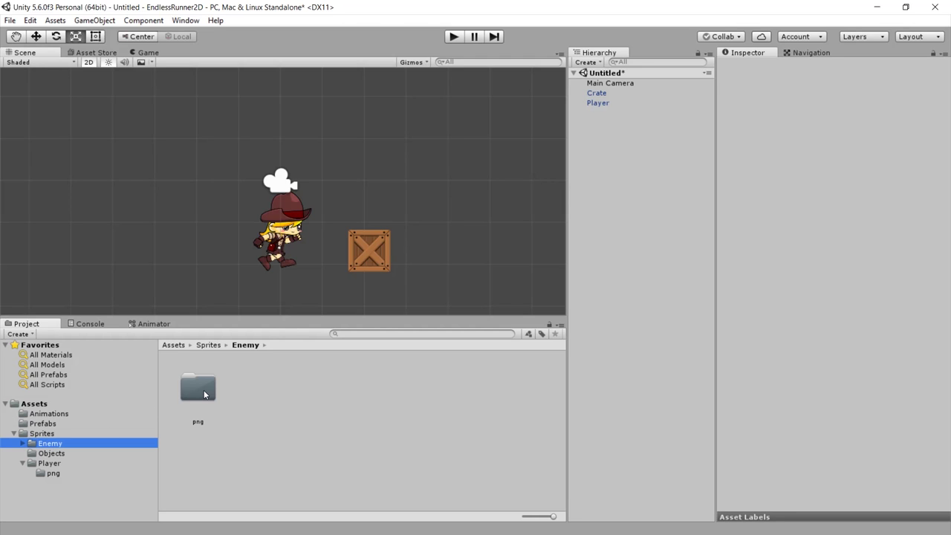
double_click(202, 390)
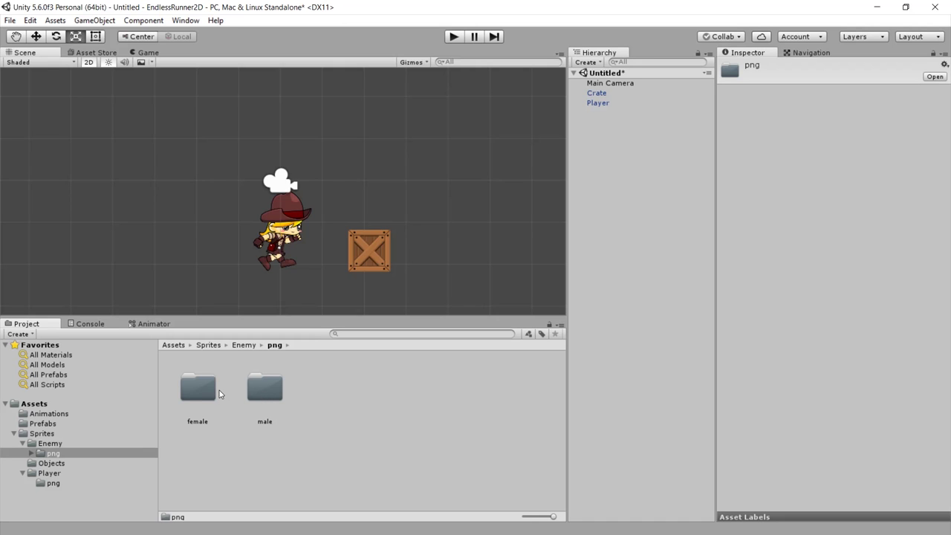
left_click(197, 406)
double_click(198, 394)
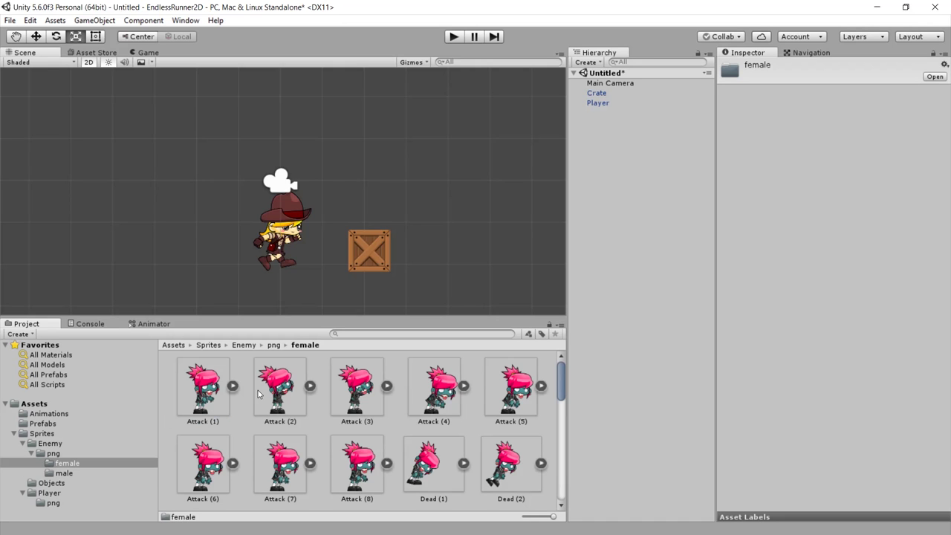
scroll(561, 394, "down", 3)
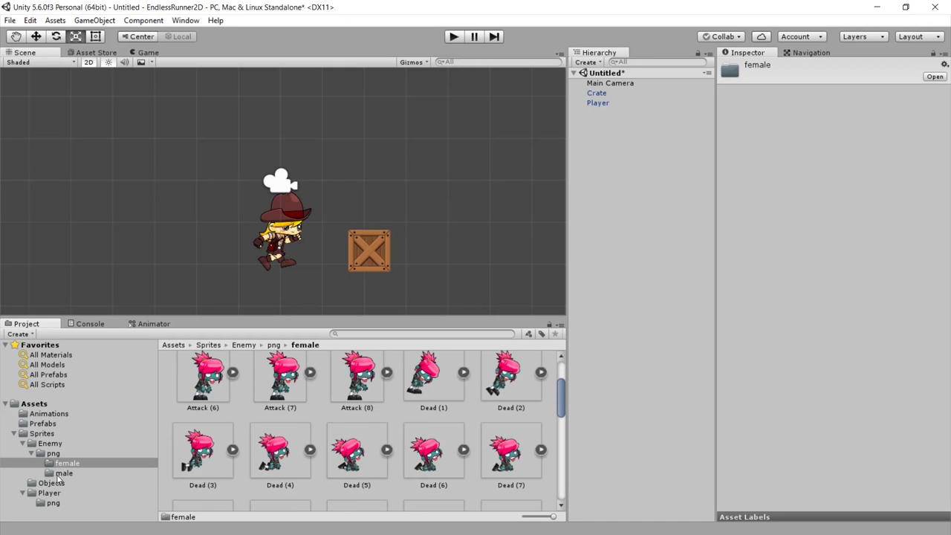
left_click(61, 476)
scroll(564, 383, "up", 3)
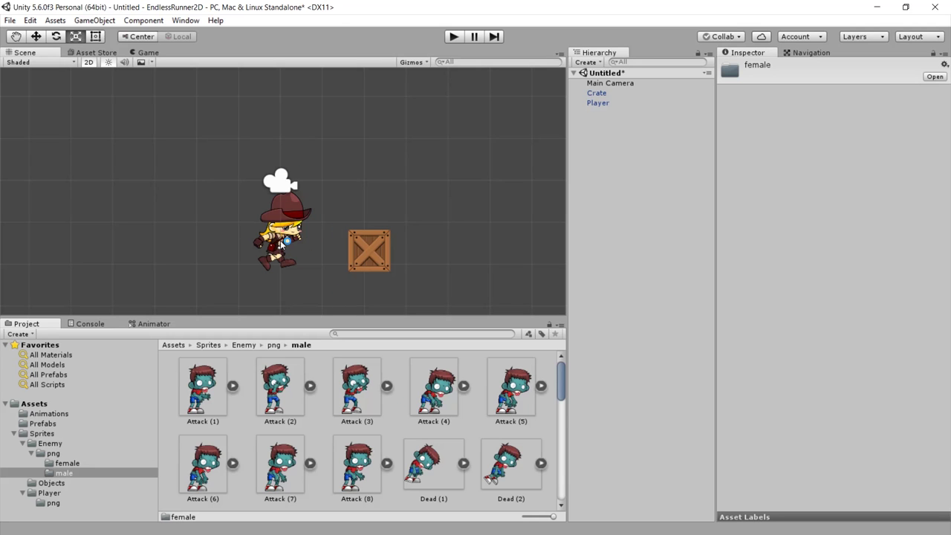
left_click_drag(562, 381, 566, 481)
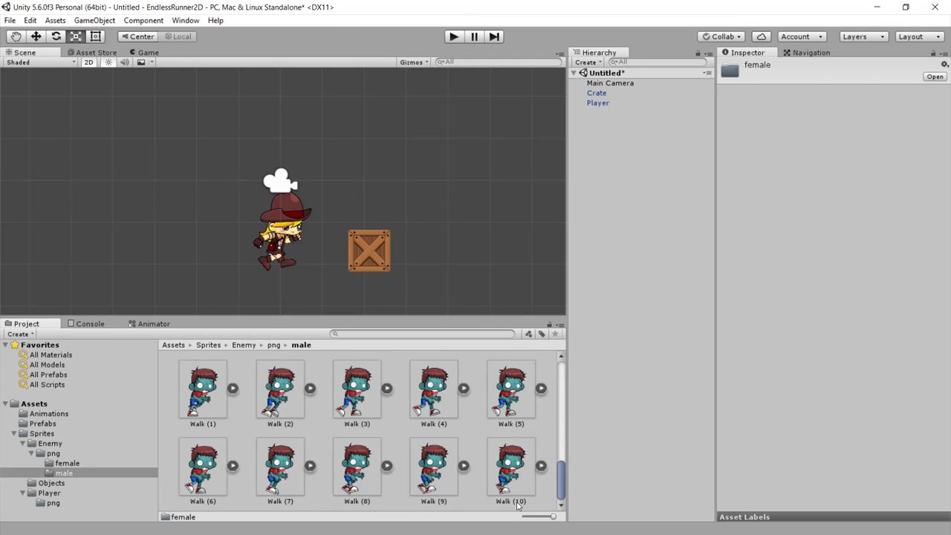
Drop the Walk (1) zombie into the scene to check its size, then delete it.
left_click(199, 384)
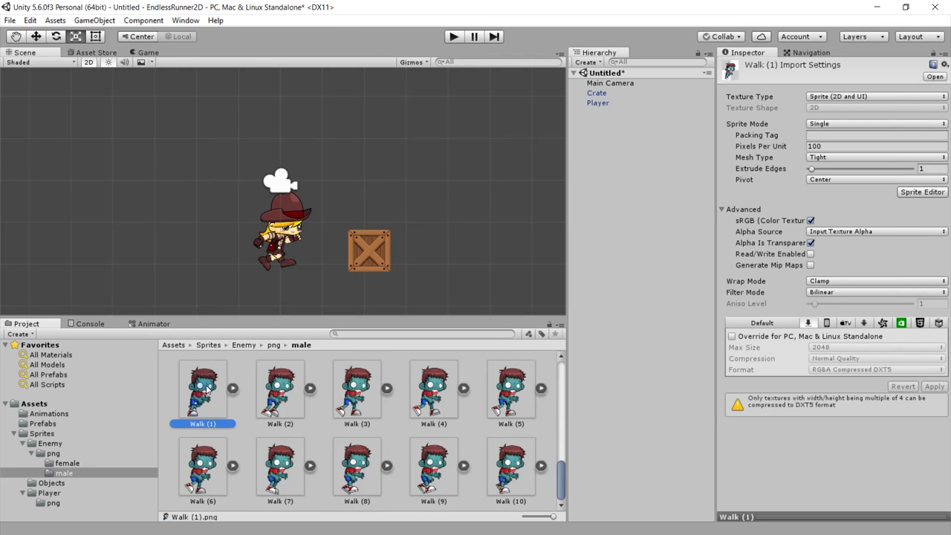
mouse_move(208, 388)
left_mouse_down()
mouse_move(225, 197)
mouse_move(206, 192)
left_mouse_up()
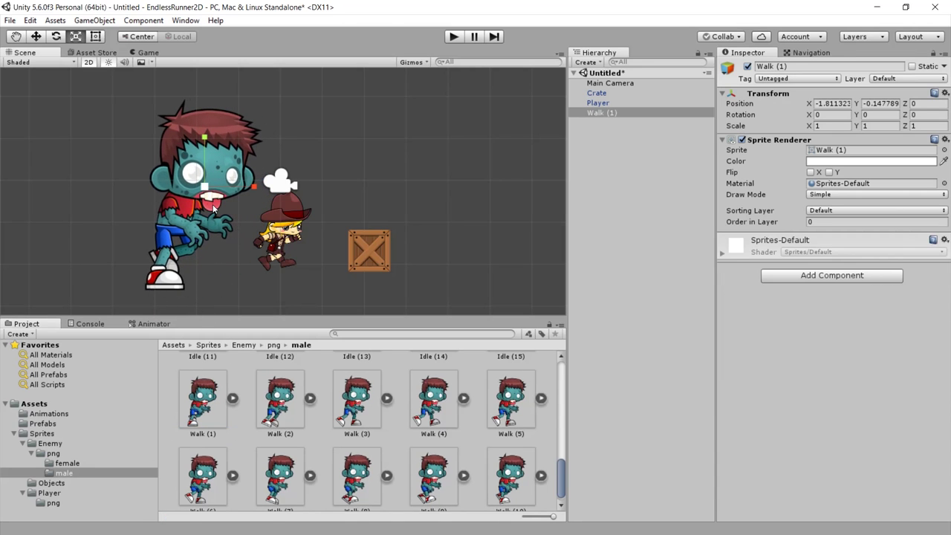
key("Delete")
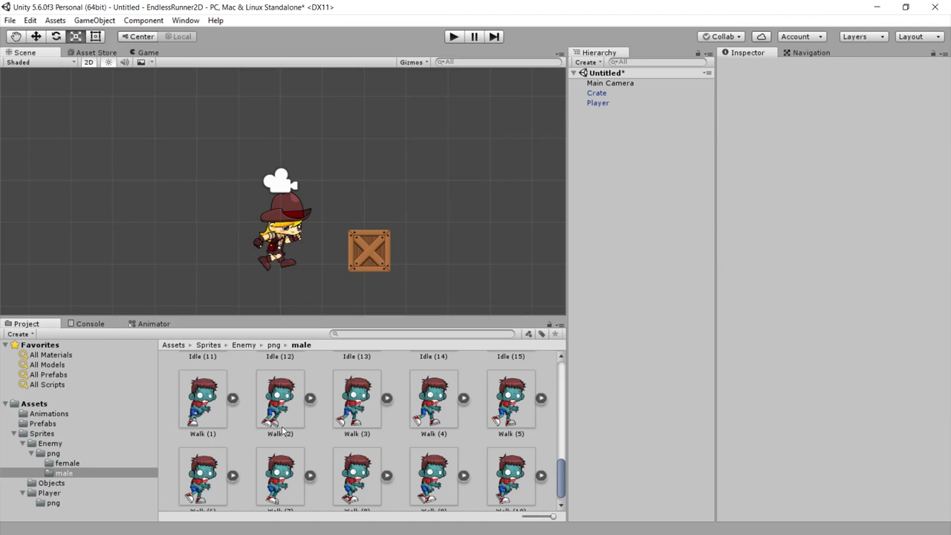
Set Pixels Per Unit to 250 for every male zombie sprite and apply.
key("ctrl+a")
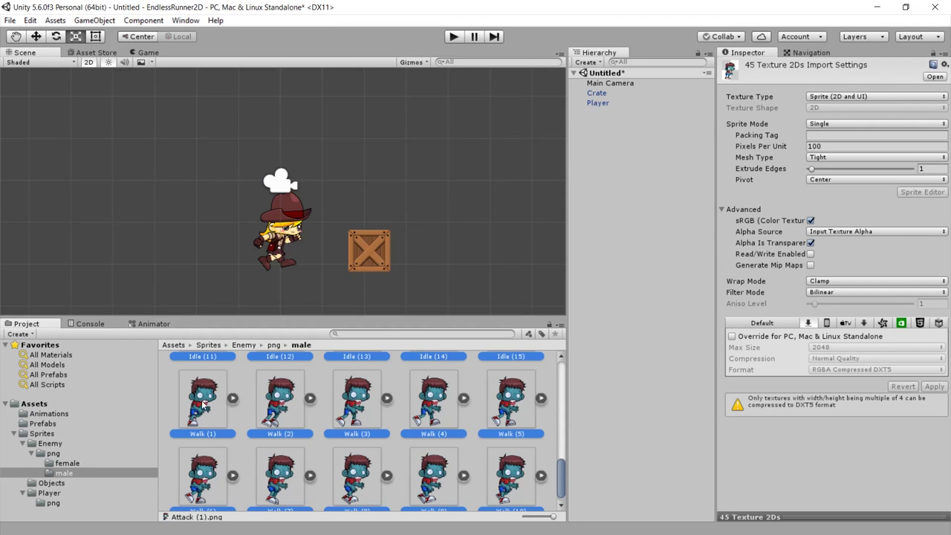
scroll(202, 404, "up", 2)
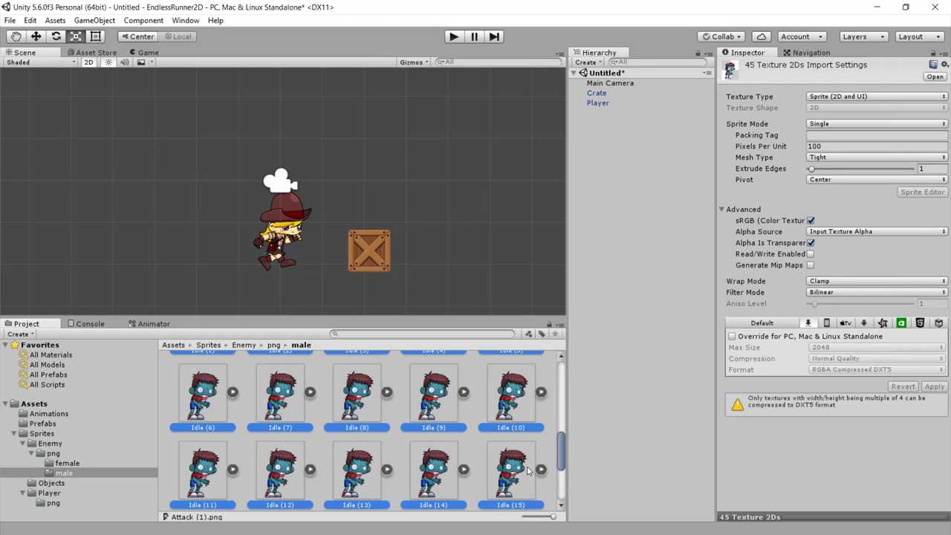
scroll(521, 475, "down", 4)
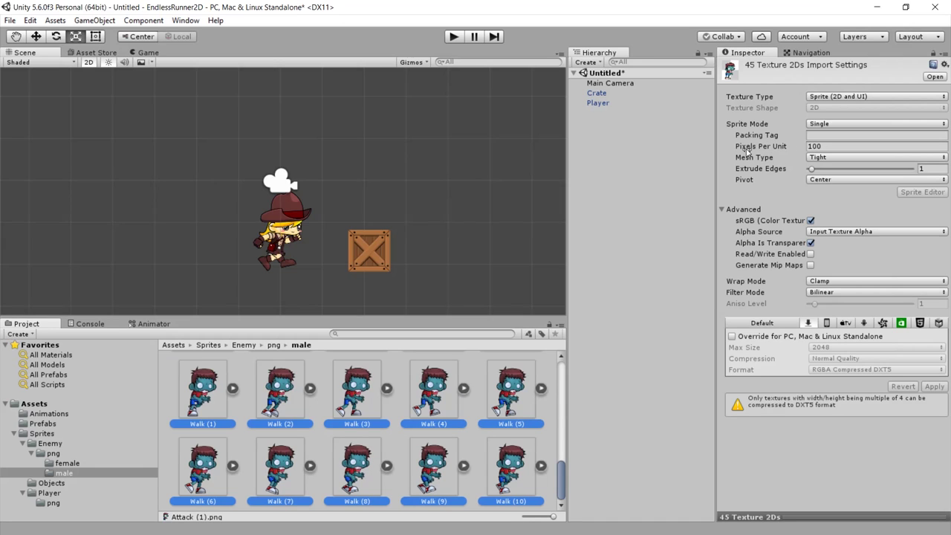
left_click(829, 147)
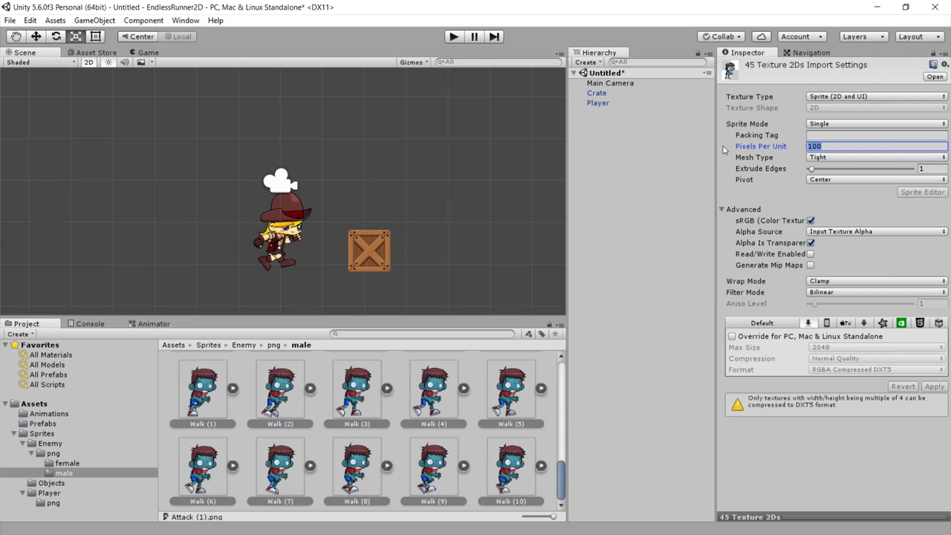
type("250")
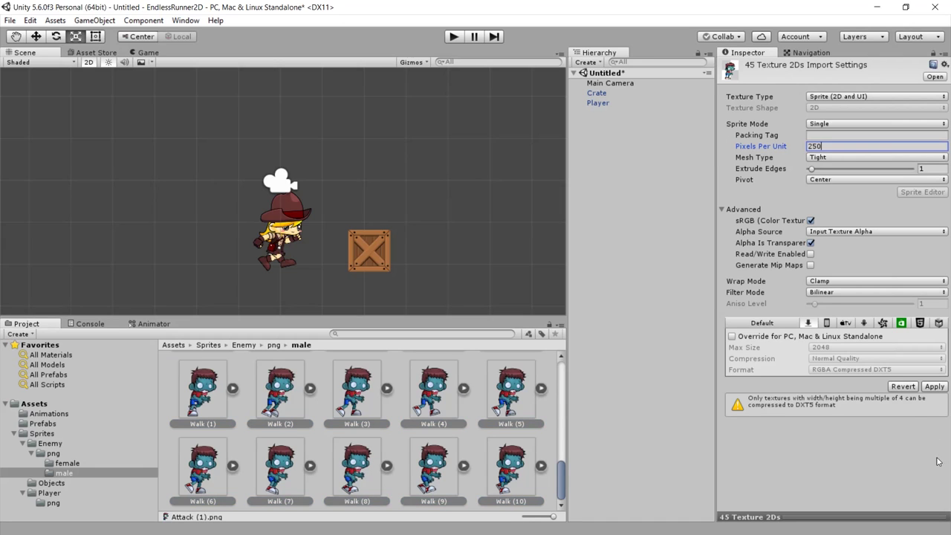
left_click(926, 386)
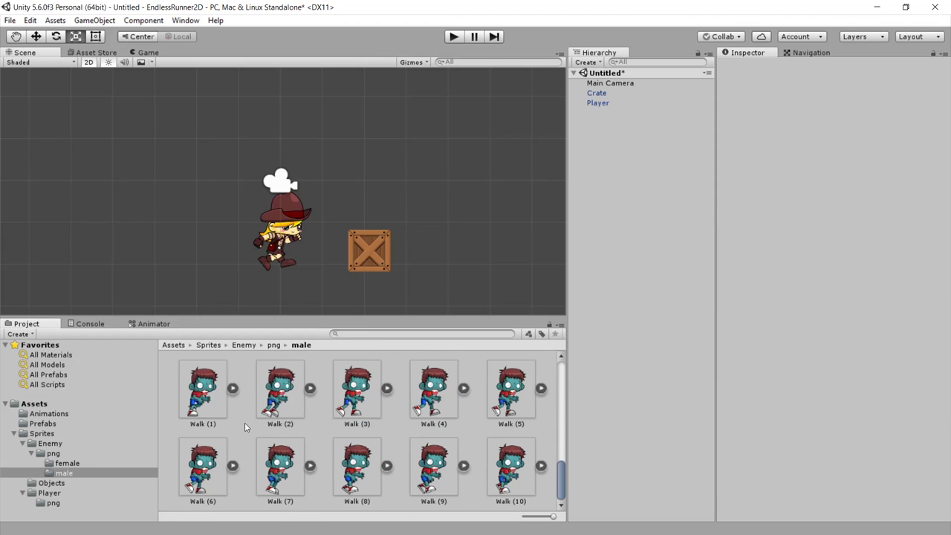
Drag frames Walk (1)–(10) into the scene and save the animation as 'Enemy Male Walk Animation' in Assets/Animations.
left_click(214, 409)
left_click(516, 474, "shift")
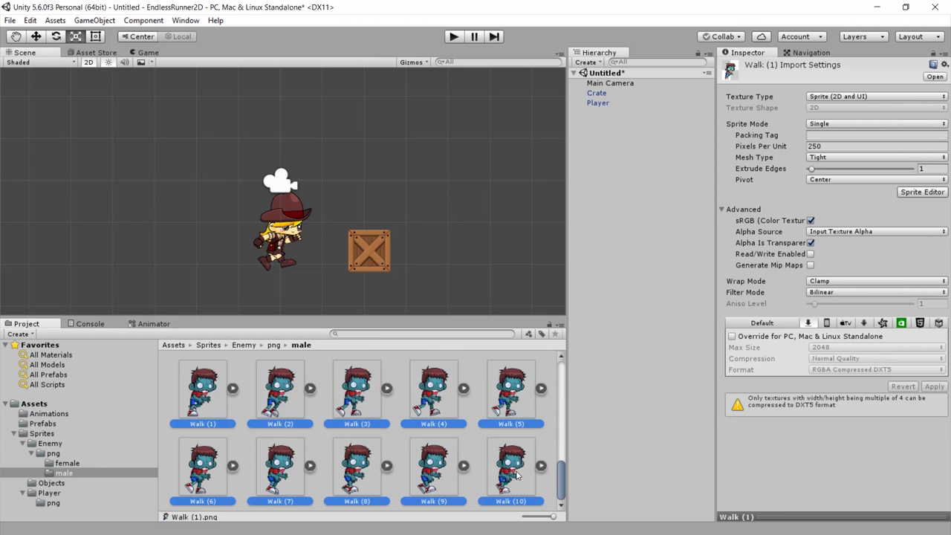
left_click_drag(198, 404, 225, 230)
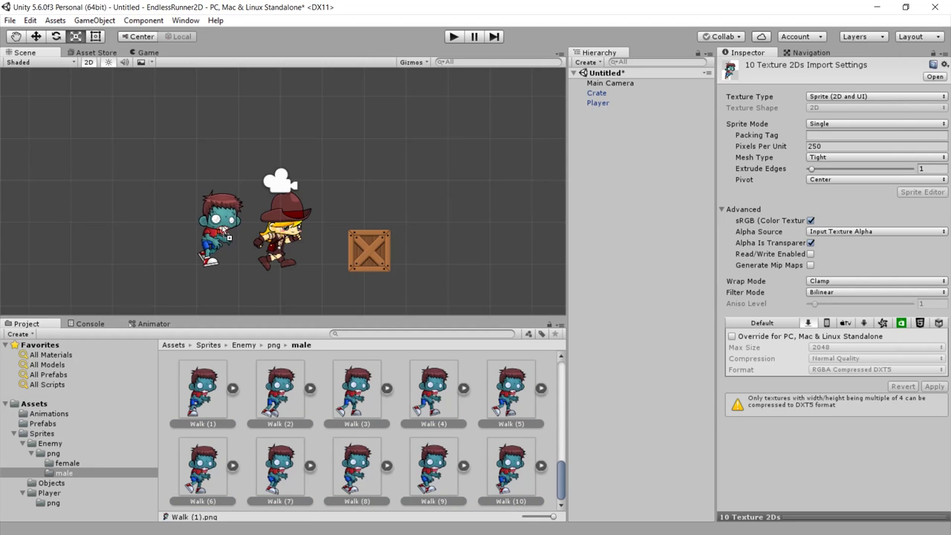
left_click_drag(225, 230, 222, 232)
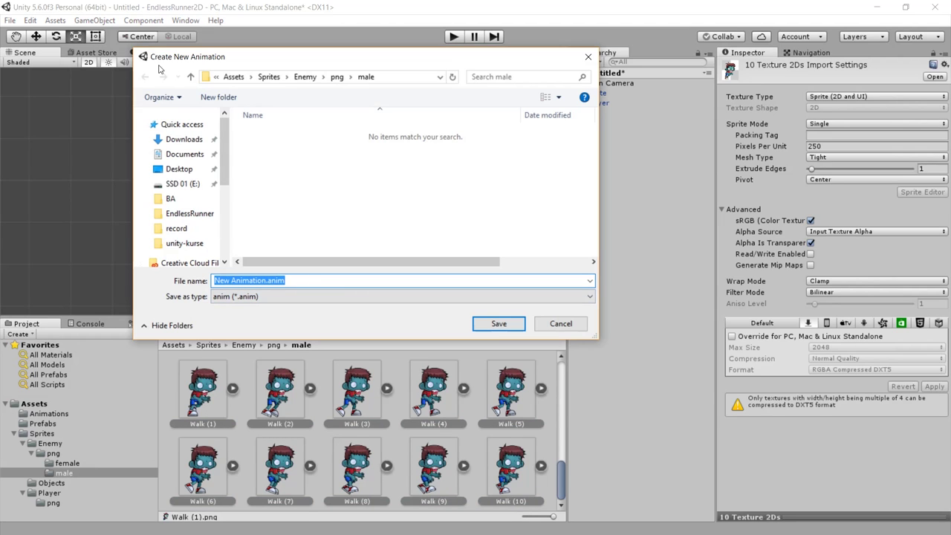
left_click(261, 77)
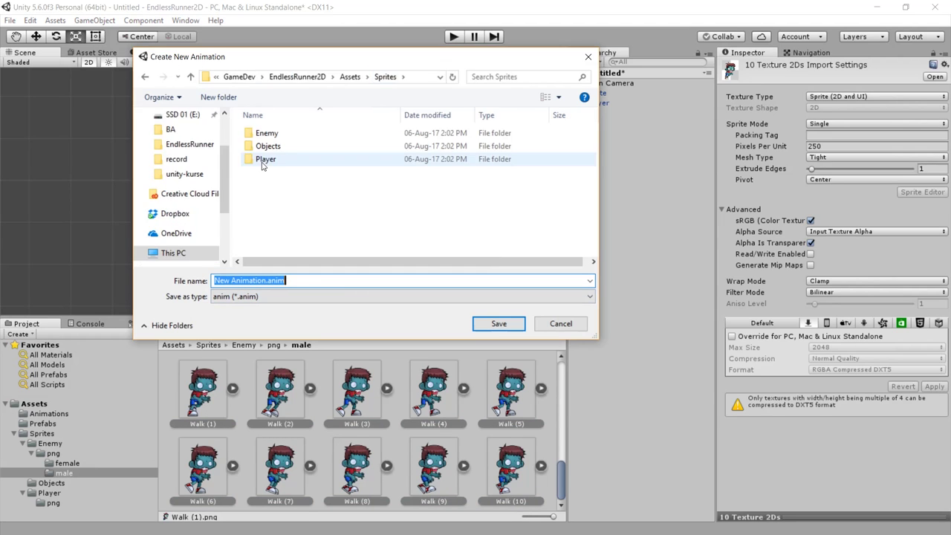
left_click(352, 77)
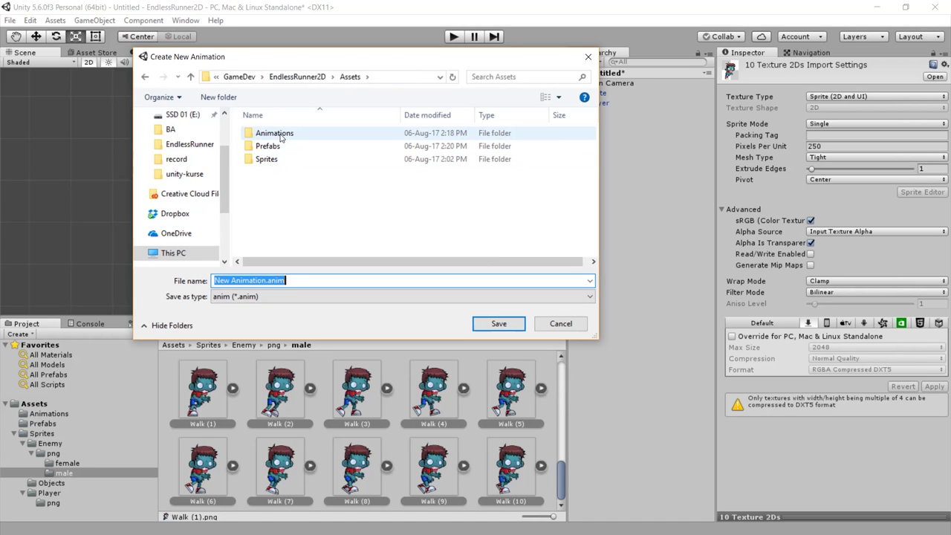
double_click(278, 137)
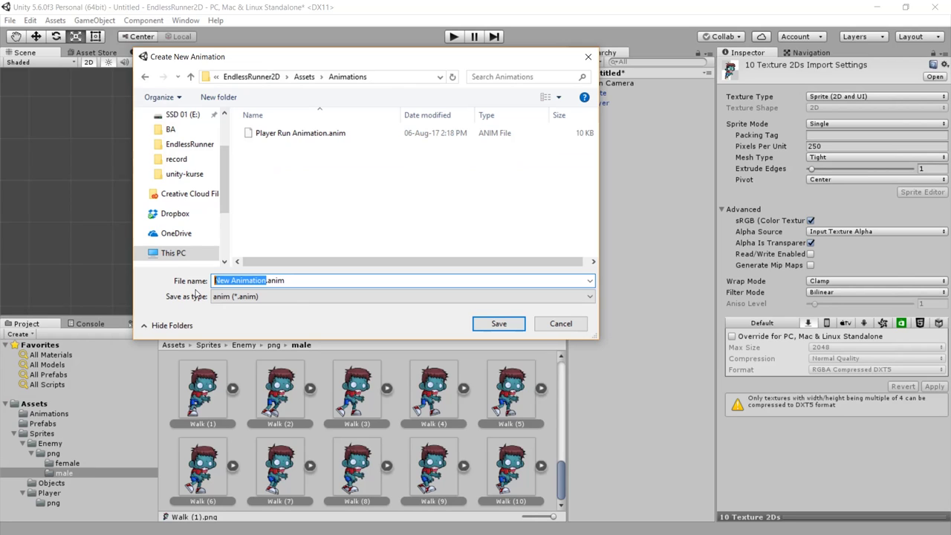
type("En")
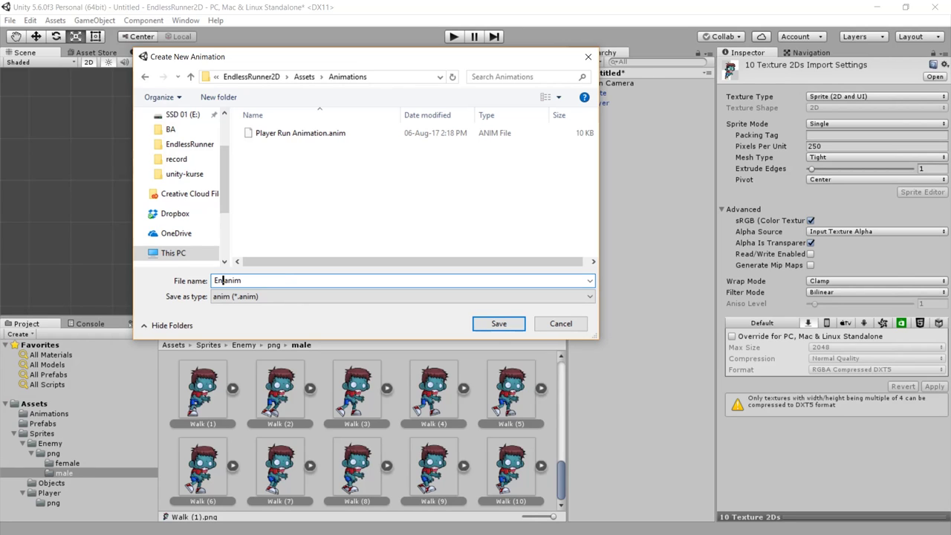
type("emy Male")
type(" Walk A")
type("nimation")
Save the zombie walk animation, then run and stop the game to test it.
key("Return")
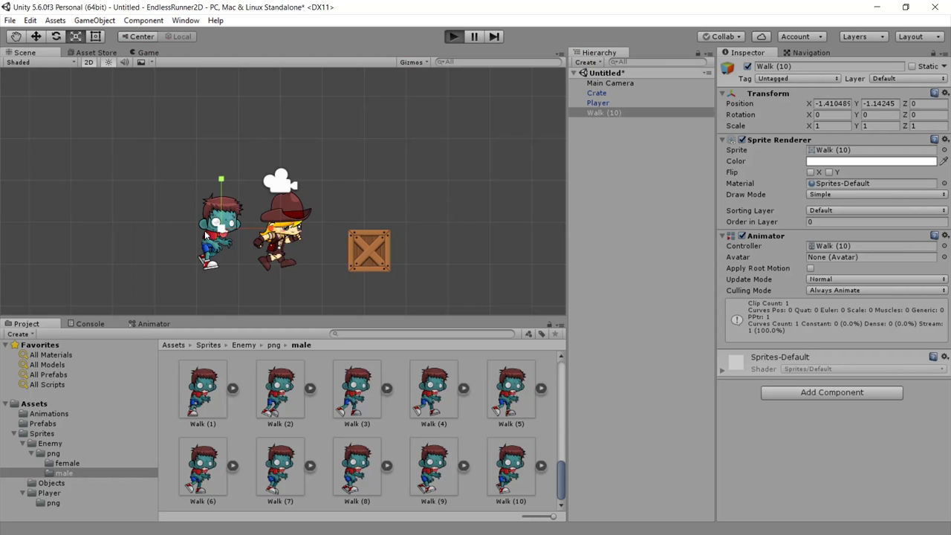
key("ctrl+p")
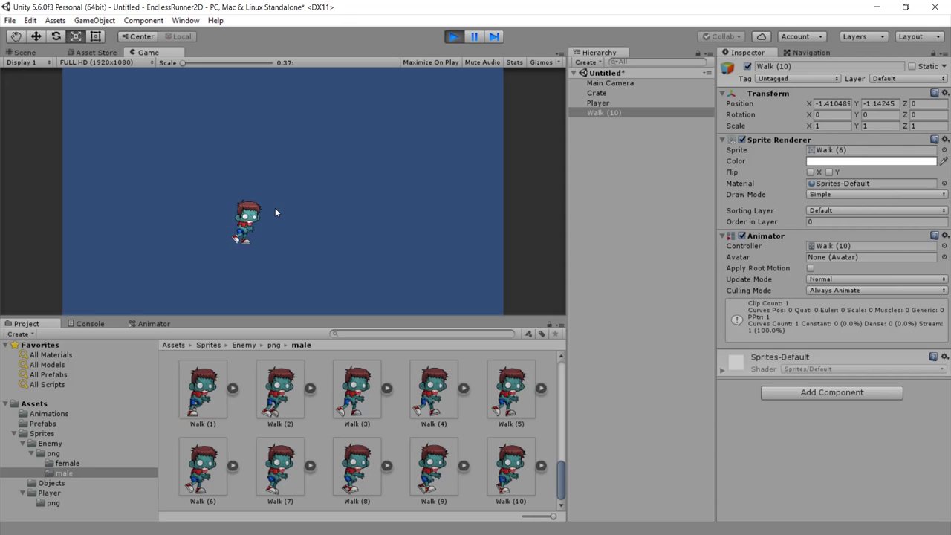
key("ctrl+p")
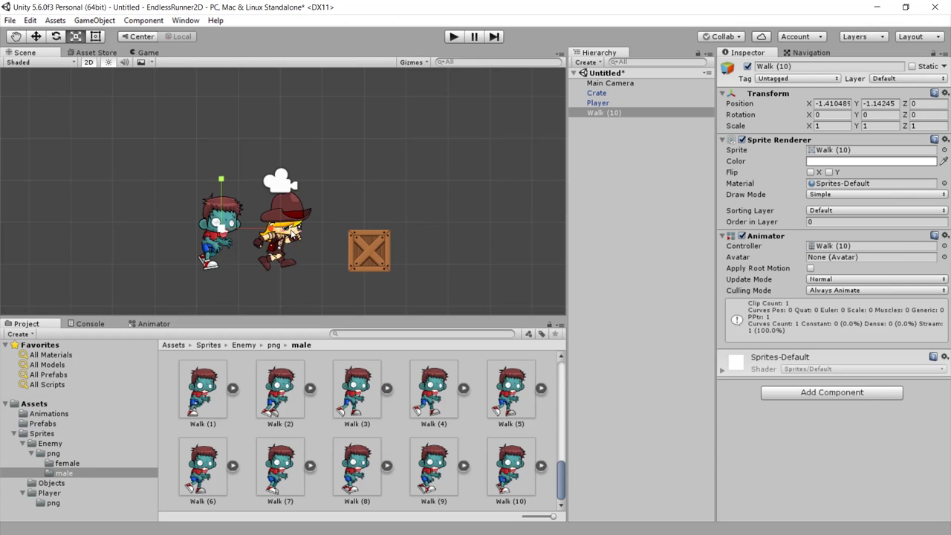
Move the Walk (10) zombie right of the crate to about X 4.26 and flip it on X.
key("e")
key("w")
left_click_drag(273, 226, 548, 228)
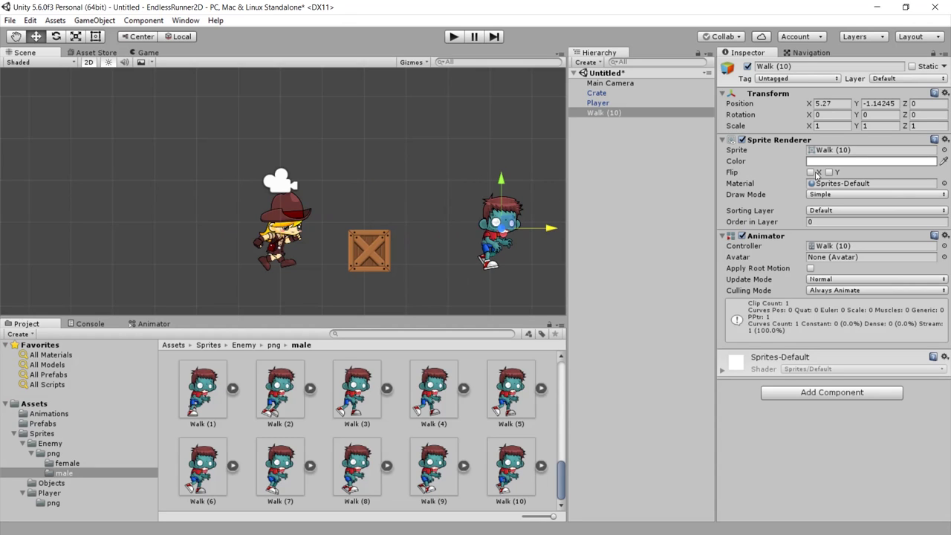
left_click(810, 172)
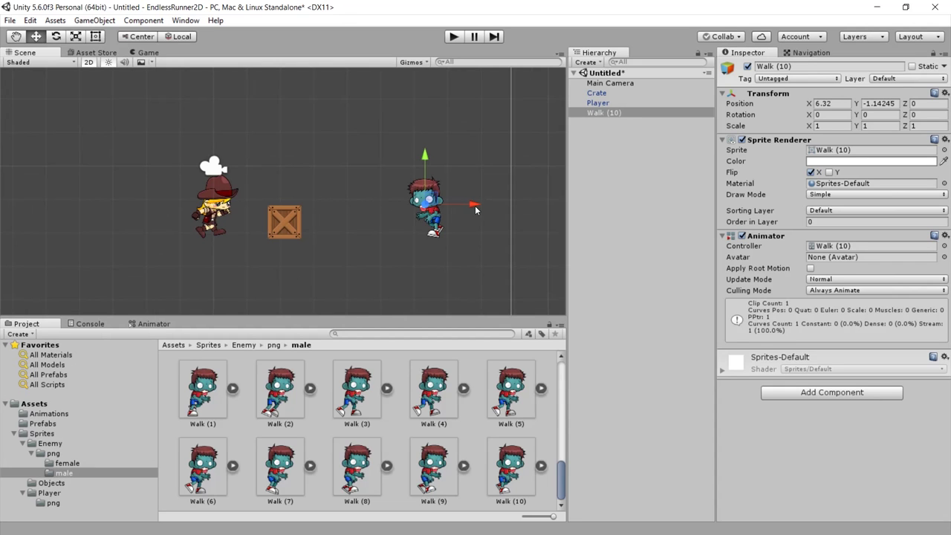
mouse_move(476, 210)
left_mouse_down()
mouse_move(134, 192)
mouse_move(404, 211)
left_mouse_up()
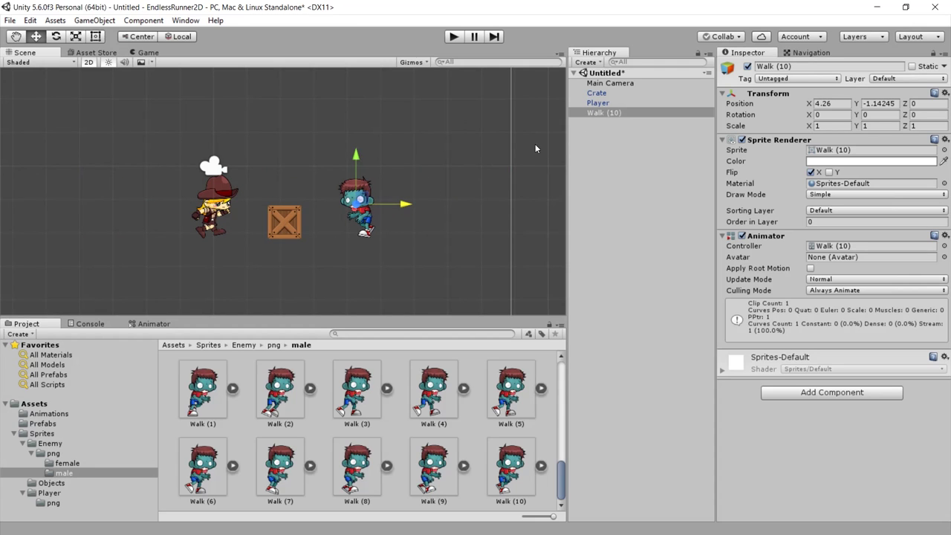
Rename the Walk (10) zombie to 'Enemy Male'.
left_click(604, 113)
key("F2")
type("Enemy ")
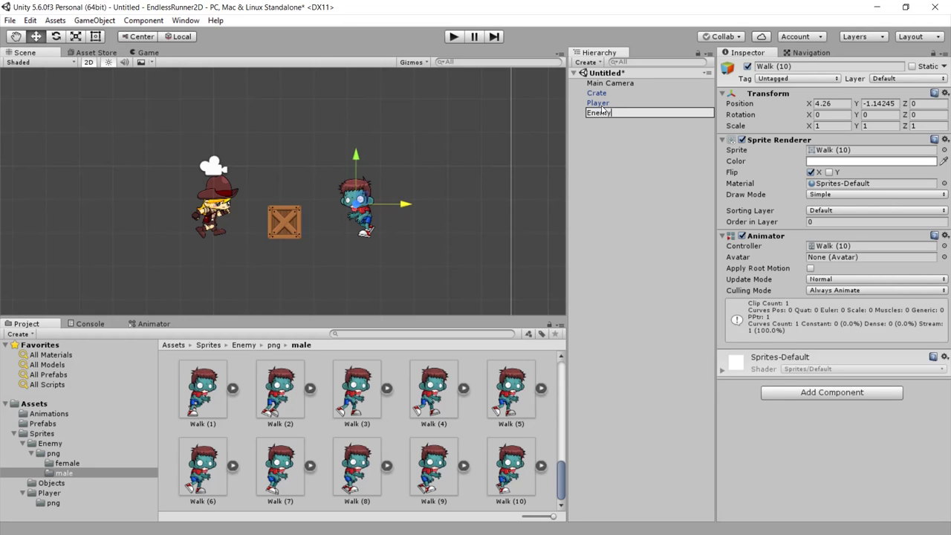
type("Male")
key("Return")
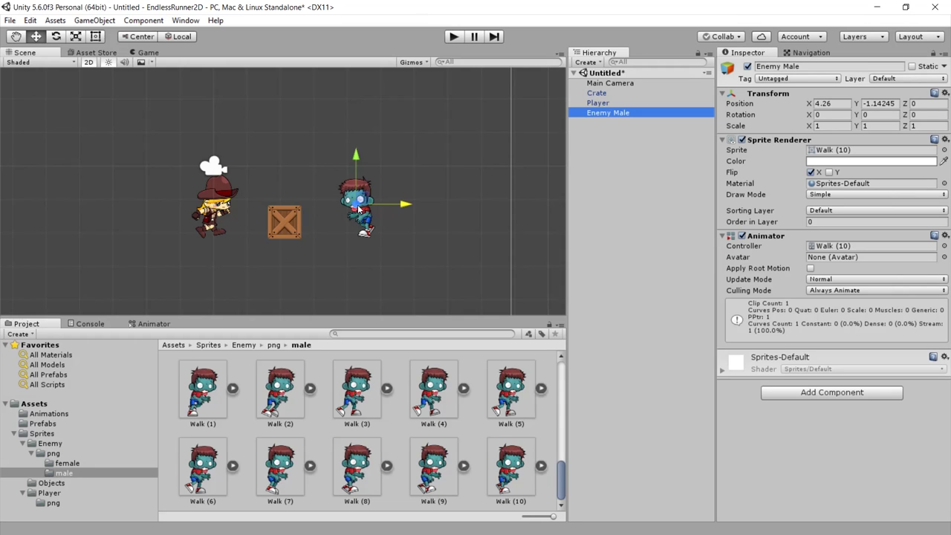
Add a Box Collider 2D component to Enemy Male.
left_click(657, 174)
left_click(622, 113)
left_click(821, 394)
type("rigi")
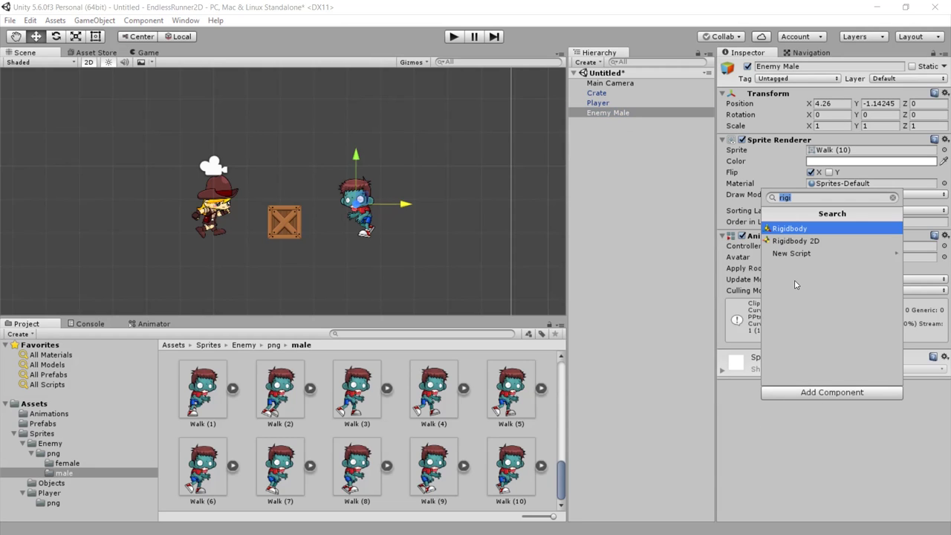
type("box")
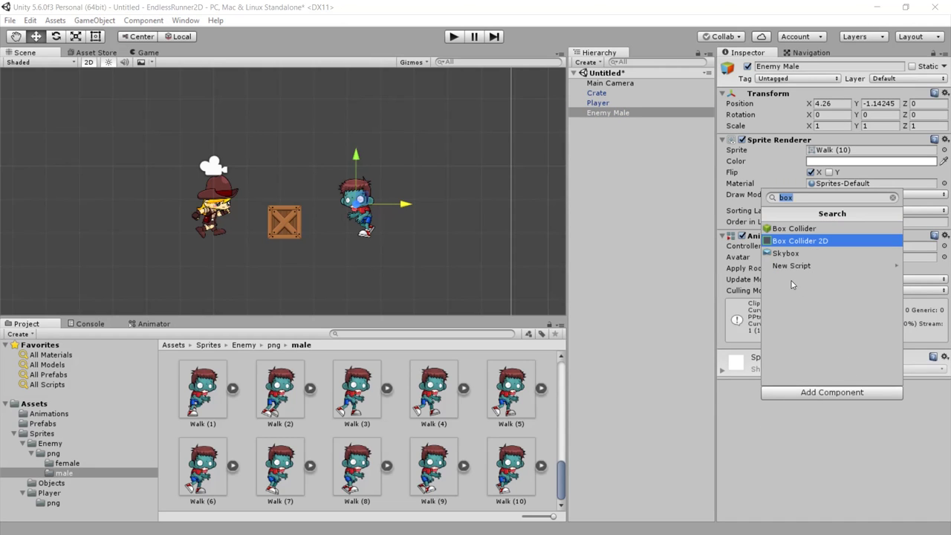
left_click(800, 241)
scroll(819, 475, "down", 1)
Add a Rigidbody 2D component to Enemy Male.
left_click(820, 508)
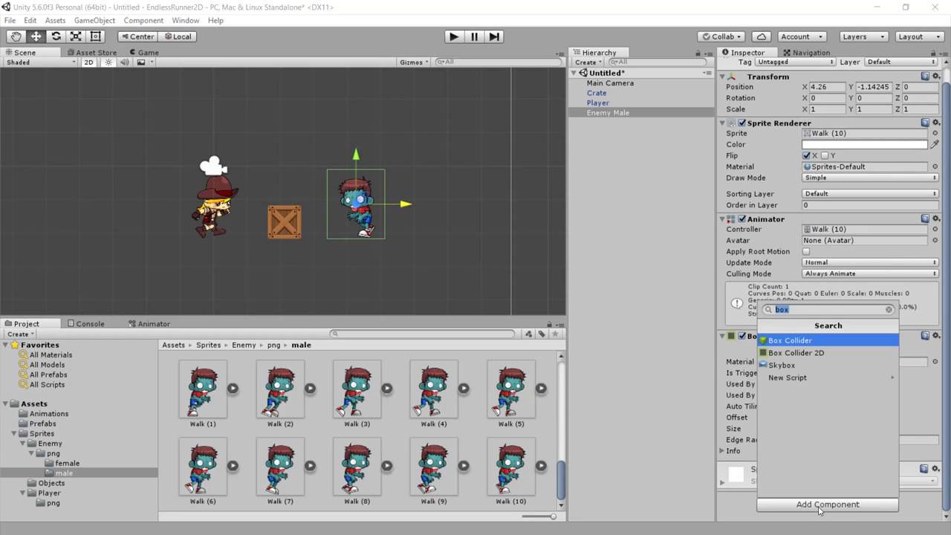
type("rigid")
key("Down")
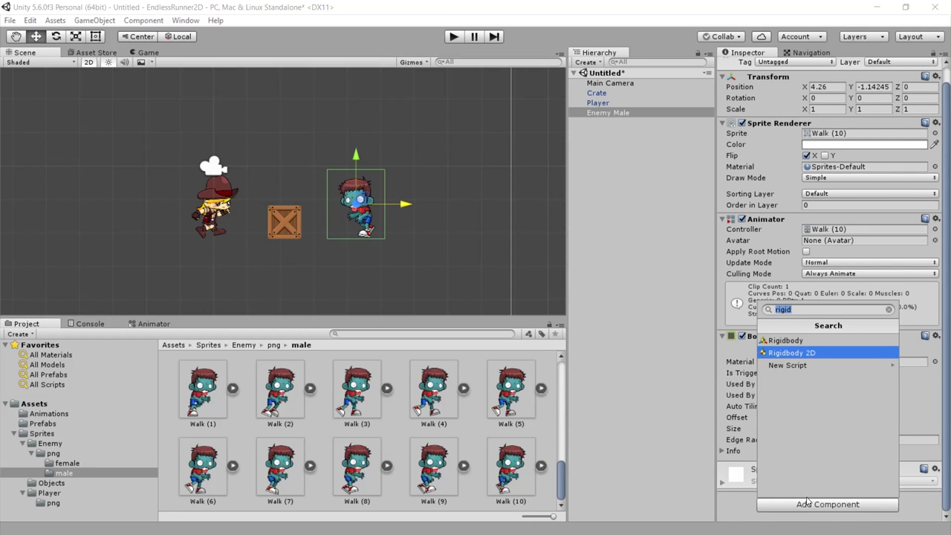
key("Return")
scroll(807, 500, "down", 5)
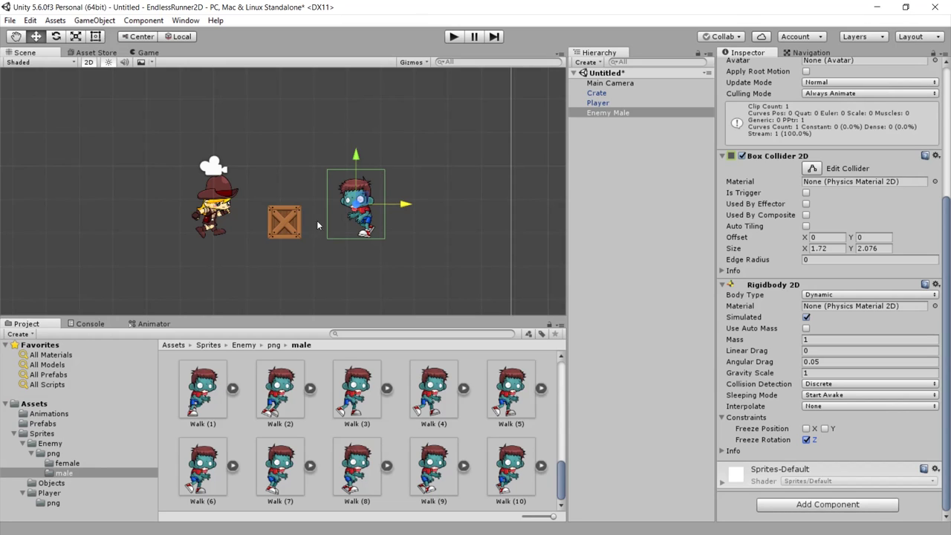
left_click(812, 168)
Trim Enemy Male's box collider to about 0.828×1.593 and test it in play mode.
left_click_drag(331, 205, 337, 207)
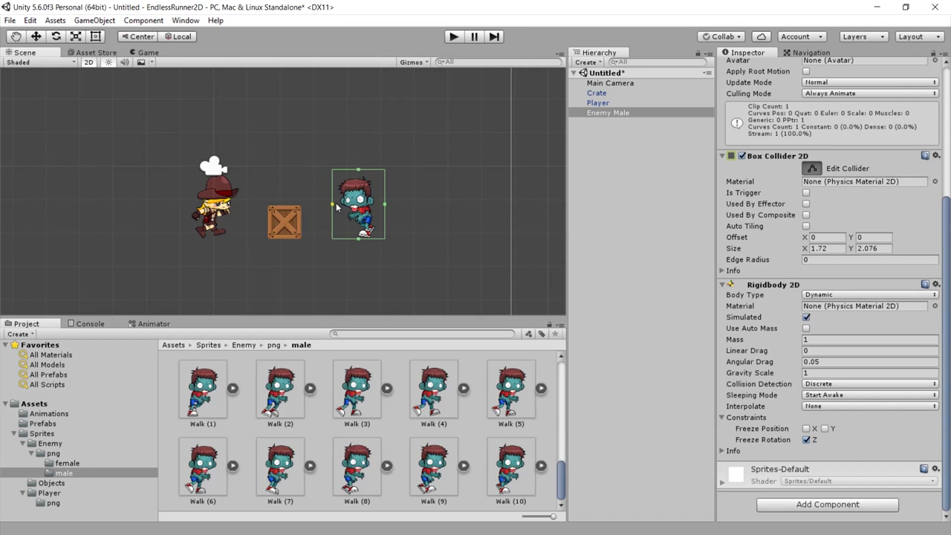
left_click(454, 37)
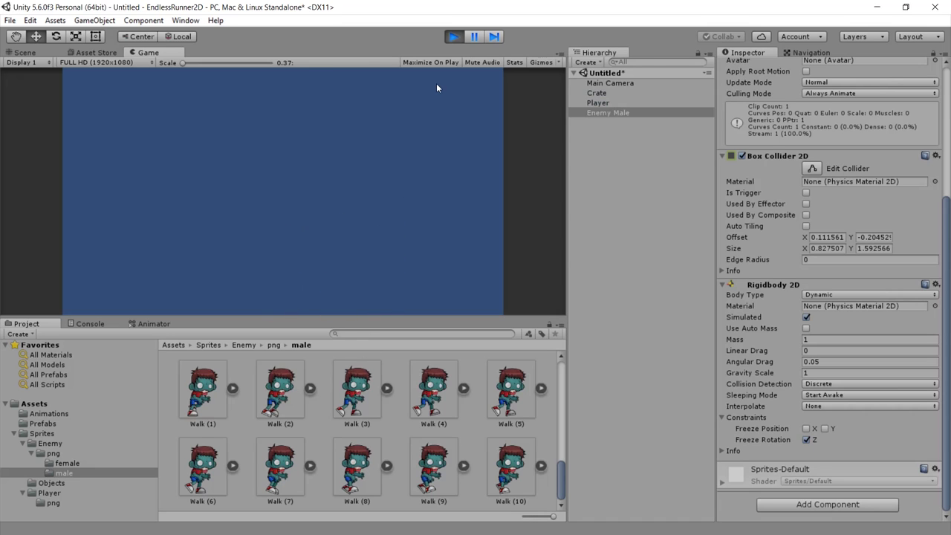
left_click(453, 37)
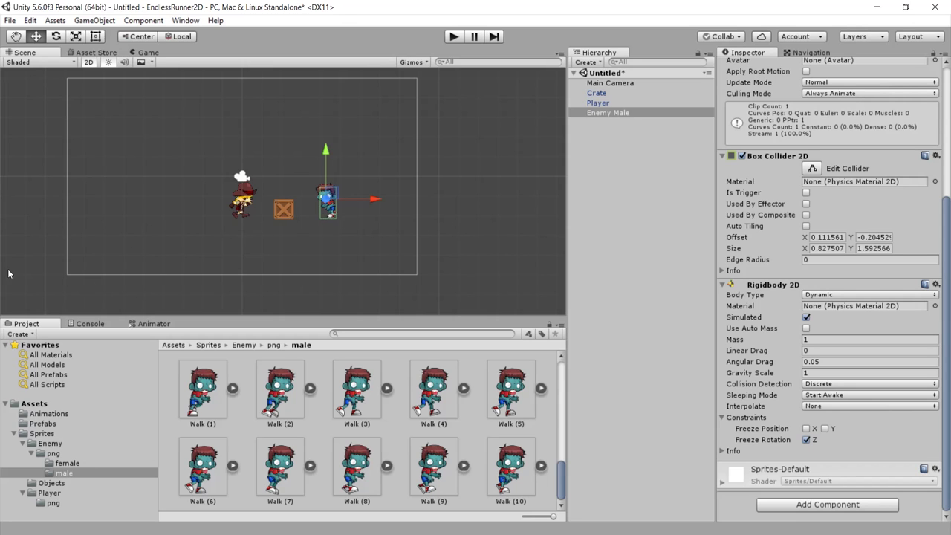
left_click(383, 226)
scroll(383, 226, "up", 5)
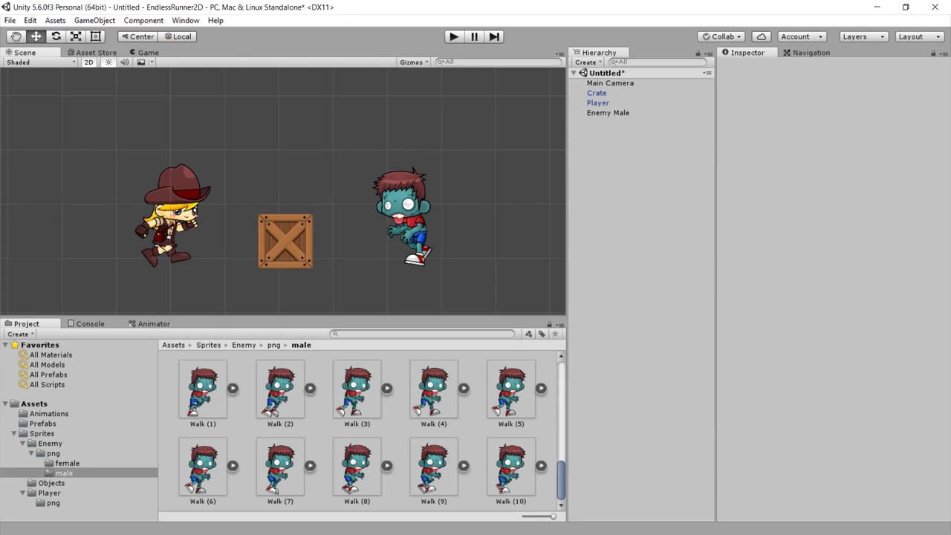
left_click(419, 208)
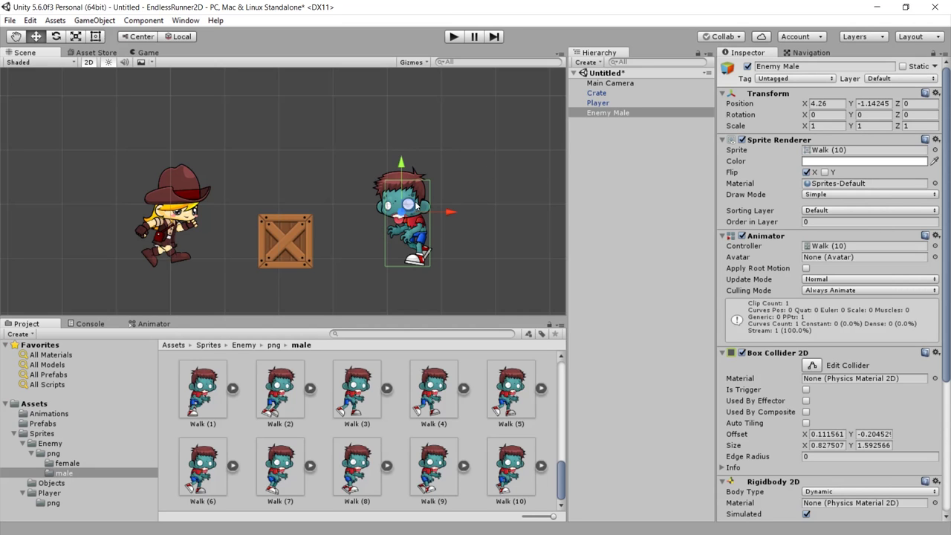
scroll(414, 206, "down", 5)
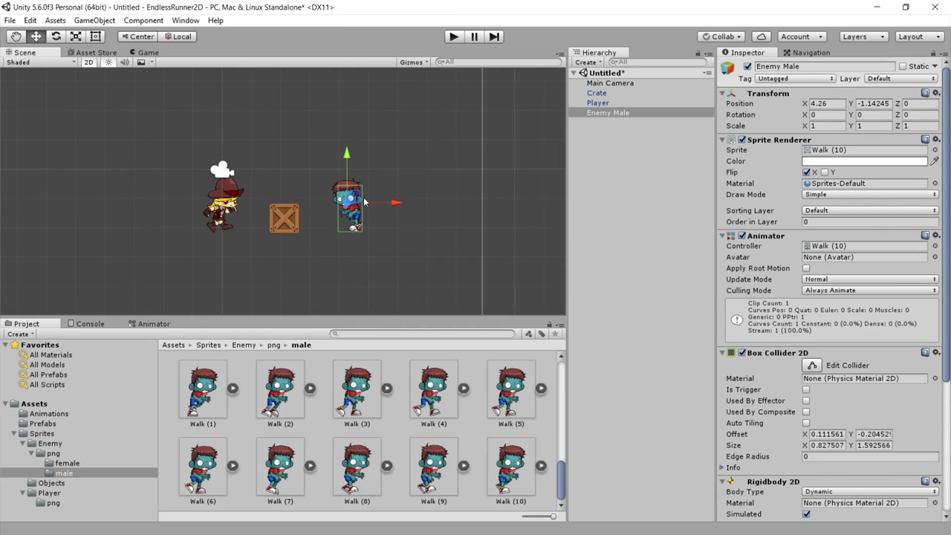
scroll(315, 220, "down", 2)
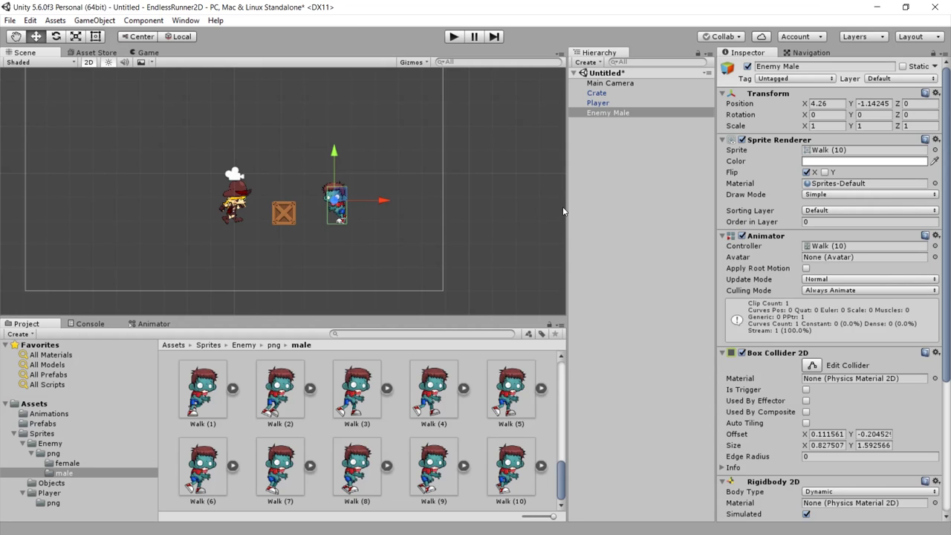
Drag Enemy Male from the Hierarchy into the Prefabs folder to make it a prefab.
left_click(115, 200)
left_click(48, 424)
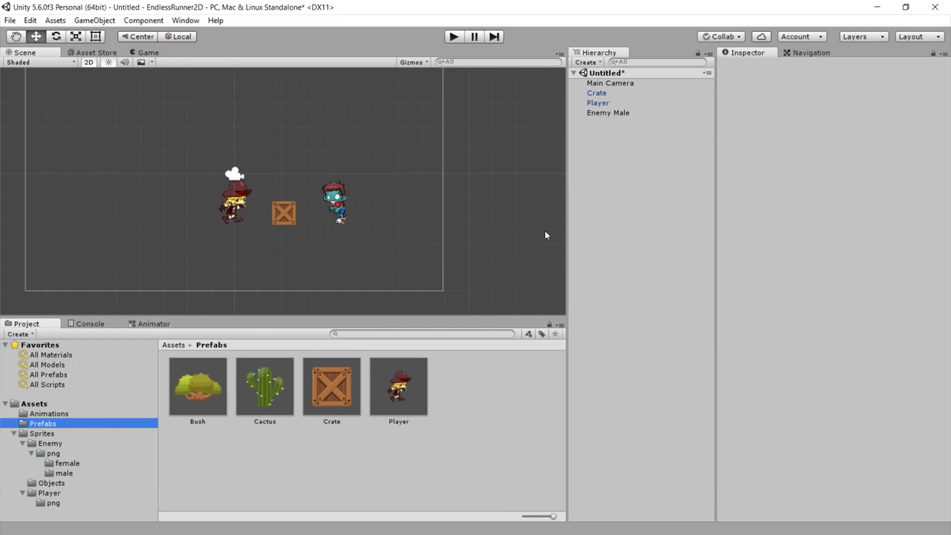
left_click_drag(607, 114, 465, 384)
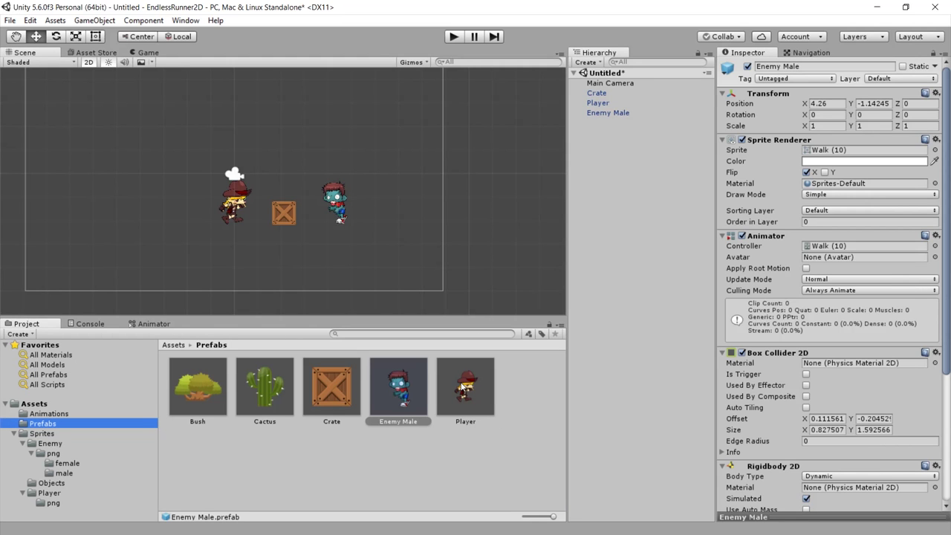
left_click(214, 469)
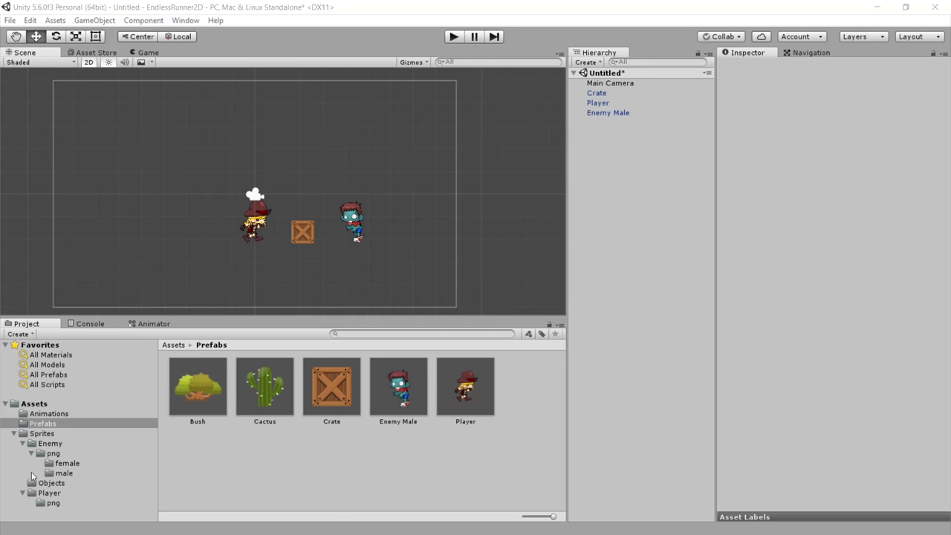
Open the Sprites folder, try placing the Background sprite in the scene, then delete it.
left_click(39, 435)
mouse_move(399, 387)
left_mouse_down()
mouse_move(236, 173)
mouse_move(194, 194)
left_mouse_up()
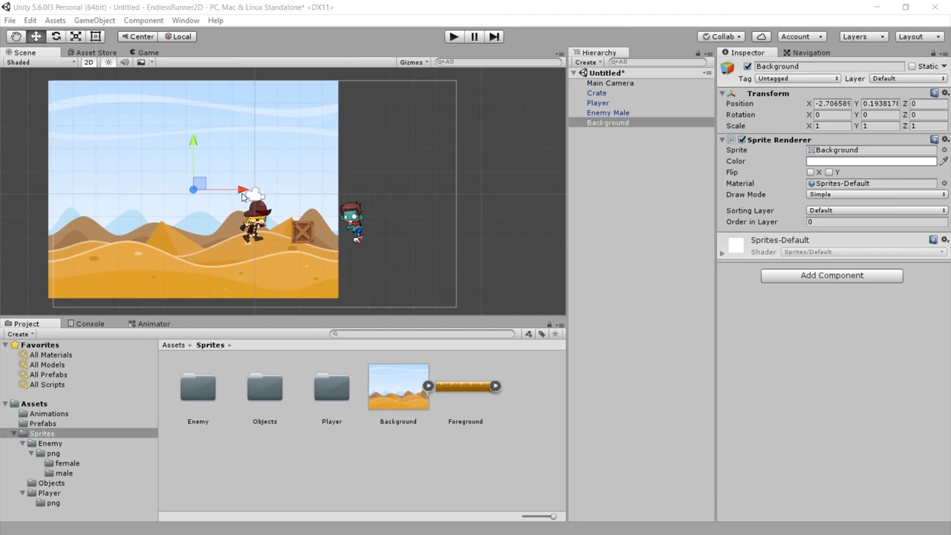
left_click_drag(241, 191, 282, 191)
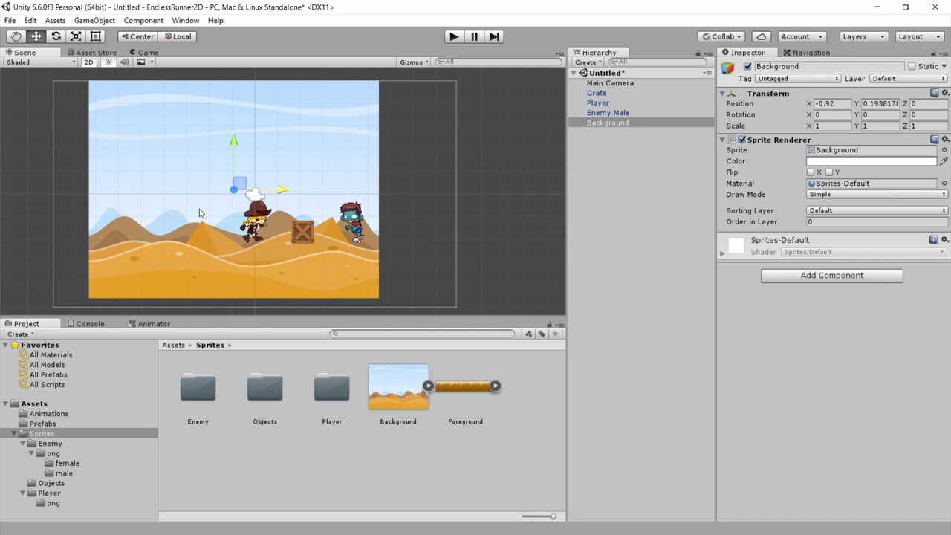
key("Delete")
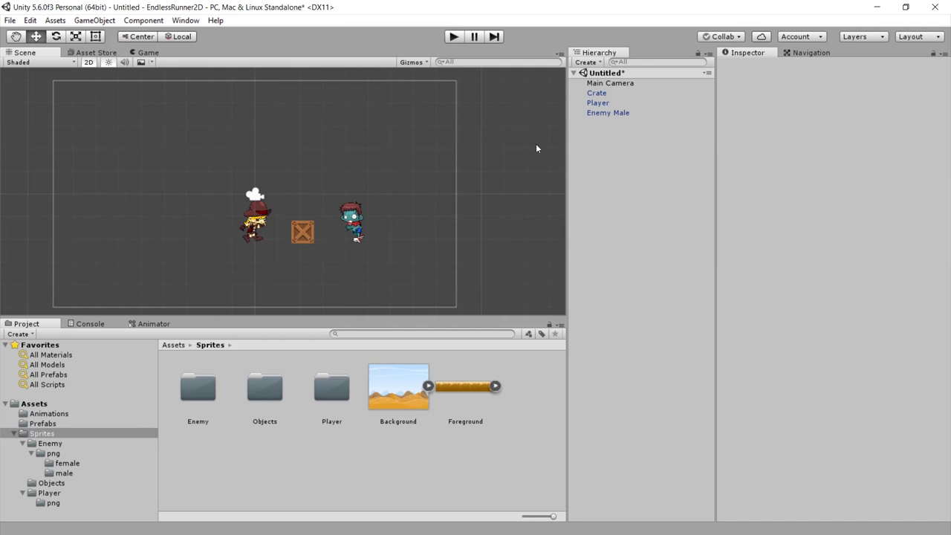
Create a Quad object and name it 'Background'.
right_click(595, 138)
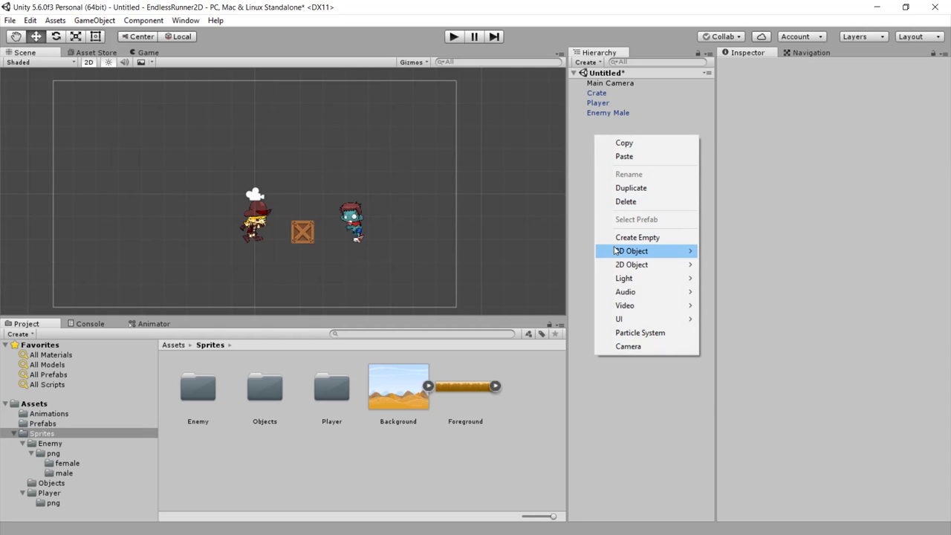
mouse_move(615, 251)
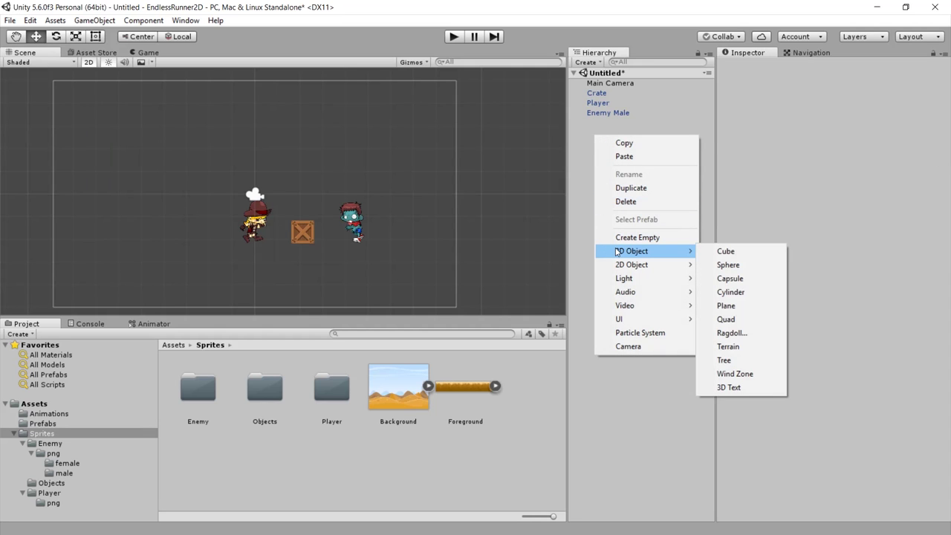
left_click(734, 321)
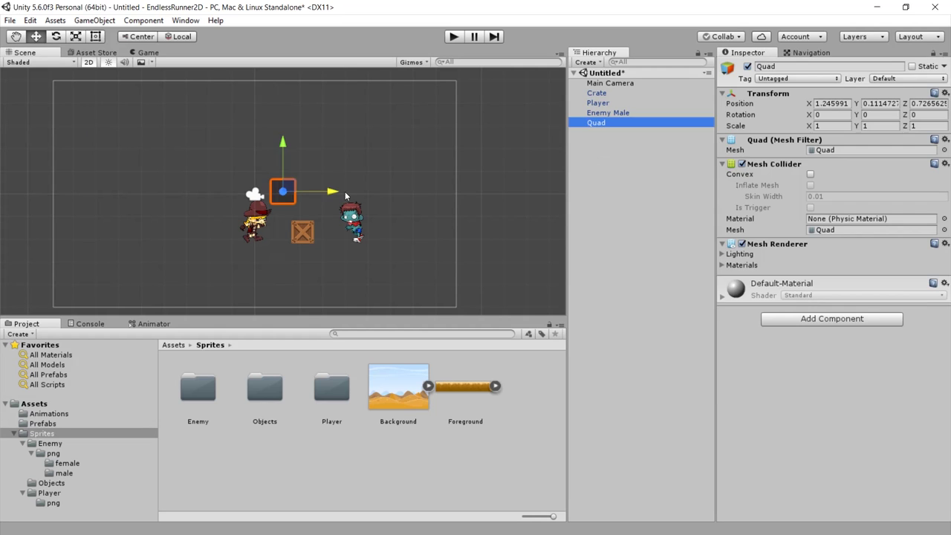
left_click(599, 124)
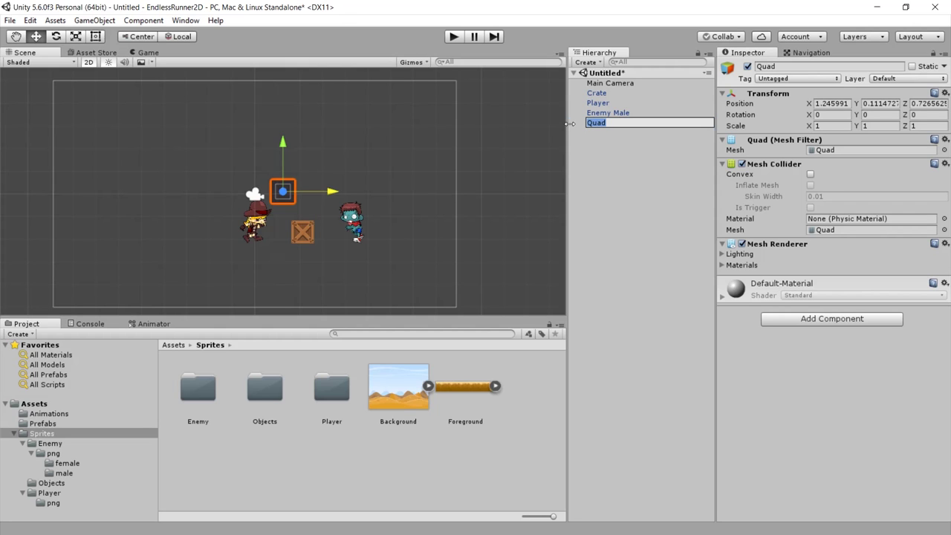
type("Background")
key("Return")
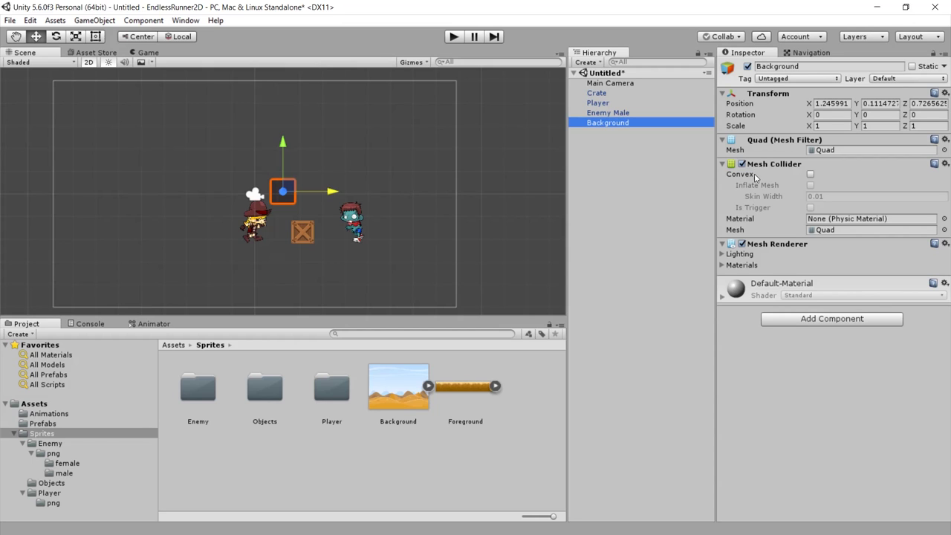
Remove the Background quad's Mesh Collider and reset its Transform to the scene origin.
left_click(945, 163)
left_click(866, 195)
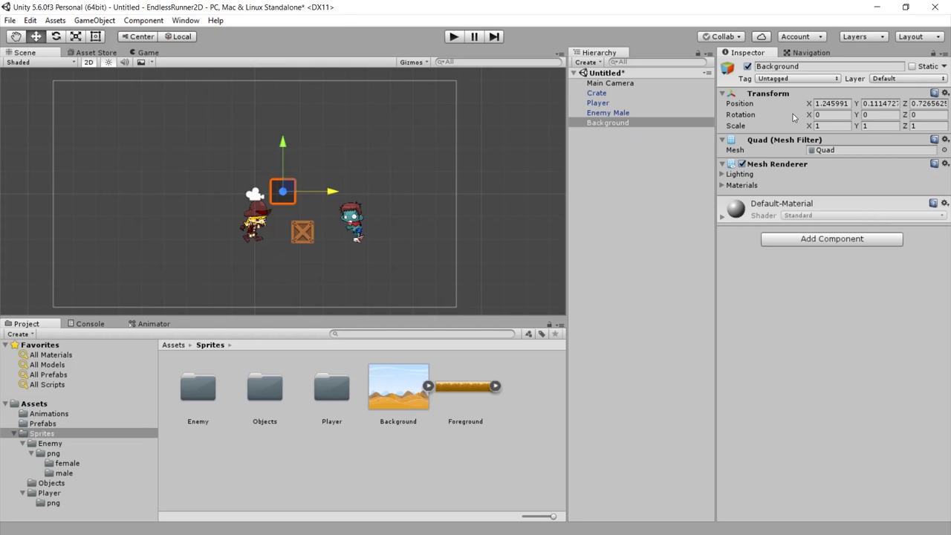
left_click(831, 104)
left_click(945, 93)
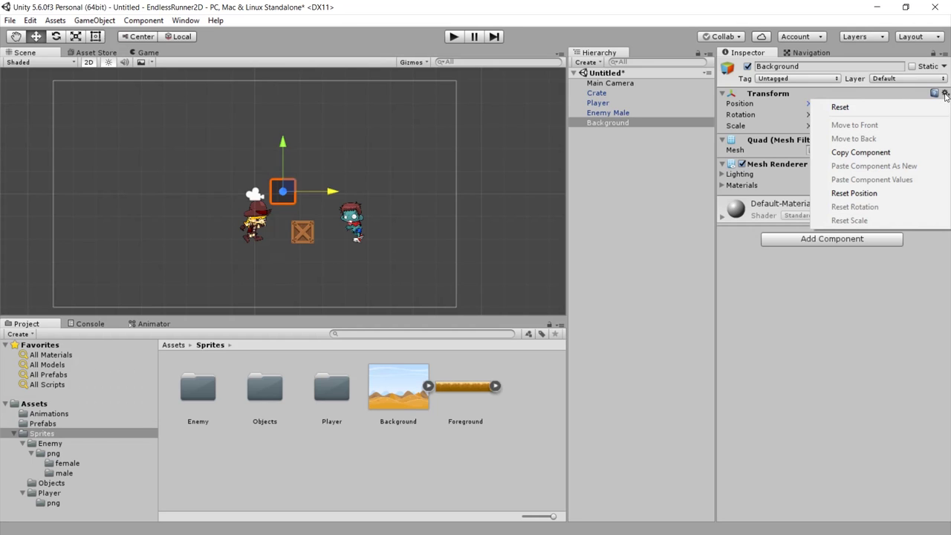
left_click(848, 110)
scroll(278, 182, "up", 3)
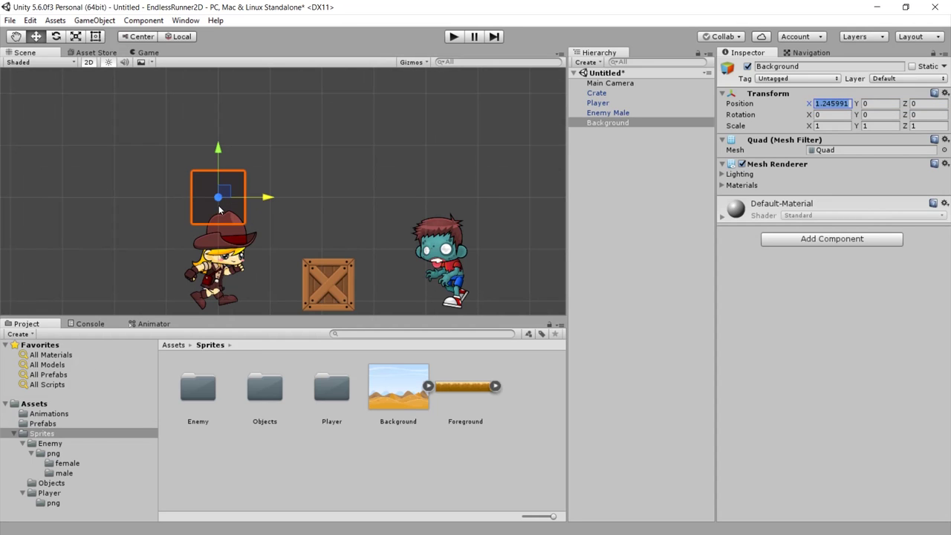
scroll(191, 191, "down", 5)
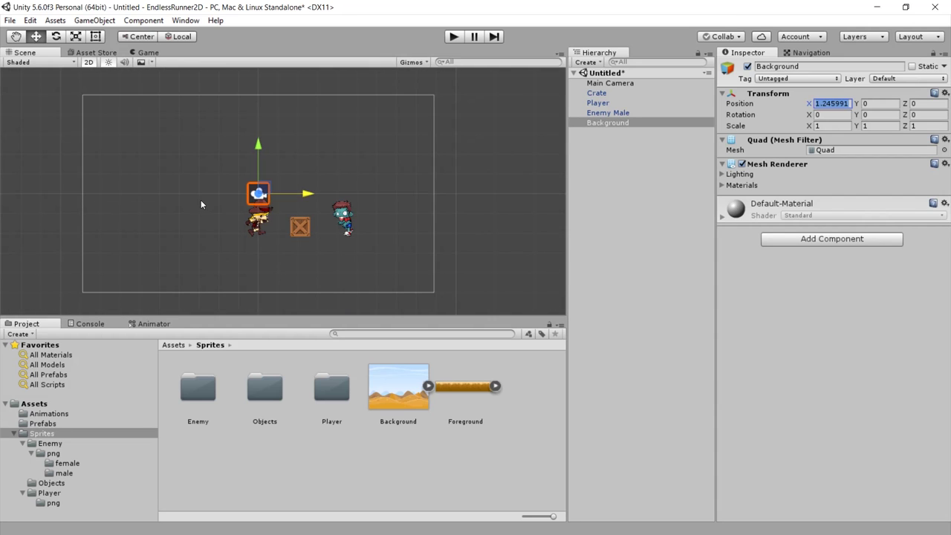
scroll(201, 204, "up", 1)
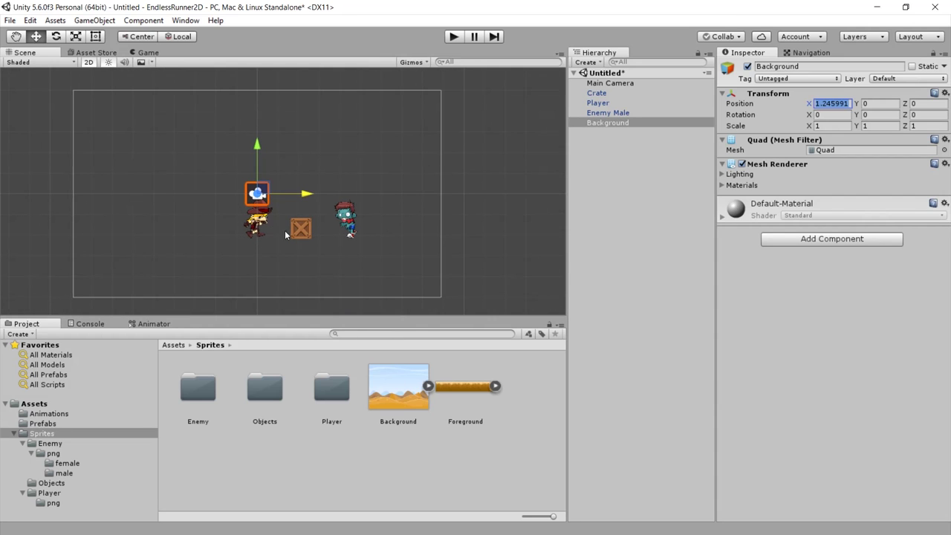
scroll(199, 183, "up", 3)
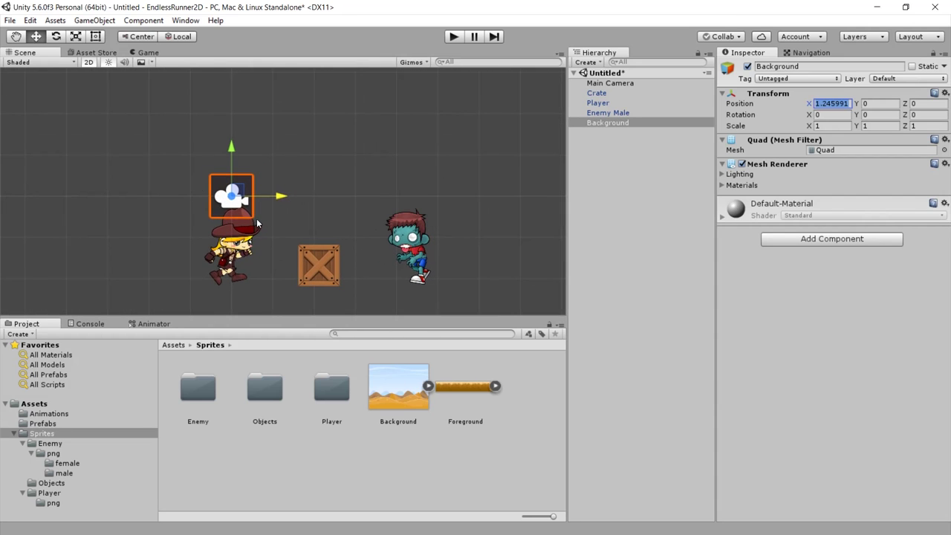
scroll(213, 182, "down", 3)
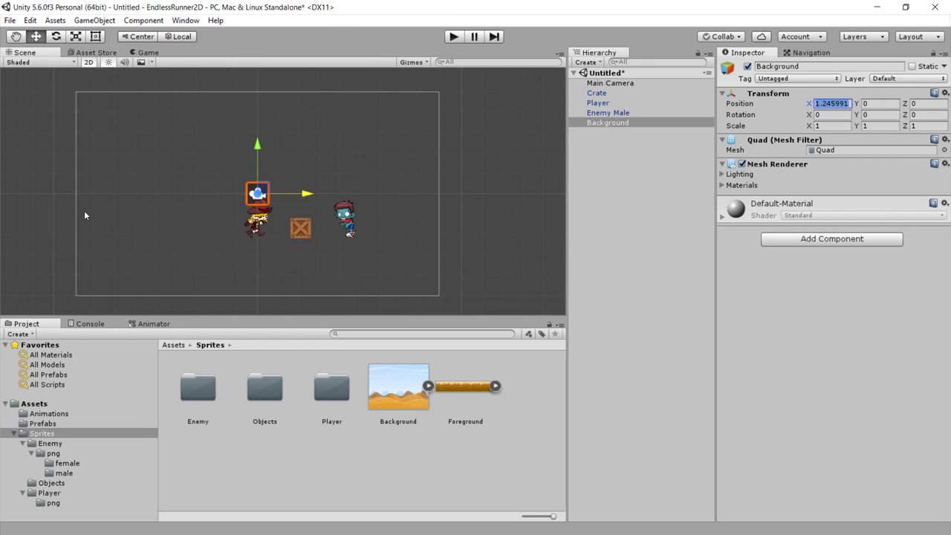
Create a new 'Materials' folder under Assets.
left_click(100, 402)
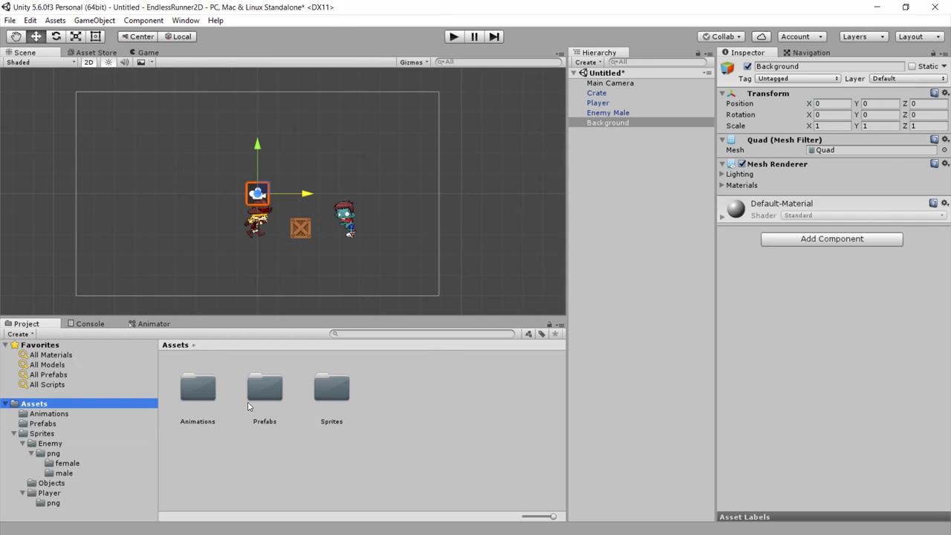
right_click(401, 411)
mouse_move(520, 182)
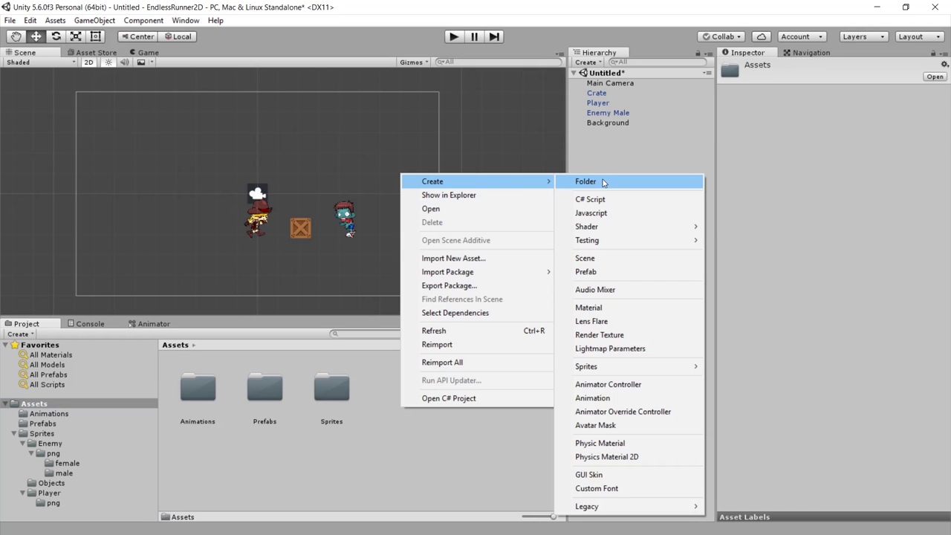
left_click(602, 183)
type("Materials")
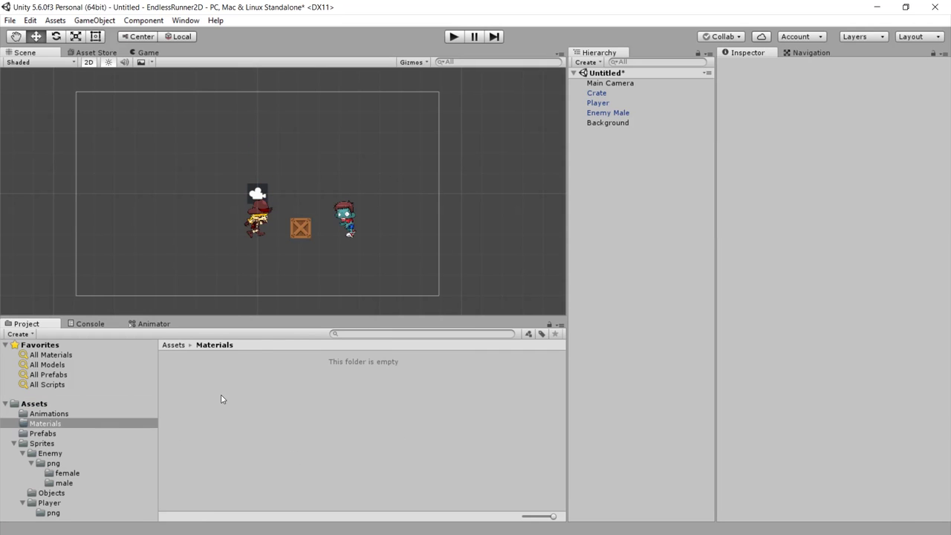
Create a material named 'Background Material' inside the Materials folder.
right_click(221, 397)
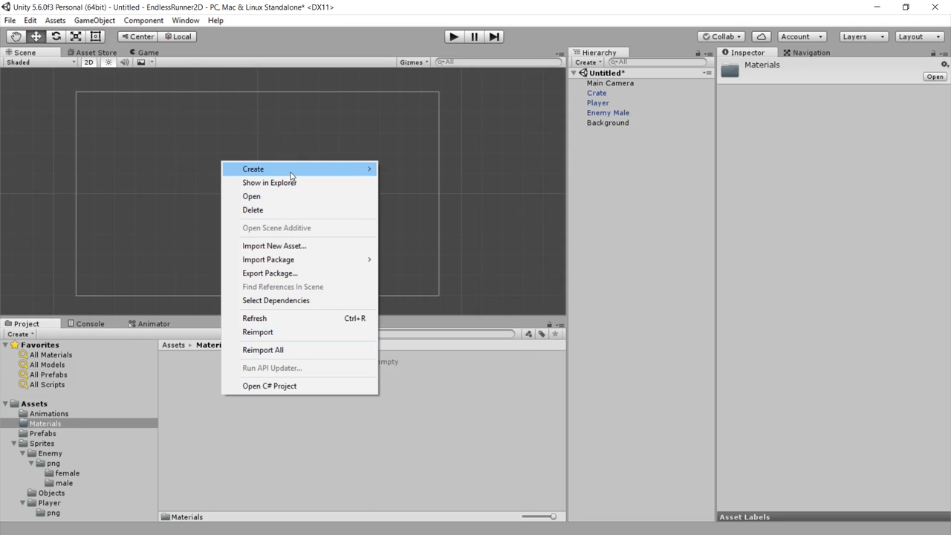
mouse_move(290, 176)
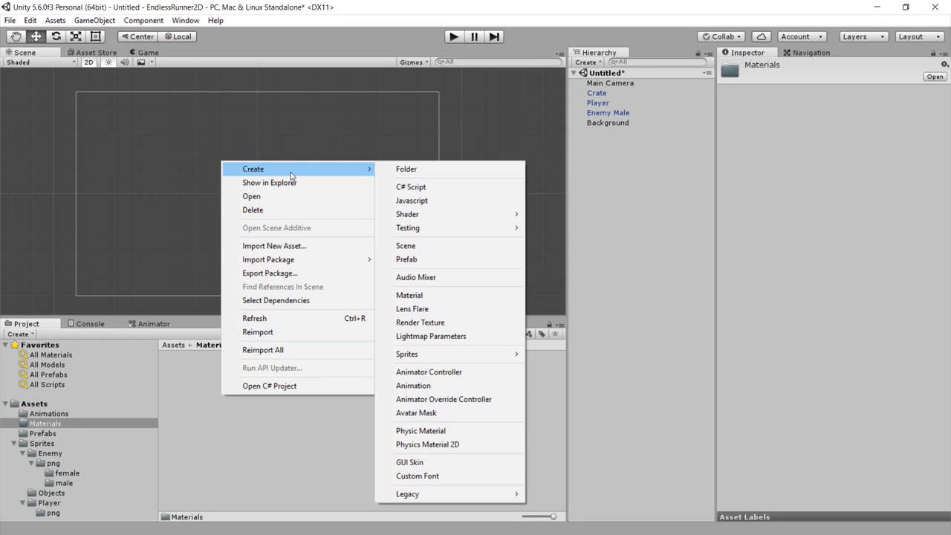
left_click(421, 301)
type("Backgroun")
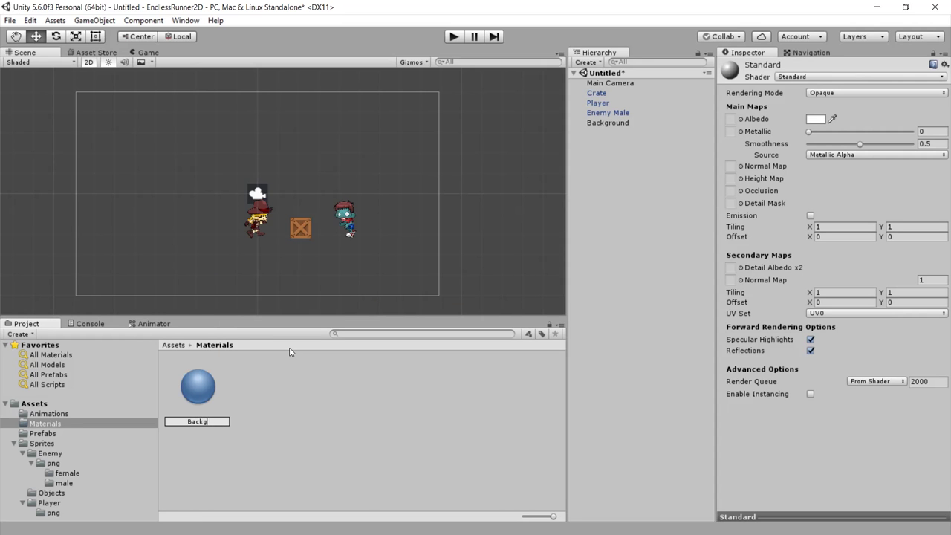
type("dMaterial")
left_click(58, 448)
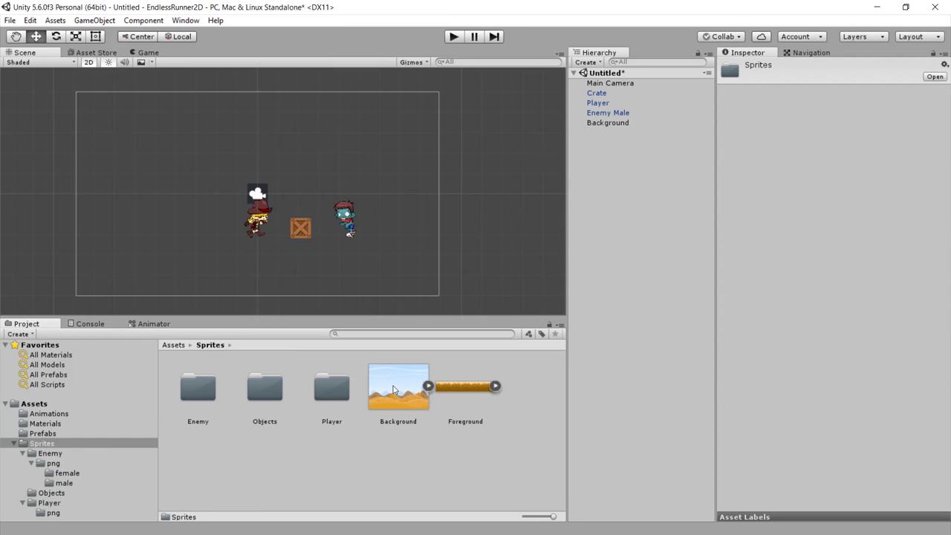
left_click(44, 424)
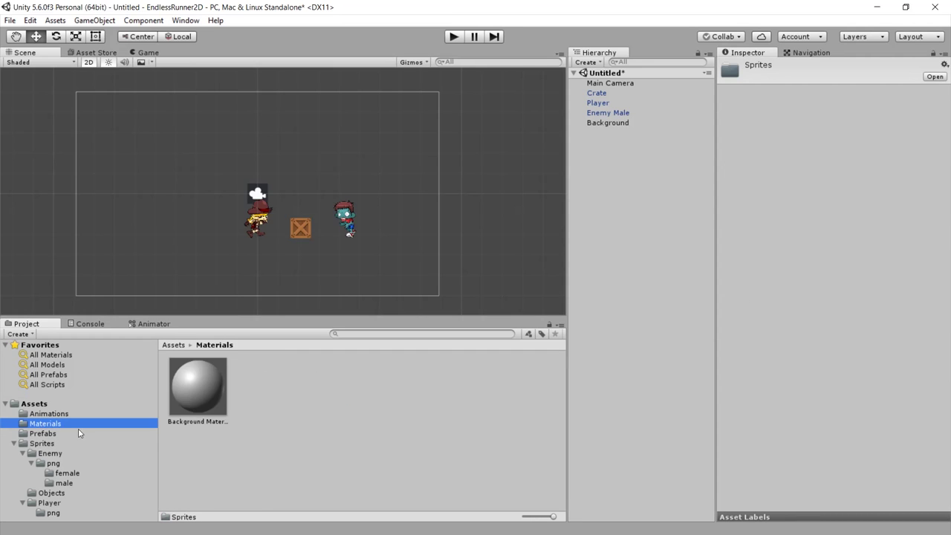
left_click(350, 376)
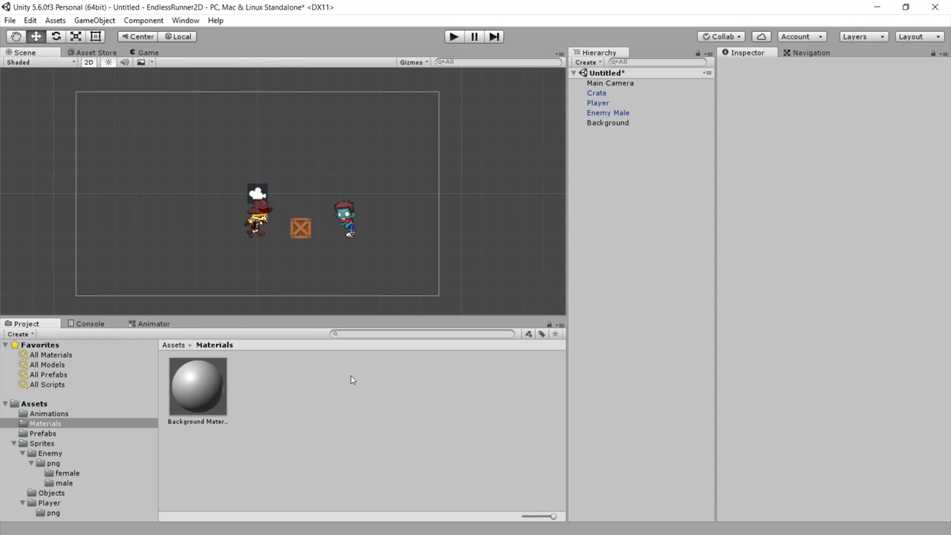
left_click(202, 397)
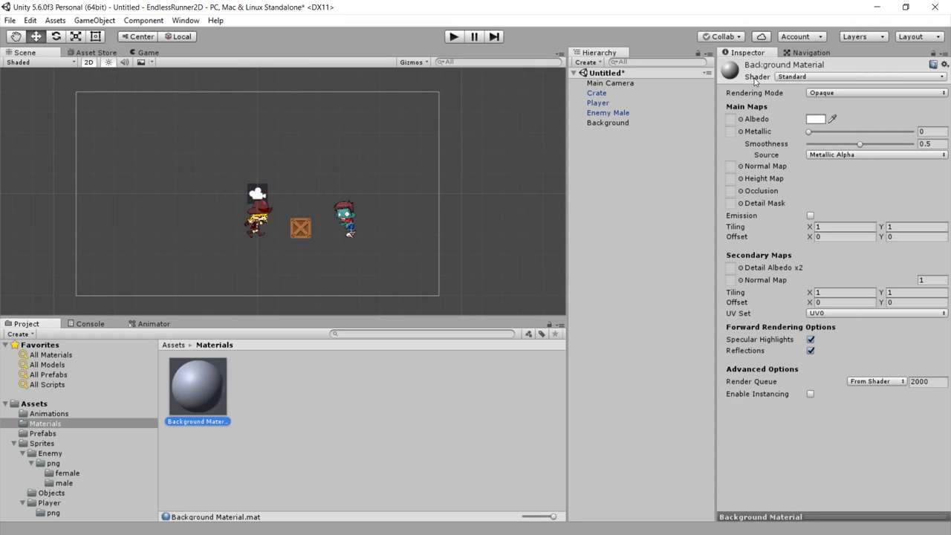
Switch Background Material to the Mobile/Particles/Alpha Blended shader with the desert Background image as Particle Texture.
left_click(815, 78)
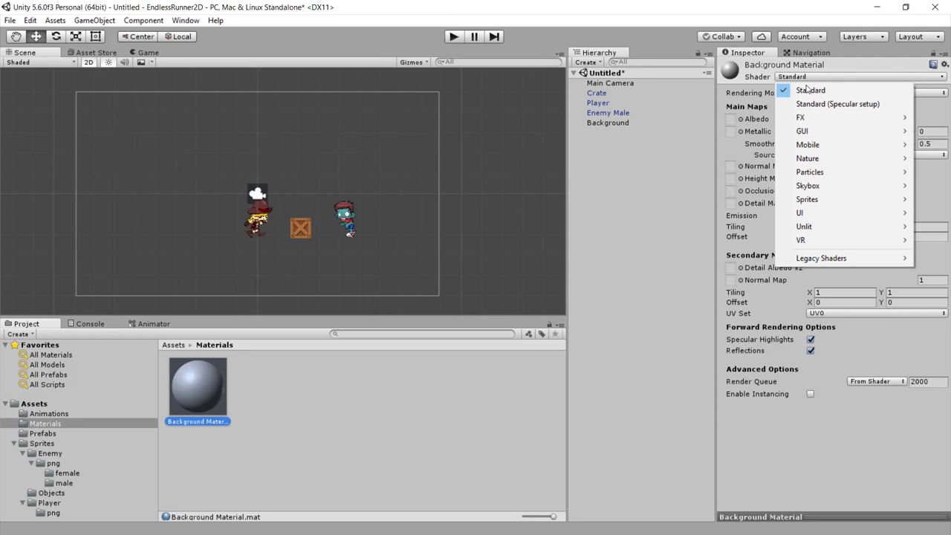
mouse_move(819, 150)
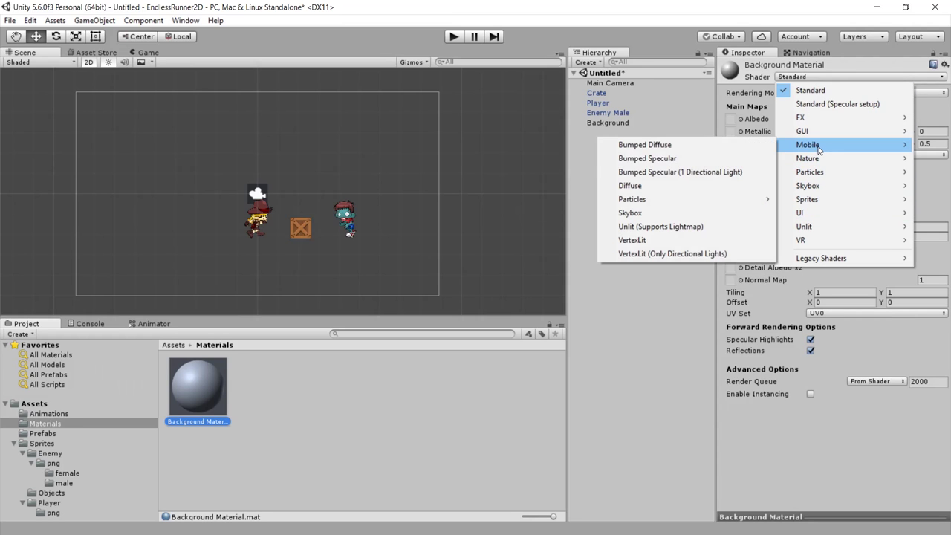
mouse_move(658, 203)
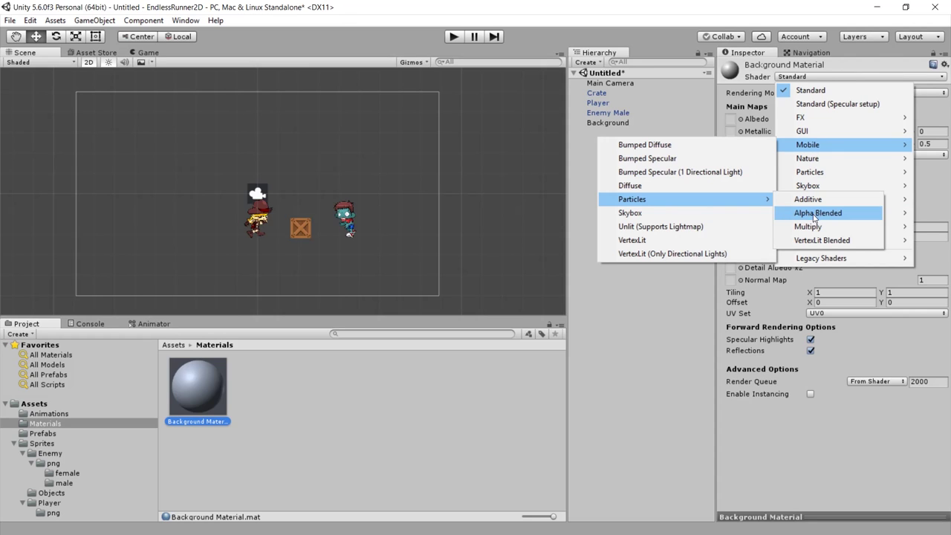
left_click(809, 217)
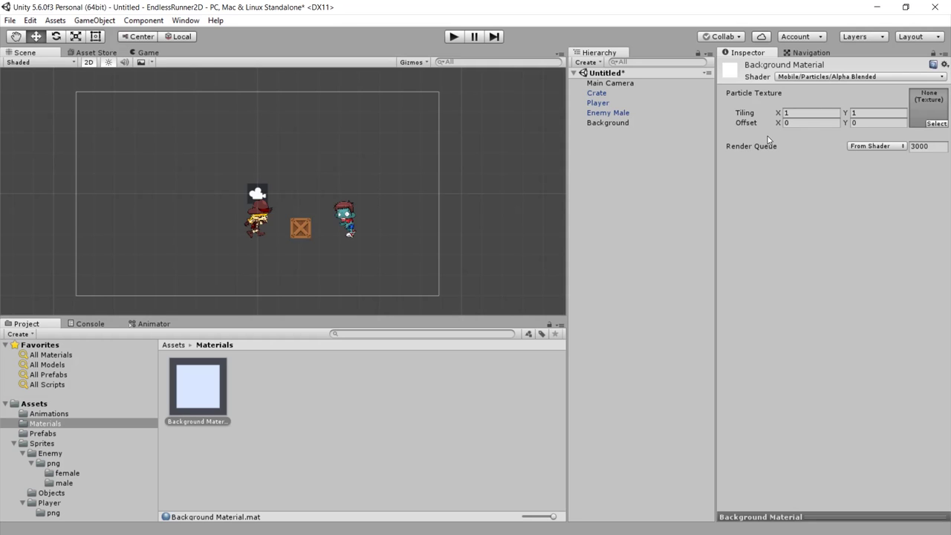
left_click(937, 124)
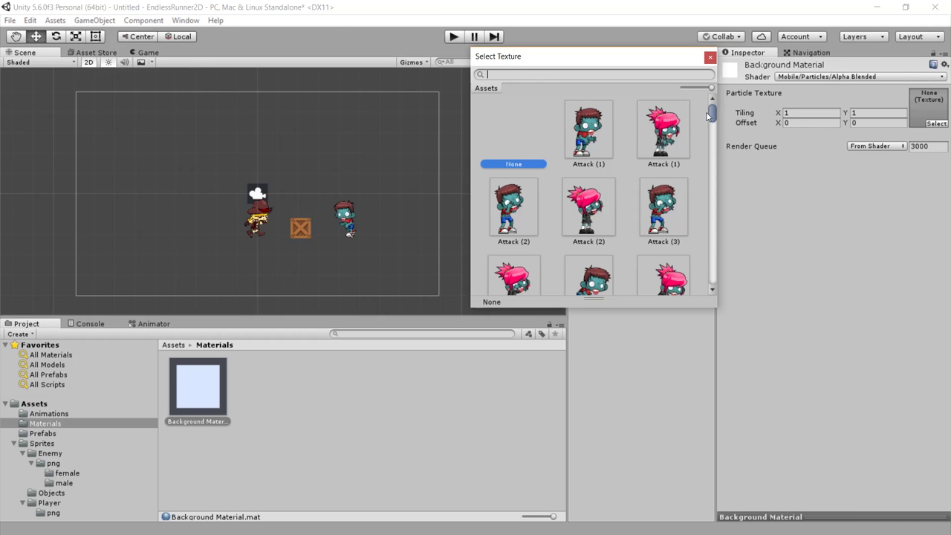
left_click_drag(711, 115, 711, 122)
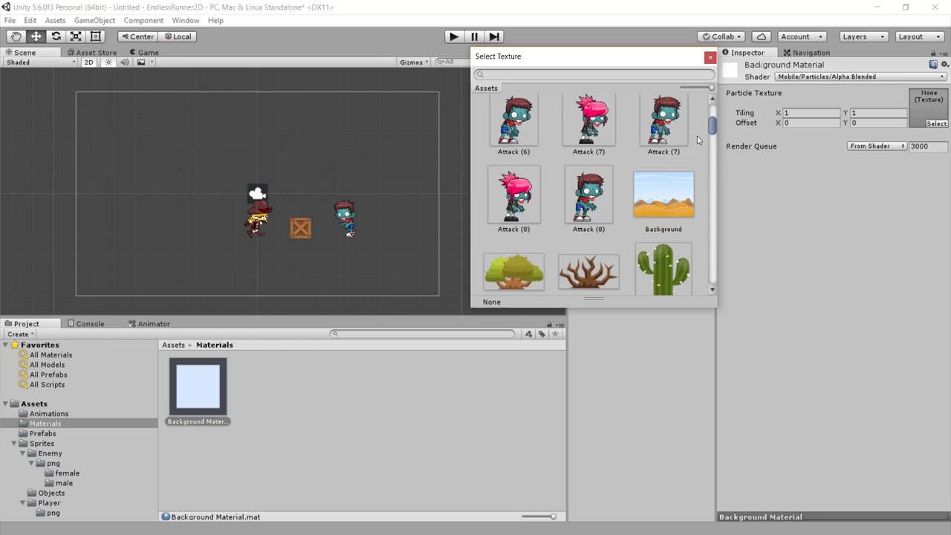
double_click(663, 201)
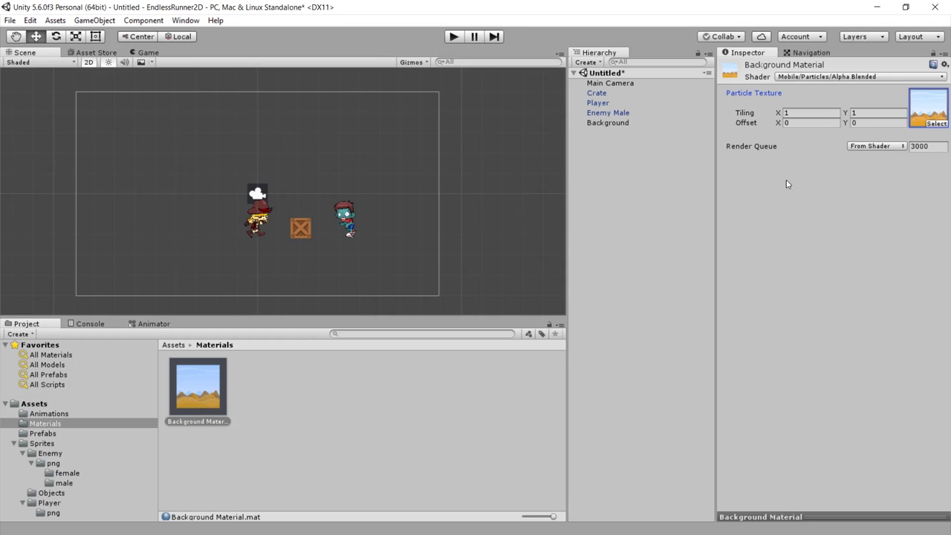
Apply Background Material to the Background quad and preview the desert image in Play mode.
left_click(599, 125)
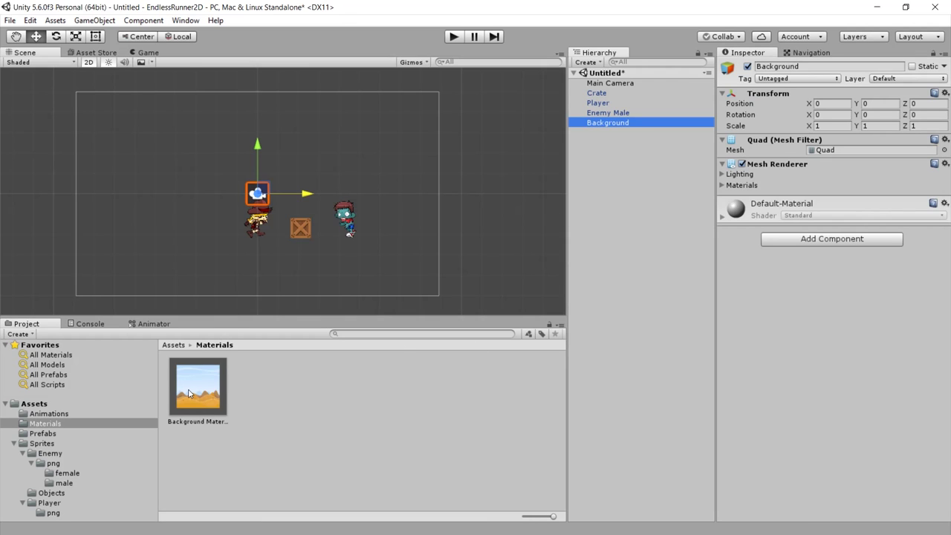
left_click_drag(198, 396, 778, 245)
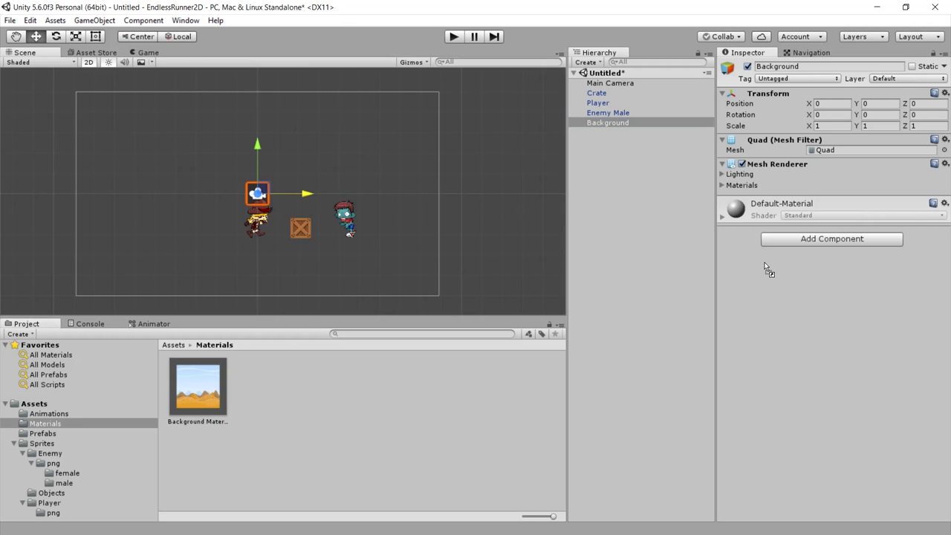
left_click_drag(779, 262, 783, 272)
key("f")
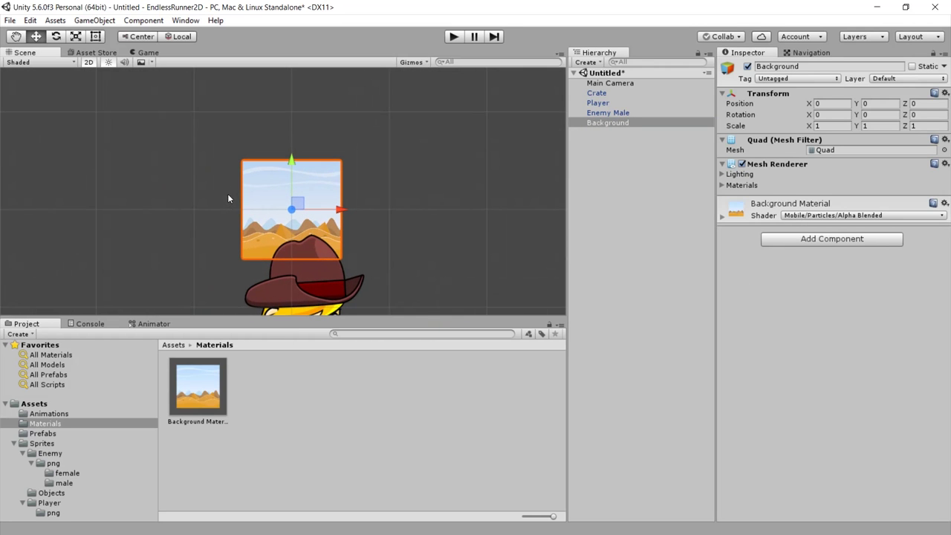
key("ctrl+p")
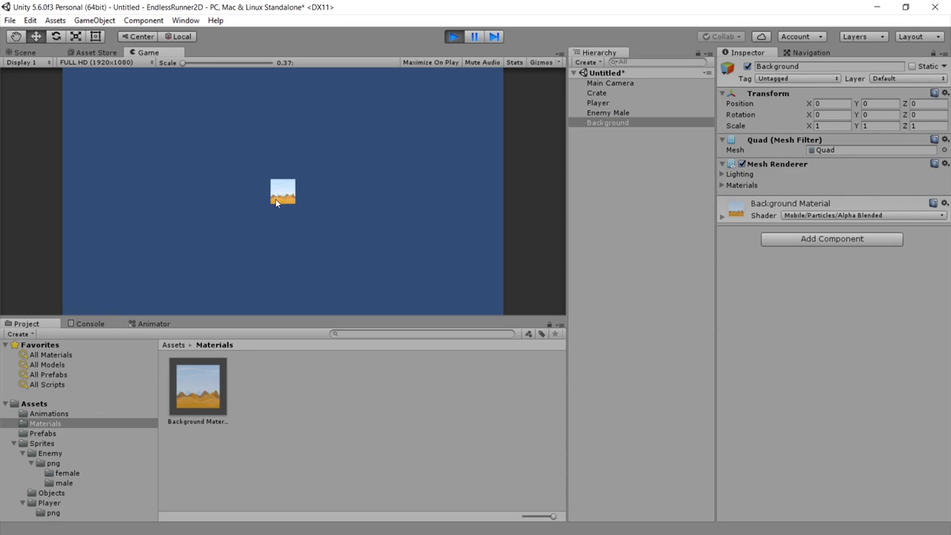
left_click(454, 38)
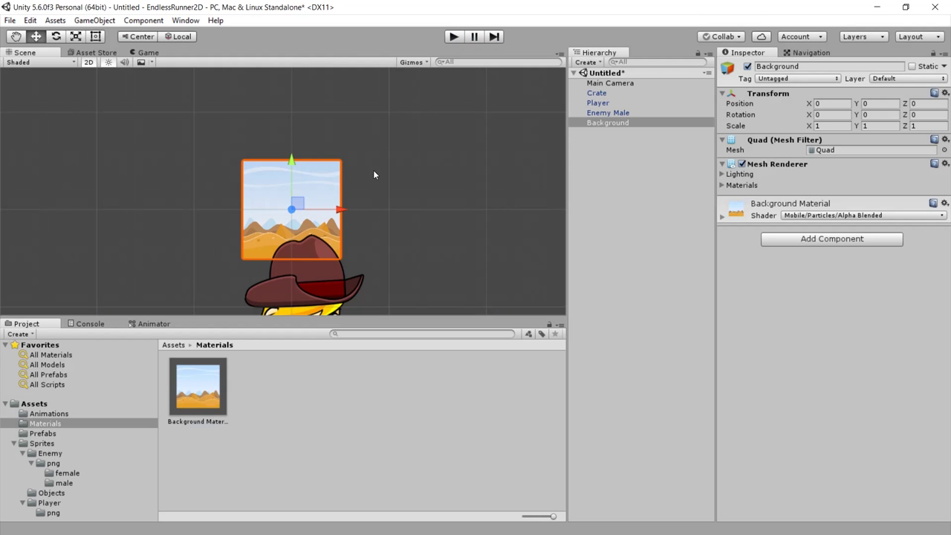
Scale the Background quad up uniformly to about 2.2.
scroll(280, 193, "down", 3)
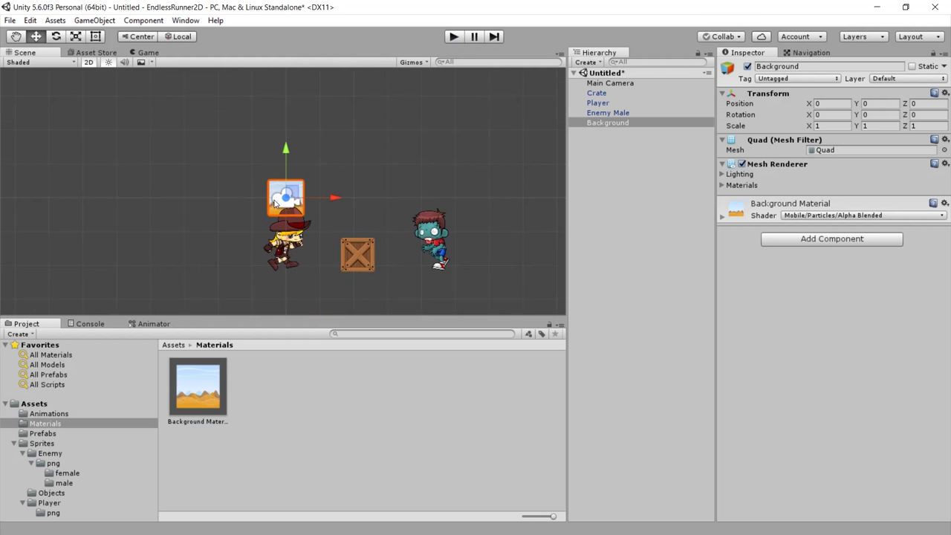
scroll(279, 195, "down", 2)
scroll(279, 194, "down", 2)
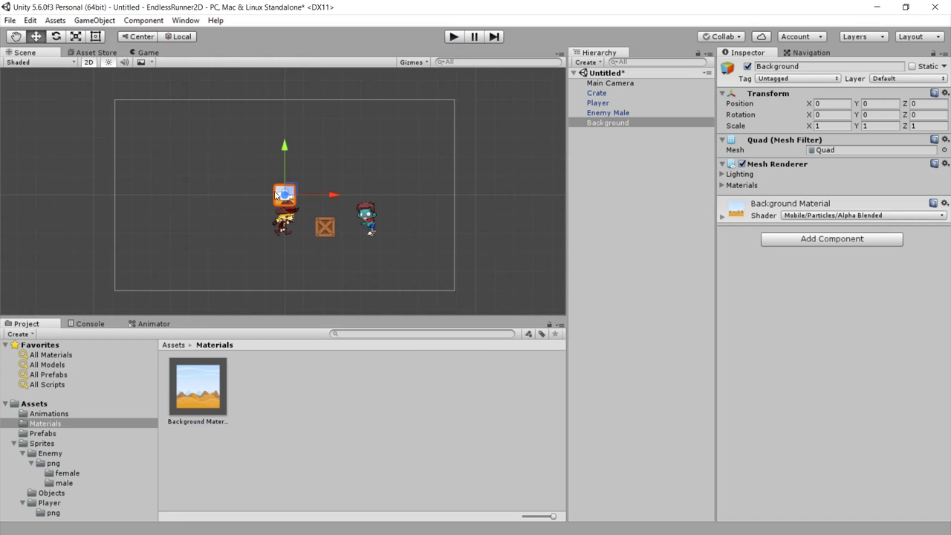
key("r")
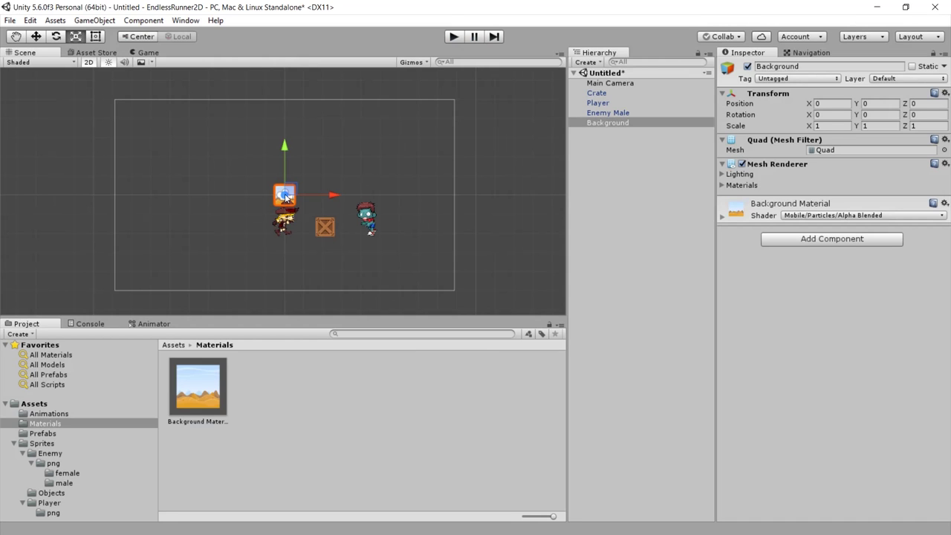
key("e")
key("r")
left_click_drag(285, 195, 436, 171)
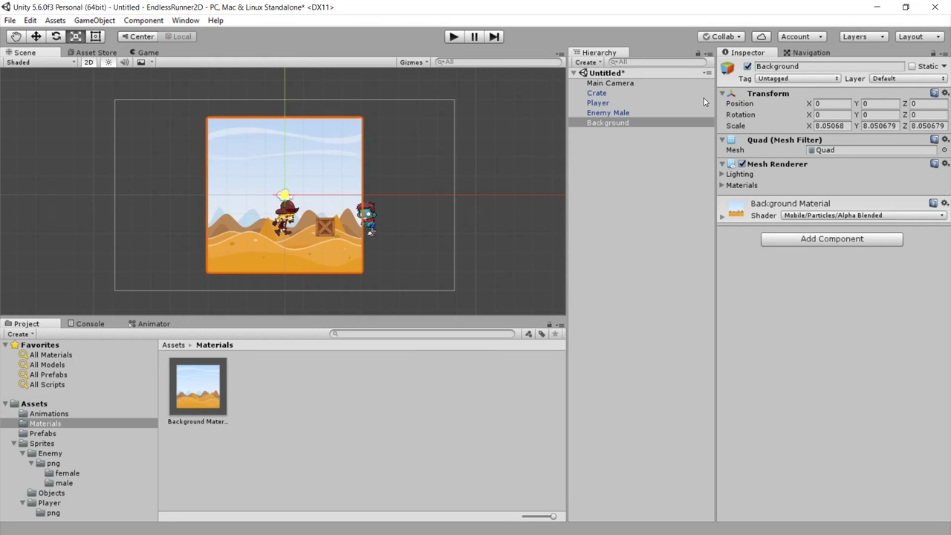
Create a Scripts folder in Assets and open it.
left_click(56, 405)
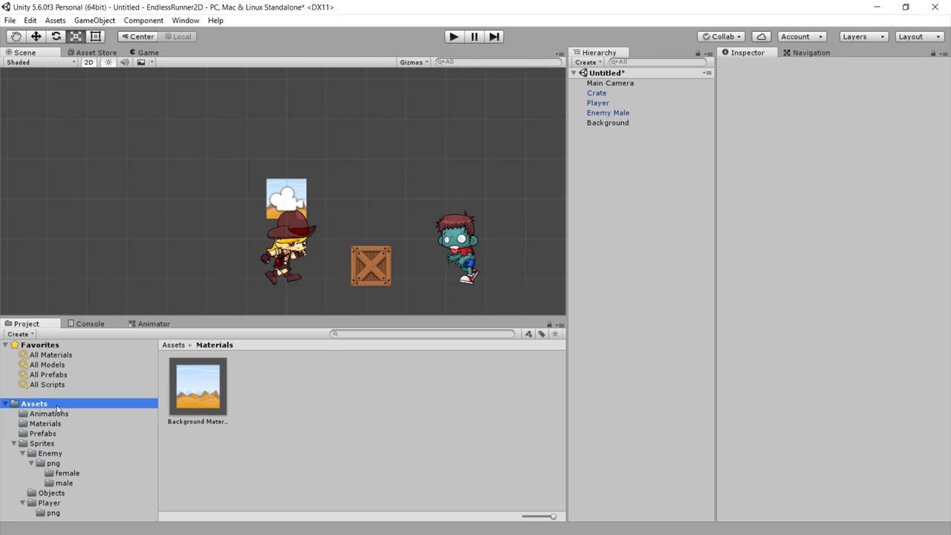
right_click(443, 422)
mouse_move(504, 193)
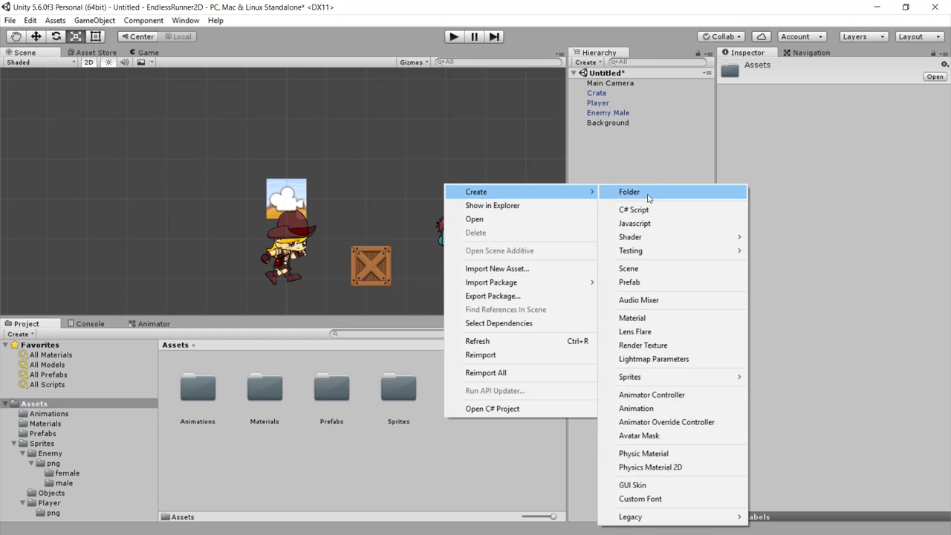
left_click(620, 191)
type("Scripts")
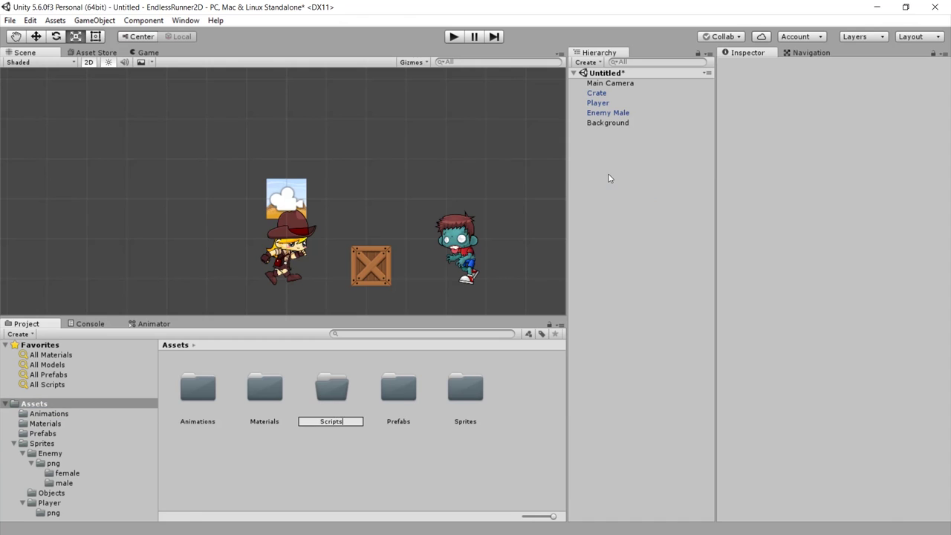
key("Return")
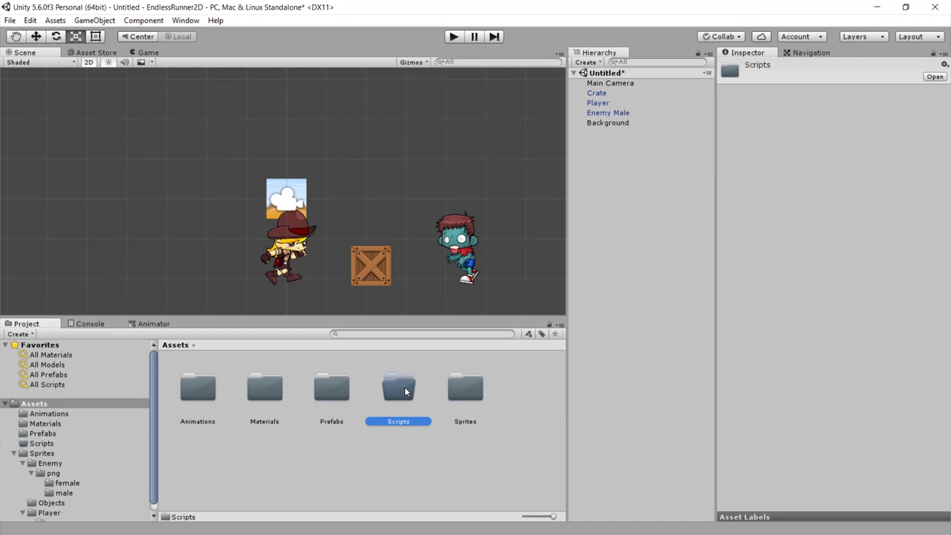
double_click(404, 387)
Create a new C# script named BGScaler inside Scripts.
right_click(277, 405)
mouse_move(365, 177)
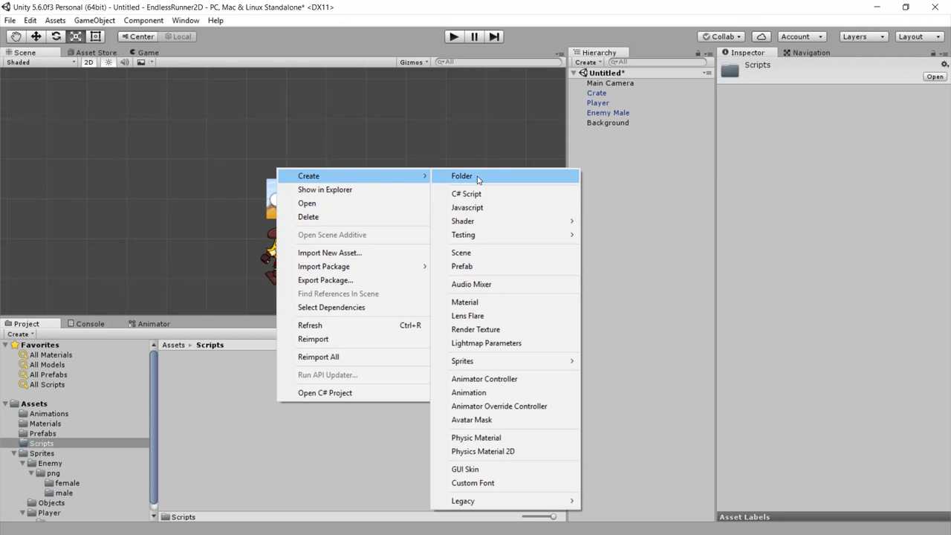
left_click(478, 200)
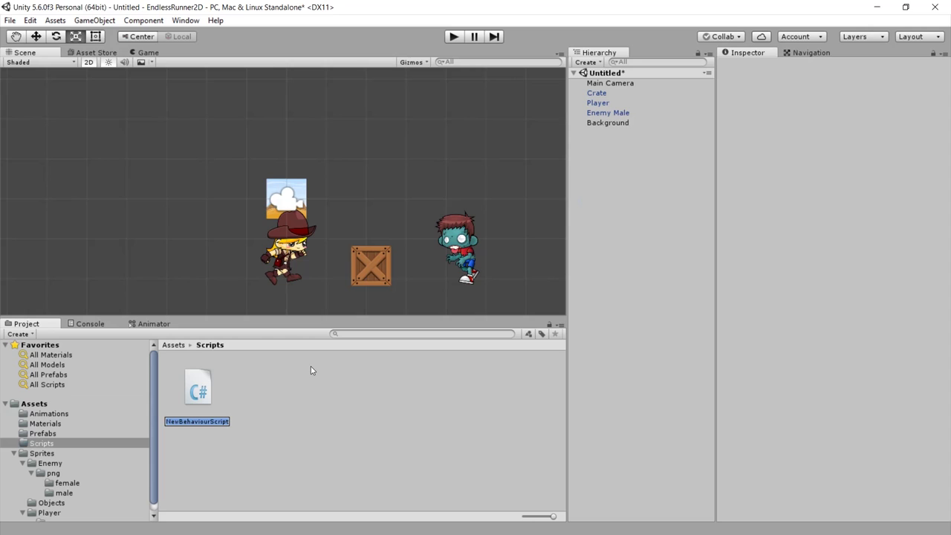
type("BG")
type("Scaler")
Confirm the BGScaler name and add comments '// Höhe berechen' and '// Bereite' in Start().
key("Return")
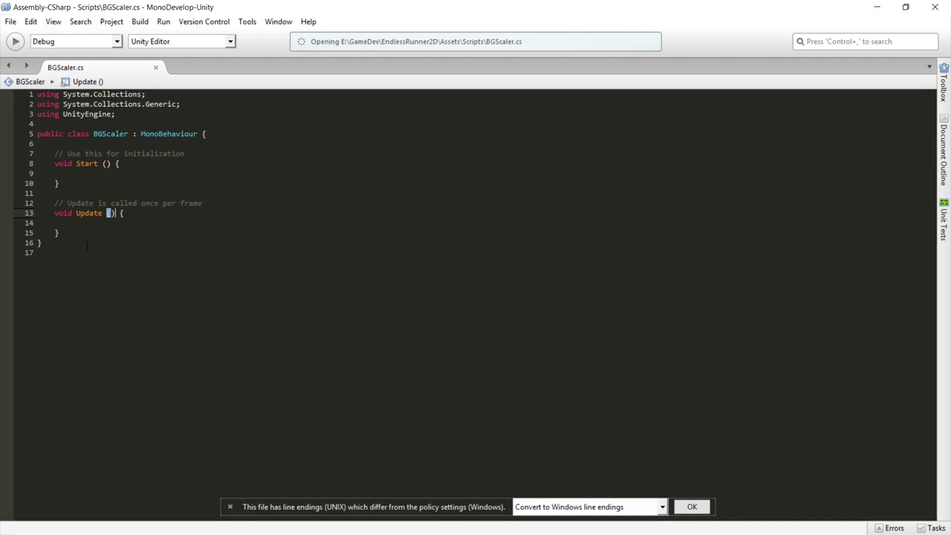
scroll(67, 235, "up", 5, "ctrl")
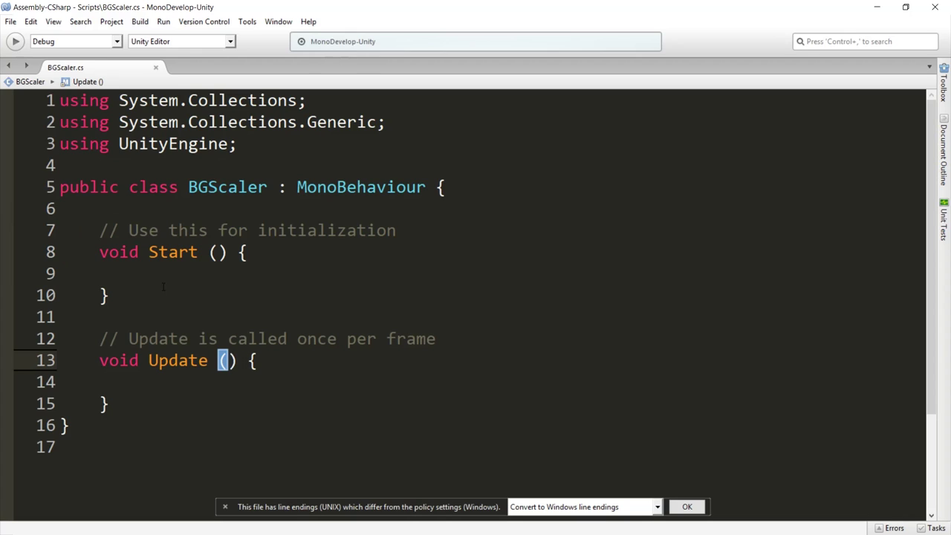
left_click(115, 284)
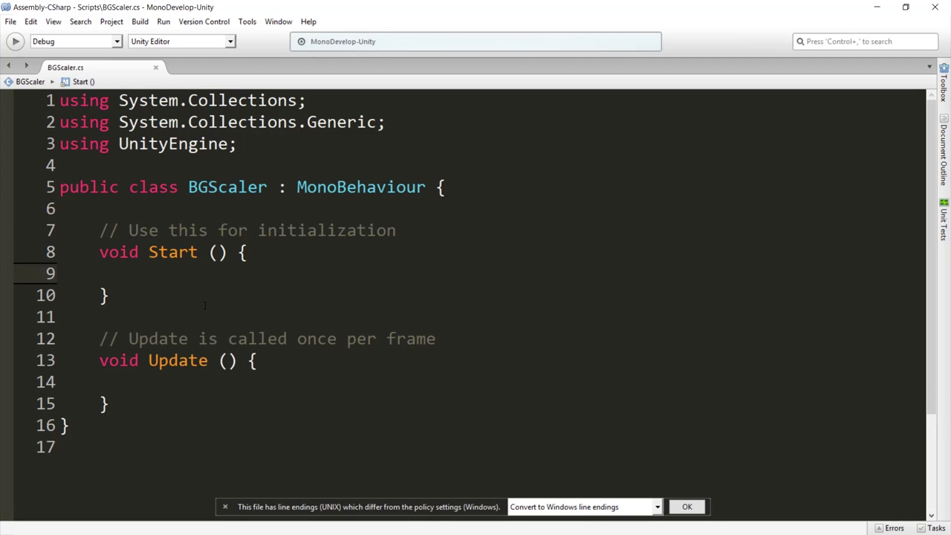
type("//")
type(" Höh")
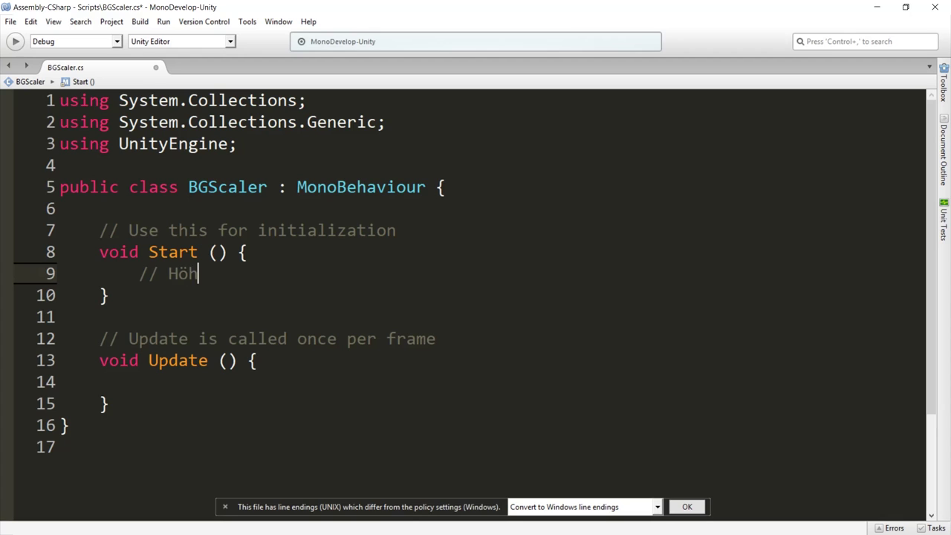
type("e berechen")
key("Return")
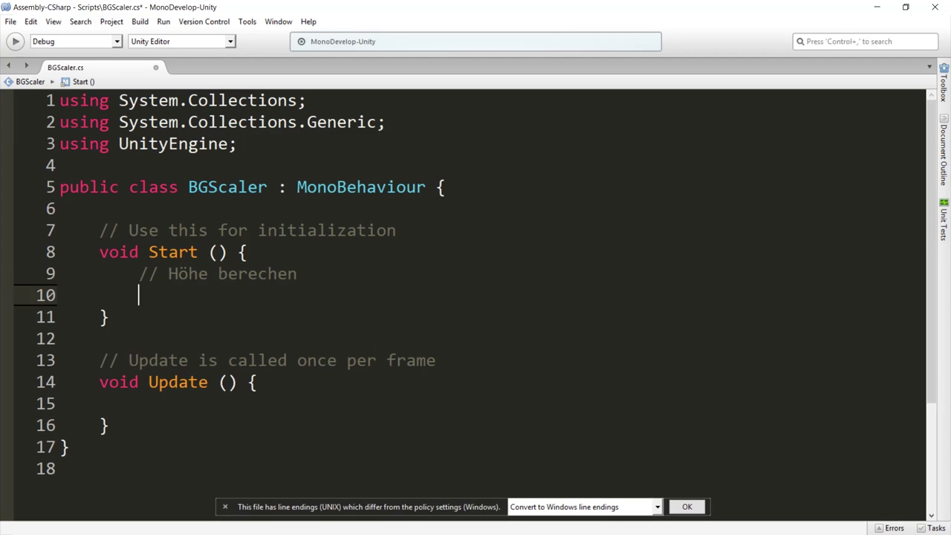
type("// Bereite")
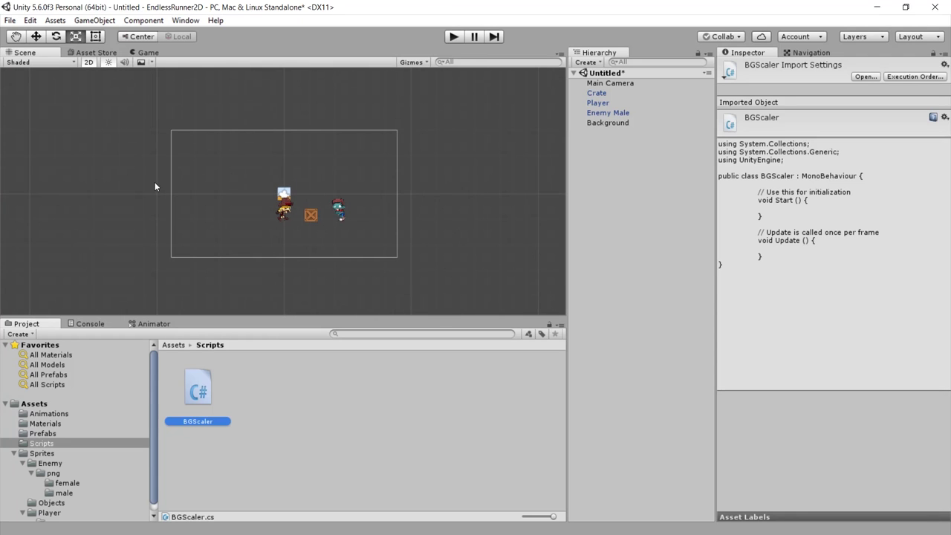
Select the Background quad in Unity's scene view.
scroll(282, 190, "up", 2)
scroll(282, 190, "up", 3)
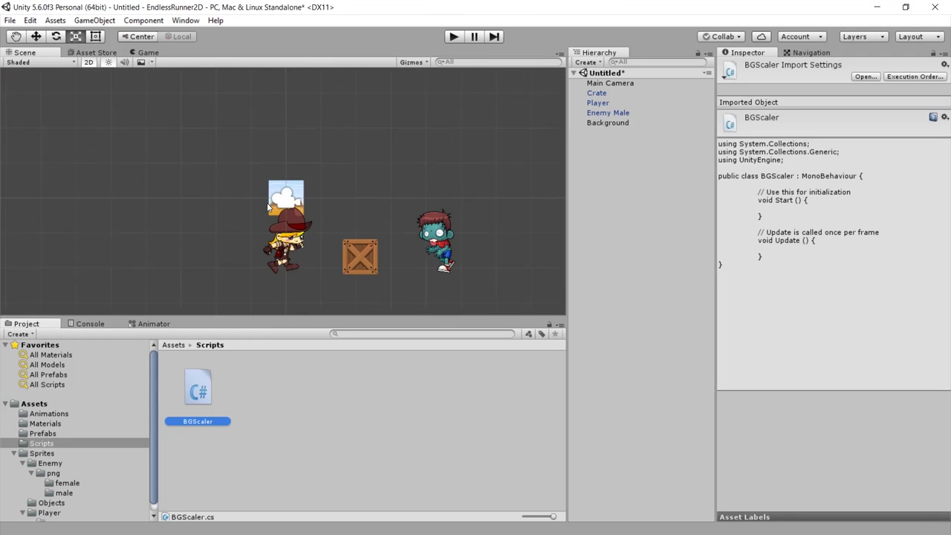
left_click(273, 191)
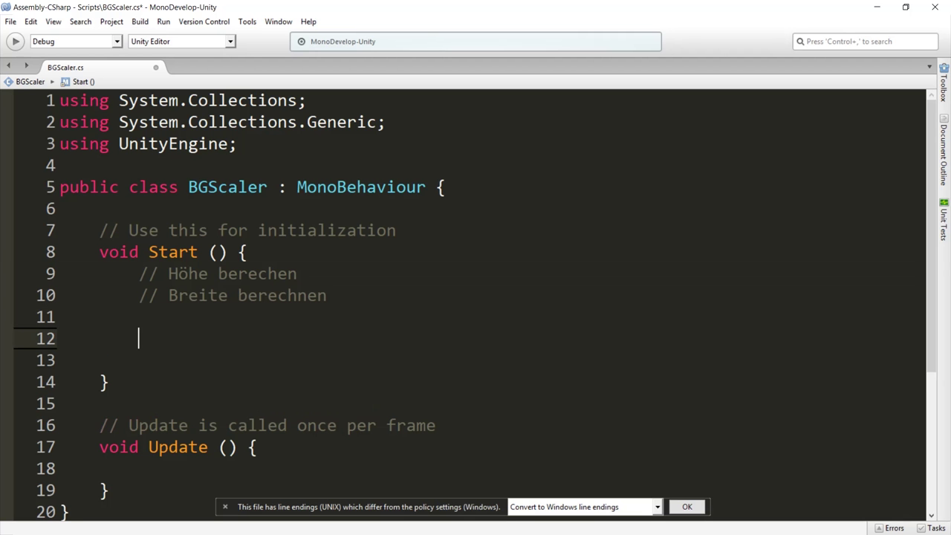
Write the comment about scaling the GameObject (Background), ending in 'skalieren'.
type("// ")
type("GAme")
key("BackSpace")
key("BackSpace")
key("BackSpace")
type("ameb")
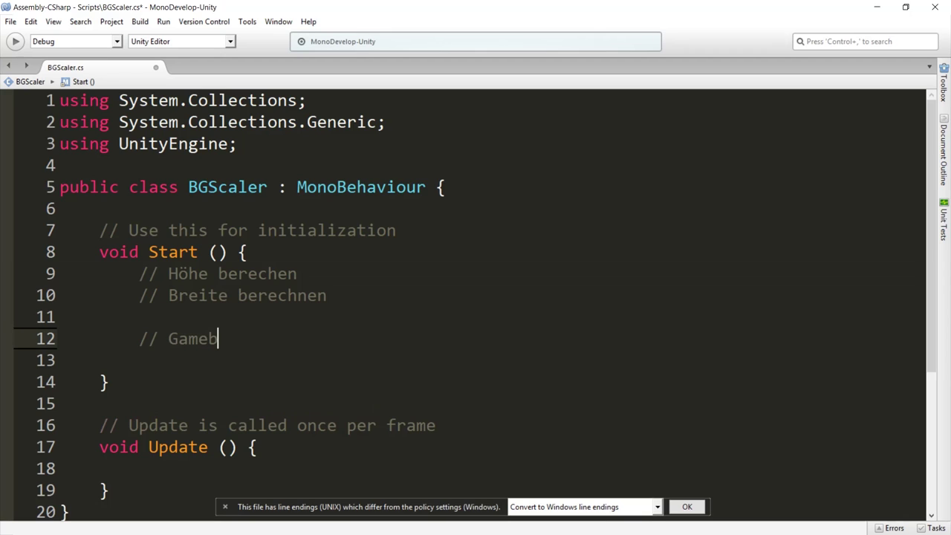
type("bject (")
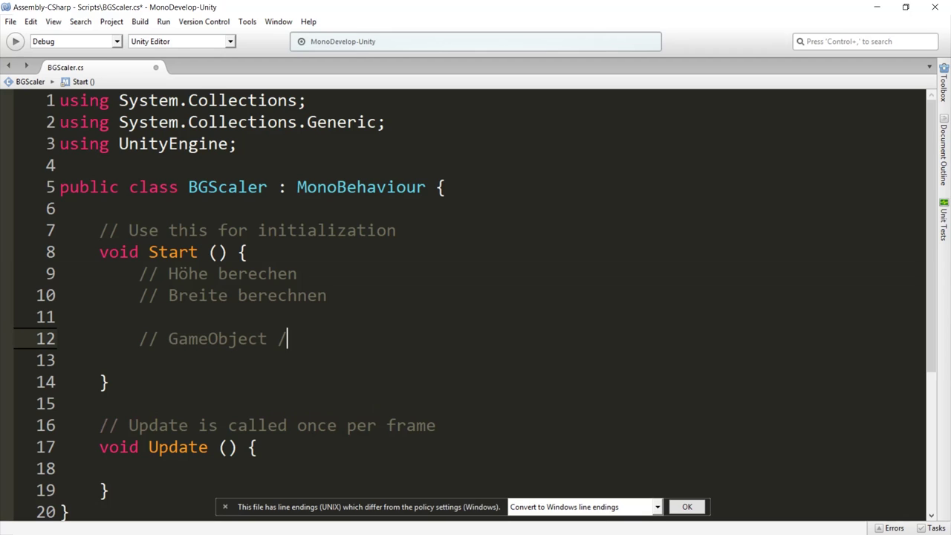
type("Backgro")
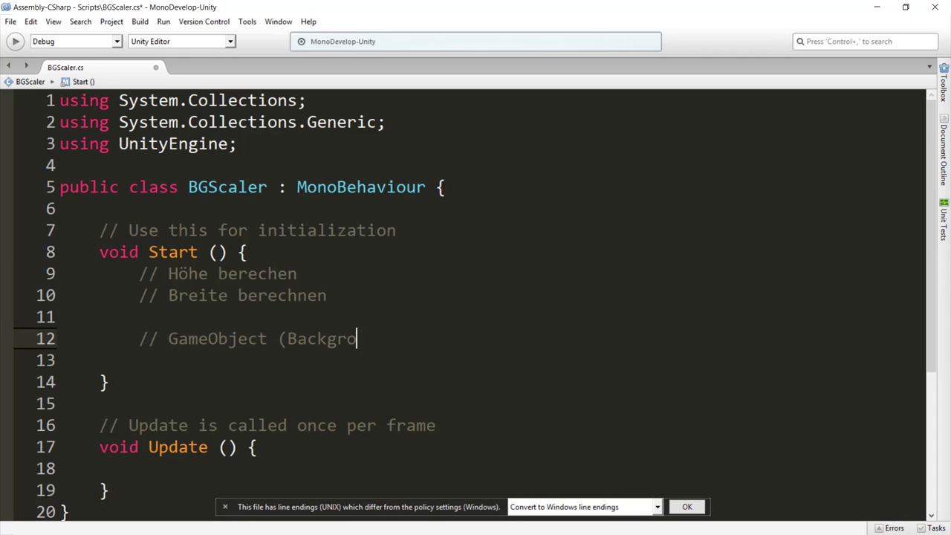
type("und) S")
key("BackSpace")
type("skal")
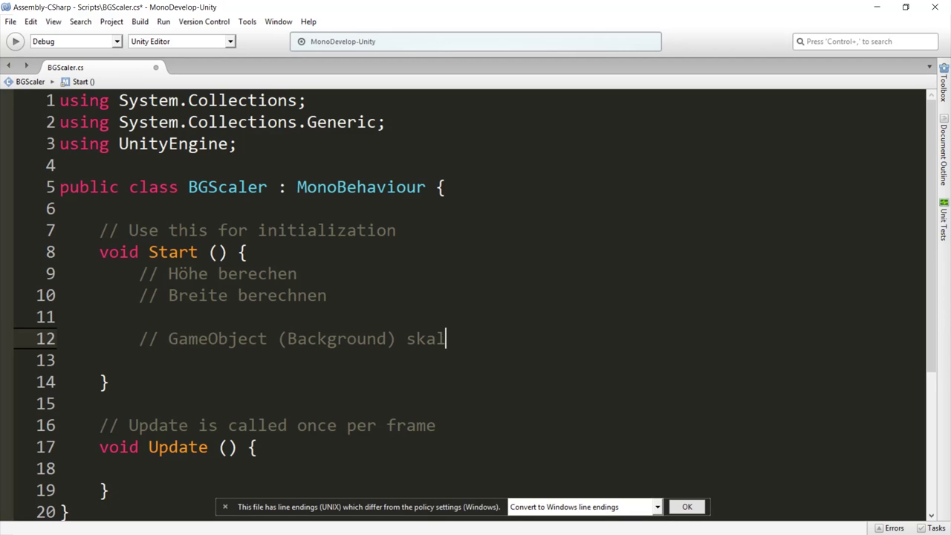
type("ieren")
Add 'float height = Camera.main.orthographicSize' on line 10, then select Main Camera in Unity.
left_click(297, 274)
key("Return")
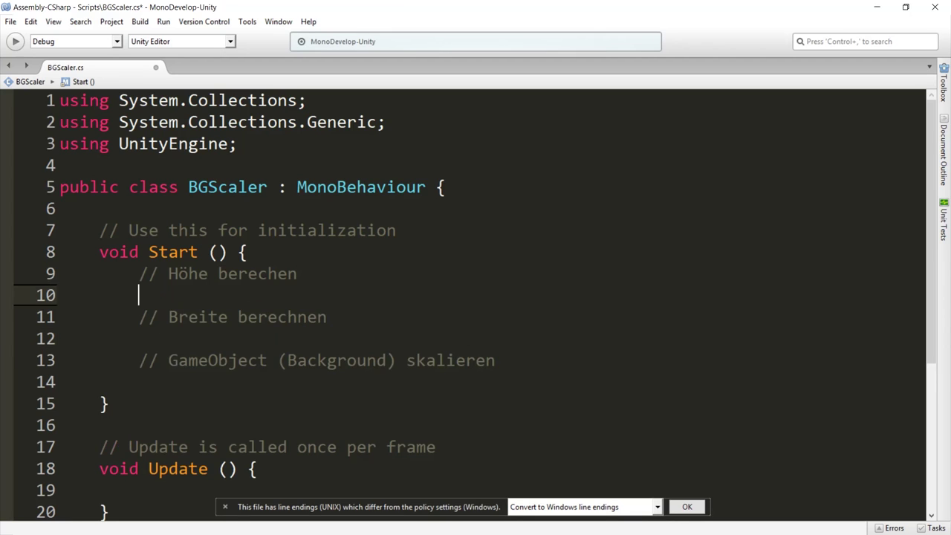
type("float ")
type("height")
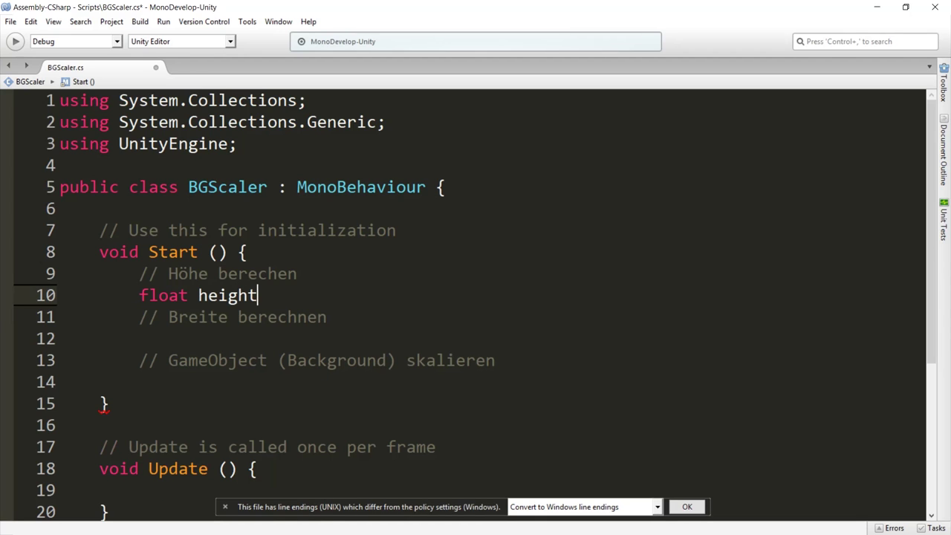
type(" =")
left_click_drag(506, 363, 138, 360)
left_click(312, 295)
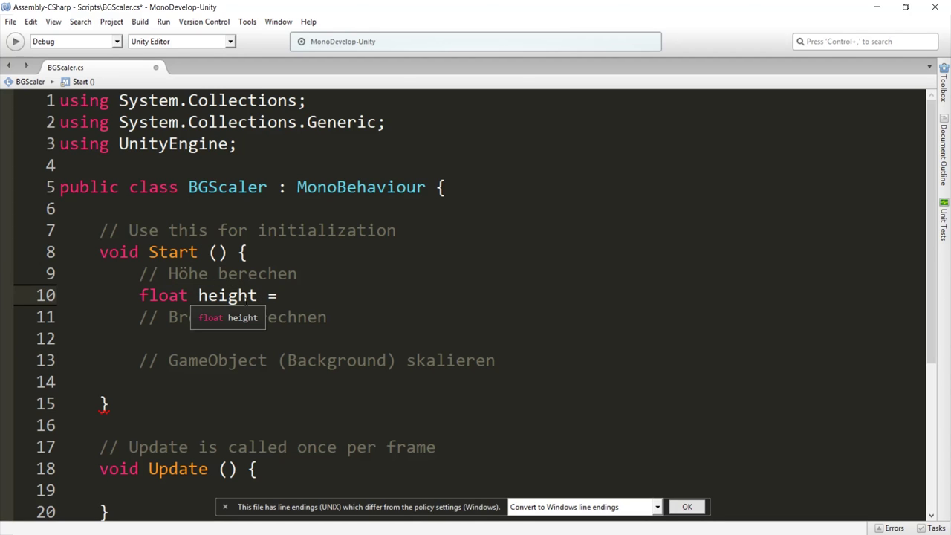
type("Camera.")
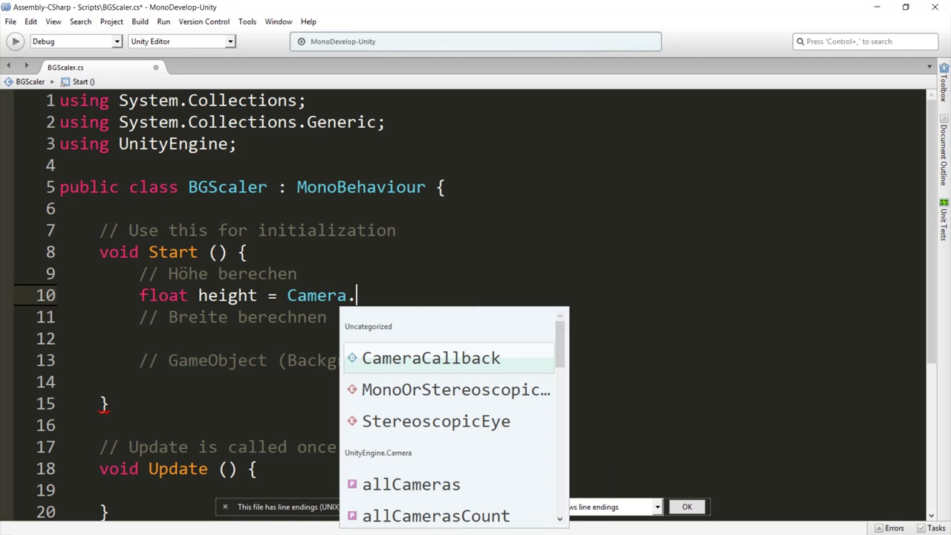
type("main.o")
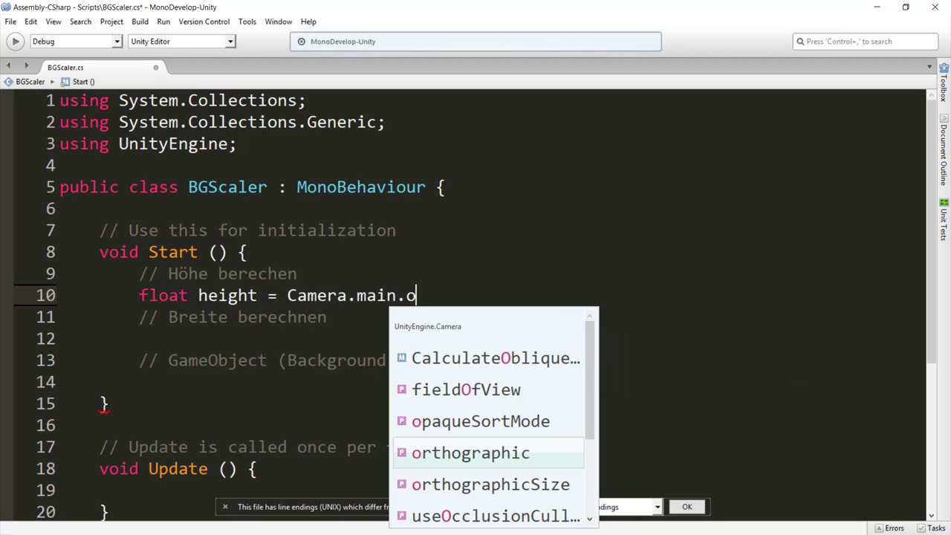
type("rth")
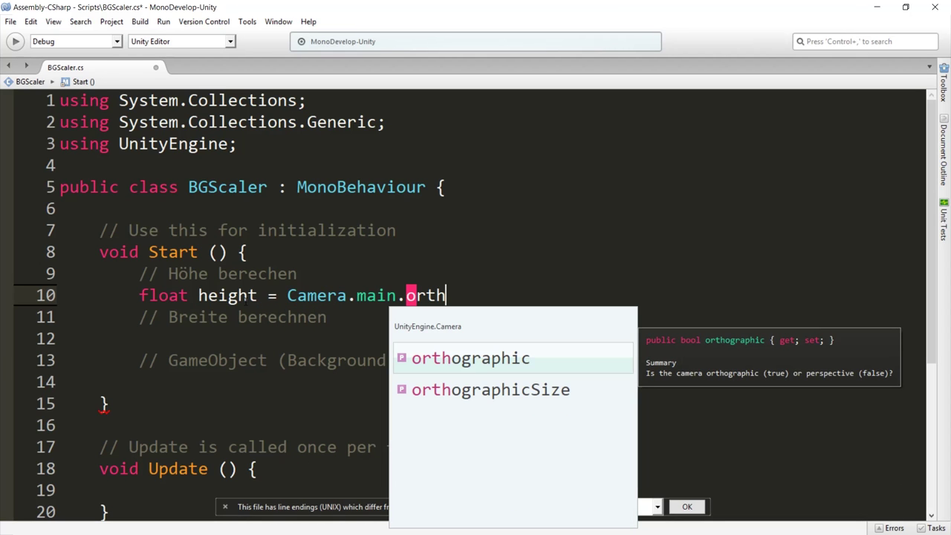
left_click(574, 400)
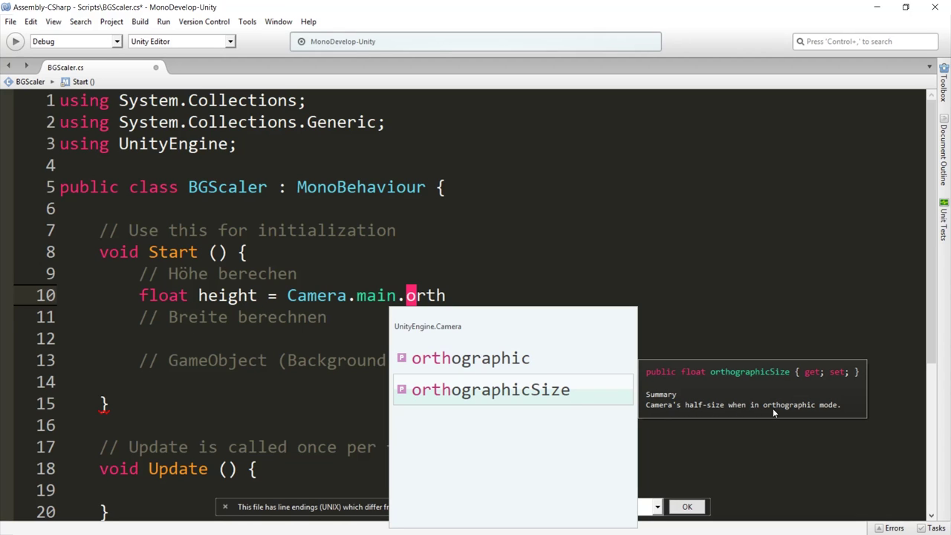
double_click(547, 398)
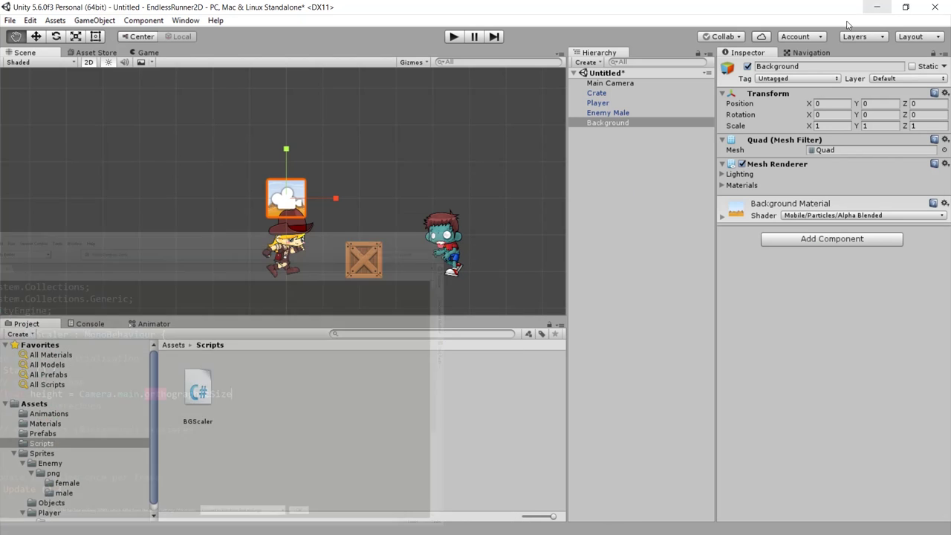
left_click(877, 6)
left_click(614, 84)
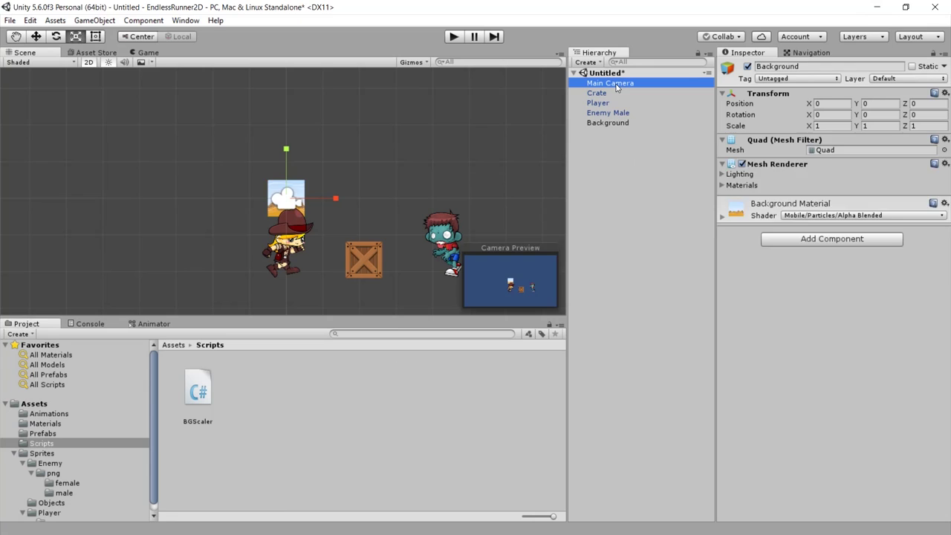
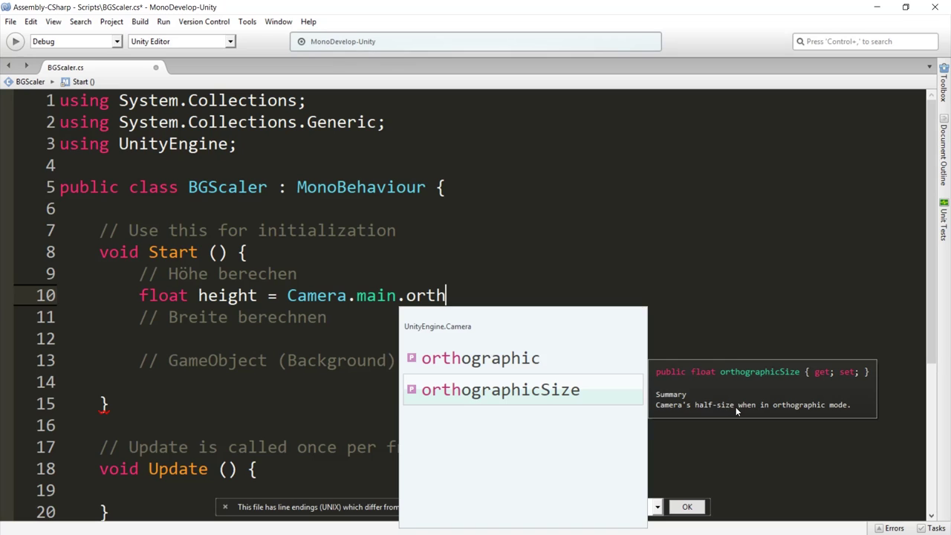
Complete height as Camera.main.orthographicSize * 2f and add float width = height * Screen.width / Screen.height.
double_click(572, 388)
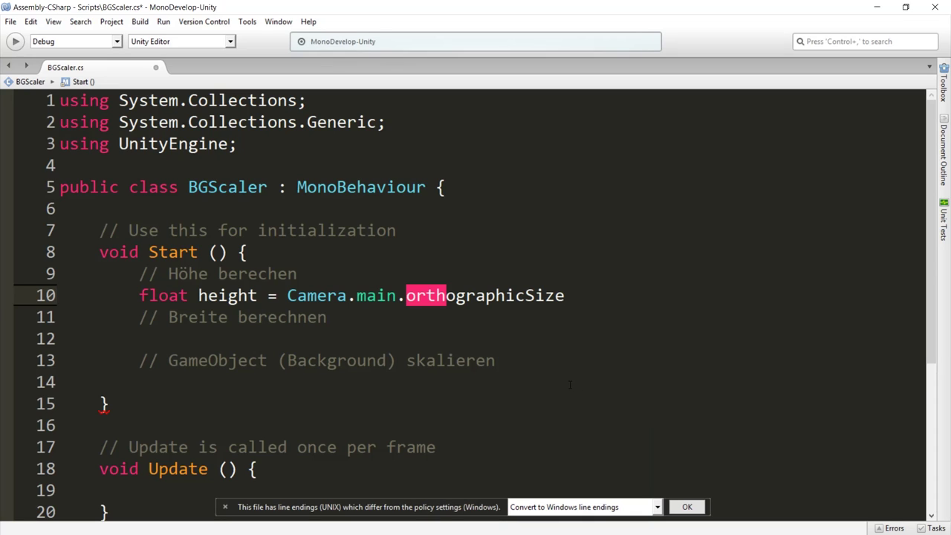
type(" * 2f")
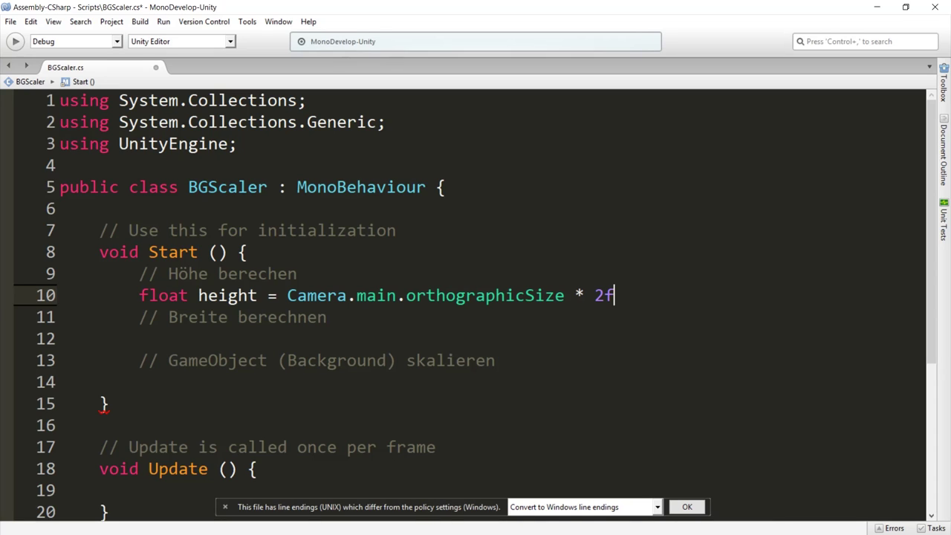
type(";")
left_click(328, 317)
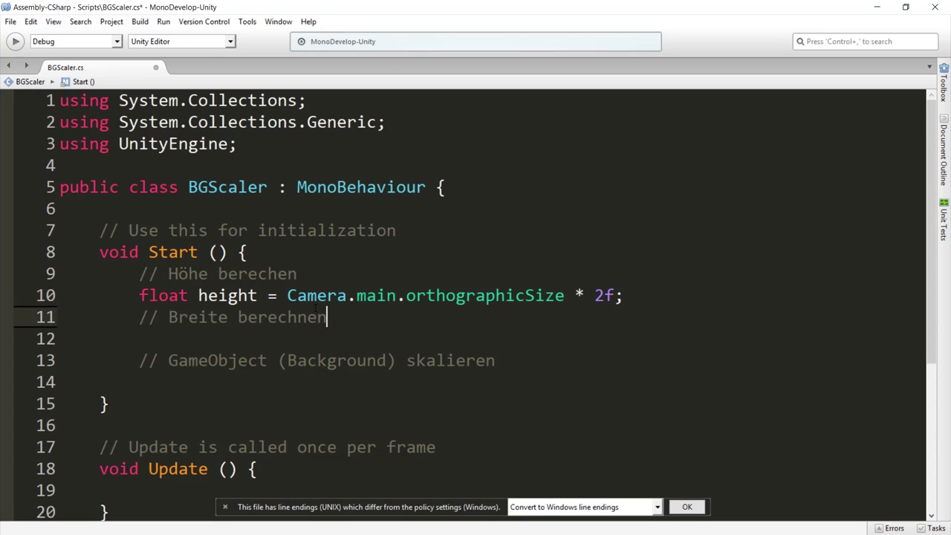
key("Return")
type("float ")
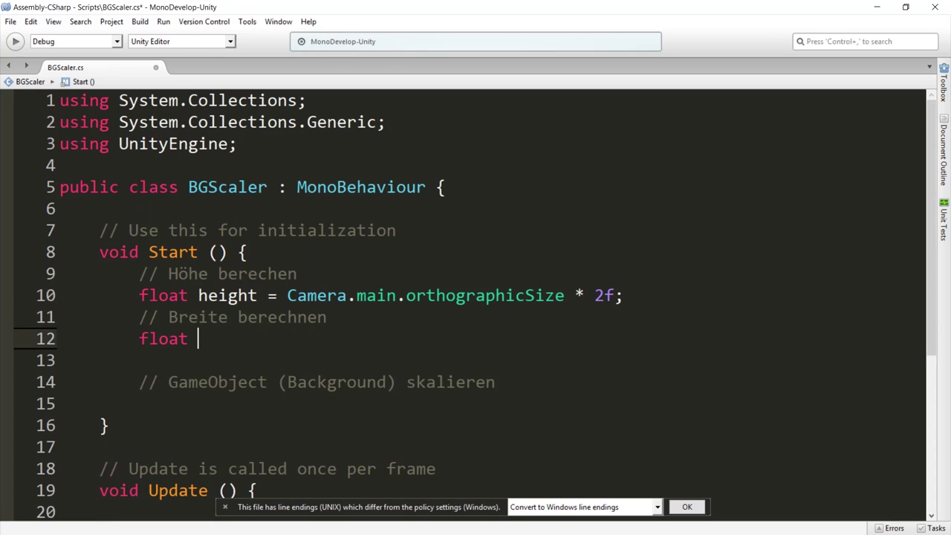
type("width = ")
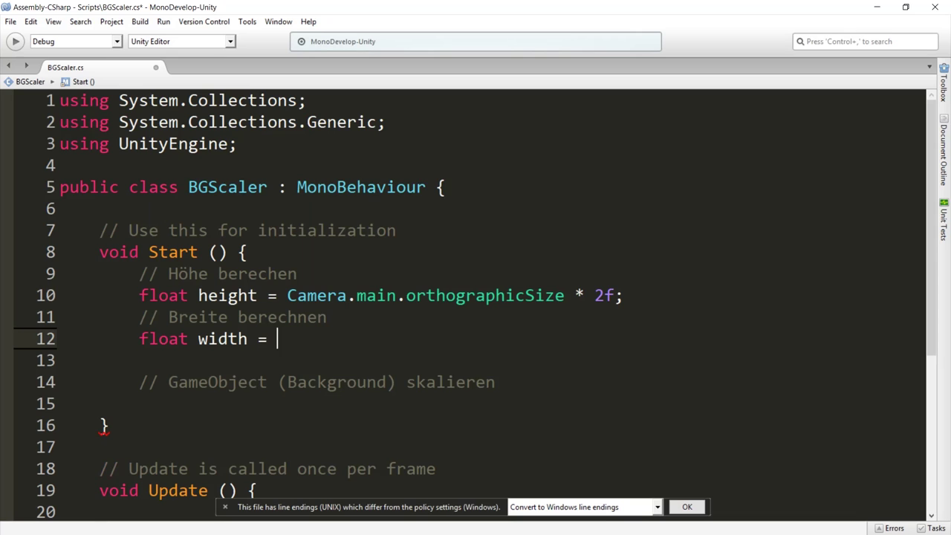
type("height")
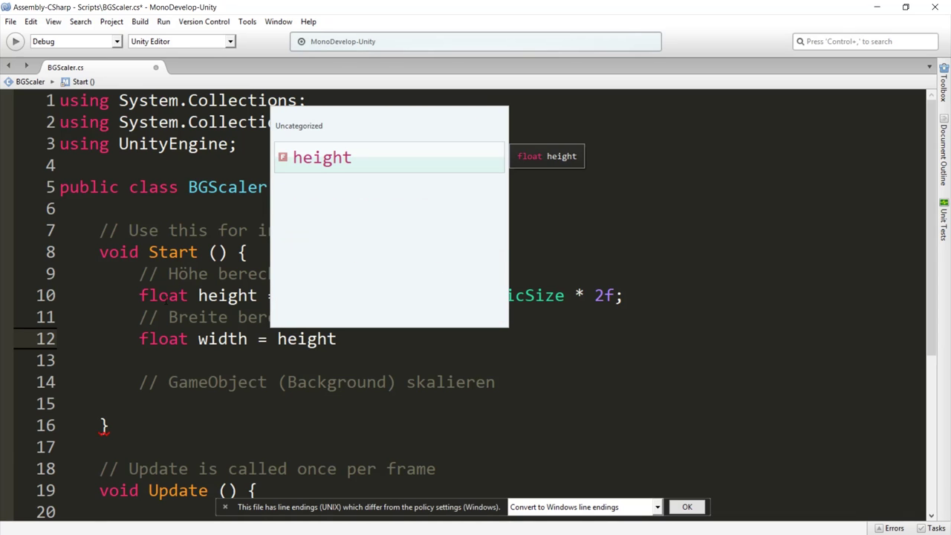
type(" * S")
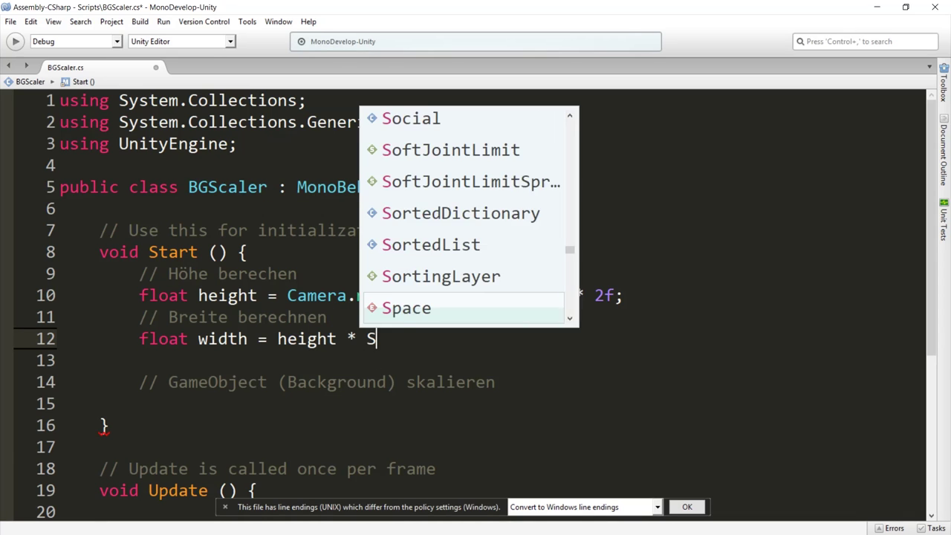
type("creen.")
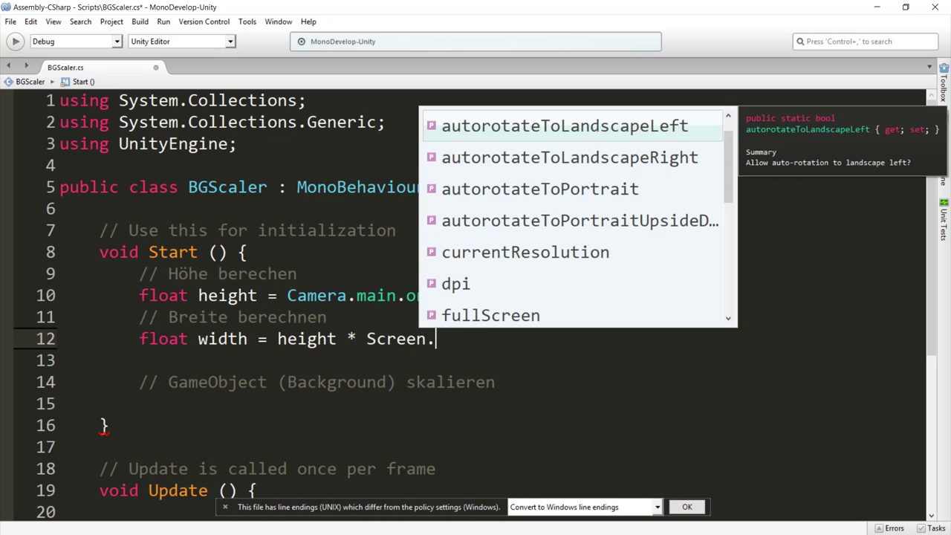
type("width / ")
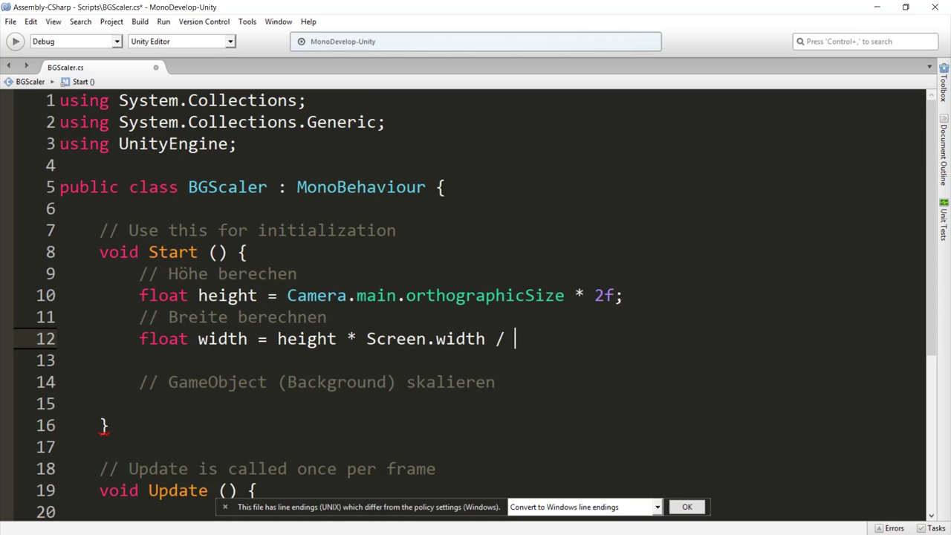
type("Scren")
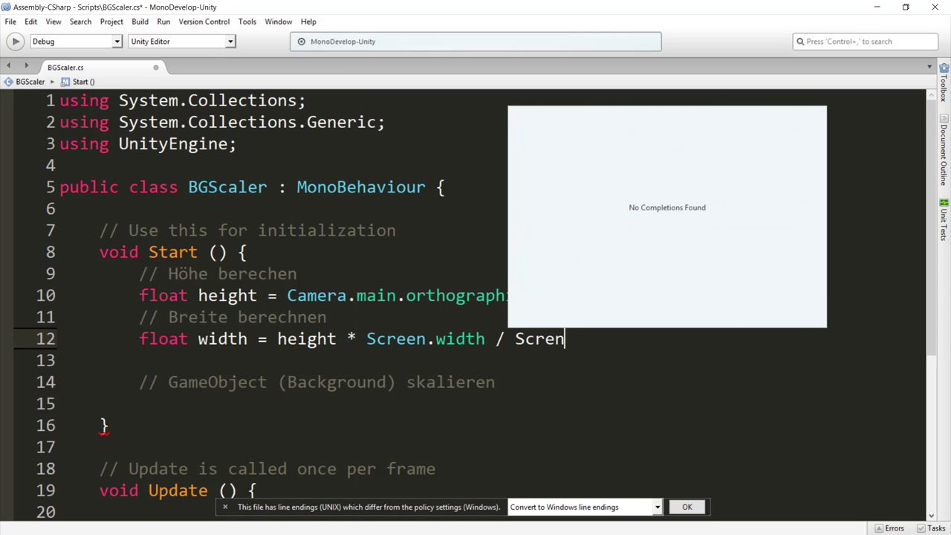
type(".hei")
key("BackSpace")
key("BackSpace")
key("BackSpace")
key("BackSpace")
key("BackSpace")
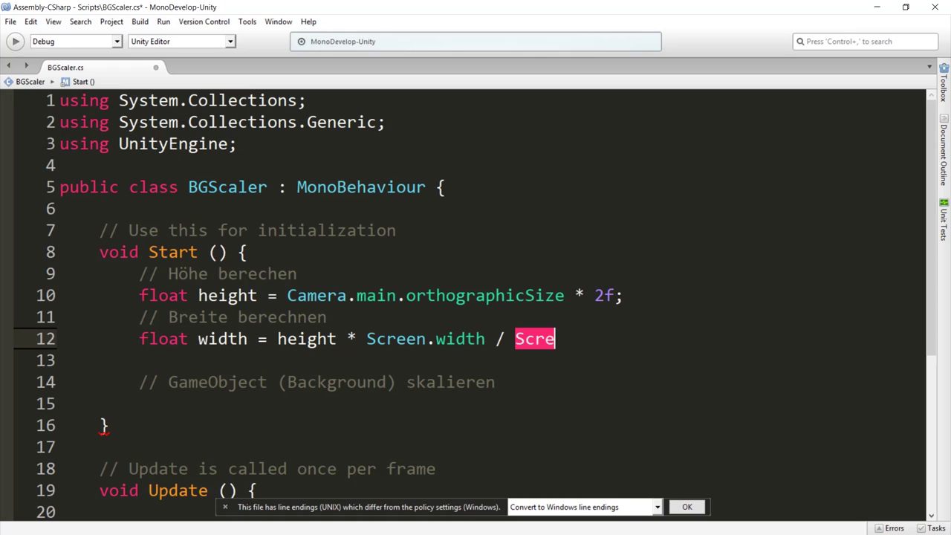
type("en.h")
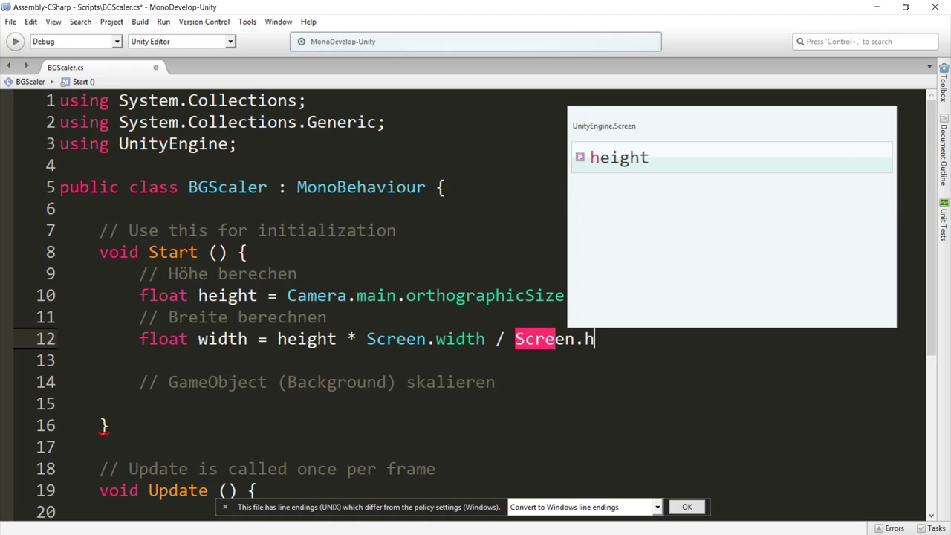
type("ei")
key("Return")
type(";")
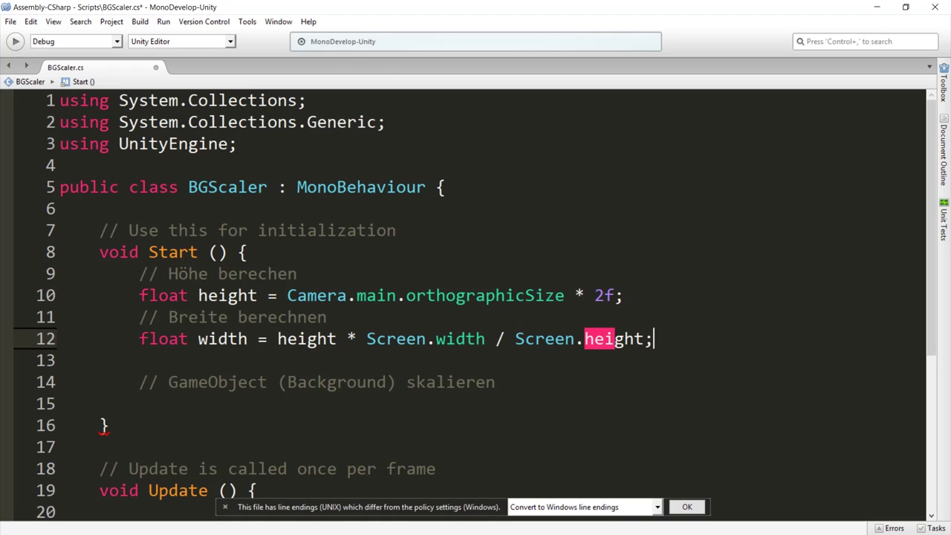
Move the caret from the comment back to the height variable on line 10.
double_click(188, 274)
key("shift+Up")
key("Down")
key("Down")
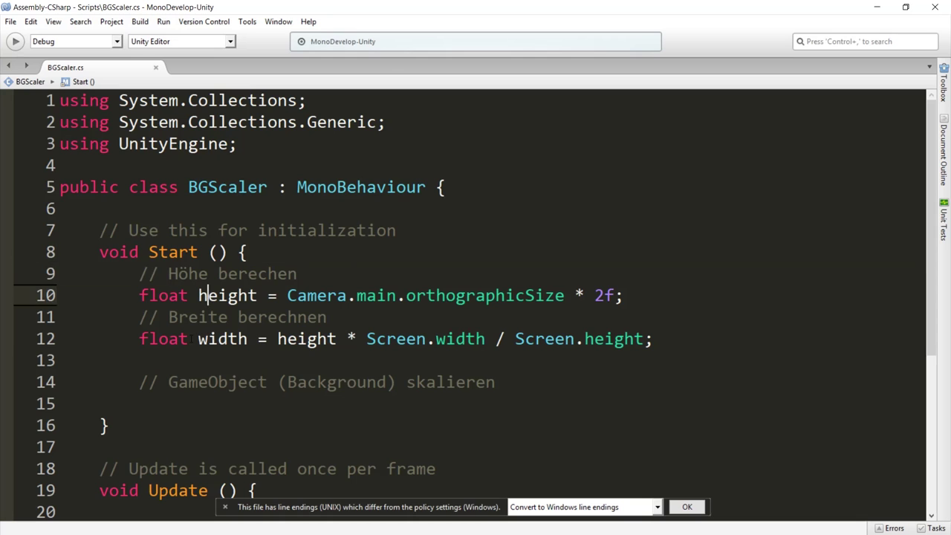
key("Down")
key("Down")
key("Up")
key("Up")
Begin line 15 with transform.localScale = new Vector3(x,y,z and switch to the Unity editor.
scroll(475, 297, "down", 2)
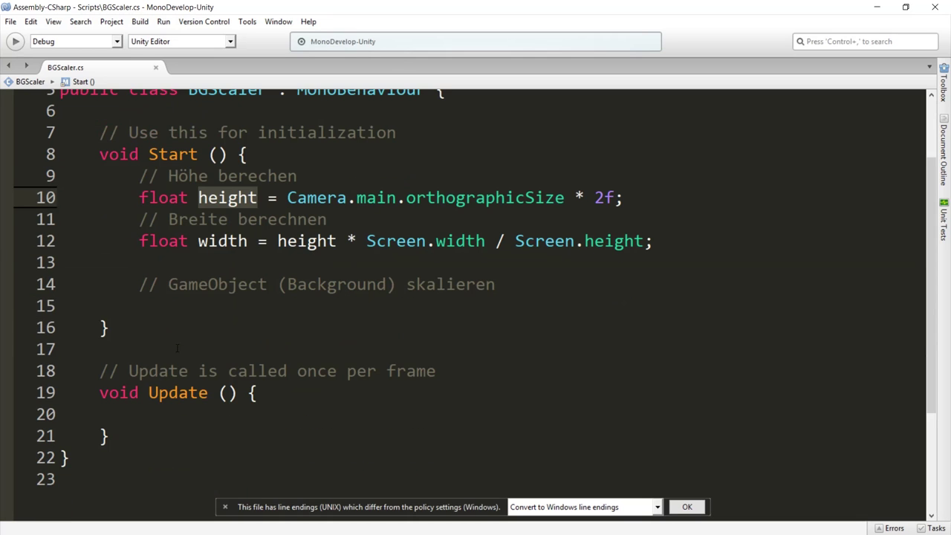
left_click(139, 305)
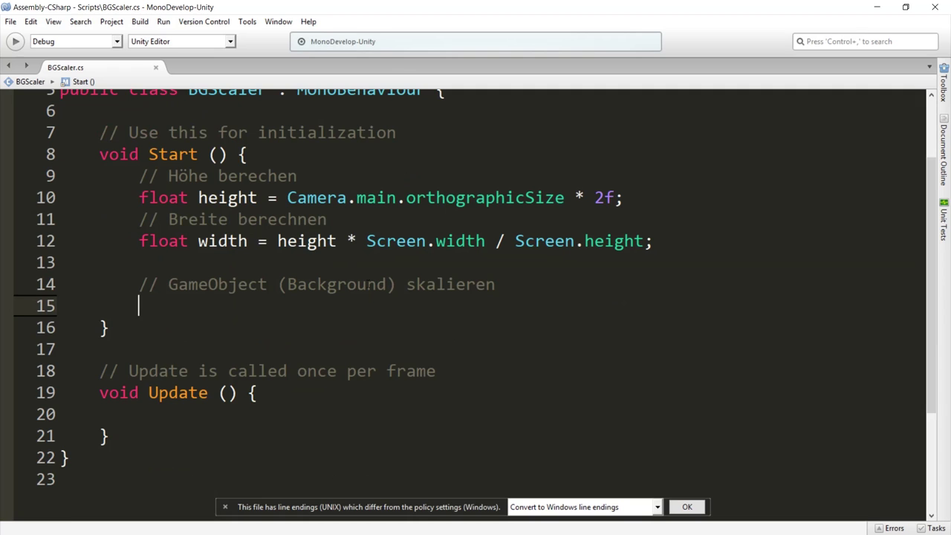
type("transo")
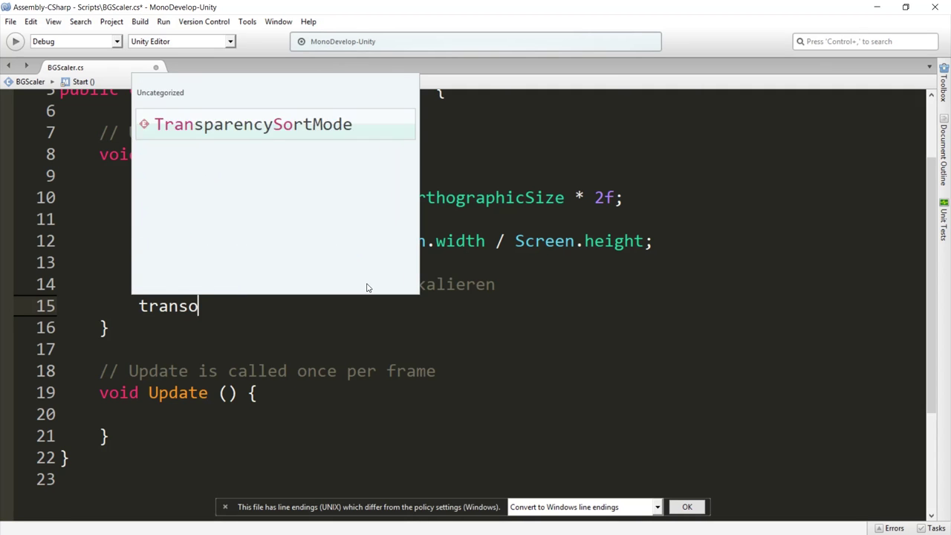
key("BackSpace")
type("form.loca")
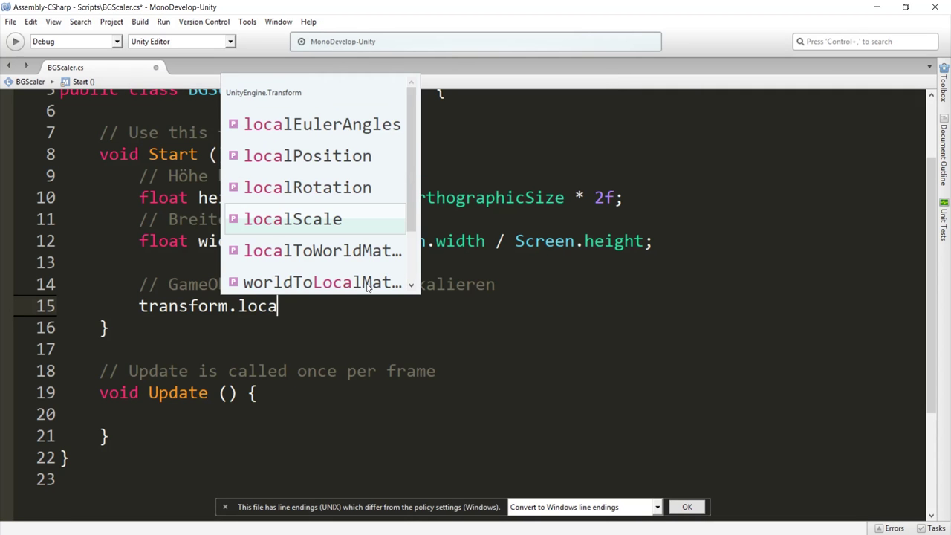
type("l")
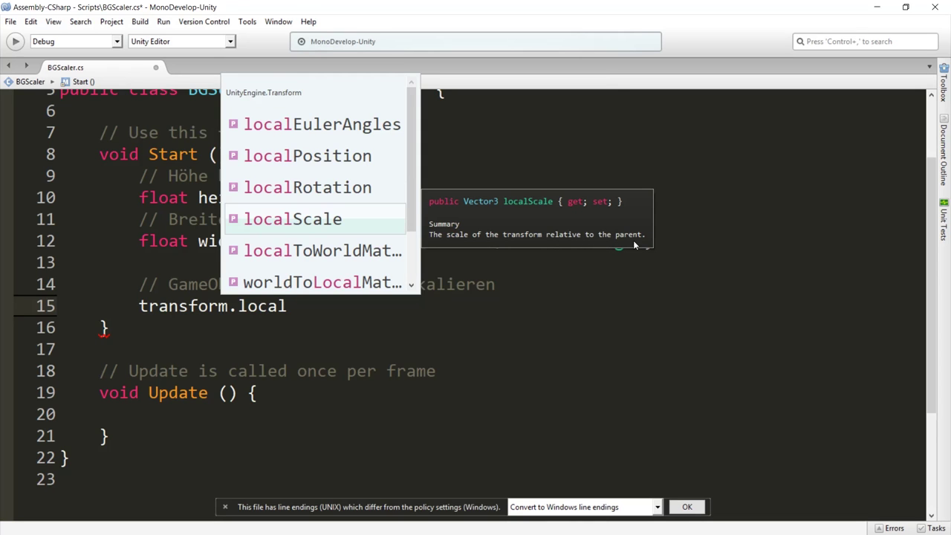
key("Return")
type("= new Ve")
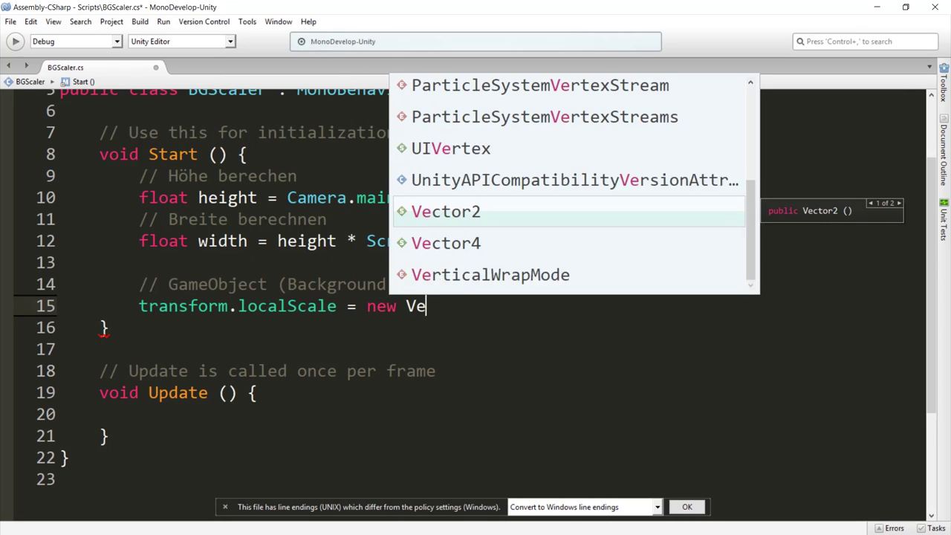
type("ctor3(x,y,z")
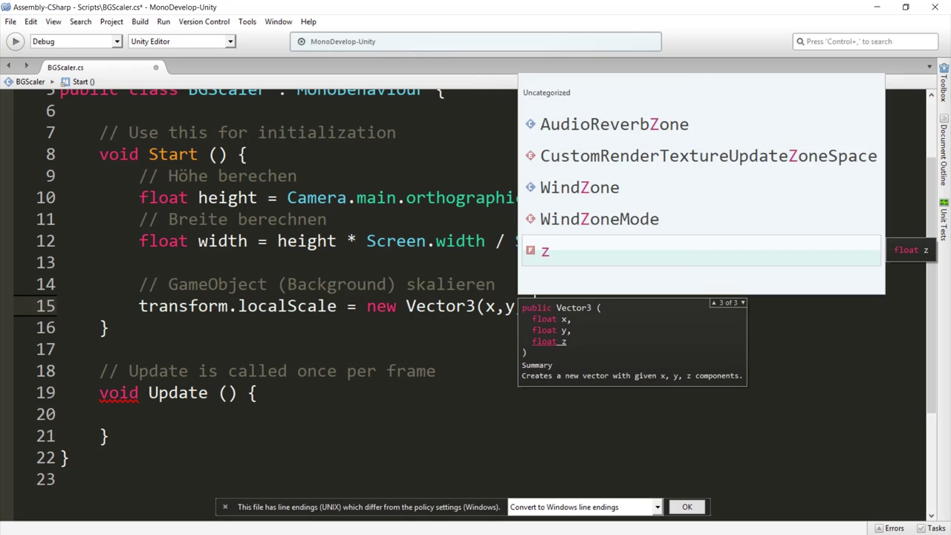
key("Escape")
key("alt+Tab")
Switch to the Scale tool and zoom out the Scene view to see the camera rectangle.
key("r")
scroll(514, 187, "down", 4)
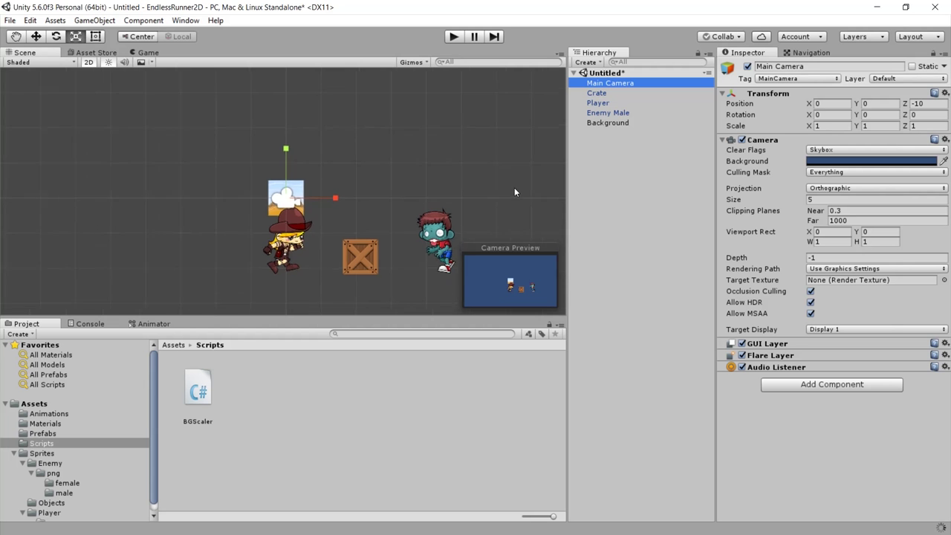
scroll(293, 260, "down", 2)
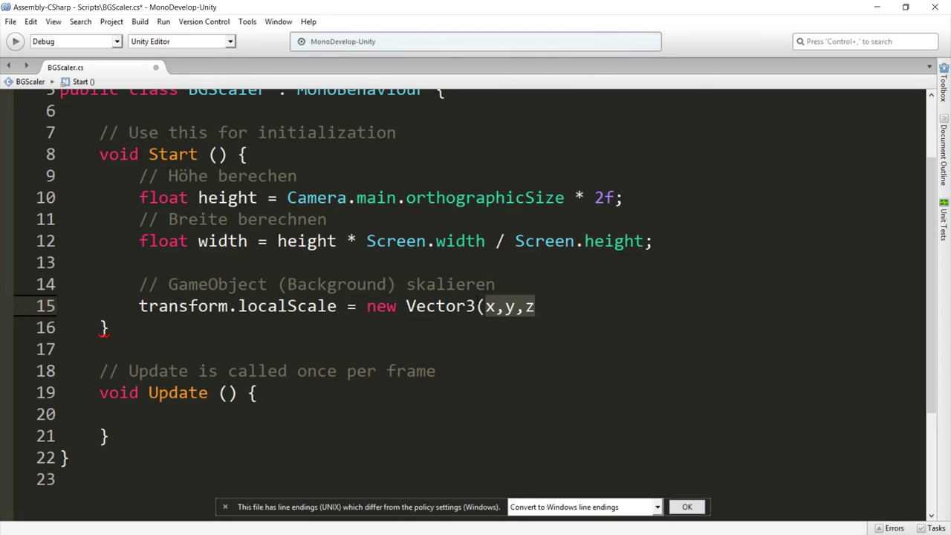
Finish the line as new Vector3(width, height, 0);, save BGScaler.cs and minimize MonoDevelop.
type("width, ")
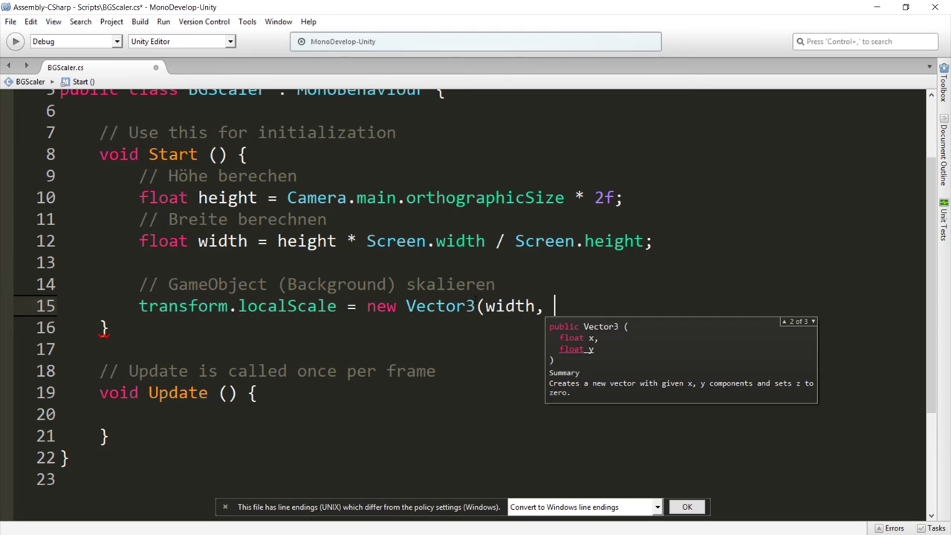
type("h")
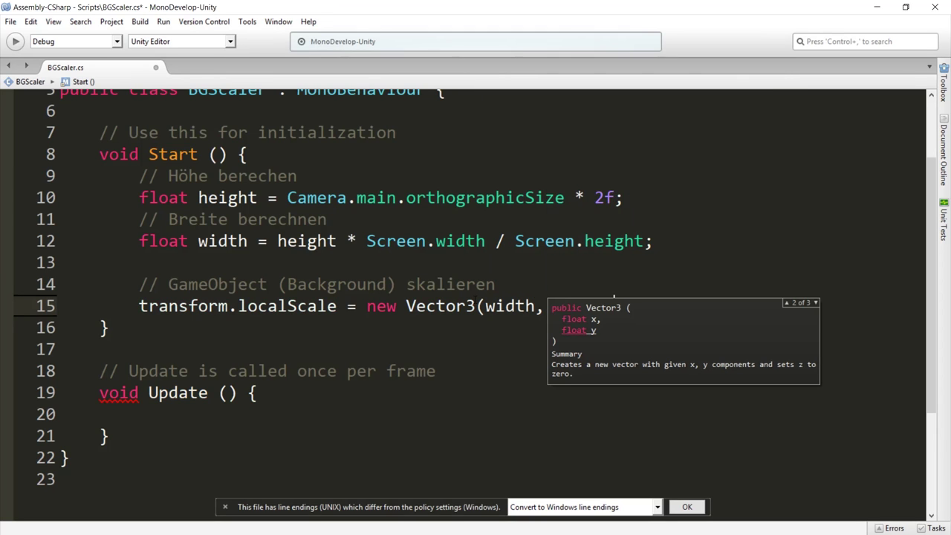
type("eight, 0);")
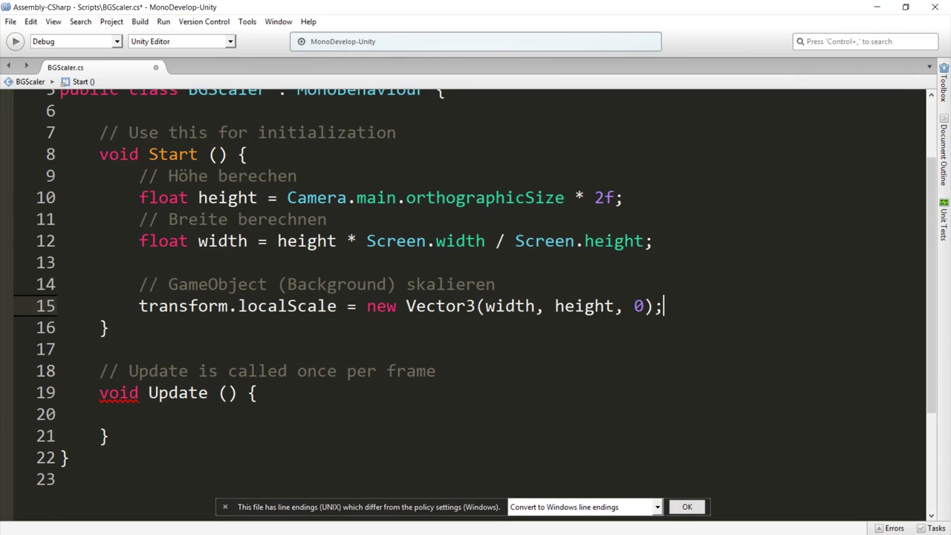
key("Down")
key("ctrl+s")
scroll(476, 297, "up", 2)
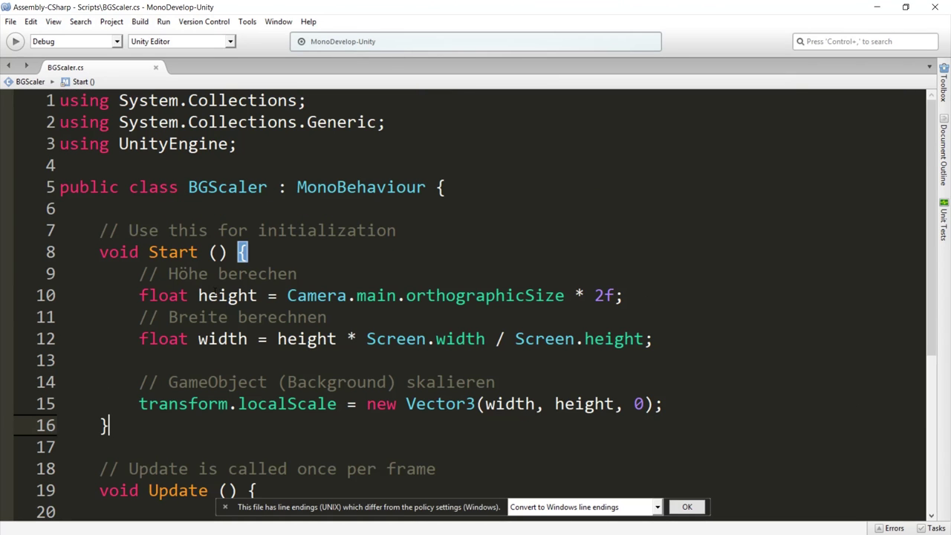
left_click(216, 189)
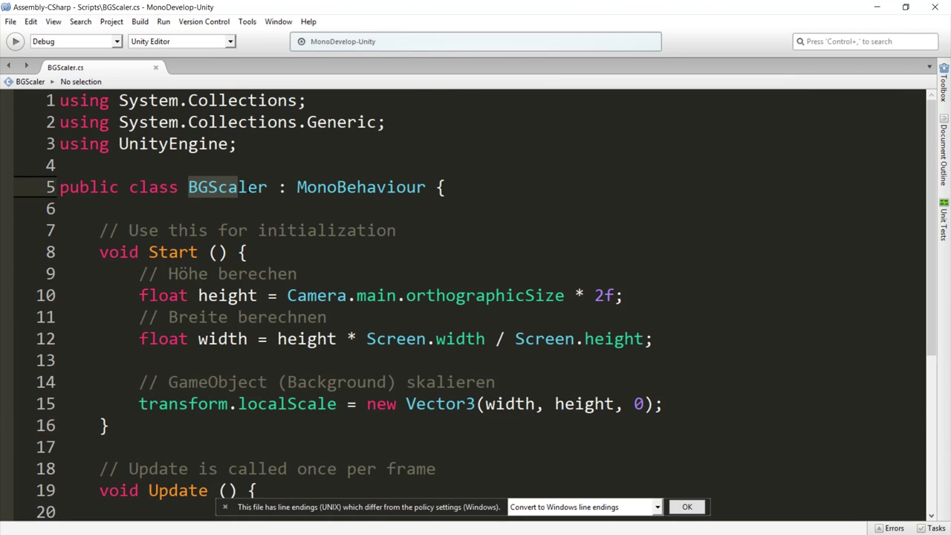
left_click(877, 6)
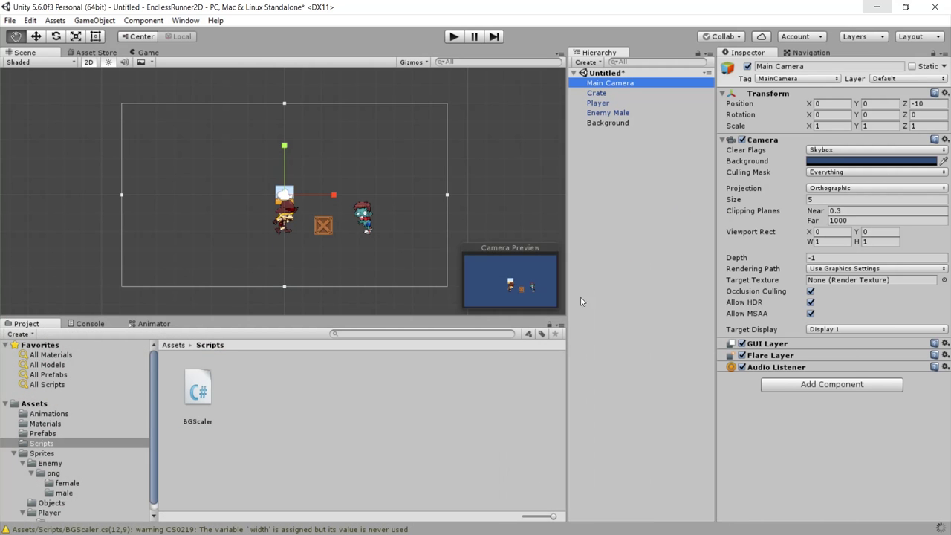
Attach BGScaler to the Background object and select lines 9–15 of its Start() code.
left_click(611, 124)
mouse_move(197, 390)
left_mouse_down()
mouse_move(621, 131)
mouse_move(617, 124)
left_mouse_up()
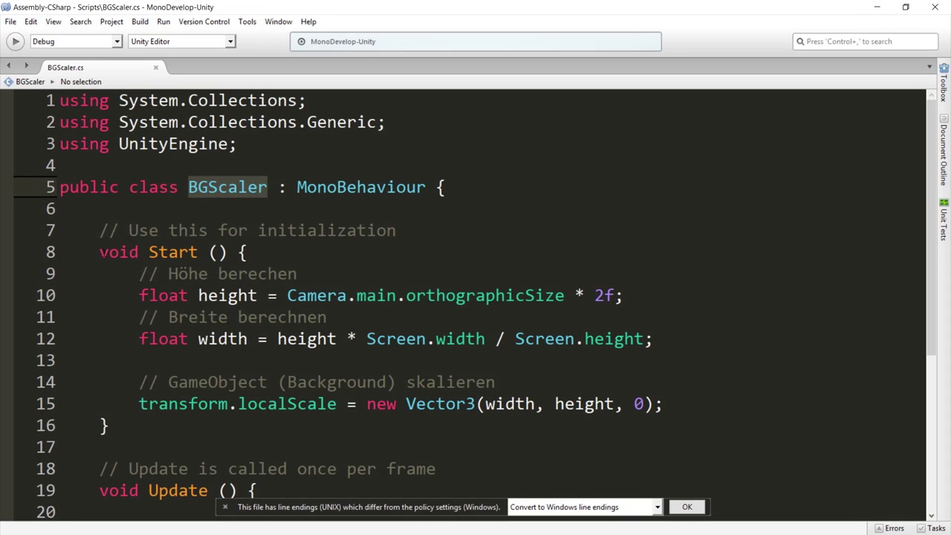
left_click_drag(100, 252, 208, 252)
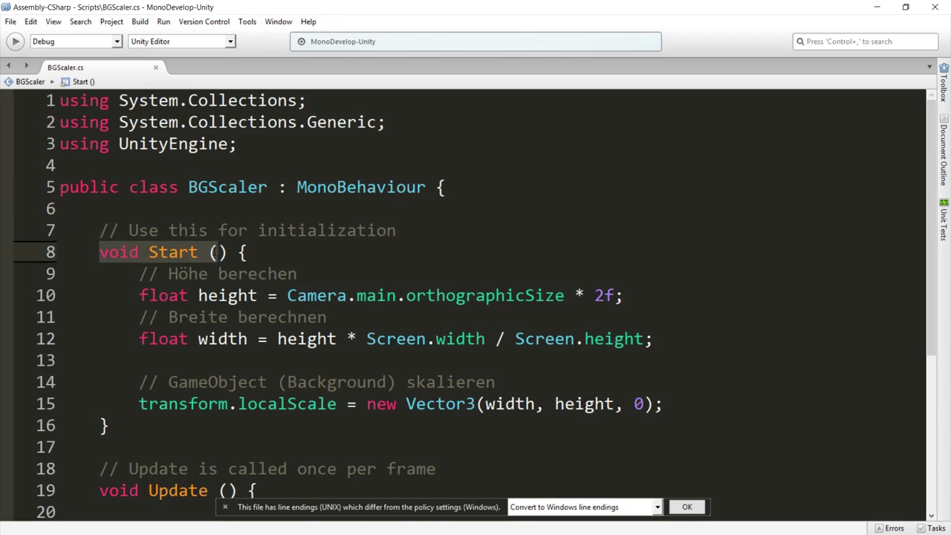
left_click(209, 252)
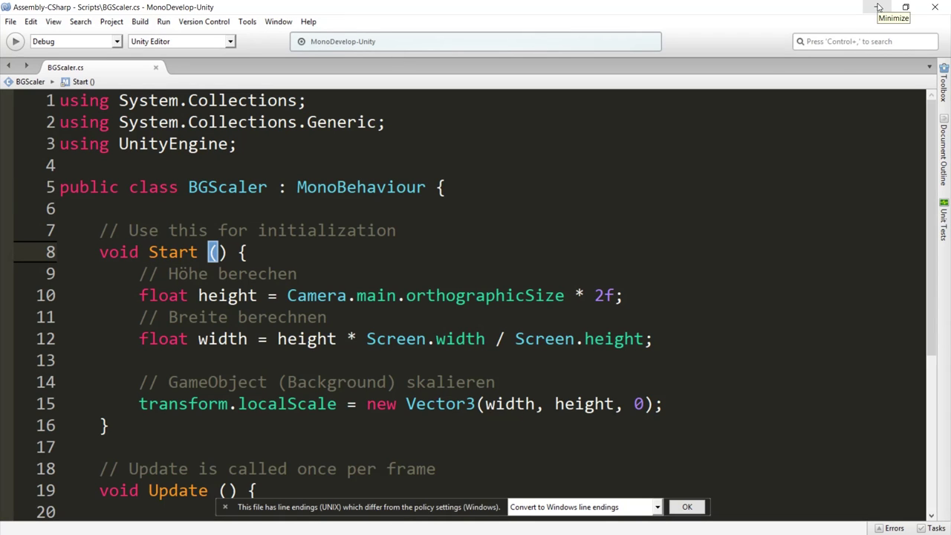
left_click_drag(139, 274, 665, 403)
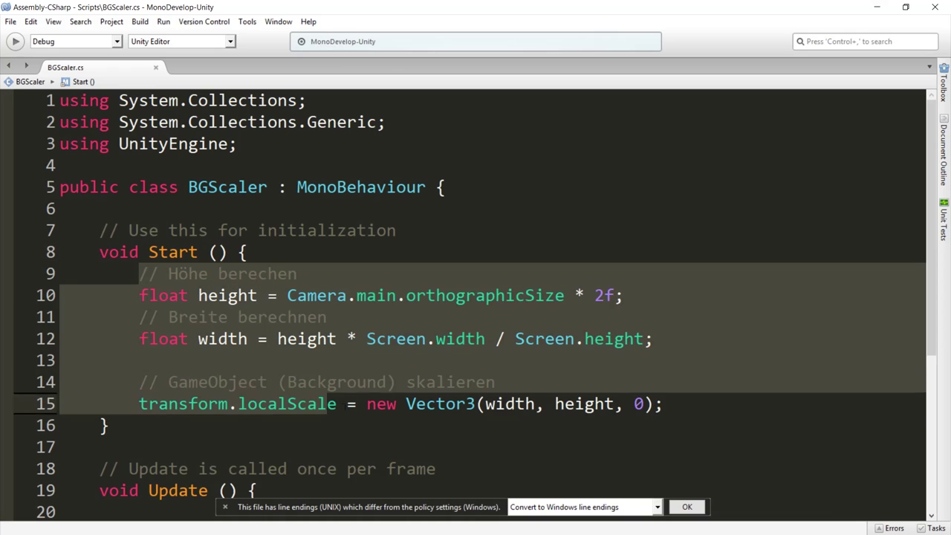
left_click(877, 6)
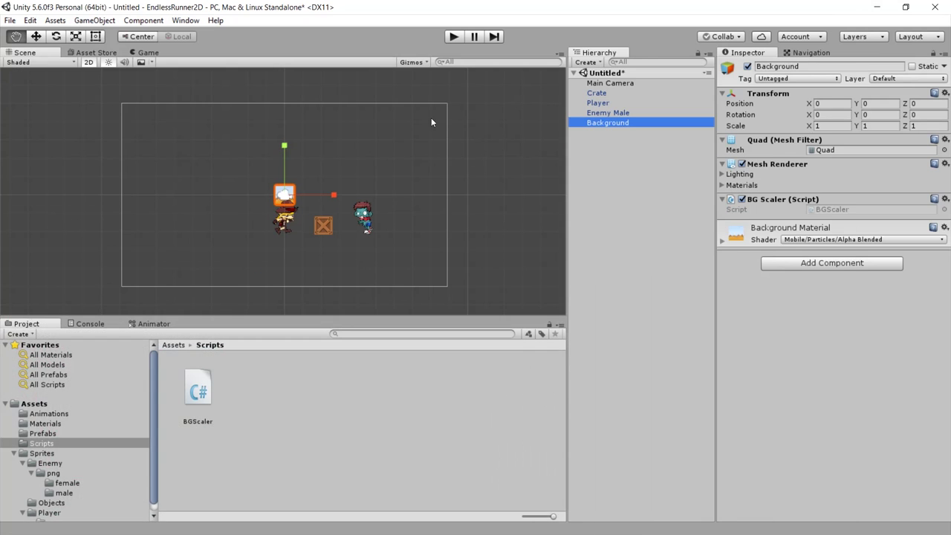
left_click(287, 169)
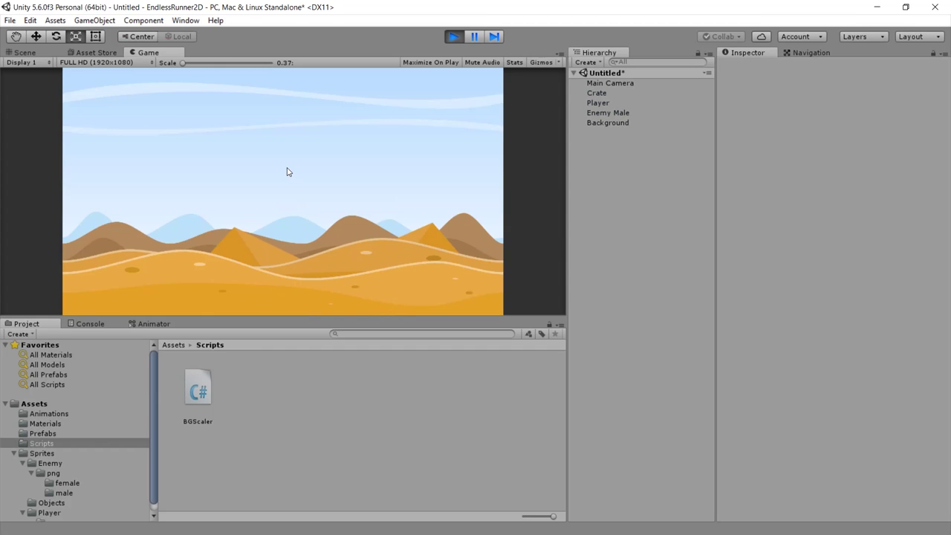
key("ctrl+p")
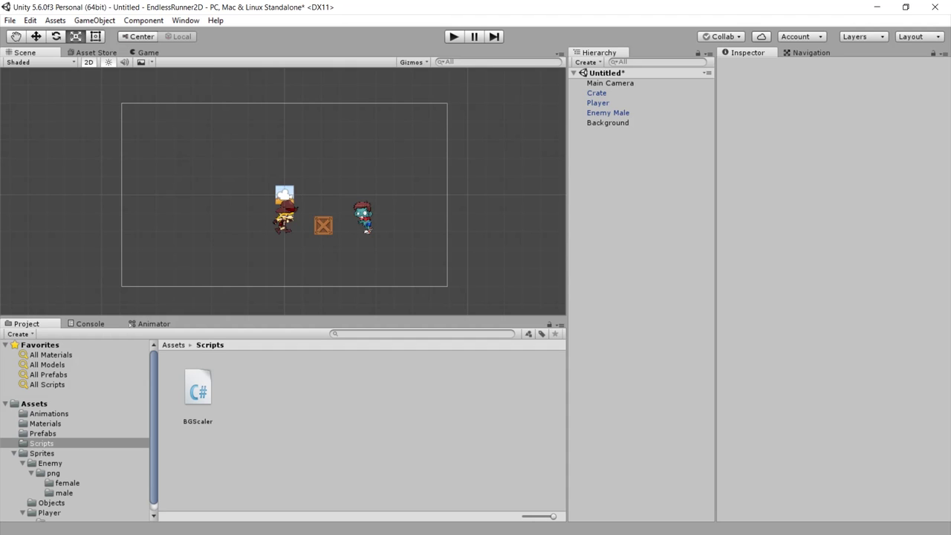
Duplicate Background, rename the copy 'Ground', and select Ground Material in the Materials folder.
left_click(604, 123)
right_click(603, 124)
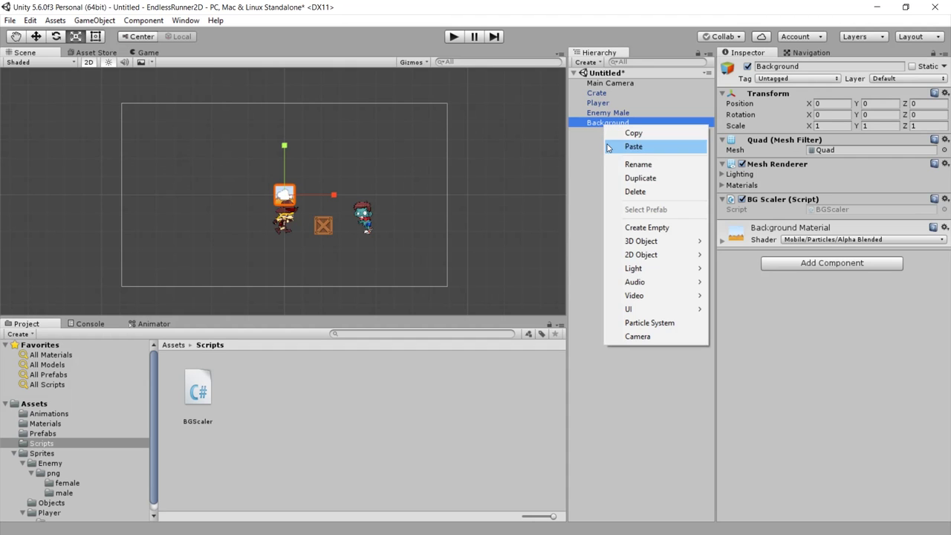
left_click(632, 180)
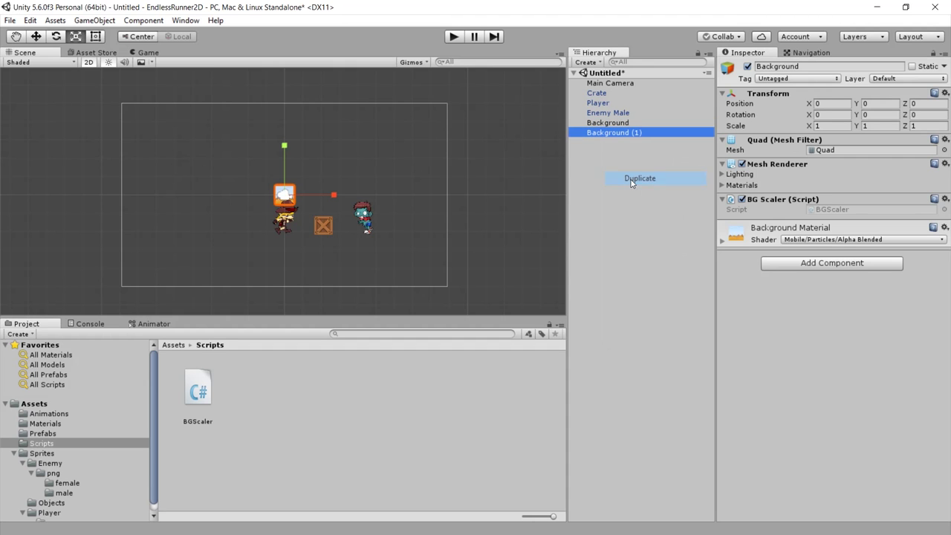
left_click(611, 133)
type("Grou")
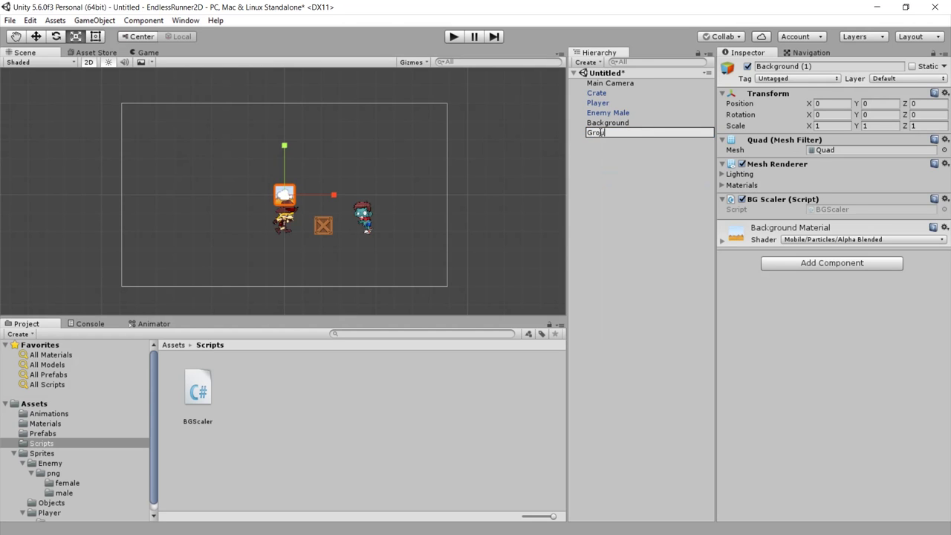
type("nd")
key("Return")
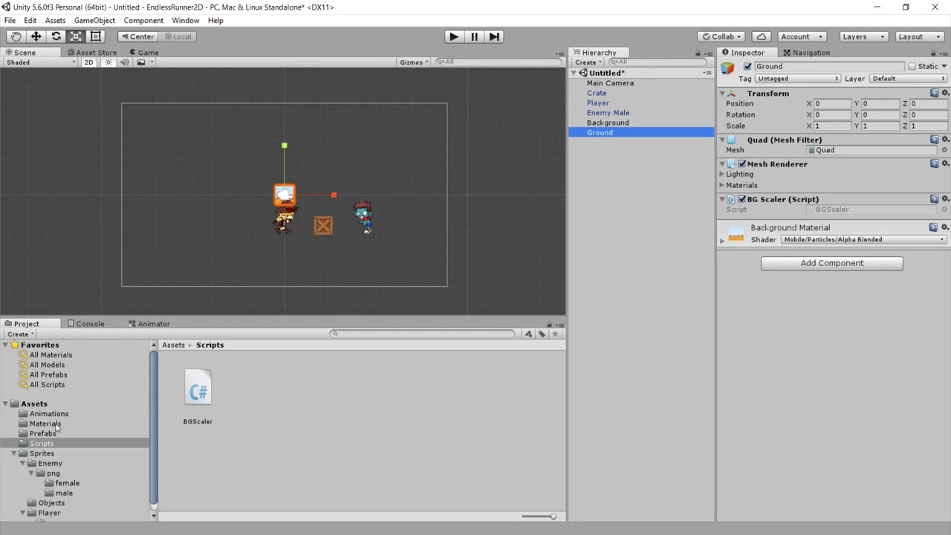
left_click(55, 426)
left_click(264, 386)
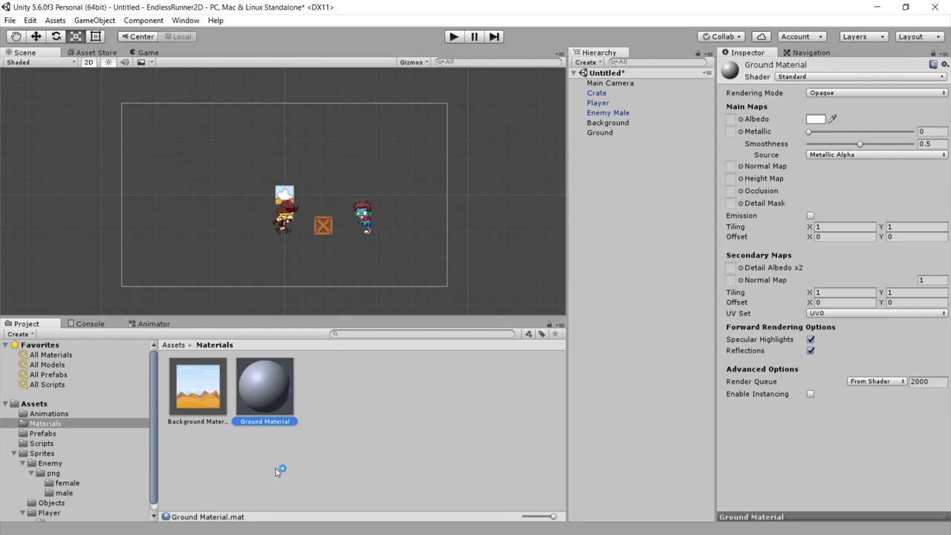
Give Ground Material the Mobile/Particles/Alpha Blended shader and the Foreground particle texture.
left_click(788, 79)
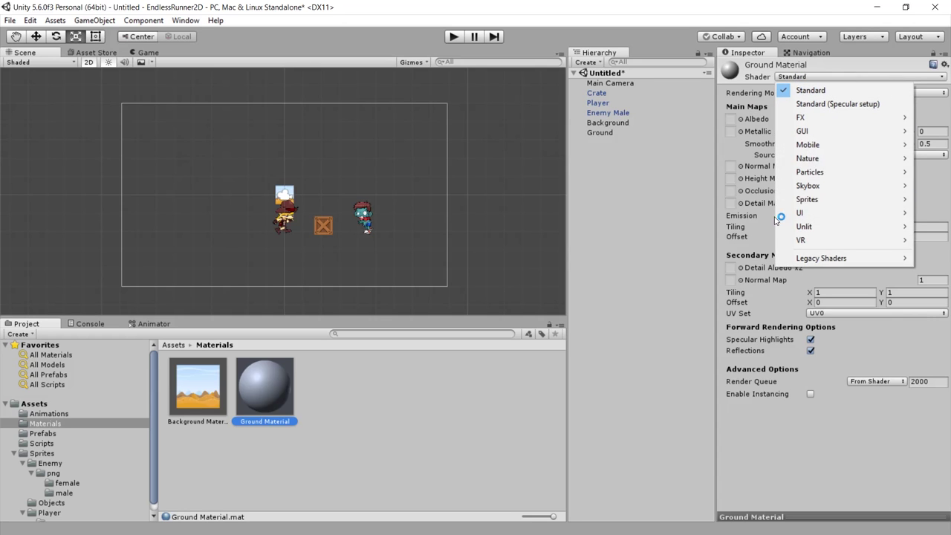
mouse_move(817, 146)
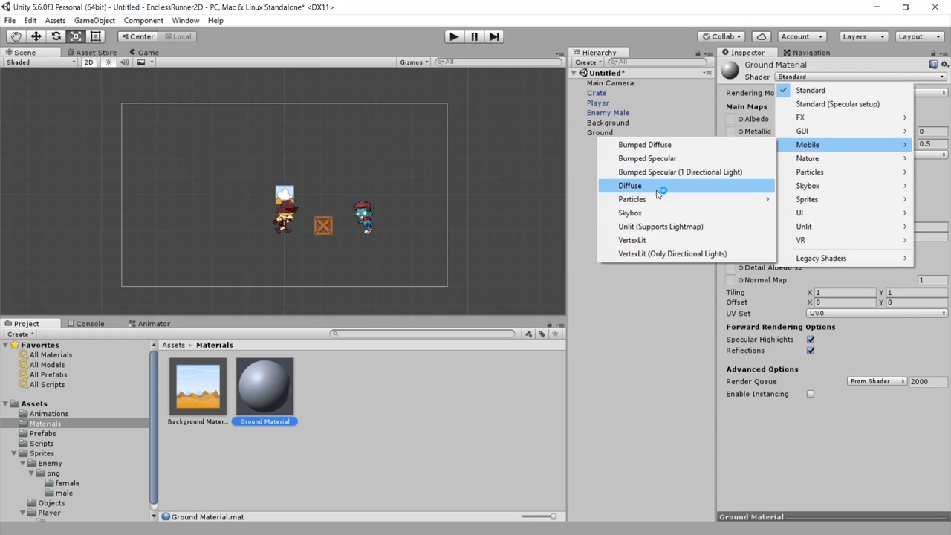
mouse_move(718, 199)
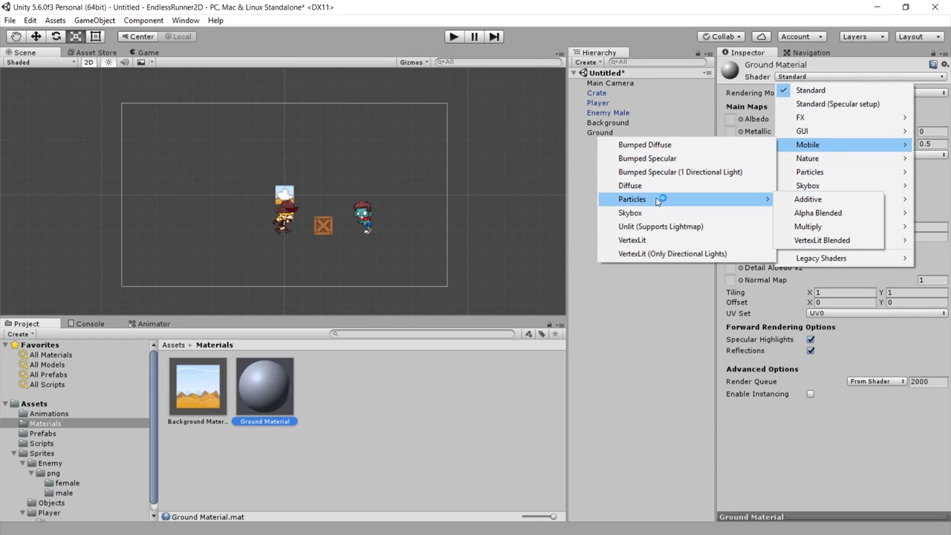
left_click(829, 214)
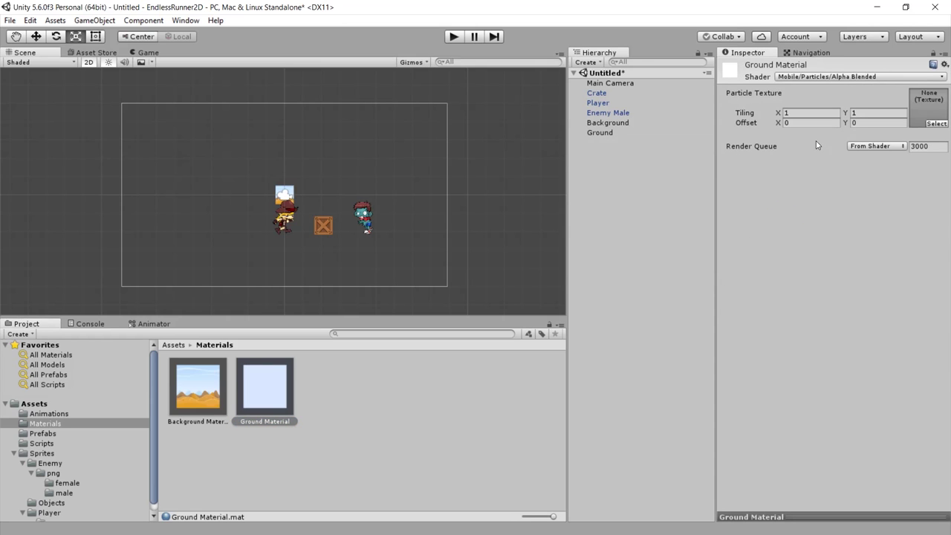
left_click(938, 125)
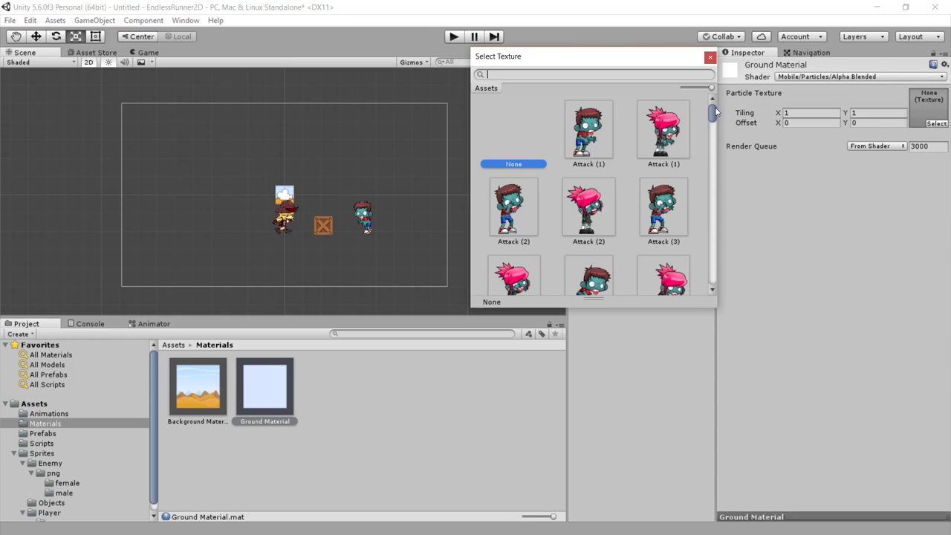
left_click_drag(713, 112, 722, 165)
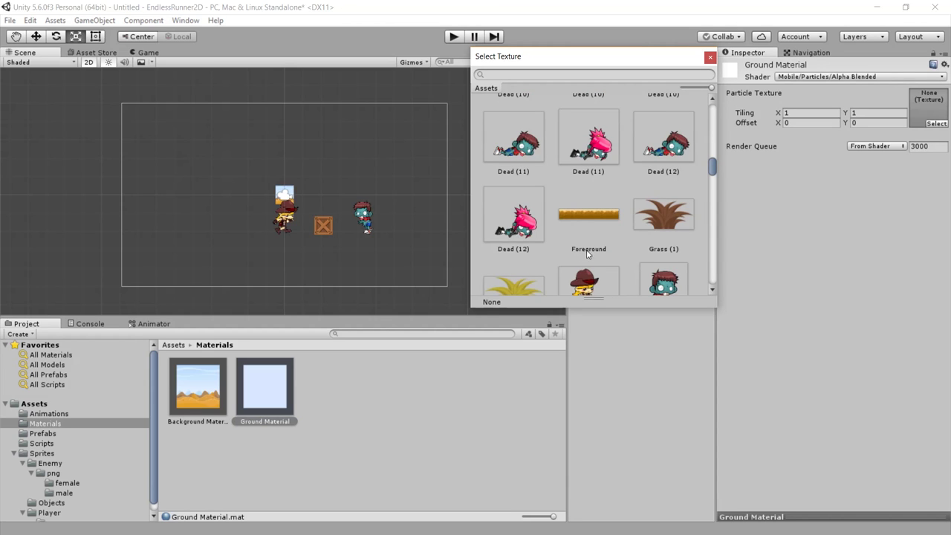
left_click(597, 216)
double_click(597, 215)
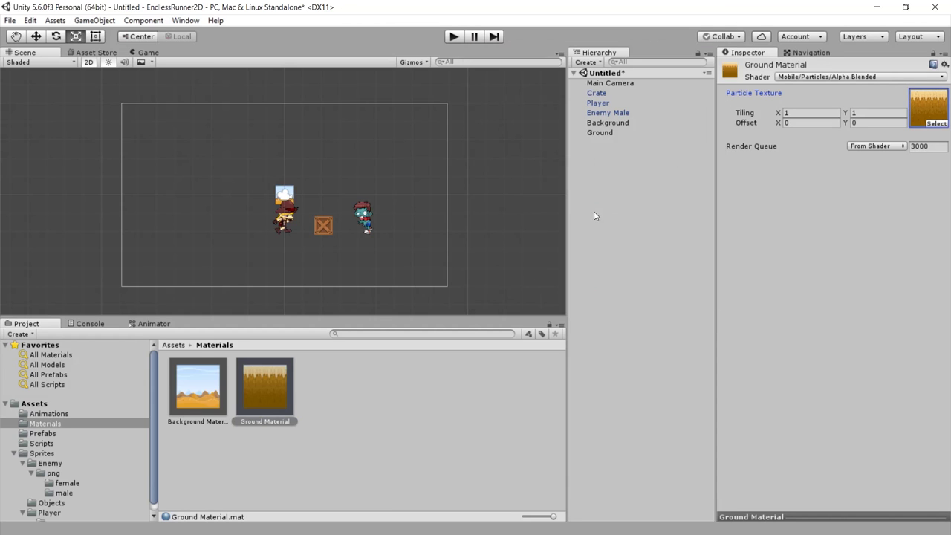
Move Ground down to Y -5.5, assign it Ground Material, and run a quick Play test.
left_click(605, 136)
key("e")
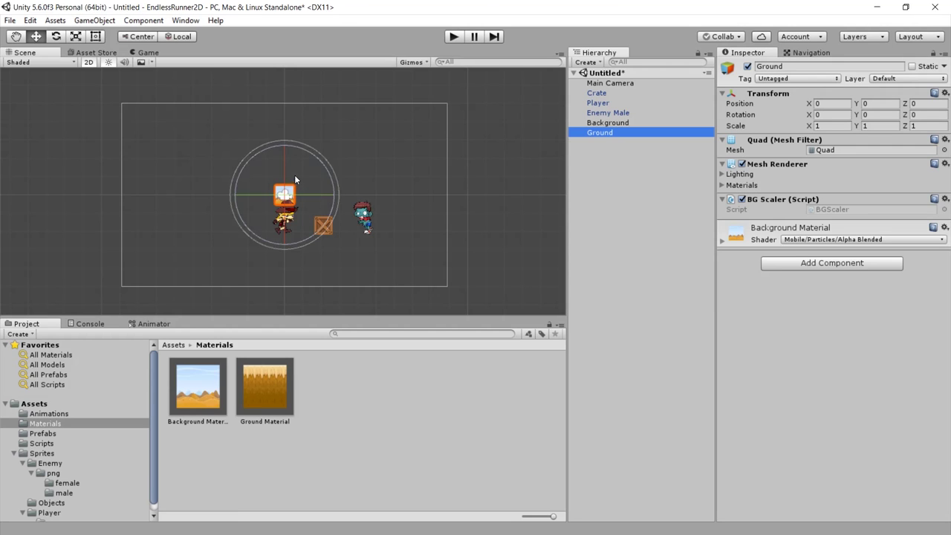
key("w")
left_click_drag(287, 161, 290, 249)
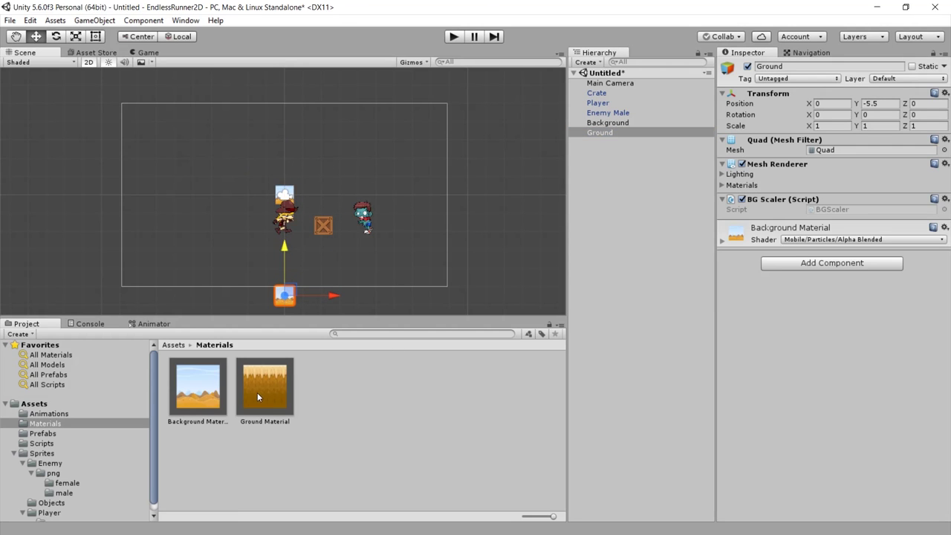
left_click_drag(259, 394, 781, 283)
key("ctrl+p")
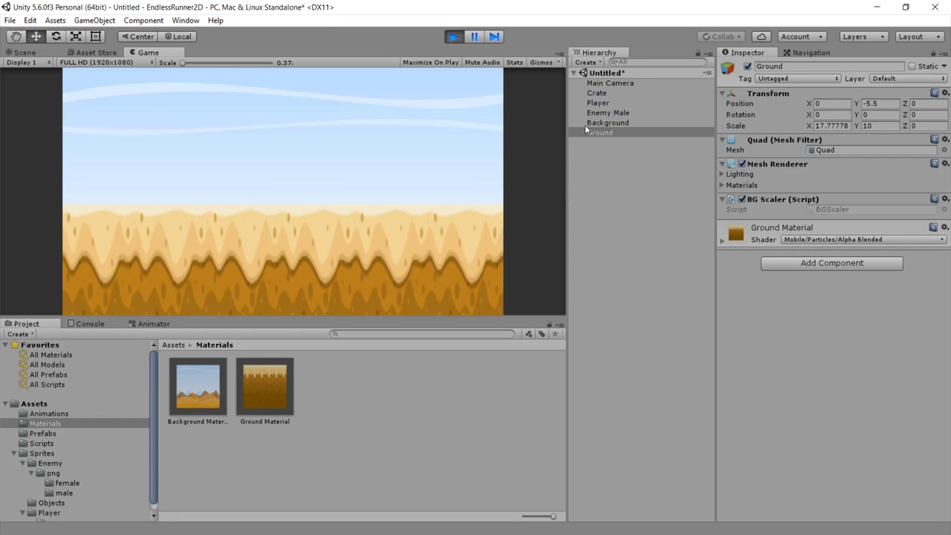
left_click(453, 37)
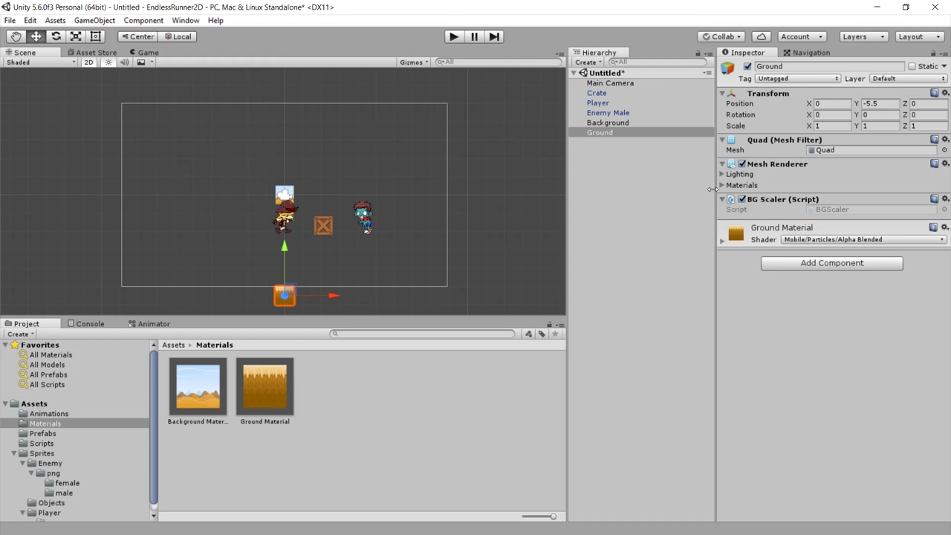
Add if (gameObject.name == "Background") { around the scaling code in BGScaler's Start().
double_click(773, 204)
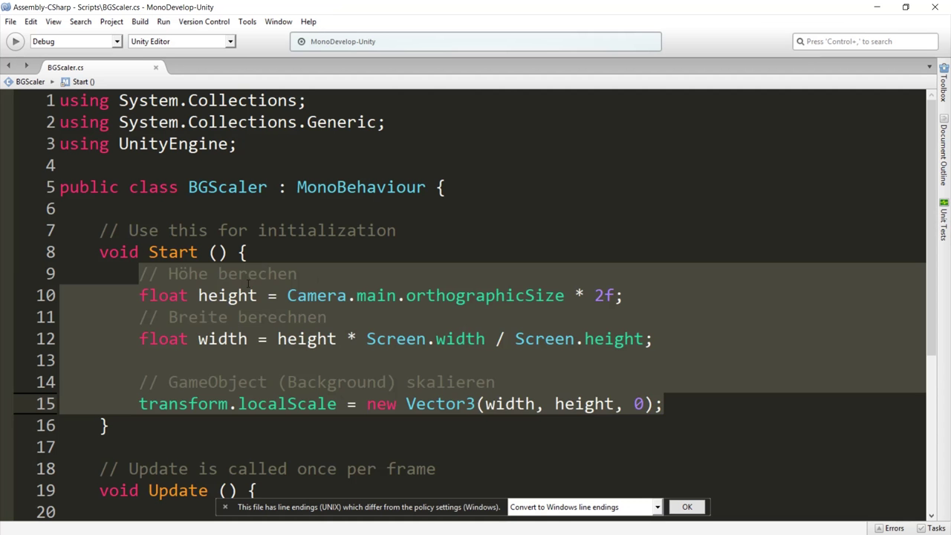
left_click(248, 276)
scroll(297, 293, "down", 3)
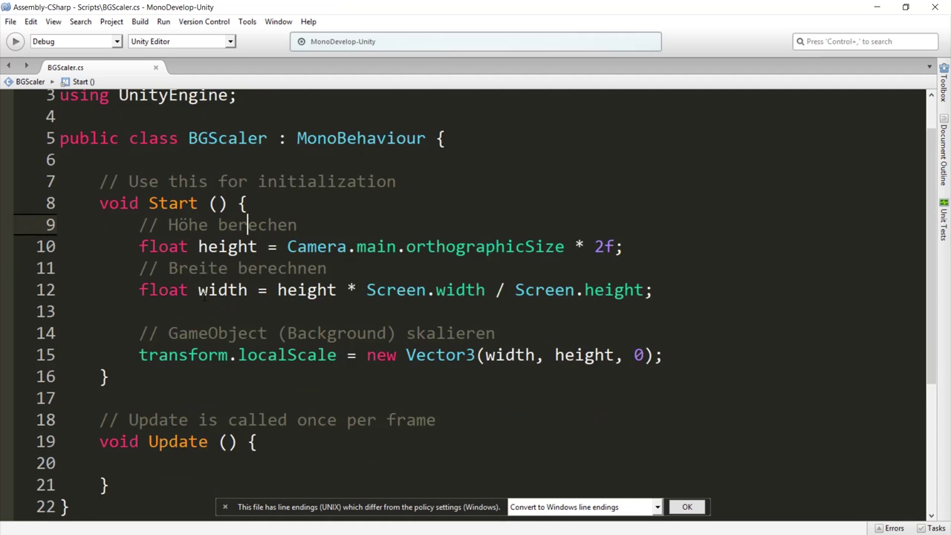
left_click(669, 256)
key("Return")
key("Return")
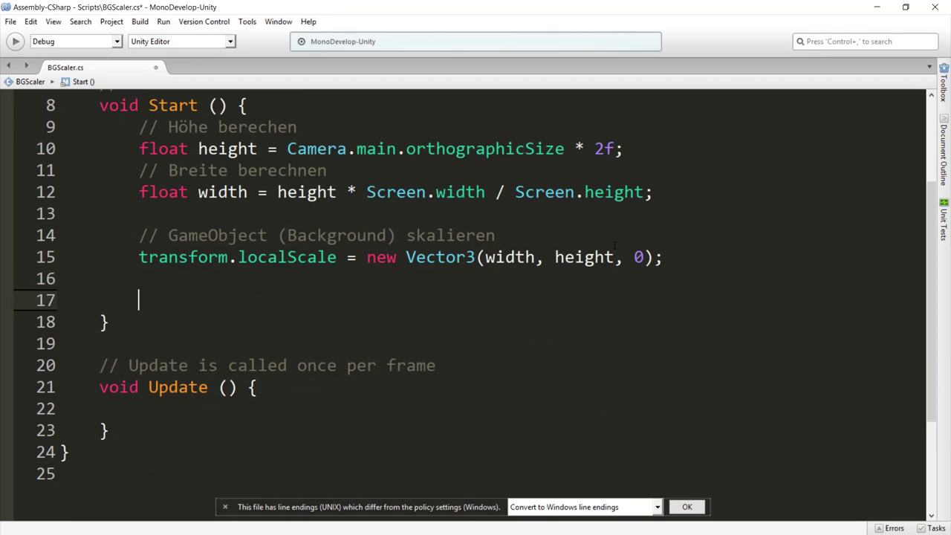
type("if")
type("(game")
key("Return")
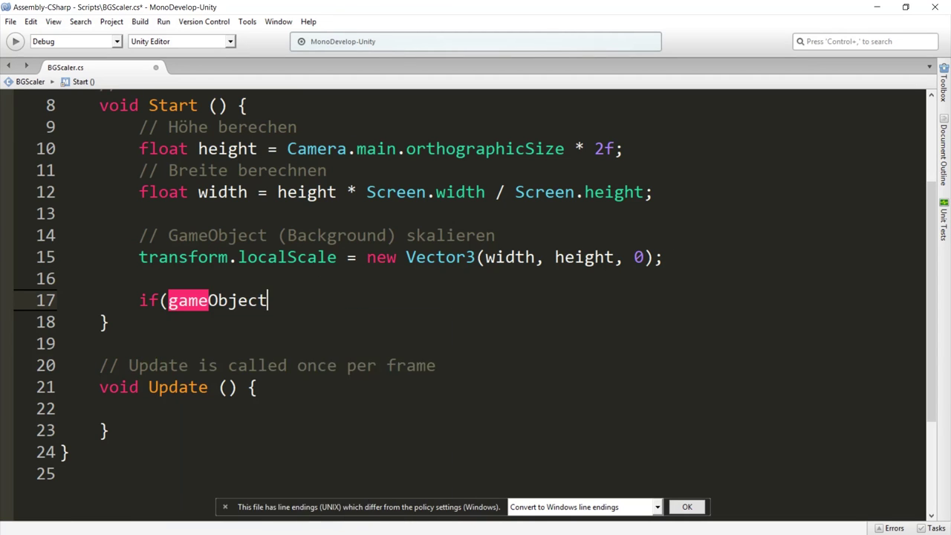
type(".name == \"Bac")
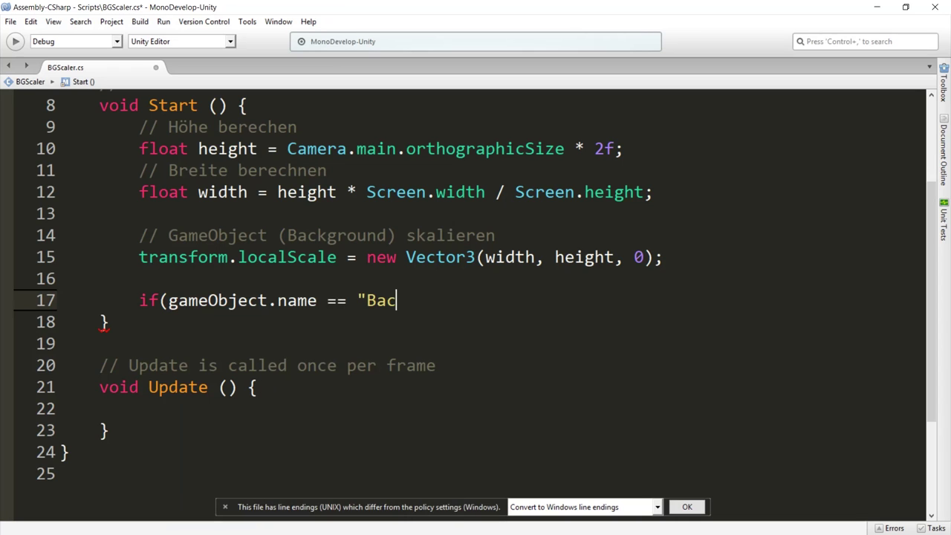
type("kground\")")
key("Return")
type("{")
key("Return")
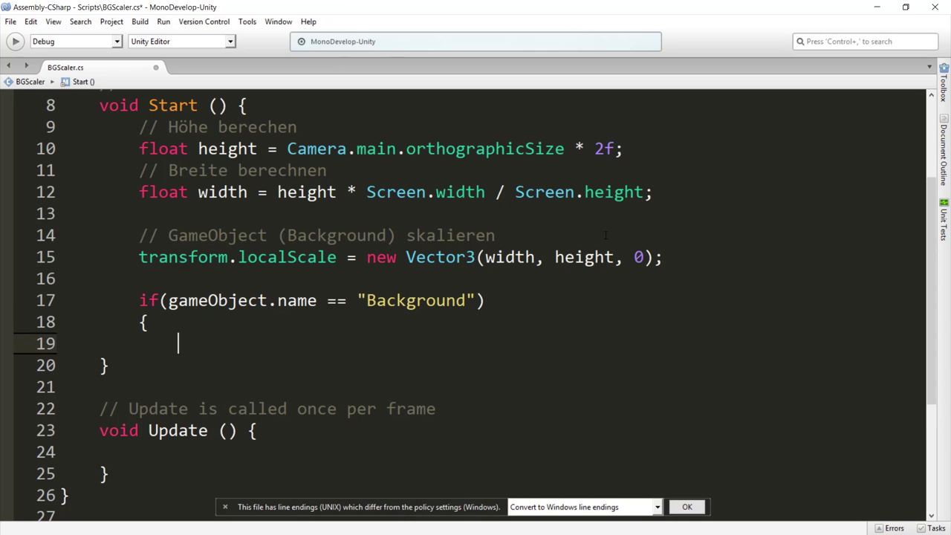
Add an else branch setting transform.localScale = new Vector3(width, 2, 0); and return to Unity.
left_click_drag(665, 257, 269, 218)
type("els")
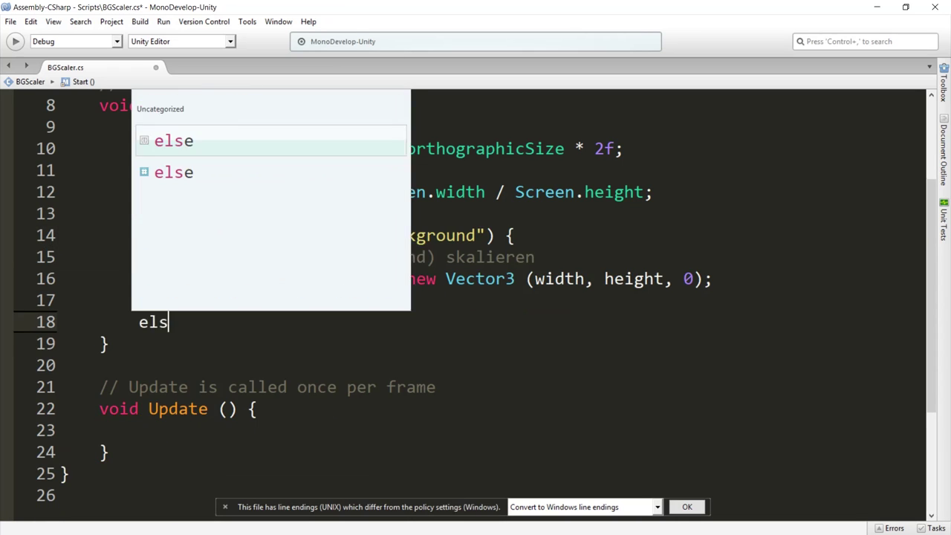
key("Return")
key("Return")
type("tran")
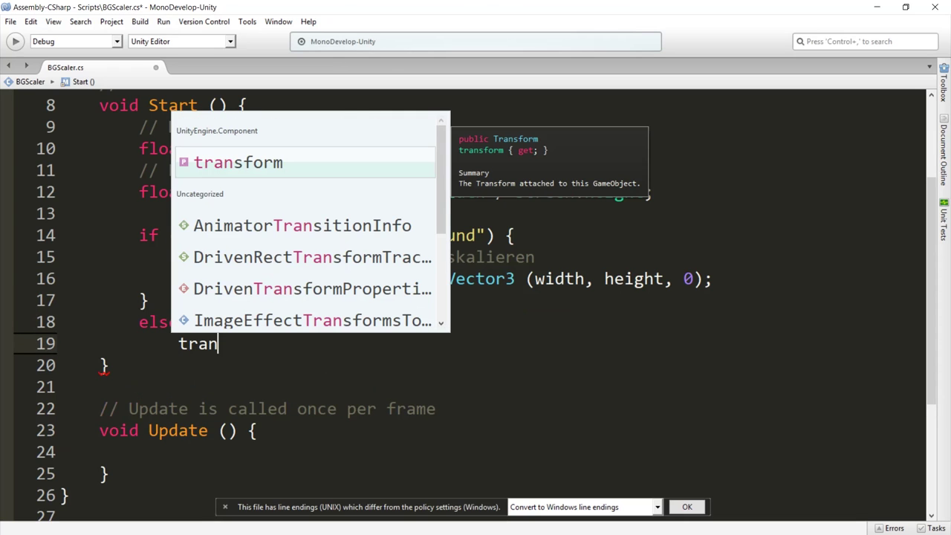
type("form.")
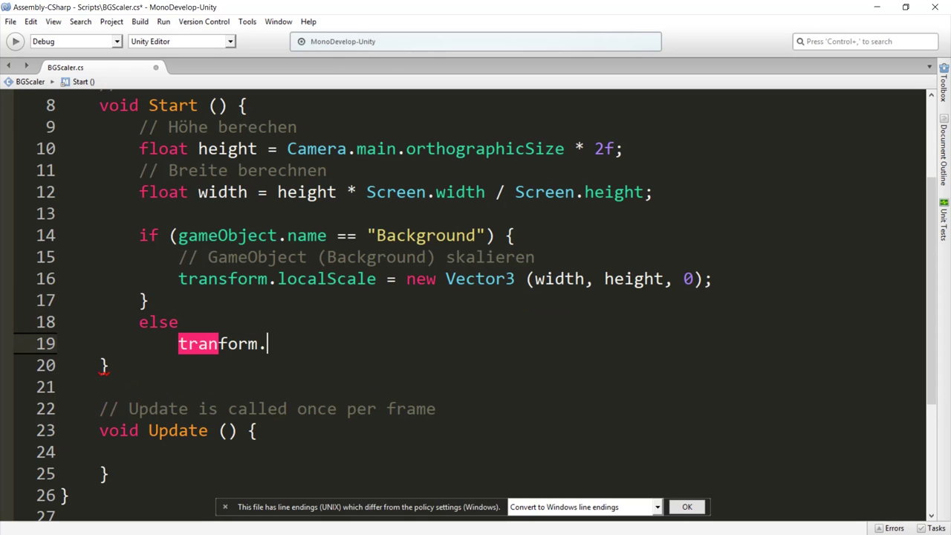
key("BackSpace")
key("BackSpace")
key("BackSpace")
key("BackSpace")
key("BackSpace")
type("sf")
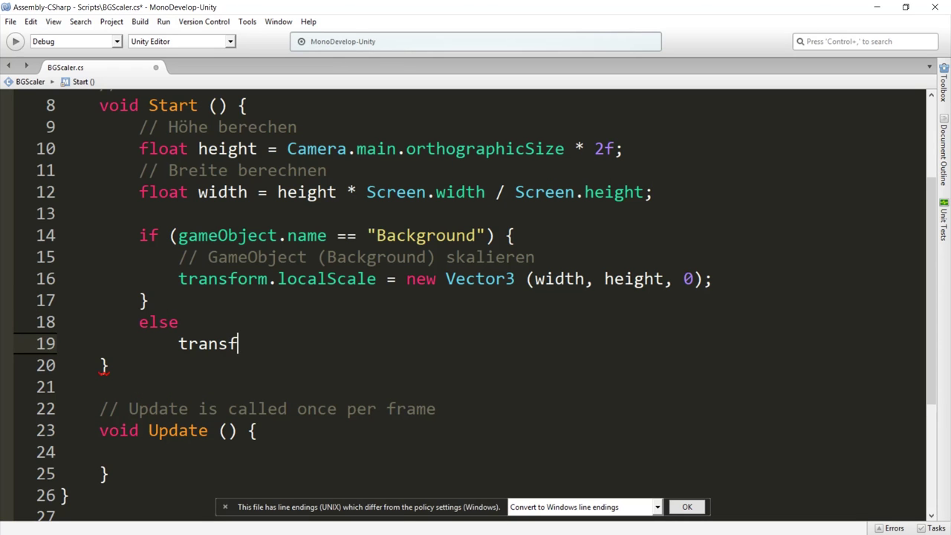
type("rom.lo")
key("BackSpace")
key("BackSpace")
key("BackSpace")
key("BackSpace")
key("BackSpace")
key("BackSpace")
type("orm.lo")
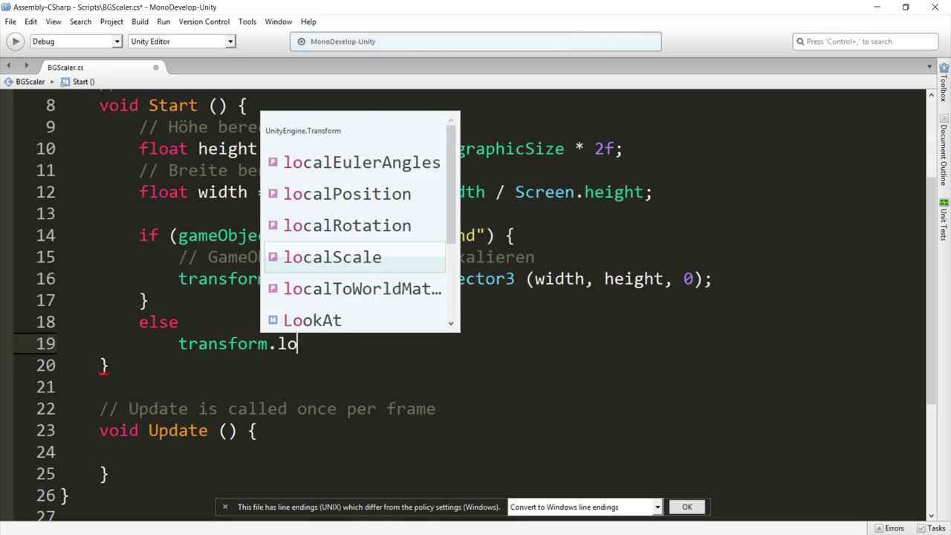
type("cal")
key("Return")
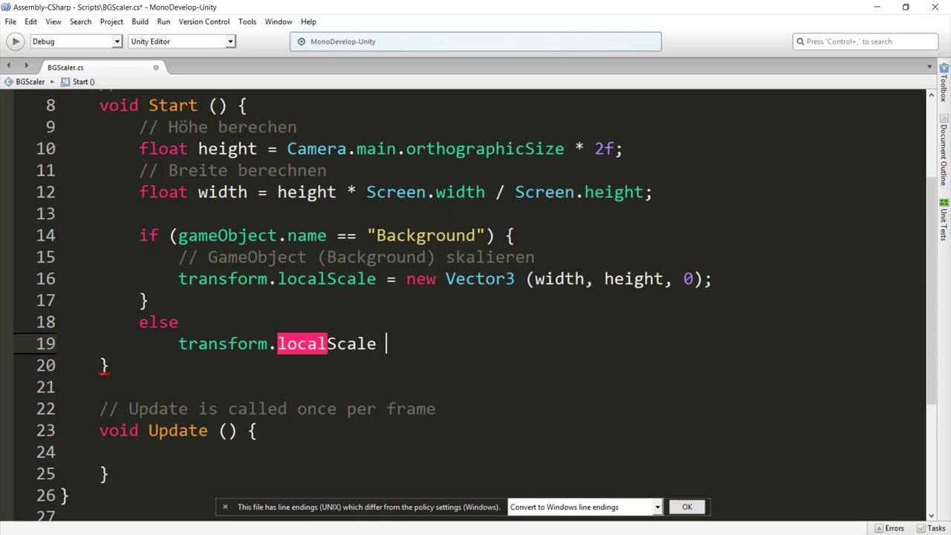
type("= new Vector")
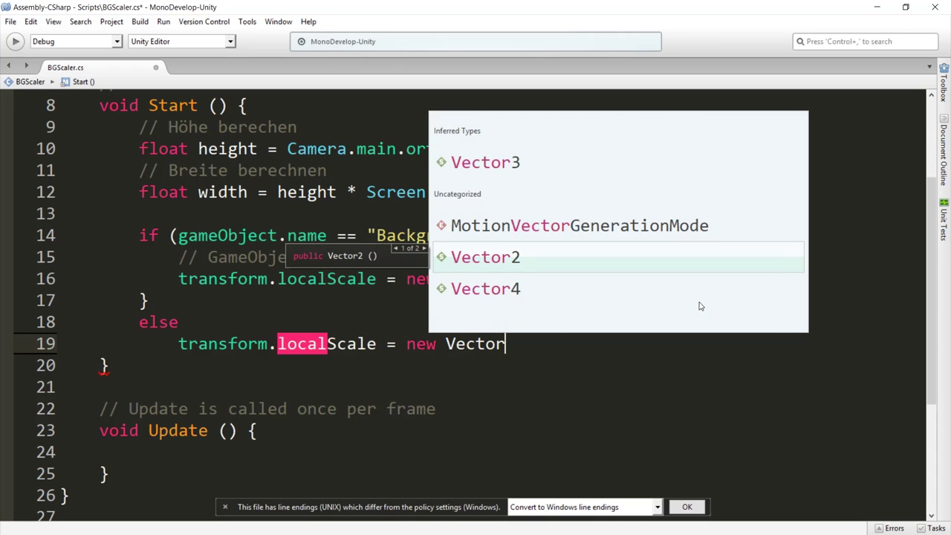
key("Up")
key("Up")
key("Return")
type("(")
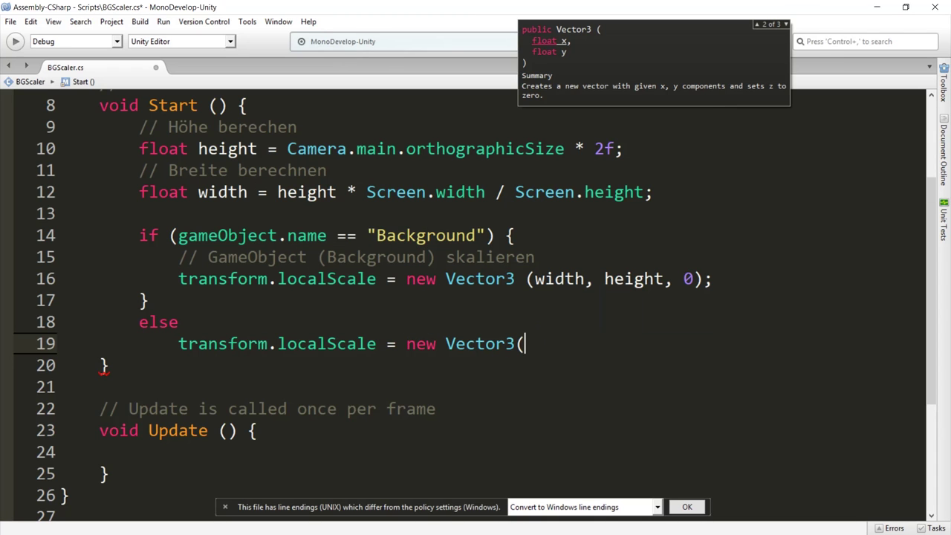
type("wid")
key("BackSpace")
type("idth, ")
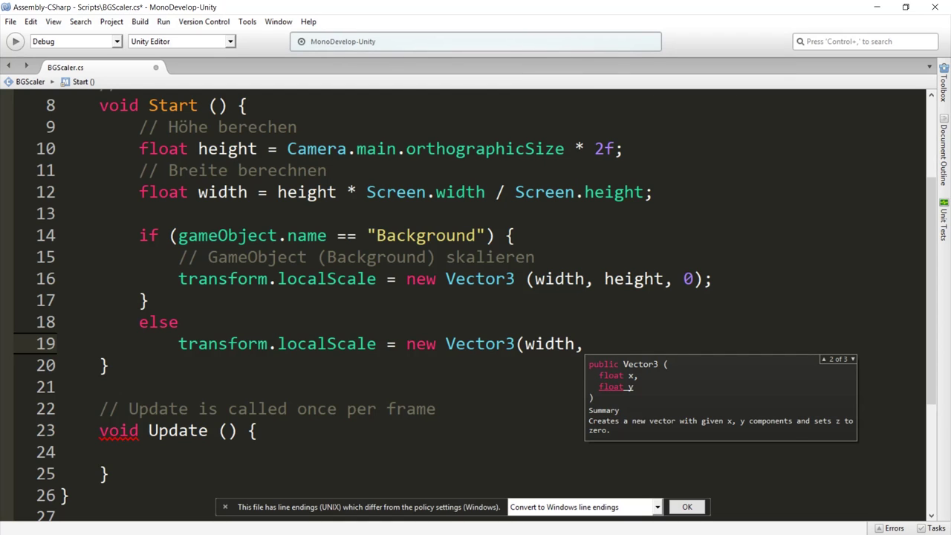
type("2, ")
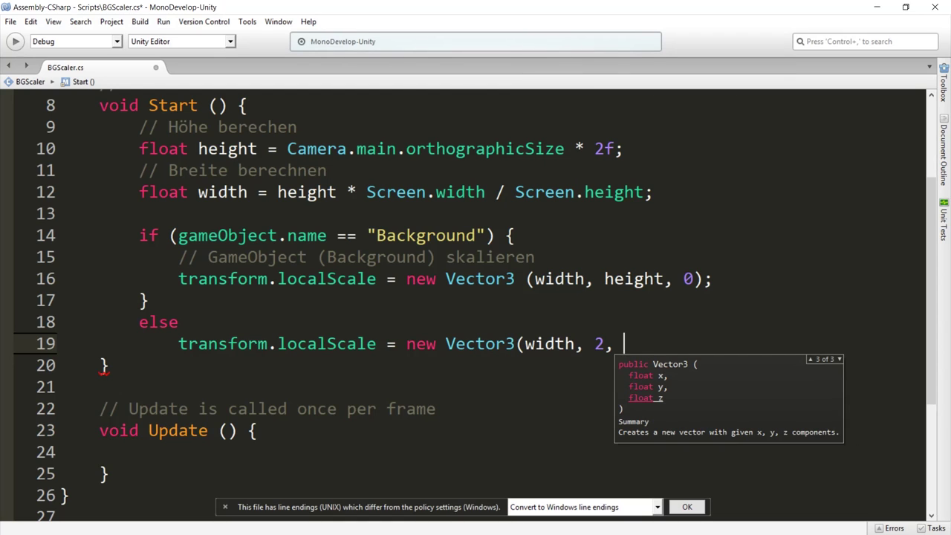
type("0);")
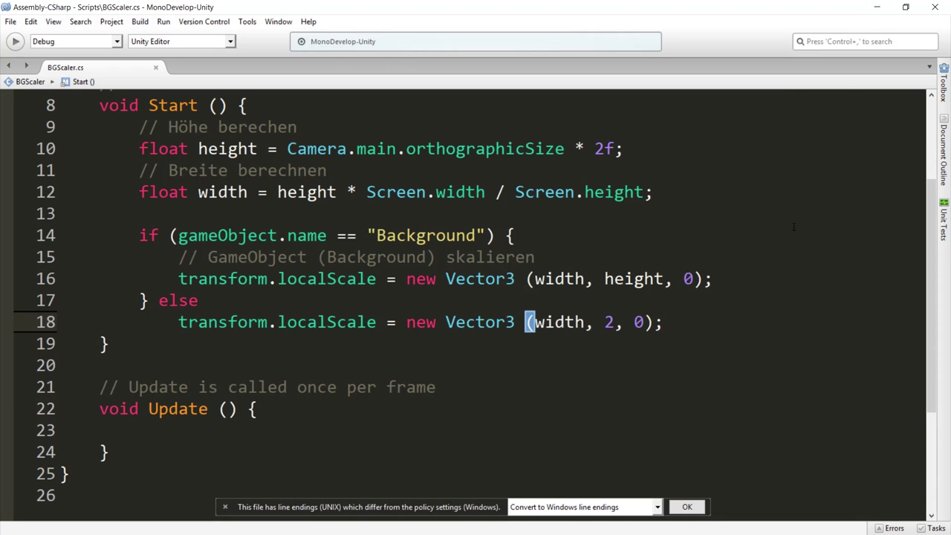
left_click(877, 7)
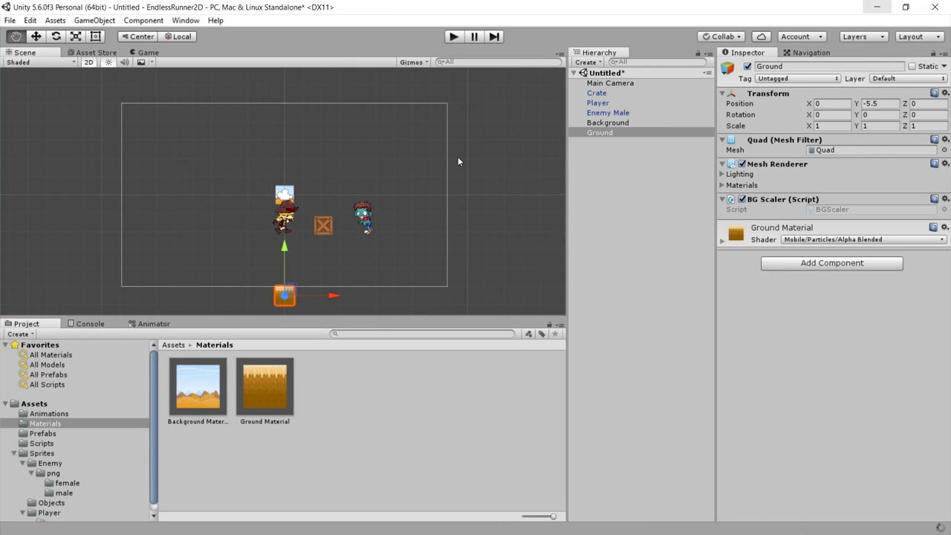
Play-test, nudge Ground down to Y -5.47, and play-test again to check it spans the bottom.
left_click(455, 37)
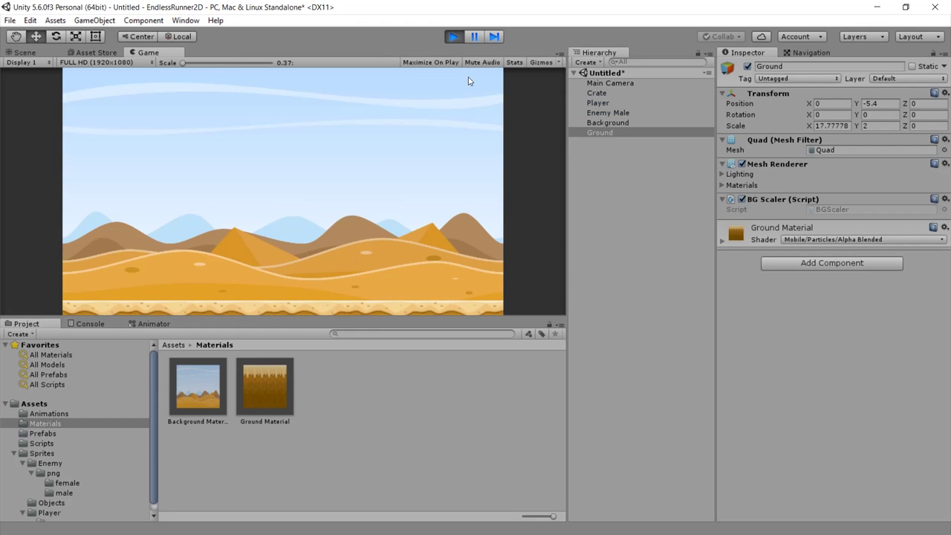
left_click(458, 37)
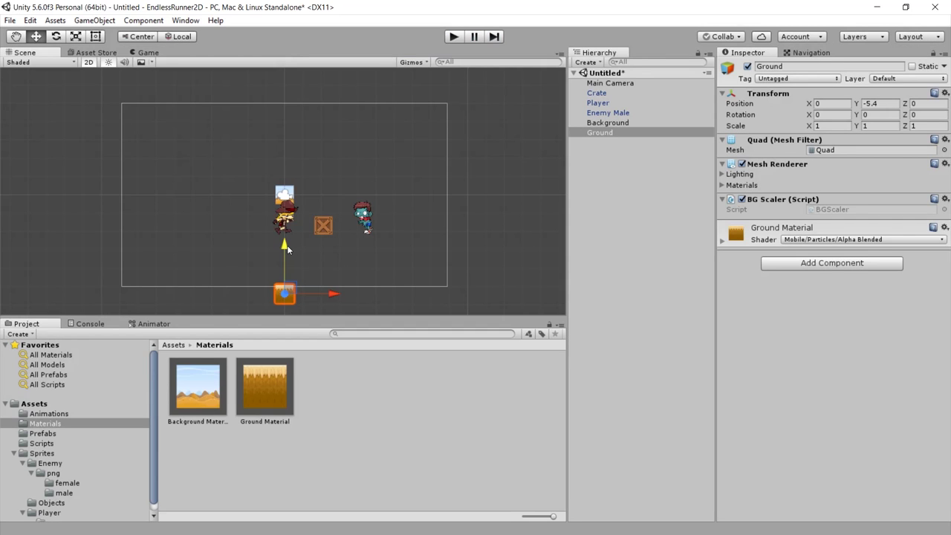
left_click_drag(288, 250, 289, 251)
key("ctrl+p")
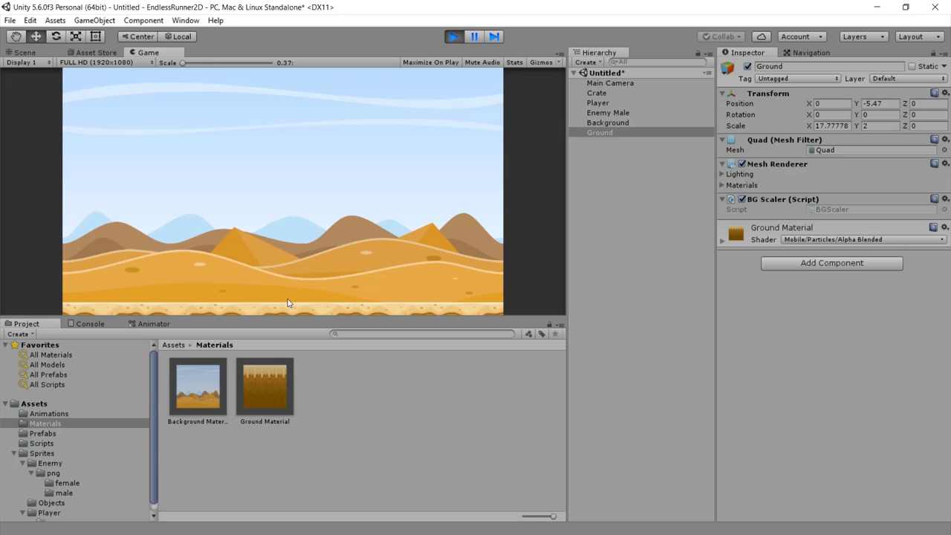
left_click(452, 37)
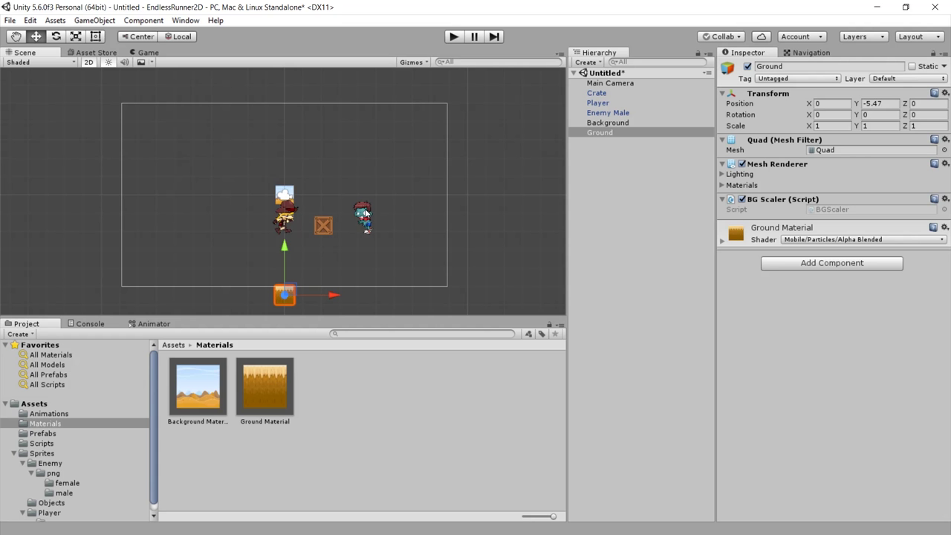
Save the scene as 'Level 01' in a newly created Assets/Scenes folder.
left_click(10, 20)
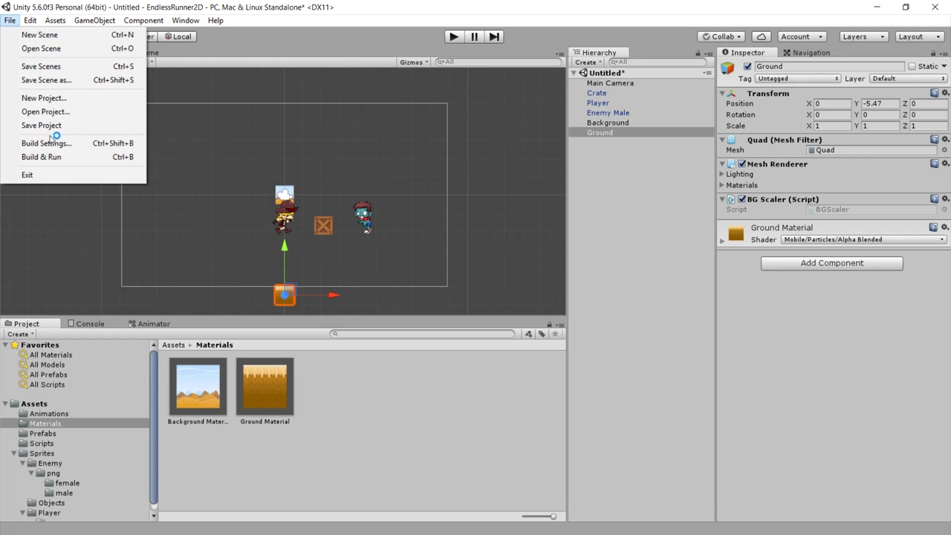
left_click(44, 82)
right_click(281, 229)
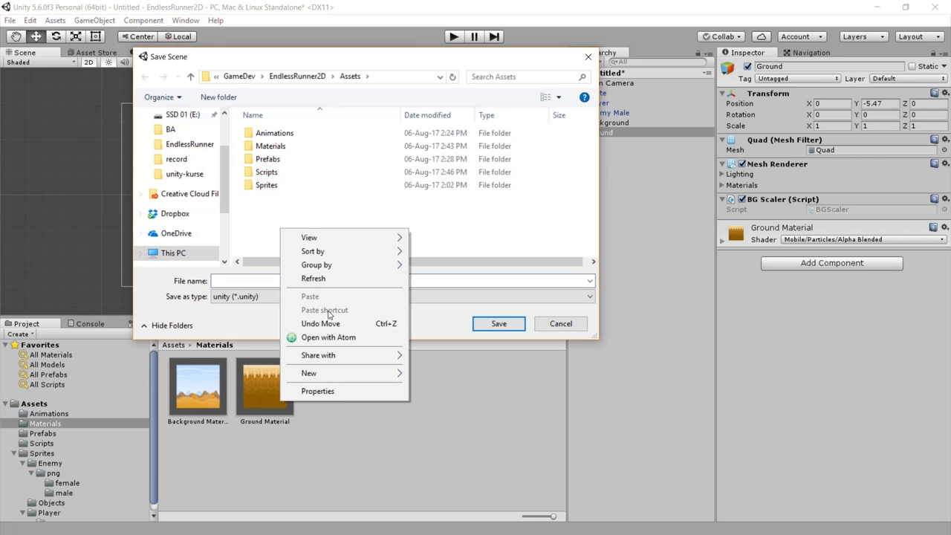
mouse_move(307, 371)
left_click(416, 374)
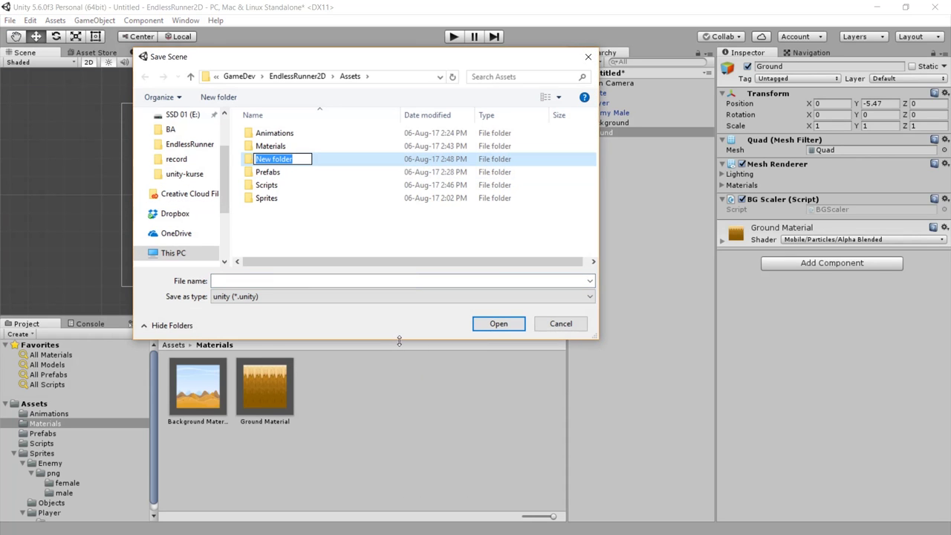
type("Scenes")
key("Return")
key("Return")
type("Level 01")
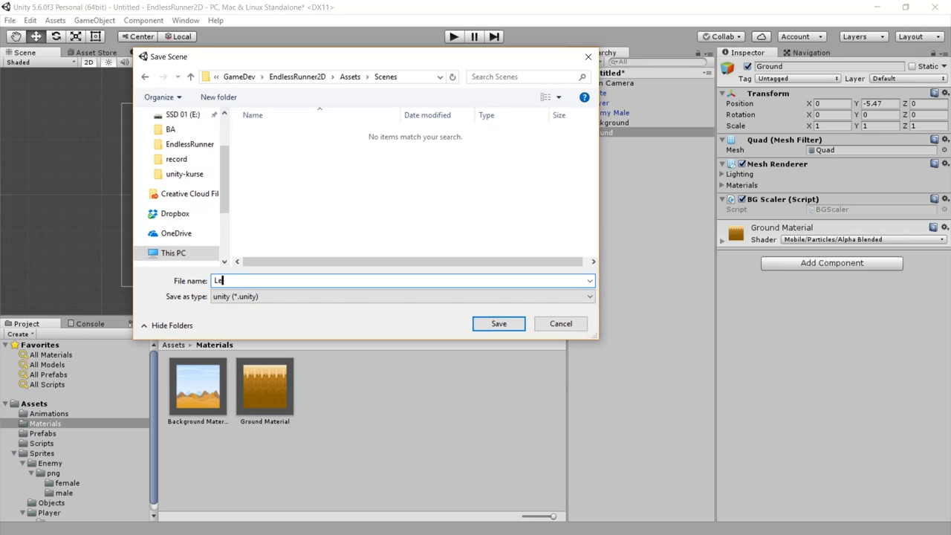
key("Return")
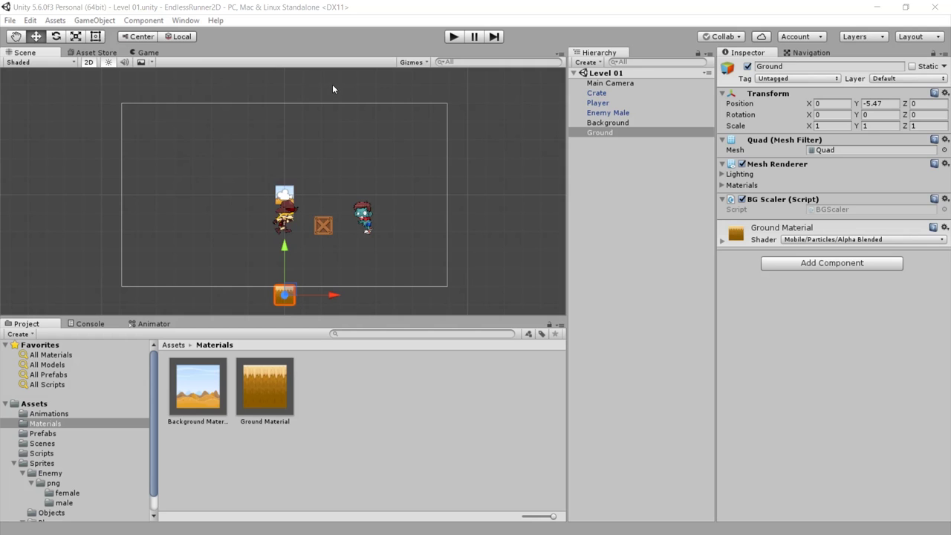
left_click(454, 37)
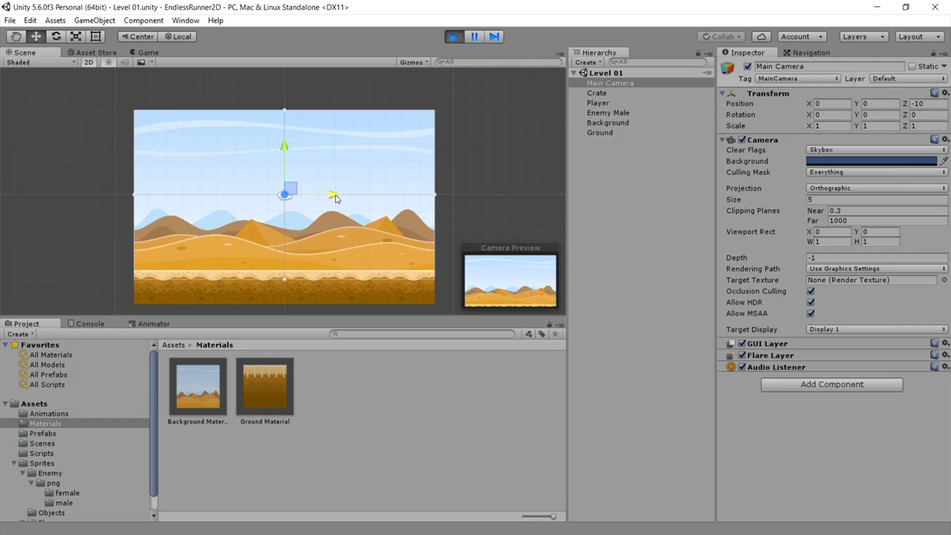
left_click_drag(334, 197, 559, 182)
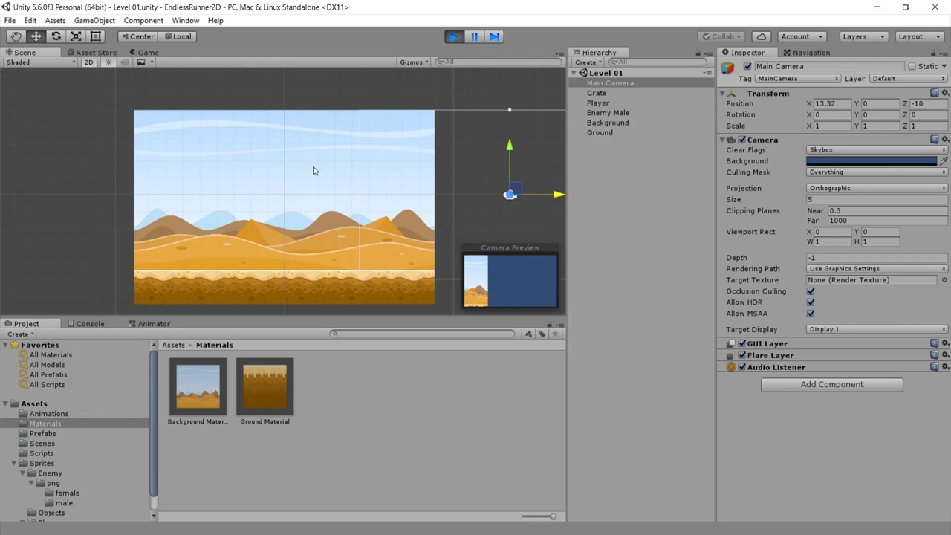
key("ctrl+p")
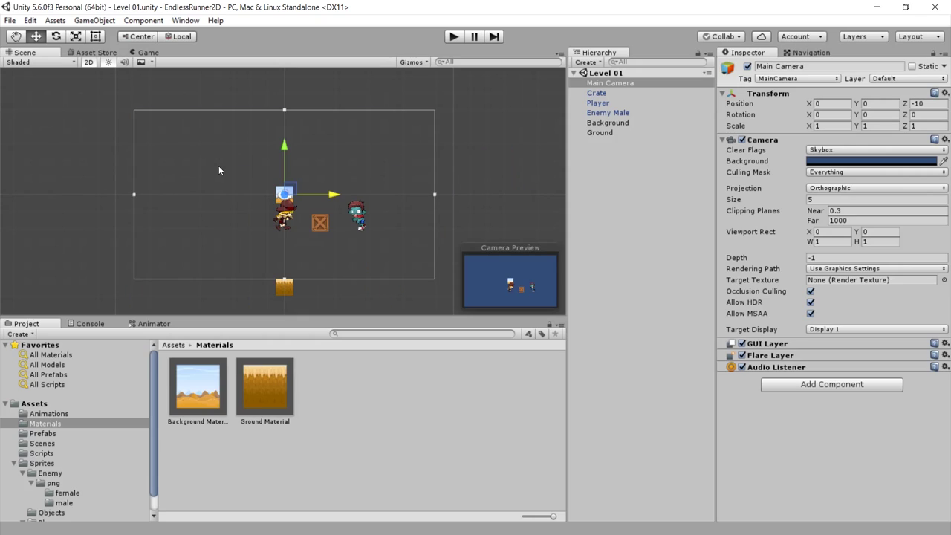
Create a C# script named BGLooper in Assets/Scripts and open it in MonoDevelop.
left_click(52, 455)
right_click(265, 395)
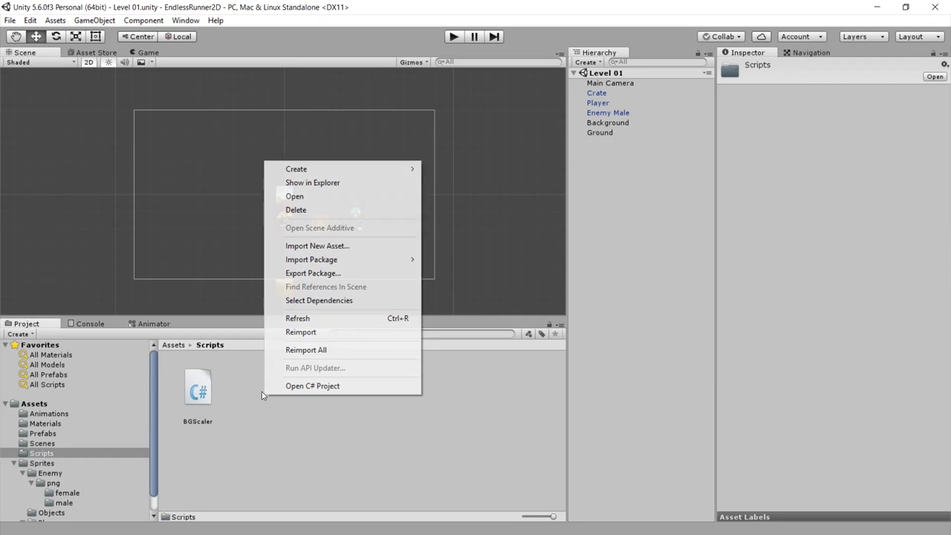
mouse_move(379, 169)
left_click(471, 188)
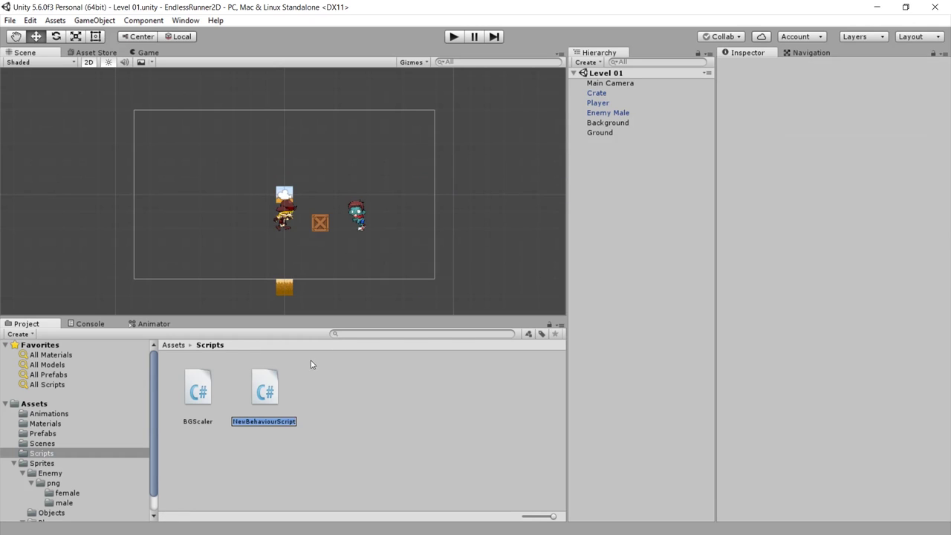
type("BG")
type("Looper")
key("Return")
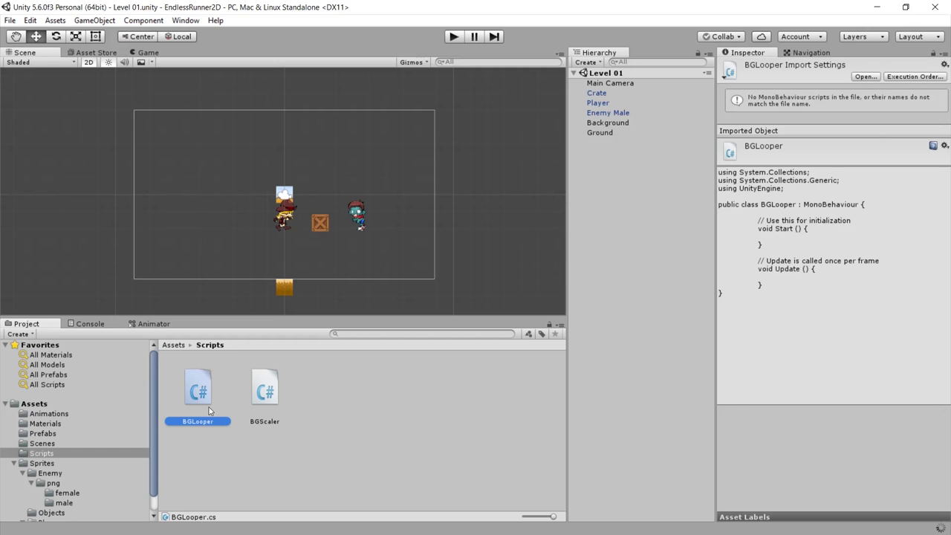
double_click(210, 406)
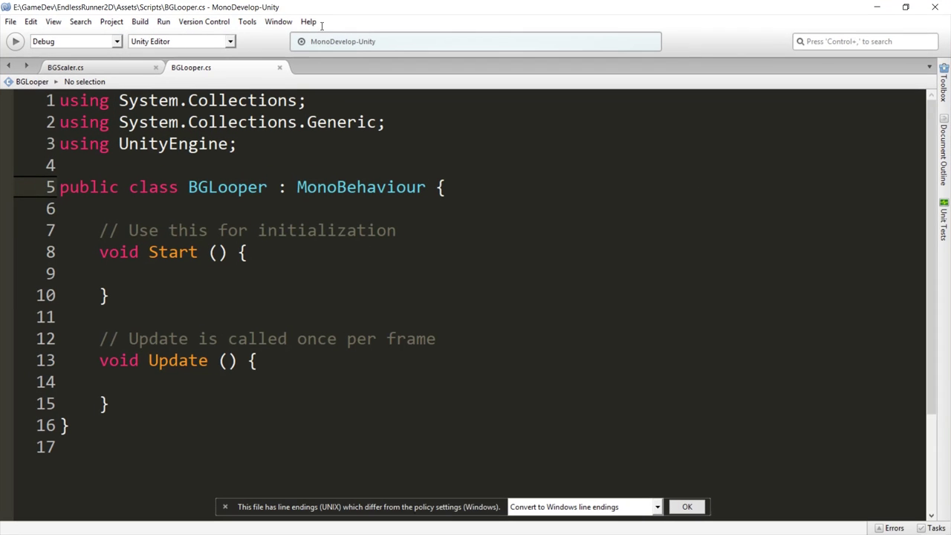
Add the field 'public float speed = 0.1f;' at the top of the BGLooper class.
left_click(156, 289)
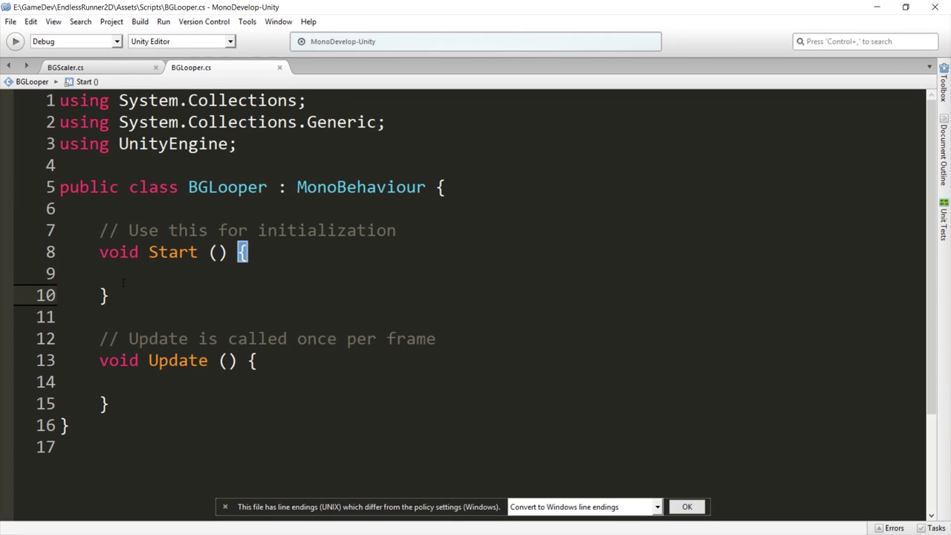
left_click(454, 187)
key("Return")
key("Return")
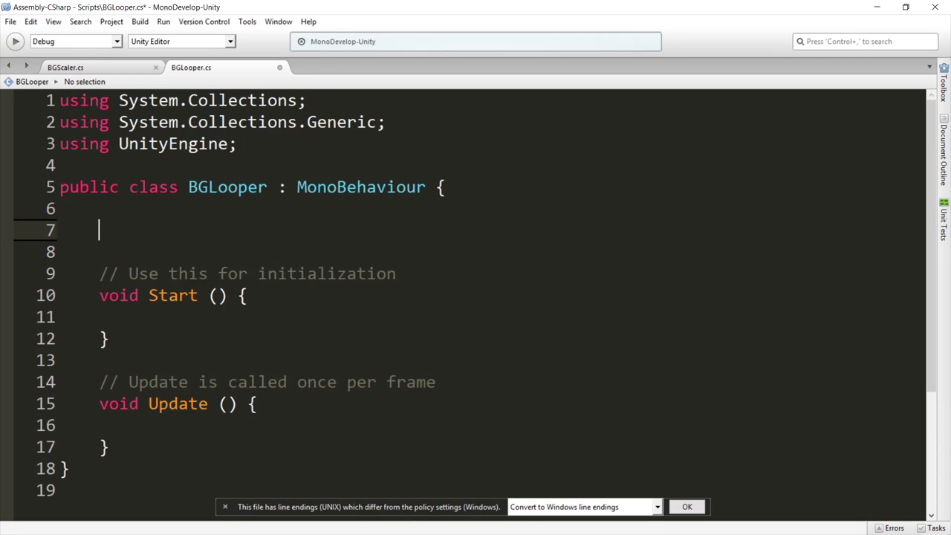
type("public float speed ")
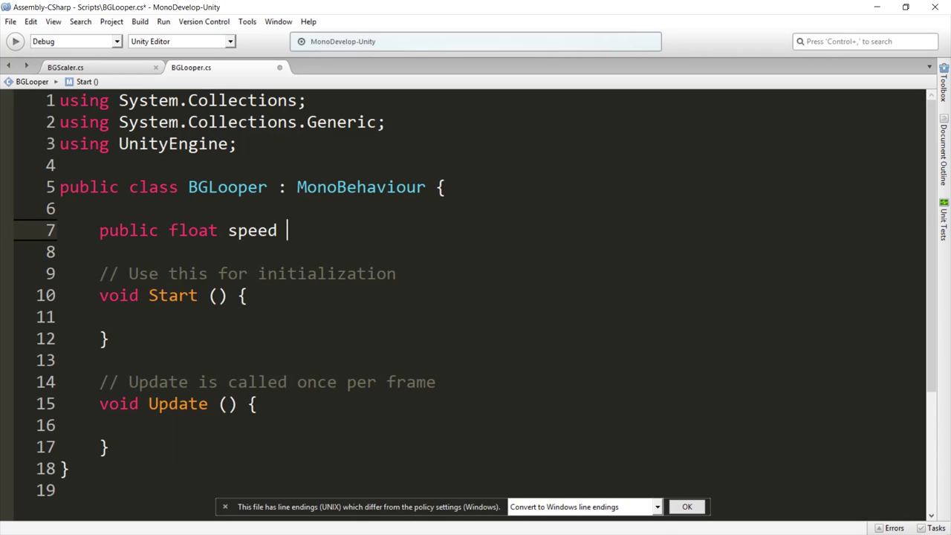
type("= 0")
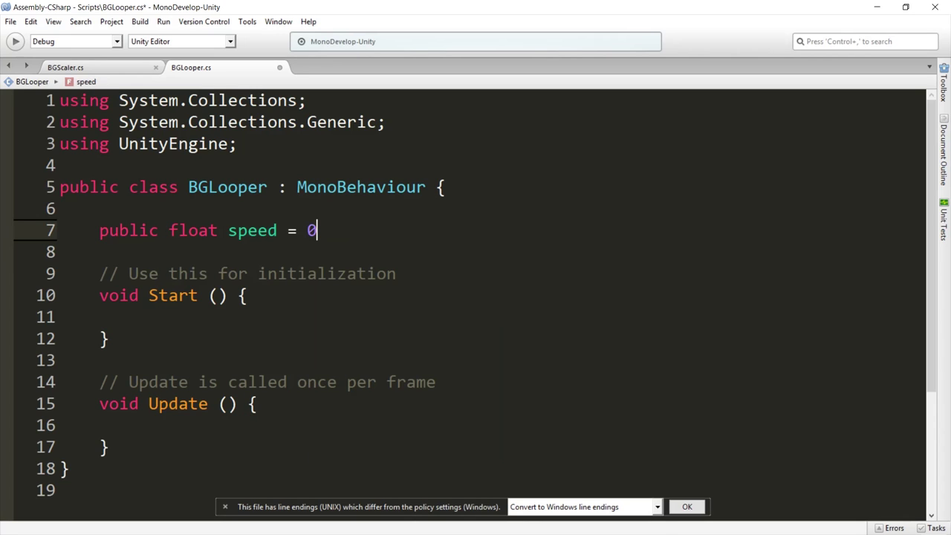
type(".1f;")
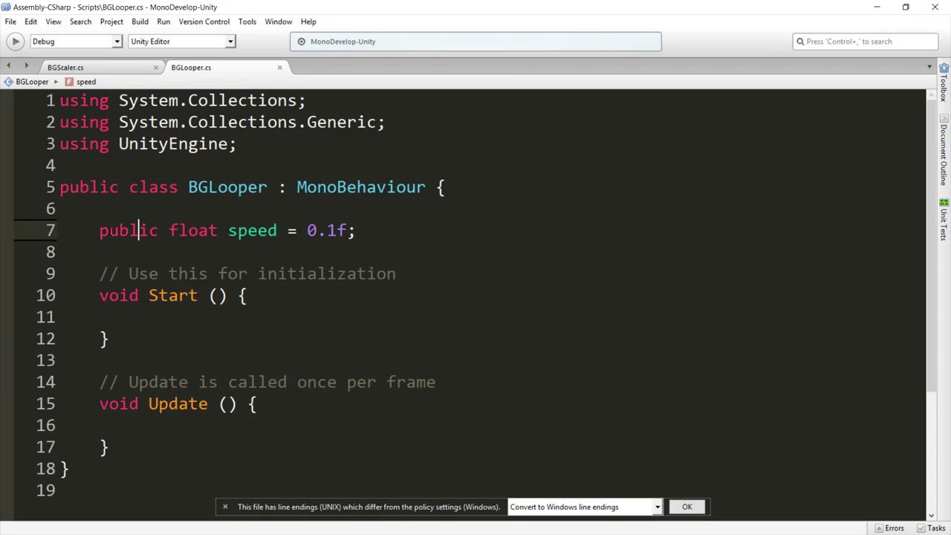
Below the speed field, declare 'private Material mat;'.
mouse_move(99, 231)
left_mouse_down()
mouse_move(357, 231)
mouse_move(99, 230)
left_mouse_up()
left_click(100, 231)
key("End")
key("Return")
key("Return")
type("priva")
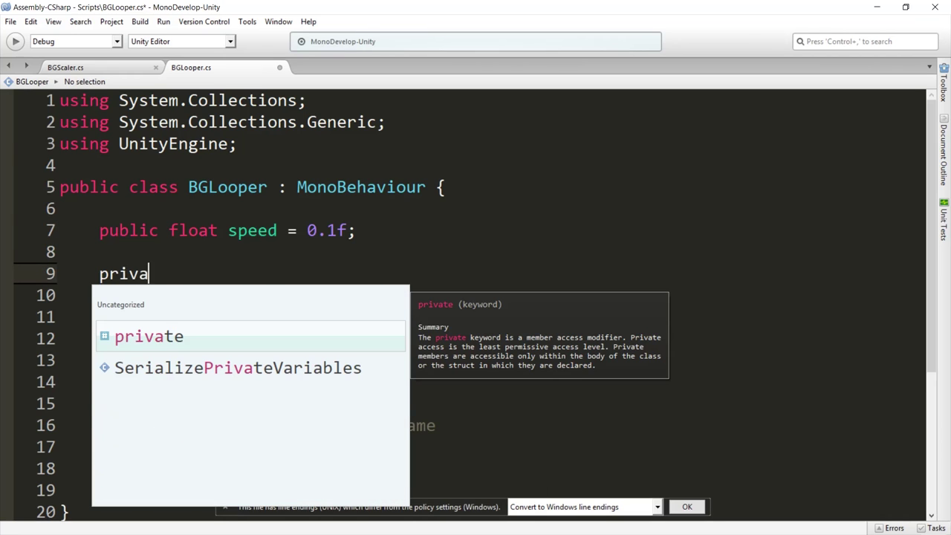
type("te Maet")
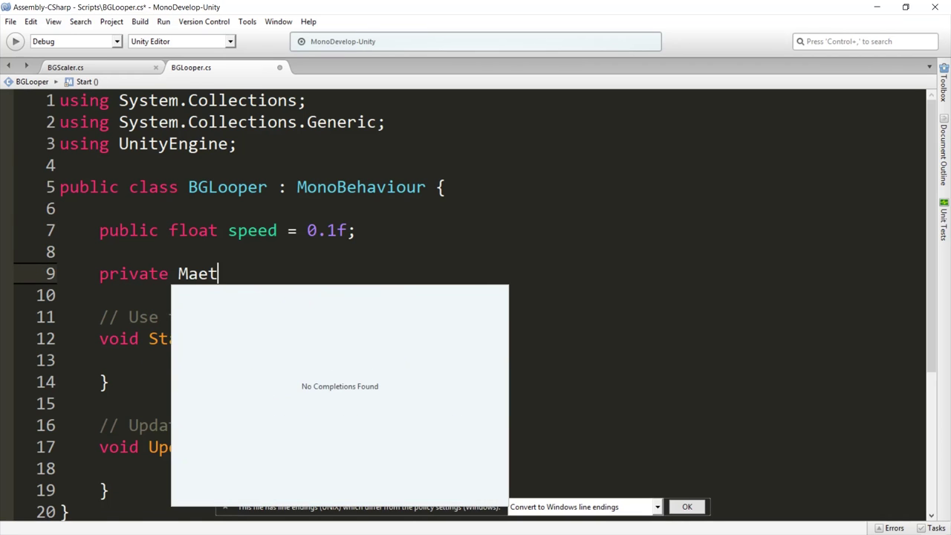
key("BackSpace")
key("BackSpace")
type("terial mat;")
key("Return")
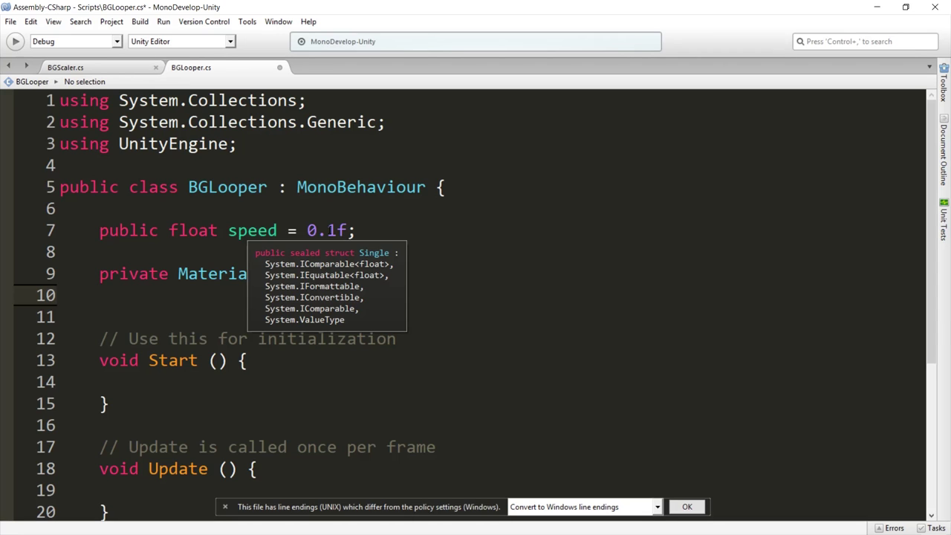
Add 'private Vector2 offset = Vector2.zero;' and return to Unity.
type("priva")
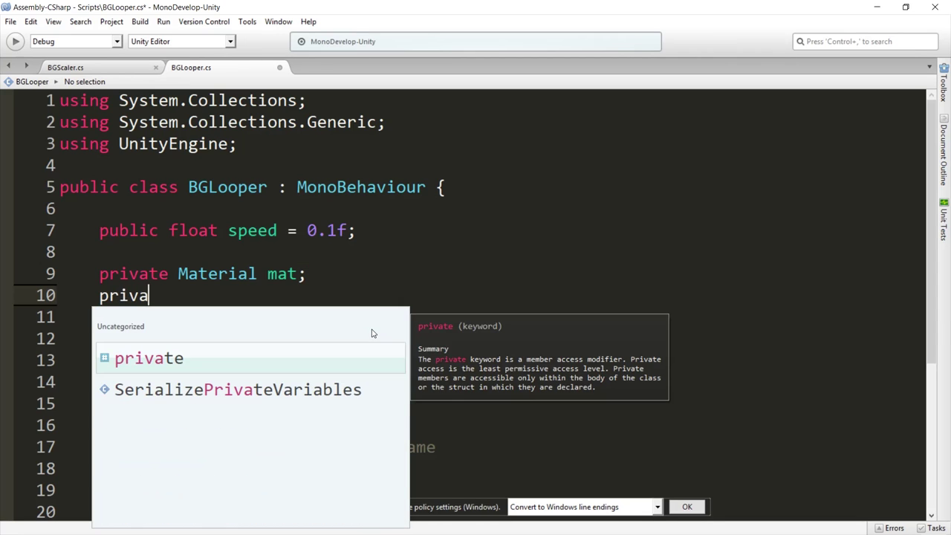
type("te Vec")
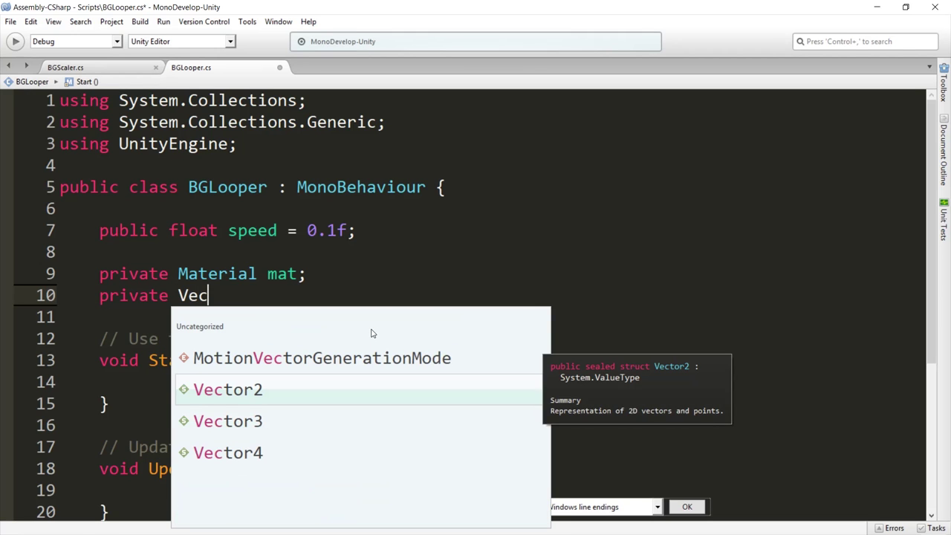
type("tor2 offs")
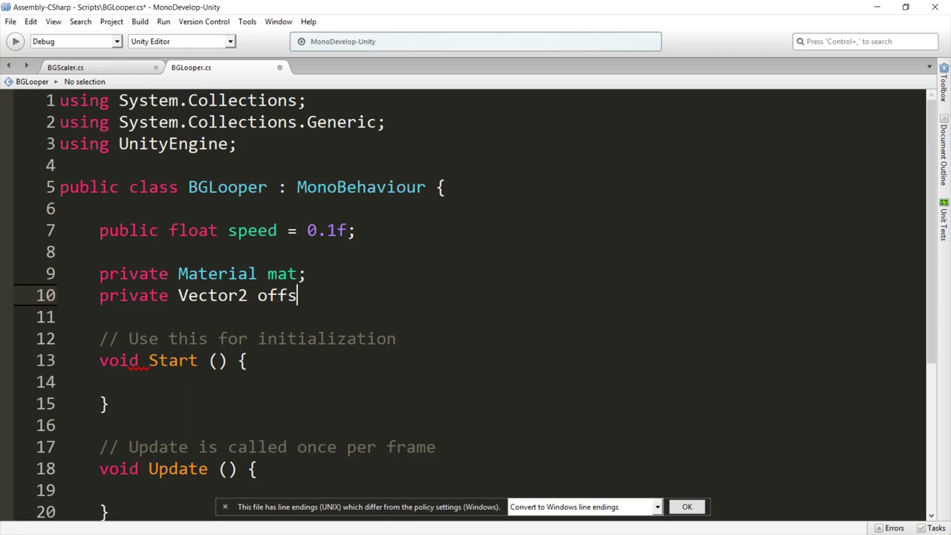
type("et = Vec")
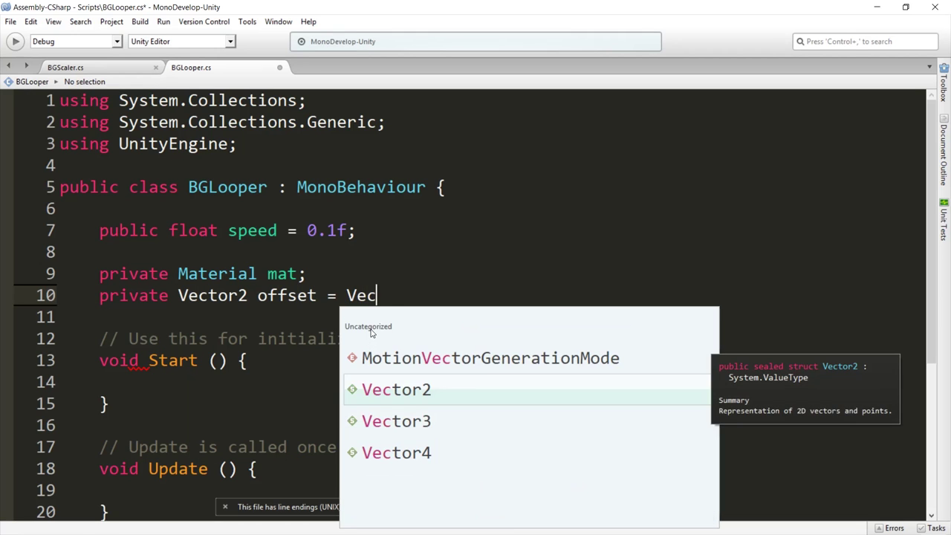
type("tor2.zero")
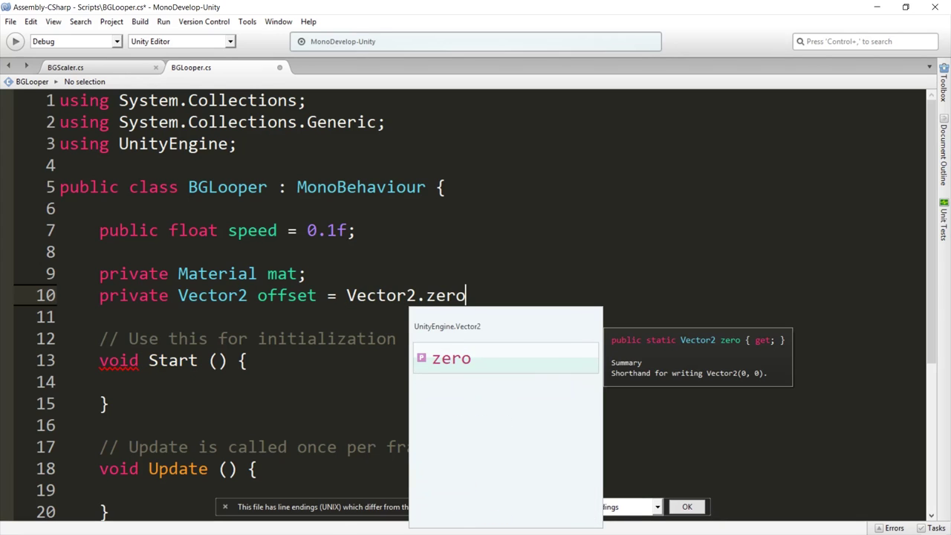
type(";")
key("Down")
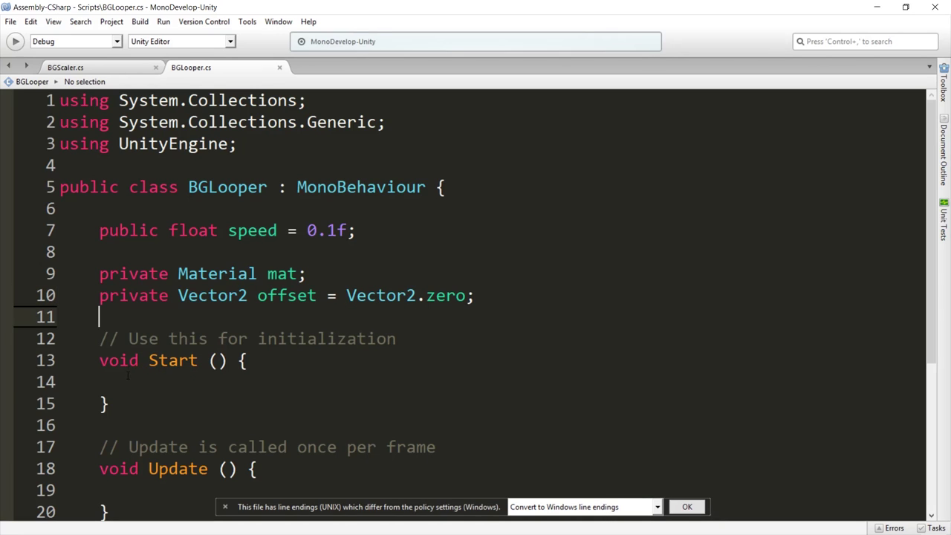
left_click(123, 382)
left_click(353, 277)
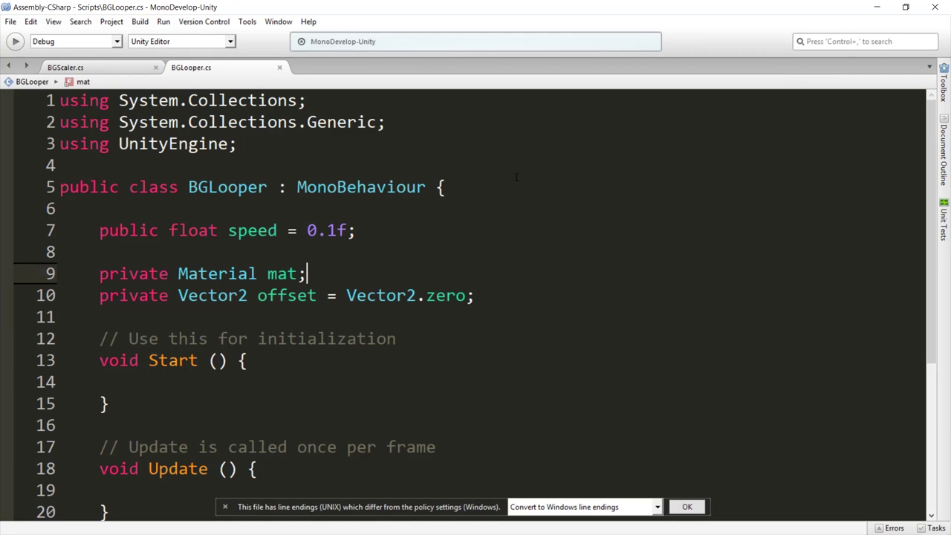
left_click(877, 7)
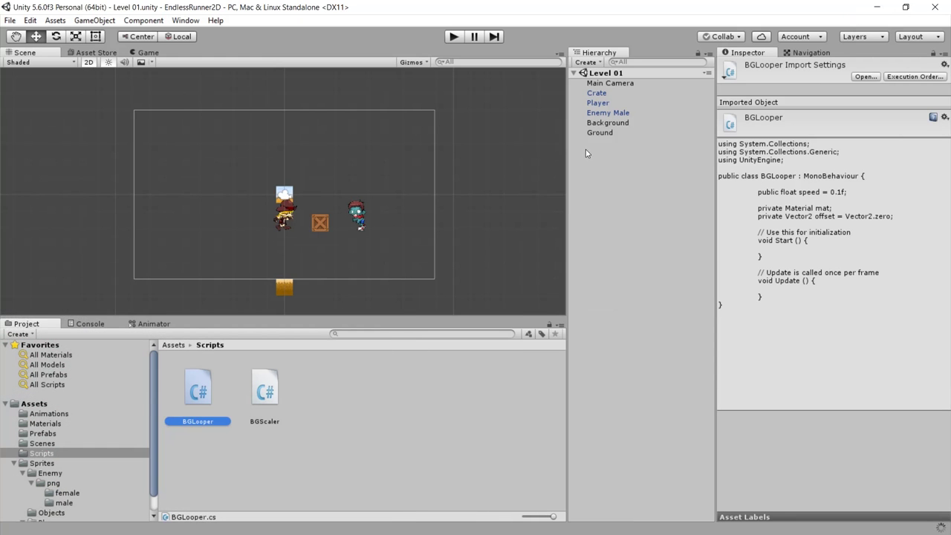
Expand the Background and Ground materials in the Inspector, showing Tiling 1×1 and Offset 0, 0.
left_click(603, 124)
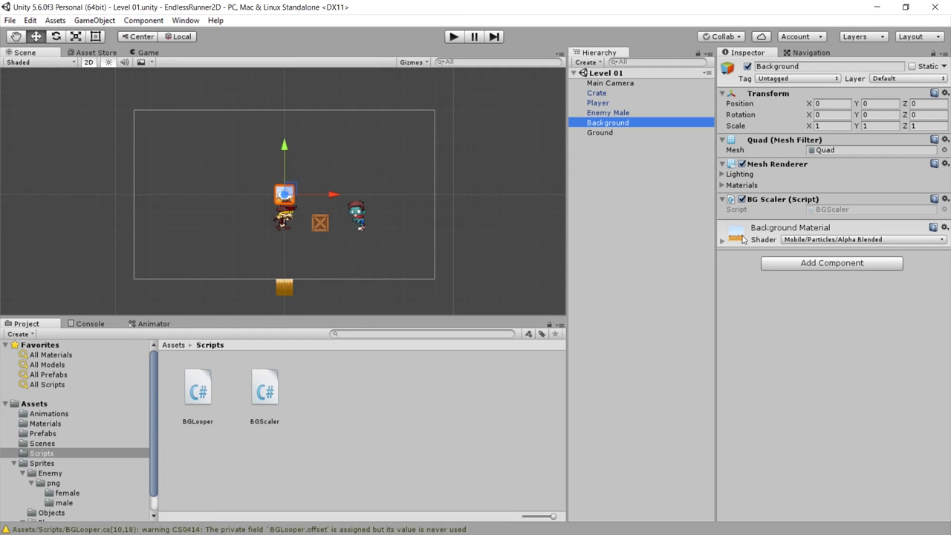
left_click(724, 241)
left_click(602, 132)
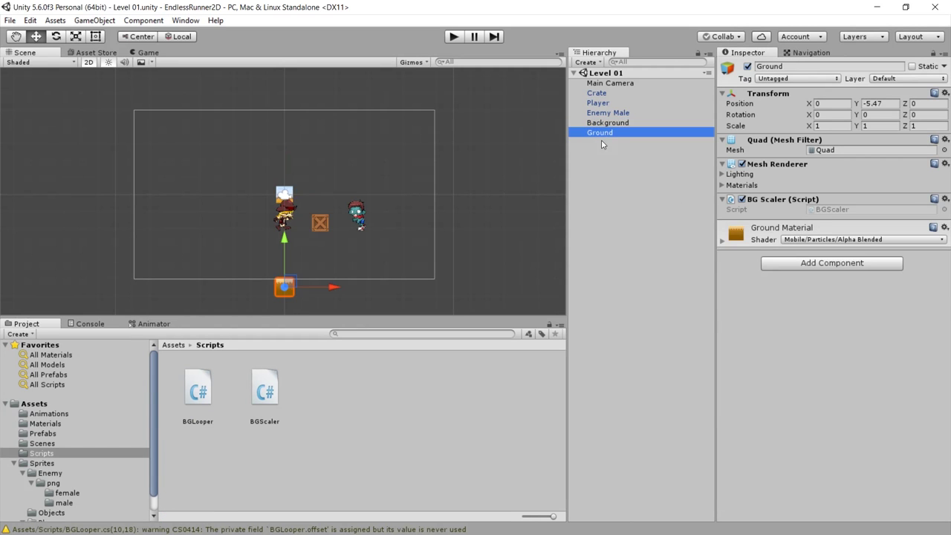
left_click(723, 241)
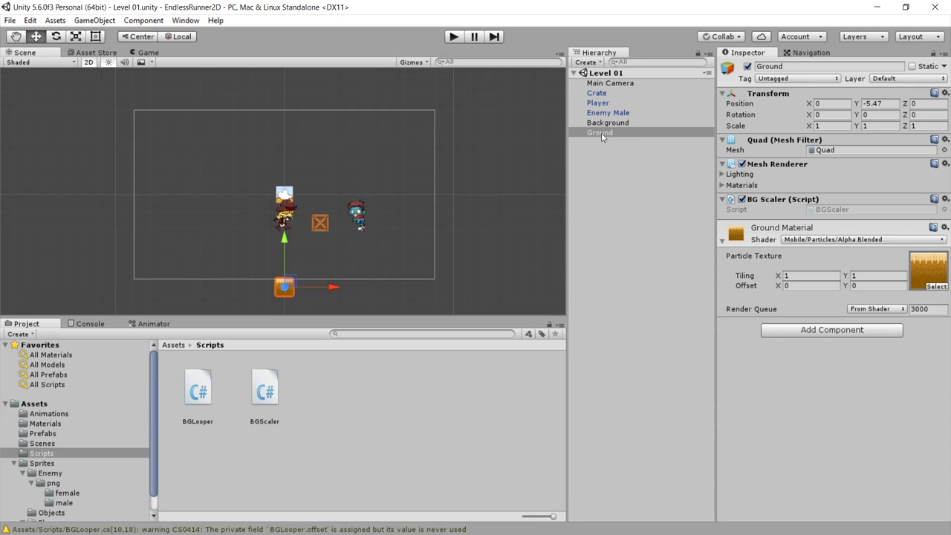
key("q")
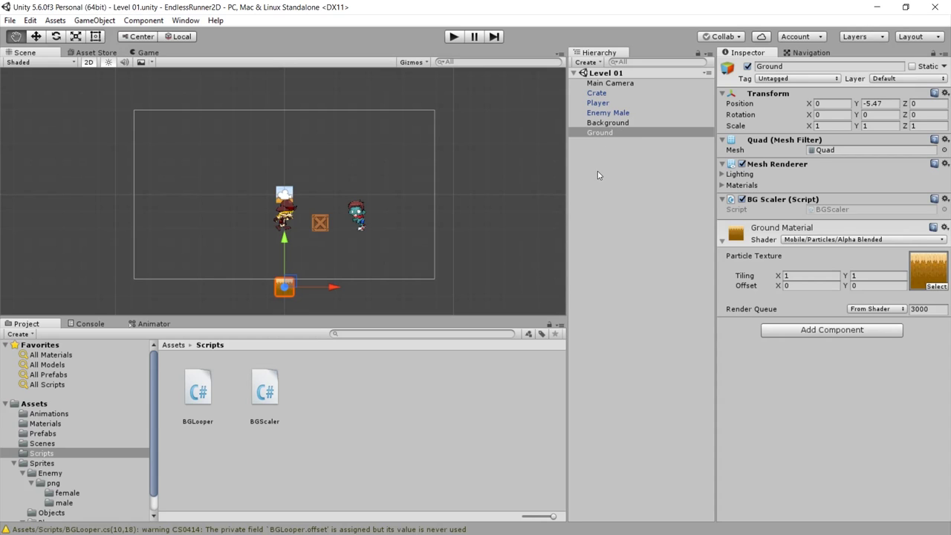
In Start(), write 'mat = GetComponent<Renderer>().material;'.
scroll(154, 288, "down", 2)
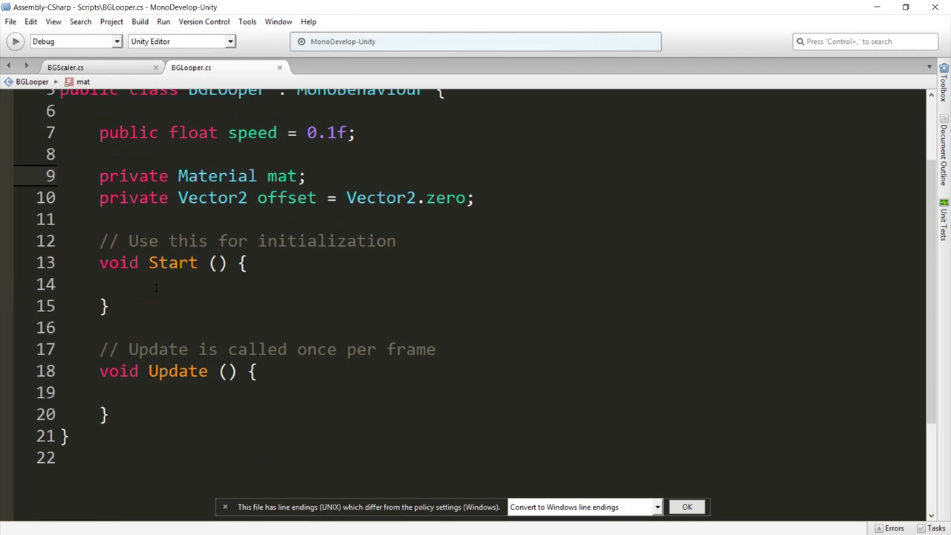
left_click(153, 286)
type("mat")
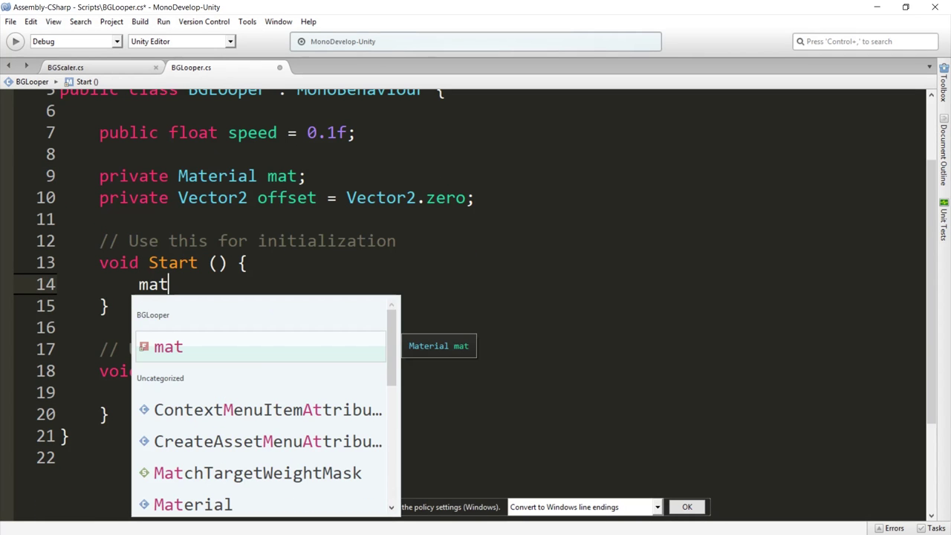
key("Escape")
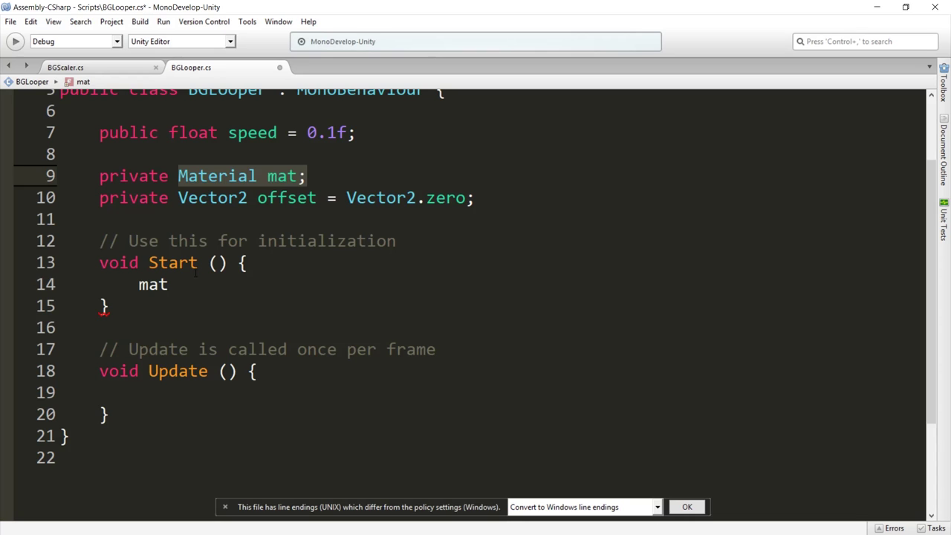
type("=getc")
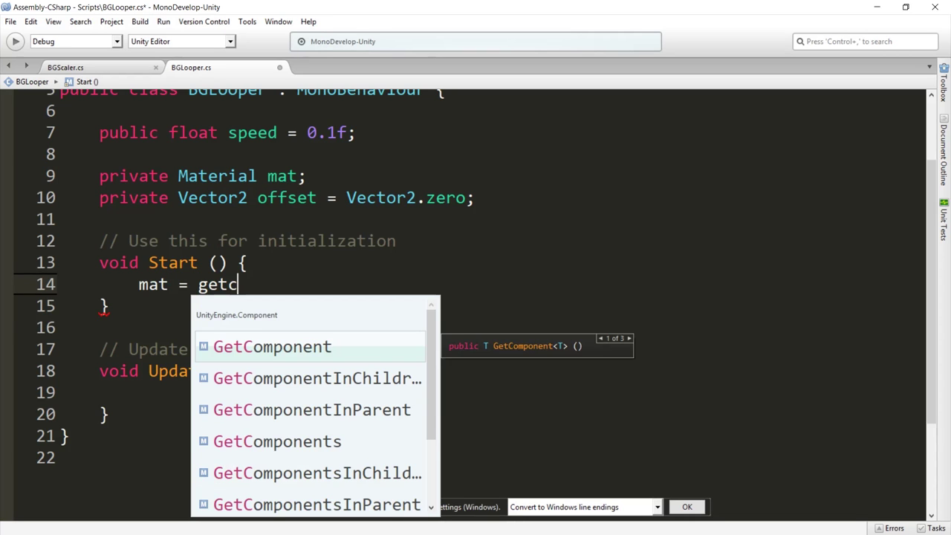
type("<Renderer")
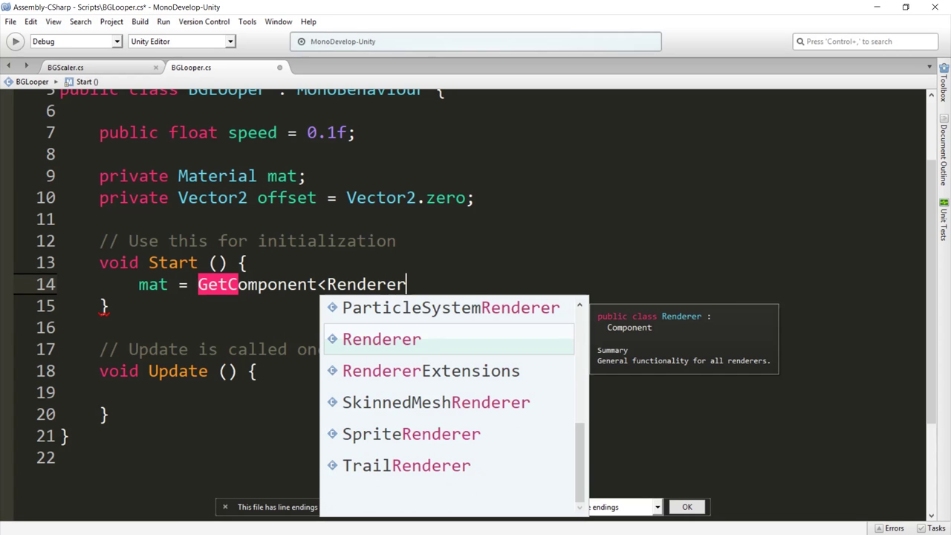
type(">().")
key("alt+Tab")
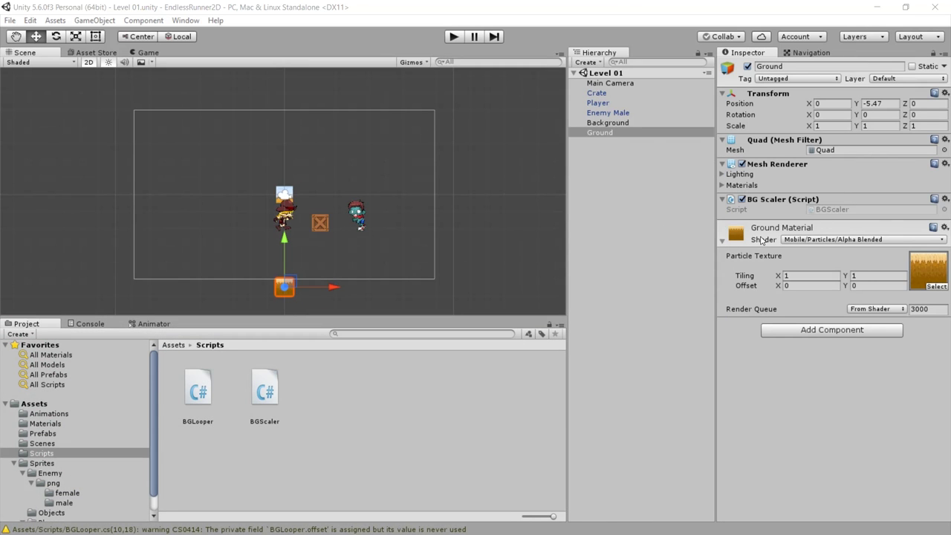
key("alt+Tab")
type("me")
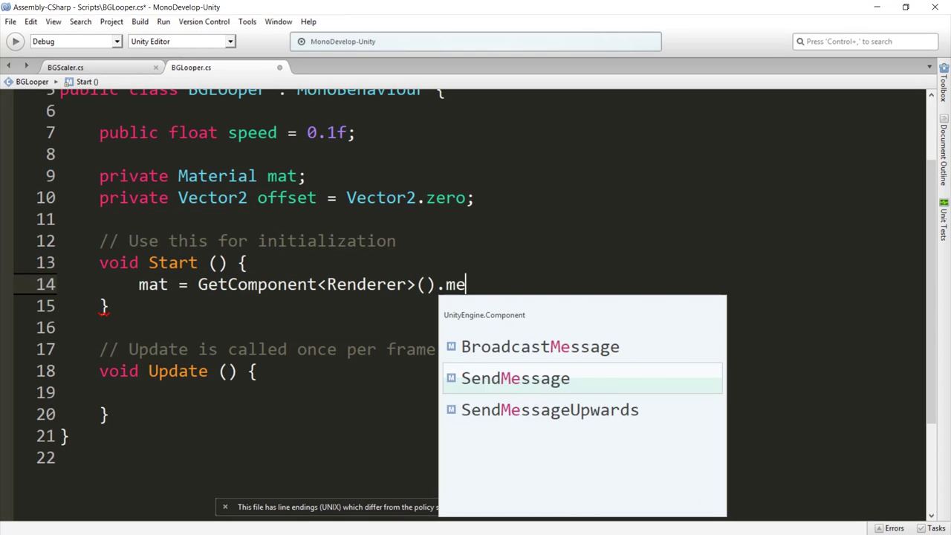
type("r")
key("BackSpace")
type("teri")
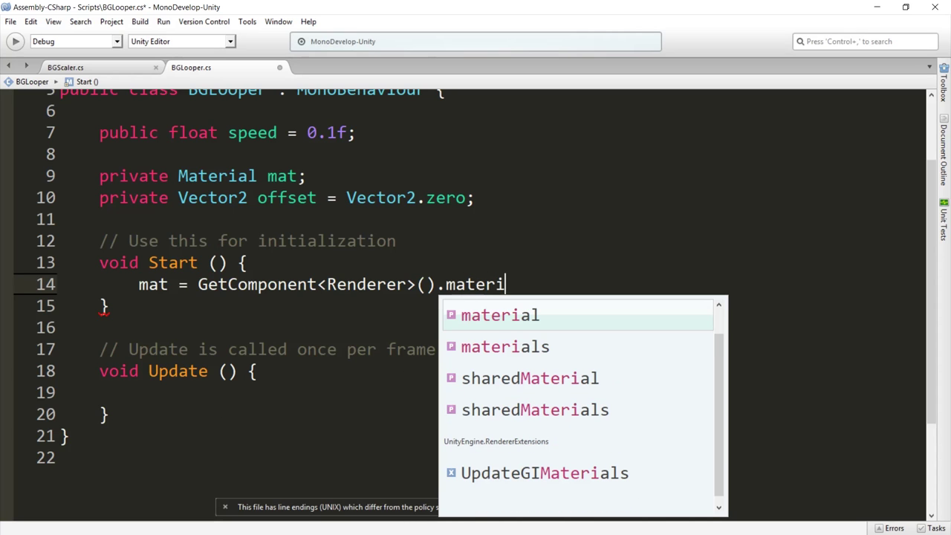
type("al;")
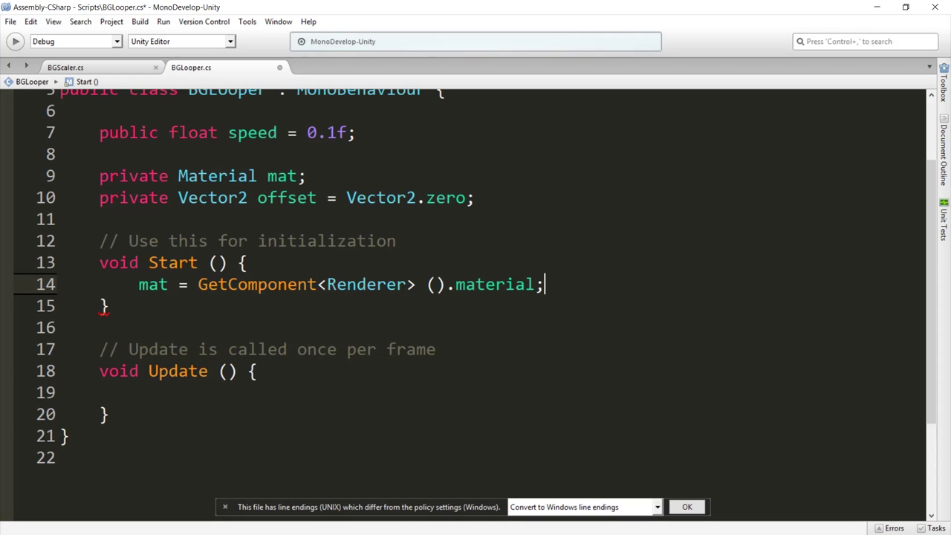
Add 'offset = mat.GetTextureOffset("_MainTex");' and inspect the Background Material.
left_click_drag(307, 176, 99, 176)
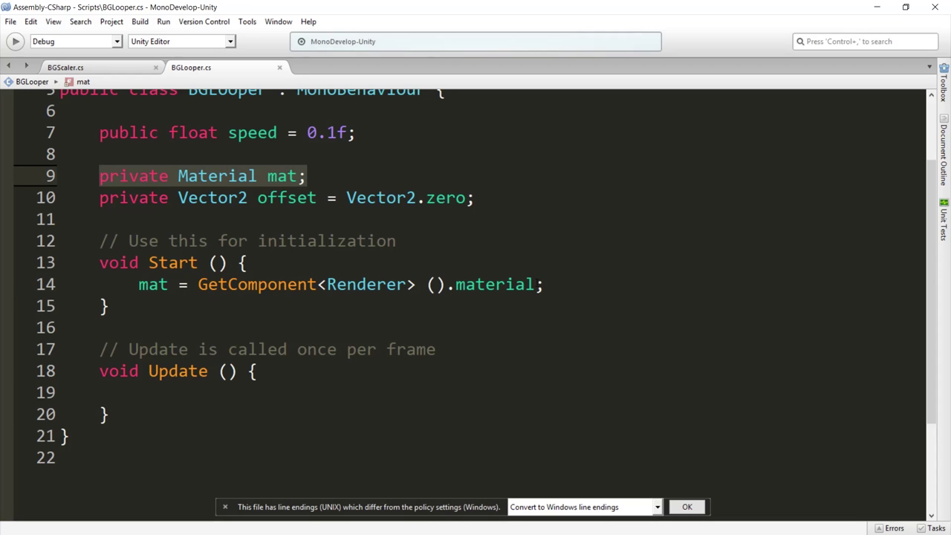
left_click(544, 284)
key("Return")
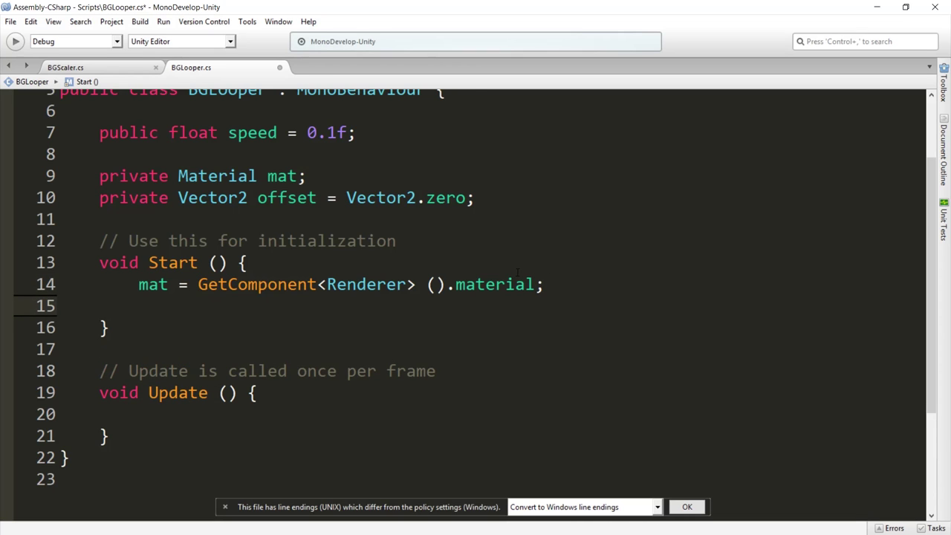
type("offset = ")
type("mat.Get")
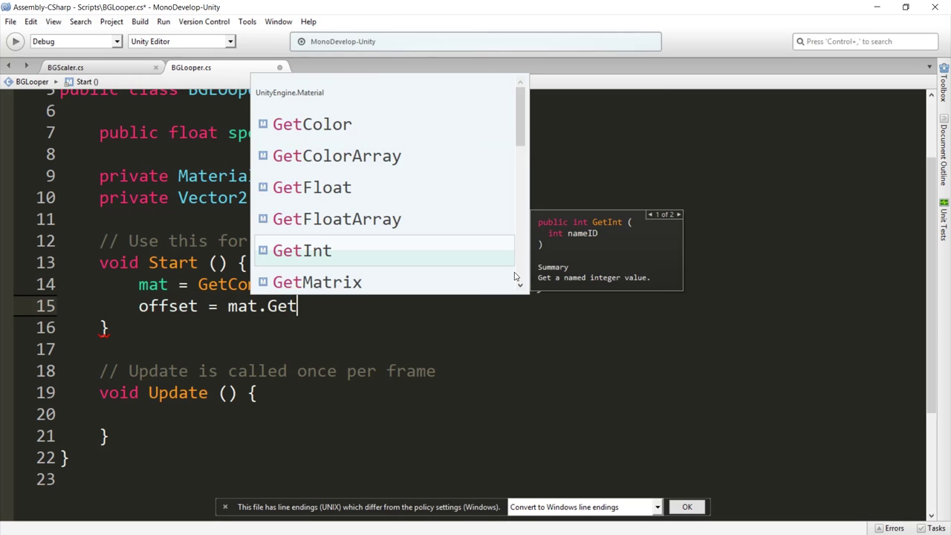
type("Tex")
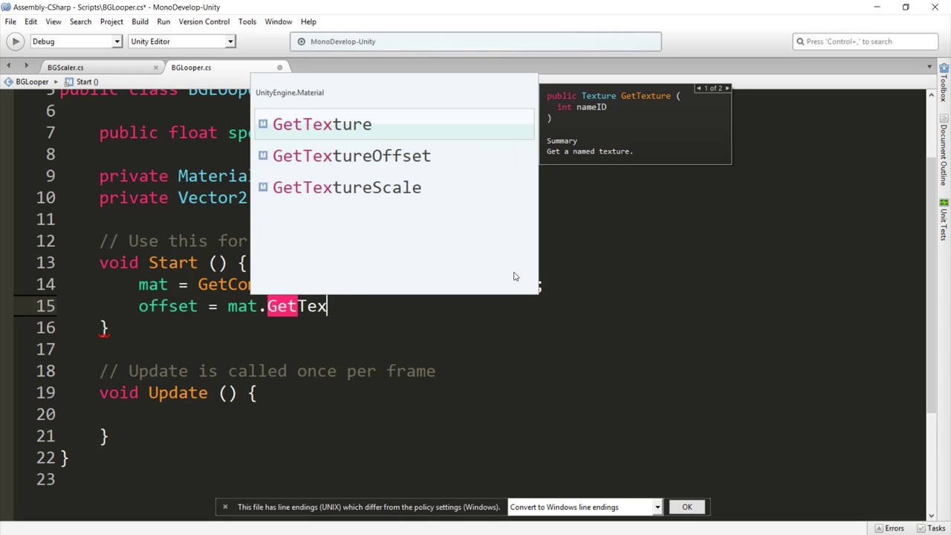
key("Down")
key("Return")
type("(\"_MainTEX")
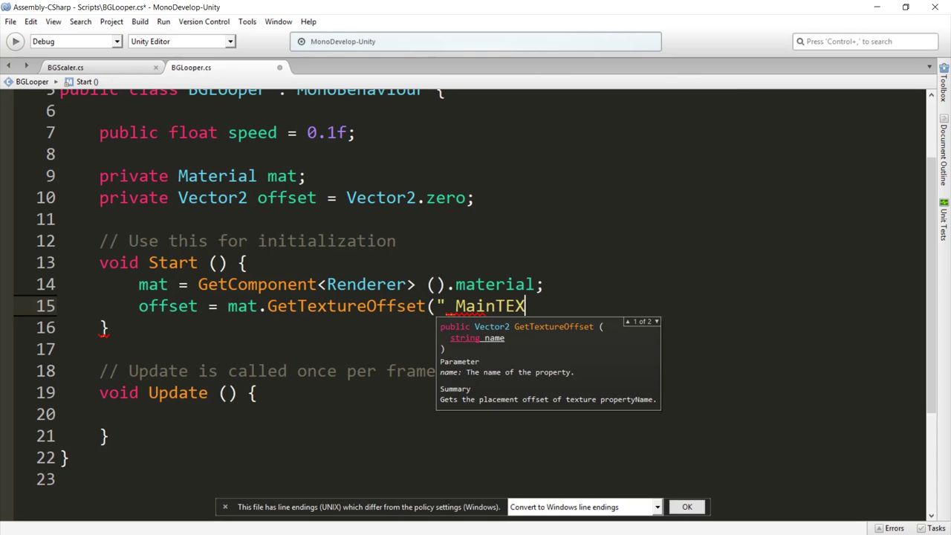
key("BackSpace")
key("BackSpace")
type("ex\");")
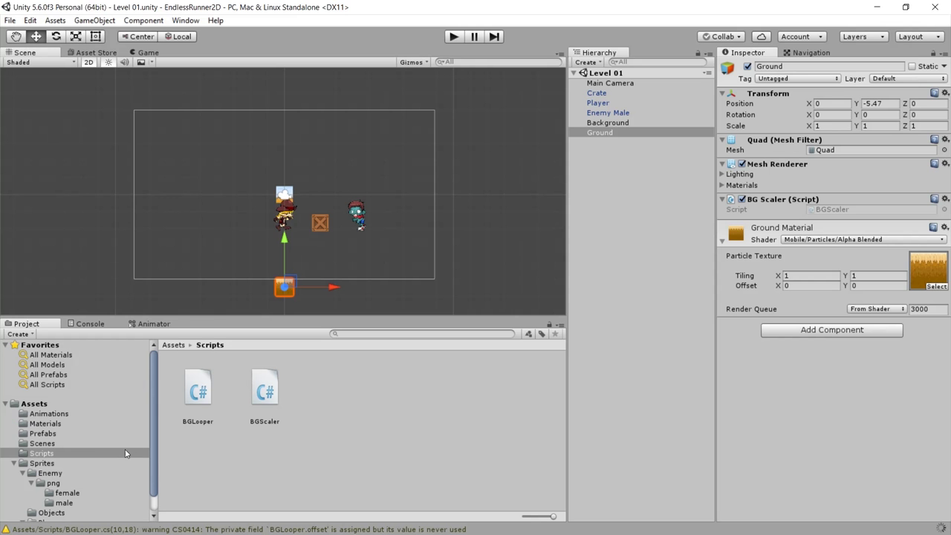
left_click(46, 424)
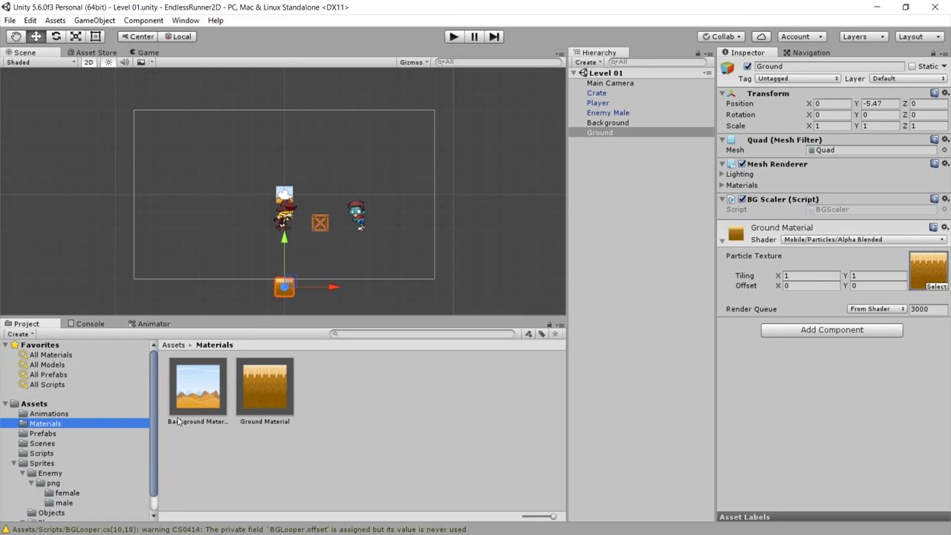
left_click(210, 393)
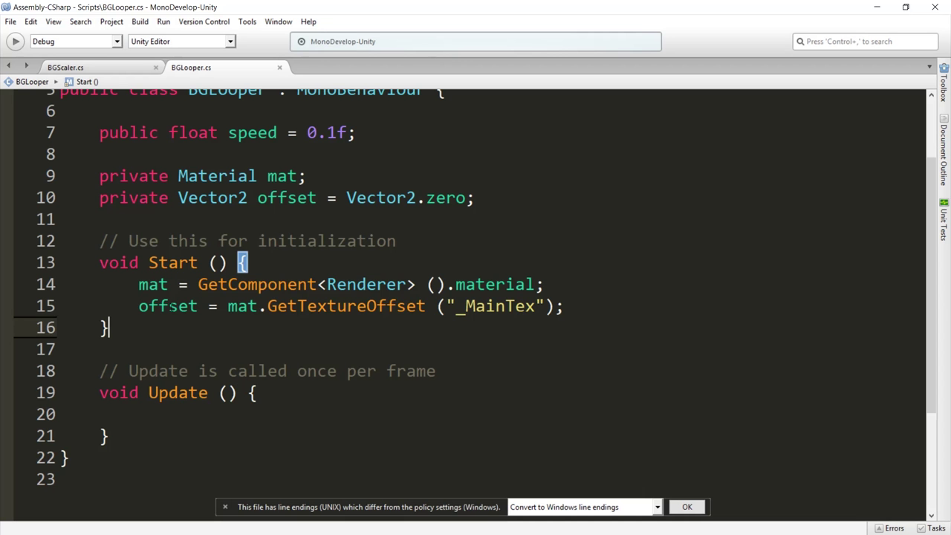
In Update(), add 'offset.x = offset.x + speed * Time.deltaTime;' and save.
left_click(250, 392)
key("Return")
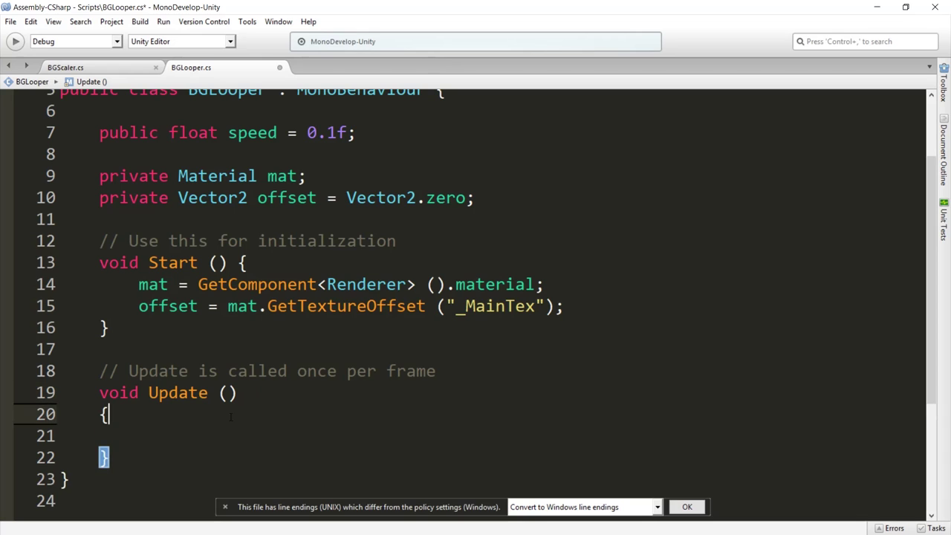
key("Return")
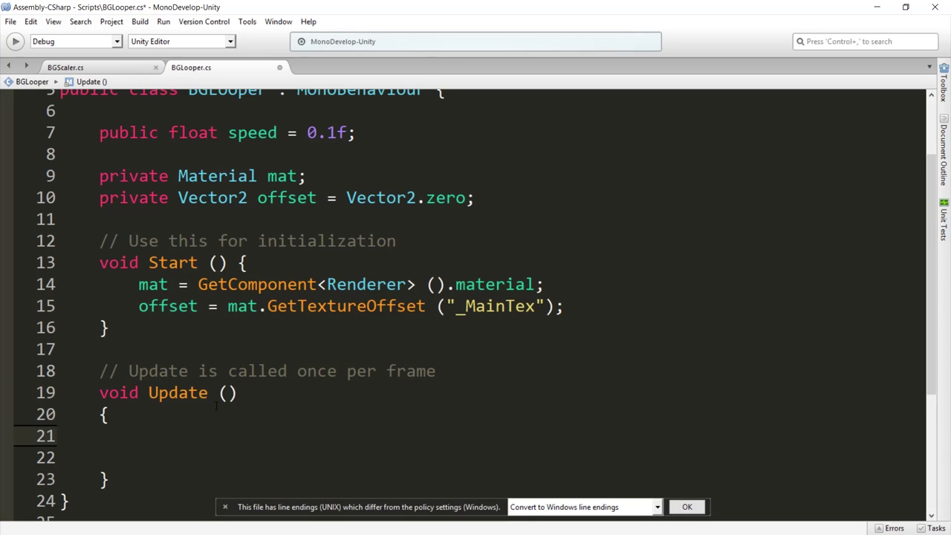
type("offset")
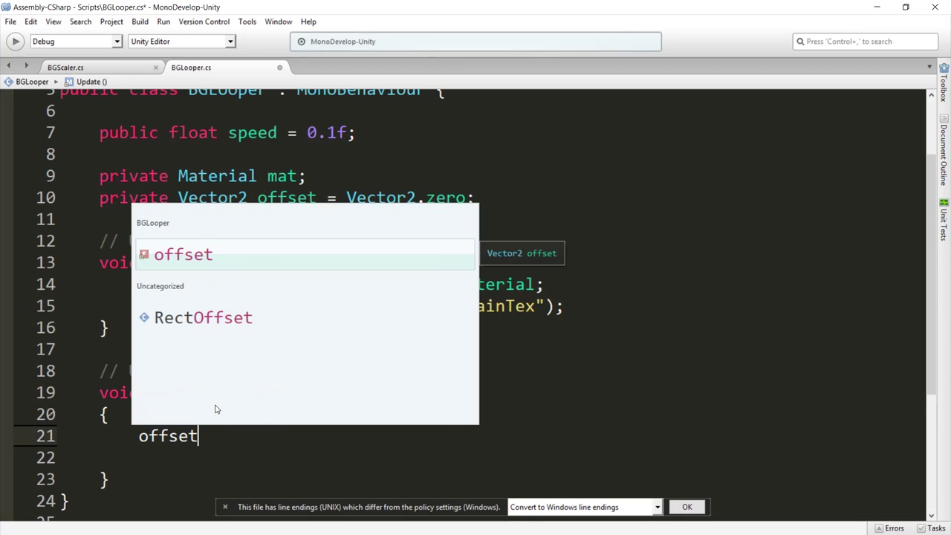
type(".x")
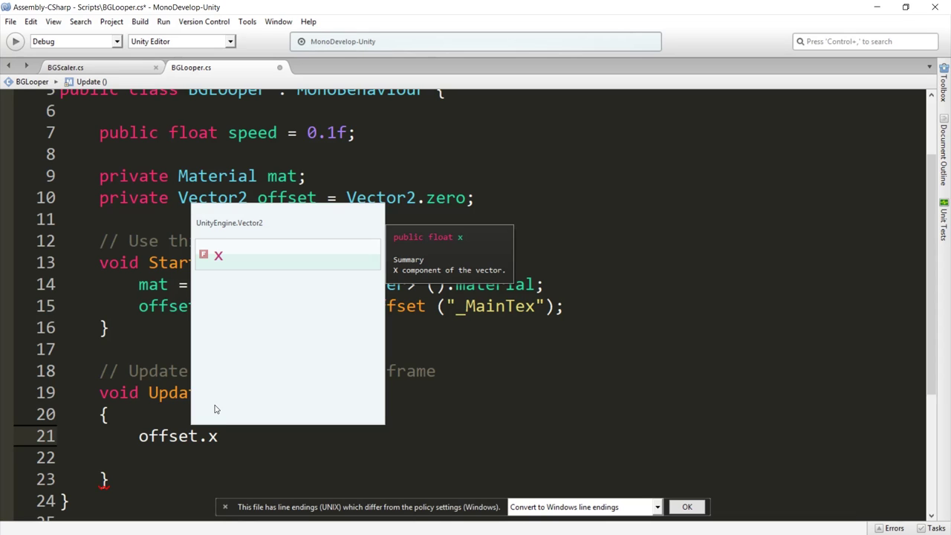
type(" = ")
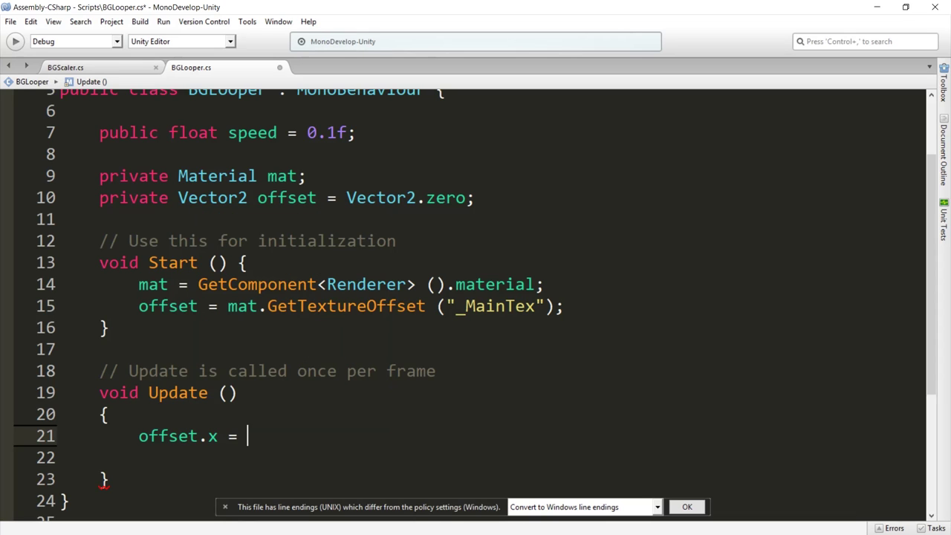
type("offset")
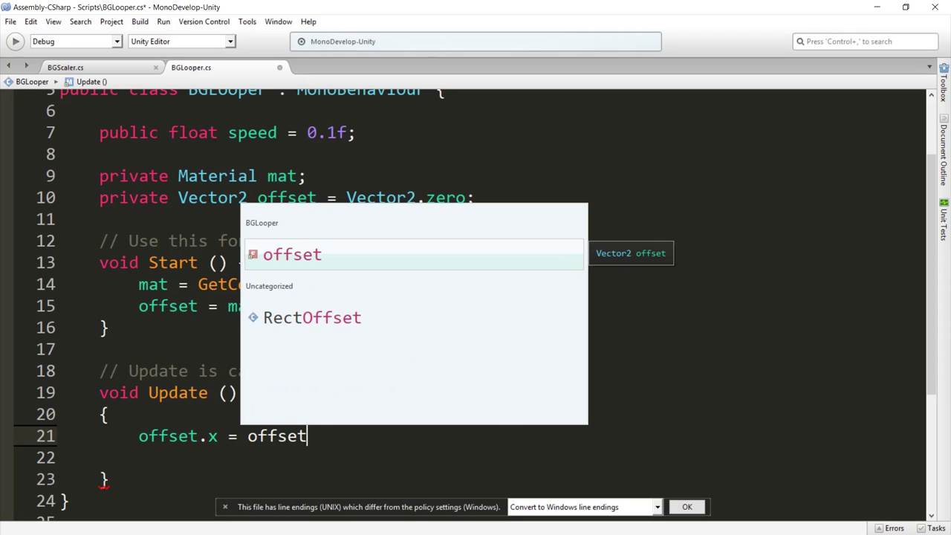
type(".x ")
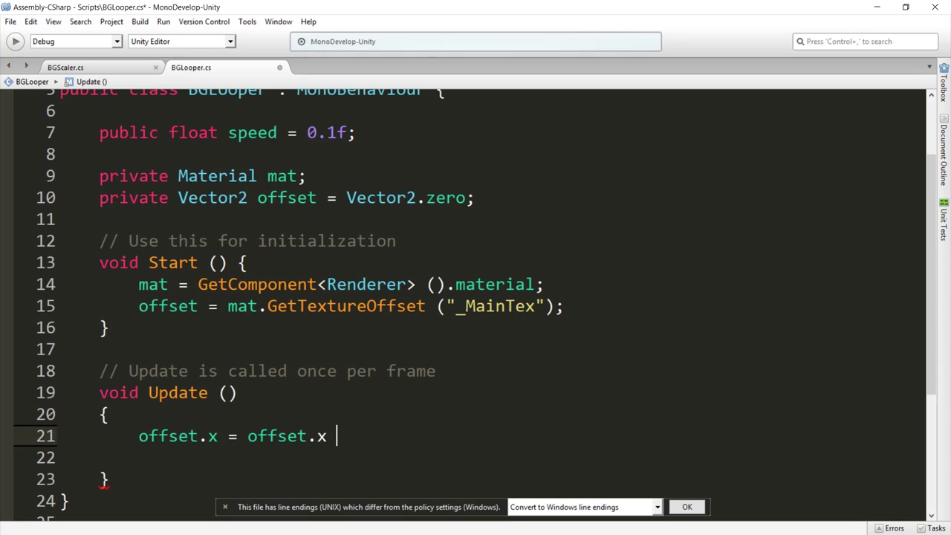
type("+ speed * T")
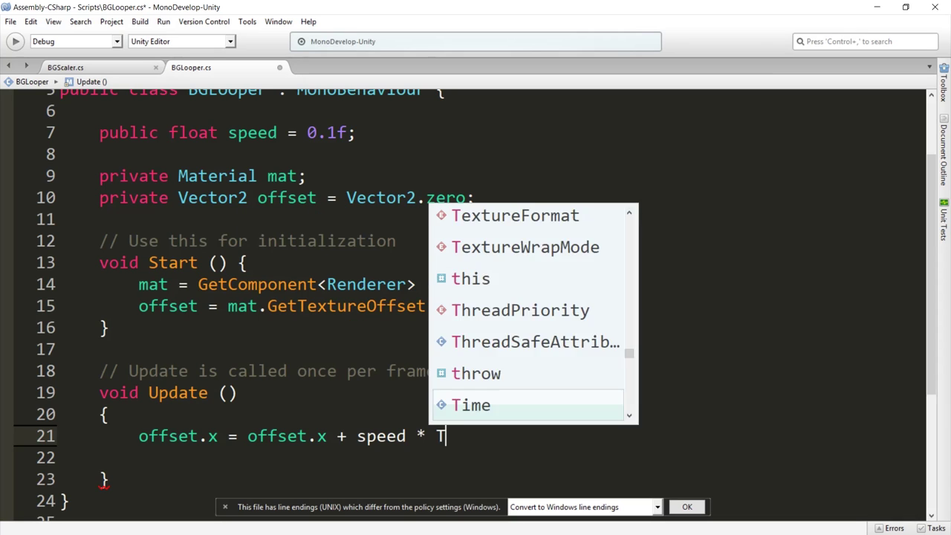
type("ime.deltaTime")
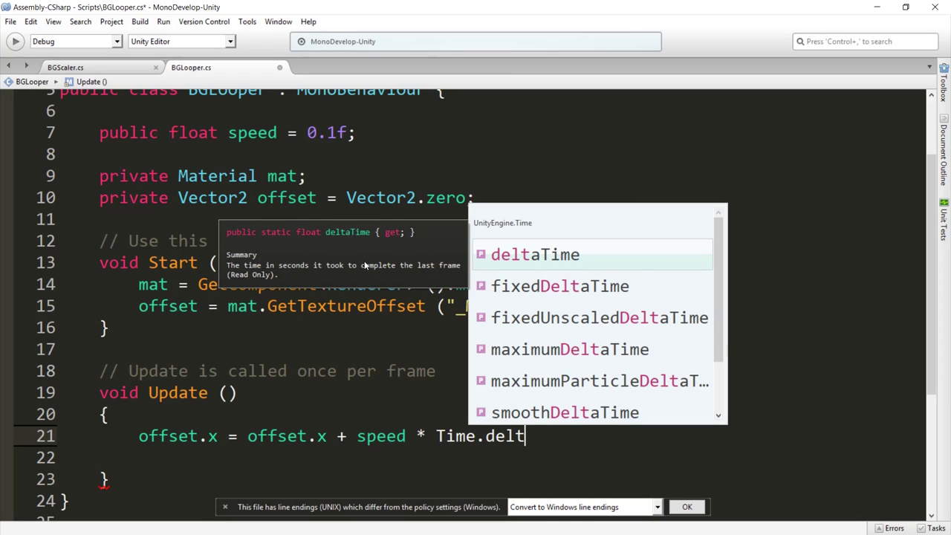
type(";")
key("ctrl+s")
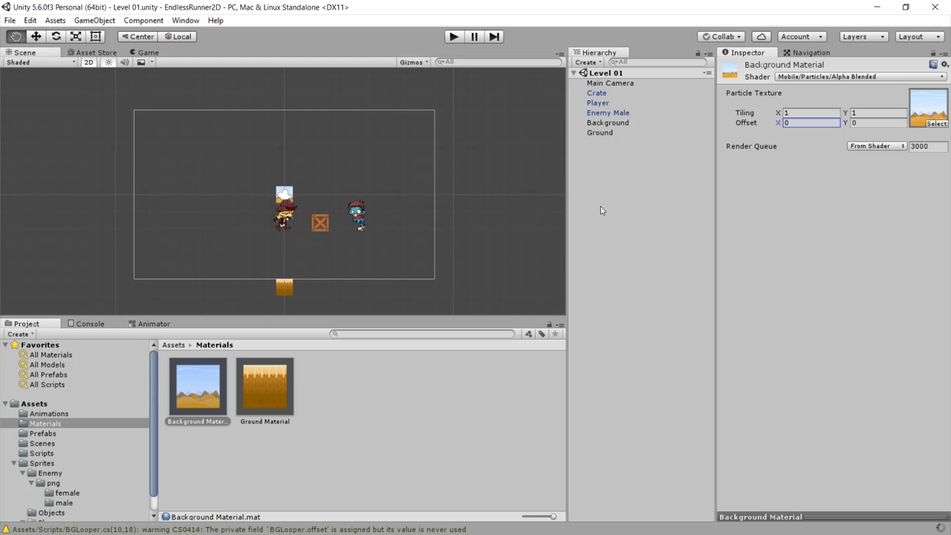
Add 'mat.SetTextureOffset("_MainTex", offset);', correcting the 'offest' typo.
left_click(784, 124)
key("alt+Tab")
type("SetTex")
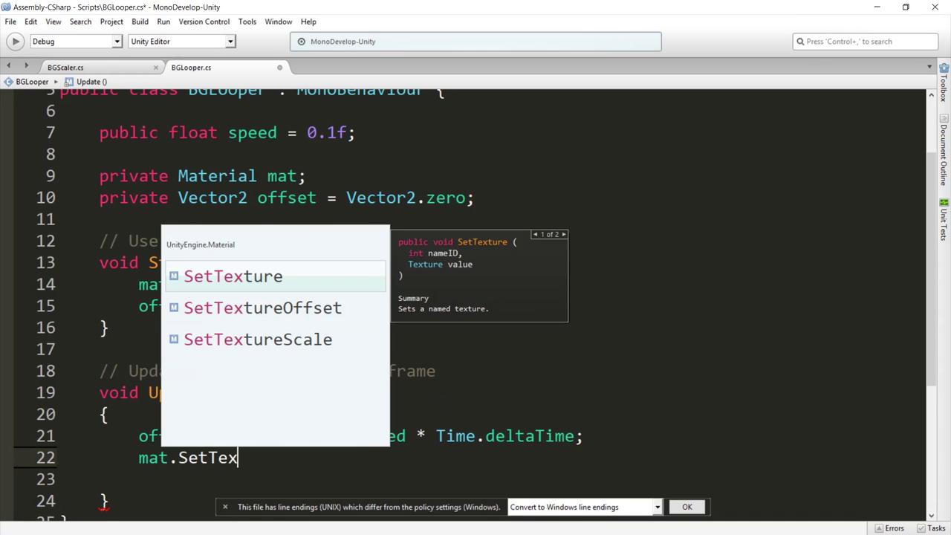
key("Down")
type("(\"_Main")
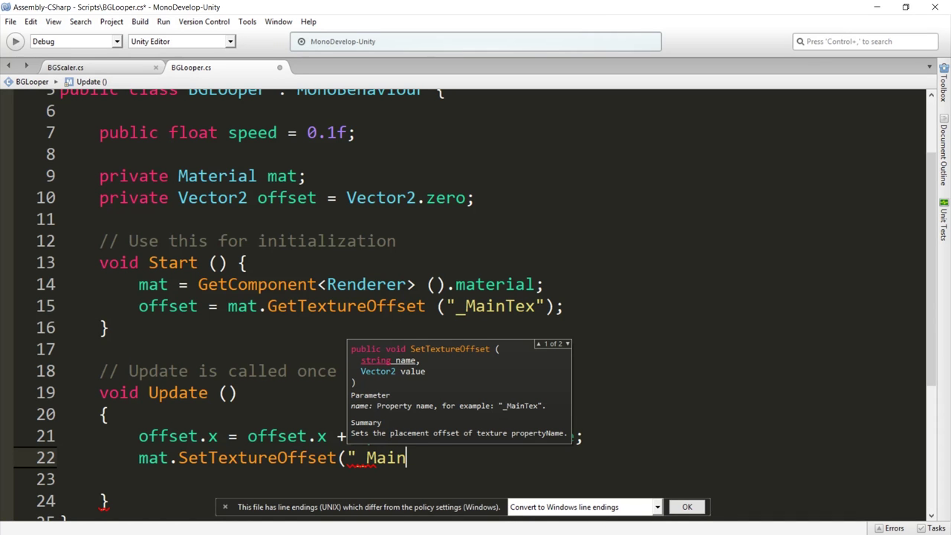
type("Tex\", ")
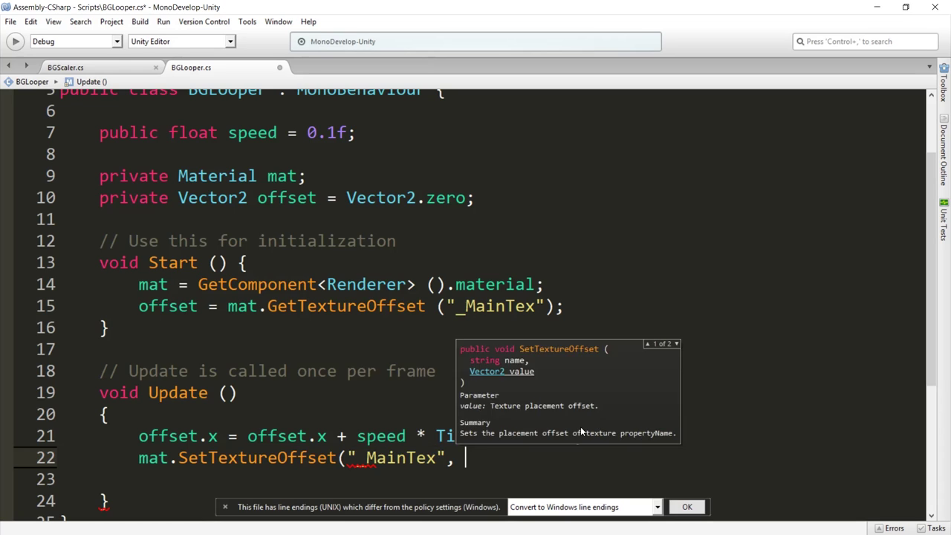
type("offest")
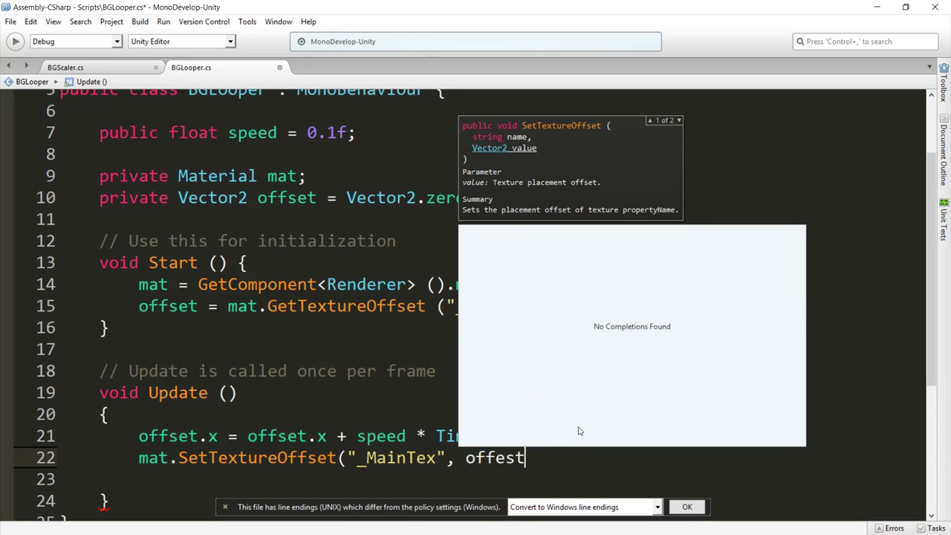
left_click_drag(526, 458, 486, 458)
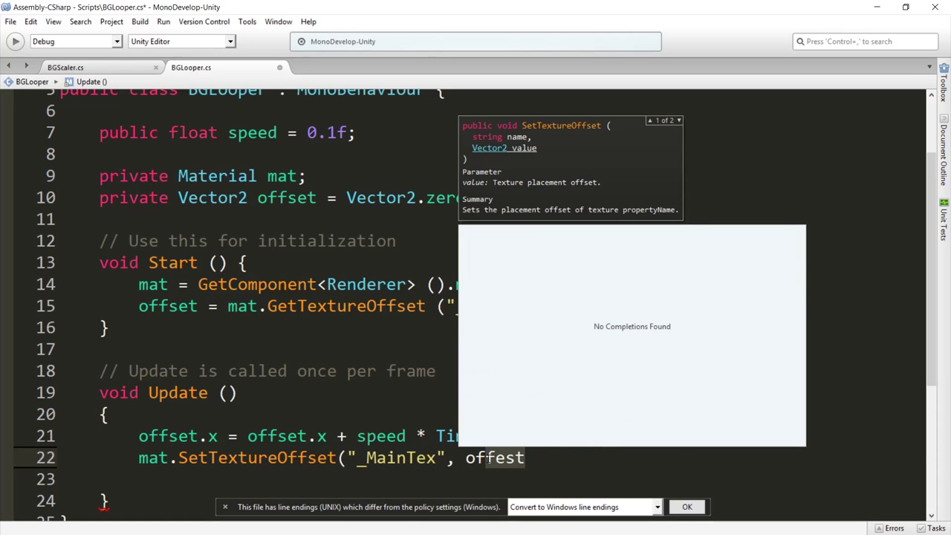
type("set);")
left_click(300, 273)
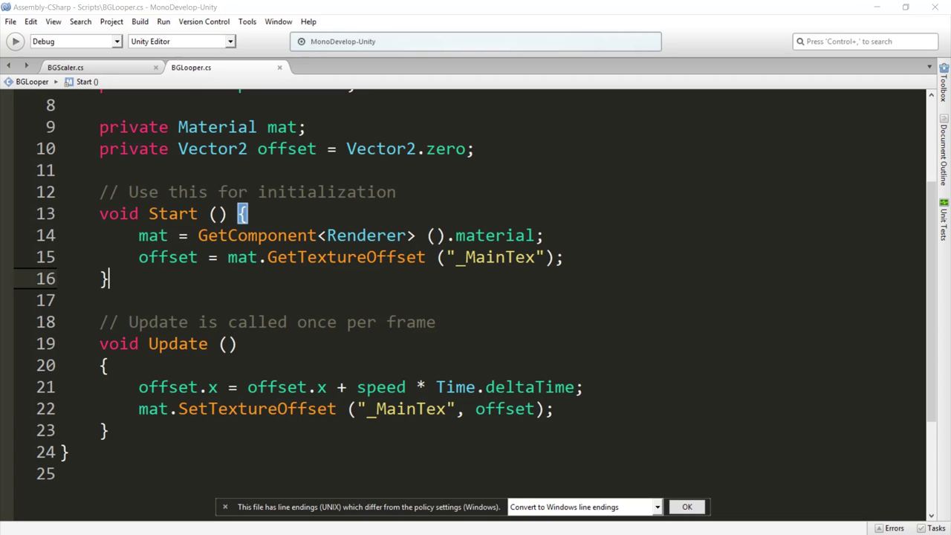
scroll(226, 217, "up", 3)
Attach the BGLooper script from Assets/Scripts to the Background object.
key("alt+Tab")
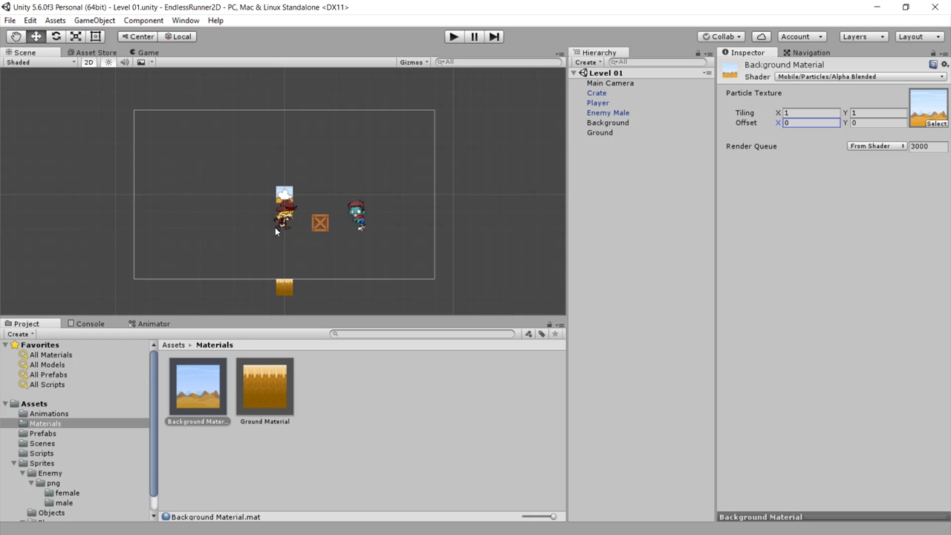
left_click(609, 125)
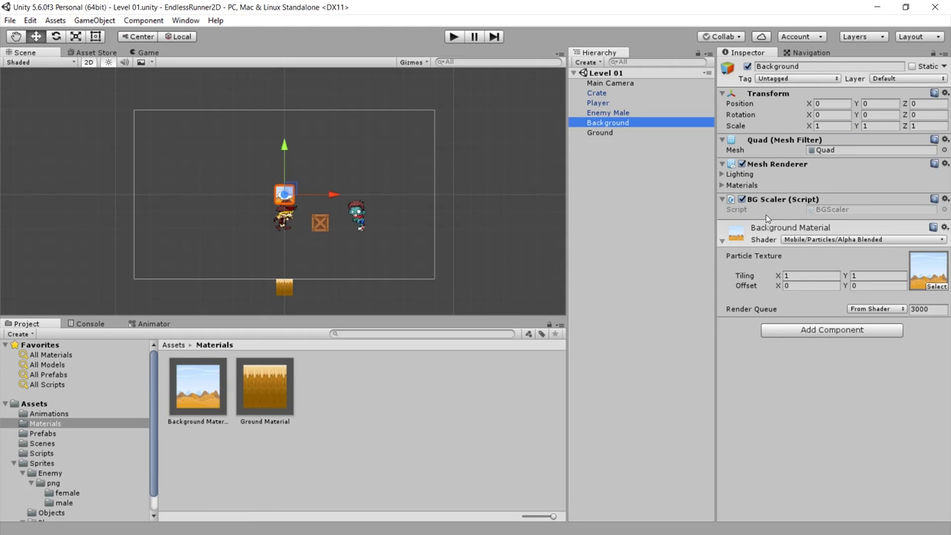
left_click(45, 453)
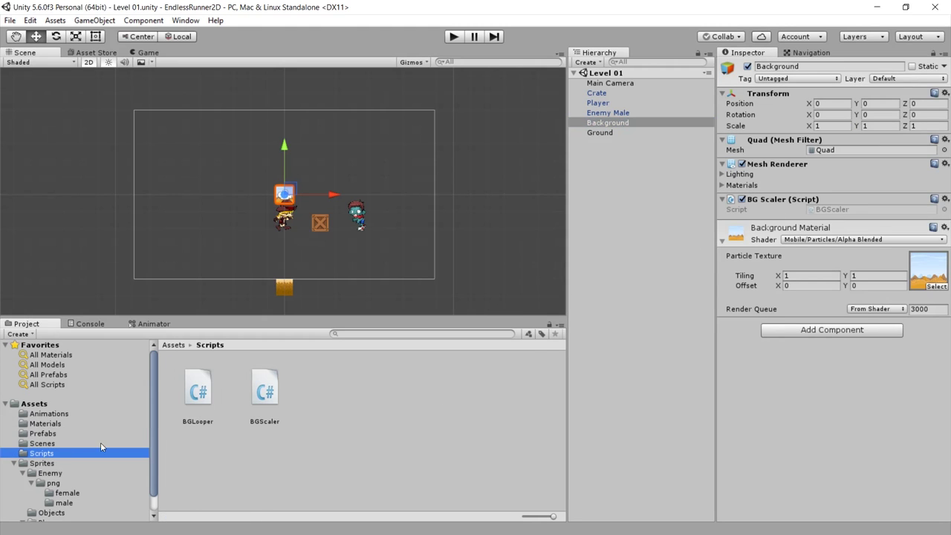
left_click_drag(197, 401, 764, 360)
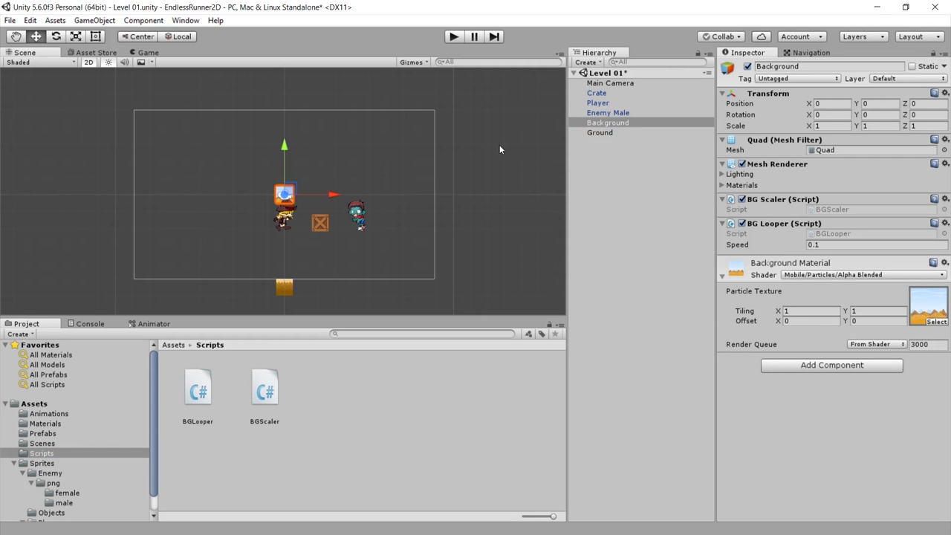
Play-test the scene several times to watch the desert background scroll.
key("ctrl+p")
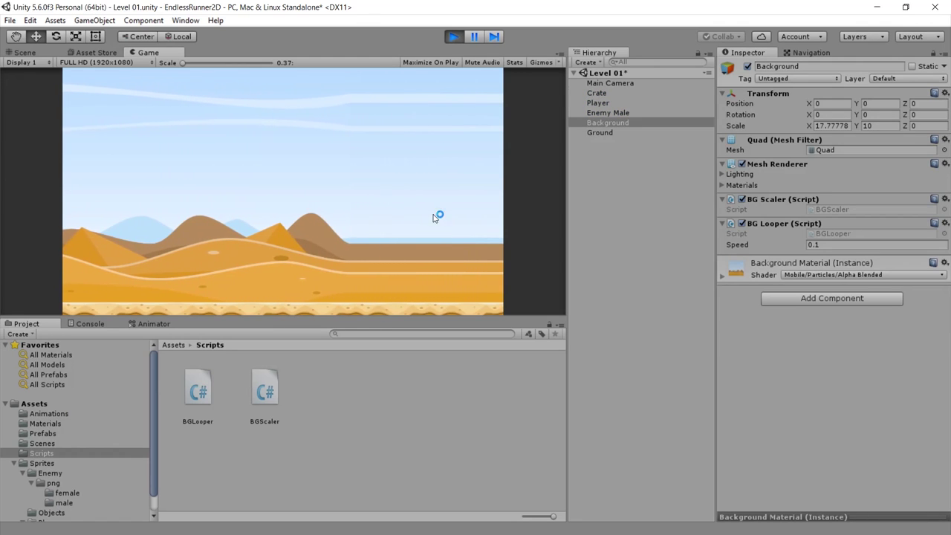
left_click(24, 52)
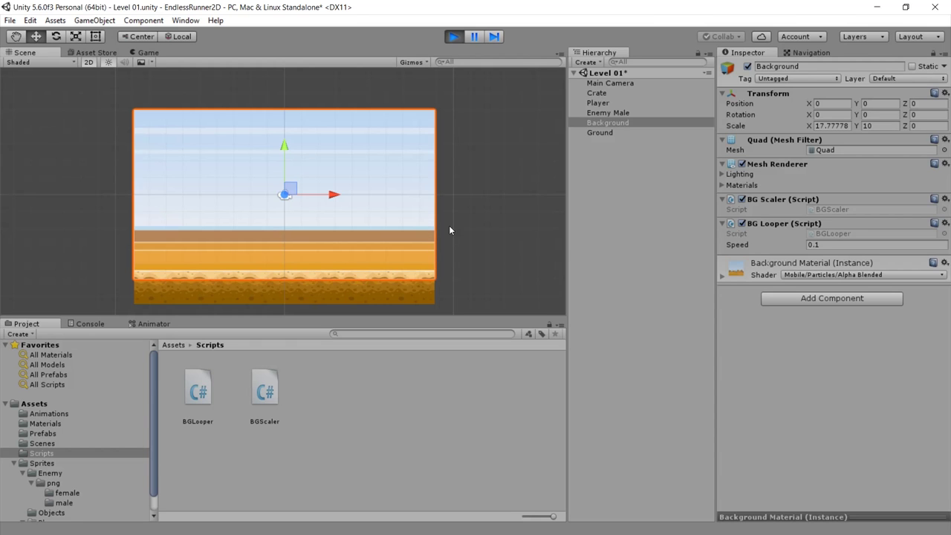
left_click(454, 38)
key("ctrl+p")
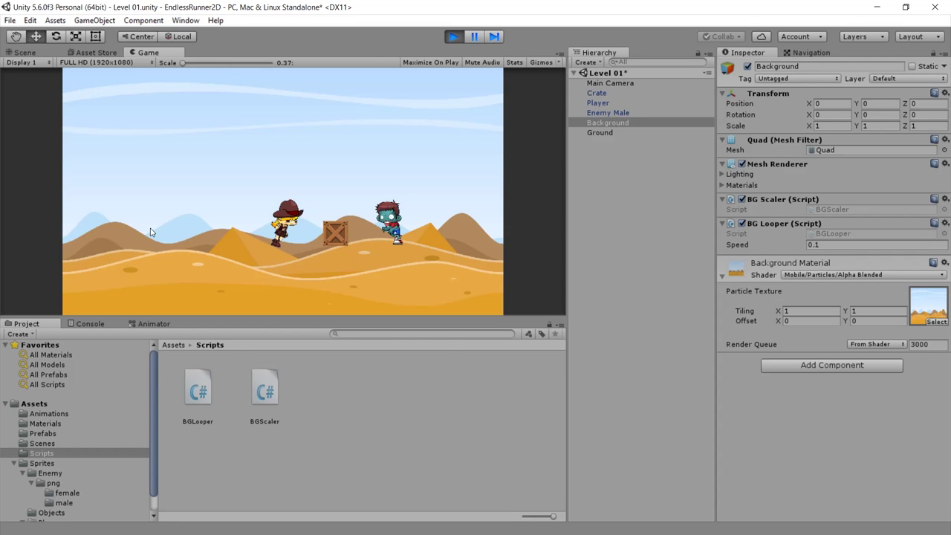
left_click(452, 38)
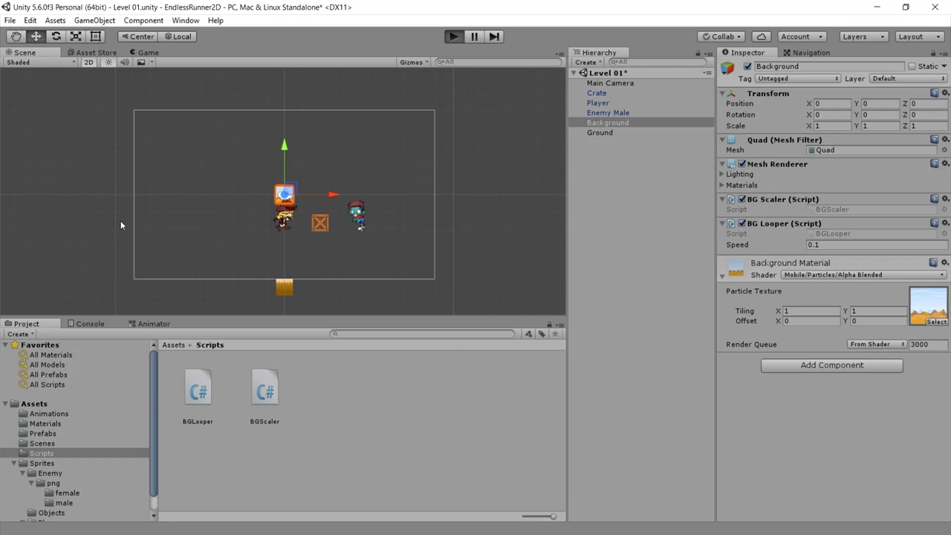
key("ctrl+p")
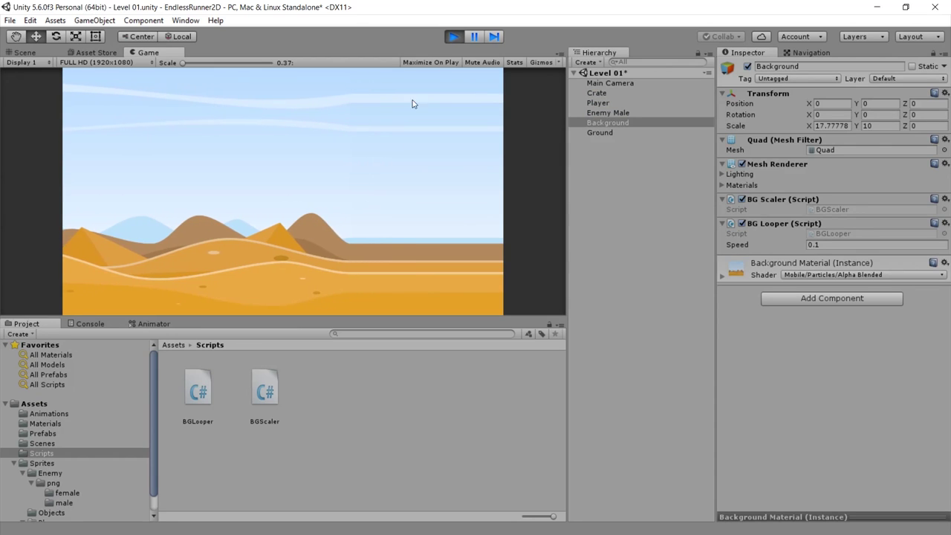
key("ctrl+p")
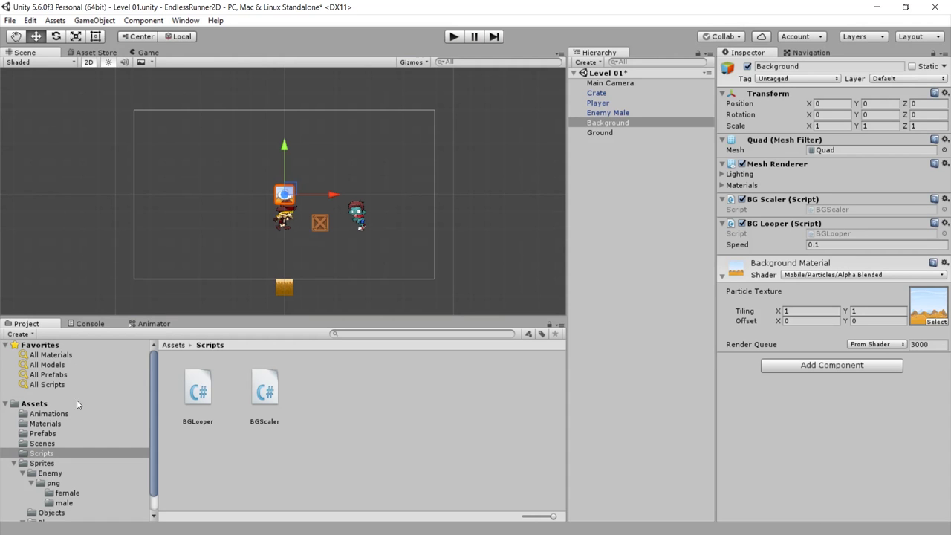
left_click(45, 406)
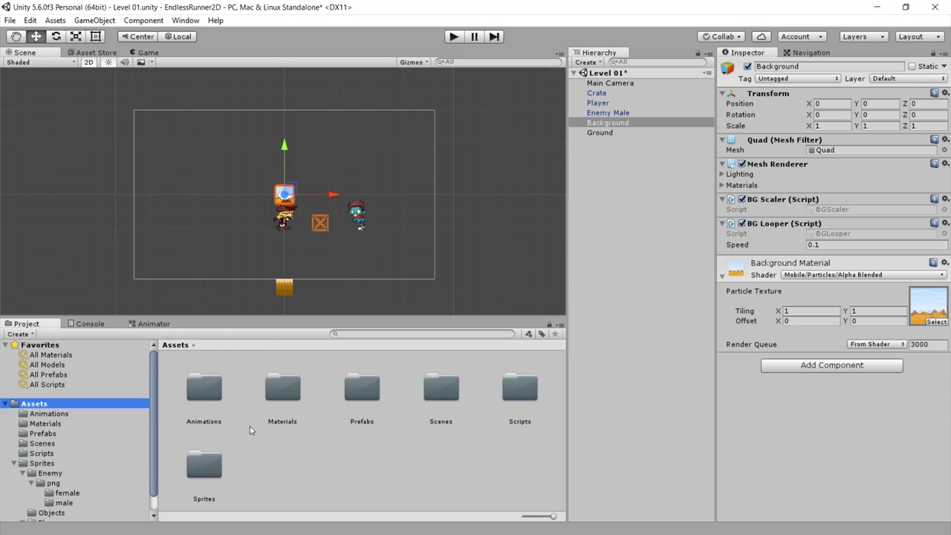
Set the Background sprite's Wrap Mode to Repeat and apply the import settings.
double_click(204, 465)
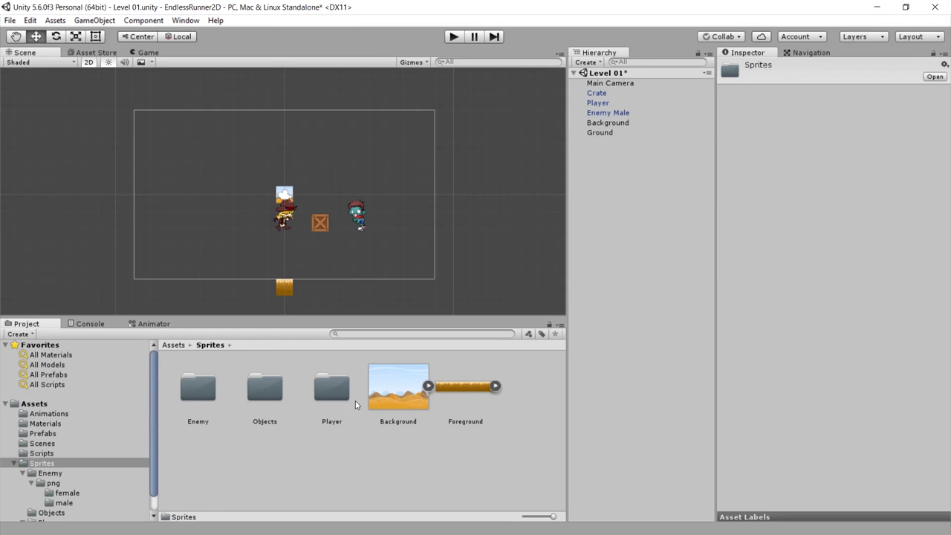
left_click(380, 386)
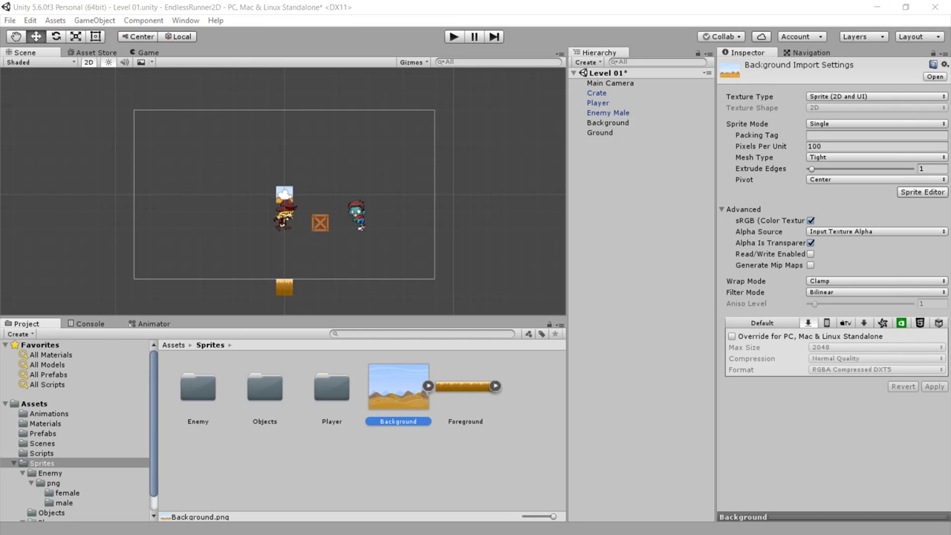
left_click(881, 292)
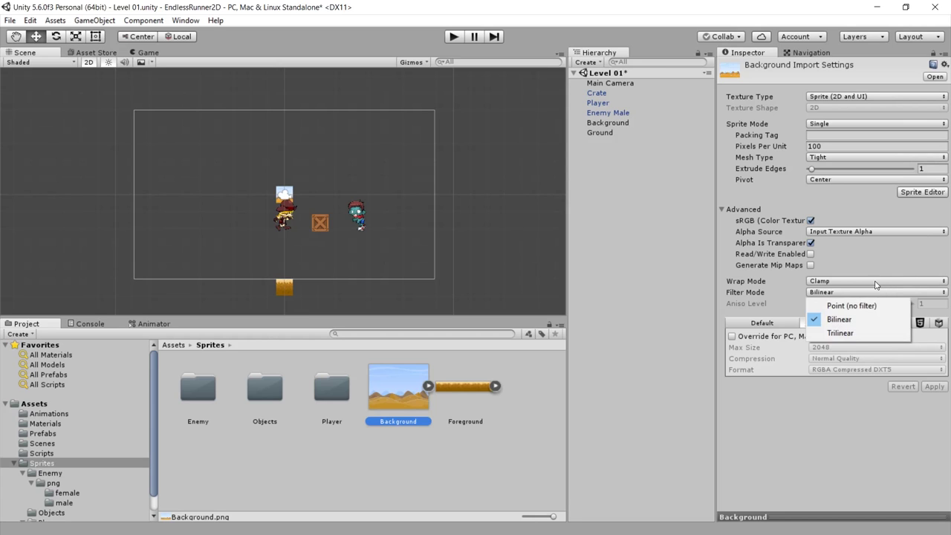
left_click(862, 282)
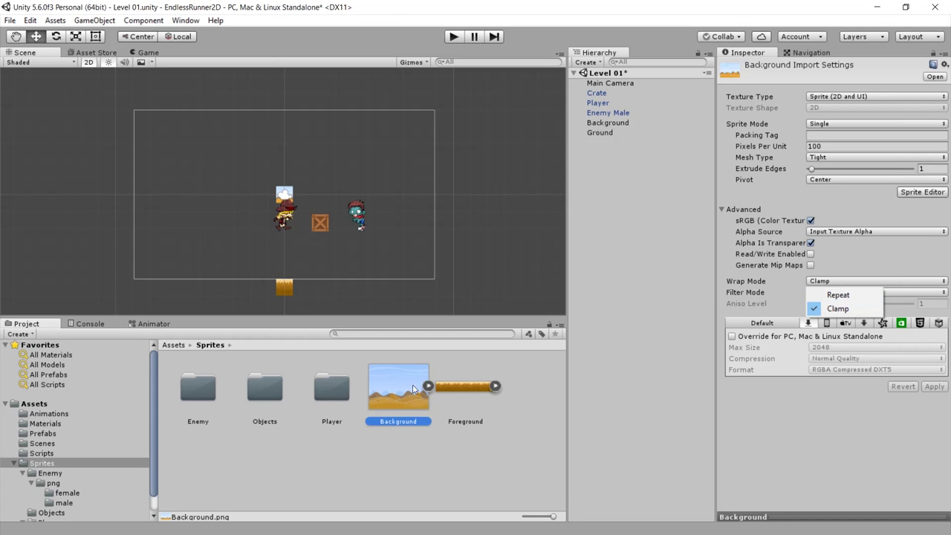
left_click(825, 295)
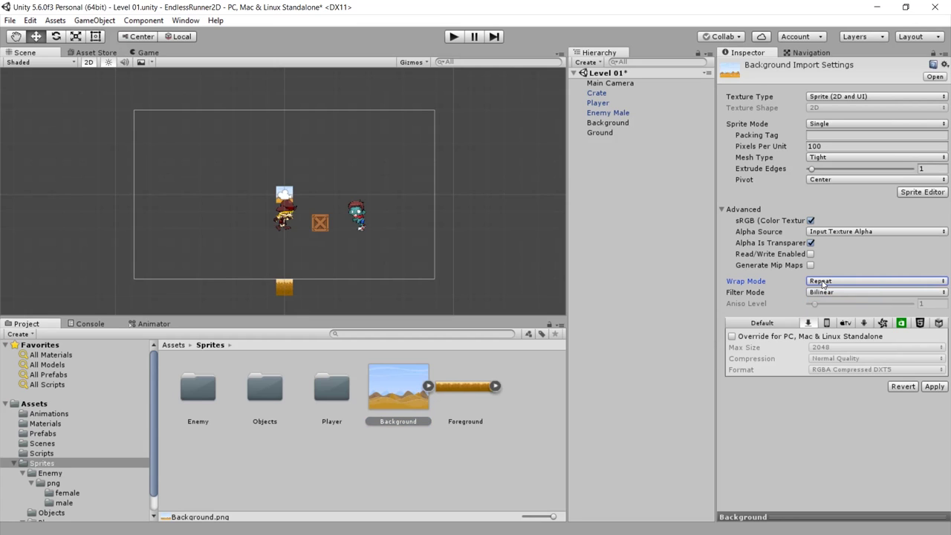
left_click(934, 387)
In Play mode, raise the Background's BG Looper Speed to about 4.07.
key("ctrl+p")
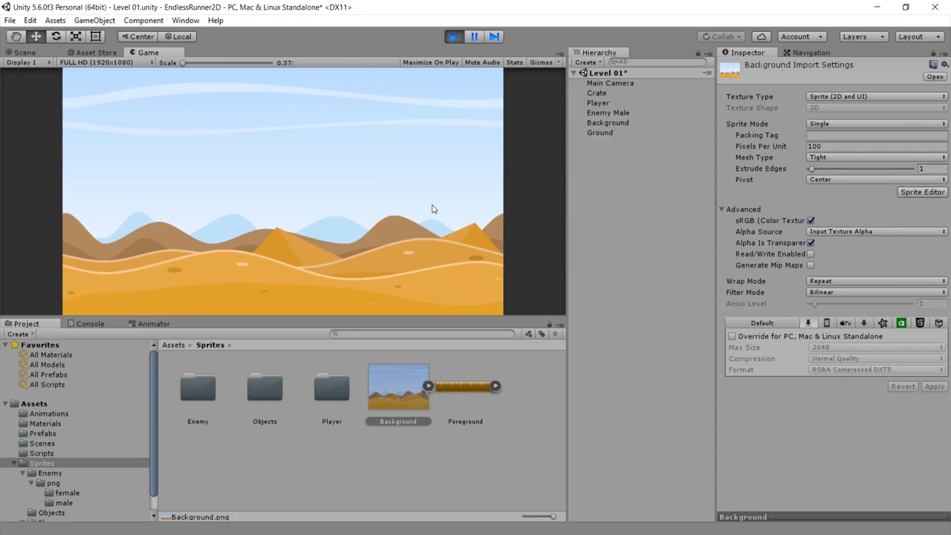
left_click(617, 124)
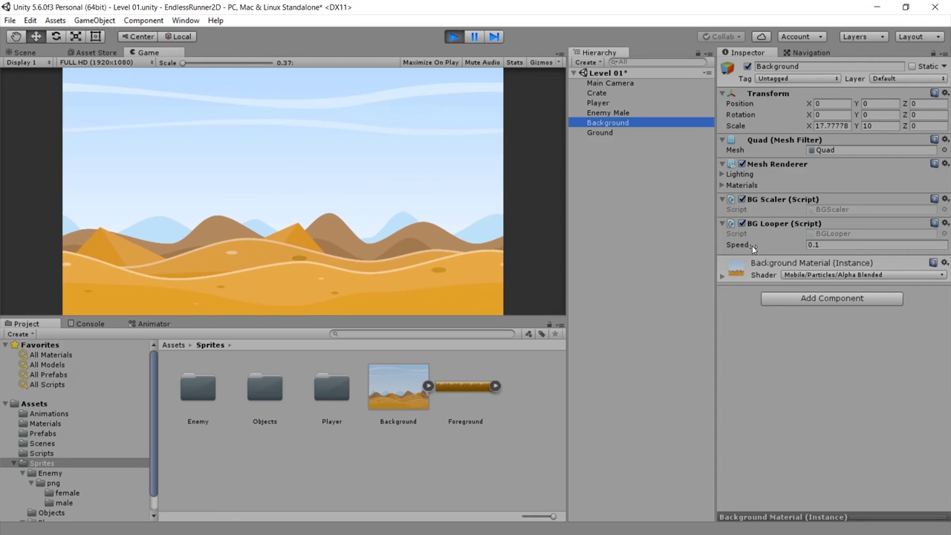
left_click_drag(753, 248, 822, 244)
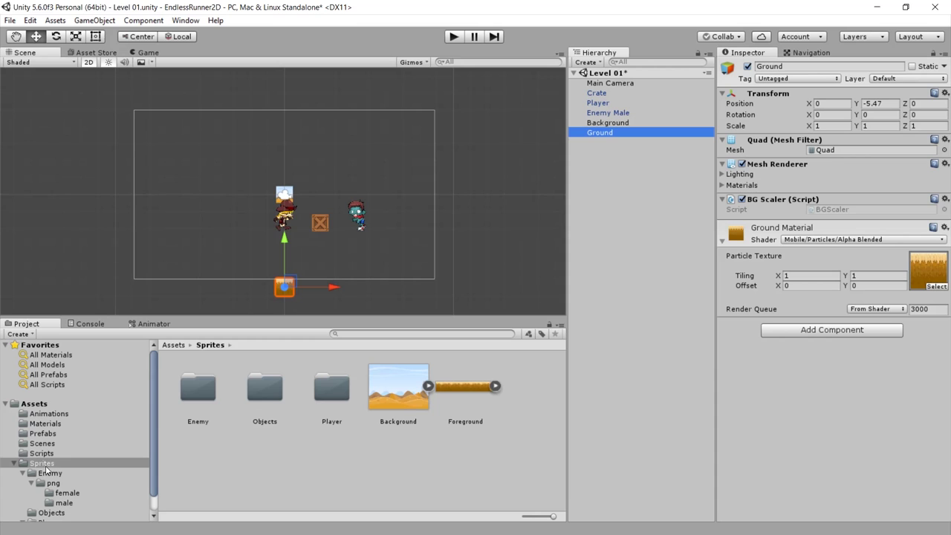
Add the BG Looper script component to Ground and run a quick Play-mode test.
left_click(832, 336)
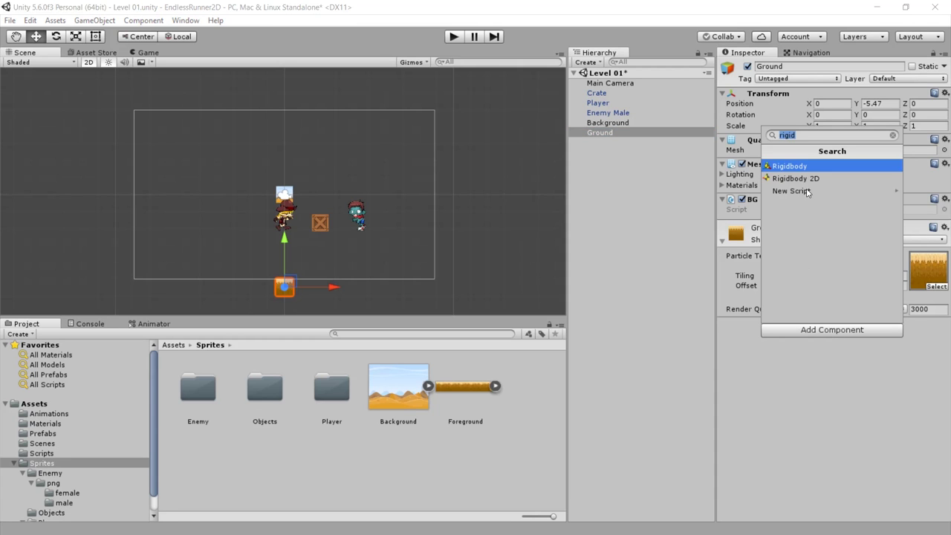
key("BackSpace")
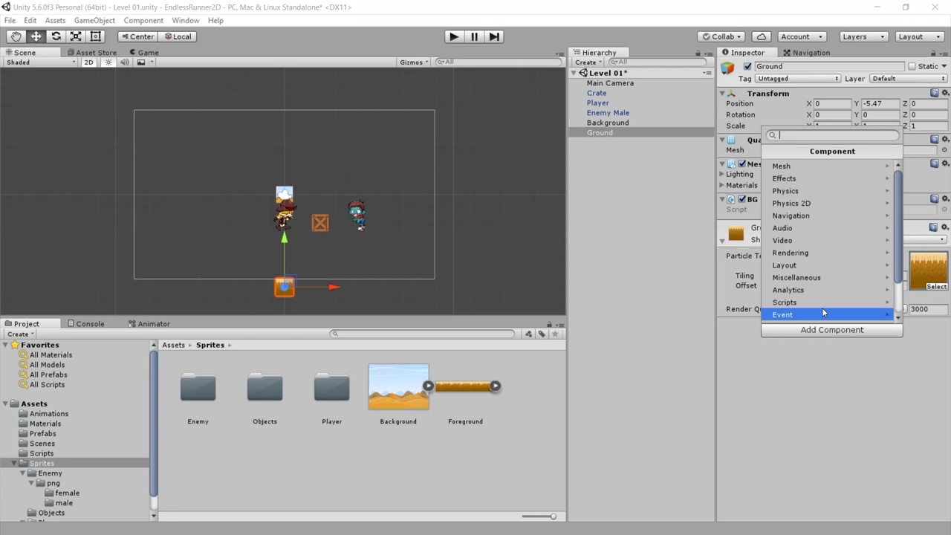
left_click(817, 301)
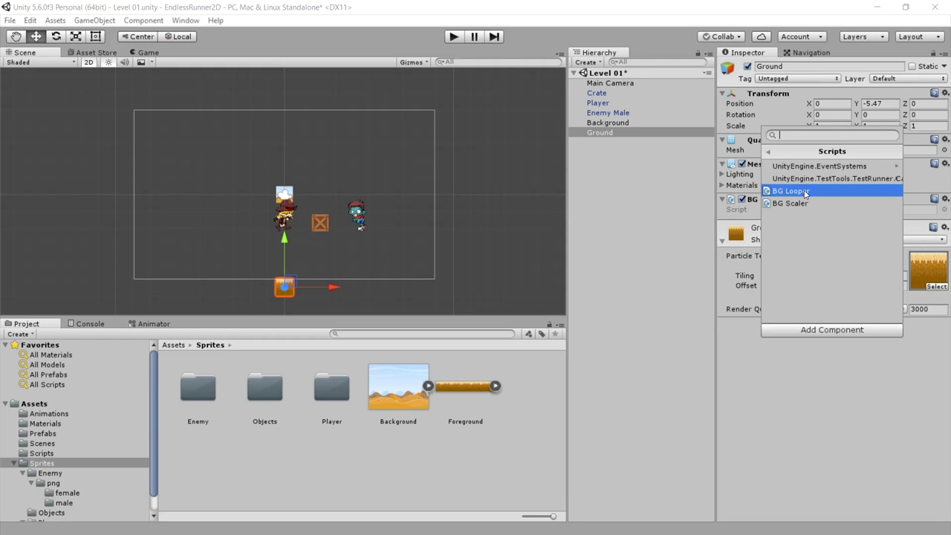
left_click(804, 192)
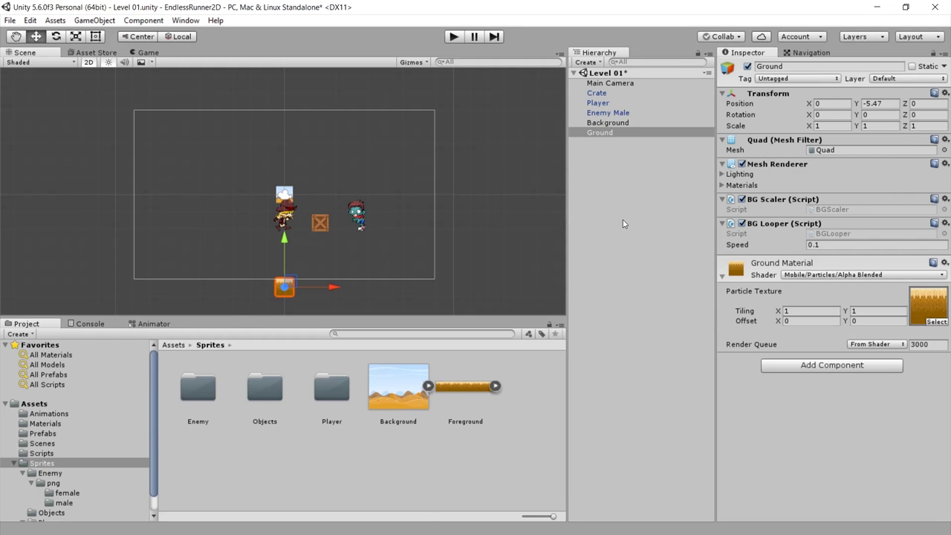
key("ctrl+p")
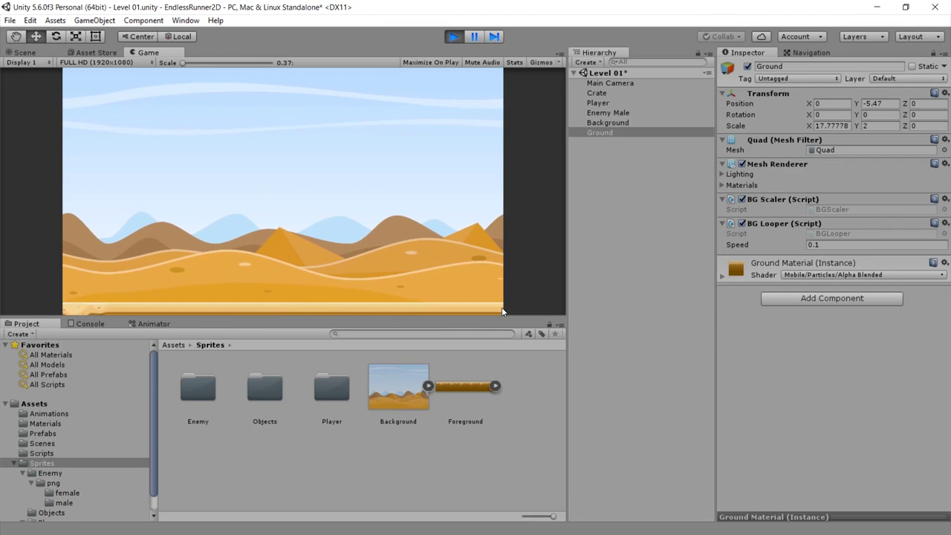
key("ctrl+p")
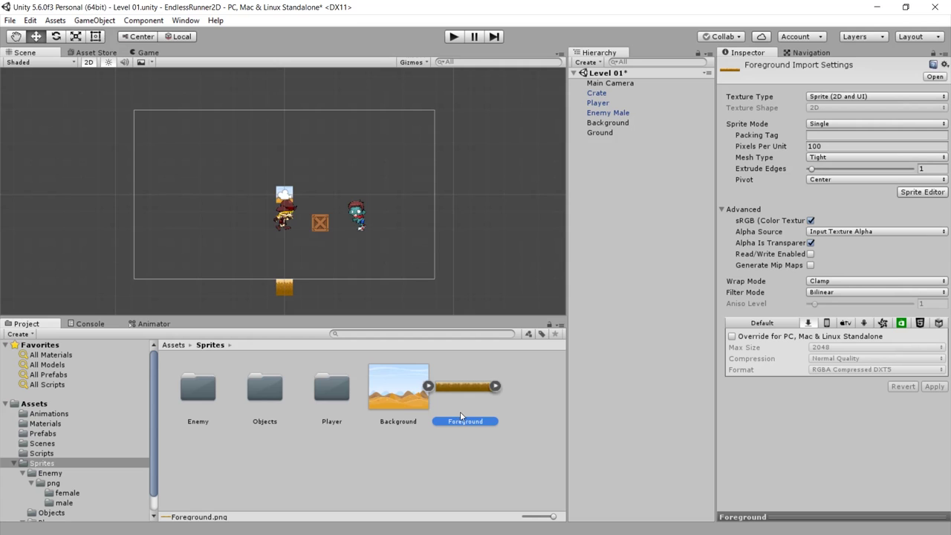
Set the Foreground sprite's Wrap Mode to Repeat and apply.
left_click(858, 283)
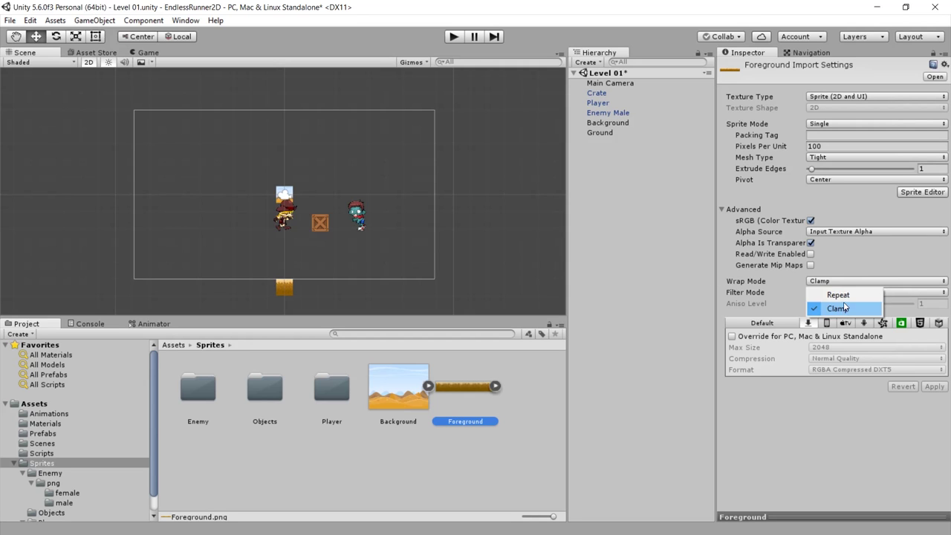
left_click(839, 295)
left_click(934, 387)
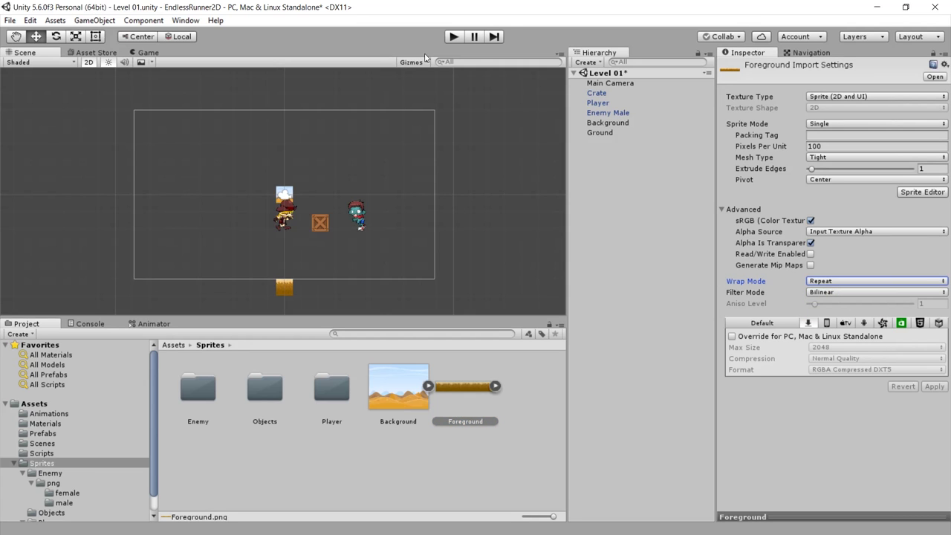
Play-test twice to check the ground strip scrolls, then select Ground.
left_click(453, 37)
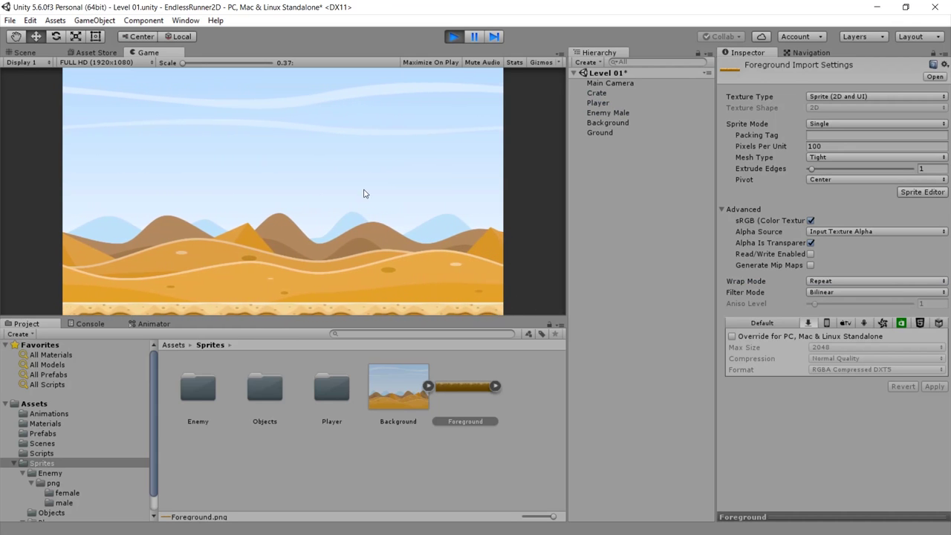
key("ctrl+p")
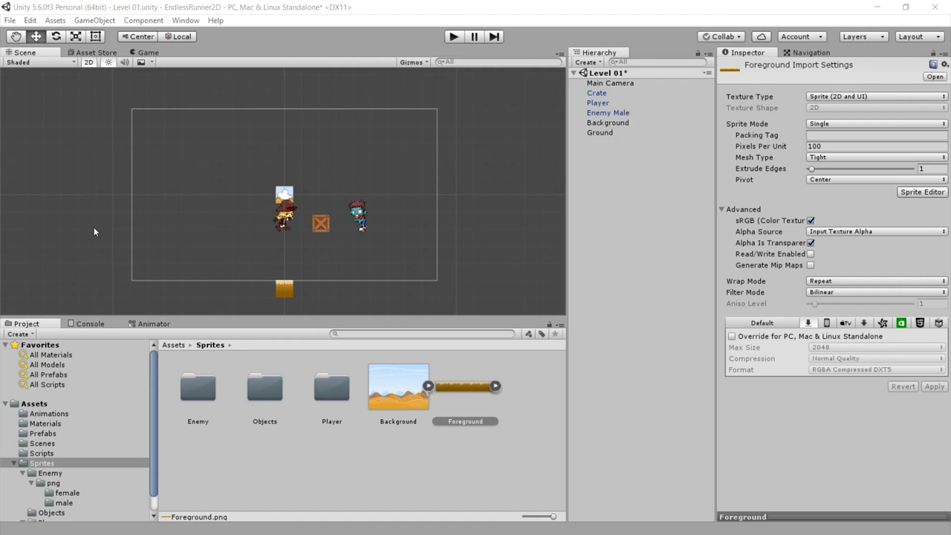
key("ctrl+p")
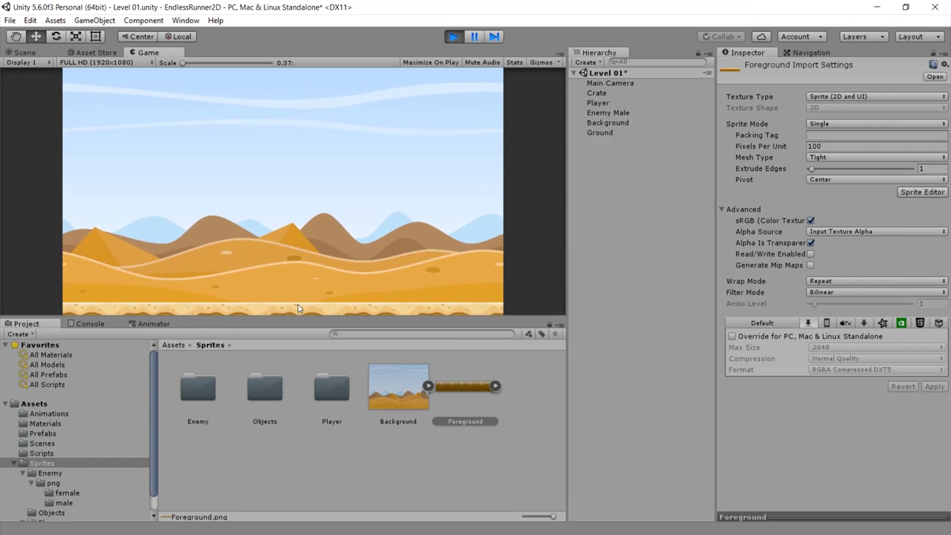
key("ctrl+p")
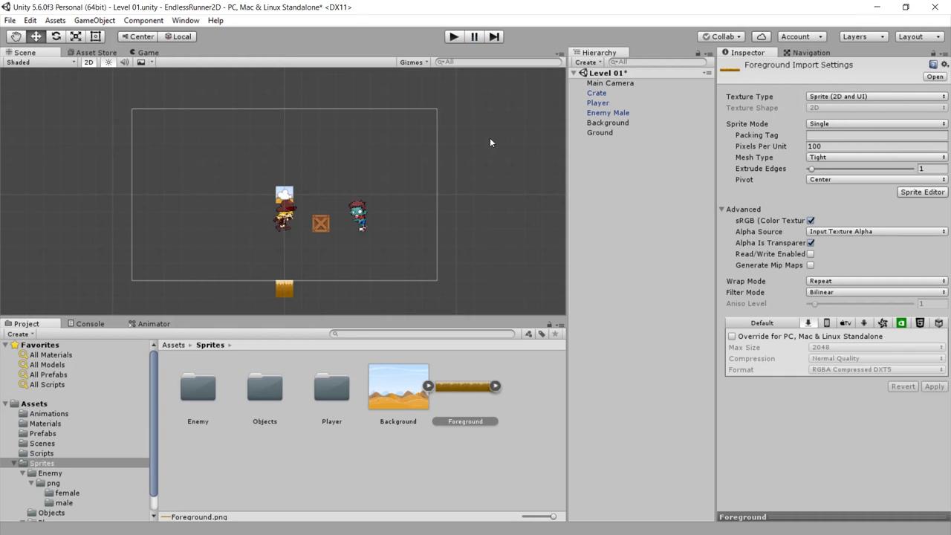
left_click(600, 134)
Add a Box Collider 2D to the Ground object and run Play mode to test it.
scroll(228, 300, "up", 2)
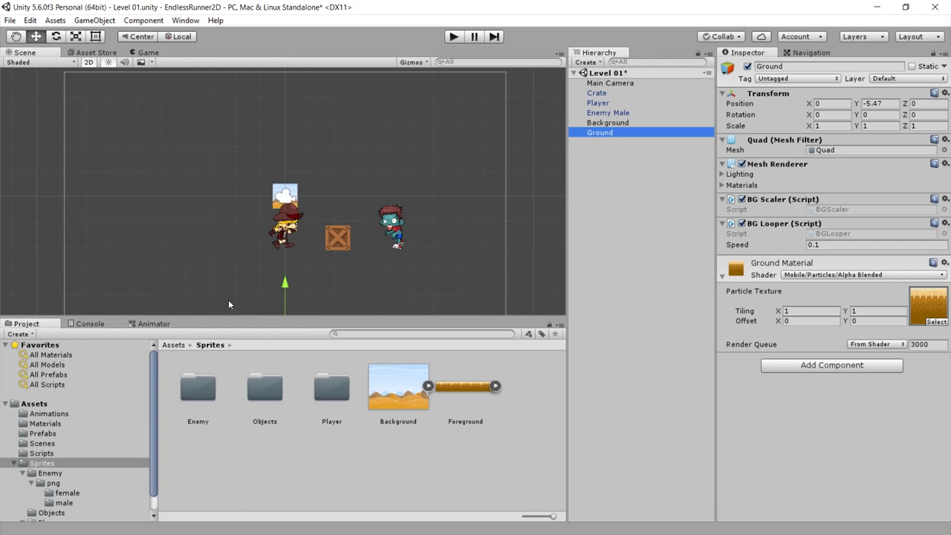
middle_click_drag(266, 260, 253, 187)
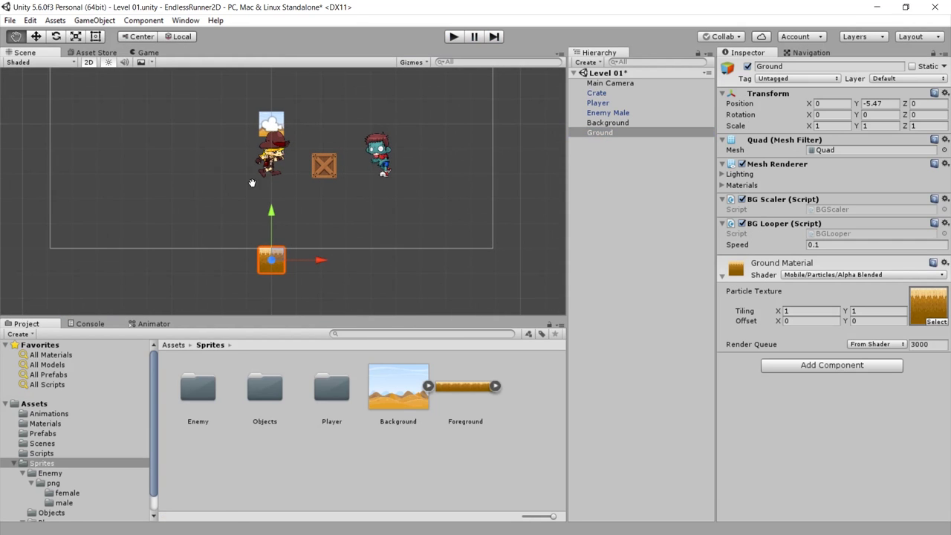
left_click(833, 367)
type("box")
key("Down")
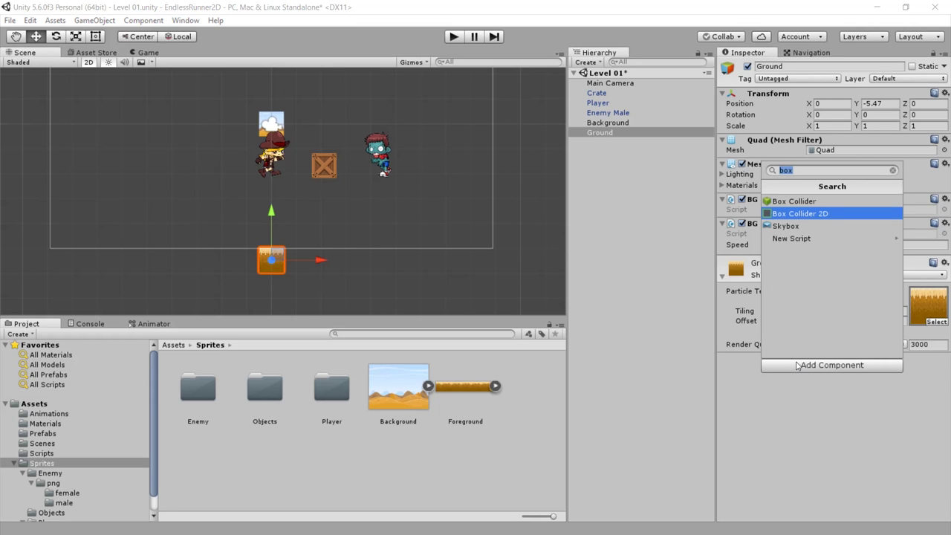
key("Return")
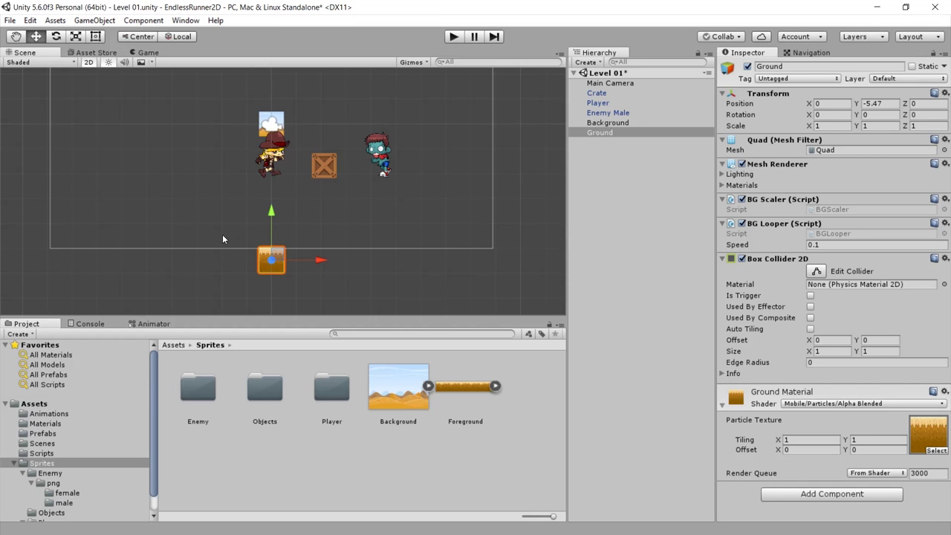
left_click(454, 37)
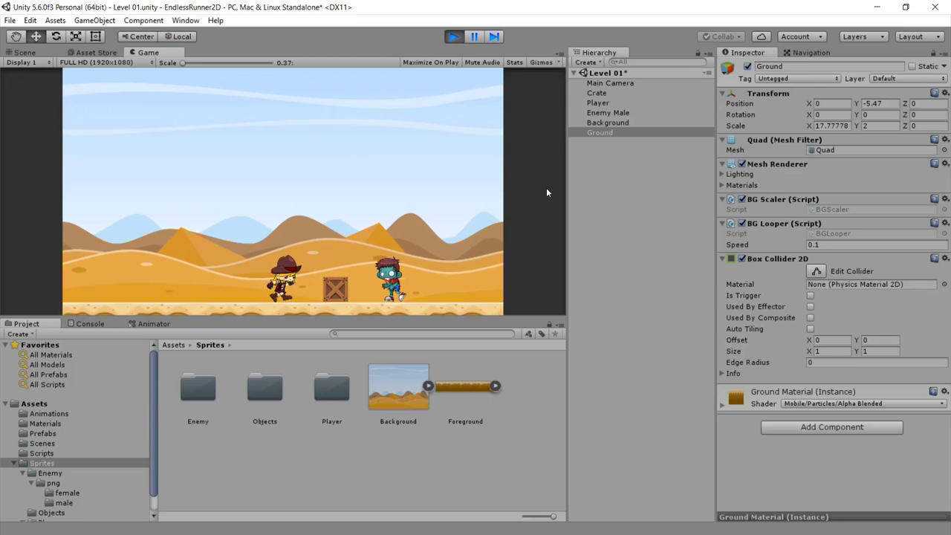
left_click(612, 112)
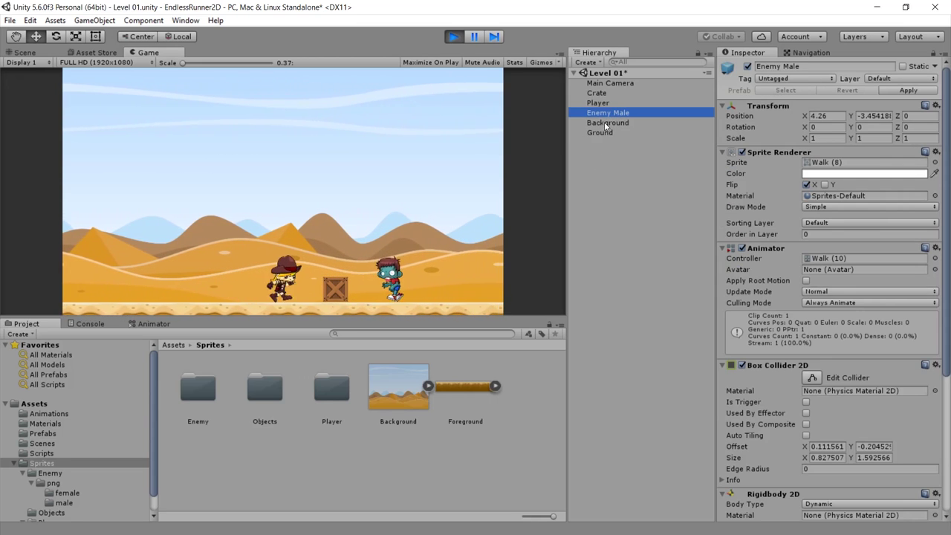
Select the Crate, then stop the Play-mode test run.
left_click(597, 93)
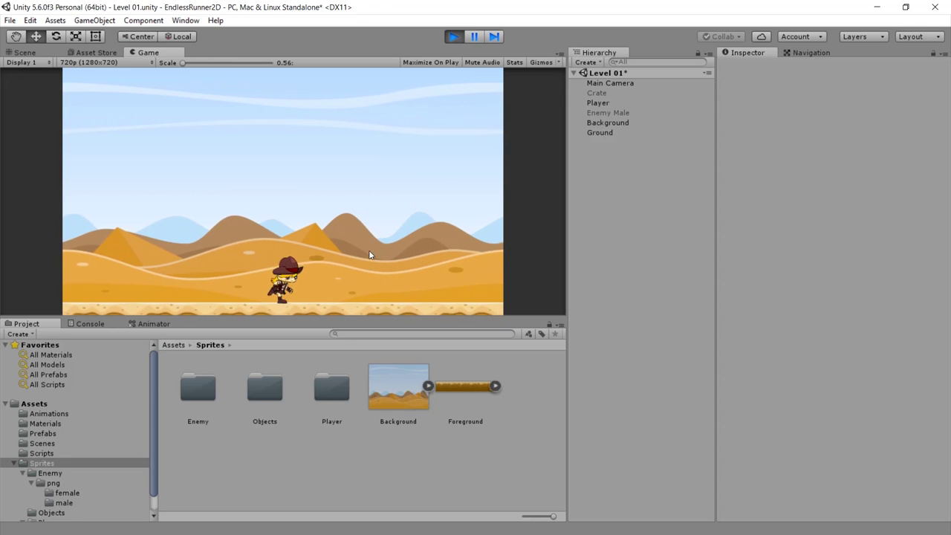
key("ctrl+p")
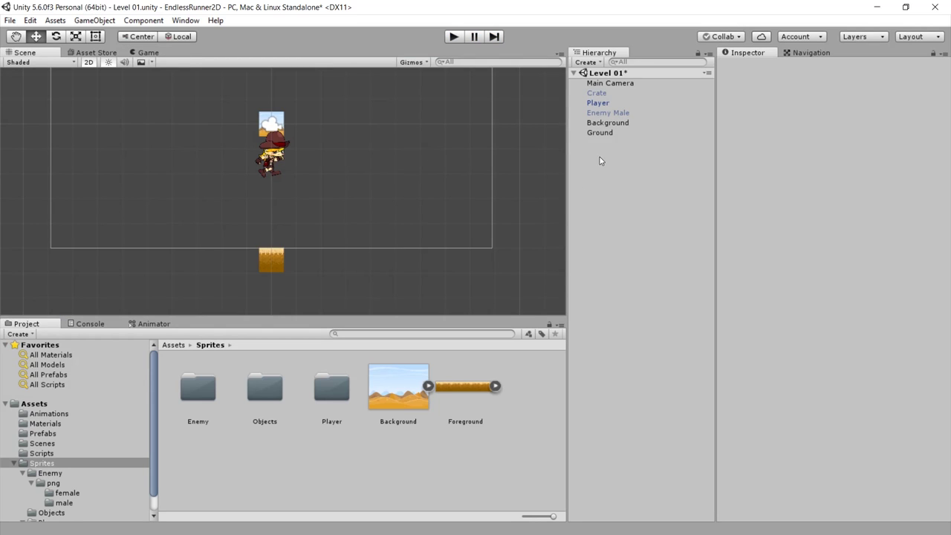
Add a UI Button, which creates its Canvas, to Level 01.
right_click(600, 158)
mouse_move(639, 341)
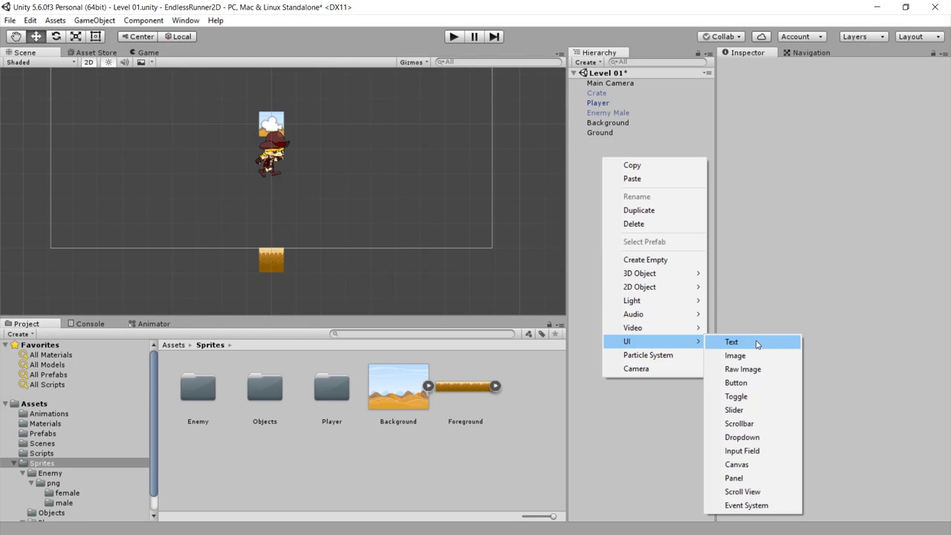
left_click(735, 382)
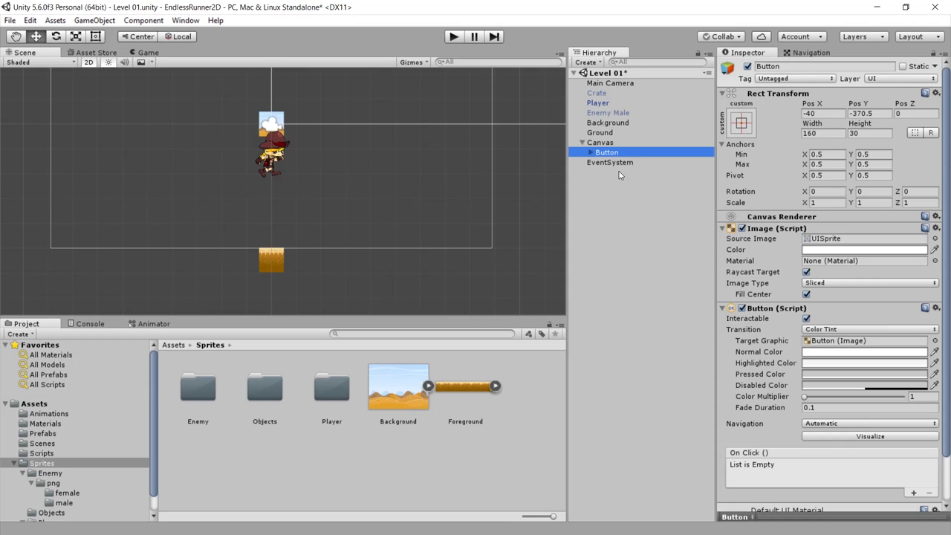
Set the Canvas Render Mode to Screen Space - Camera with Main Camera as Render Camera.
left_click(616, 143)
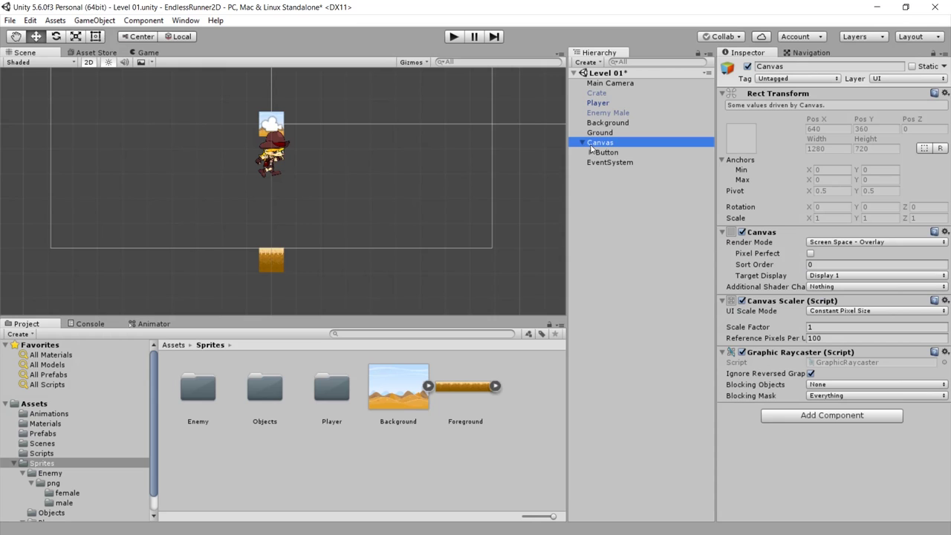
key("f")
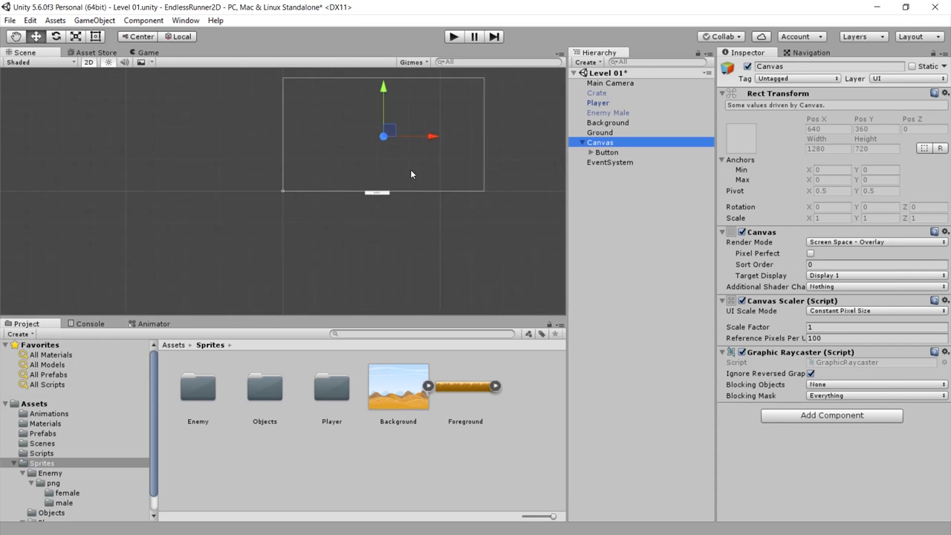
scroll(266, 191, "up", 5)
scroll(264, 189, "up", 5)
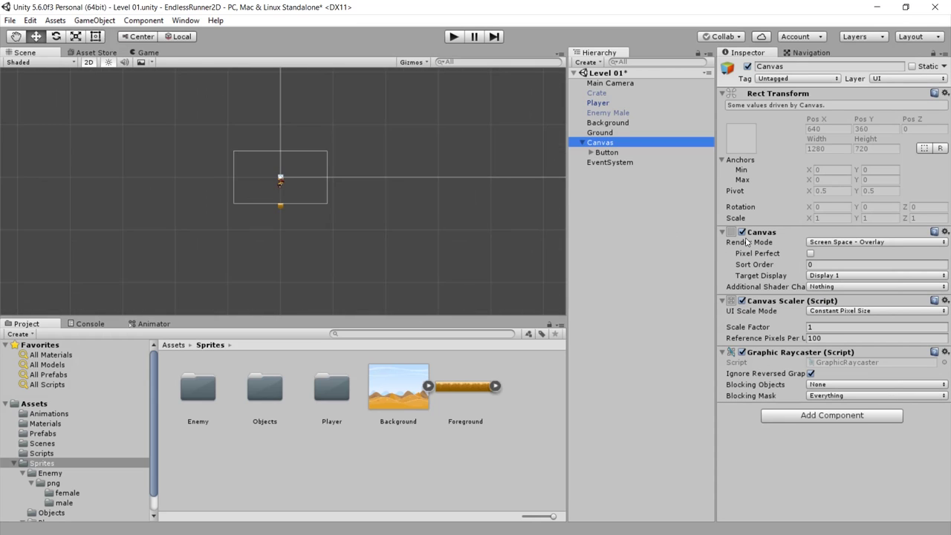
left_click(854, 244)
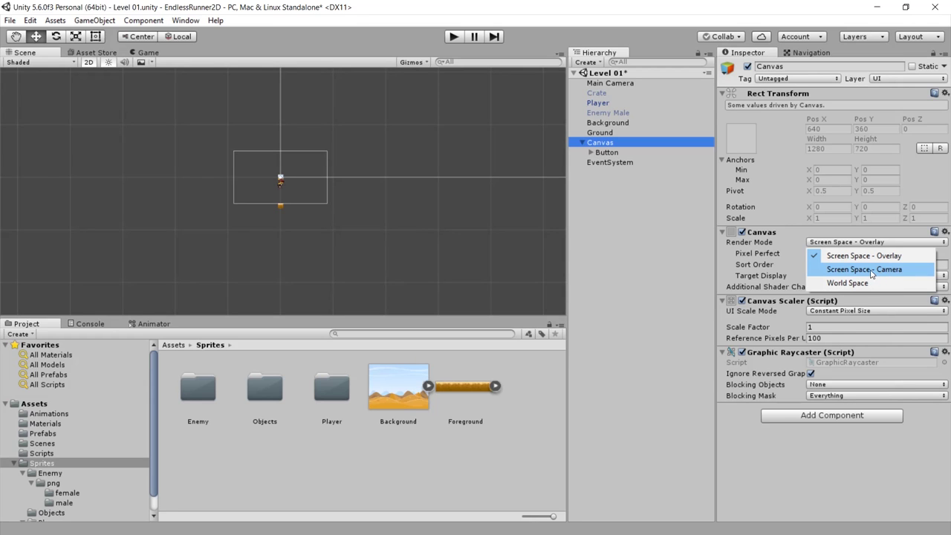
left_click(872, 273)
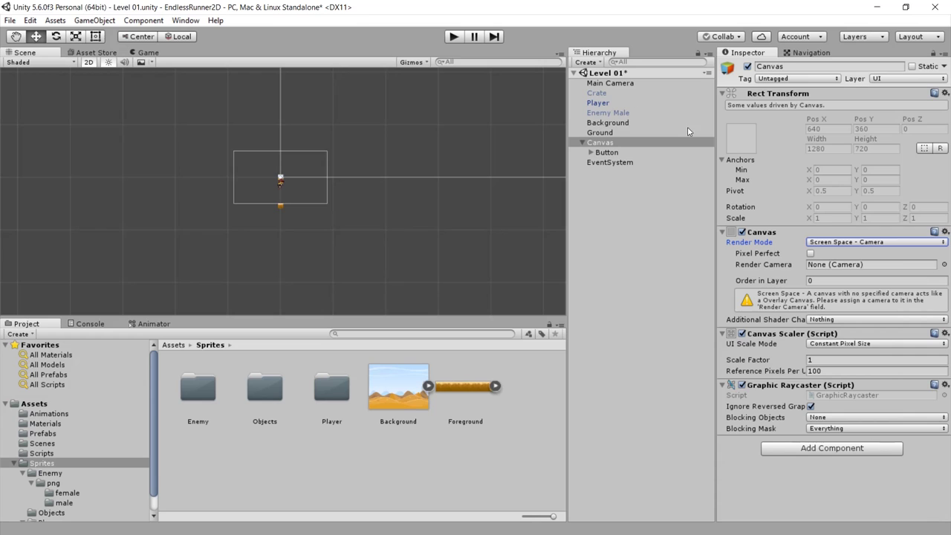
left_click(944, 265)
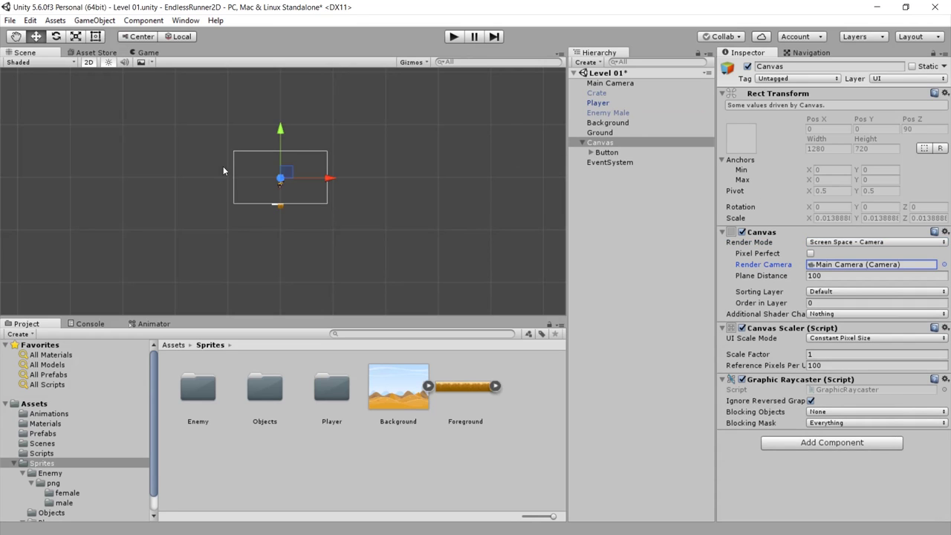
Set the Canvas to Scale With Screen Size at a 1280×720 reference resolution.
scroll(231, 167, "up", 2)
scroll(240, 160, "up", 2)
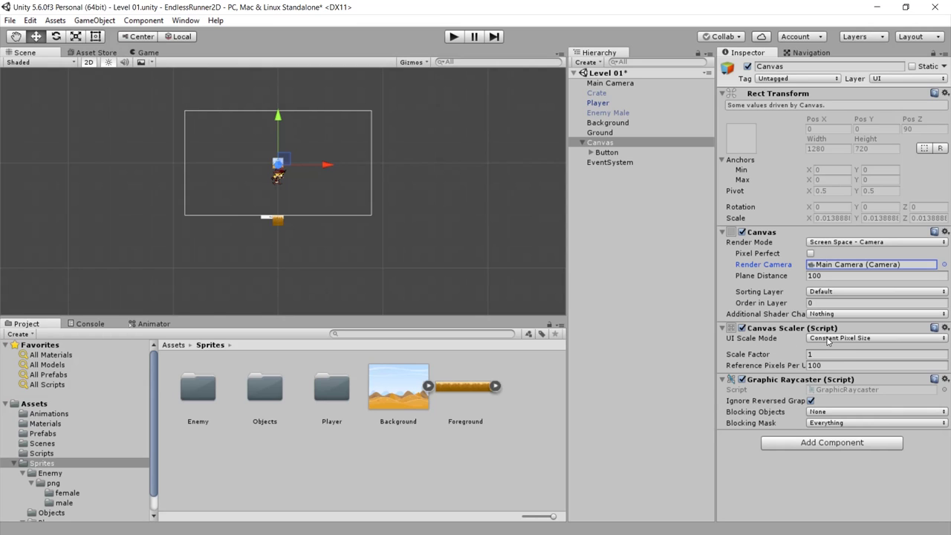
left_click(853, 339)
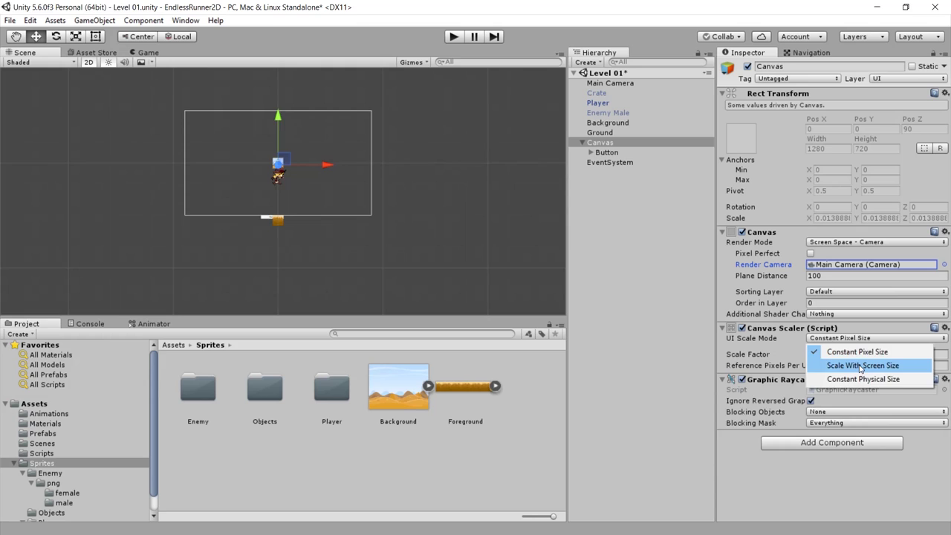
left_click(861, 366)
type("1280")
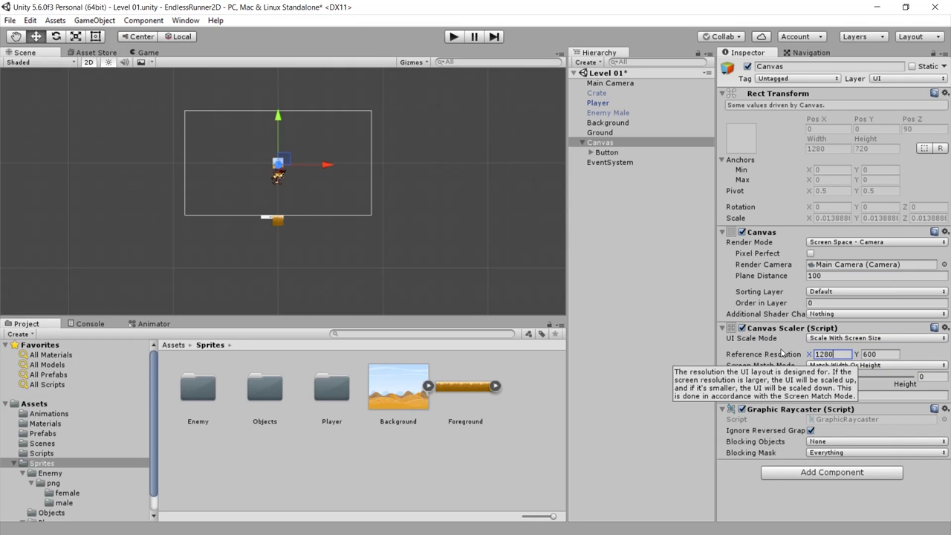
key("Tab")
type("7")
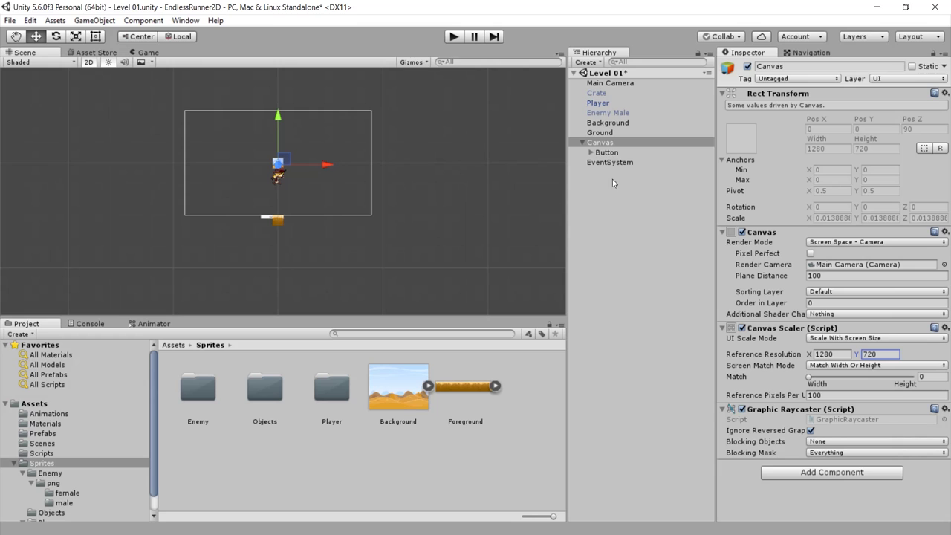
Stretch the Button's anchors across the Canvas up to 0.548666 height and zero its Left and Top offsets.
double_click(607, 153)
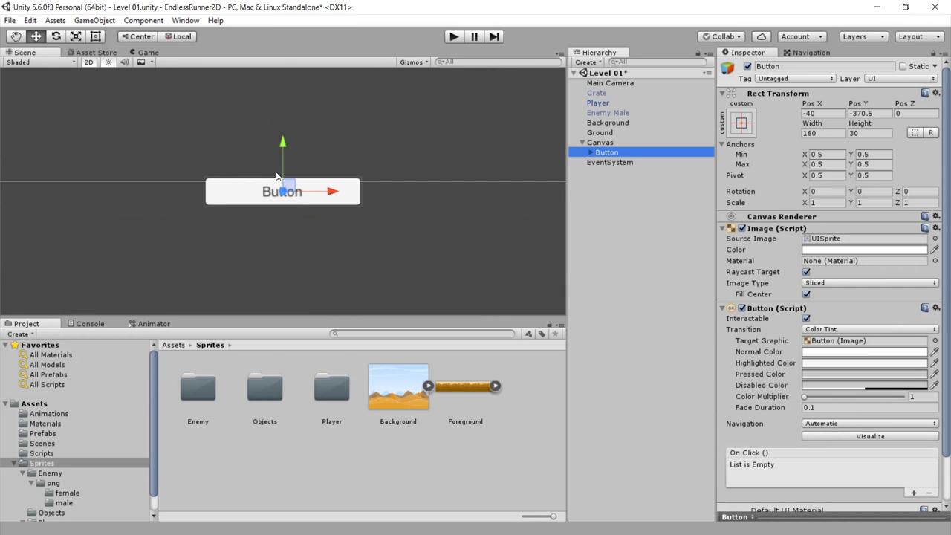
scroll(256, 158, "down", 5)
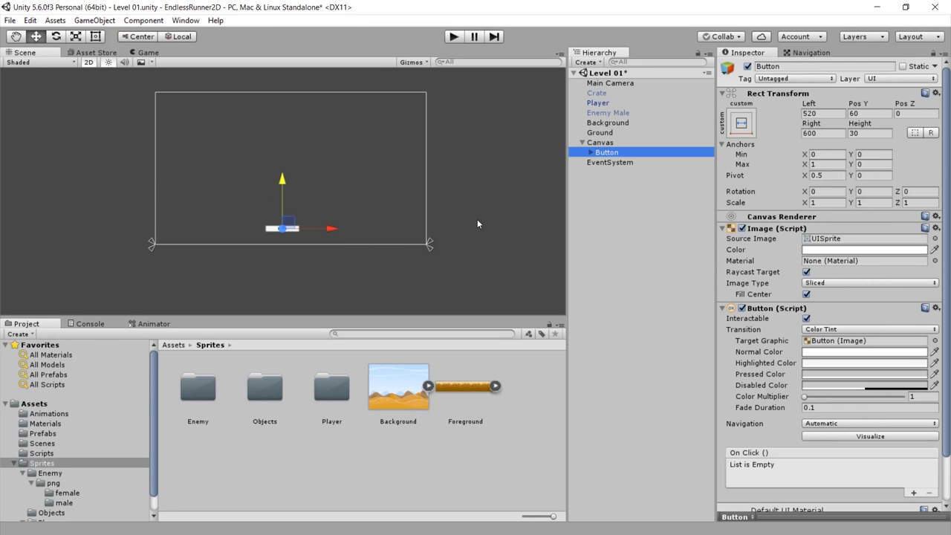
mouse_move(438, 241)
left_mouse_down()
mouse_move(391, 168)
mouse_move(149, 158)
left_mouse_up()
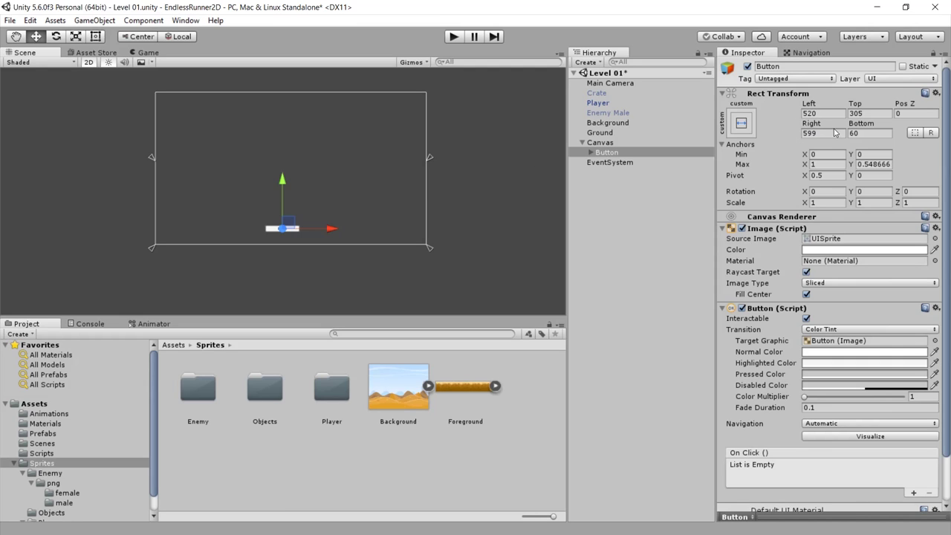
left_click_drag(813, 108, 768, 104)
left_click(812, 108)
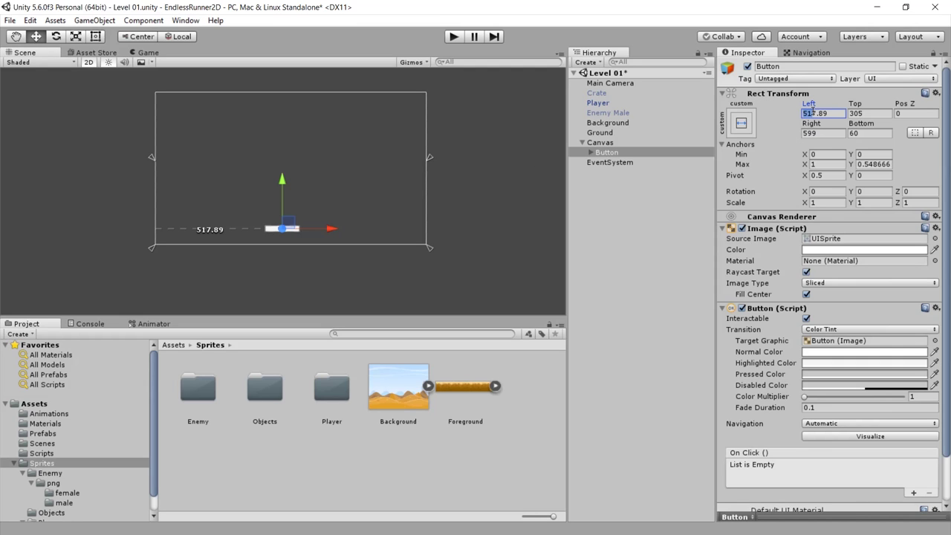
type("0")
key("Tab")
type("0")
key("Tab")
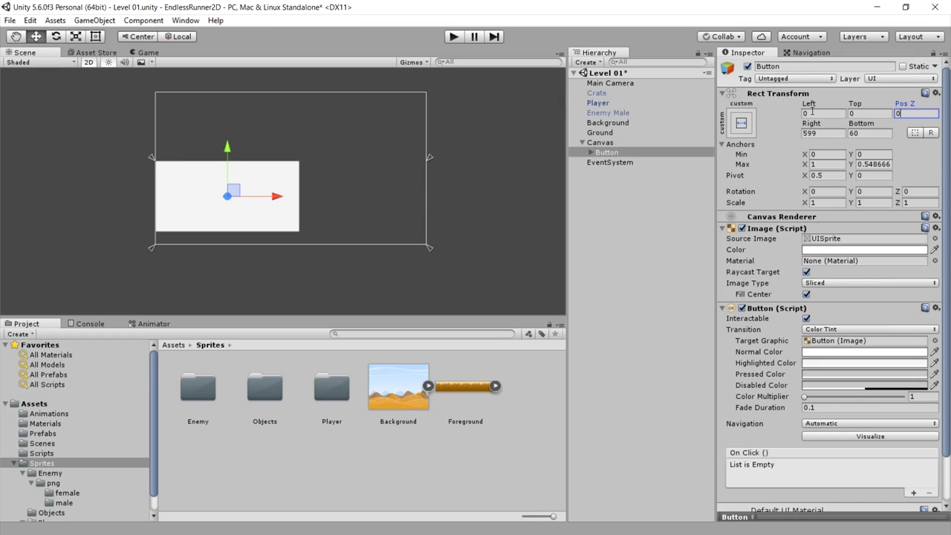
key("Tab")
Set the Button's remaining offset to 0 and delete its child Text label.
type("0")
key("Tab")
type("0")
left_click(449, 205)
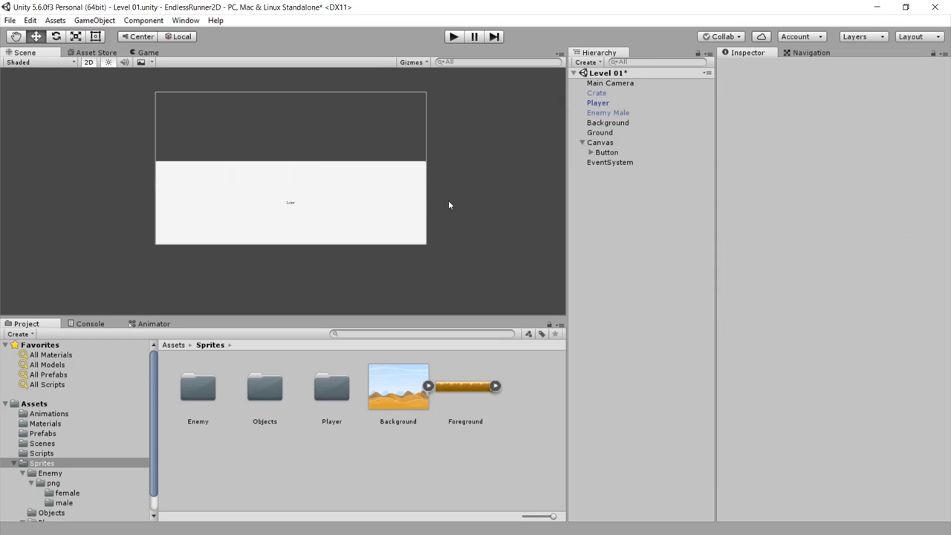
left_click(591, 153)
left_click(604, 163)
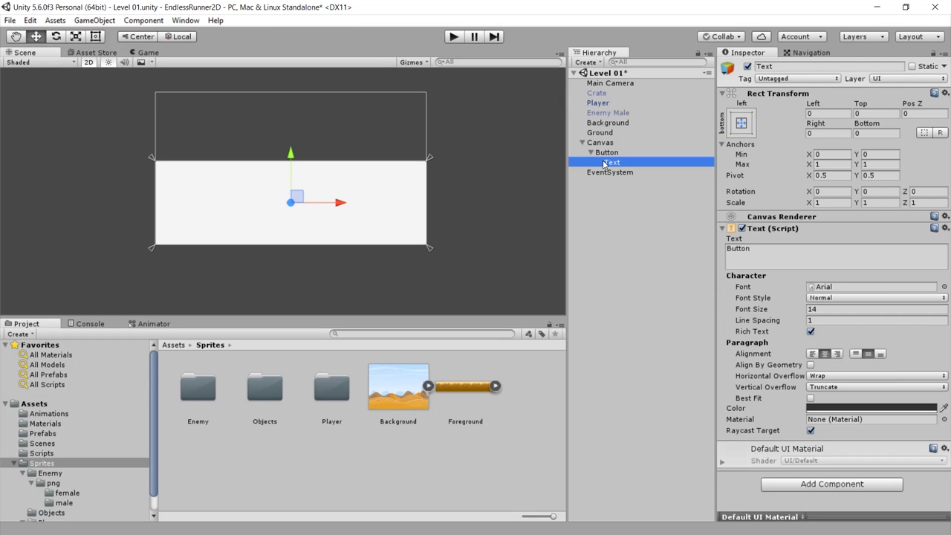
right_click(604, 164)
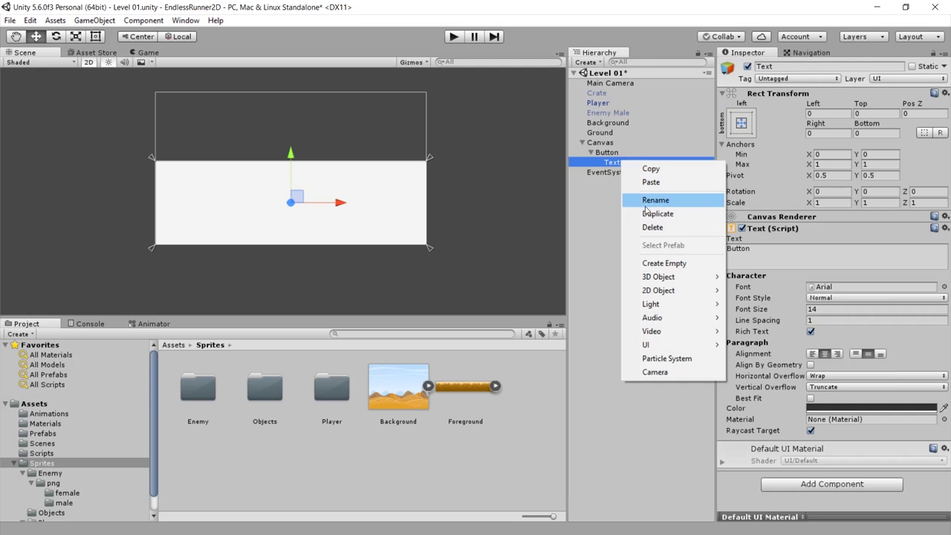
left_click(643, 231)
Drag the Button Image colour's alpha to 0 so it becomes fully transparent.
left_click(595, 132)
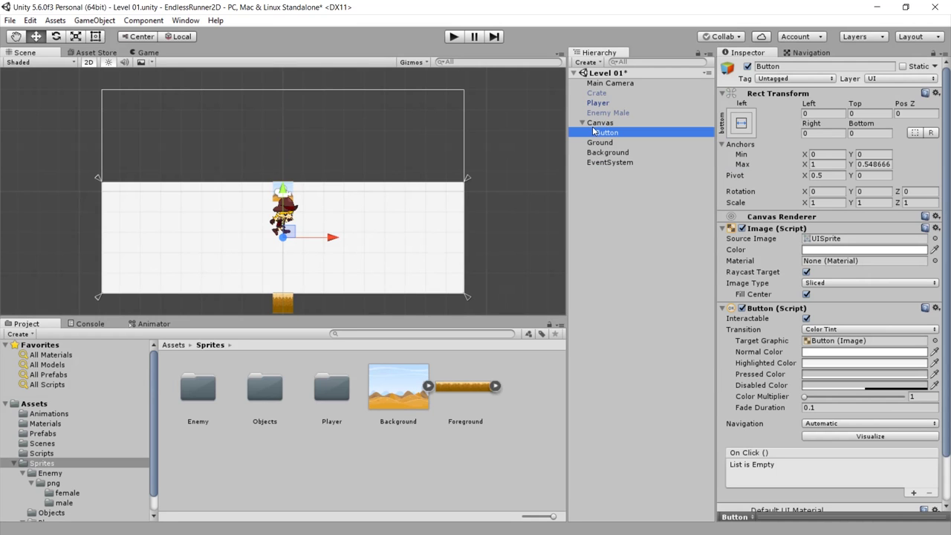
left_click(825, 252)
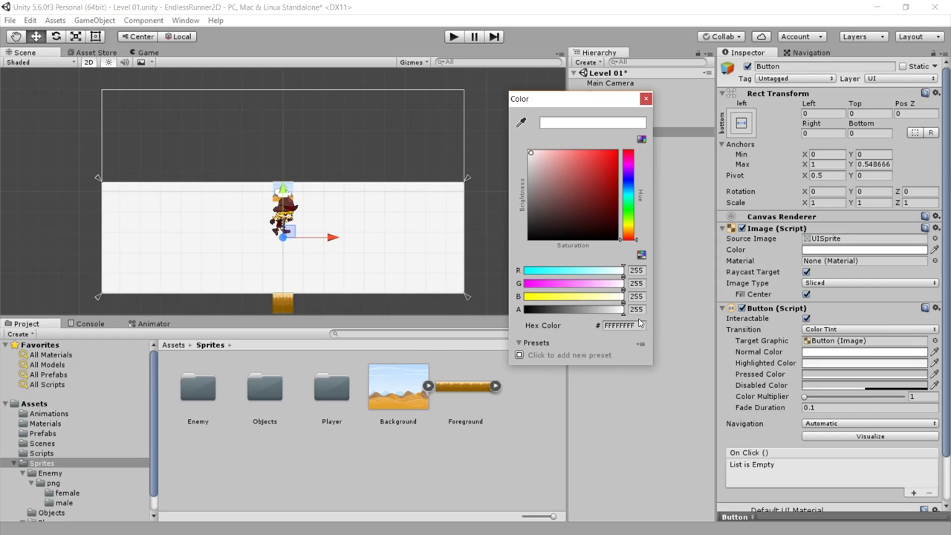
left_click_drag(584, 315, 513, 312)
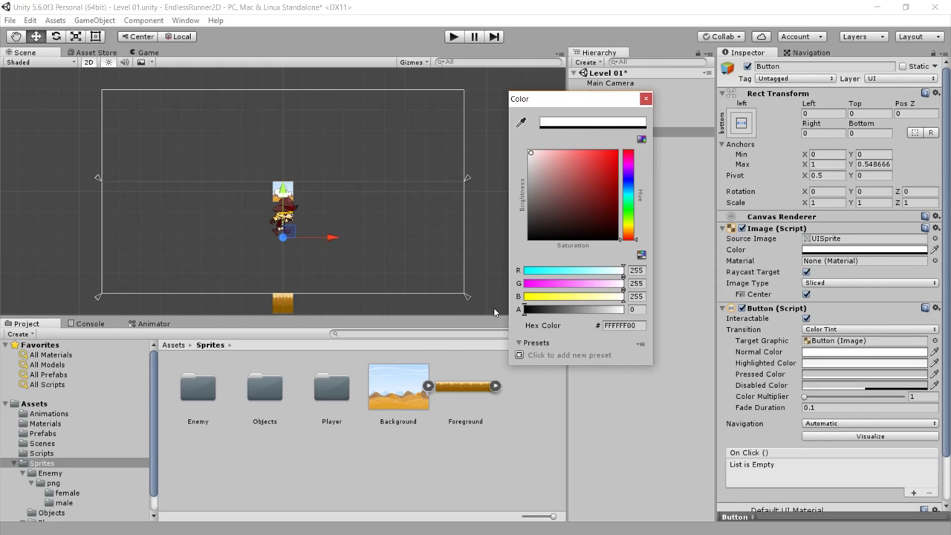
left_click(285, 257)
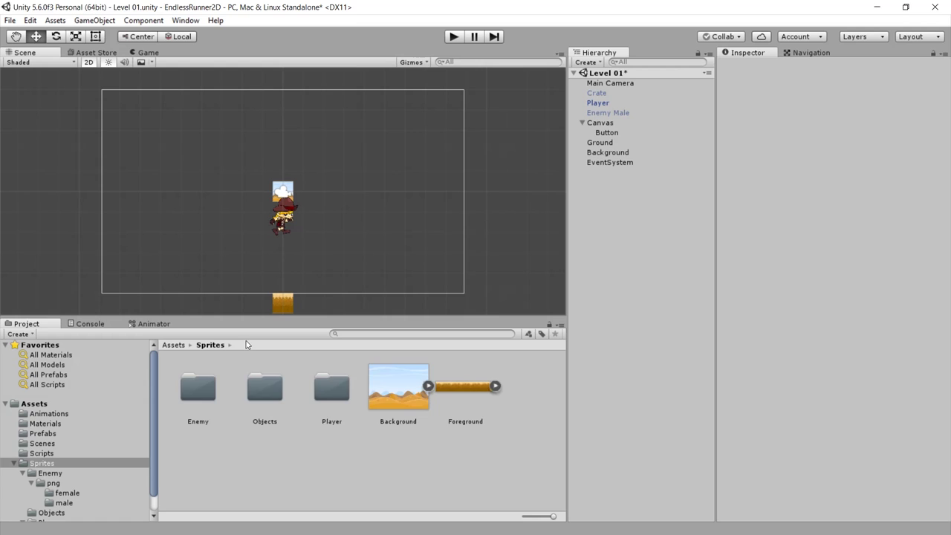
Create a C# script named PlayerMovement in the Scripts folder and open it in MonoDevelop.
left_click(41, 453)
right_click(346, 406)
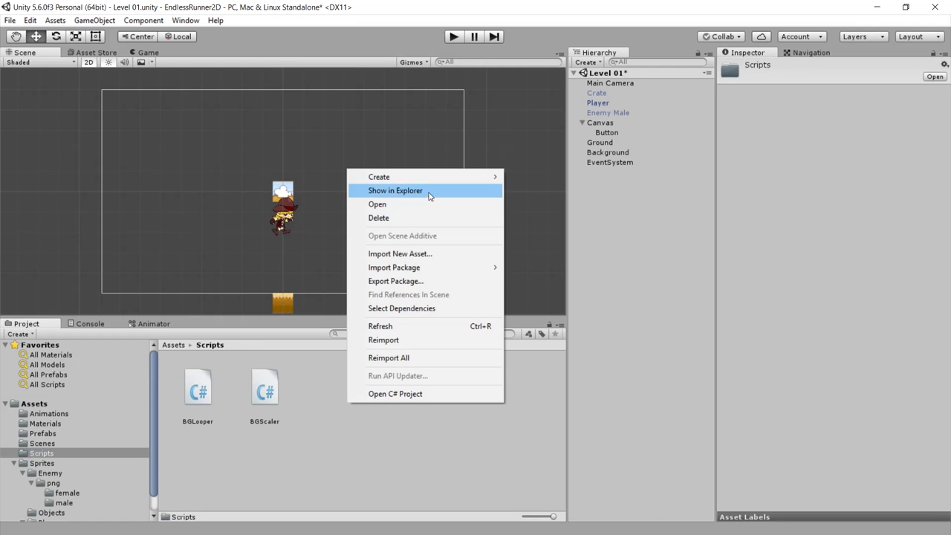
mouse_move(437, 178)
left_click(523, 195)
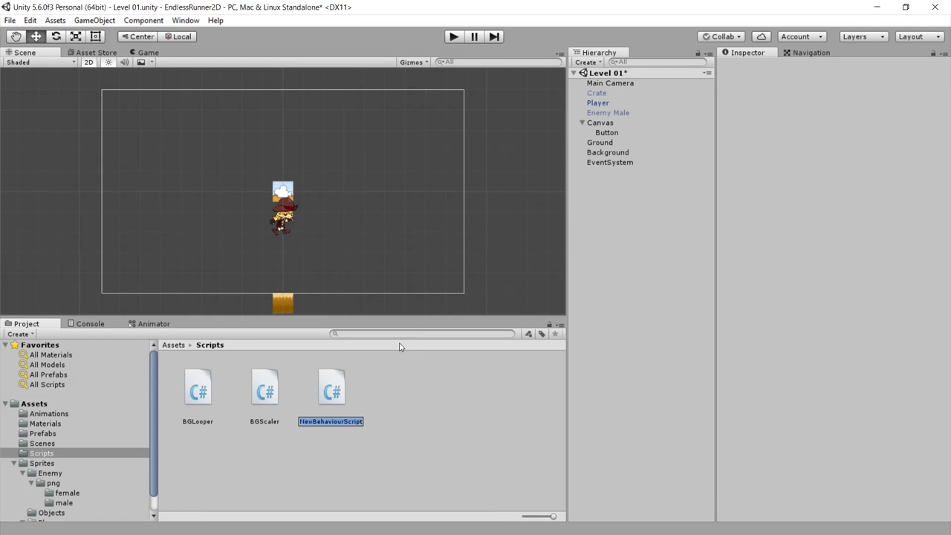
type("PlayerMe")
type("ovement")
key("Return")
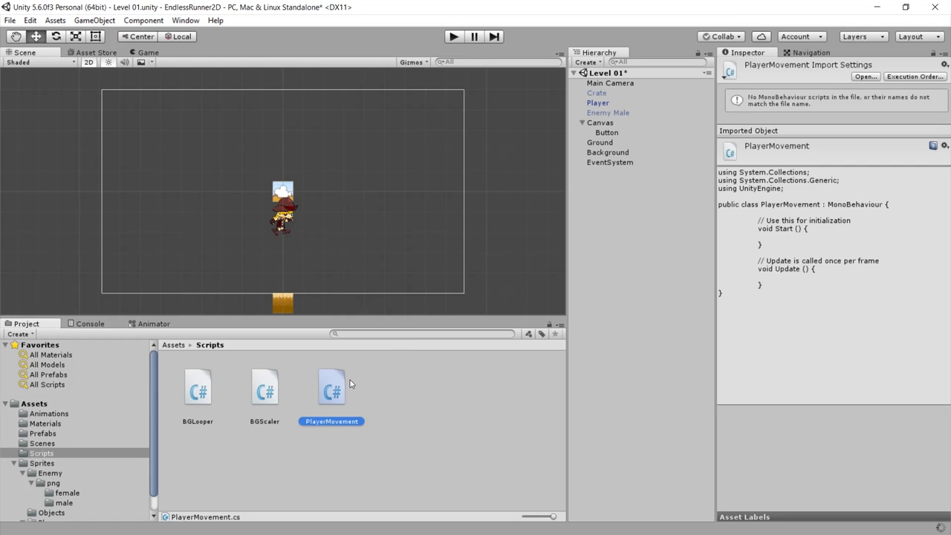
double_click(350, 380)
Add the field 'public float jumpForce = 5f;' to the class and save.
left_click(178, 208)
key("Return")
key("Return")
key("Up")
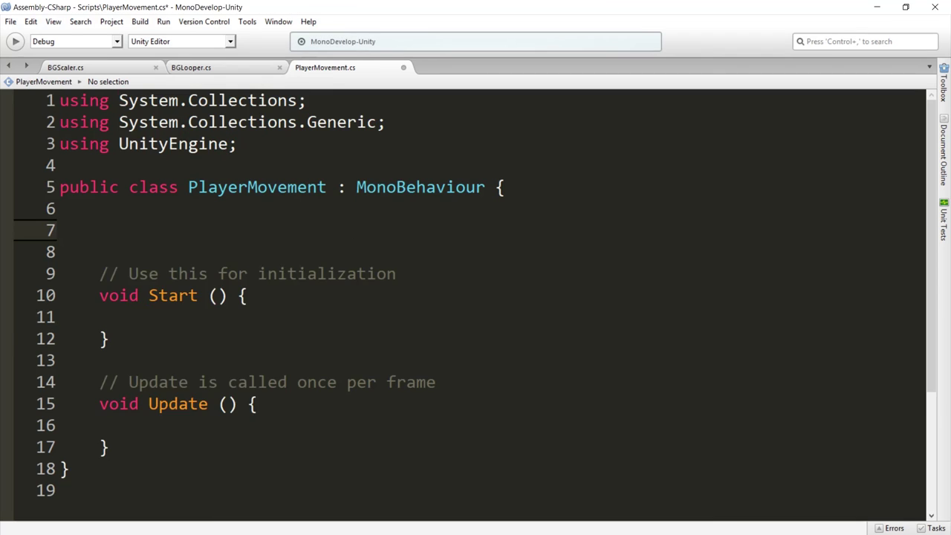
type("float")
key("BackSpace")
key("BackSpace")
key("BackSpace")
key("BackSpace")
type("pu")
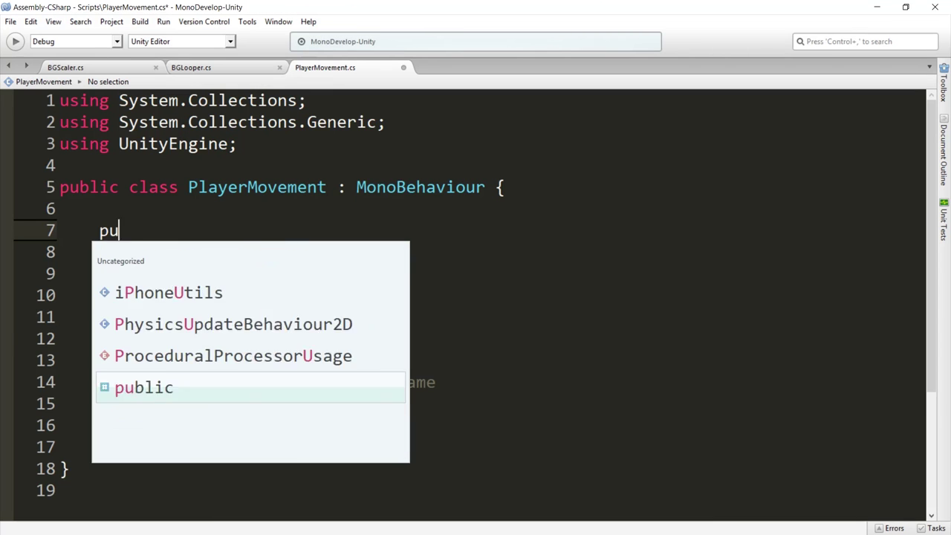
type("blic ")
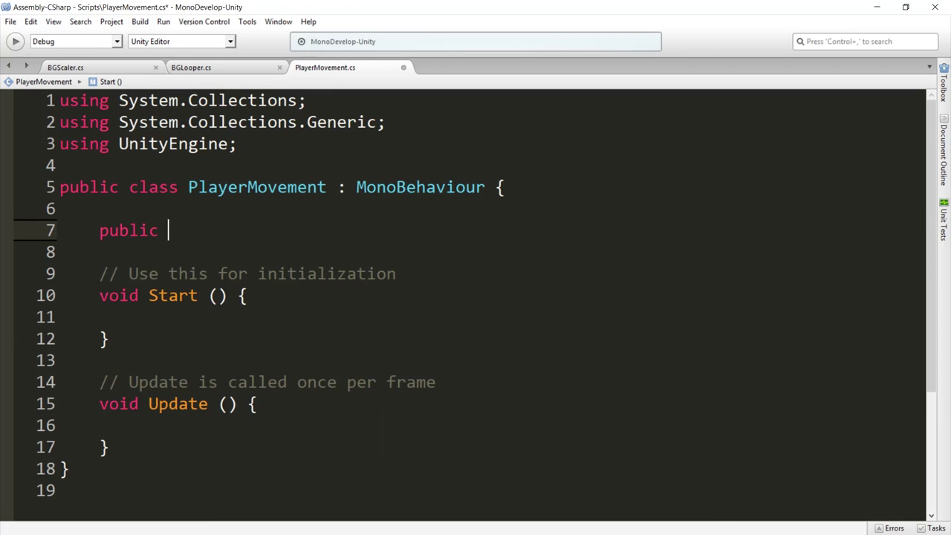
type("float ")
type("jumpForc")
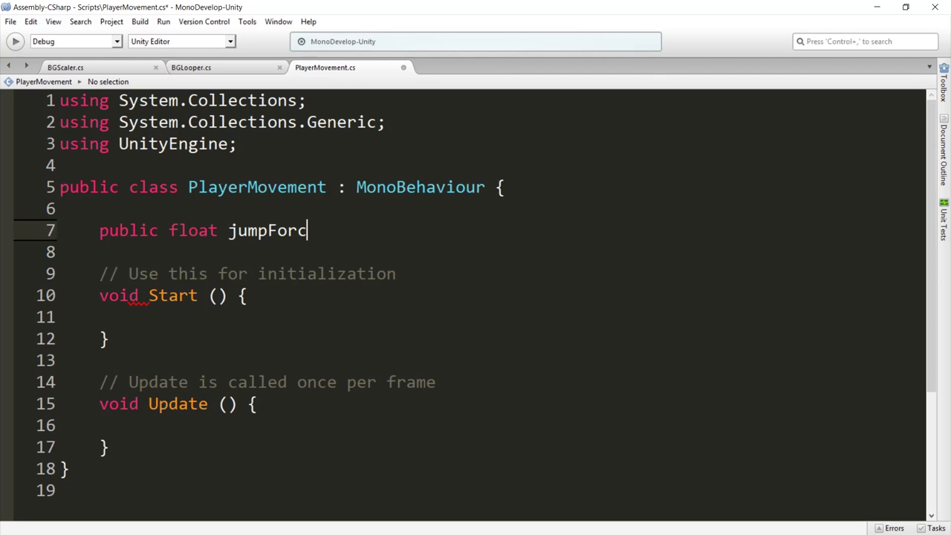
type("e = 5f;")
key("ctrl+s")
Declare 'private Rigidbody2D myRB;' below the jumpForce field.
mouse_move(99, 230)
left_mouse_down()
mouse_move(169, 232)
mouse_move(159, 233)
left_mouse_up()
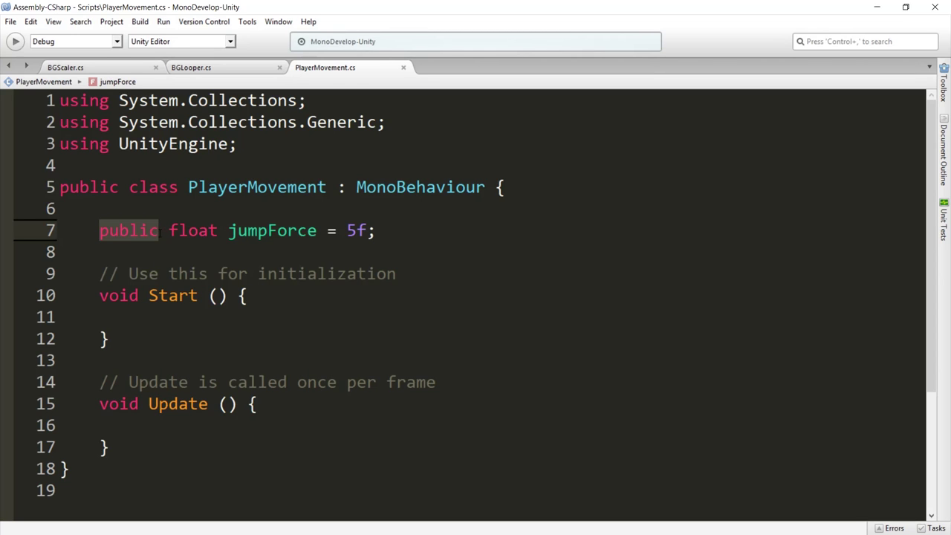
left_click_drag(377, 231, 82, 233)
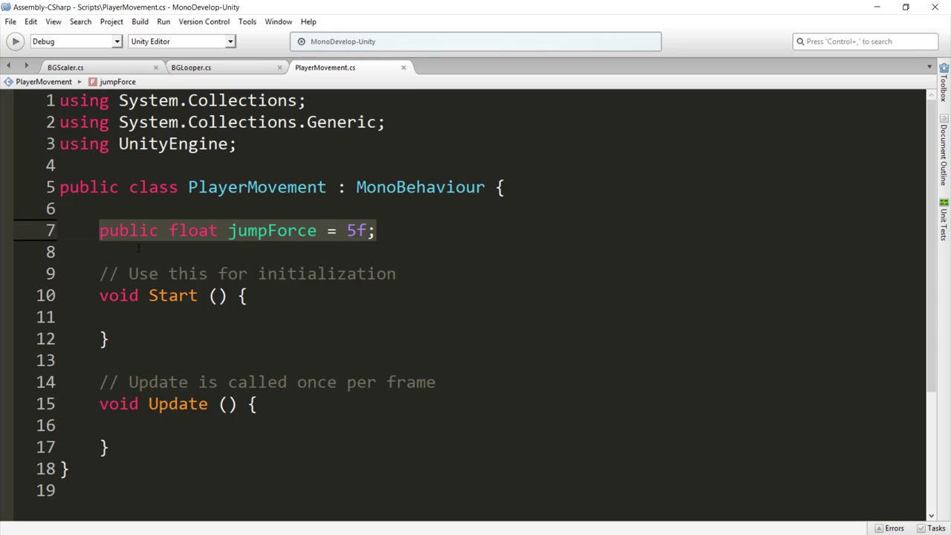
key("End")
key("Return")
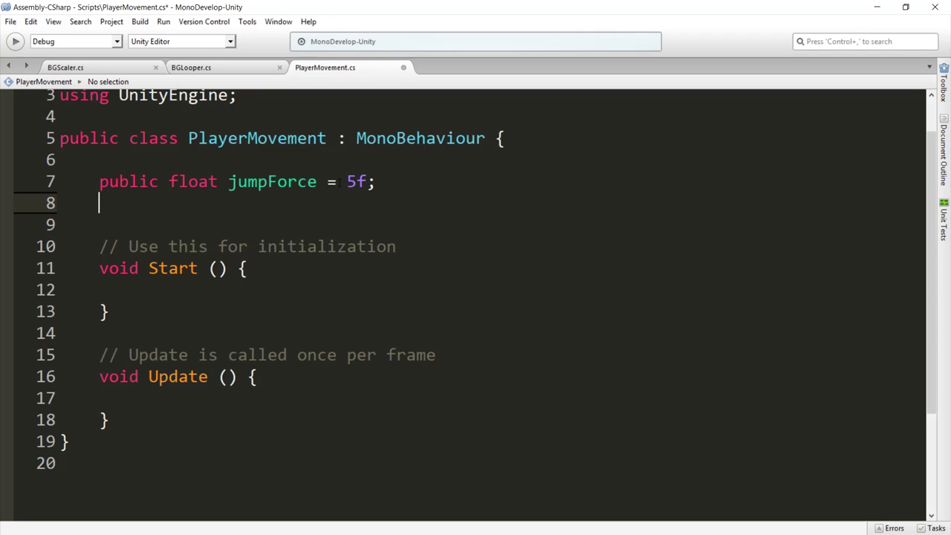
key("Return")
type("private ")
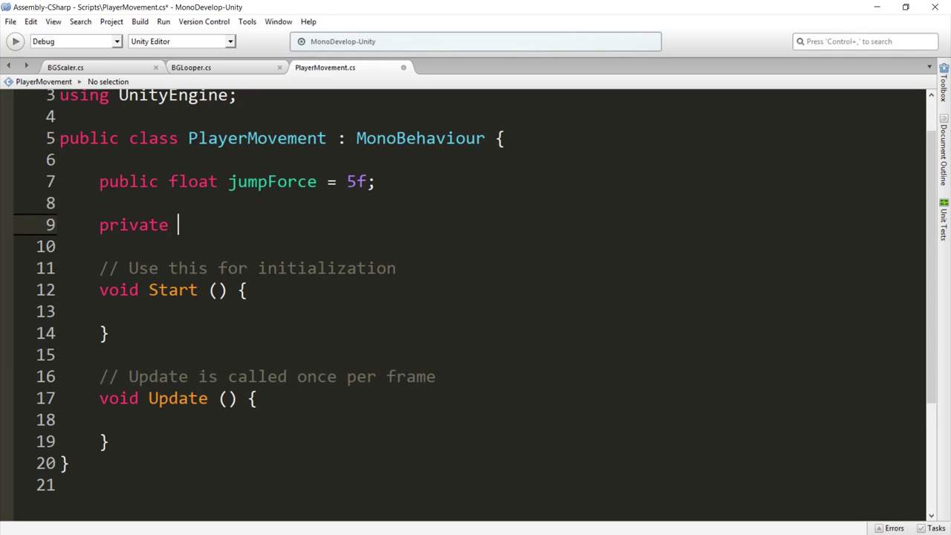
type("Rigi")
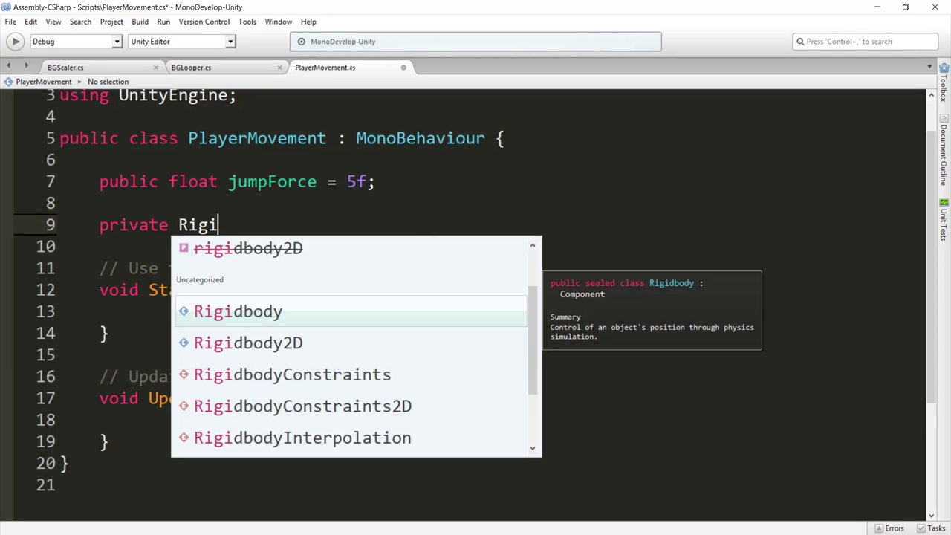
key("Down")
key("Return")
type("my")
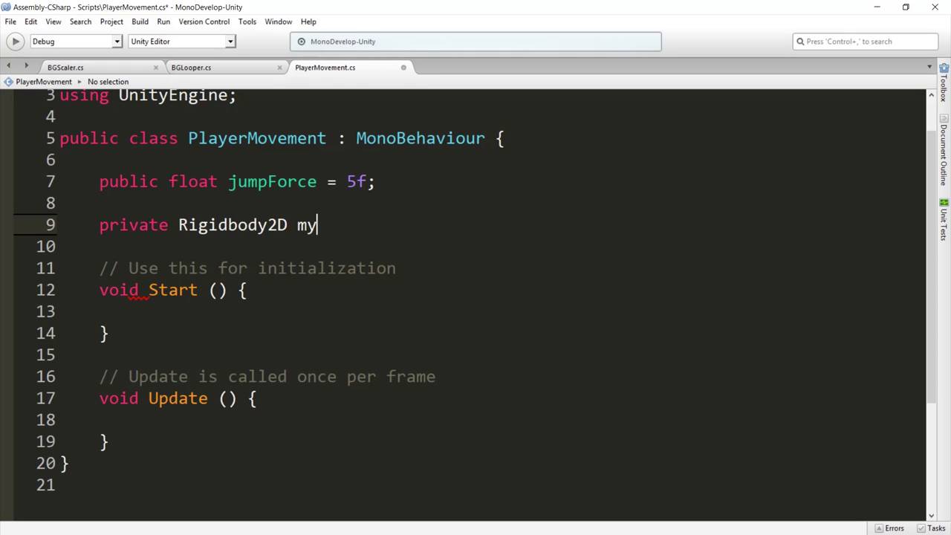
type("Bo")
key("BackSpace")
key("BackSpace")
type("RB;")
In Start(), assign 'myRB = GetComponent<Rigidbody2D> ();', save, and return to Unity.
left_click(180, 314)
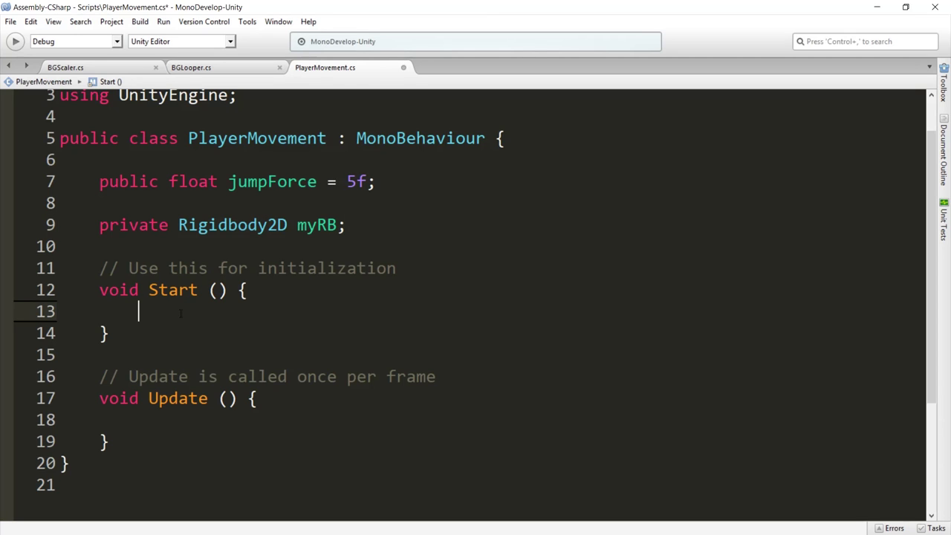
type("myR")
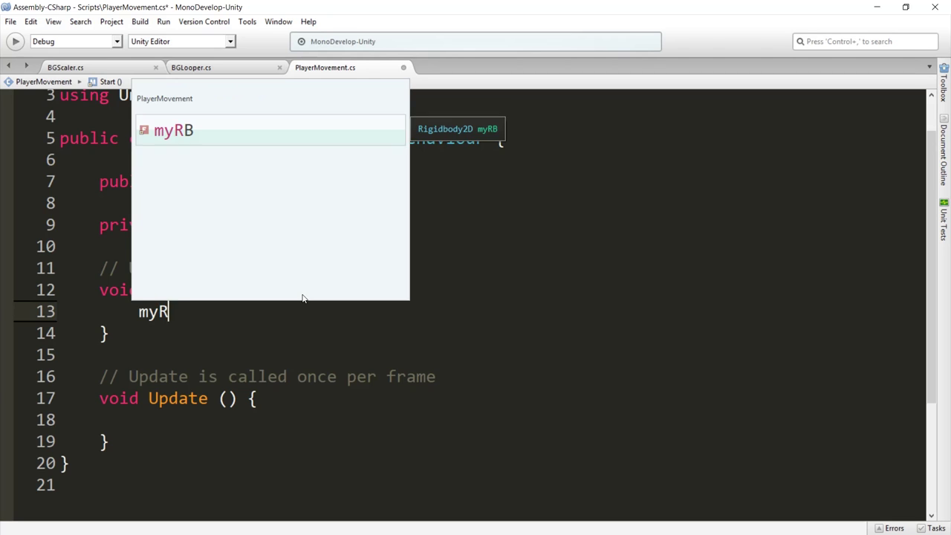
type("B = Get")
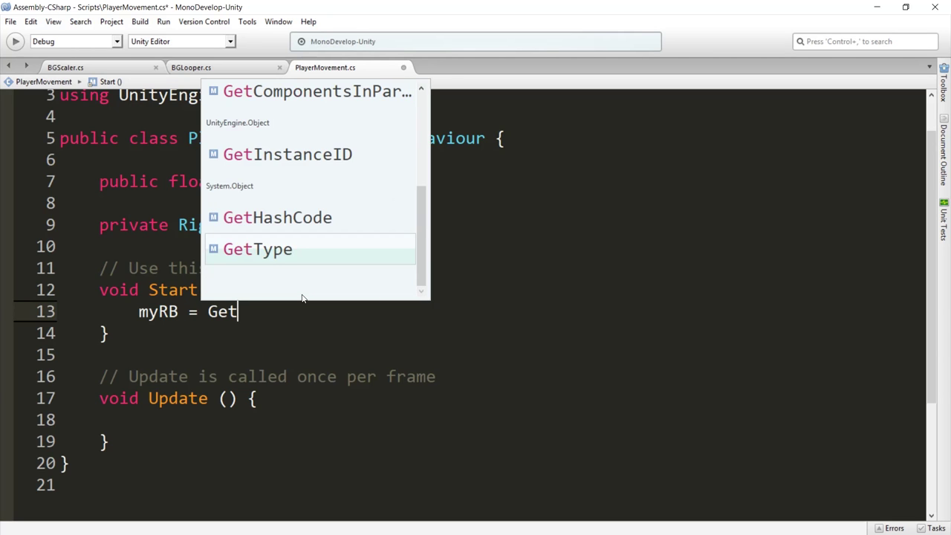
type("Component<")
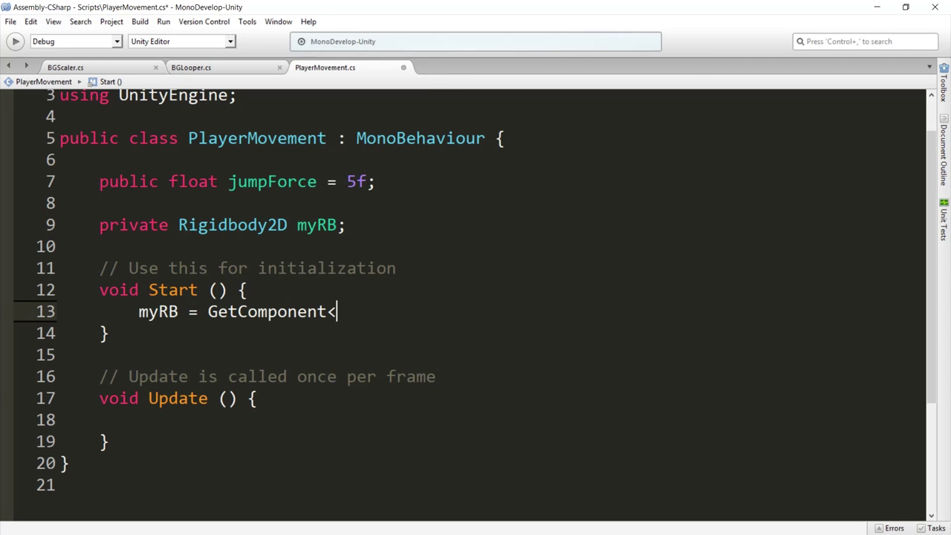
type("Rigid")
key("Down")
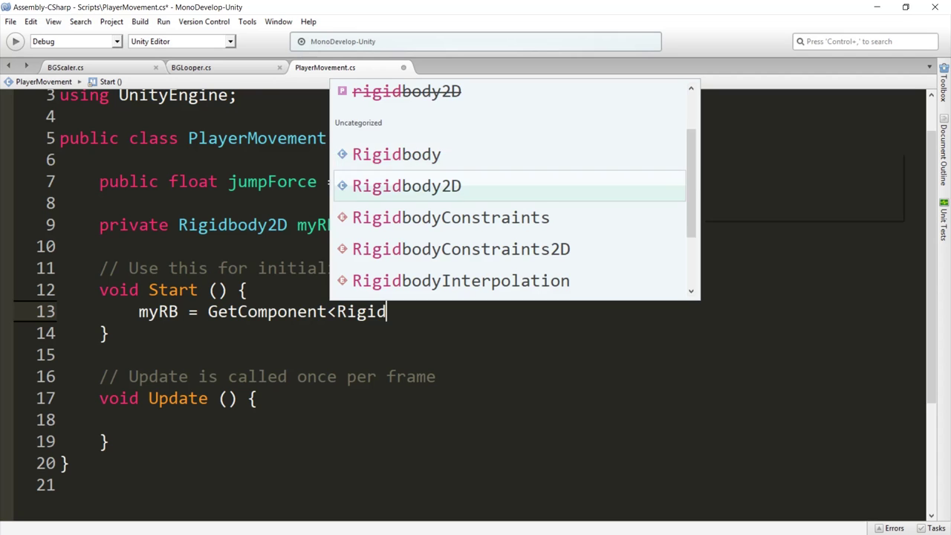
key("Return")
type("> ();")
key("ctrl+s")
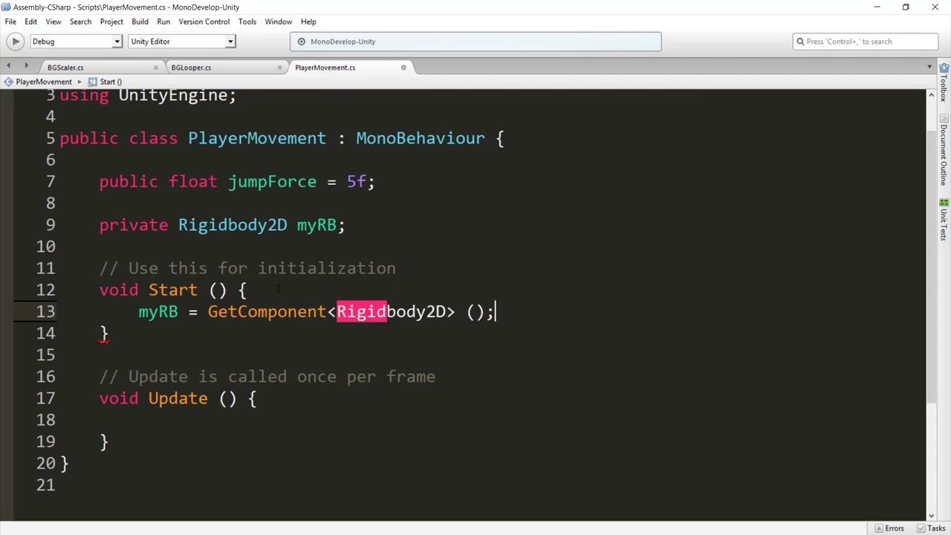
left_click(877, 6)
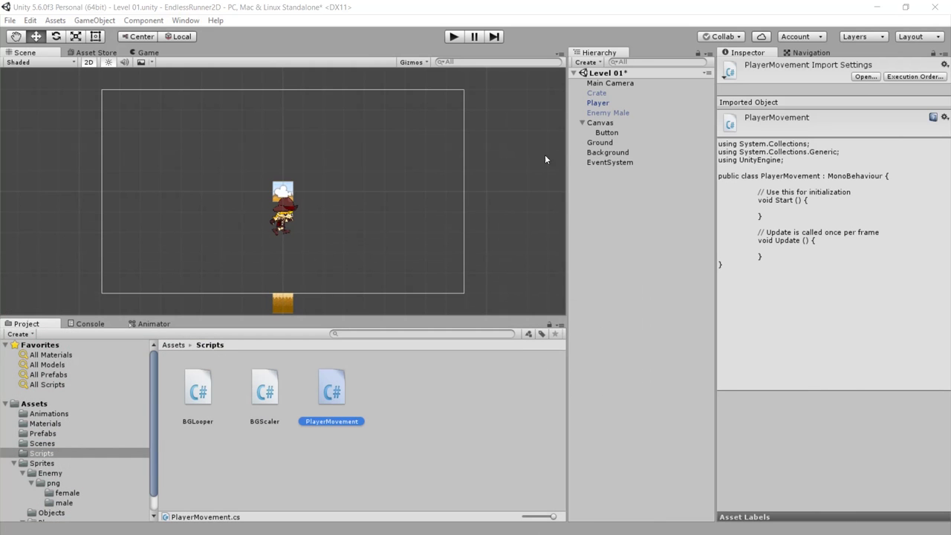
Select Player and scroll the Inspector to its Rigidbody 2D, then return to MonoDevelop.
left_click(596, 104)
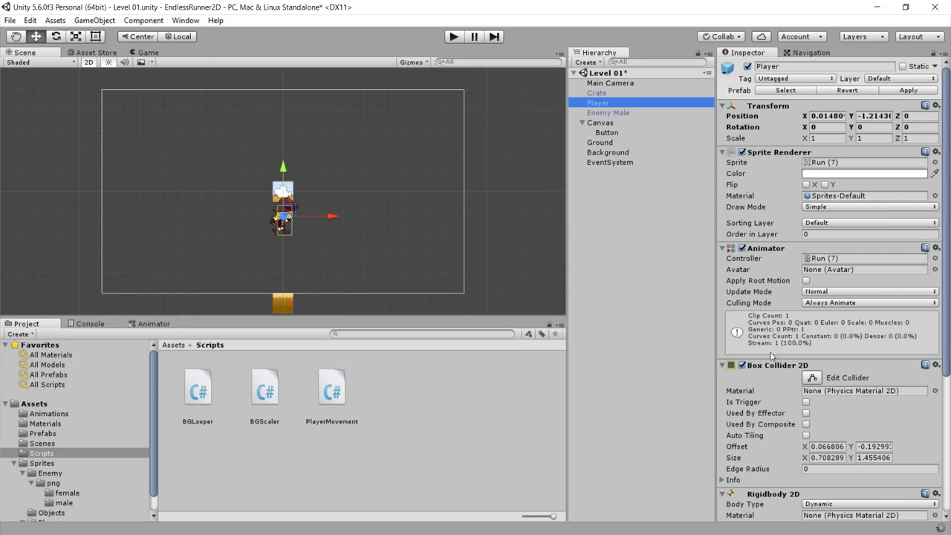
scroll(765, 405, "down", 2)
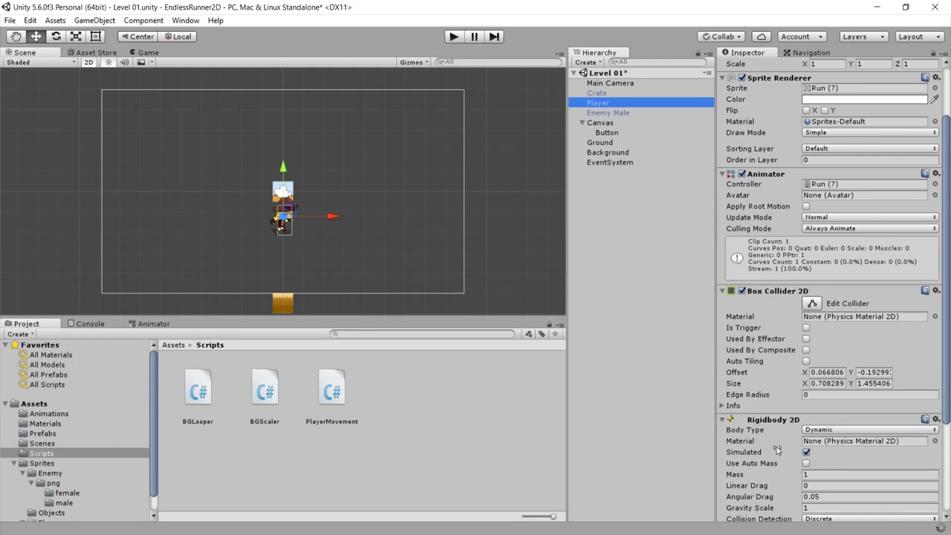
scroll(766, 462, "down", 3)
key("alt+Tab")
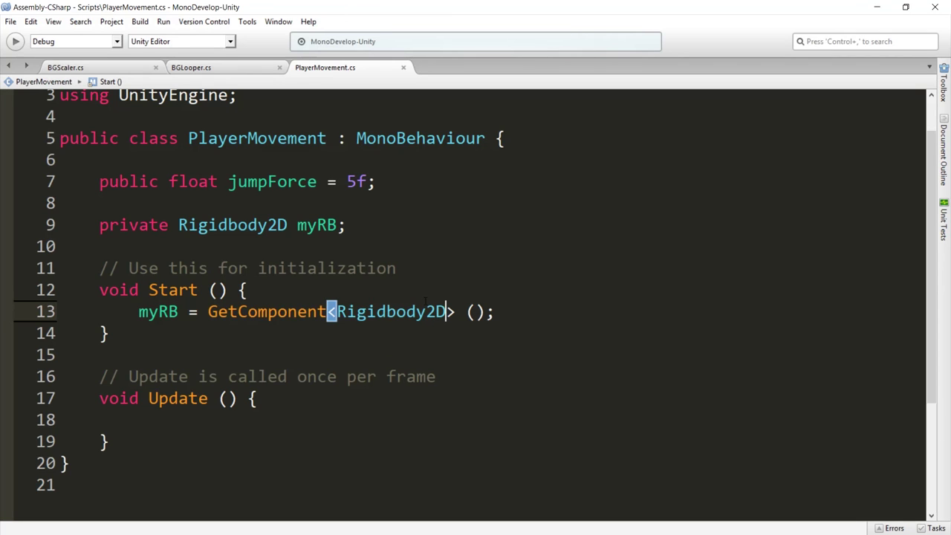
Delete the empty Update() method from PlayerMovement.
left_click(327, 139)
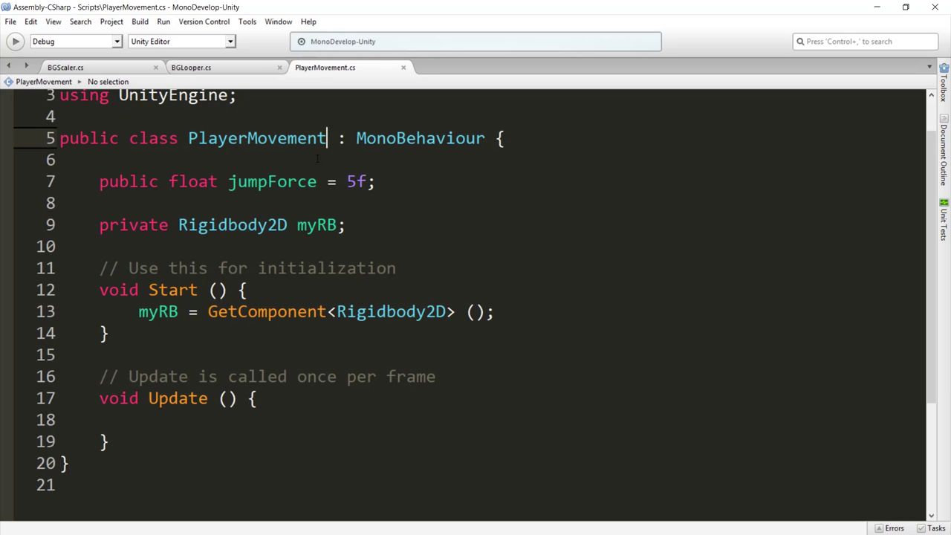
left_click(494, 313)
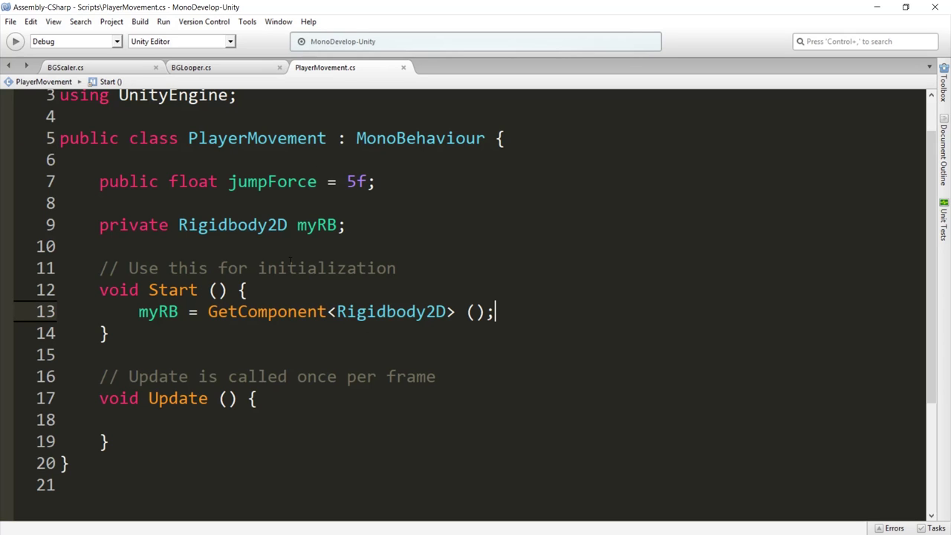
left_click_drag(99, 305, 112, 392)
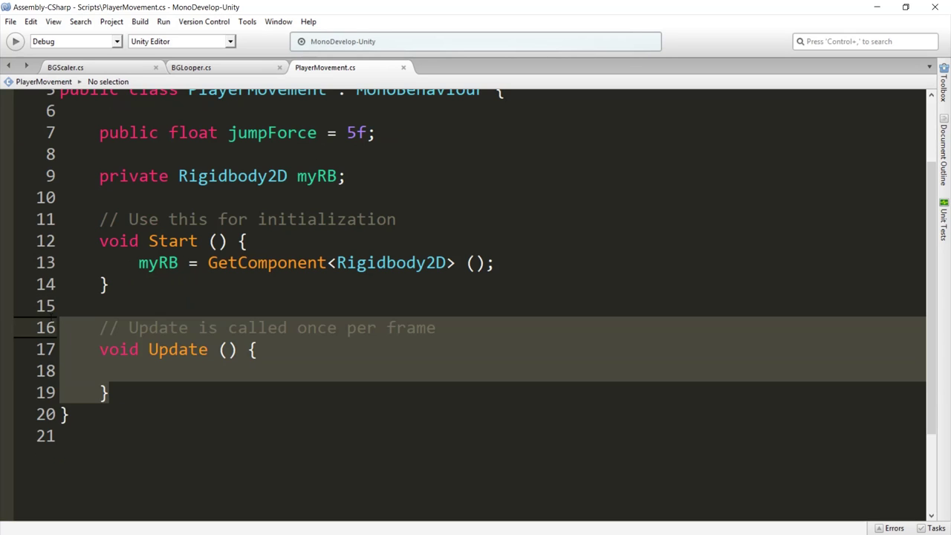
key("BackSpace")
Add a '// Jump Funktion' comment and a 'public void Jump()' method with an opening brace.
key("Return")
type("/")
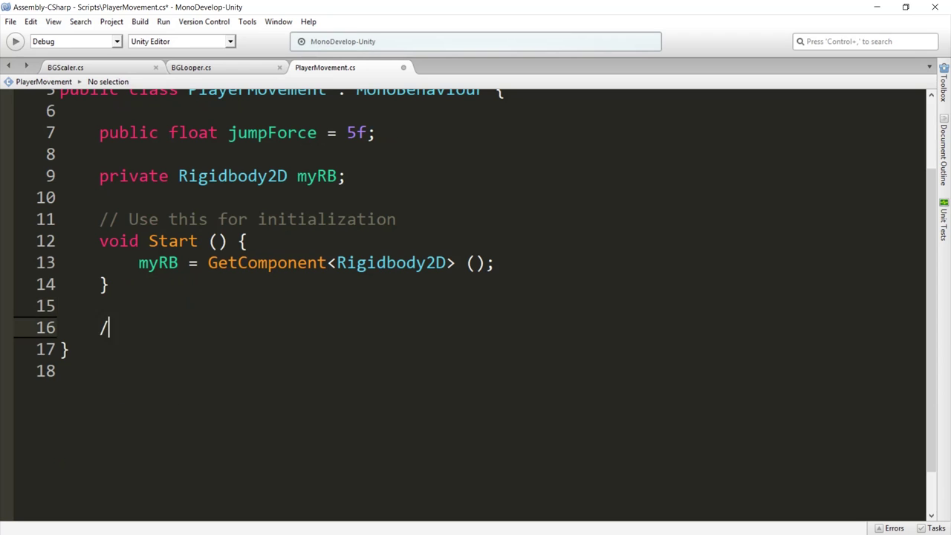
type("/ Jump Funkt")
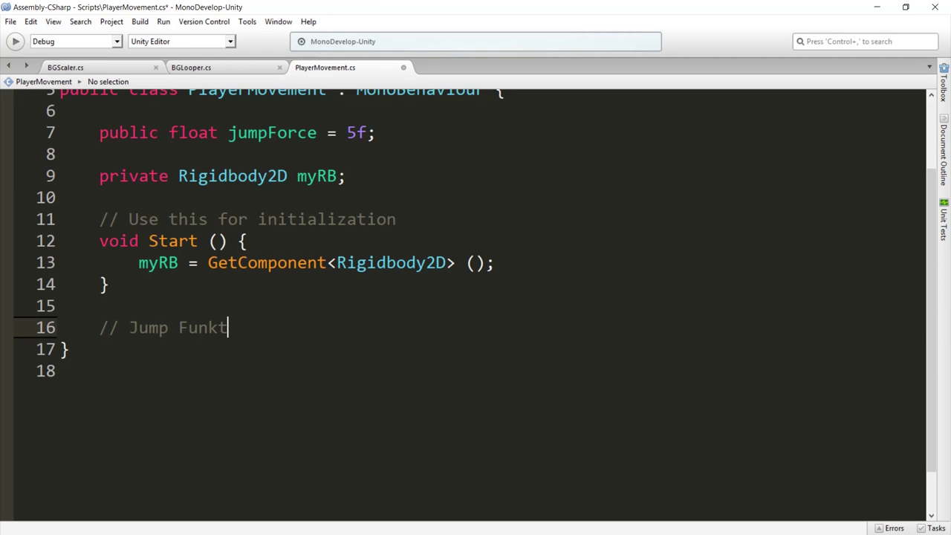
type("ion")
key("Return")
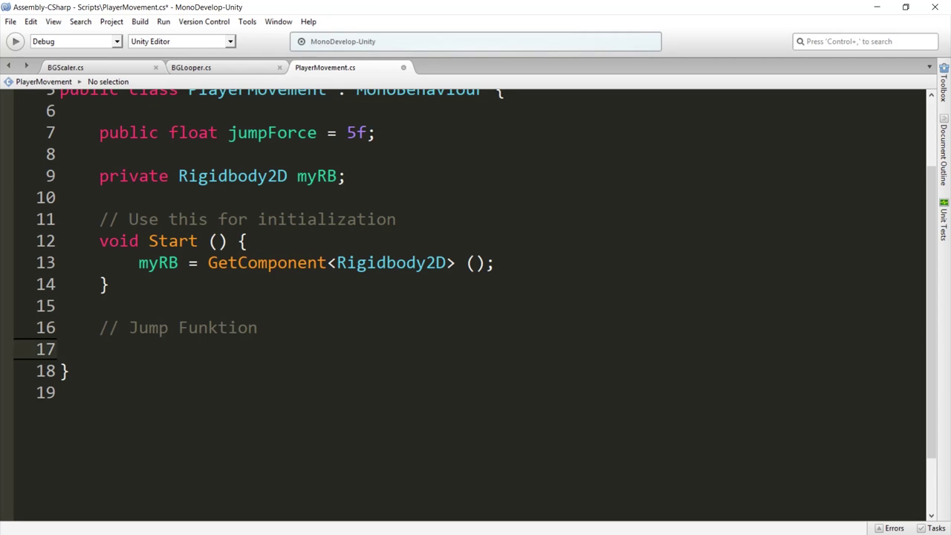
type("public void J")
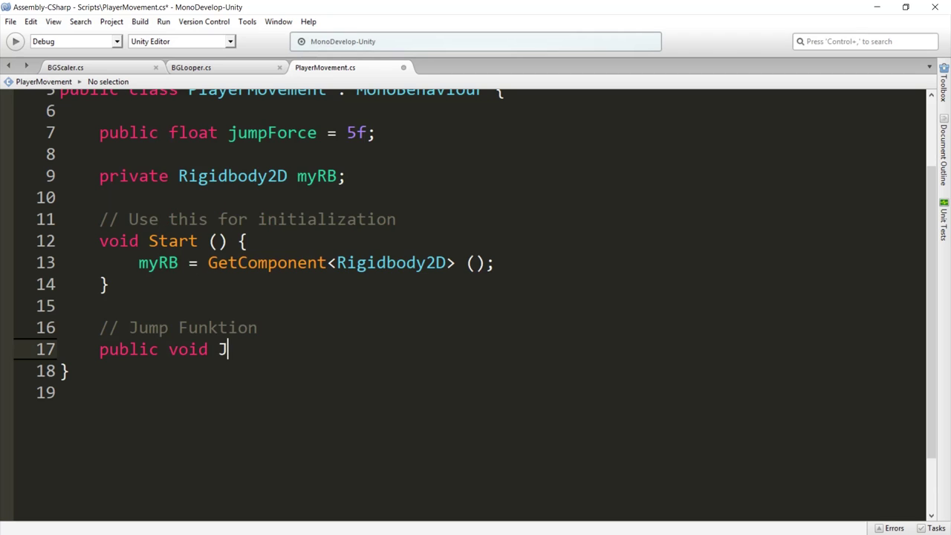
type("ump()")
key("Return")
type("{")
key("Return")
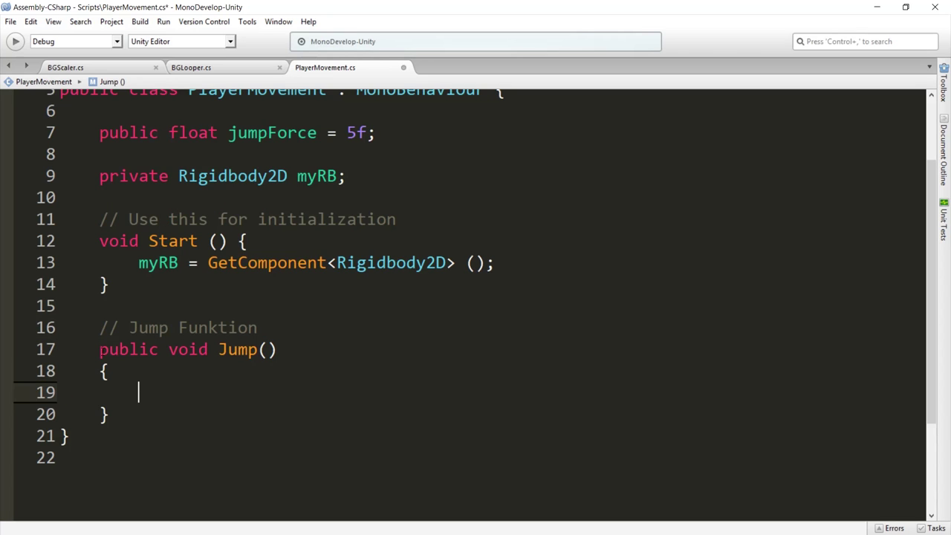
Highlight the public keyword, the Jump name and its parentheses in the declaration.
mouse_move(99, 350)
left_mouse_down()
mouse_move(158, 349)
mouse_move(98, 349)
left_mouse_up()
left_click(158, 349)
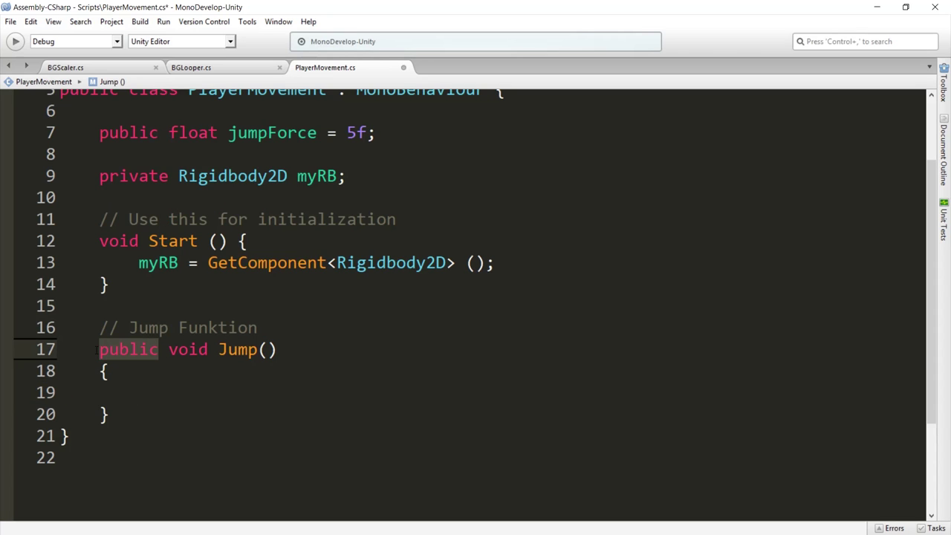
left_click(119, 349)
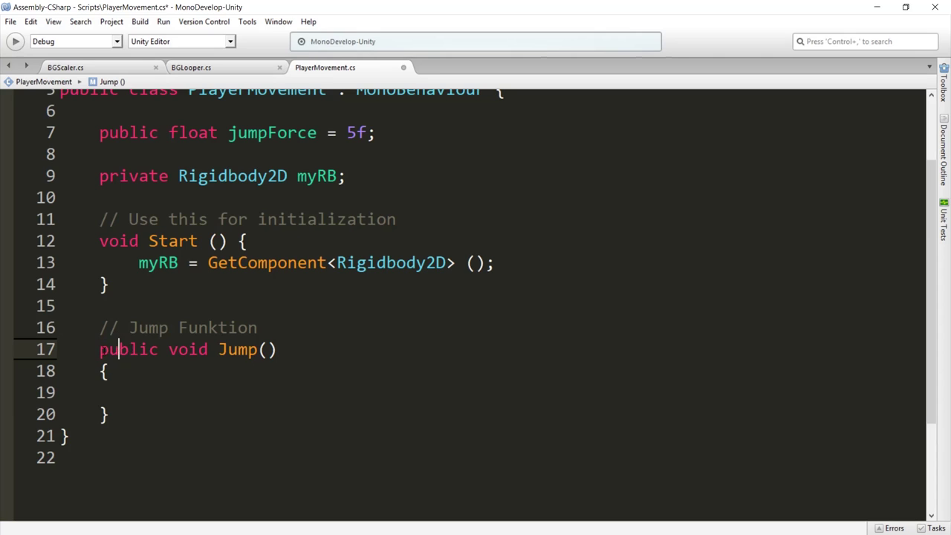
double_click(119, 350)
left_click(159, 349)
left_click(138, 393)
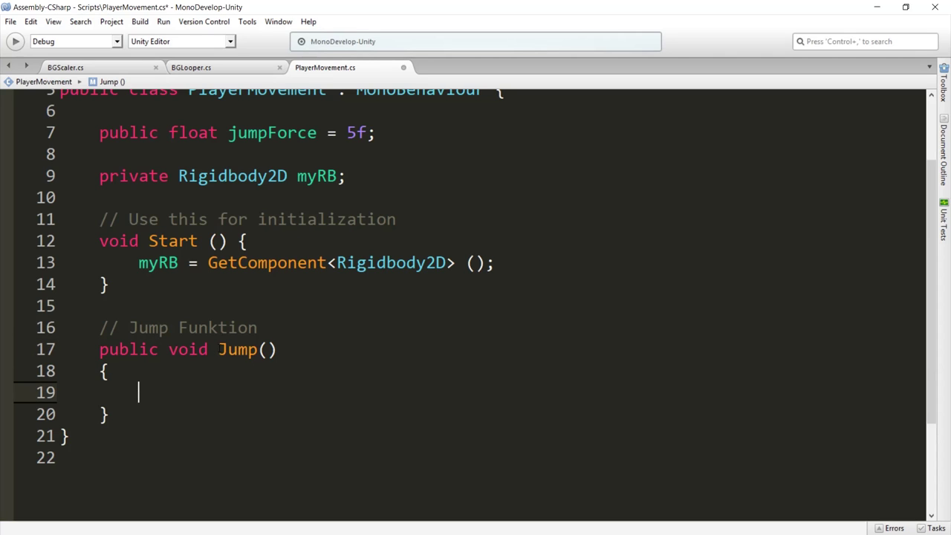
left_click(238, 349)
left_click(269, 349)
left_click(131, 392)
Start the Jump() body with 'myRB.velocity = new Vector2 (x,y)'.
type("my")
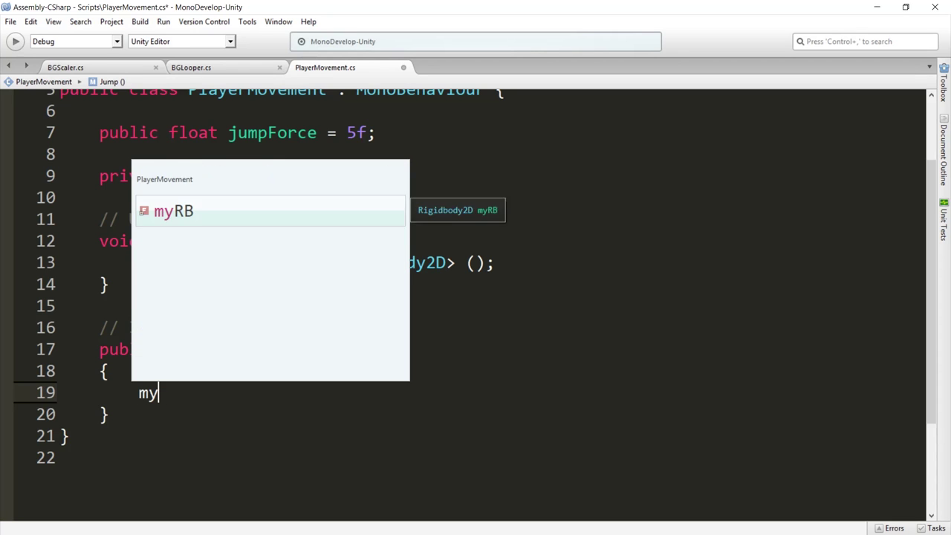
type("RB.ve")
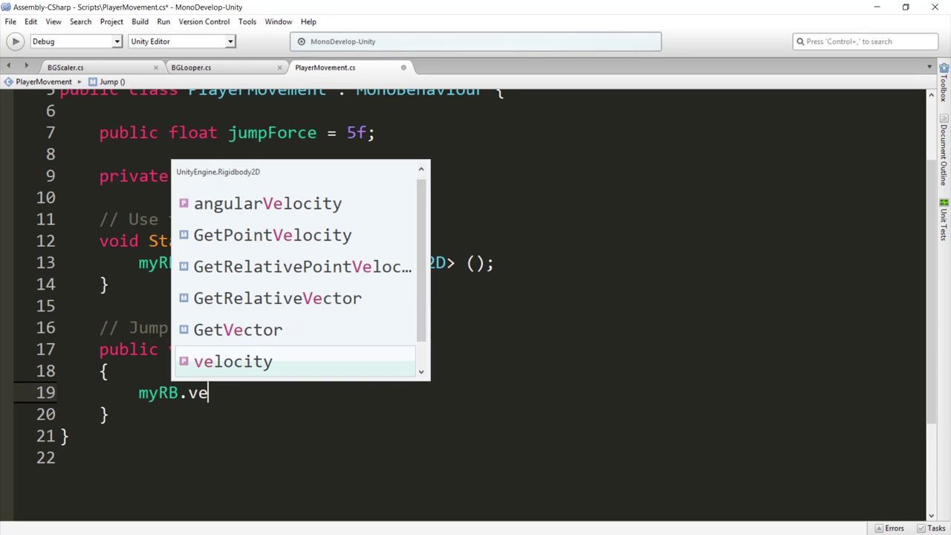
type("locity = ")
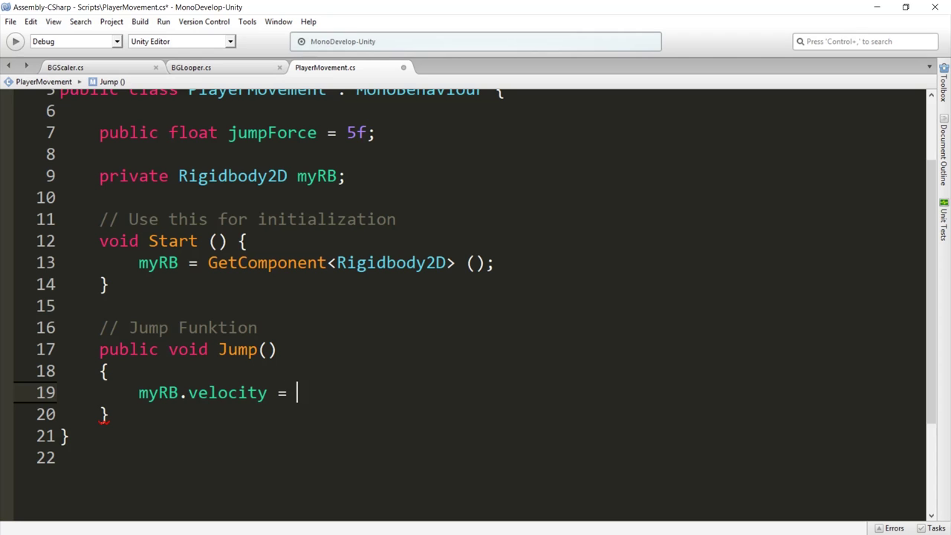
type("new Ve")
key("Return")
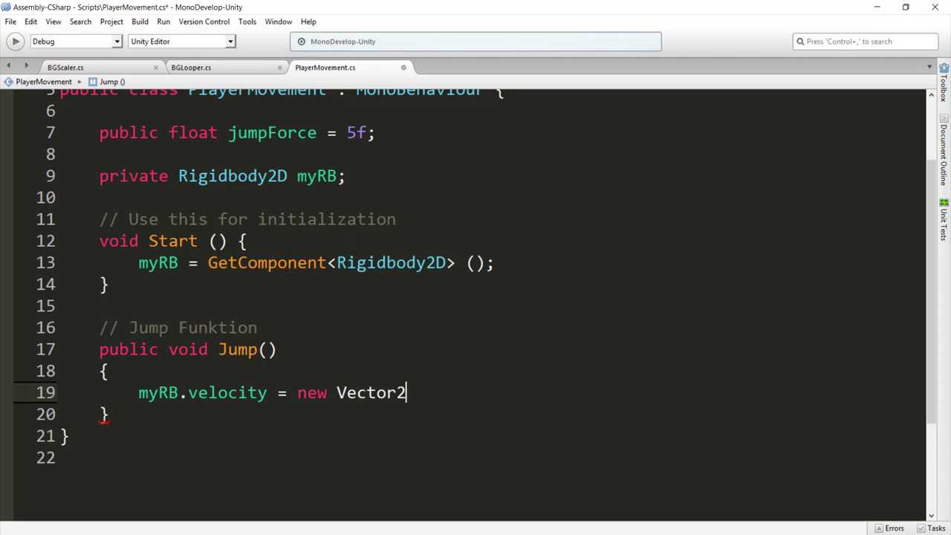
type("(x")
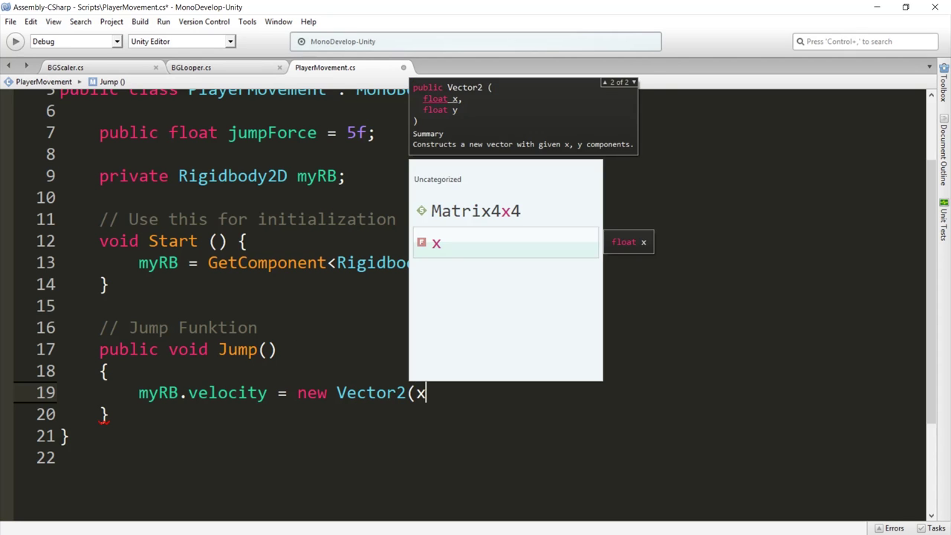
type(",y(")
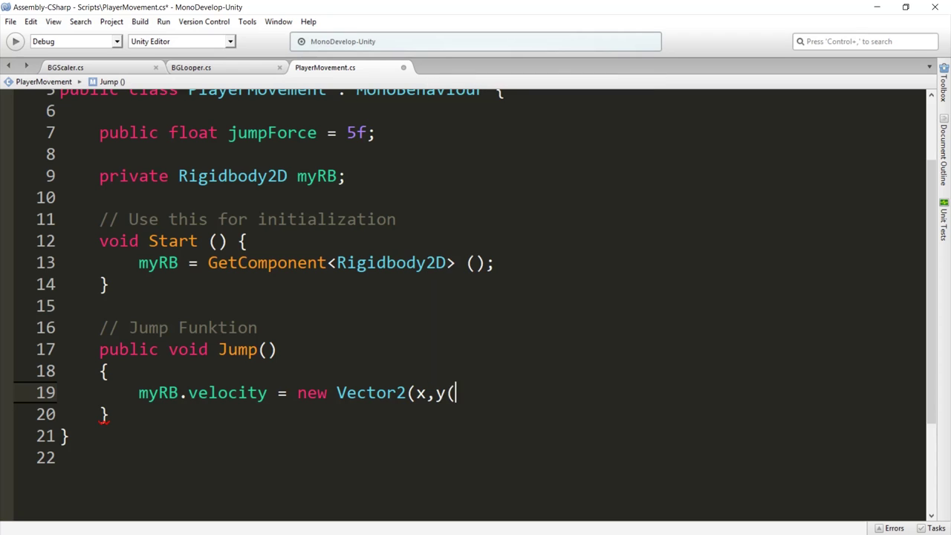
key("BackSpace")
type(")")
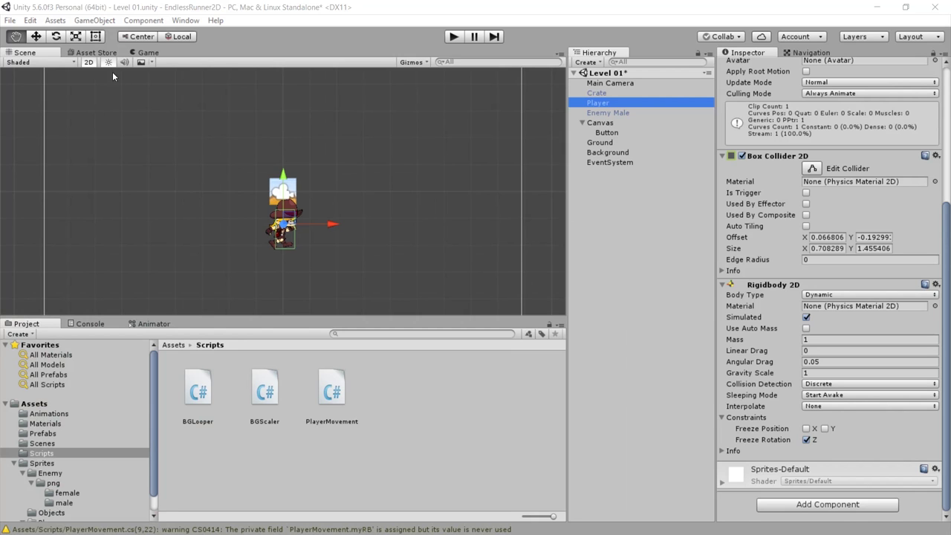
left_click(89, 61)
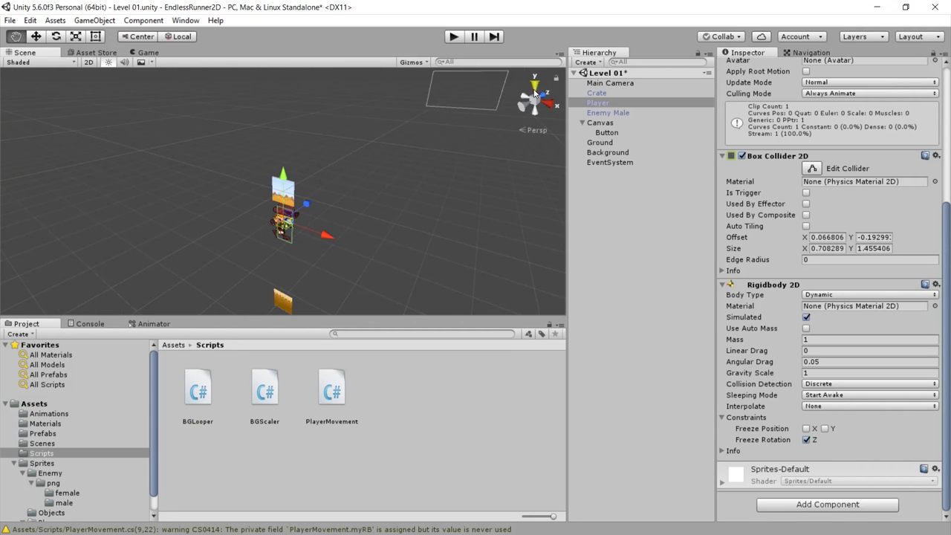
left_click(89, 61)
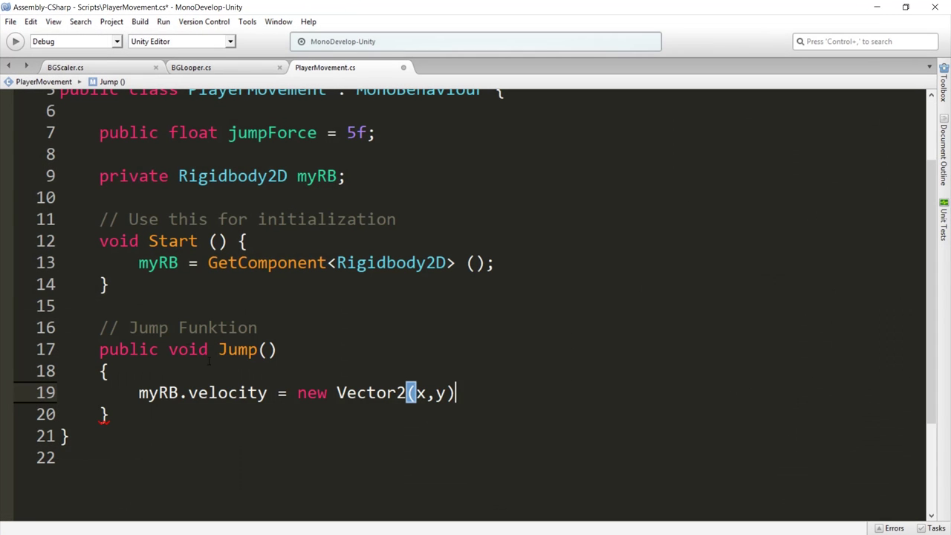
Replace x,y with '0f, jumpForce' and end the statement with a semicolon.
left_click_drag(446, 392, 415, 392)
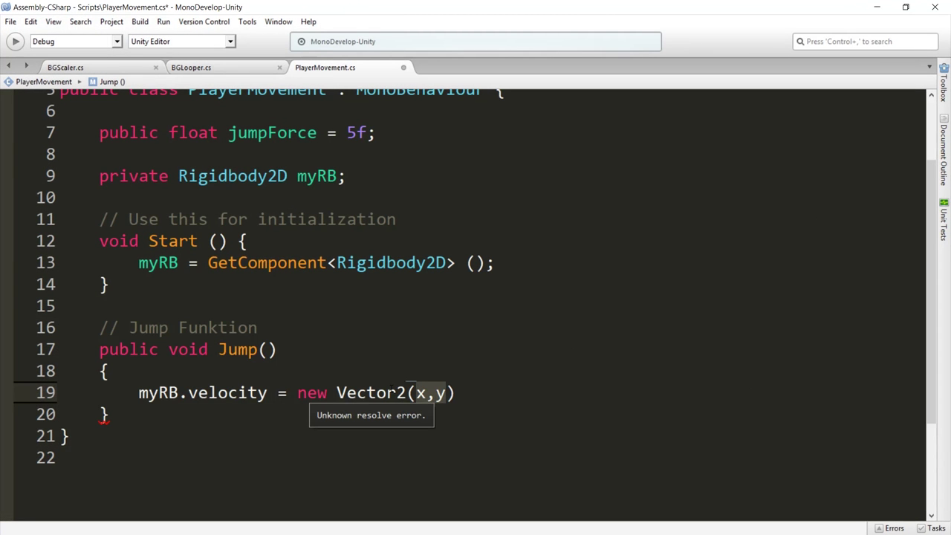
type("0f,")
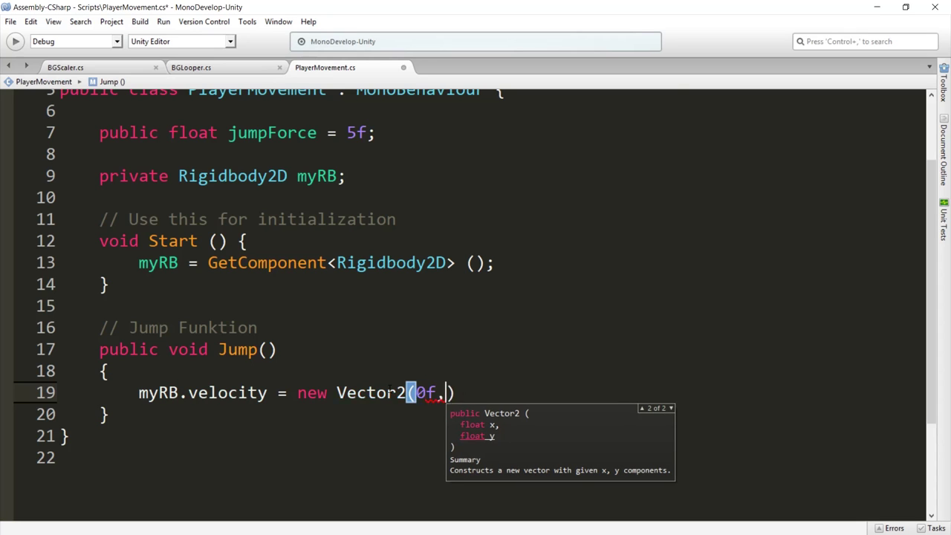
type(" jump")
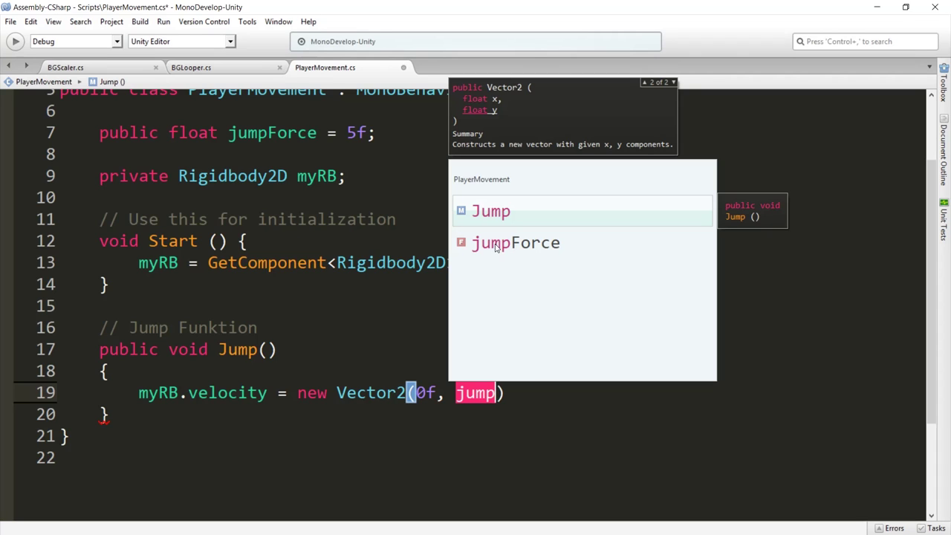
double_click(497, 247)
key("BackSpace")
key("BackSpace")
key("BackSpace")
key("BackSpace")
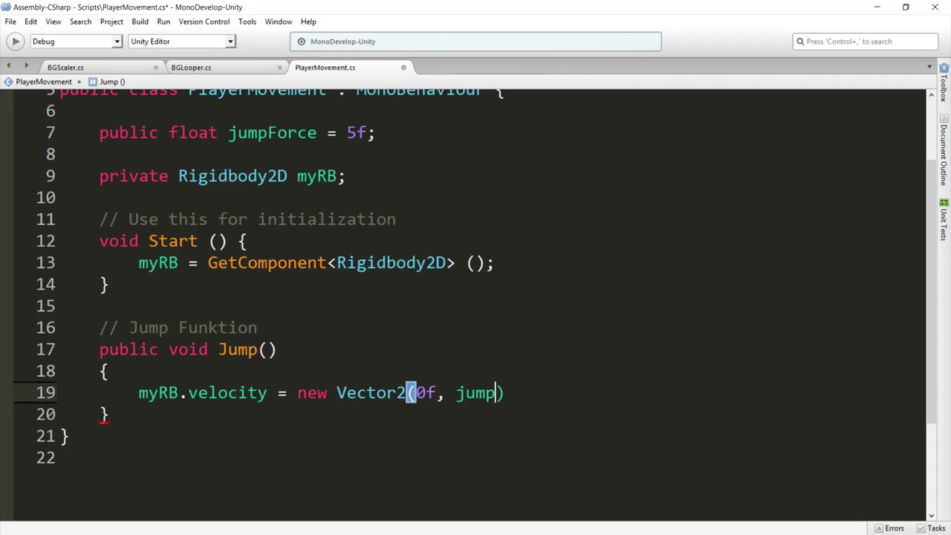
type("Force")
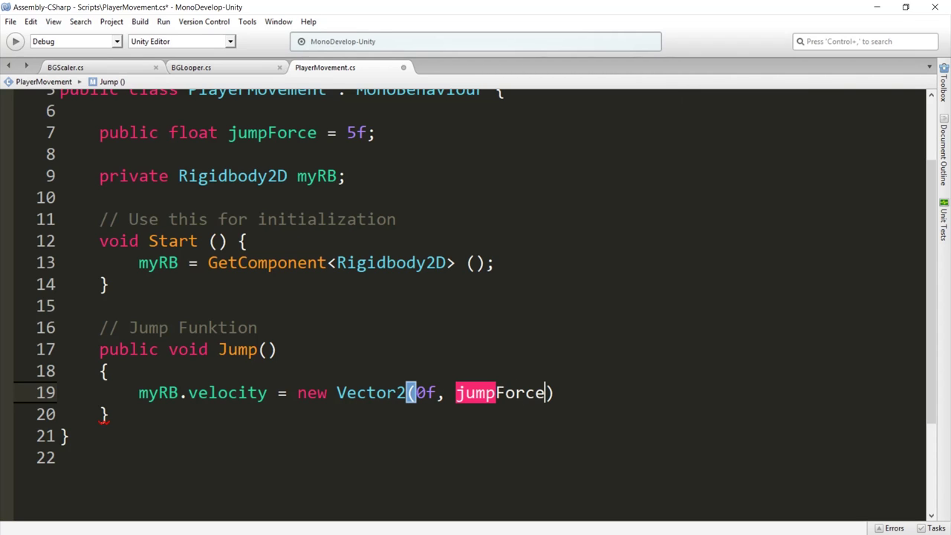
left_click(557, 395)
type(";")
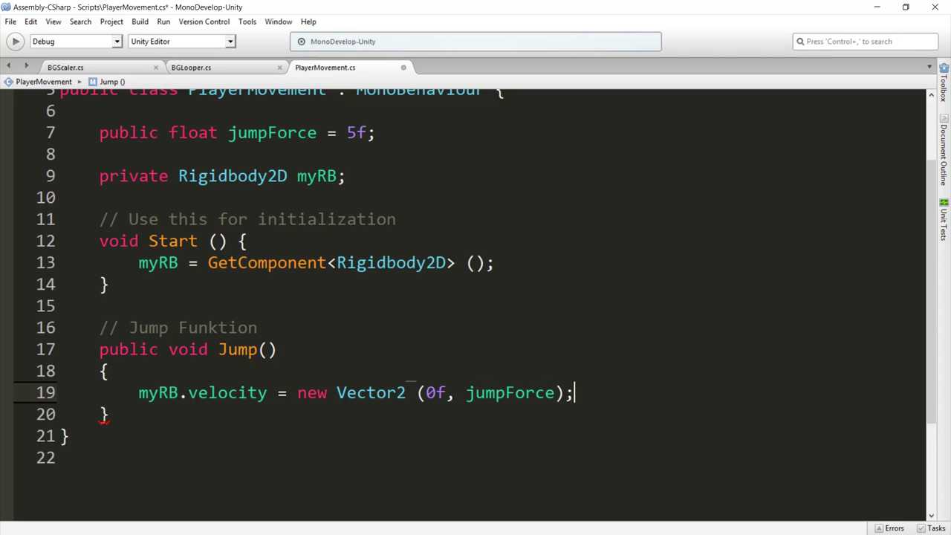
scroll(246, 215, "up", 2)
left_click_drag(63, 201, 237, 274)
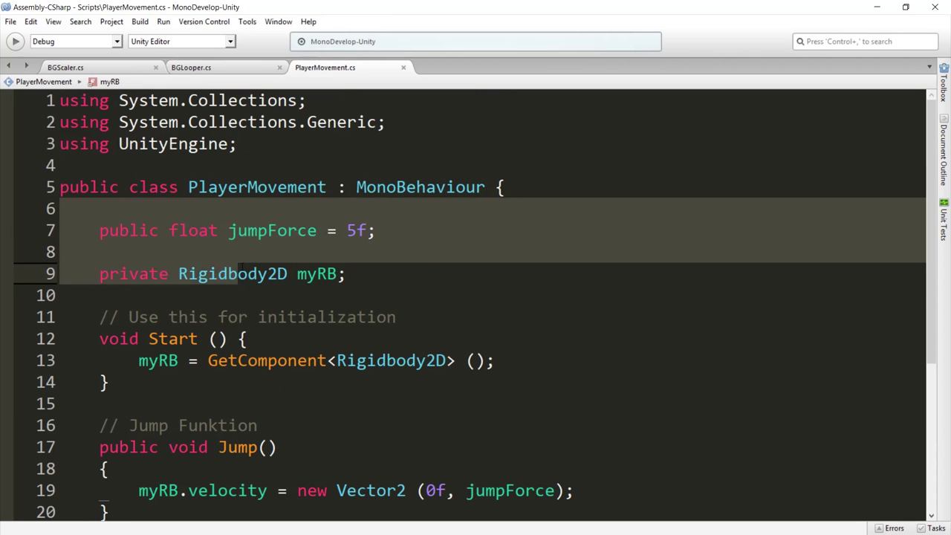
left_click(238, 274)
Add the PlayerMovement script component to the Player object, with Jump Force 5.
left_click(877, 7)
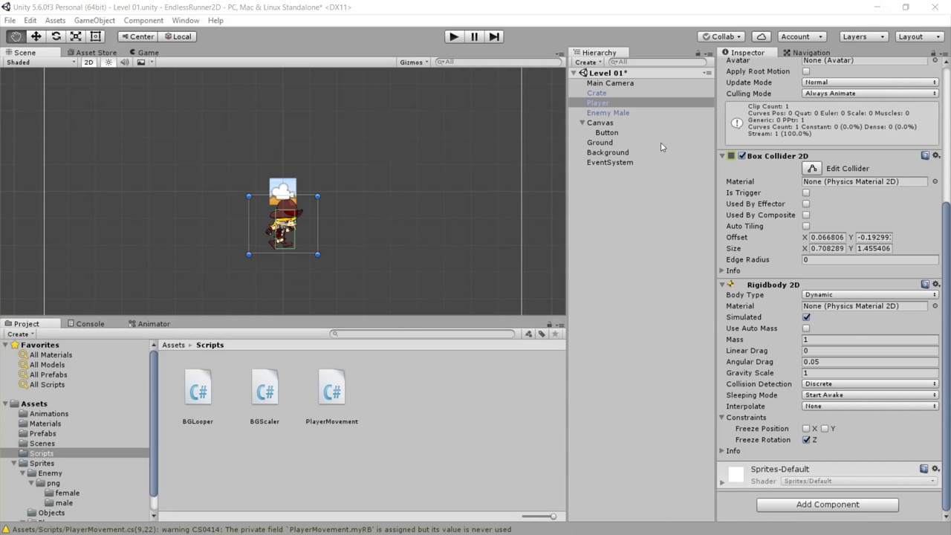
left_click(598, 103)
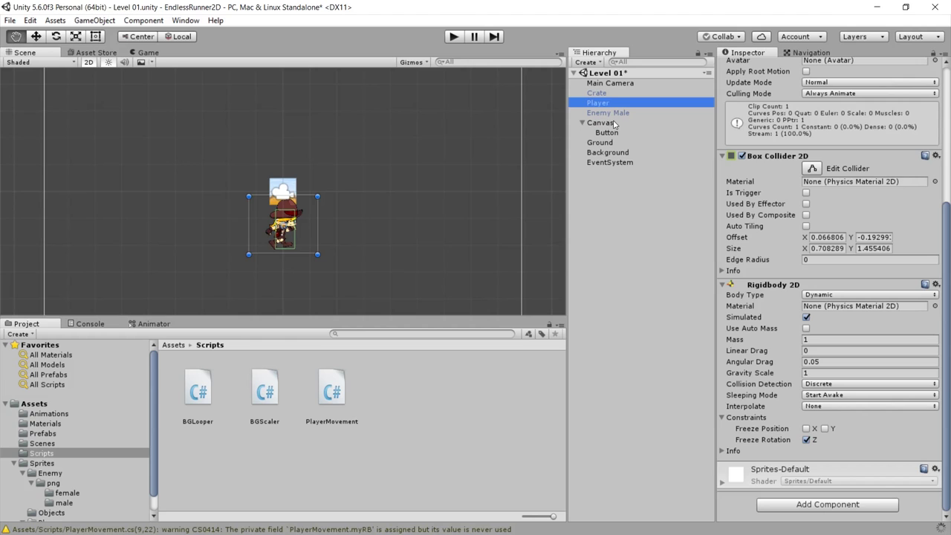
left_click(827, 504)
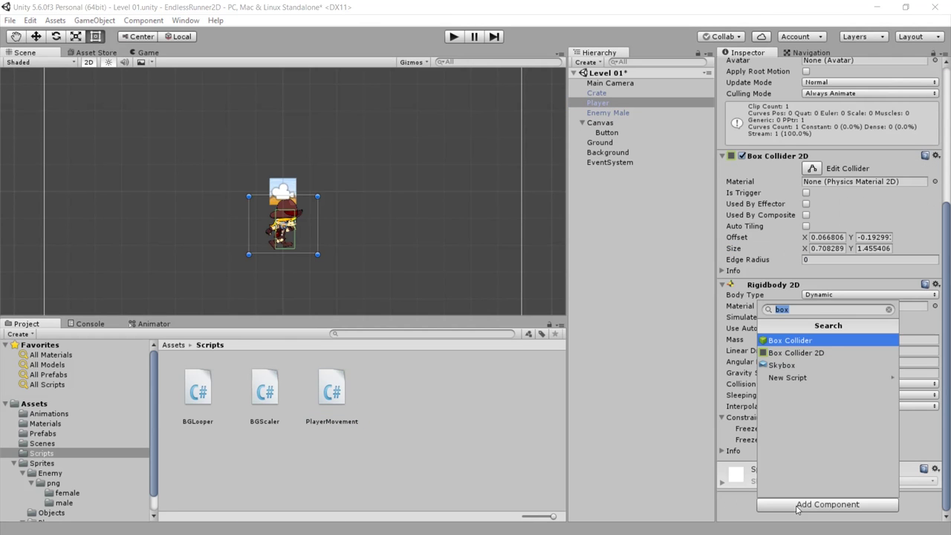
key("BackSpace")
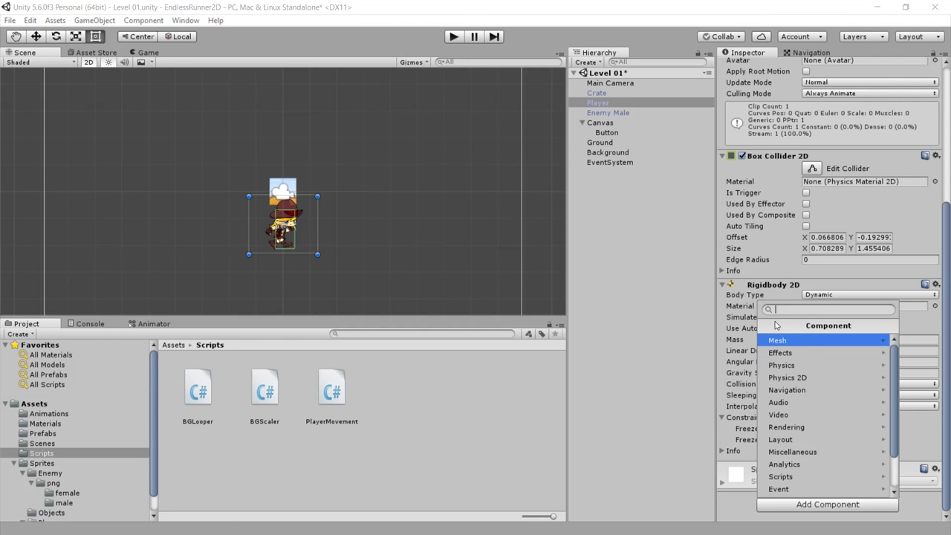
left_click(817, 477)
left_click(806, 393)
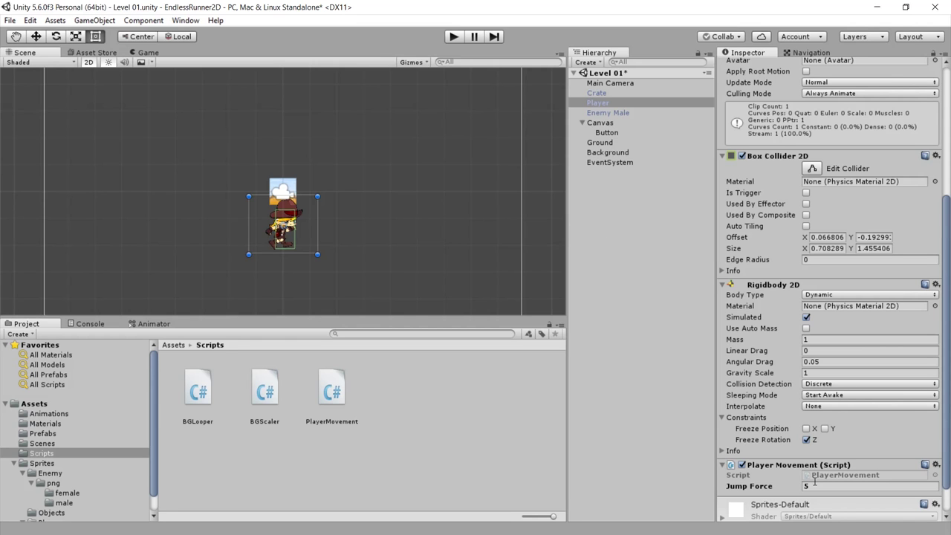
Run the scene in Play mode, check the Jump function, and select the full-screen UI Button.
left_click(455, 37)
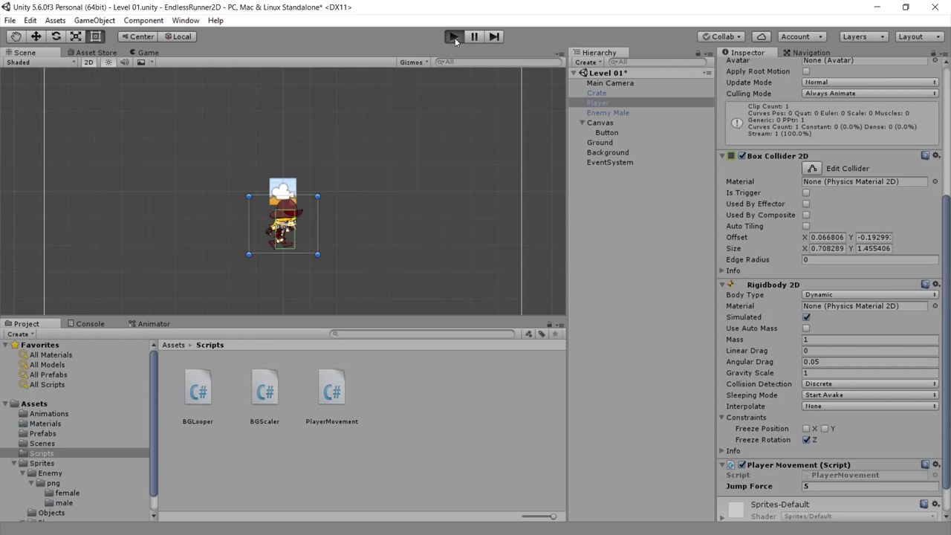
left_click(452, 37)
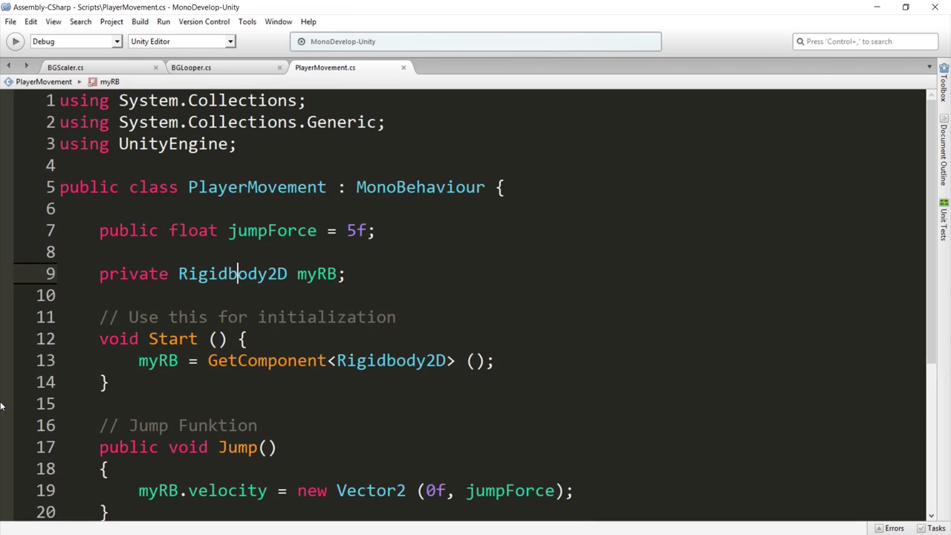
left_click(258, 349)
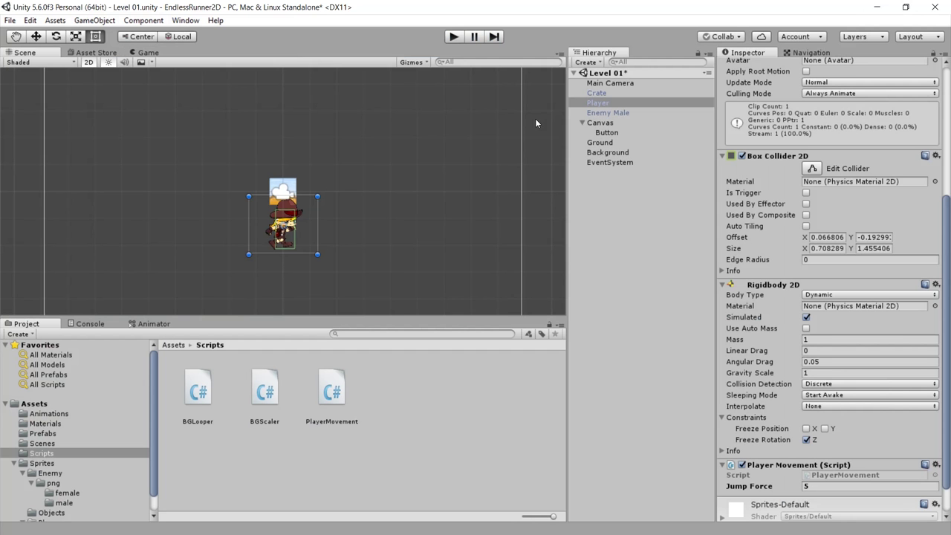
left_click(625, 133)
Add an On Click entry targeting Player that calls PlayerMovement.Jump(), then enter Play mode.
left_click(914, 441)
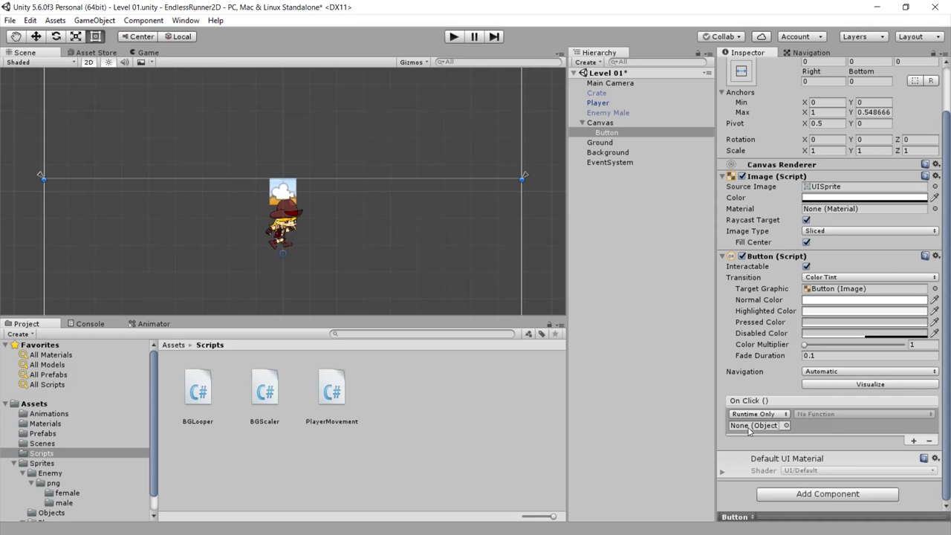
left_click(787, 425)
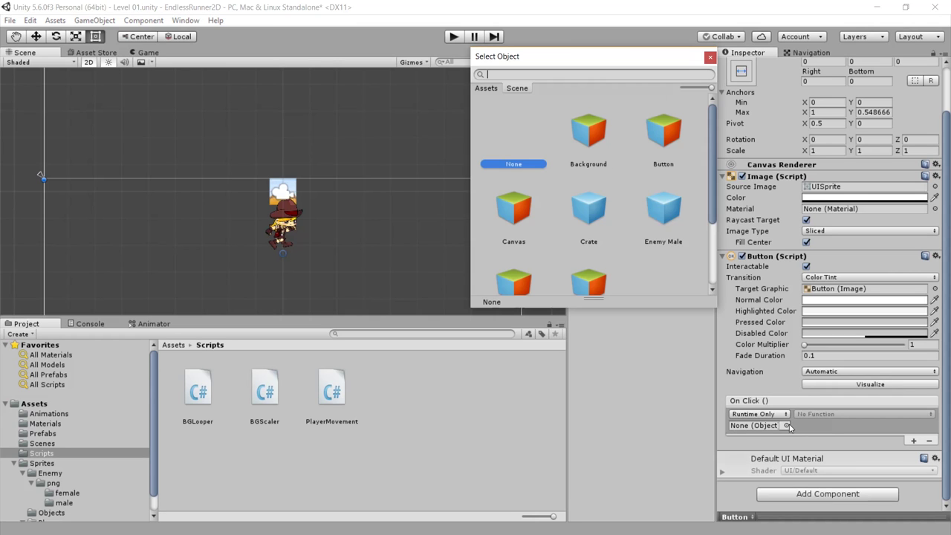
left_click_drag(713, 160, 716, 221)
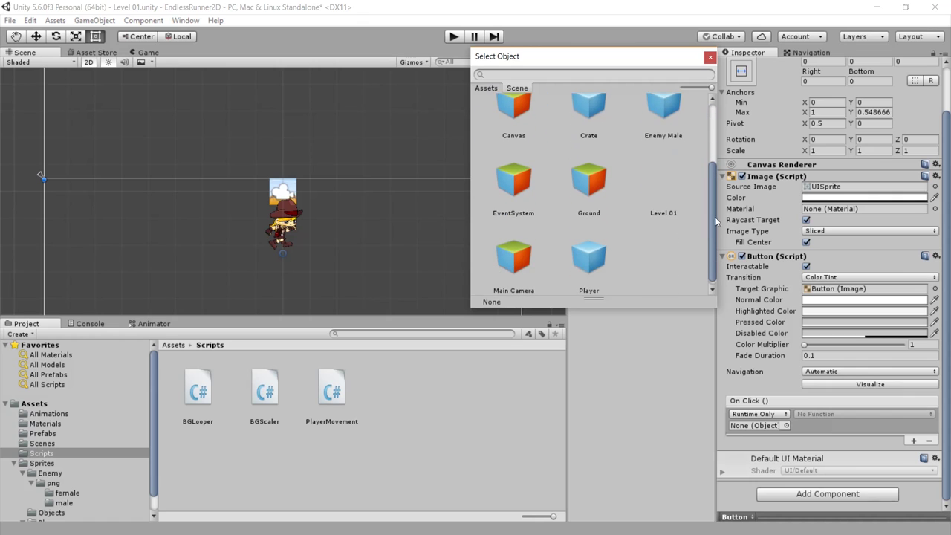
double_click(588, 264)
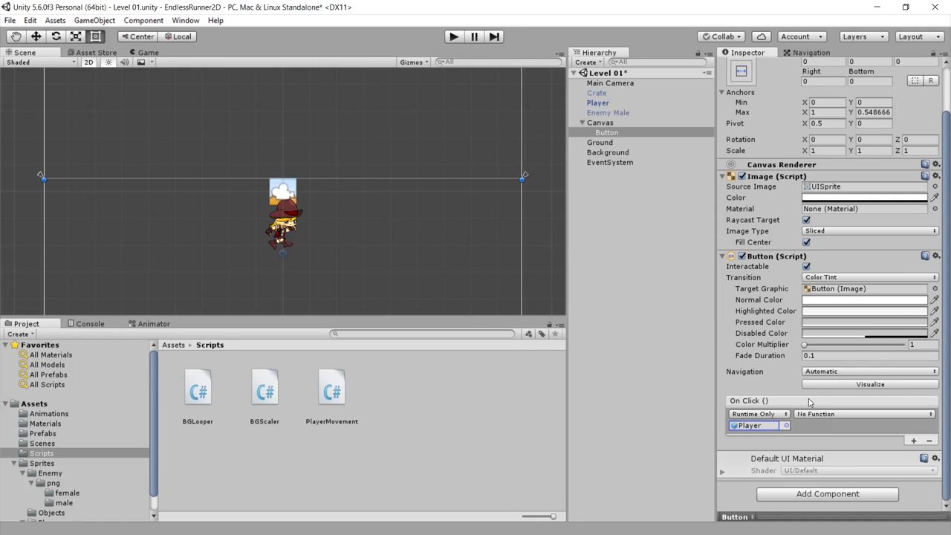
left_click(818, 414)
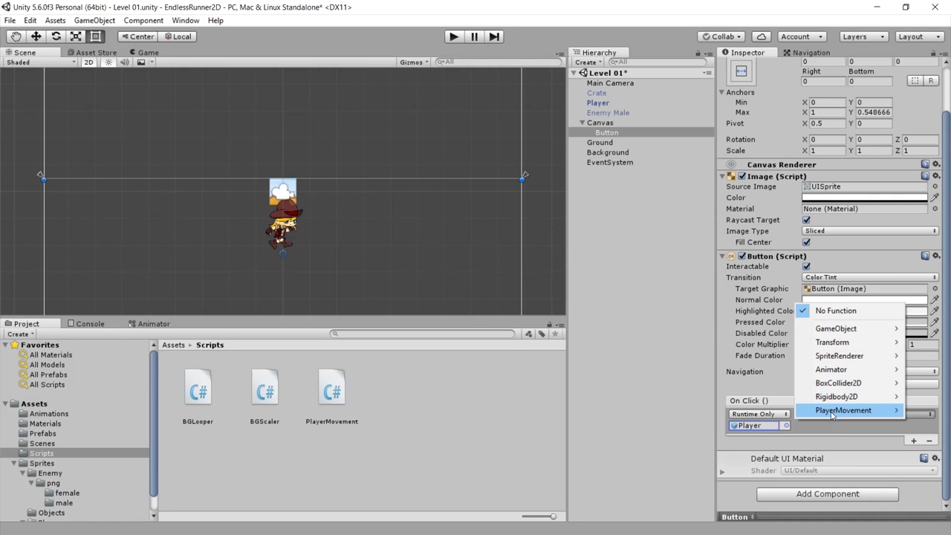
mouse_move(821, 418)
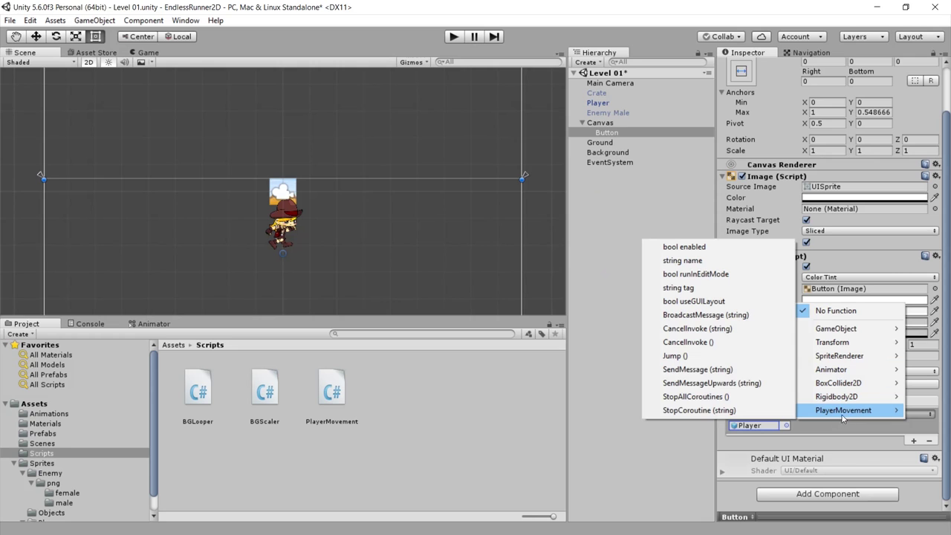
left_click(676, 357)
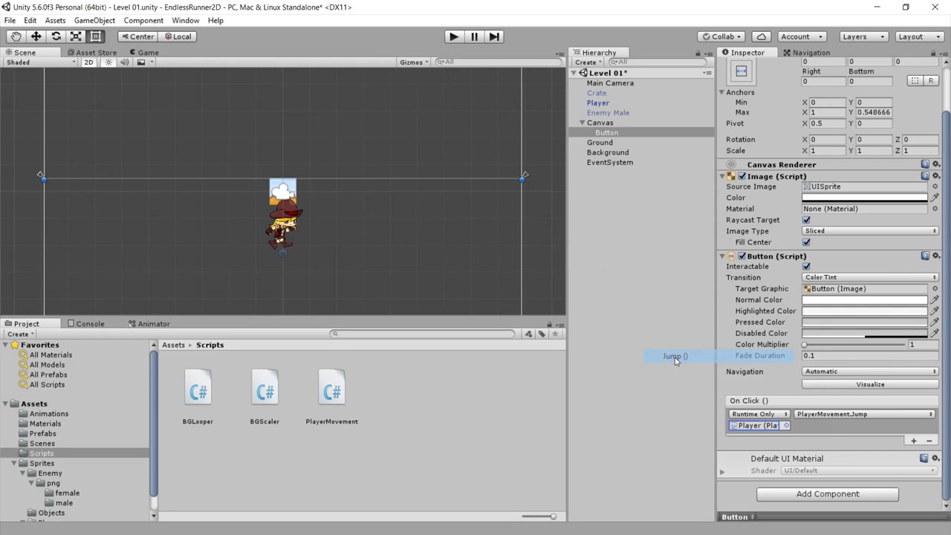
key("ctrl+p")
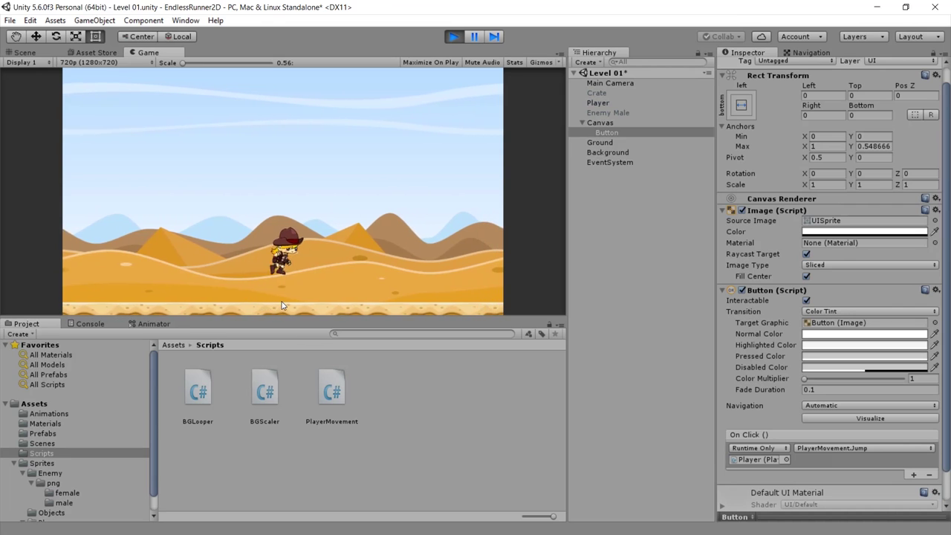
Click the full-screen button in the Game view to make the running character jump.
left_click(283, 307)
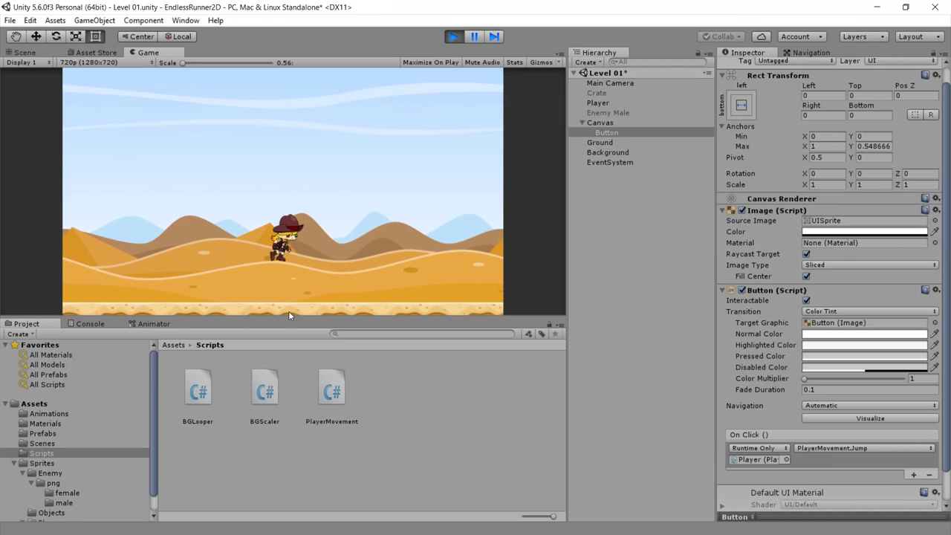
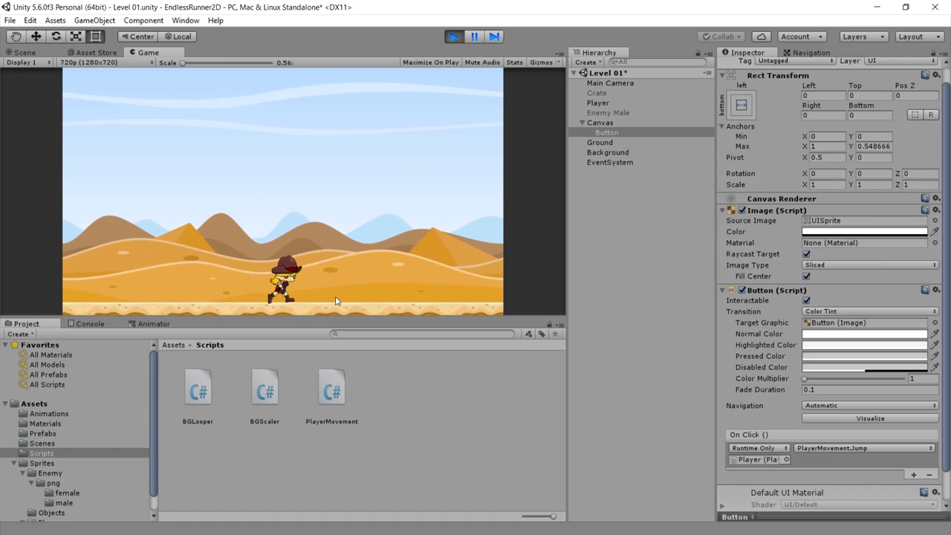
Make the player jump twice in the running level, then exit play mode.
left_click(284, 292)
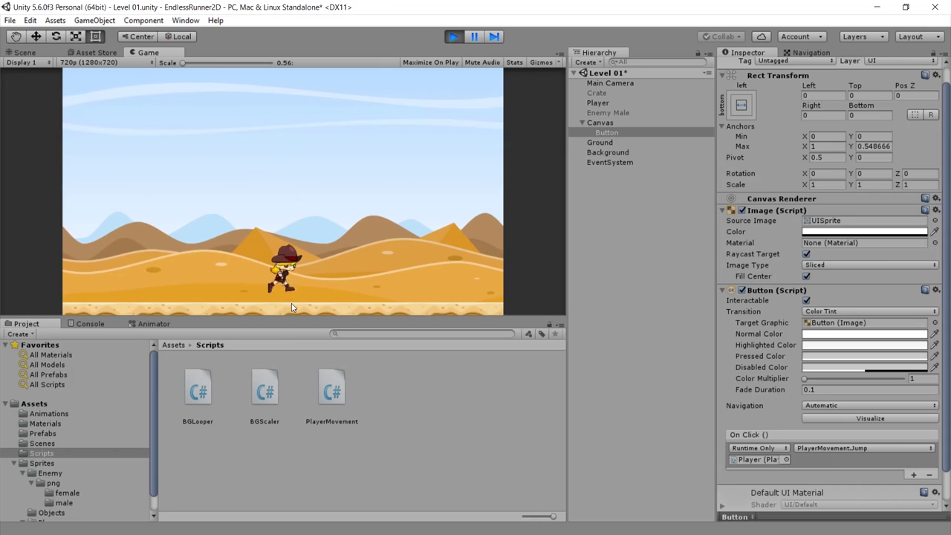
left_click(291, 303)
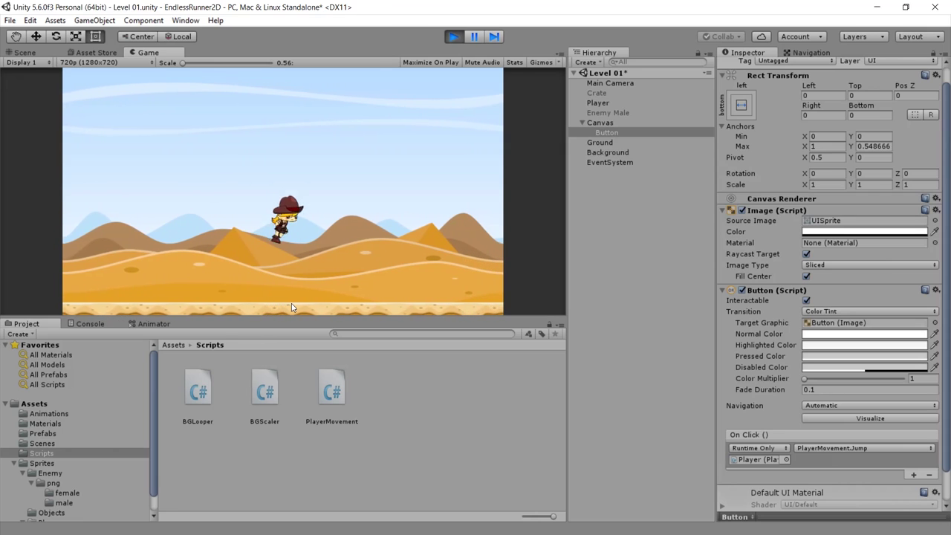
left_click(455, 37)
Add a 'private bool canJump;' field to PlayerMovement and save the script.
key("alt+Tab")
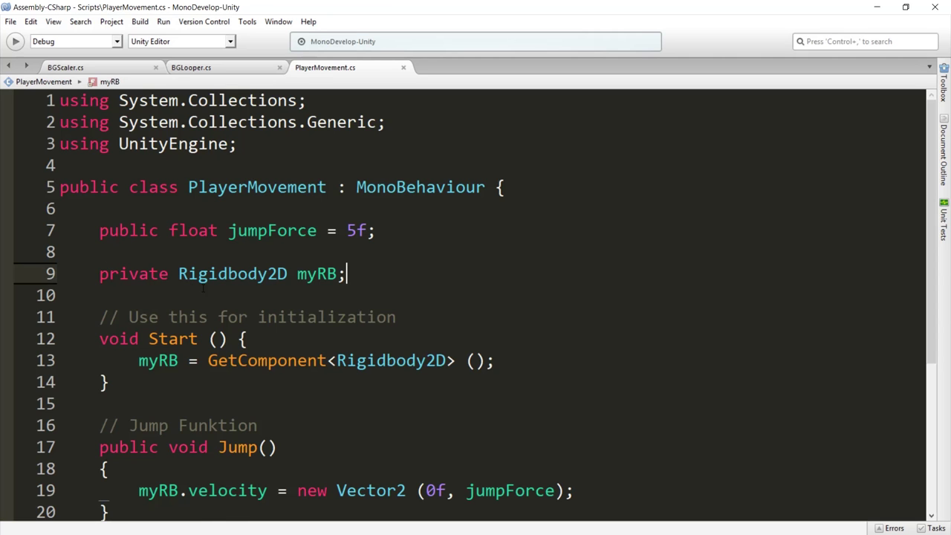
key("Return")
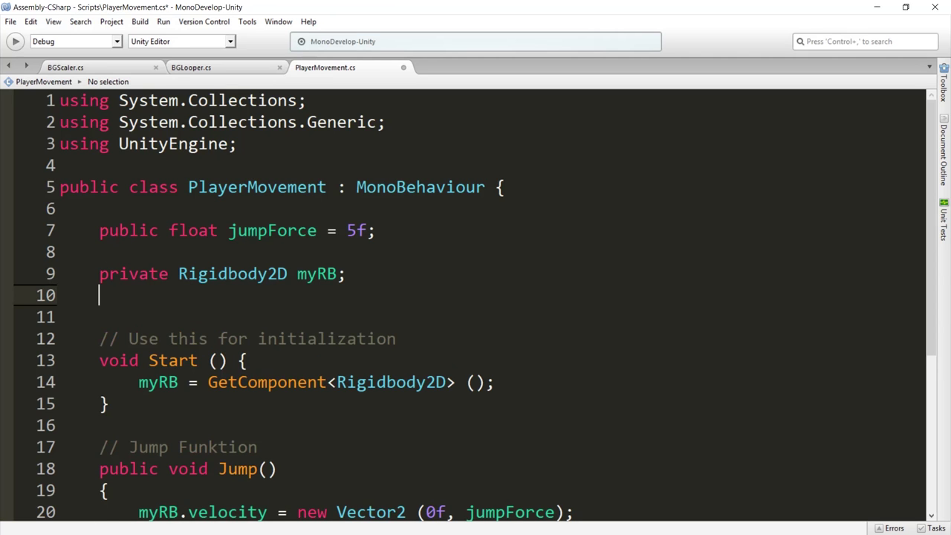
type("private bool ")
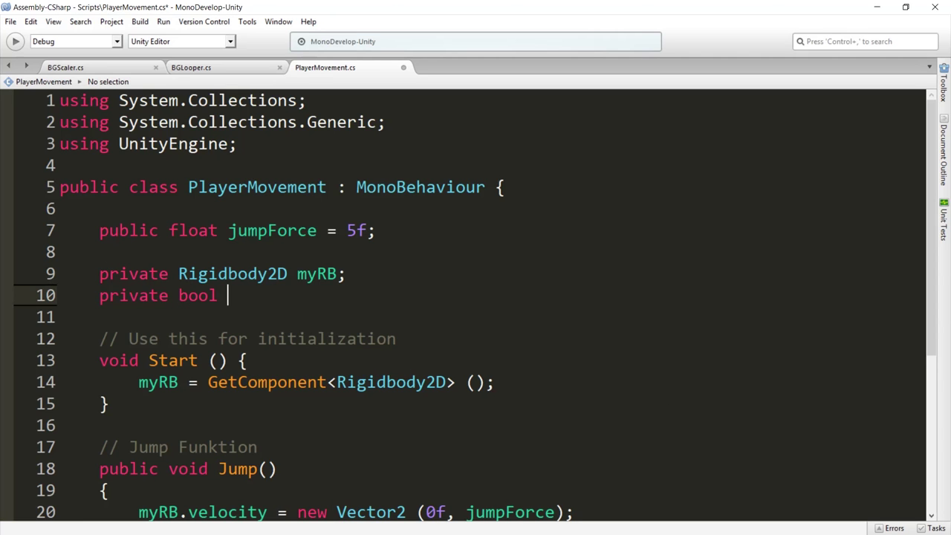
type("canJump")
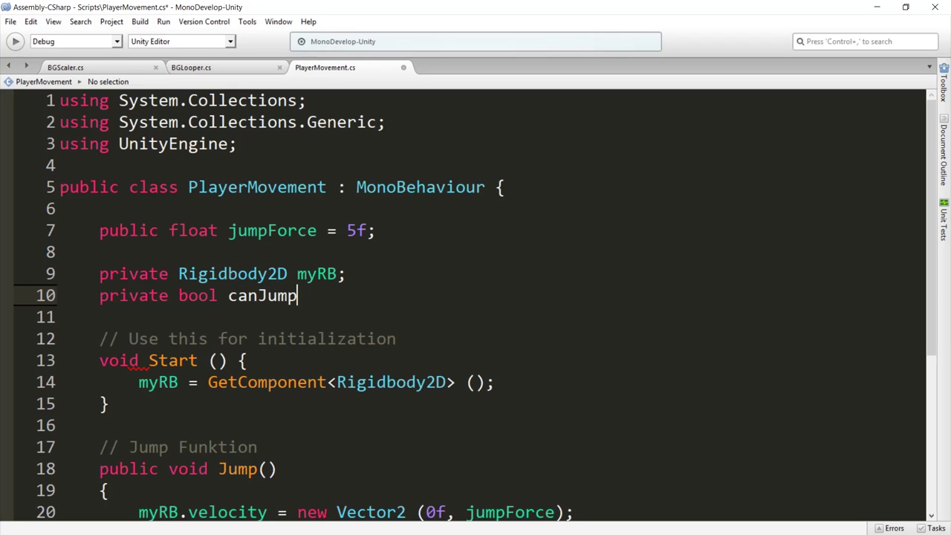
type(";")
key("ctrl+s")
double_click(248, 303)
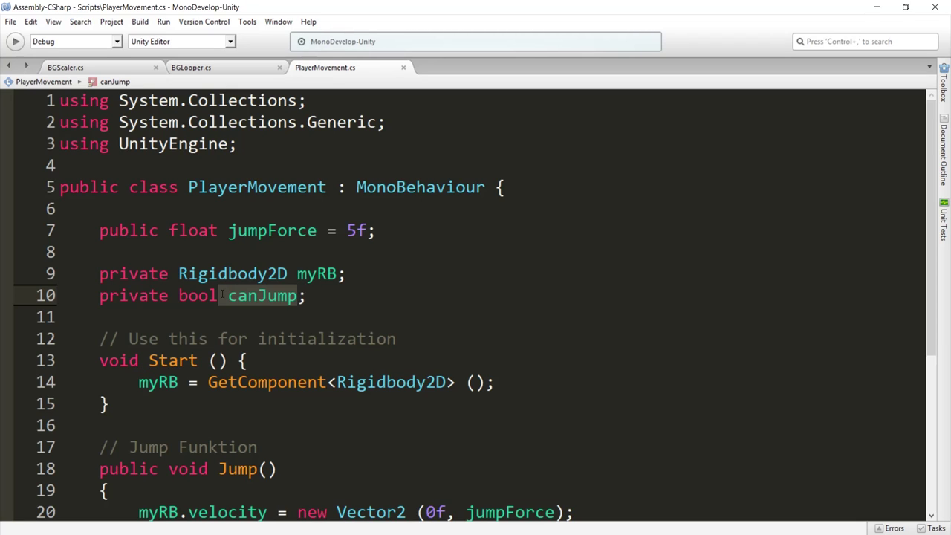
key("Left")
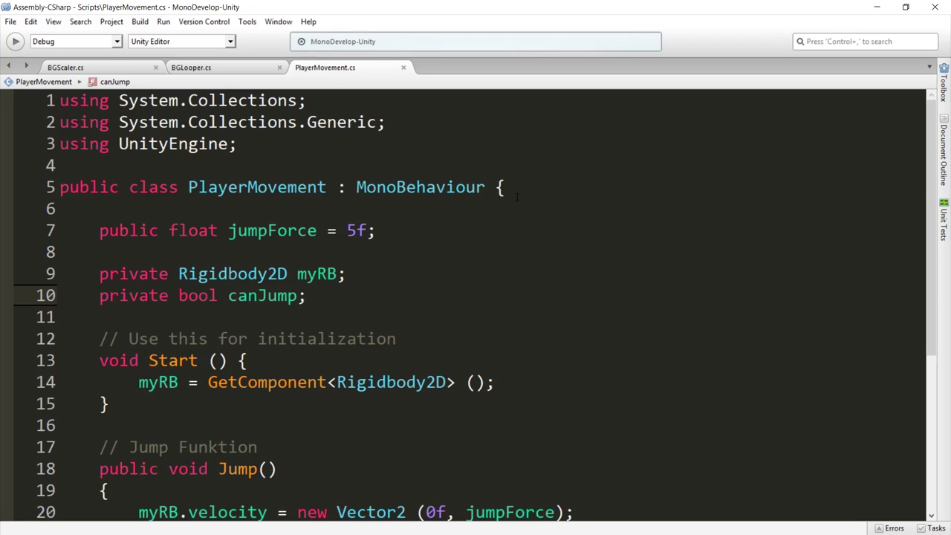
left_click(877, 7)
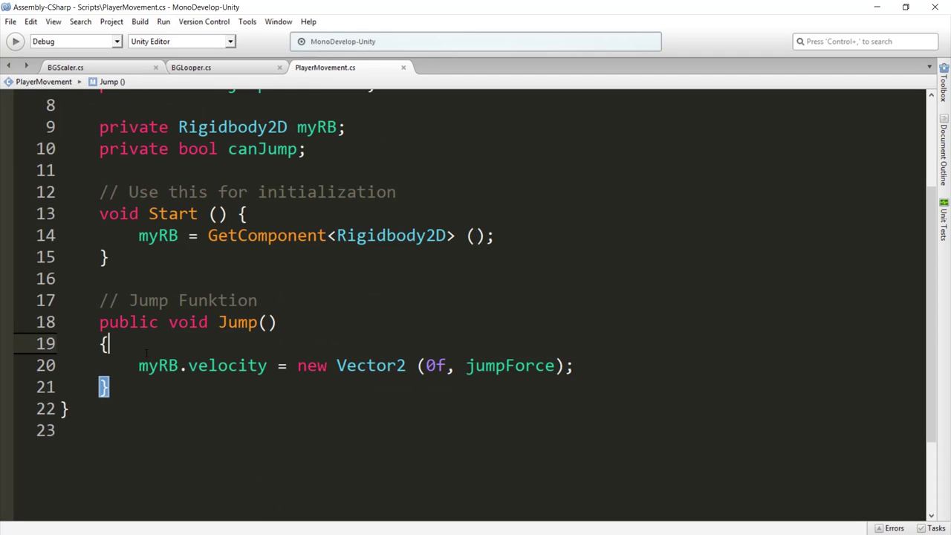
Inside Jump(), add a comment and an if (canJump) block that sets canJump = false.
key("Return")
key("Return")
type("// Darf Spieler überhaupt springen?")
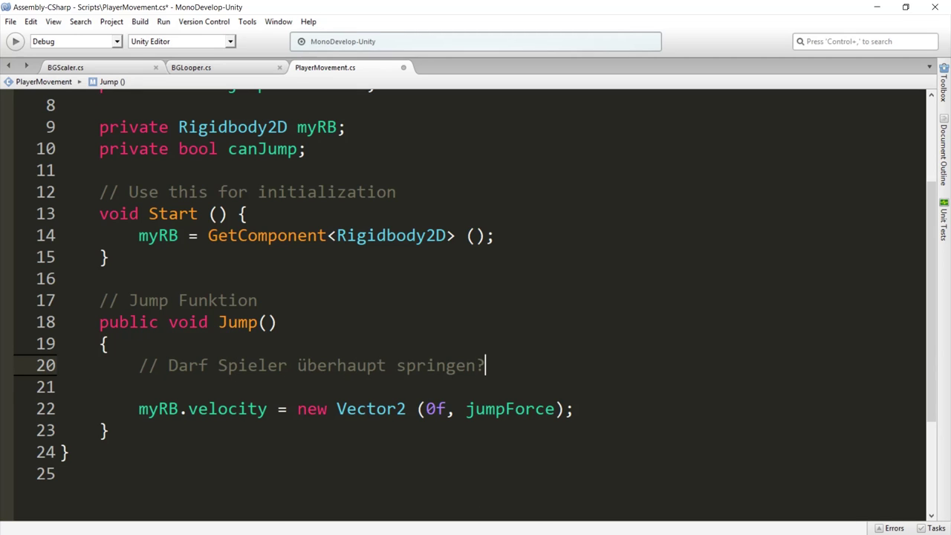
key("Return")
type("if")
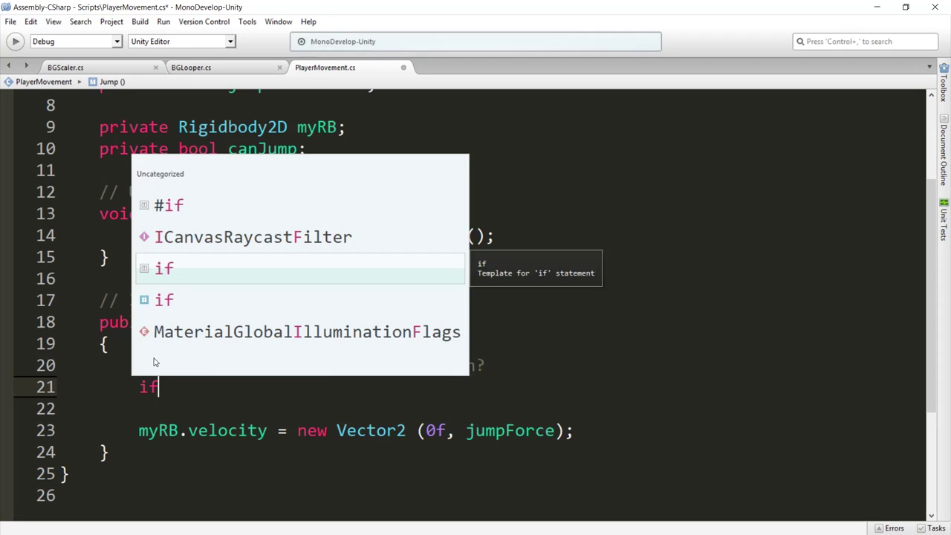
type("(can")
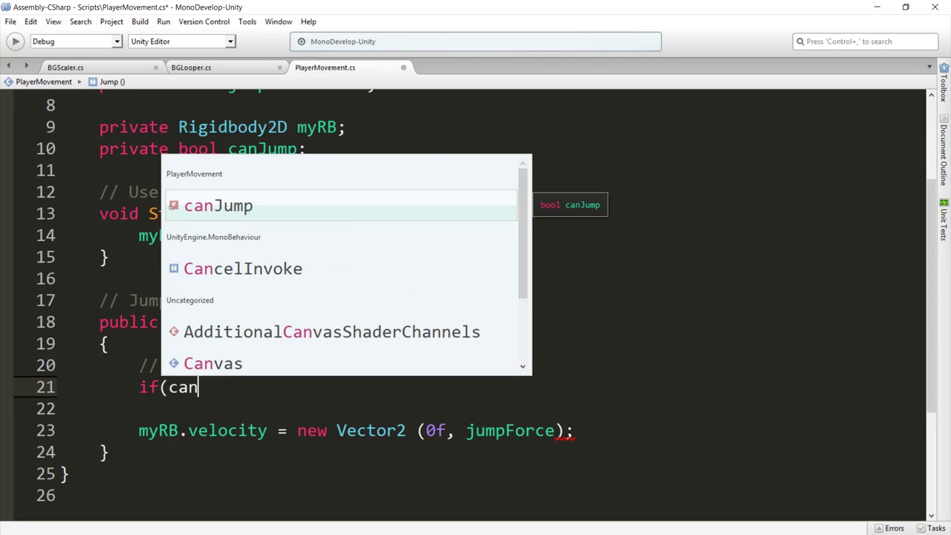
key("Return")
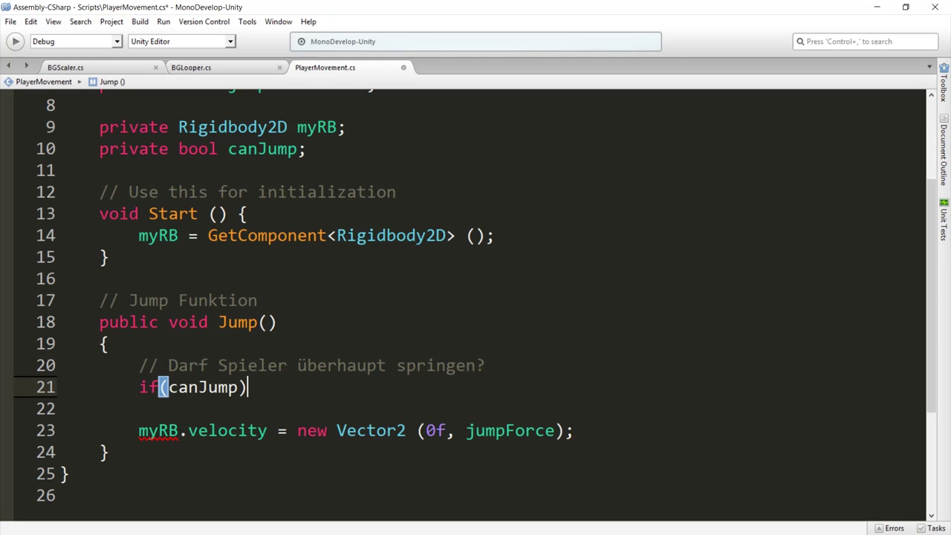
key("Return")
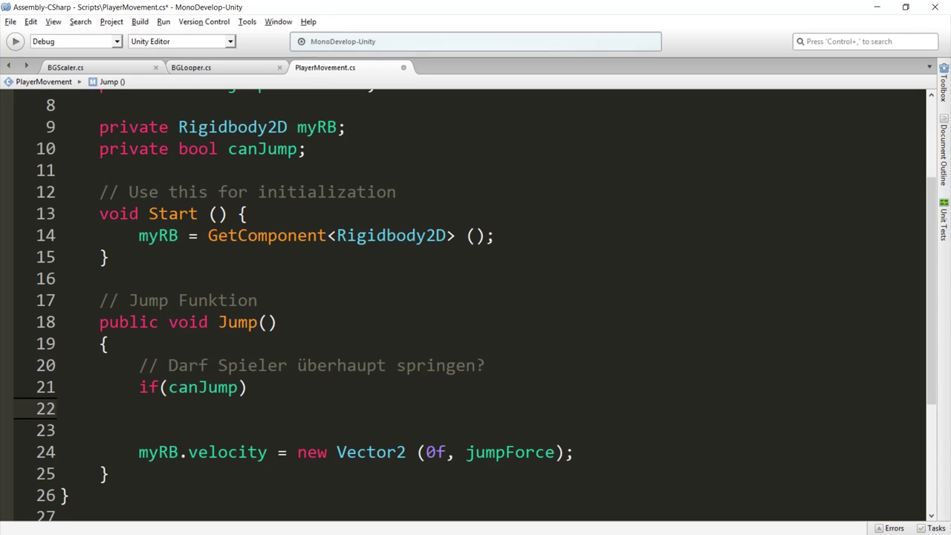
type("{")
key("Return")
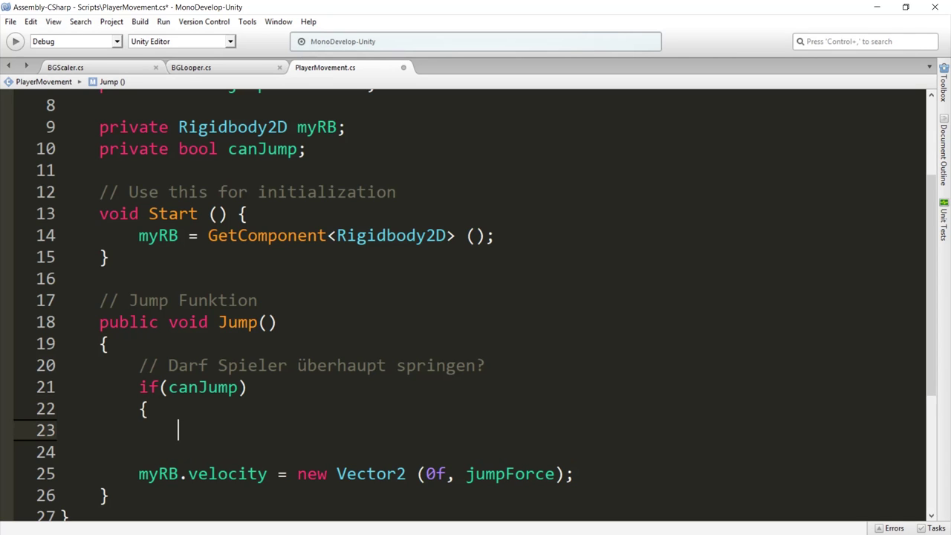
type("canJump")
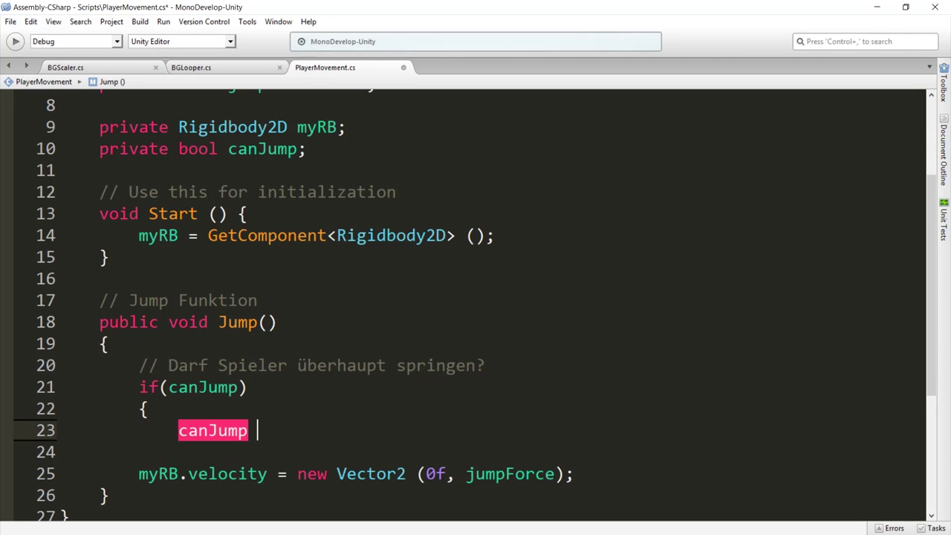
type(" = false;")
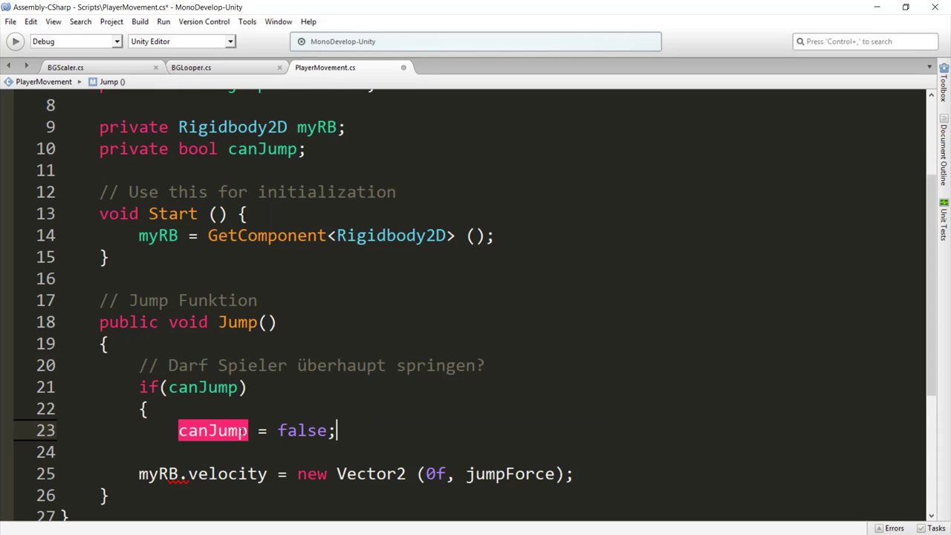
Close the if block with a brace and cut out the velocity statement on line 25.
scroll(297, 297, "down", 3)
left_click_drag(248, 289, 129, 292)
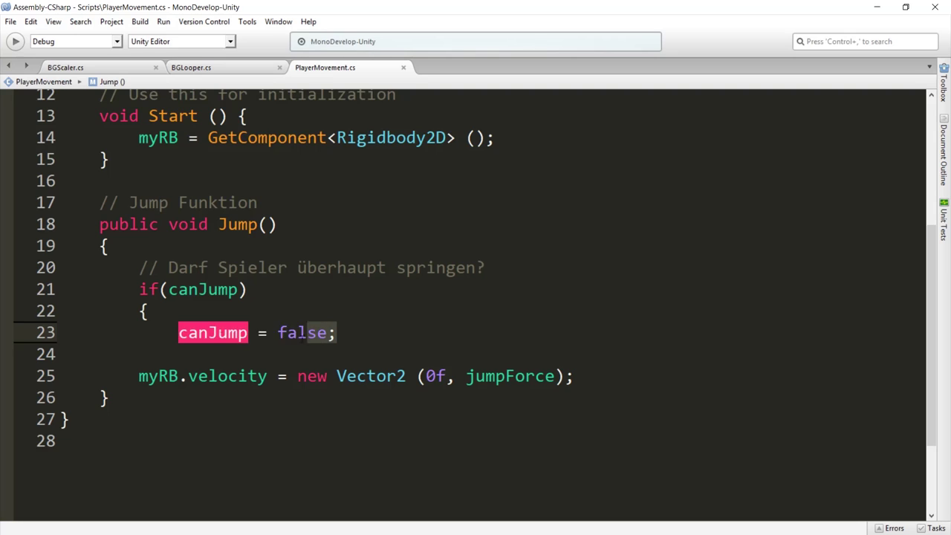
left_click(178, 333)
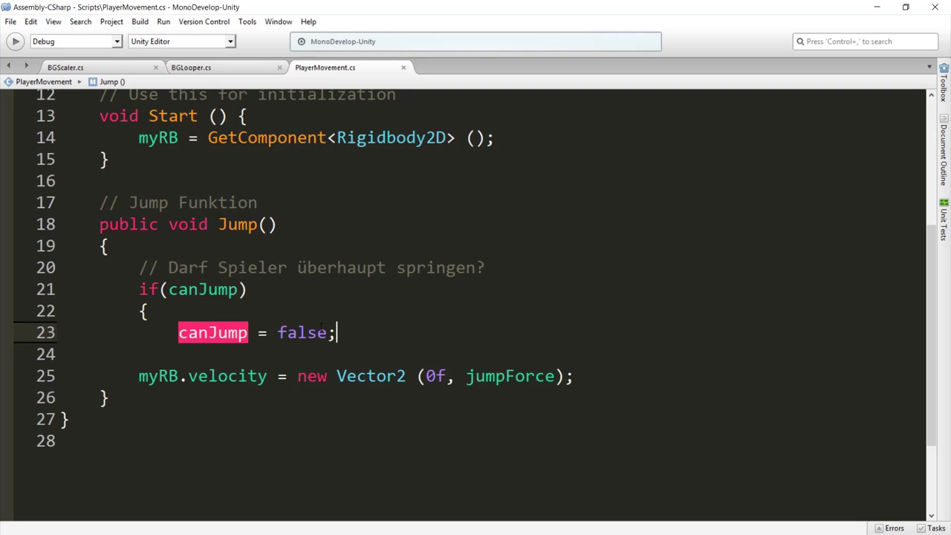
key("Down")
type("}")
left_click(277, 376)
left_click_drag(582, 379, 149, 378)
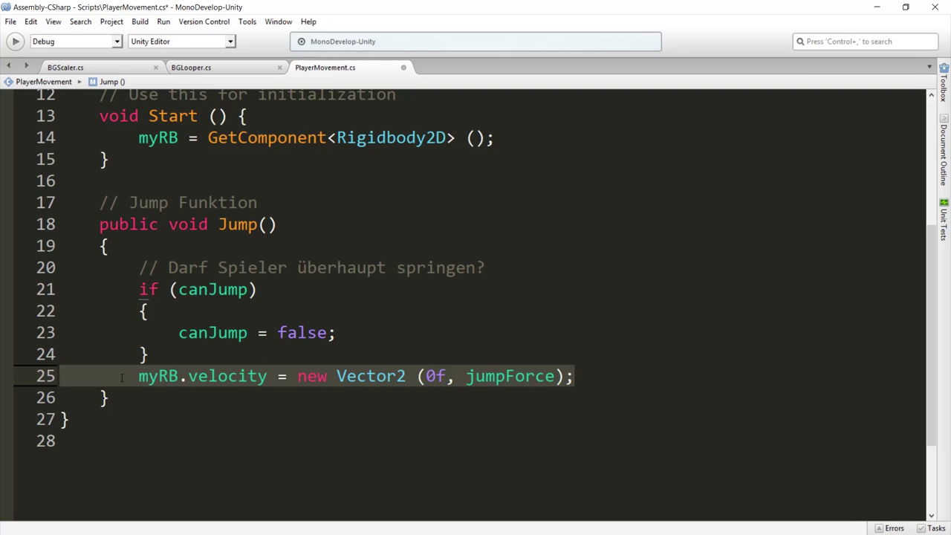
key("ctrl+x")
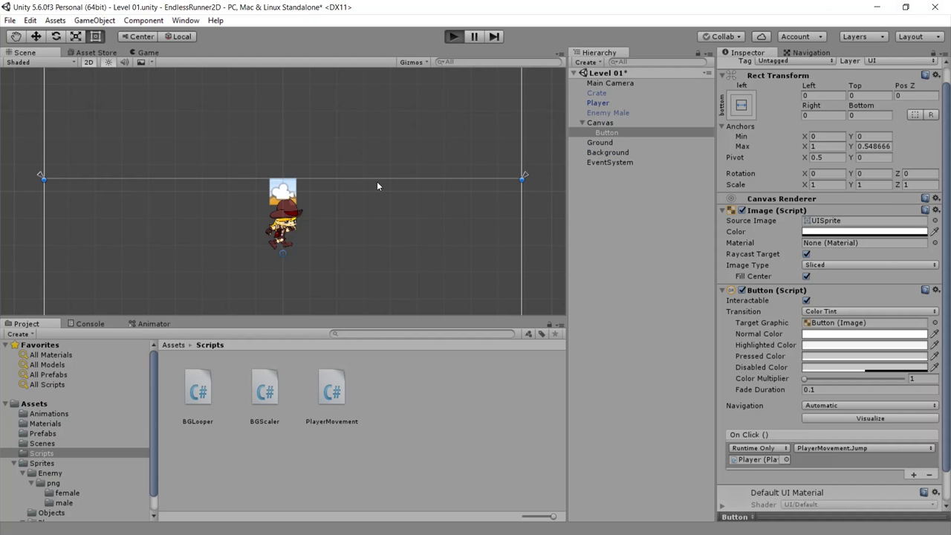
Enter play mode with Ctrl+P to test the level.
key("ctrl+p")
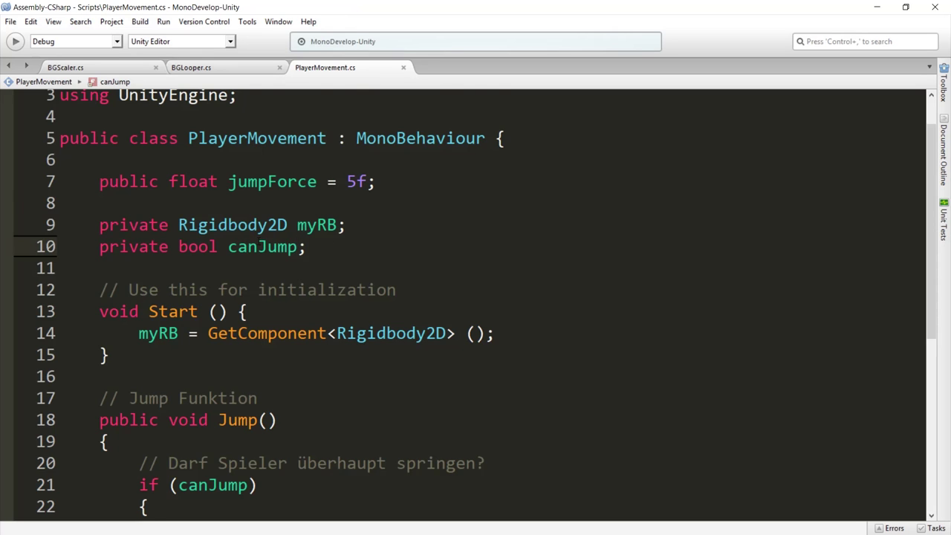
Add 'canJump = true;' in Start() after the GetComponent line, then return to Unity.
scroll(214, 355, "down", 4)
scroll(214, 355, "down", 1)
scroll(214, 355, "up", 4)
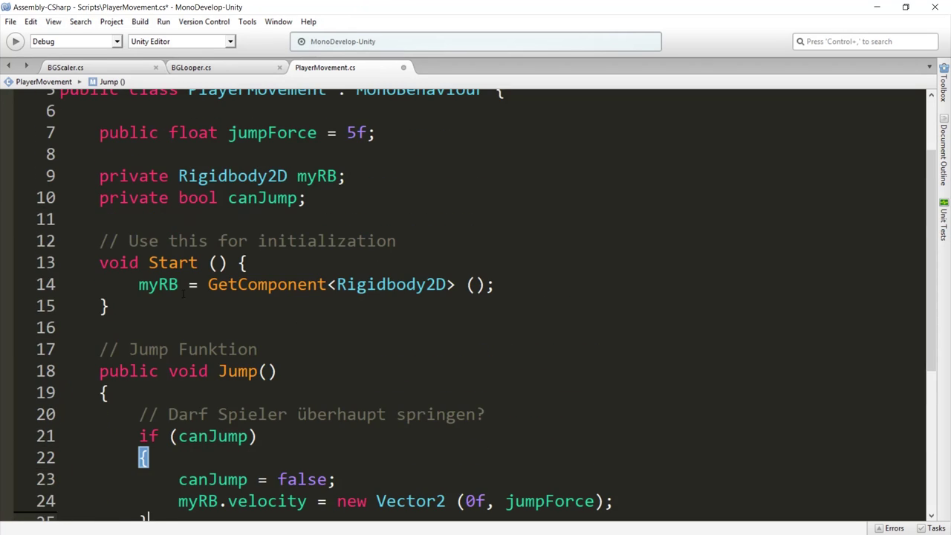
key("Return")
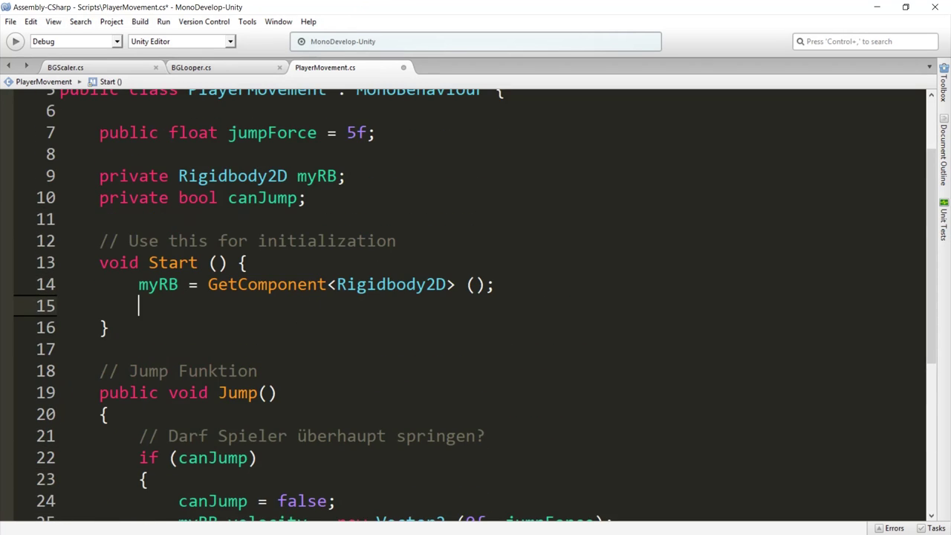
type("canJu")
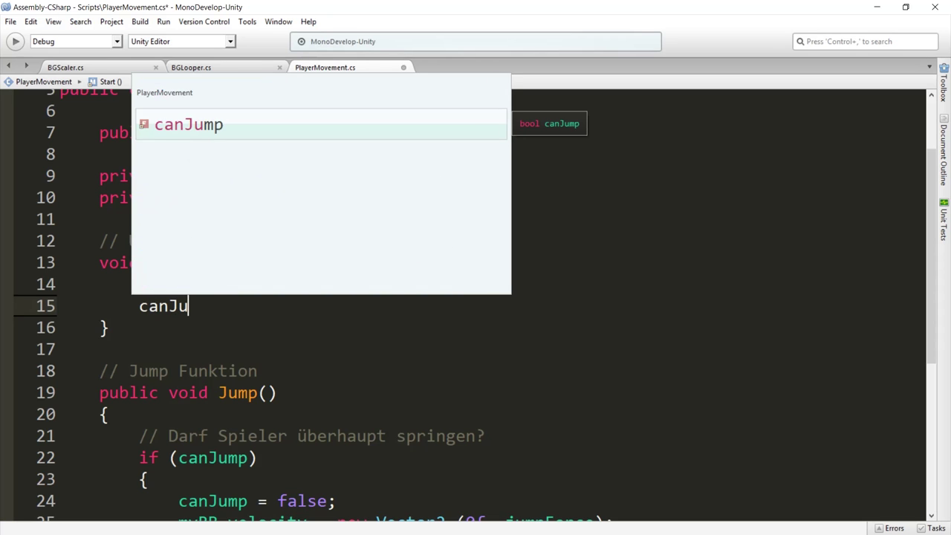
type("mp = true;")
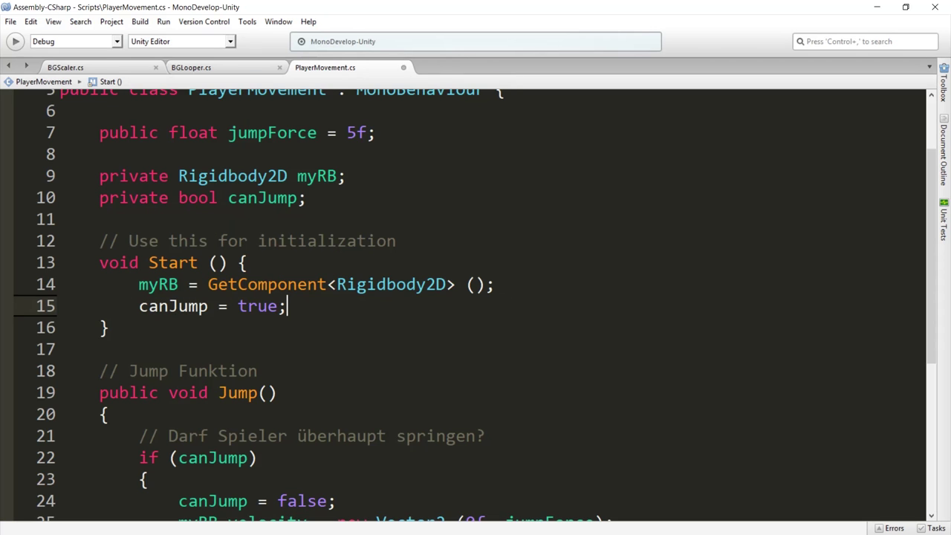
key("alt+Tab")
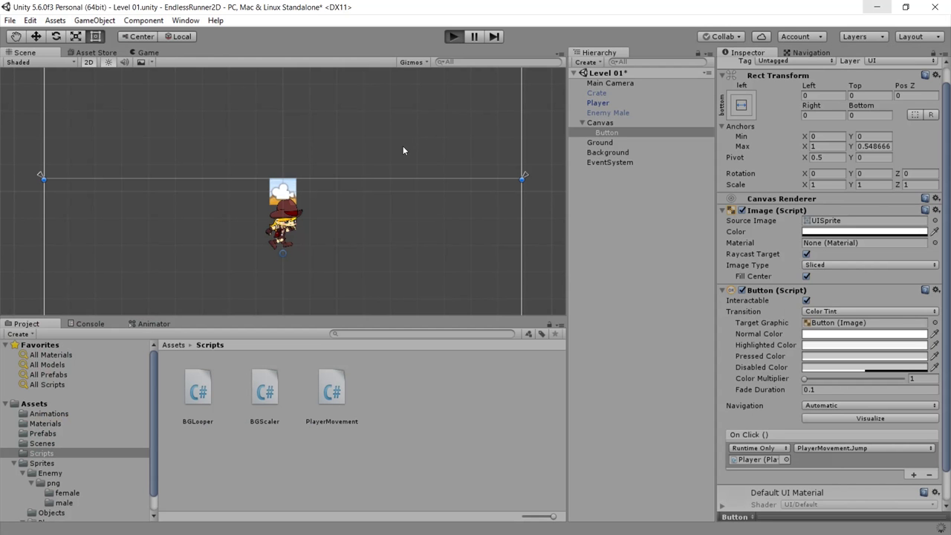
Run the runner game briefly in play mode, then stop it.
key("ctrl+p")
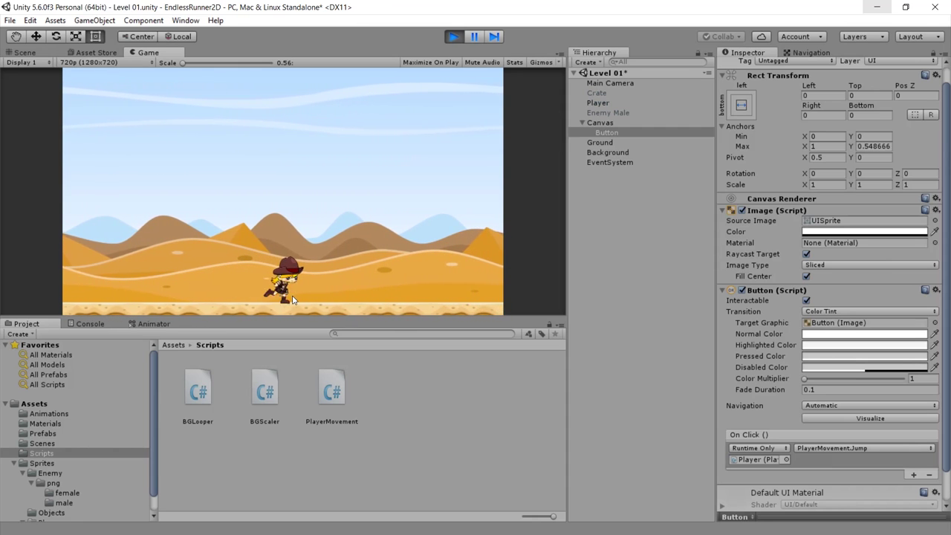
key("ctrl+p")
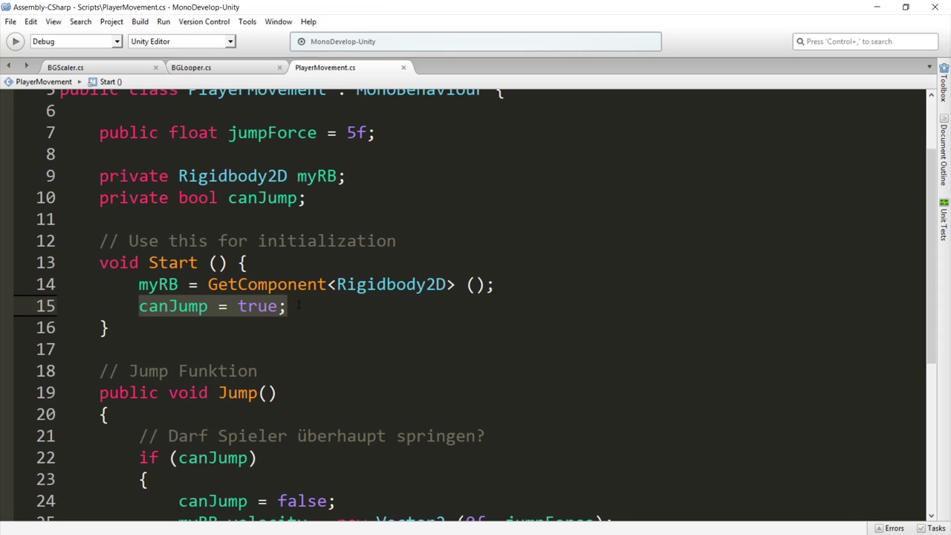
Remove canJump = true from Start() and add an empty OnCollisionEnter2D(Collision2D other) method.
left_click_drag(289, 307, 36, 297)
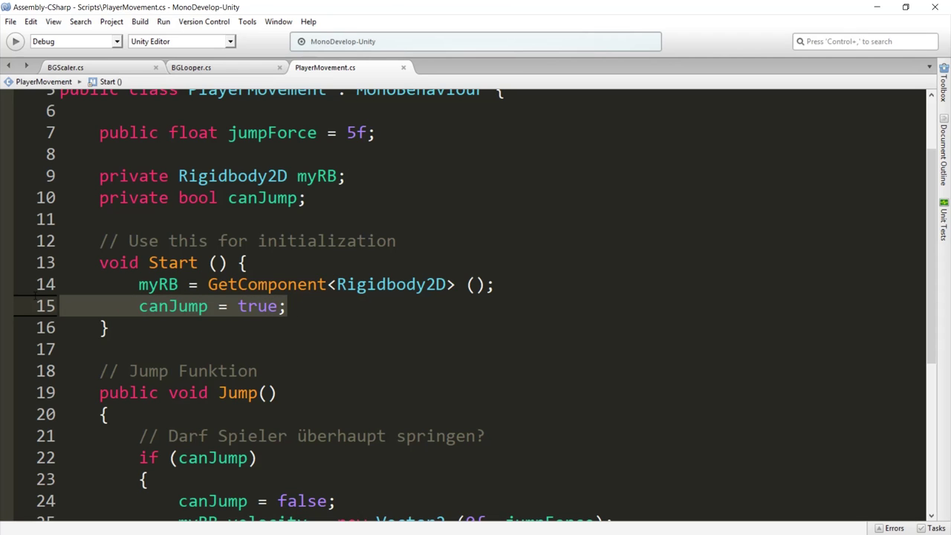
key("BackSpace")
key("BackSpace")
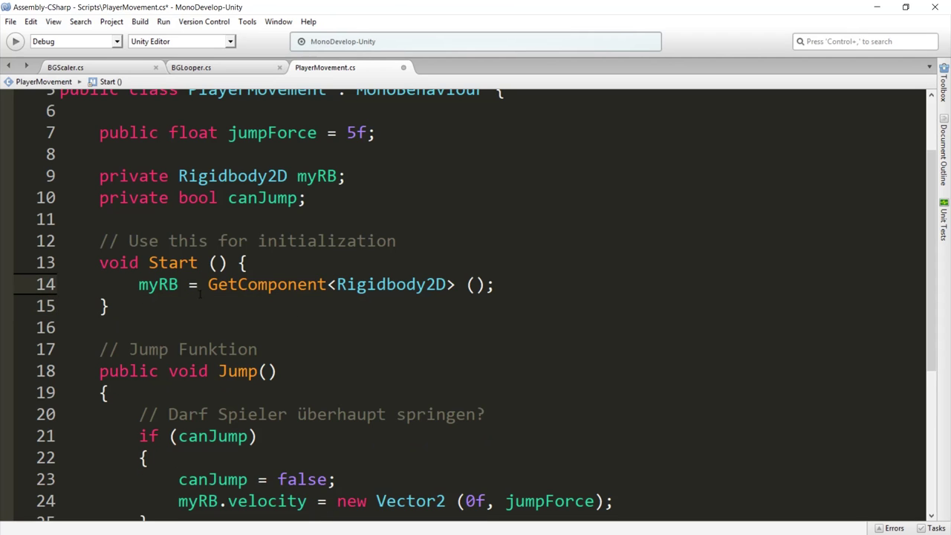
scroll(199, 293, "down", 4)
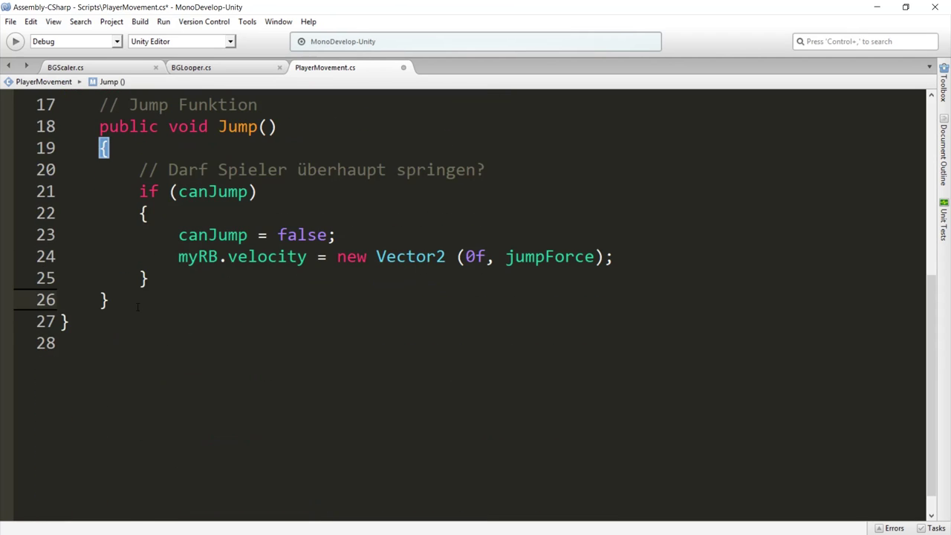
type("void OnCollisionE")
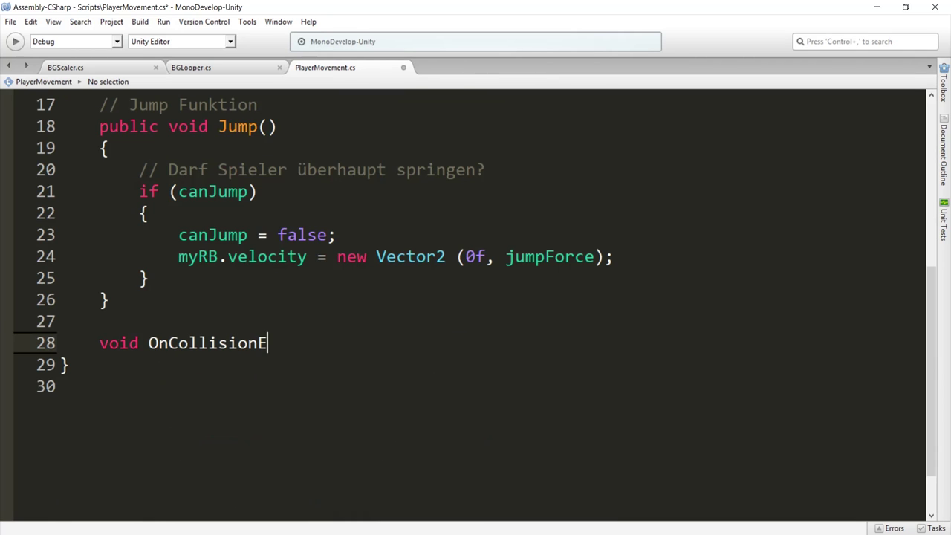
type("nter2D(other")
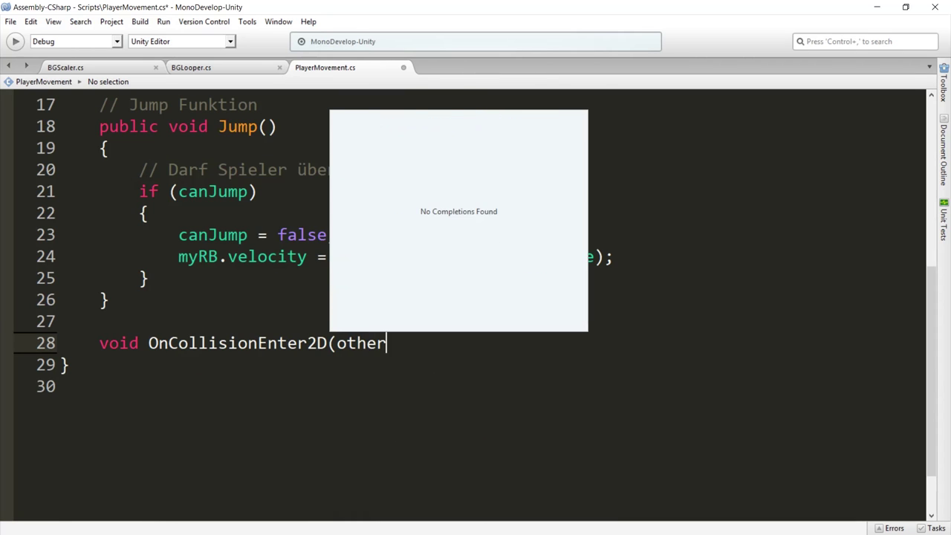
key("BackSpace")
key("BackSpace")
key("BackSpace")
key("BackSpace")
key("BackSpace")
type("Collision")
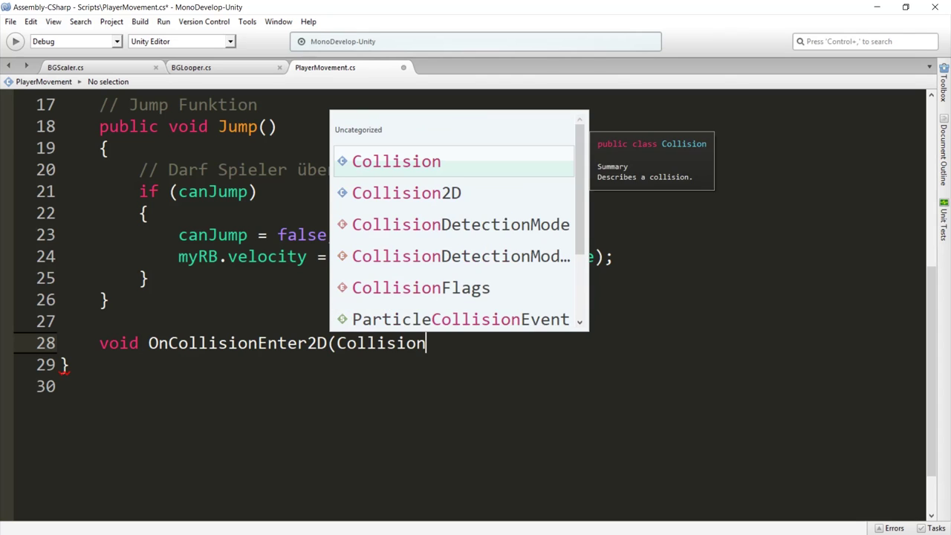
type("2D other")
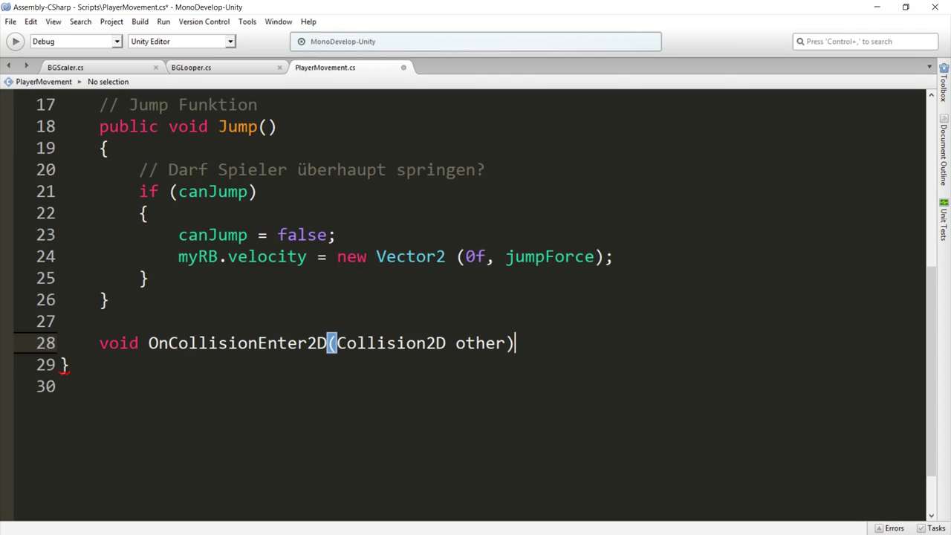
type("{")
key("Return")
left_click(203, 342)
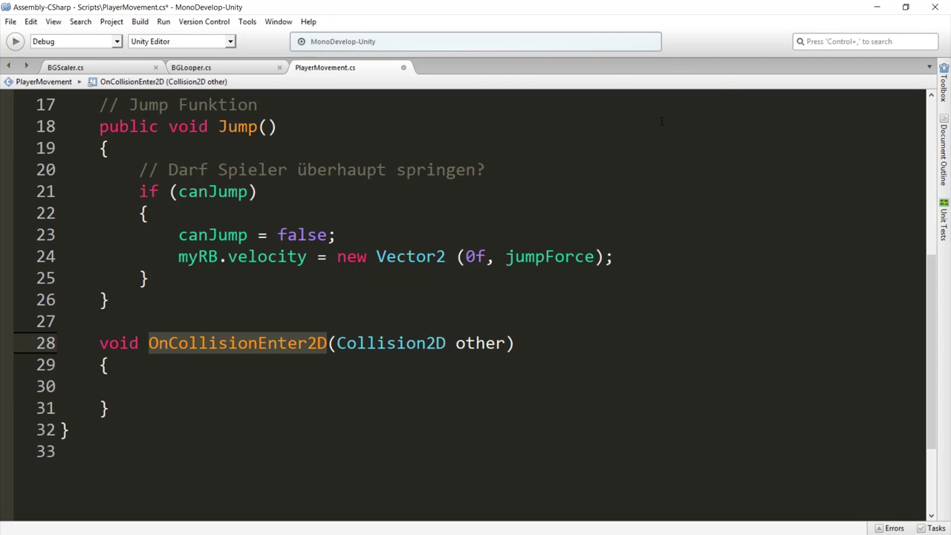
left_click(858, 13)
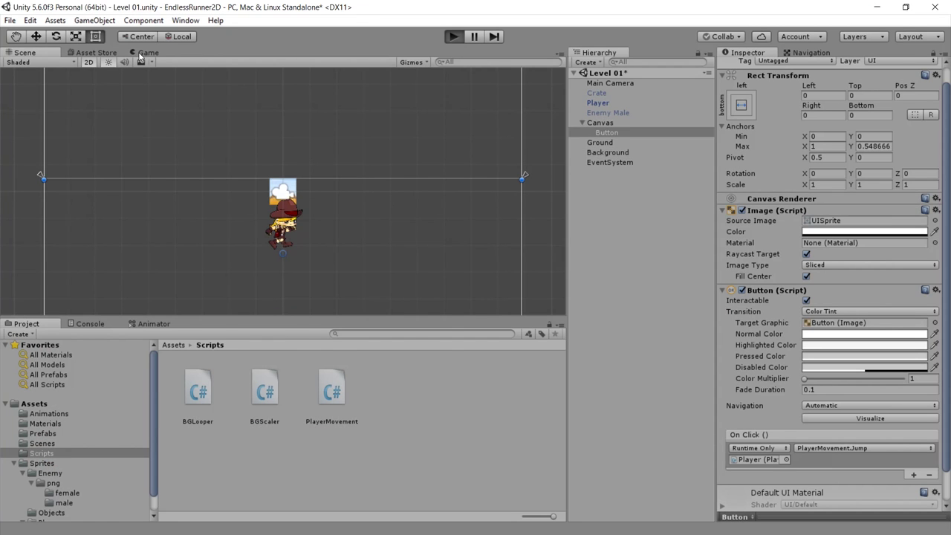
During play, inspect the Box Collider 2D on Player and Ground in Scene view, then stop.
key("ctrl+p")
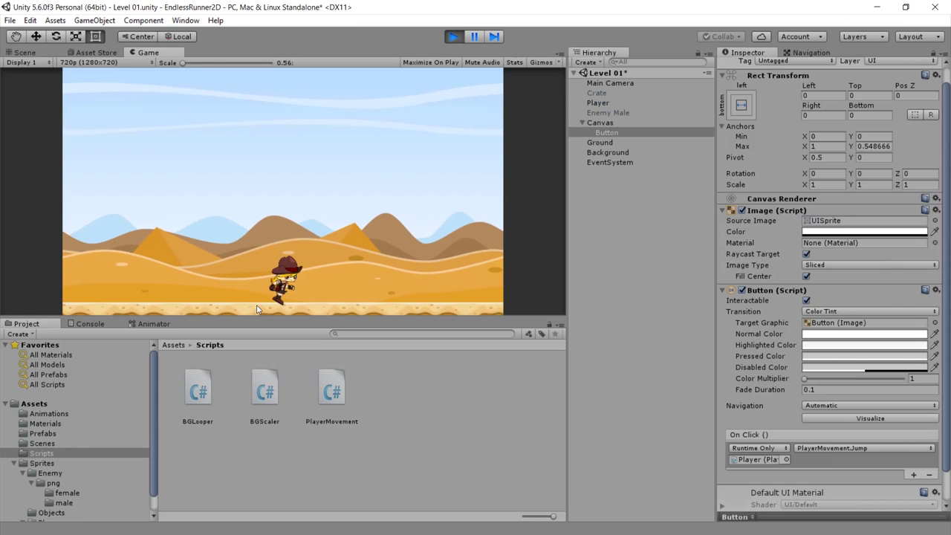
left_click(25, 52)
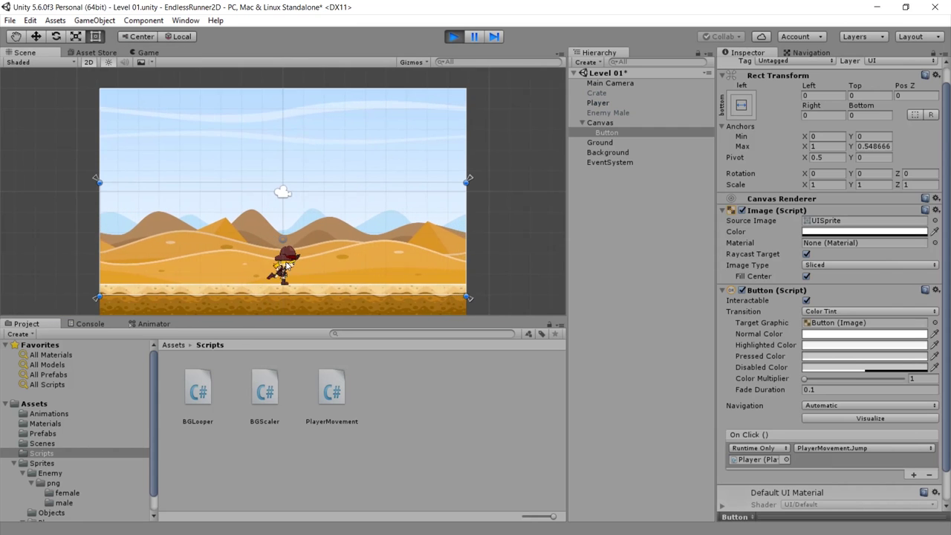
double_click(598, 103)
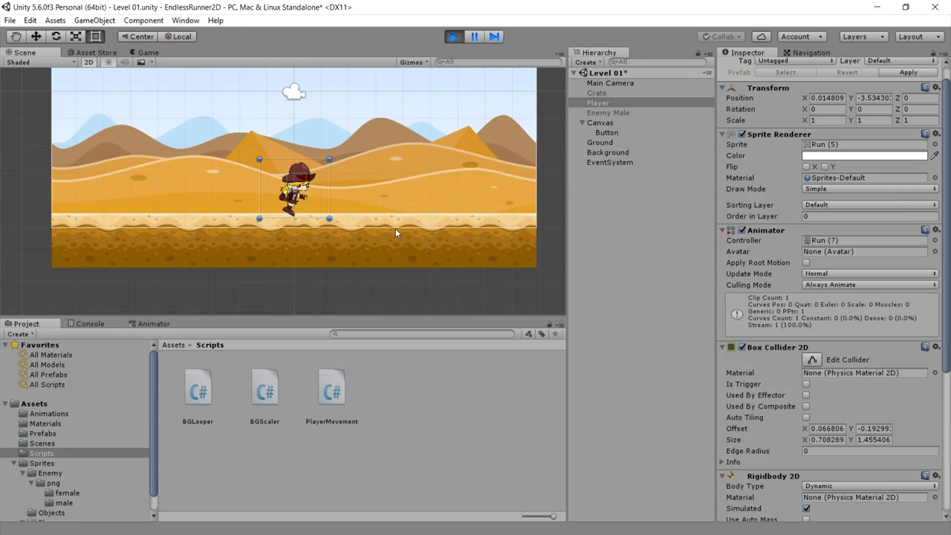
left_click(607, 141)
key("ctrl+z")
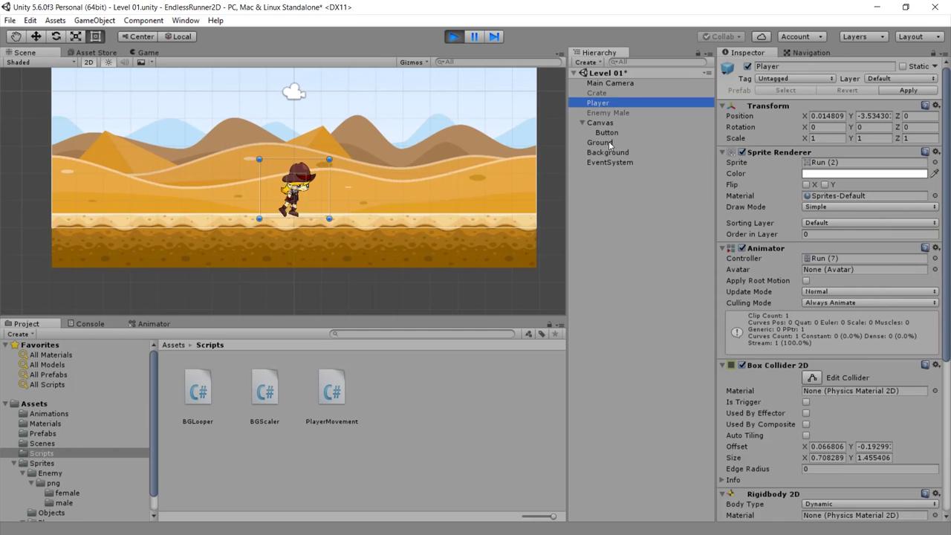
left_click(609, 141)
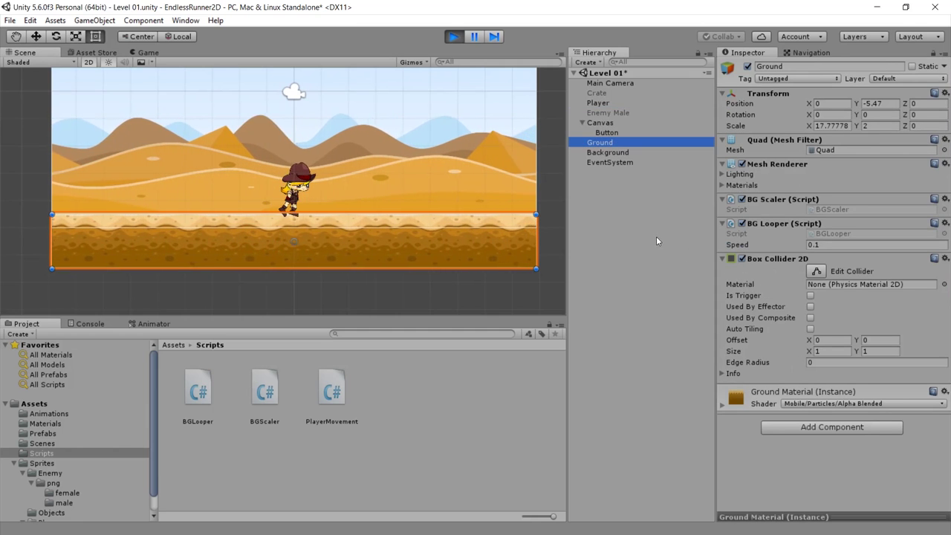
left_click(454, 36)
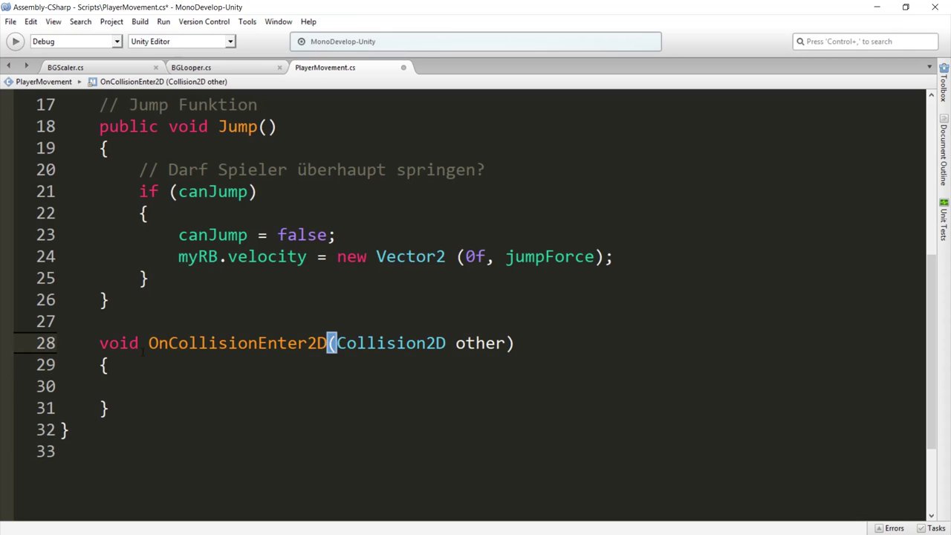
Set 'canJump = true;' inside OnCollisionEnter2D and go back to Unity.
type("c")
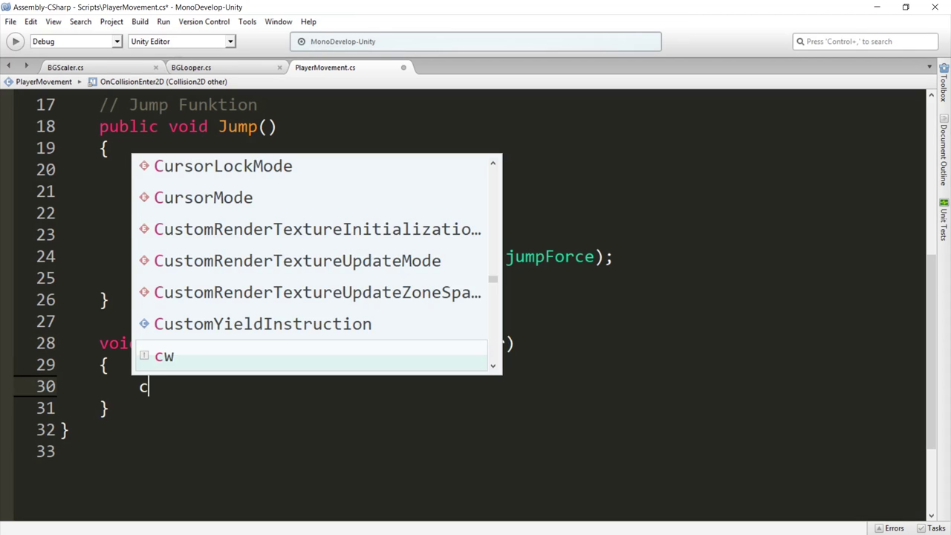
type("anJump = ")
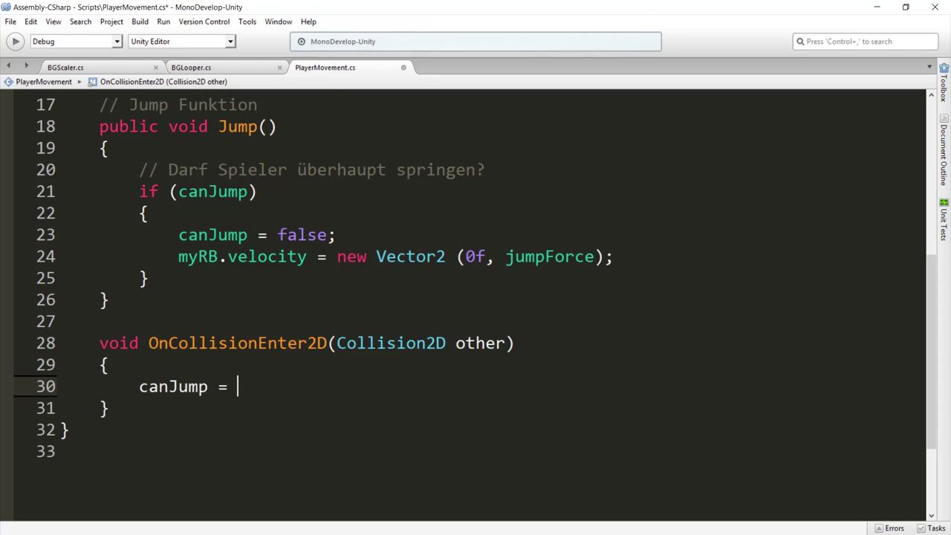
type("true;")
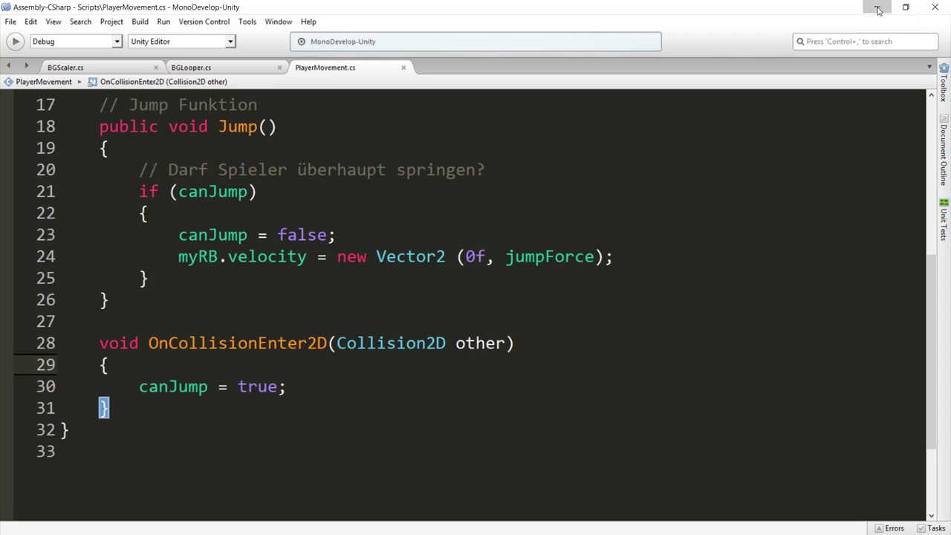
left_click(877, 9)
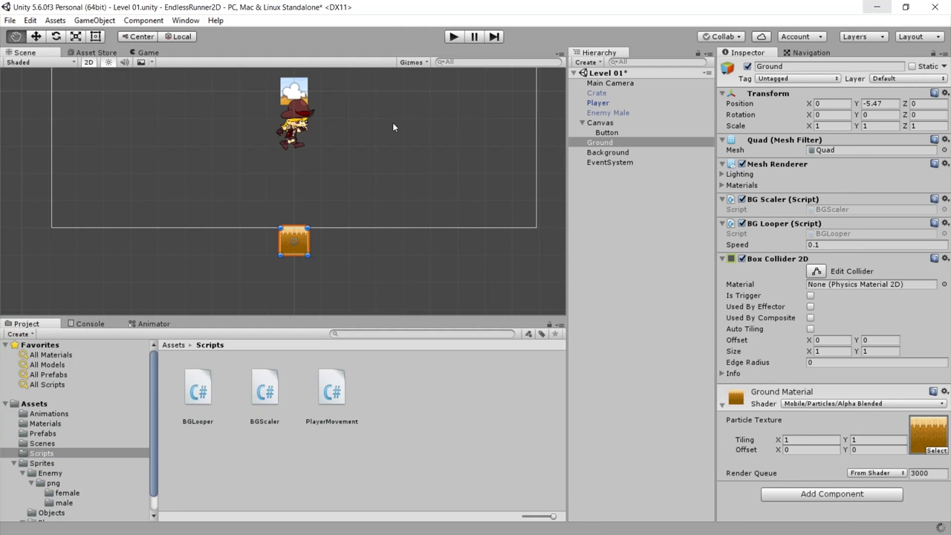
Start play mode and make the player jump three times in the Game view.
left_click(447, 39)
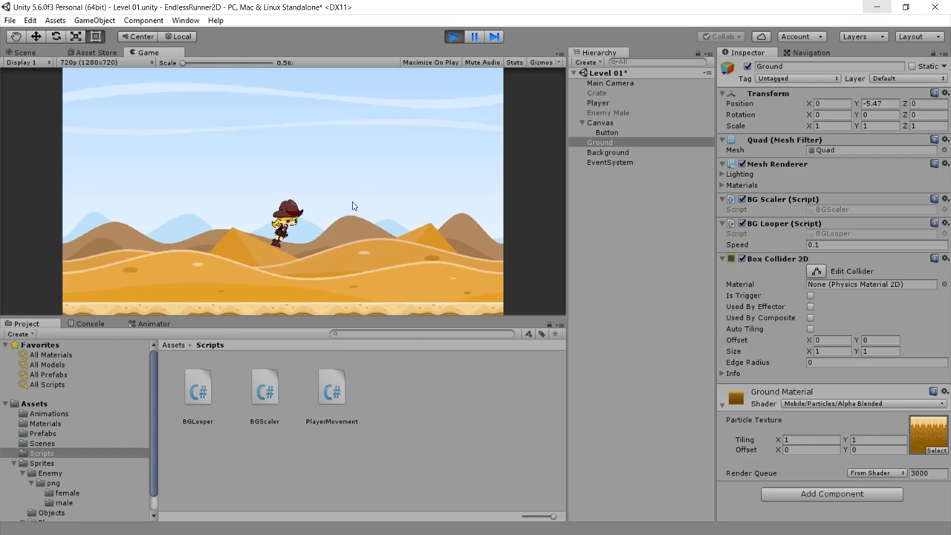
left_click(306, 298)
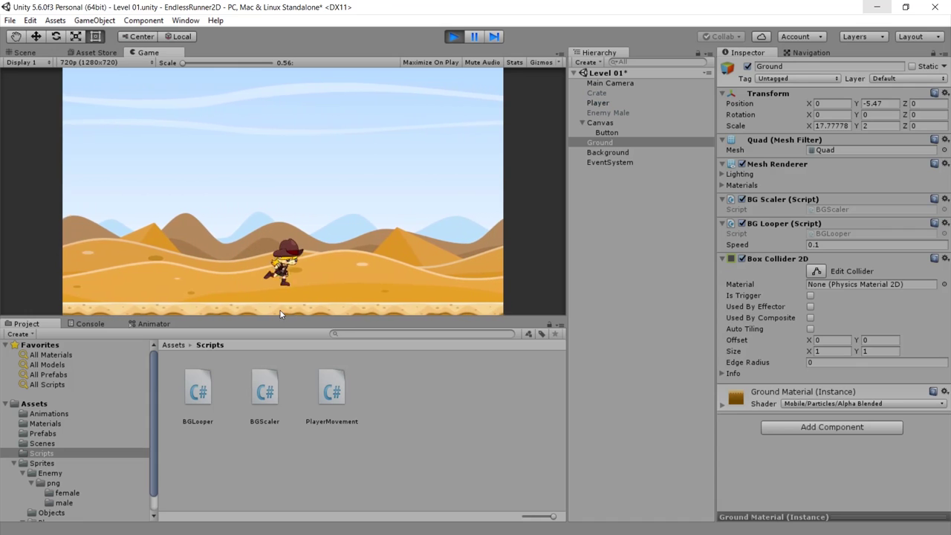
left_click(294, 306)
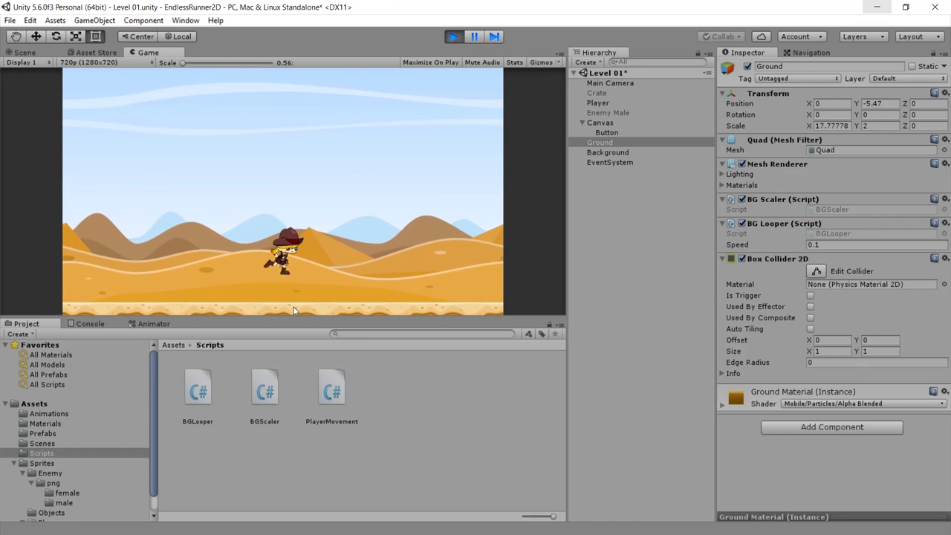
left_click(294, 307)
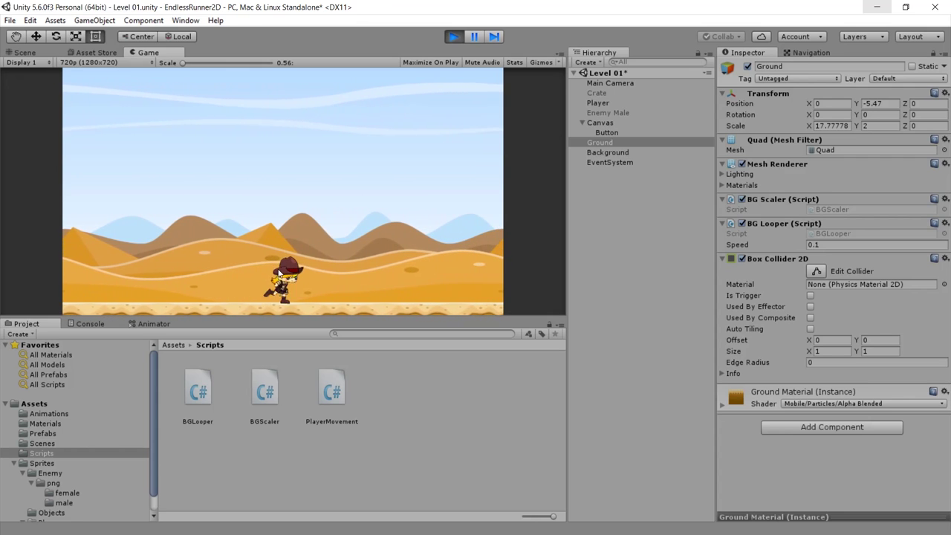
Try Player Jump Force values 10, 8 and 7, testing a jump after each.
left_click(599, 102)
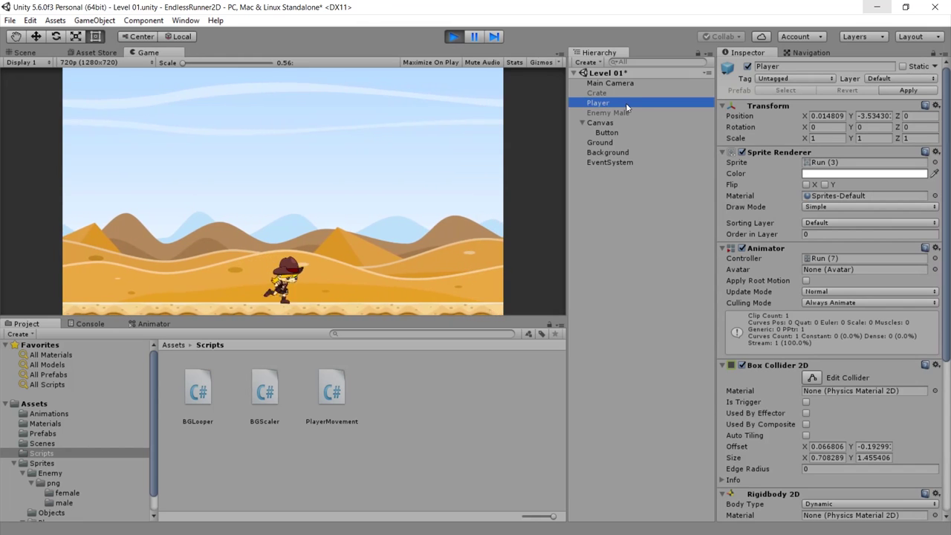
scroll(800, 257, "down", 3)
scroll(800, 257, "down", 5)
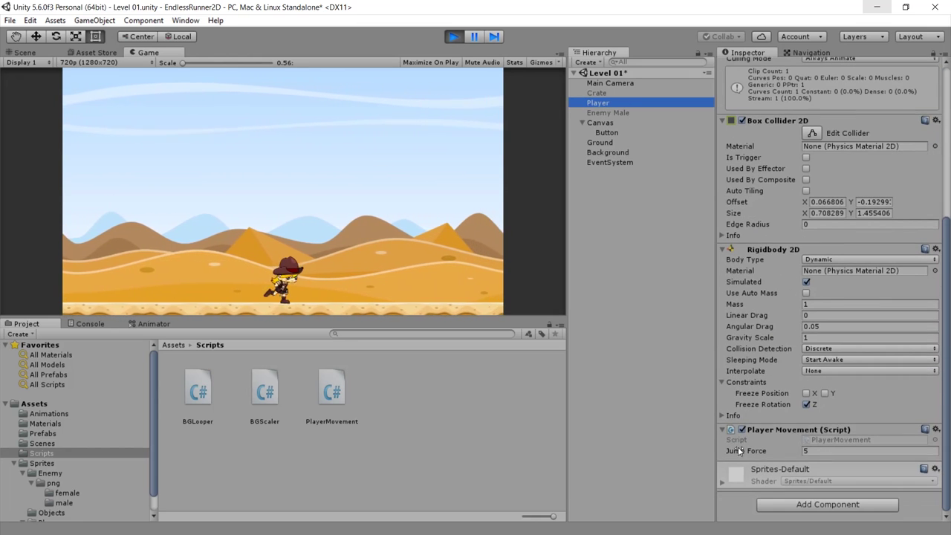
left_click(804, 451)
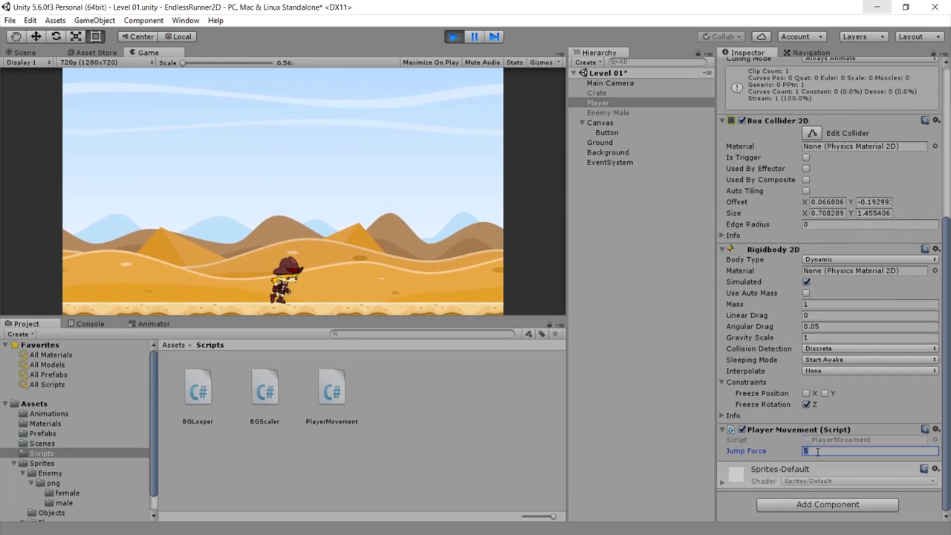
type("10")
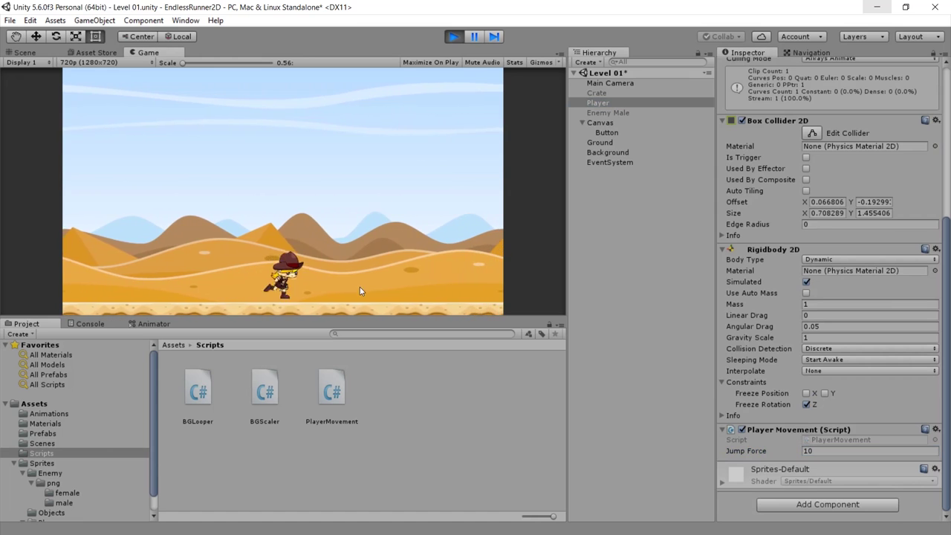
left_click(359, 287)
left_click(810, 450)
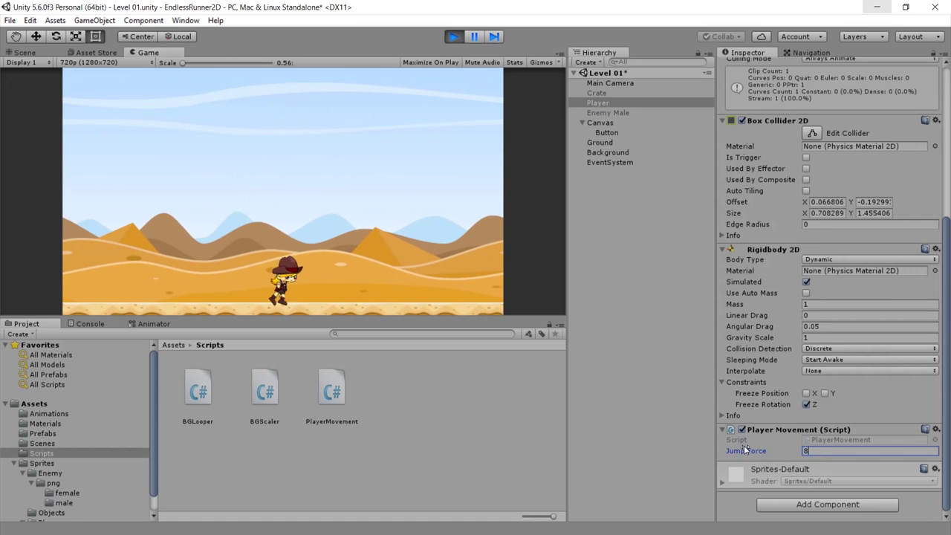
type("8")
left_click(370, 301)
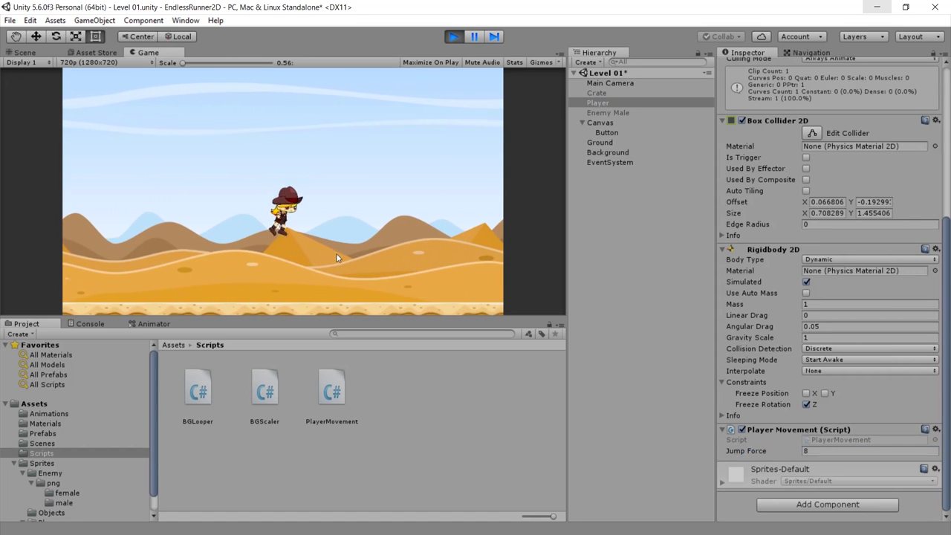
left_click(810, 450)
type("7")
left_click(250, 238)
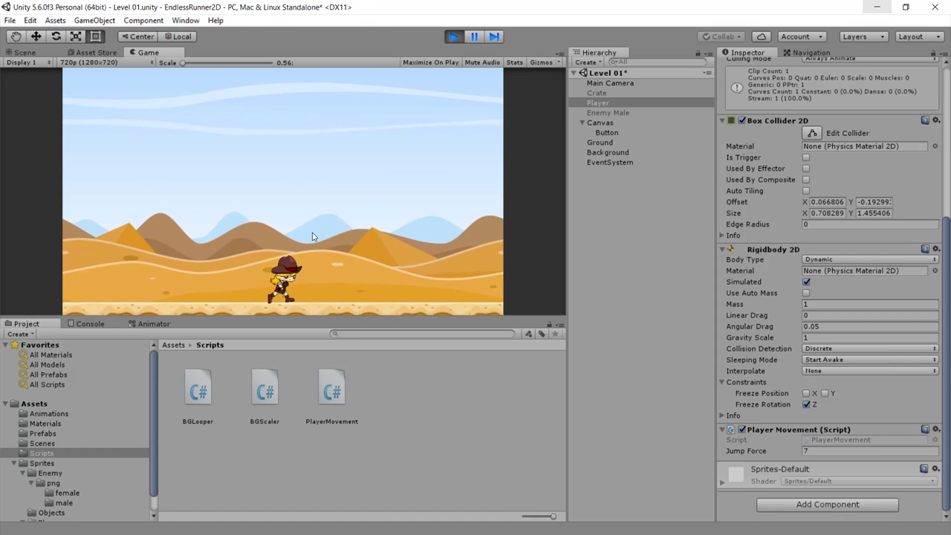
left_click(287, 220)
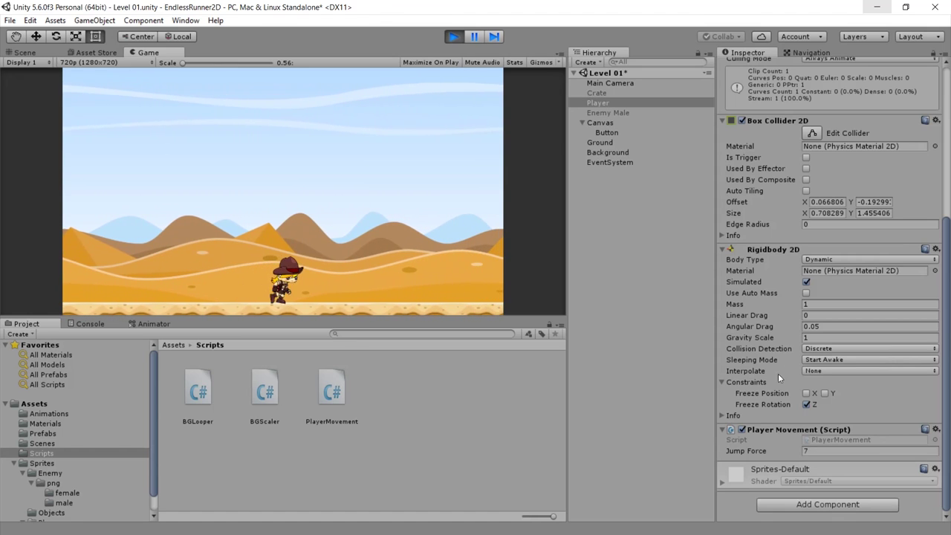
Set Rigidbody 2D Gravity Scale to 2 and Jump Force back to 10, then test.
left_click(760, 338)
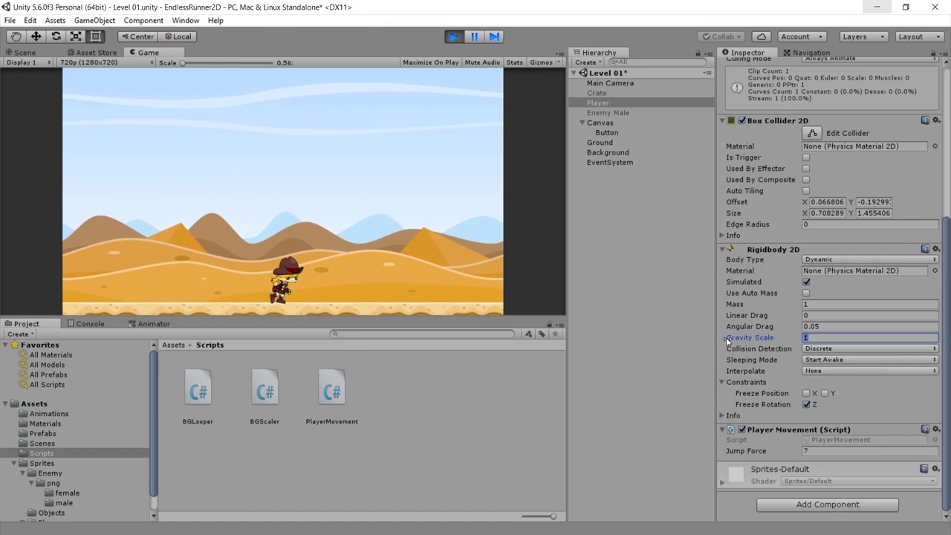
type("2")
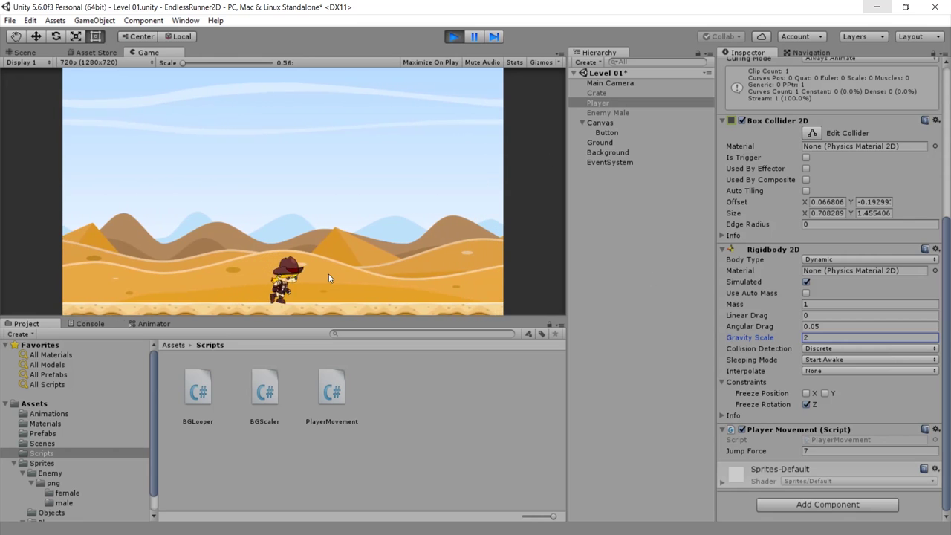
left_click(281, 299)
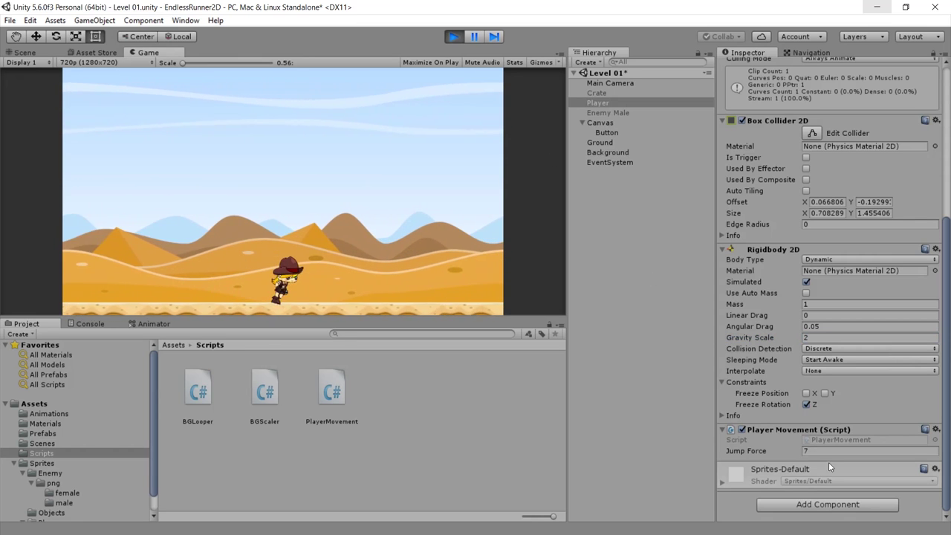
left_click(751, 451)
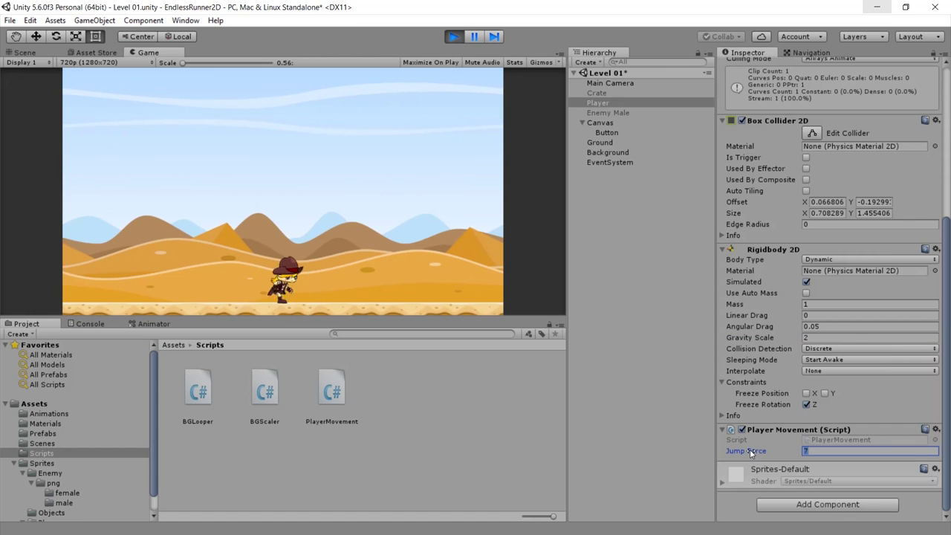
type("8")
key("BackSpace")
type("10")
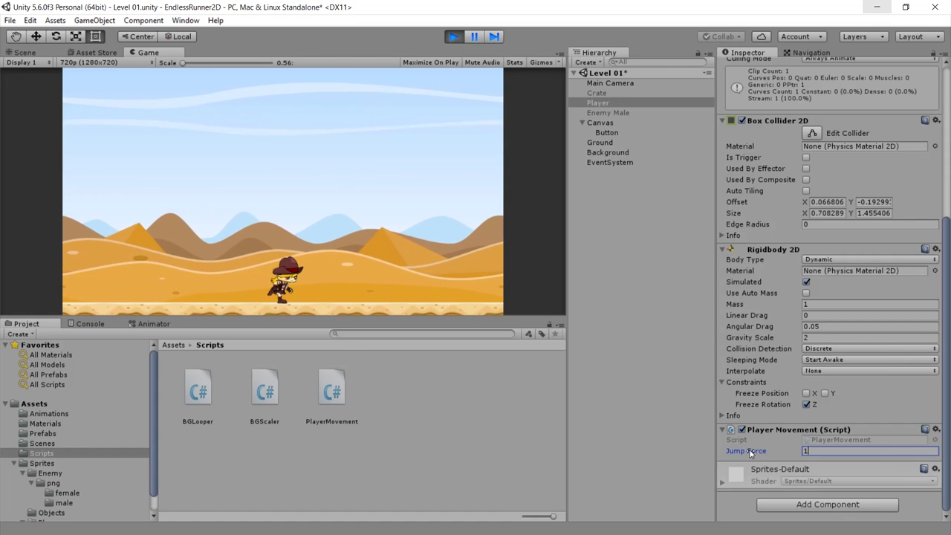
left_click(362, 309)
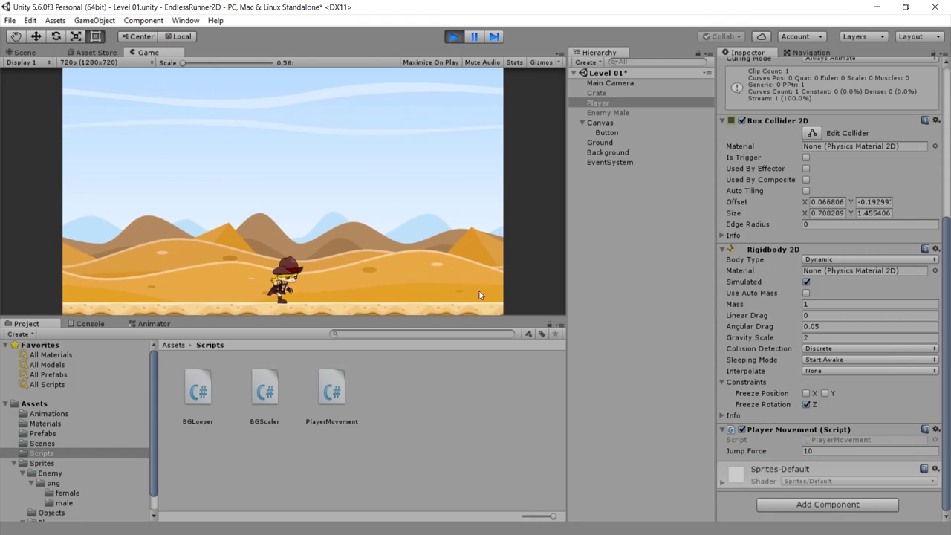
Exit Play mode, re-enter Gravity Scale 2 and Jump Force 8 so they persist, then replay.
left_click(454, 37)
type("2")
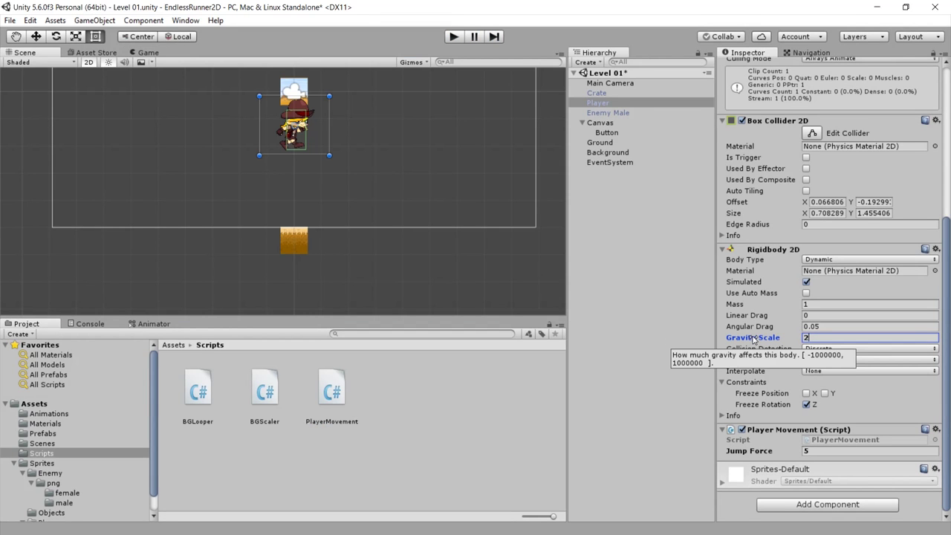
left_click(738, 451)
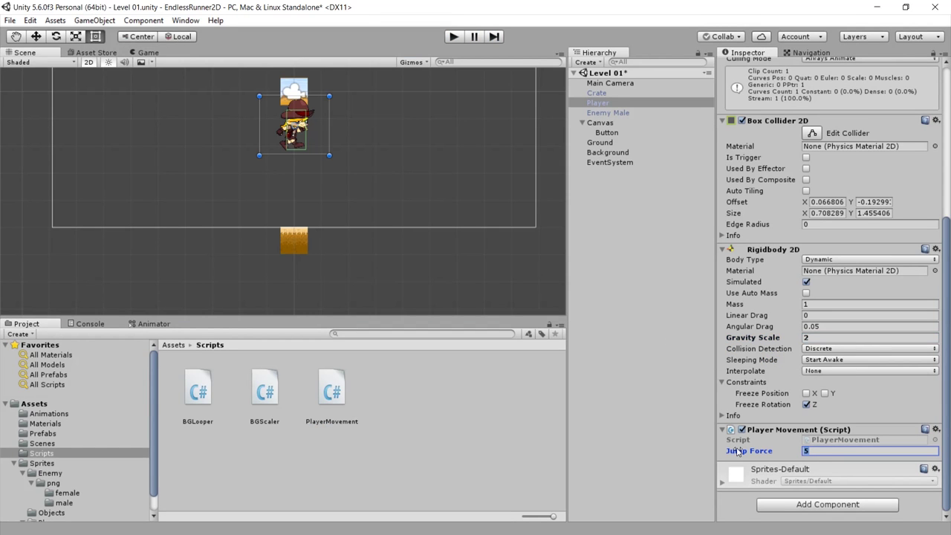
left_click(870, 451)
type("8")
left_click(454, 37)
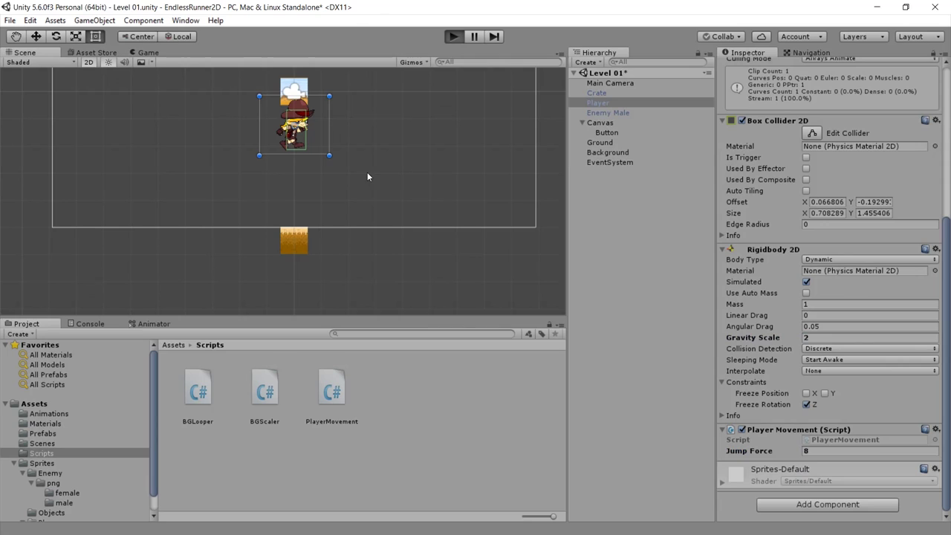
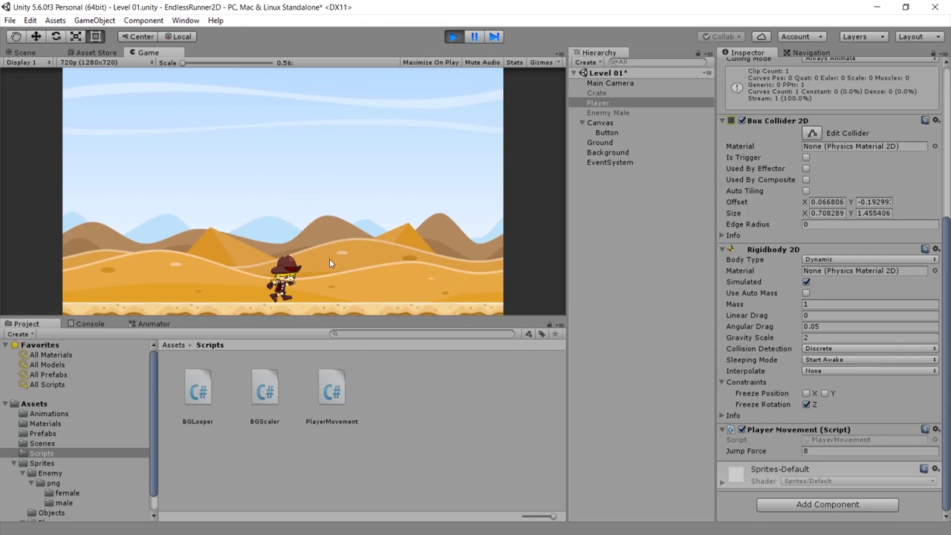
Restart the play run, make the player jump twice, stop it, and show the Prefabs folder.
left_click(454, 38)
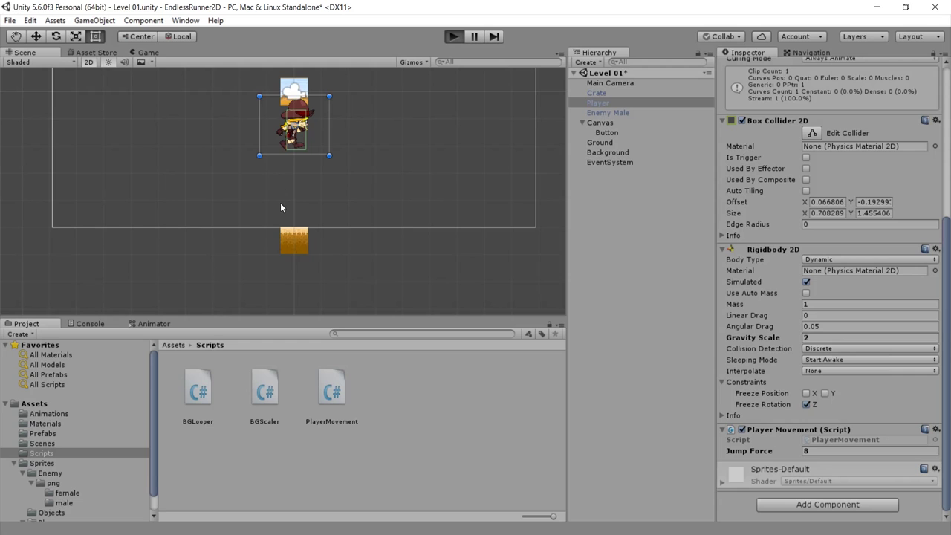
key("ctrl+p")
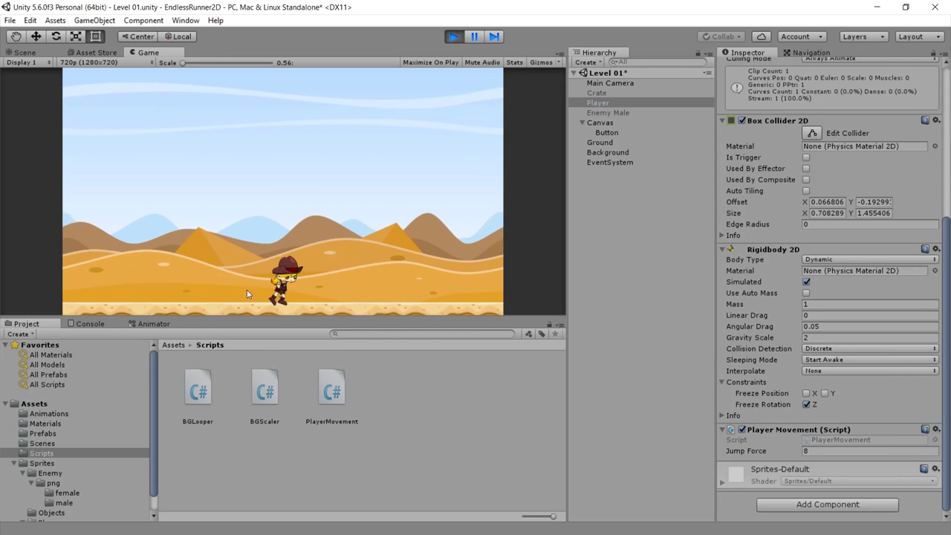
left_click(286, 297)
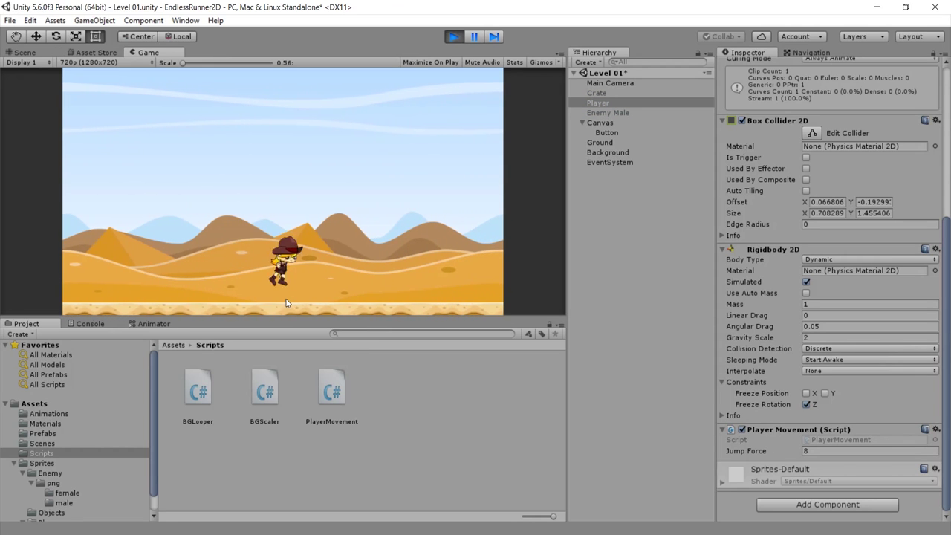
left_click(288, 302)
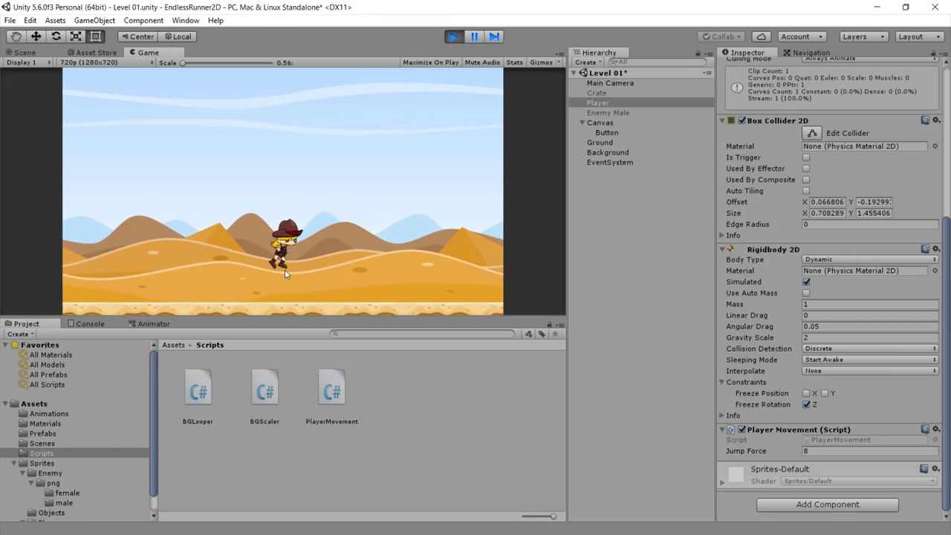
left_click(453, 37)
left_click(44, 434)
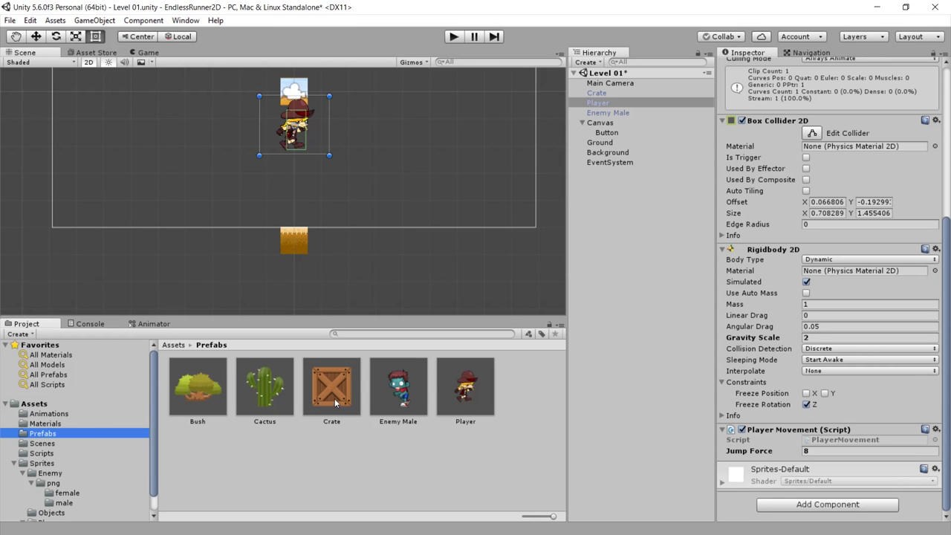
Place a Crate prefab in the level and dock an enlarged Game view below the Scene view.
left_click_drag(336, 403, 367, 206)
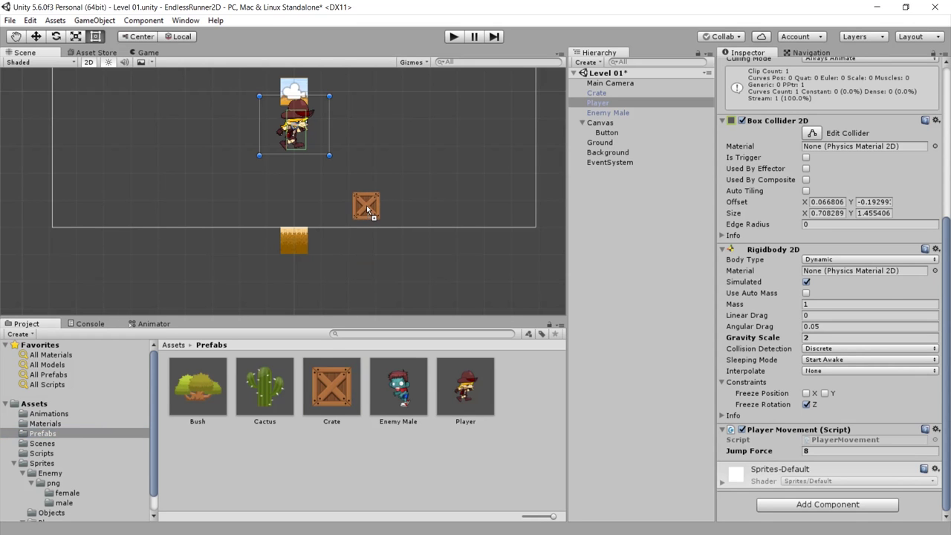
mouse_move(145, 52)
left_mouse_down()
mouse_move(233, 224)
mouse_move(431, 227)
left_mouse_up()
left_click_drag(404, 51, 181, 259)
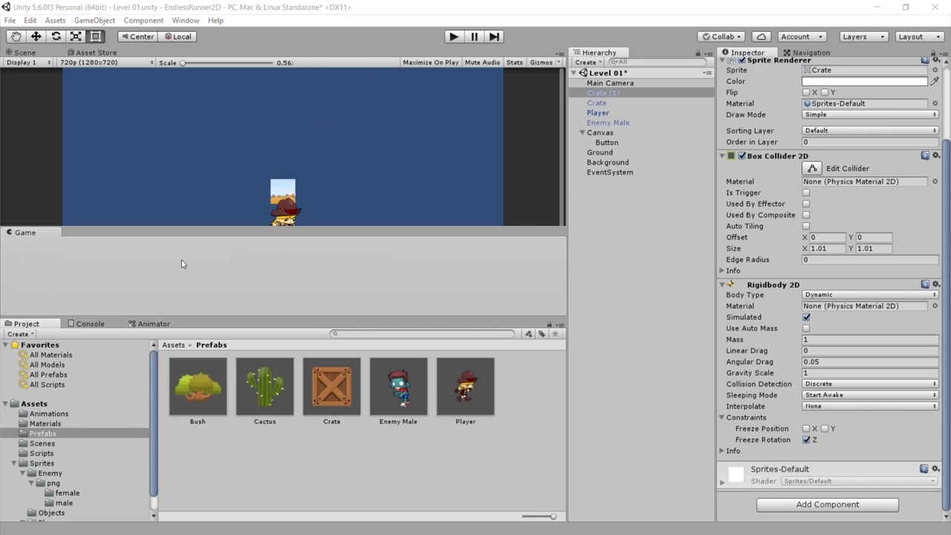
left_click_drag(164, 320, 164, 357)
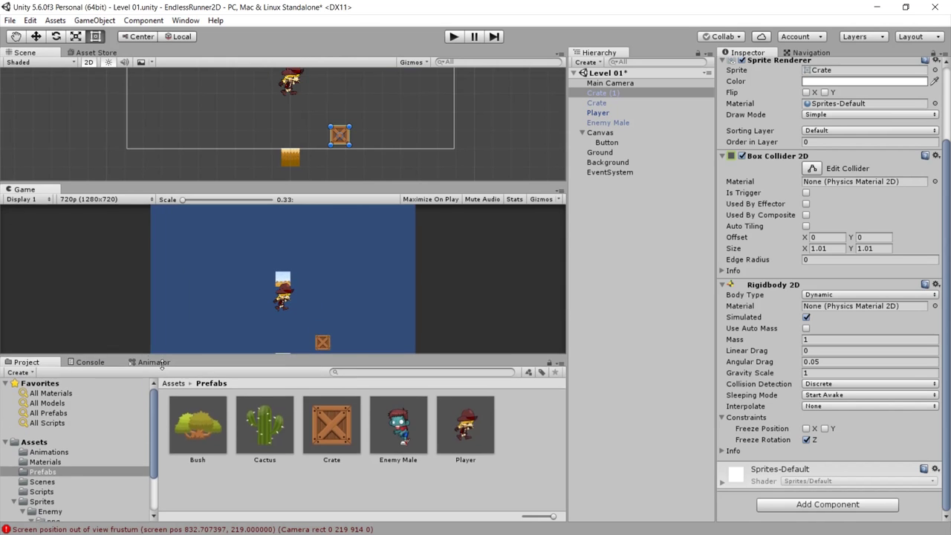
Start a test run and make the player jump a couple of times.
left_click(453, 37)
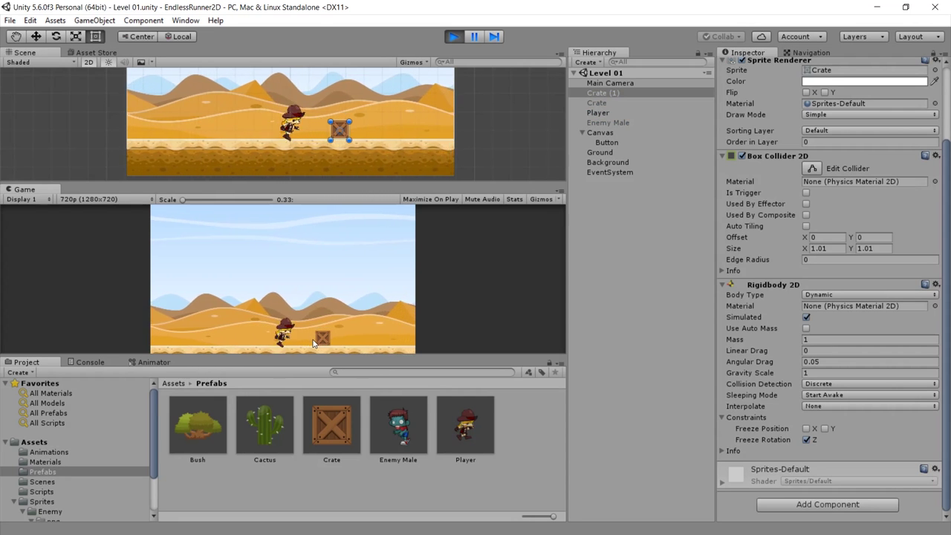
left_click(338, 299)
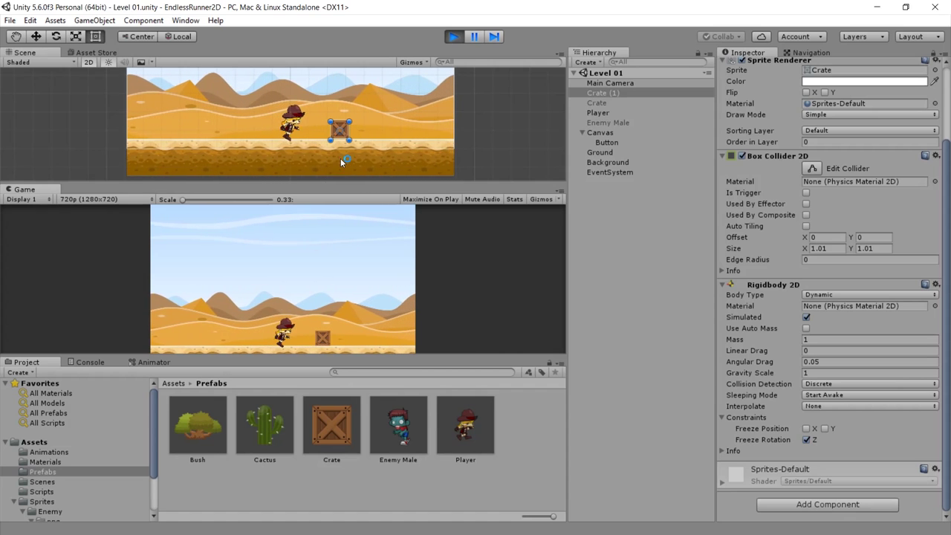
left_click(308, 157)
left_click(285, 282)
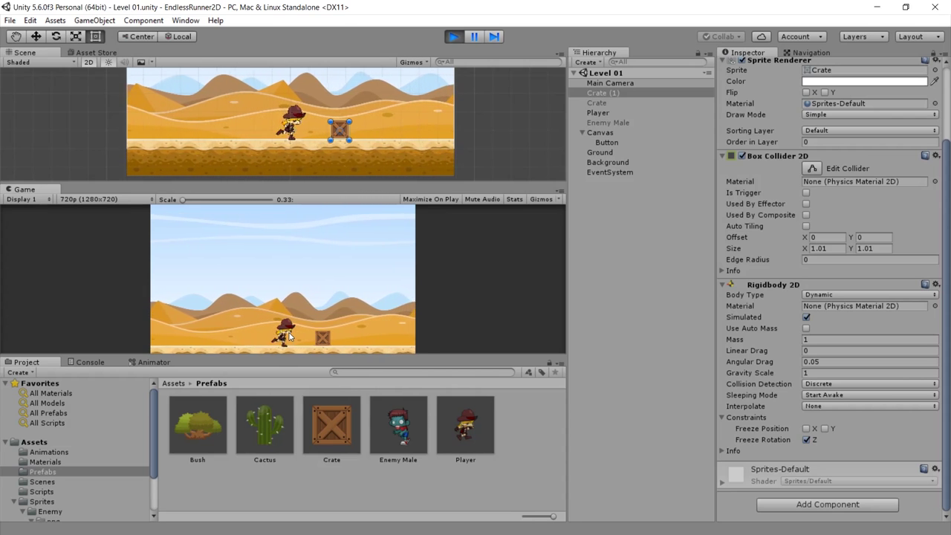
left_click_drag(275, 183, 271, 211)
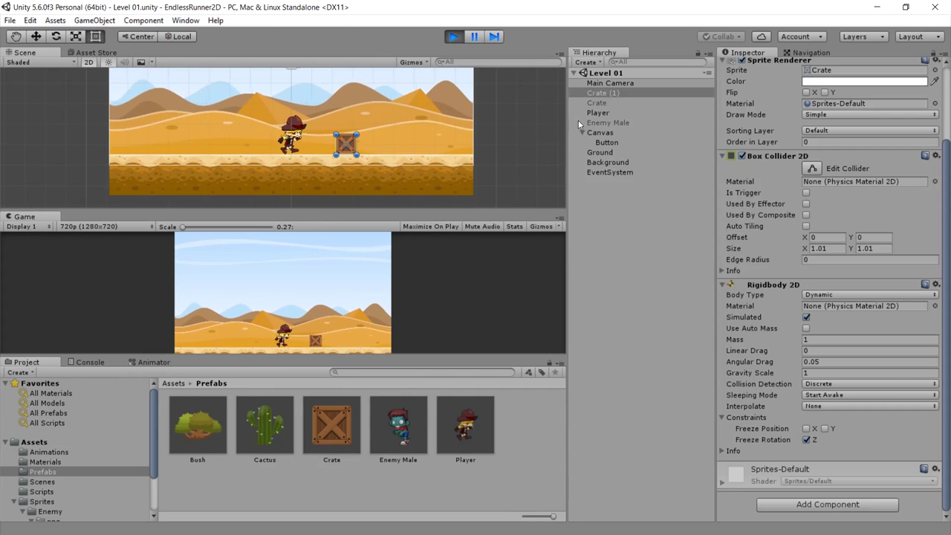
Slide Crate (1) along X against the player and back, then stop the run.
left_click(584, 96)
scroll(441, 142, "down", 3)
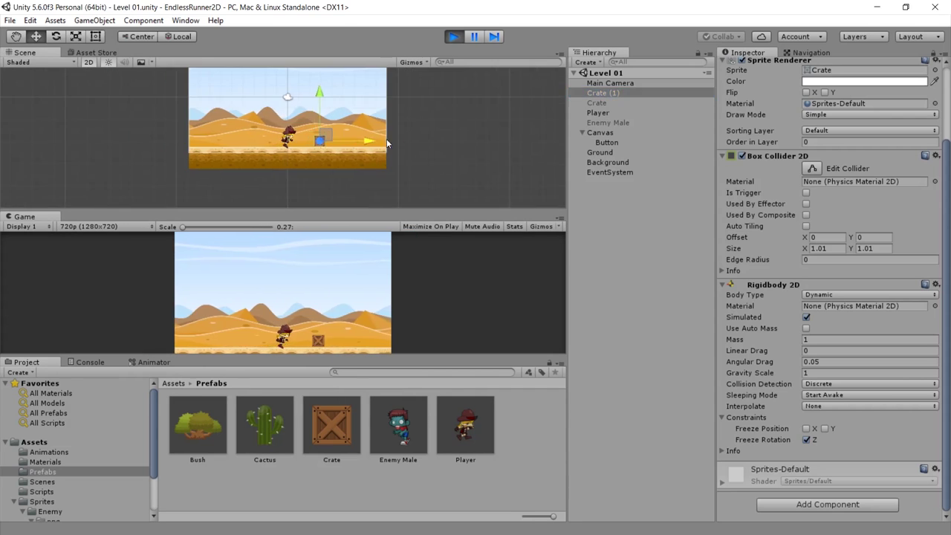
left_click_drag(442, 141, 358, 150)
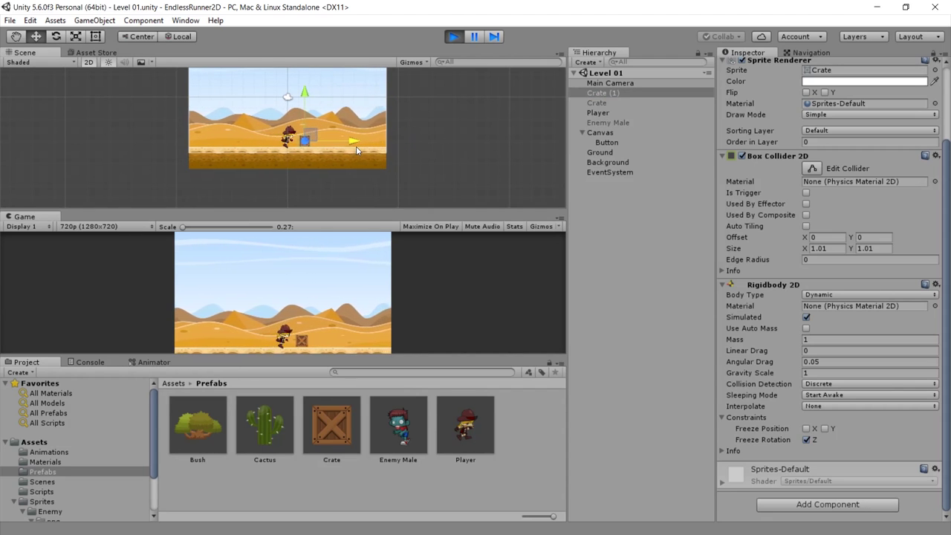
left_click_drag(357, 153, 329, 155)
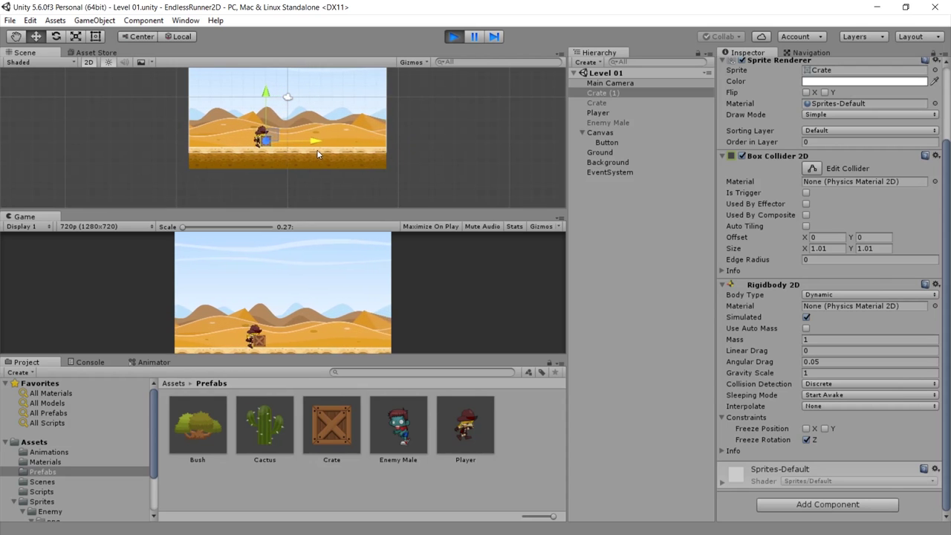
scroll(316, 149, "up", 2)
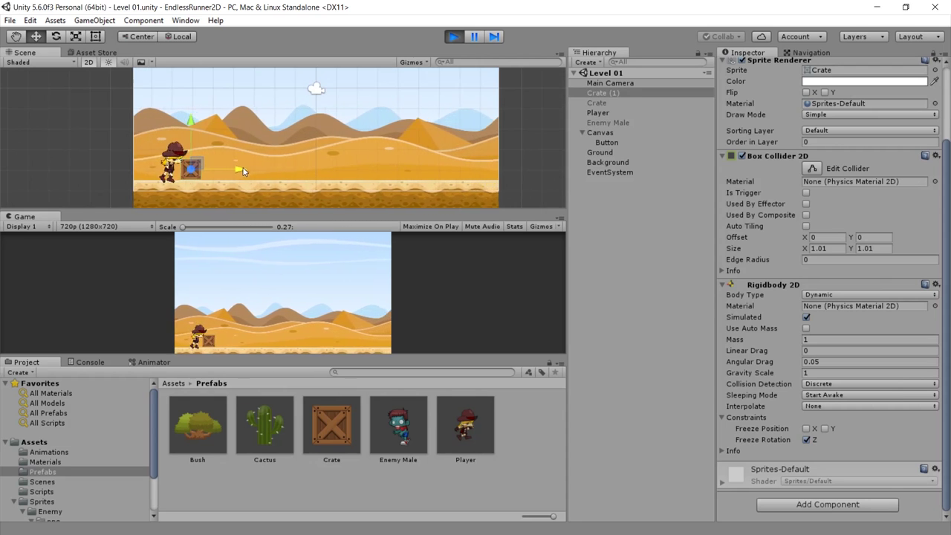
left_click_drag(223, 172, 312, 153)
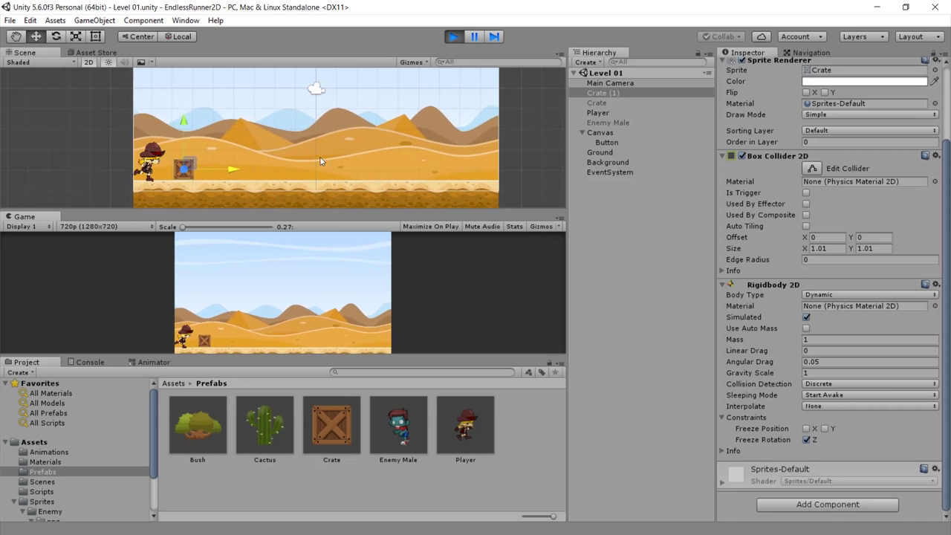
left_click(452, 36)
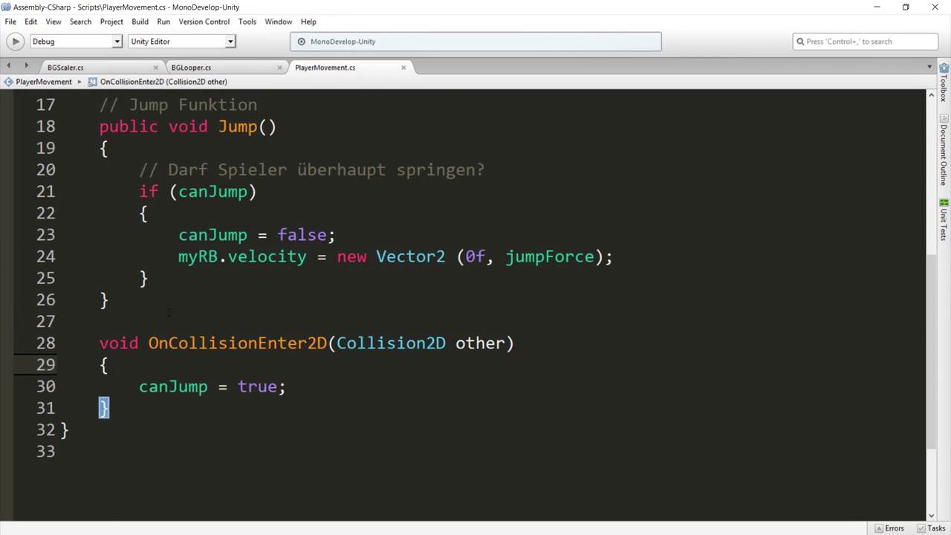
Review the PlayerMovement class and the canJump check and comment in Jump().
scroll(169, 312, "up", 5)
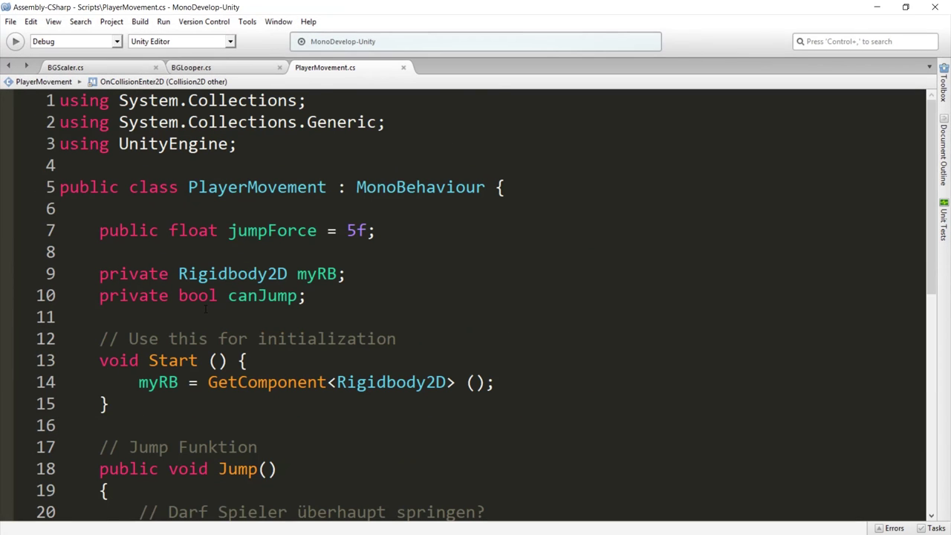
left_click(256, 187)
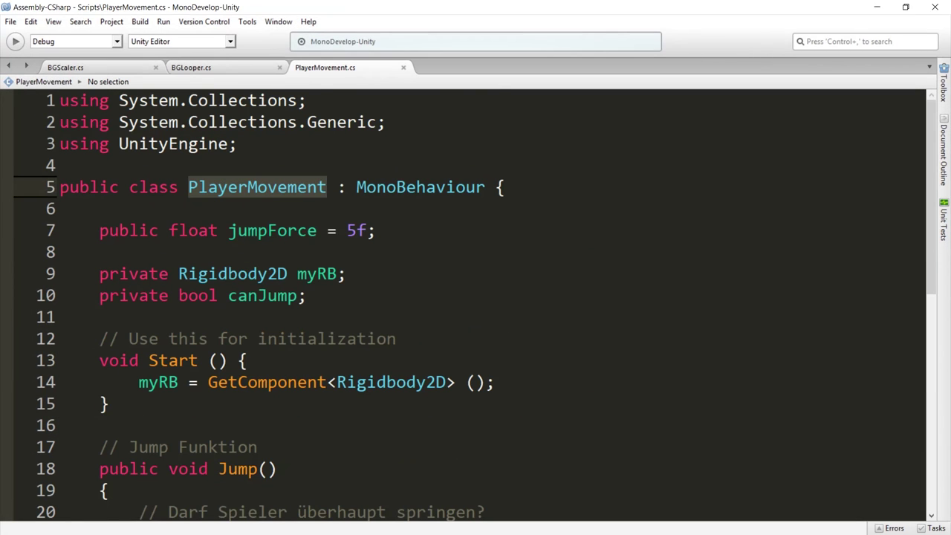
scroll(183, 329, "down", 3)
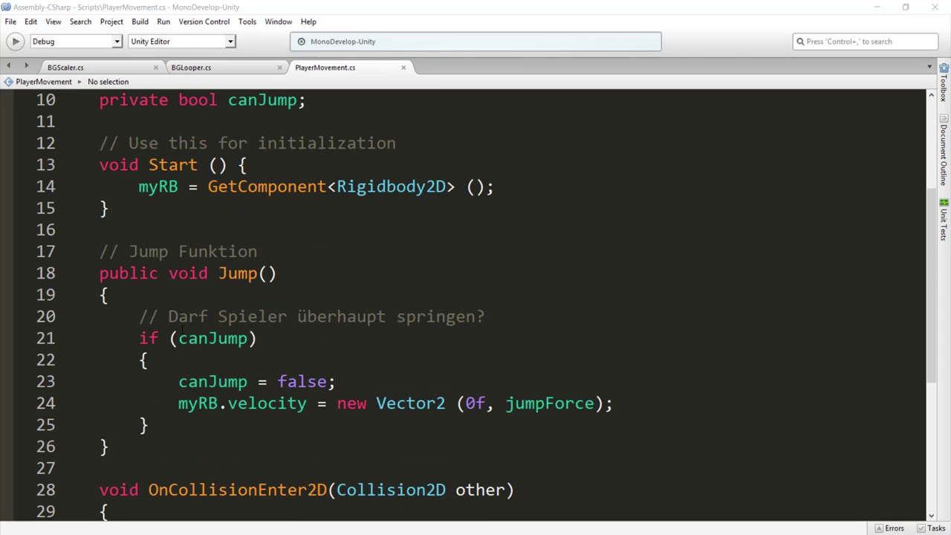
left_click_drag(151, 339, 268, 338)
left_click(269, 338)
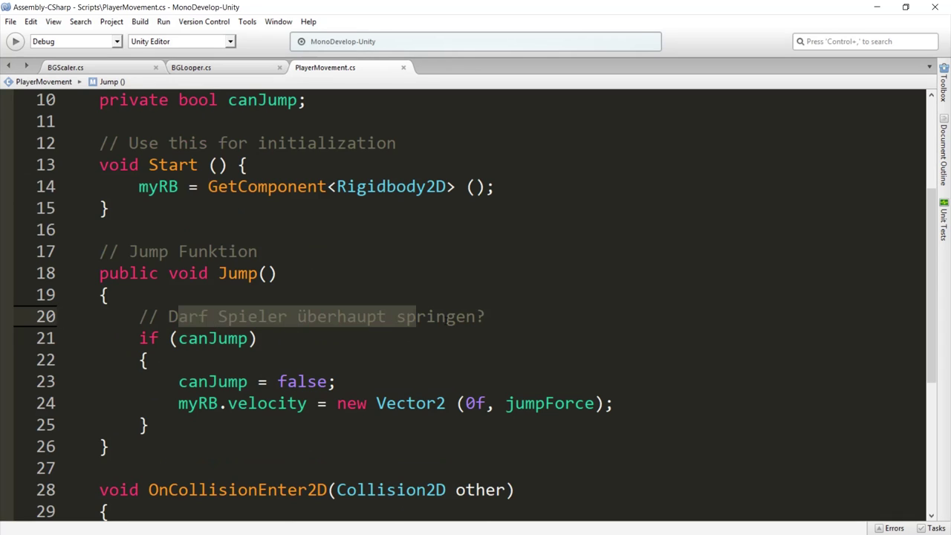
left_click_drag(178, 316, 486, 317)
left_click(505, 321)
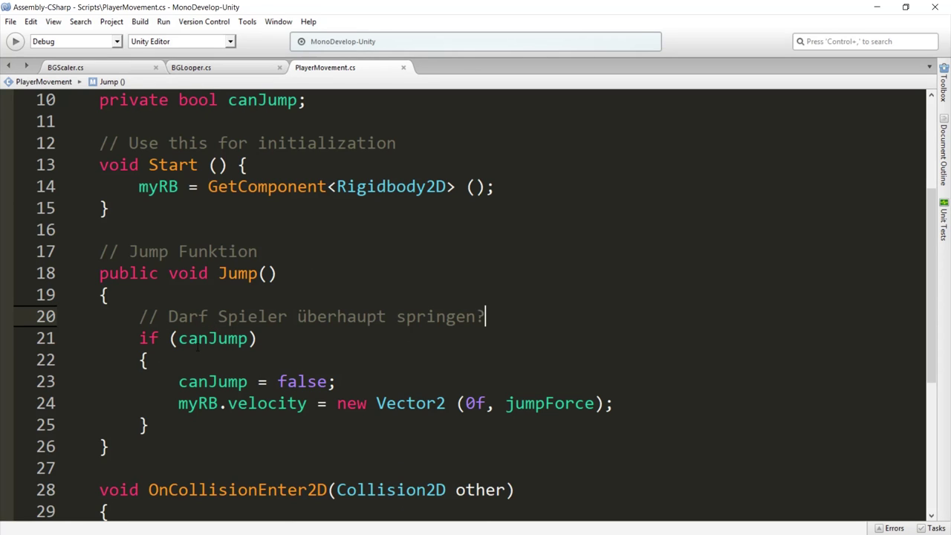
Add a German comment after canJump = false; asking whether the player's position is currently in the middle.
left_click(352, 383)
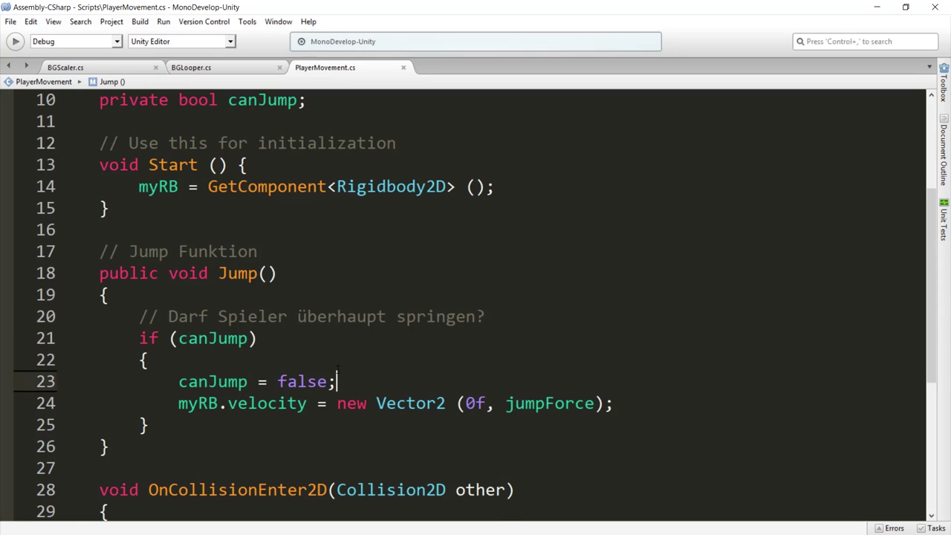
key("Return")
key("Return")
key("Return")
key("Up")
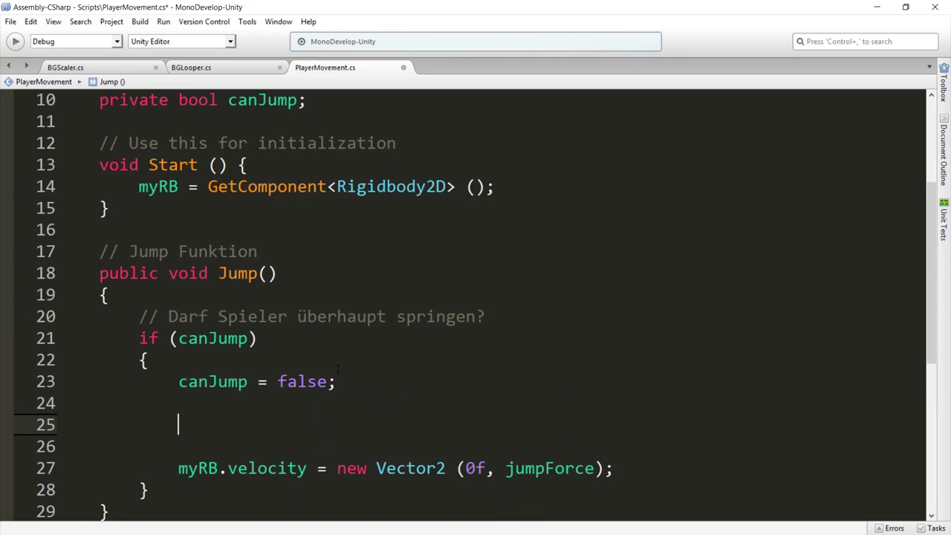
type("st der S")
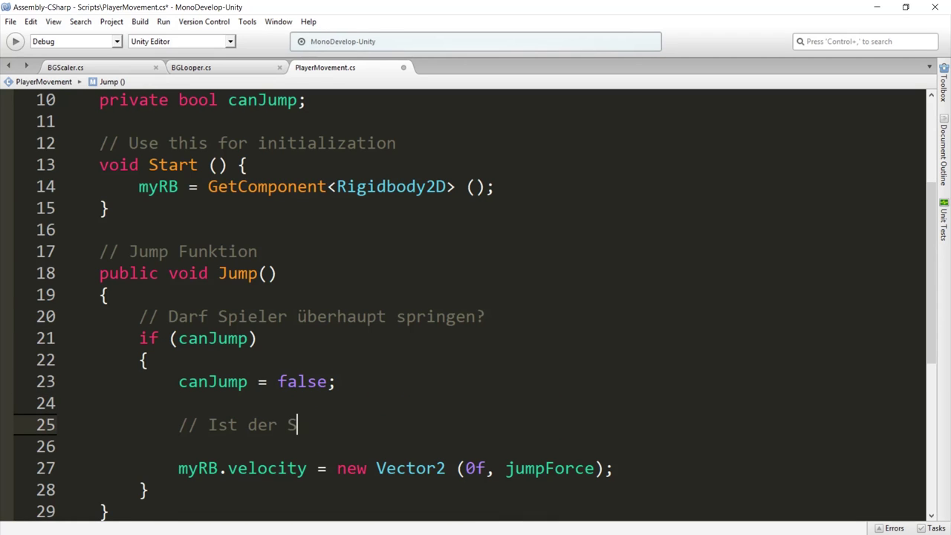
type("e")
key("BackSpace")
key("BackSpace")
key("BackSpace")
type("t die")
key("BackSpace")
key("BackSpace")
key("BackSpace")
type("e Posi")
type("tion des Spie")
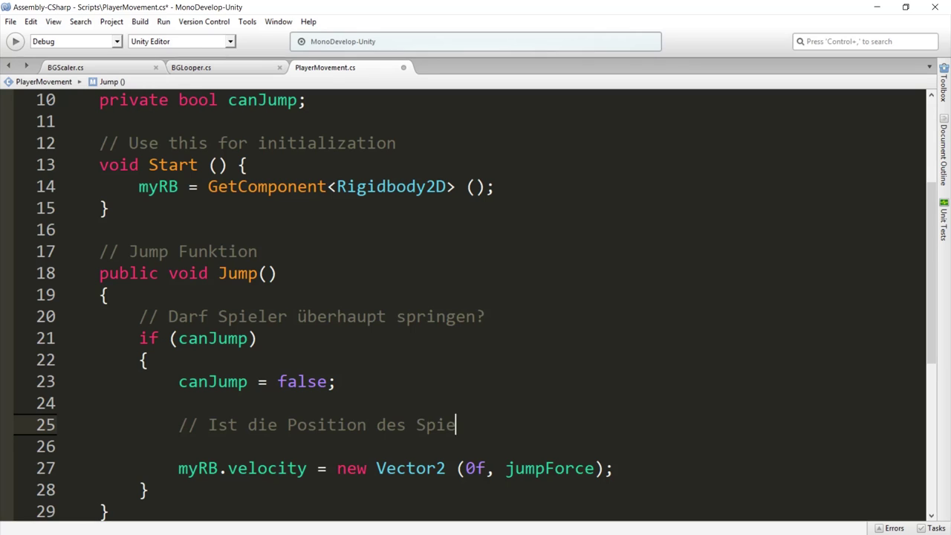
type("lers aktuell in d")
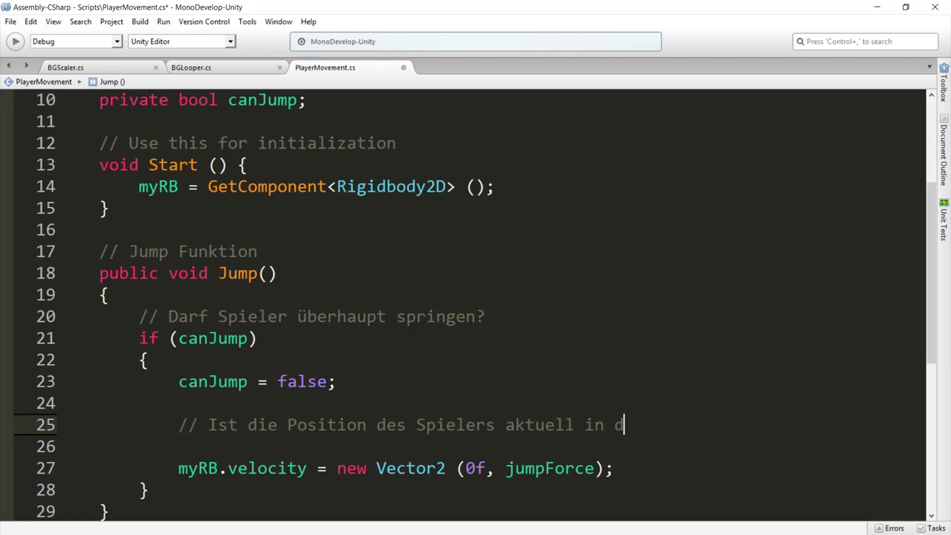
type("er Mitte?")
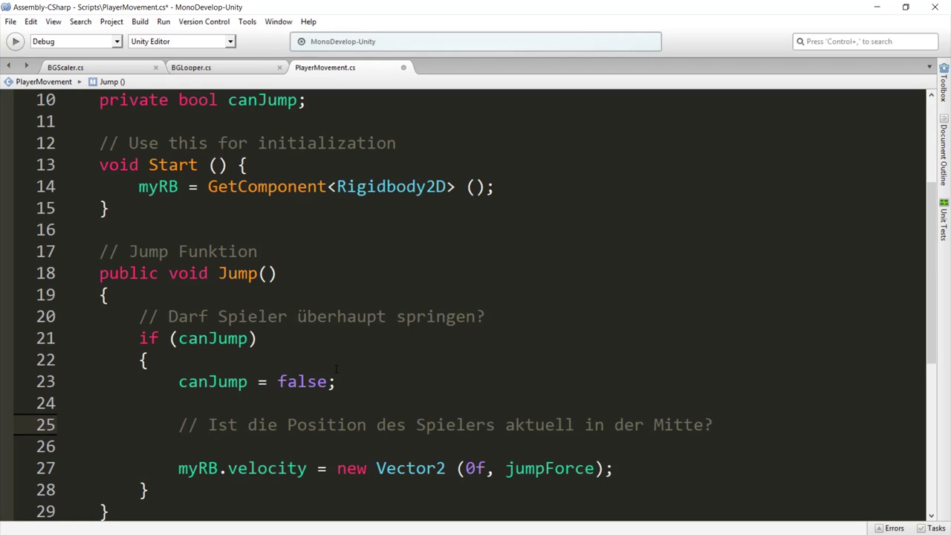
Begin the check if(transform.position on the next line and return to Unity.
key("Return")
type("i")
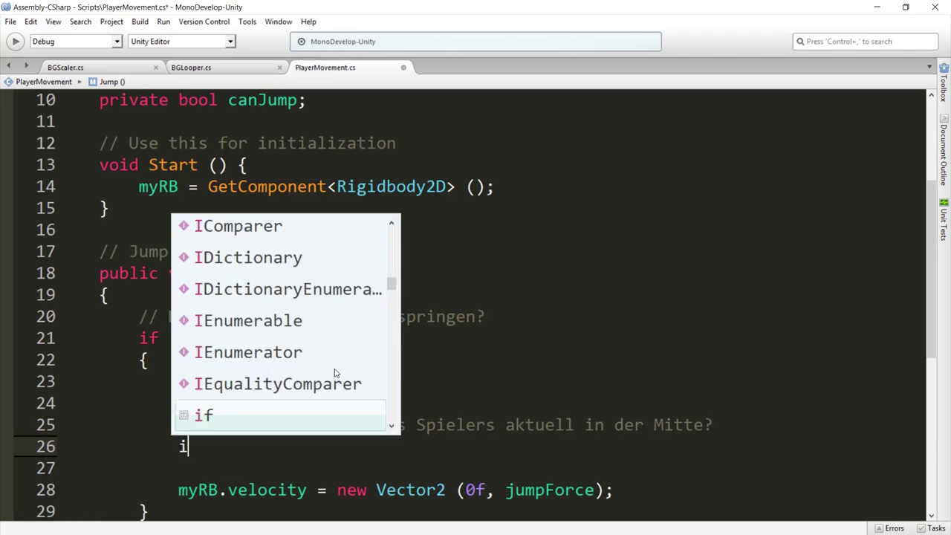
type("f(tran")
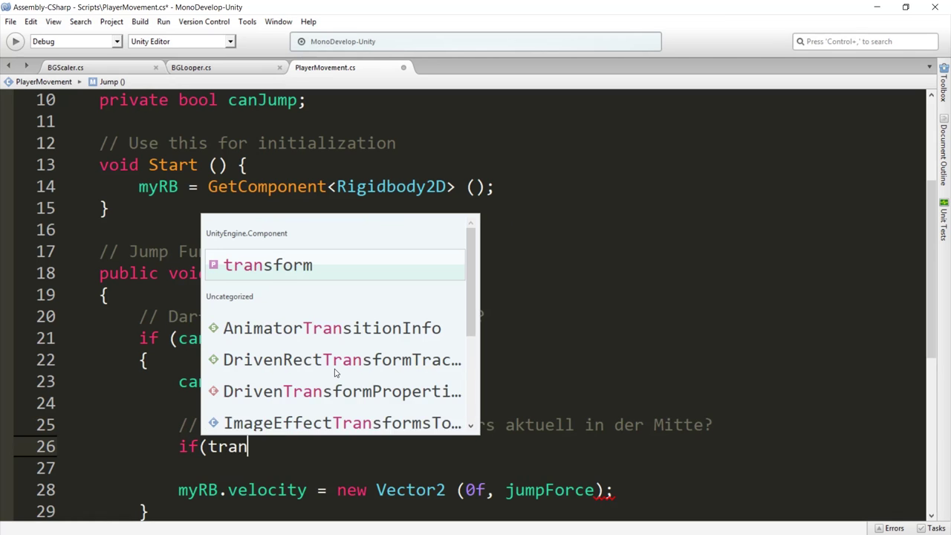
type("sform.pos")
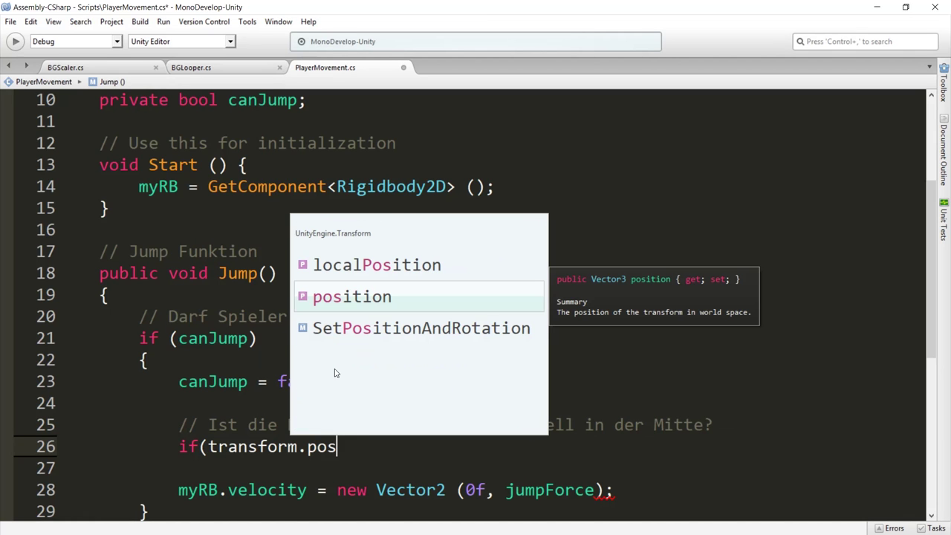
type("ition")
key("Escape")
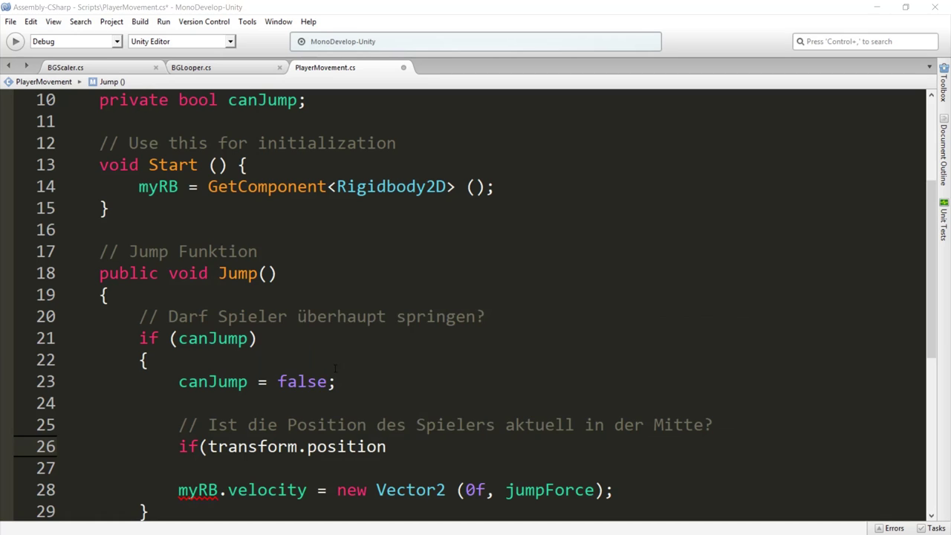
left_click(877, 7)
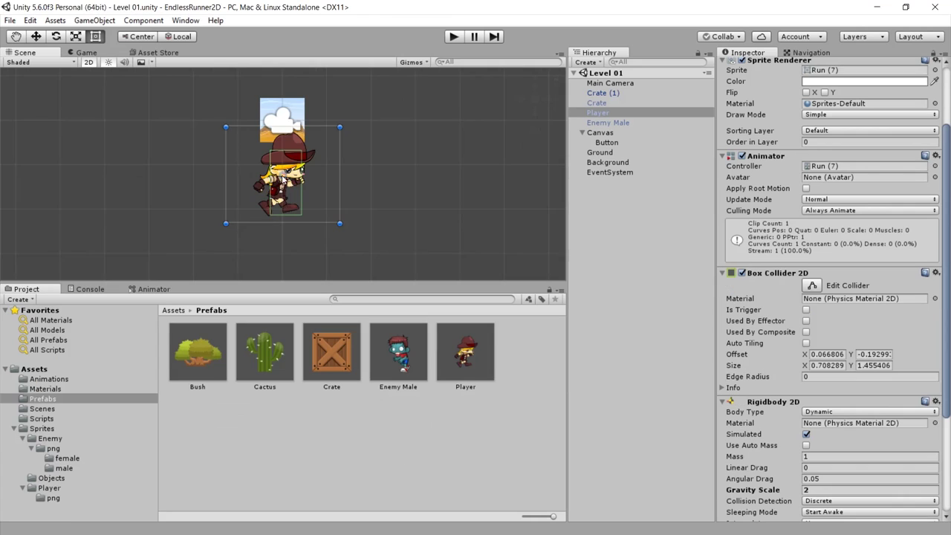
Reset the Player's Transform so it sits at position 0, 0, 0.
scroll(282, 179, "down", 5)
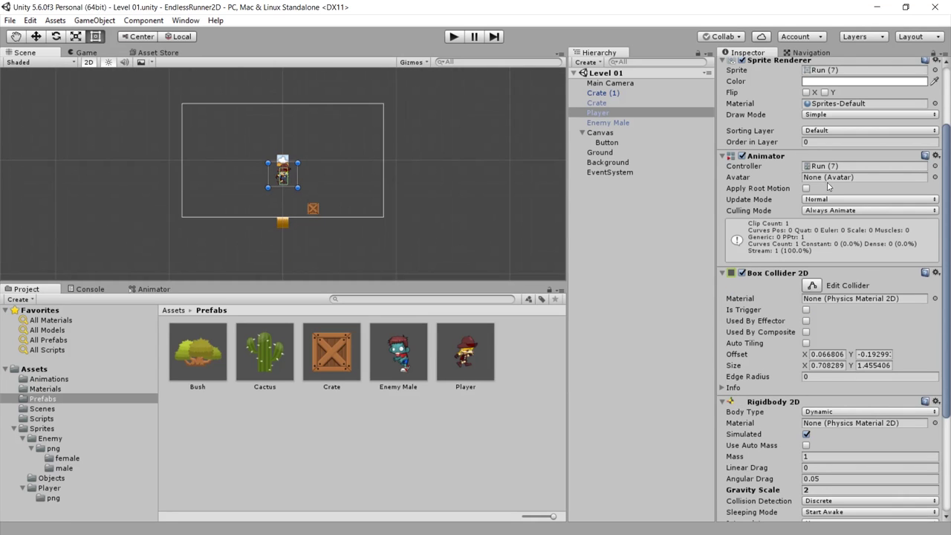
scroll(828, 186, "up", 3)
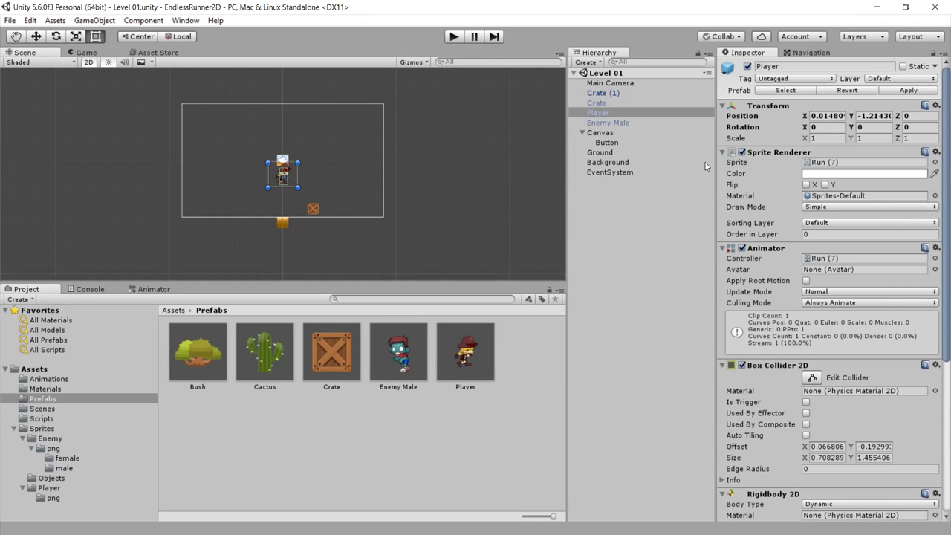
left_click(935, 106)
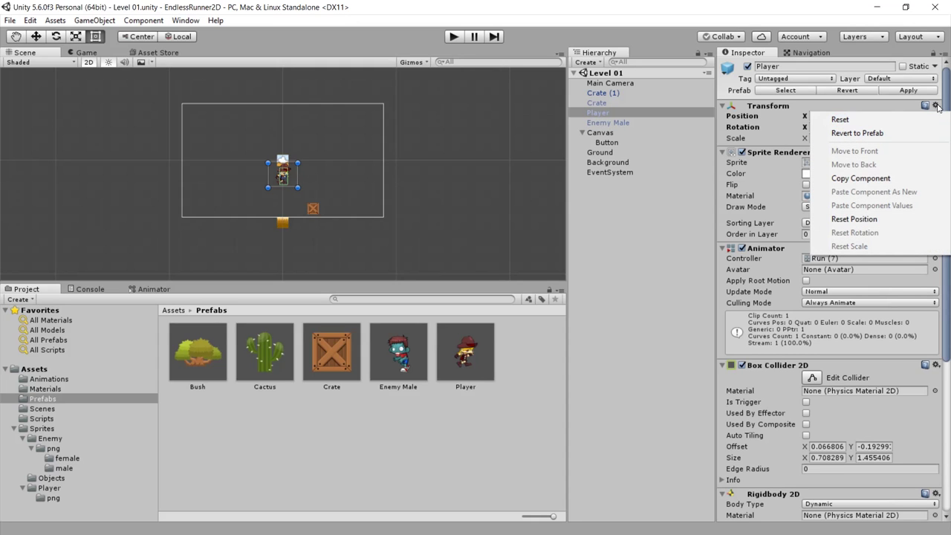
left_click(859, 125)
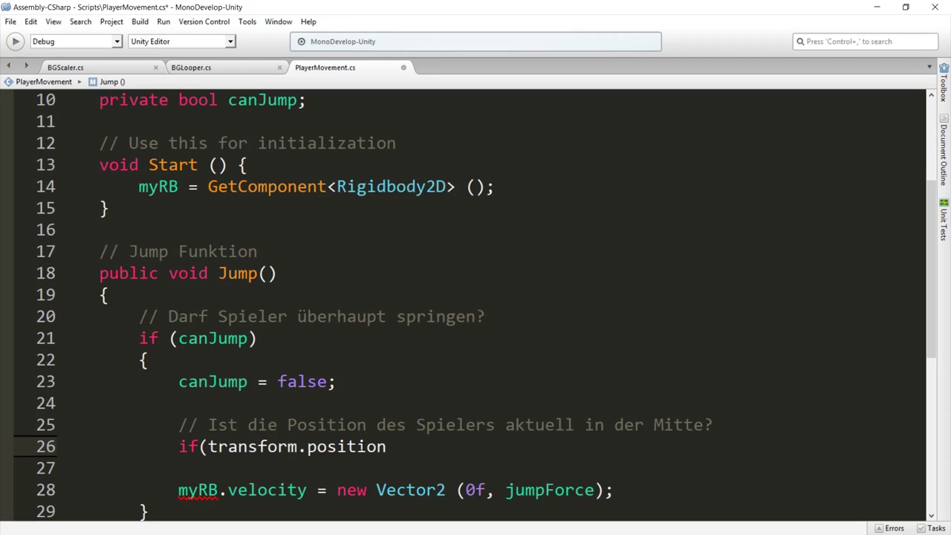
Complete if(transform.position.x < 0) with a block commented 'Spieler befindet sich aktuell nicht in der Mitte'.
type(".x <")
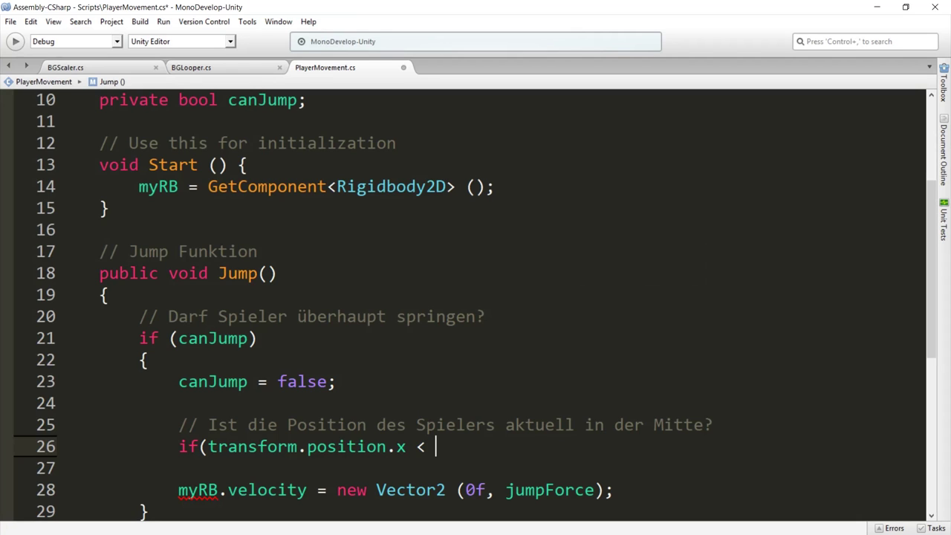
type(" 0)")
key("Return")
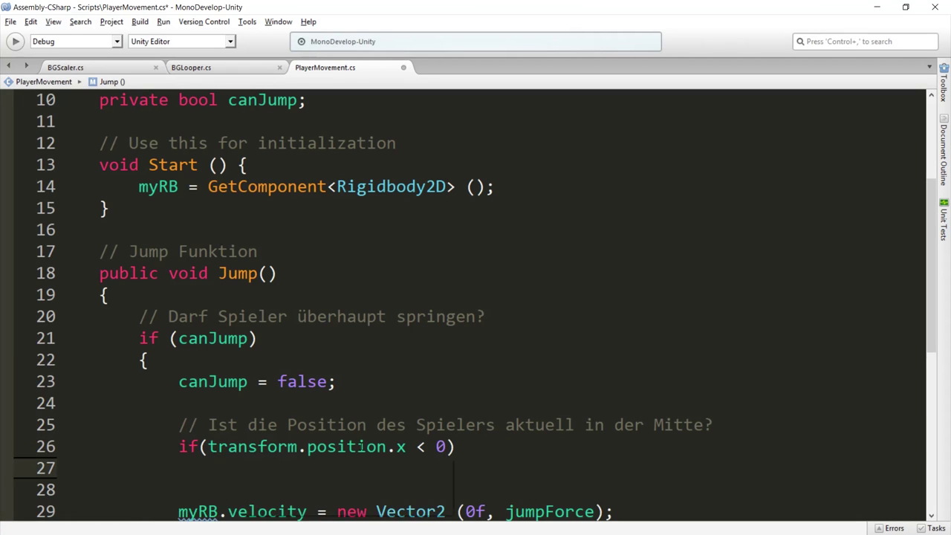
type("{")
key("Return")
type("// S")
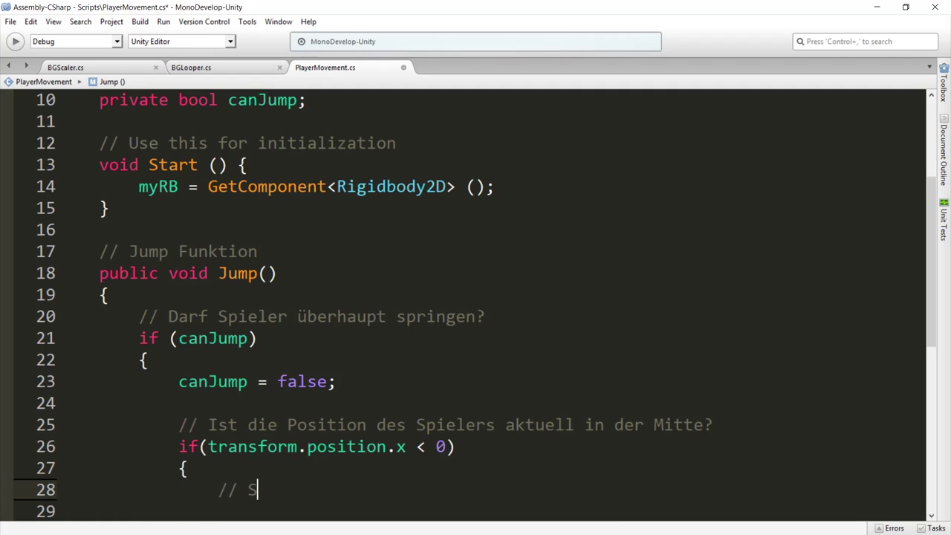
type("pieler befindet sich ")
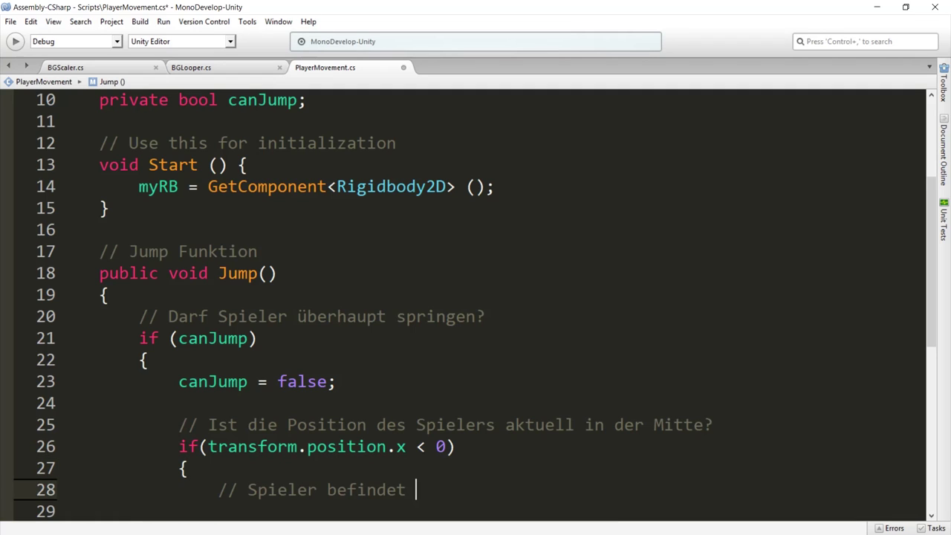
type("aktuell nicht in d")
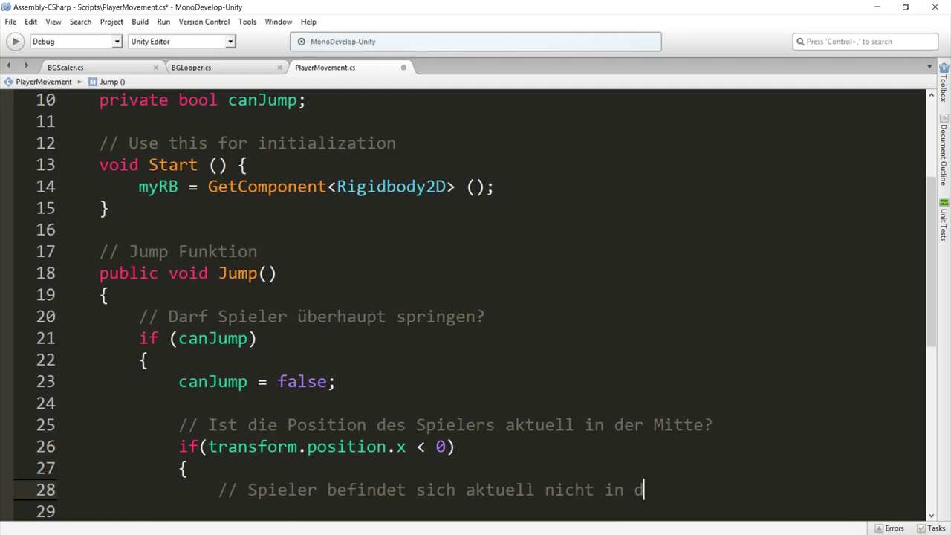
type("er Mitte")
key("Return")
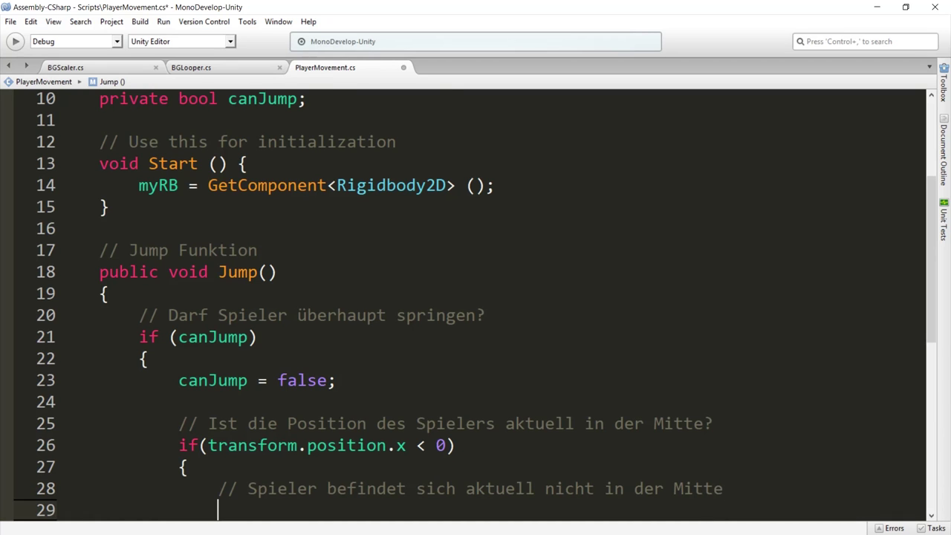
type("}")
key("Return")
Add an else block containing the comment '// Spieler ist in der Mitte'.
type("else")
key("Return")
type("{")
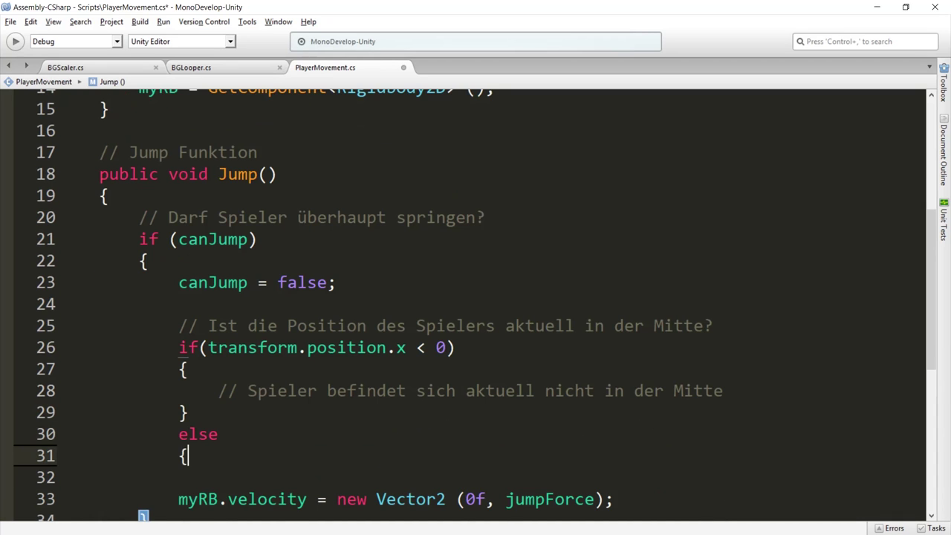
key("Return")
type("}")
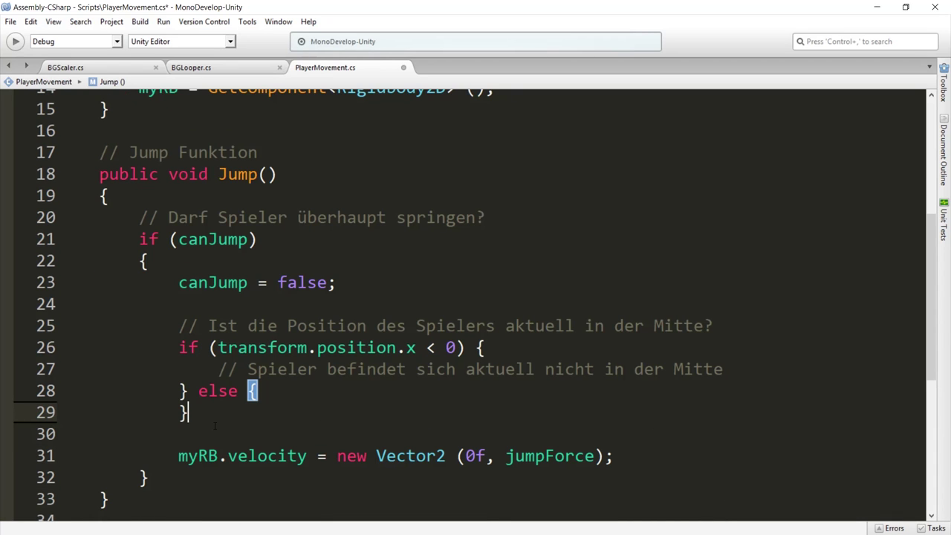
key("Left")
key("Return")
key("Return")
type("// Spieler ist ")
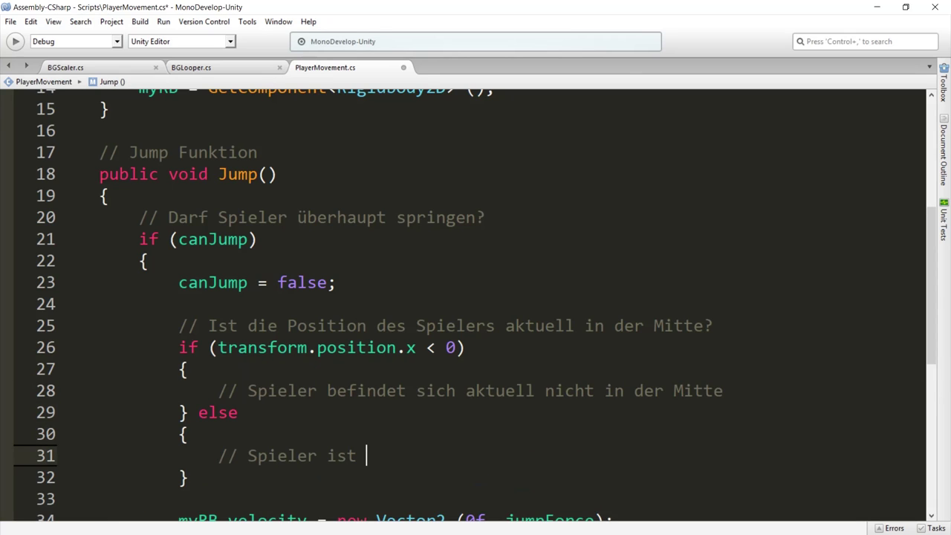
type("in der Mitte")
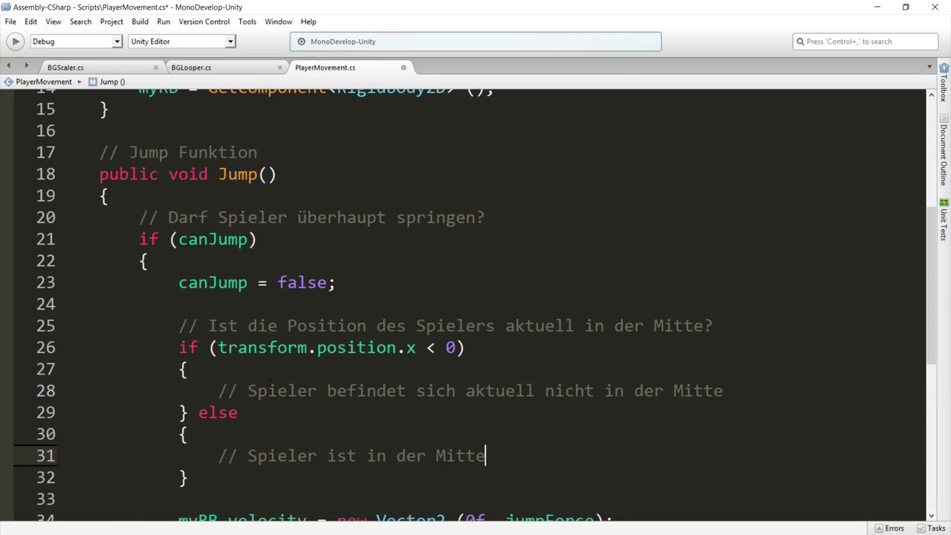
Switch briefly to Unity and back to the PlayerMovement script.
left_click_drag(218, 390, 703, 390)
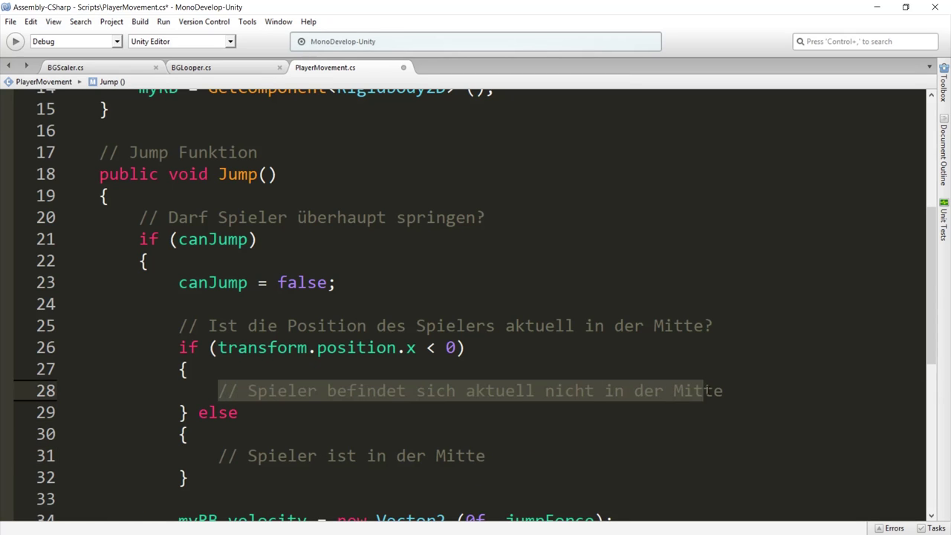
left_click(704, 390)
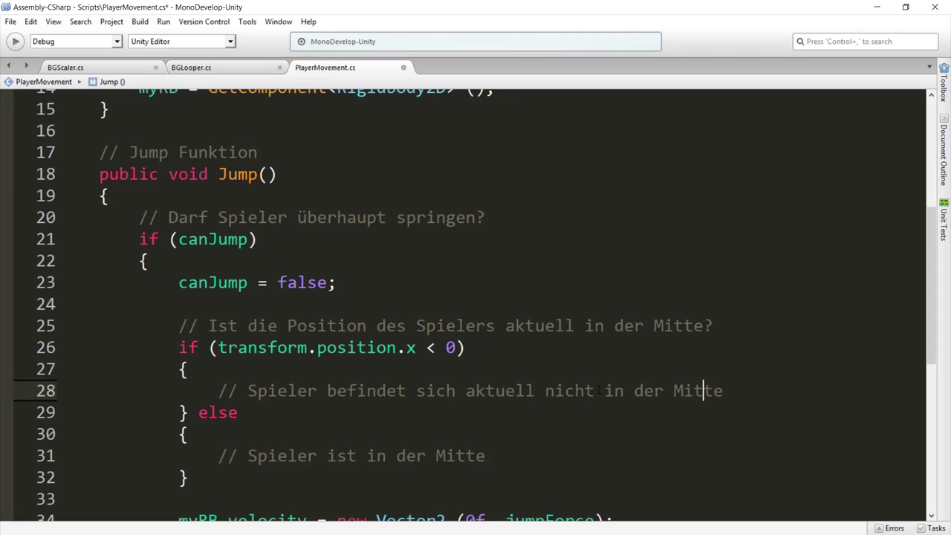
left_click(877, 8)
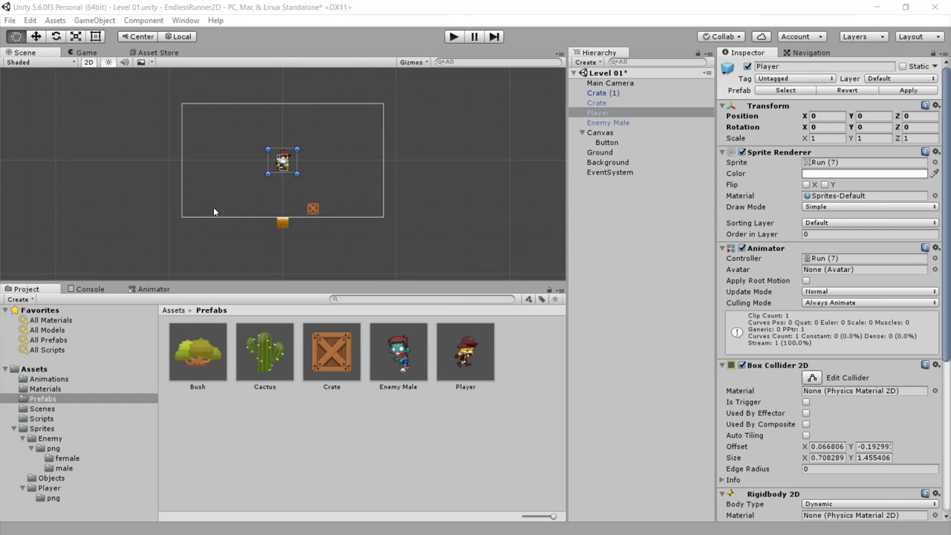
key("alt+Tab")
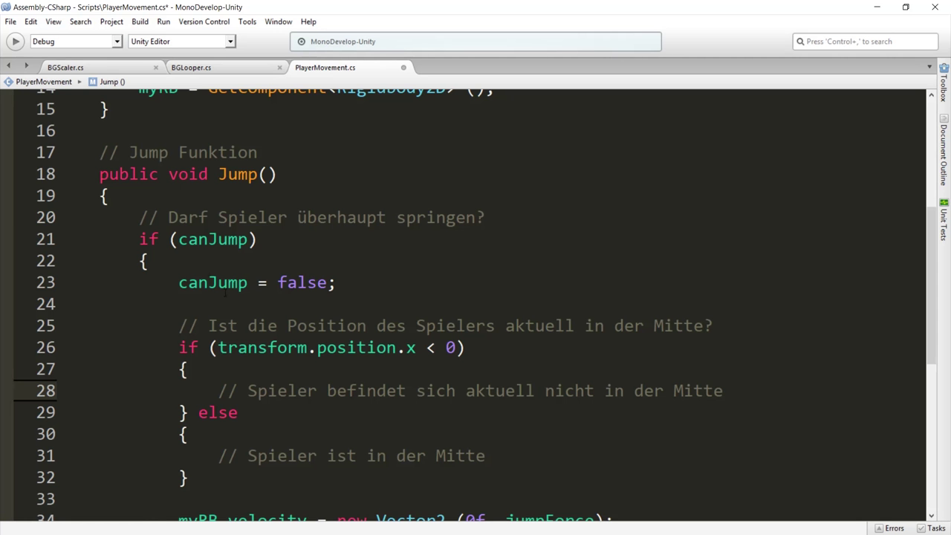
scroll(225, 296, "up", 3)
scroll(226, 296, "up", 3)
Declare public float forwardForce = 0f below jumpForce and save PlayerMovement.cs.
left_click(322, 296)
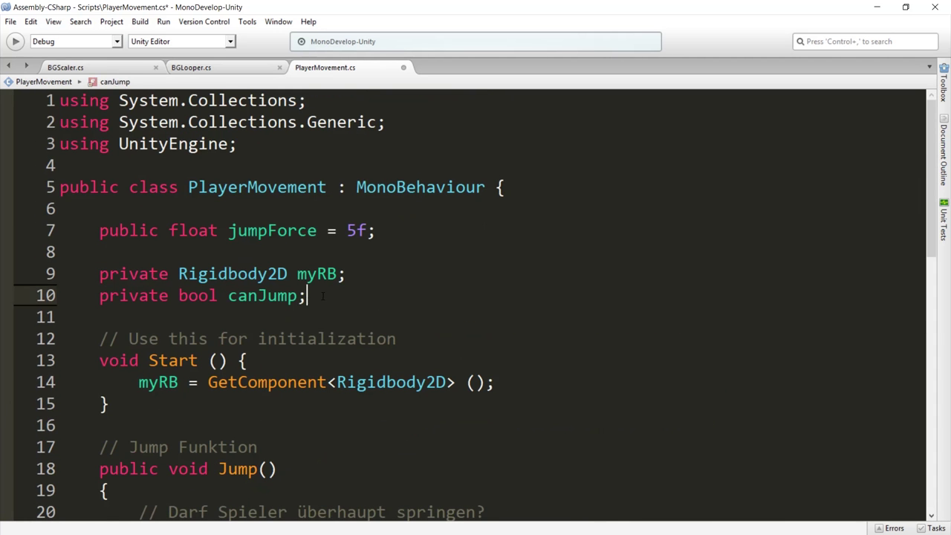
left_click_drag(307, 296, 228, 296)
left_click(228, 296)
left_click_drag(228, 230, 399, 232)
left_click(399, 233)
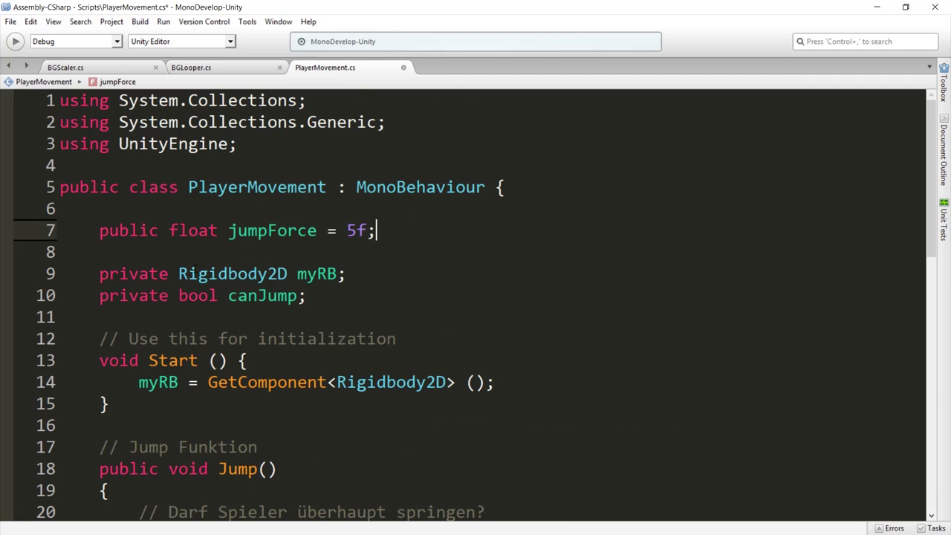
key("Return")
type("public ")
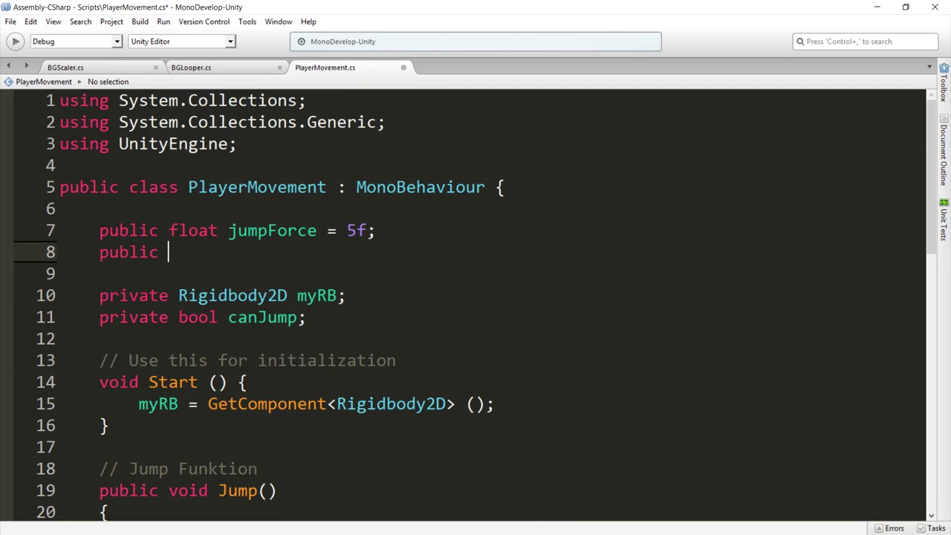
type("float forw")
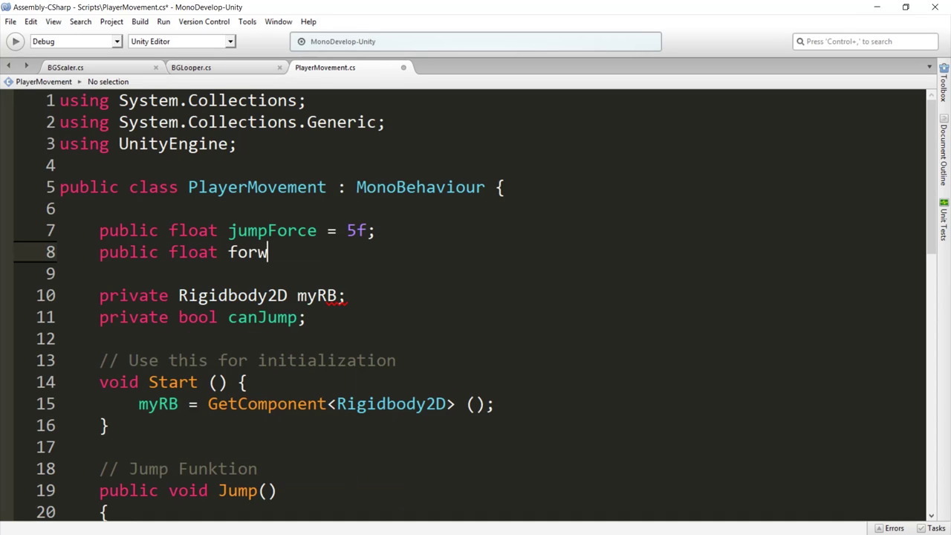
type("ardForce = ")
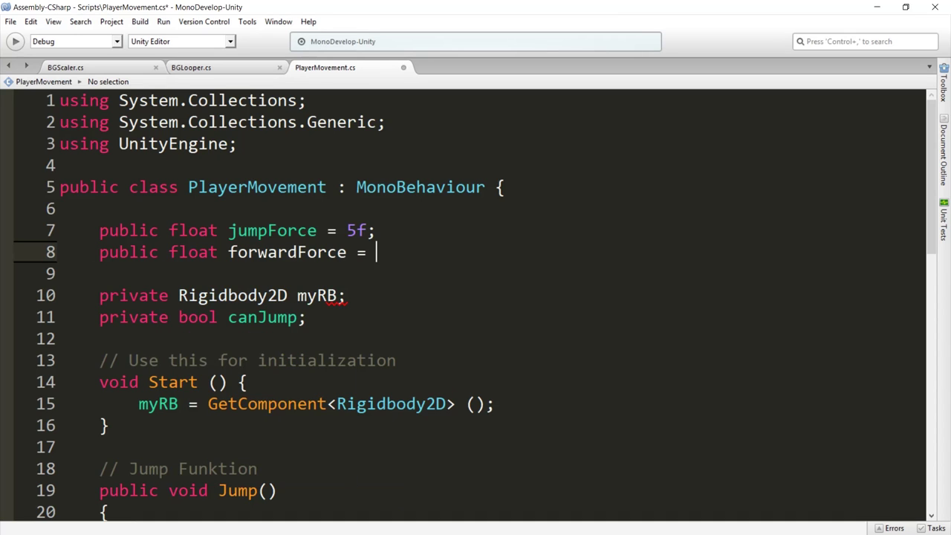
type("0f;")
key("ctrl+s")
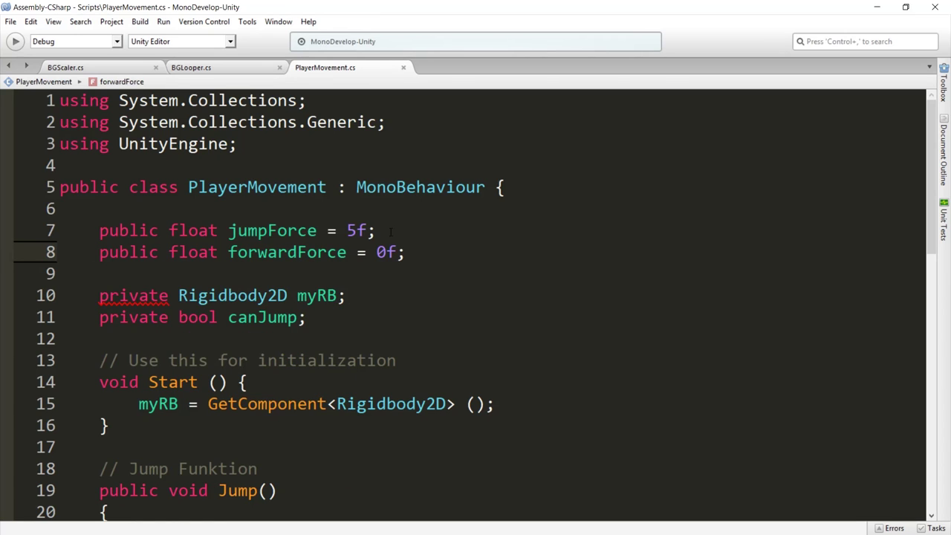
Set forwardForce to 1f in the not-centred if branch and save.
scroll(335, 267, "down", 6)
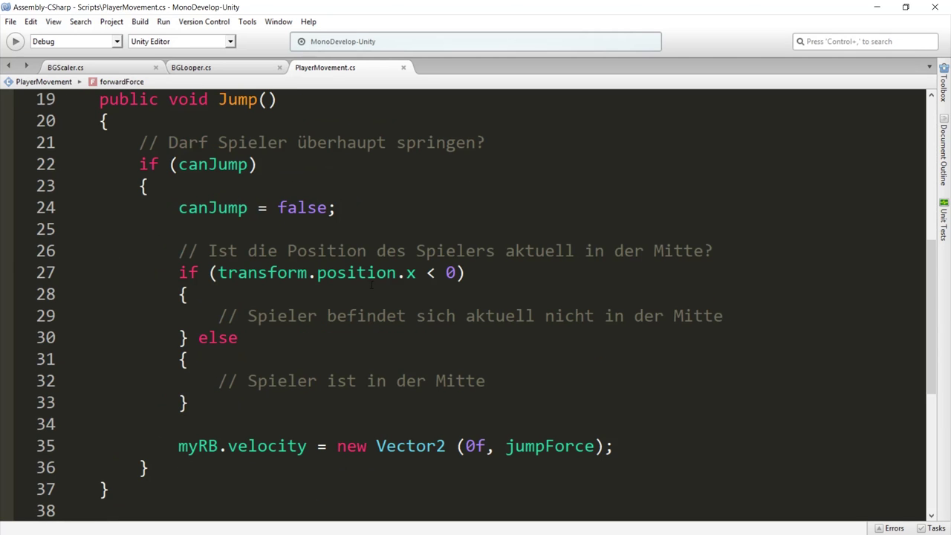
left_click(202, 275)
key("End")
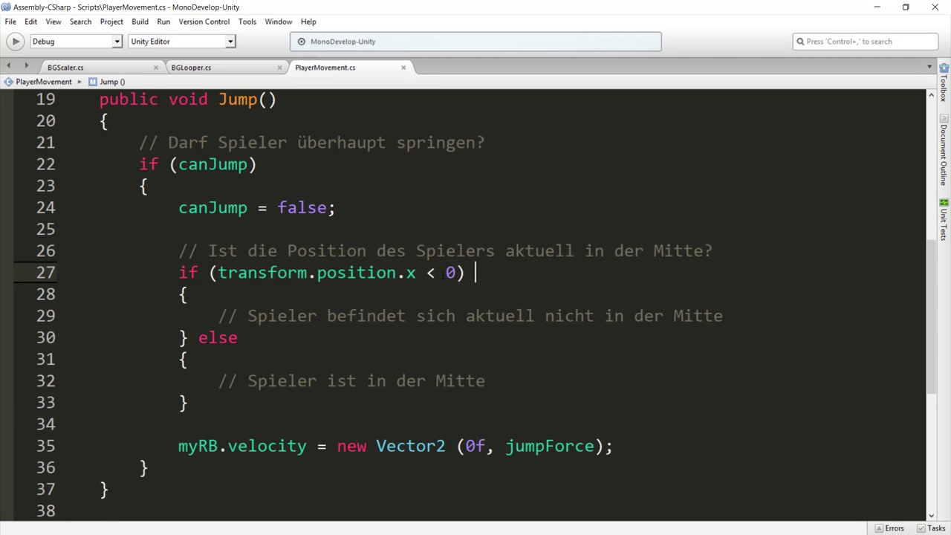
left_click(726, 316)
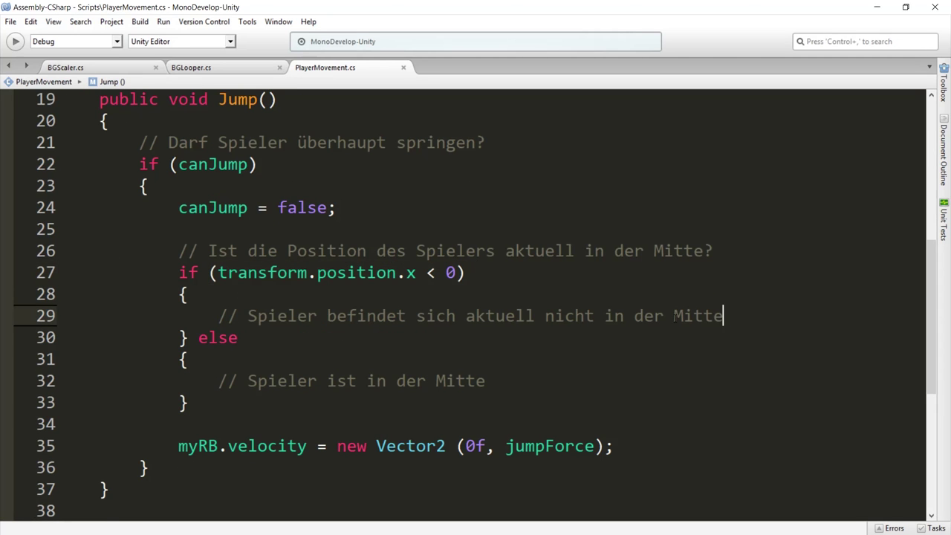
key("Return")
type("for")
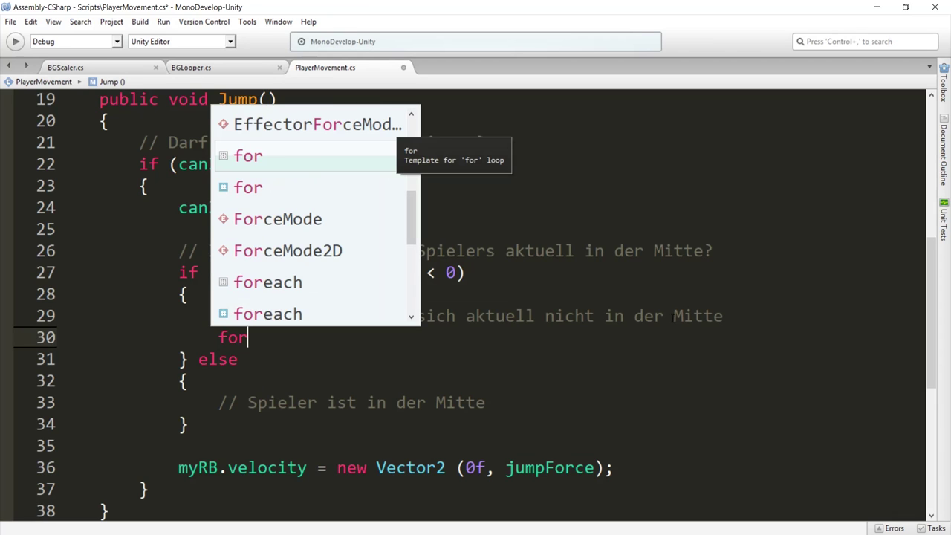
type("wa")
key("Return")
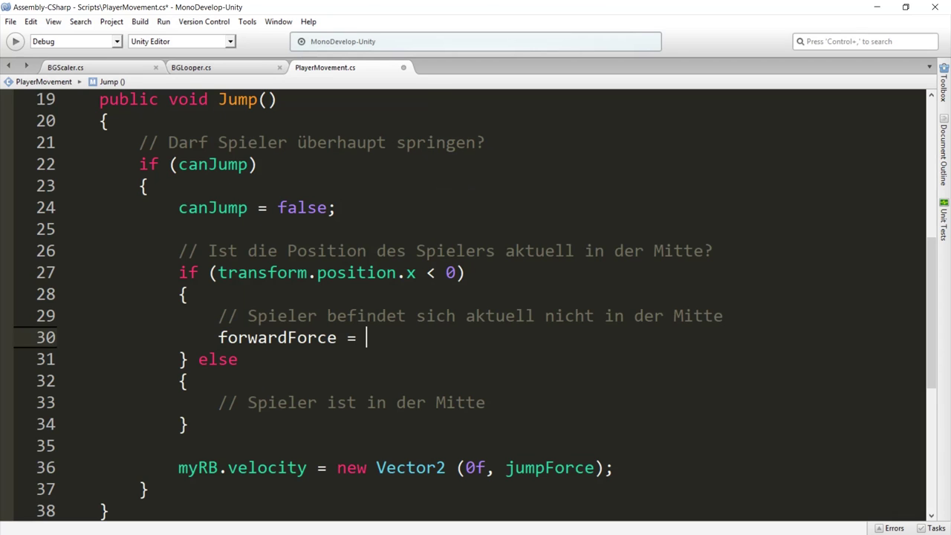
key("ctrl+s")
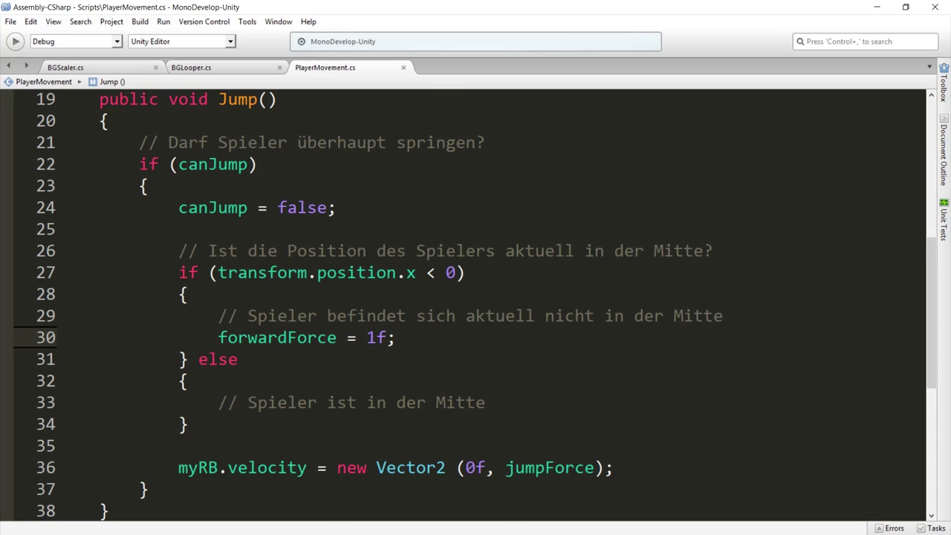
Set forwardForce = 0f in the centred else branch.
scroll(541, 348, "down", 1)
left_click(540, 348)
key("Return")
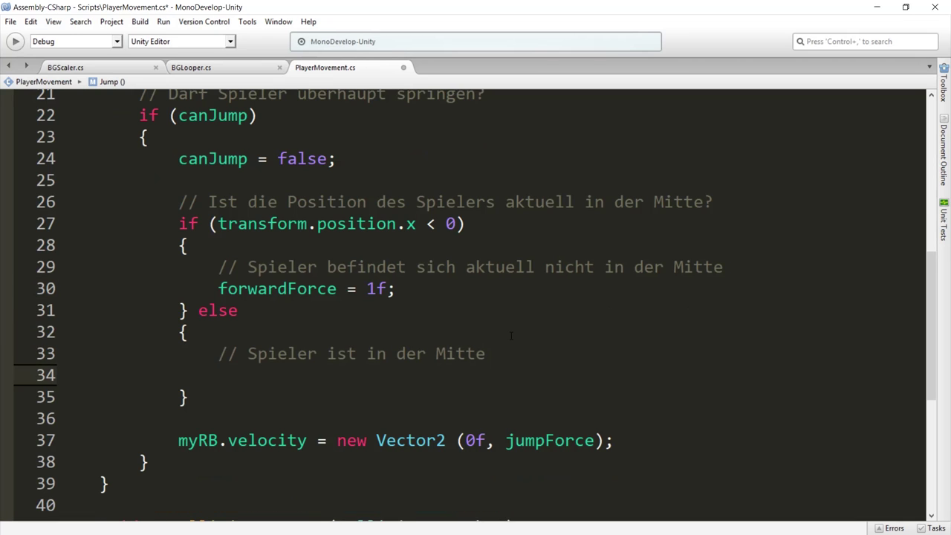
type("for")
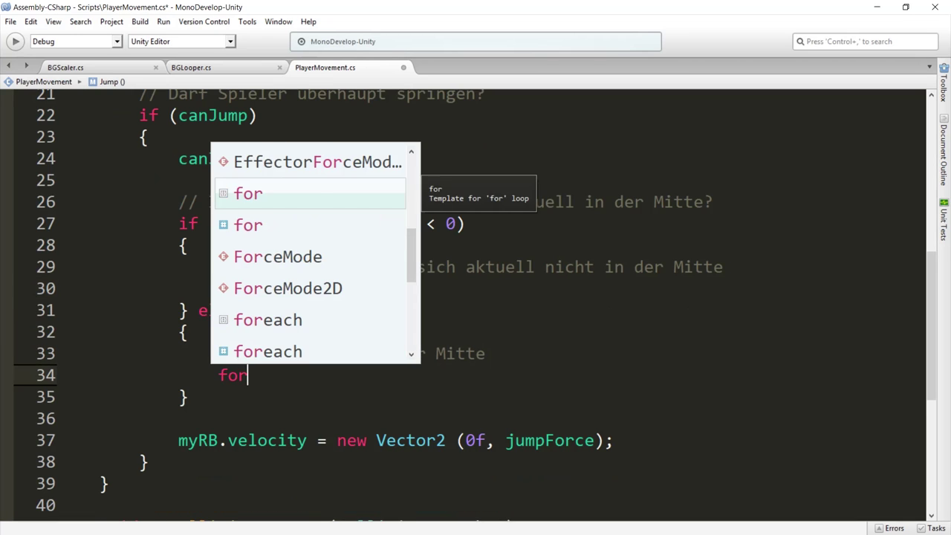
type("war")
key("Return")
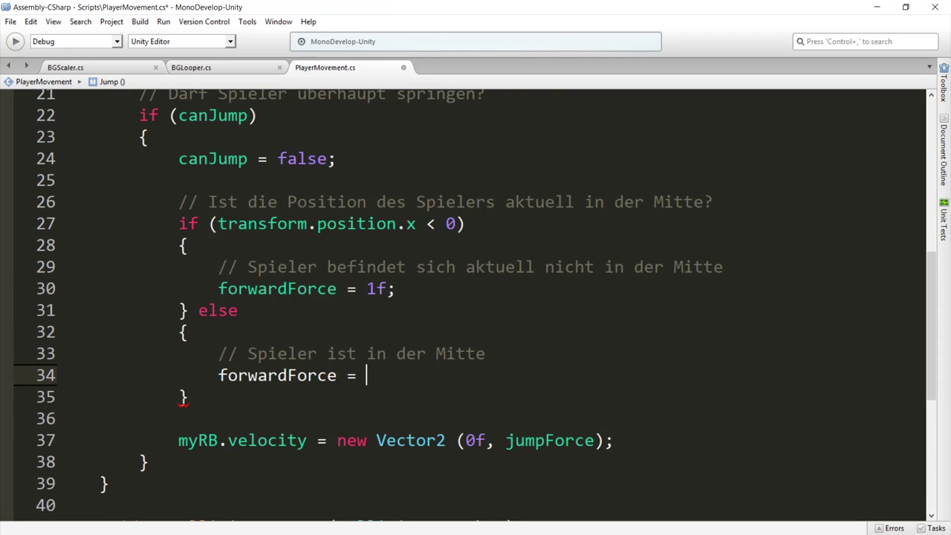
type("0f;")
left_click_drag(189, 398, 75, 220)
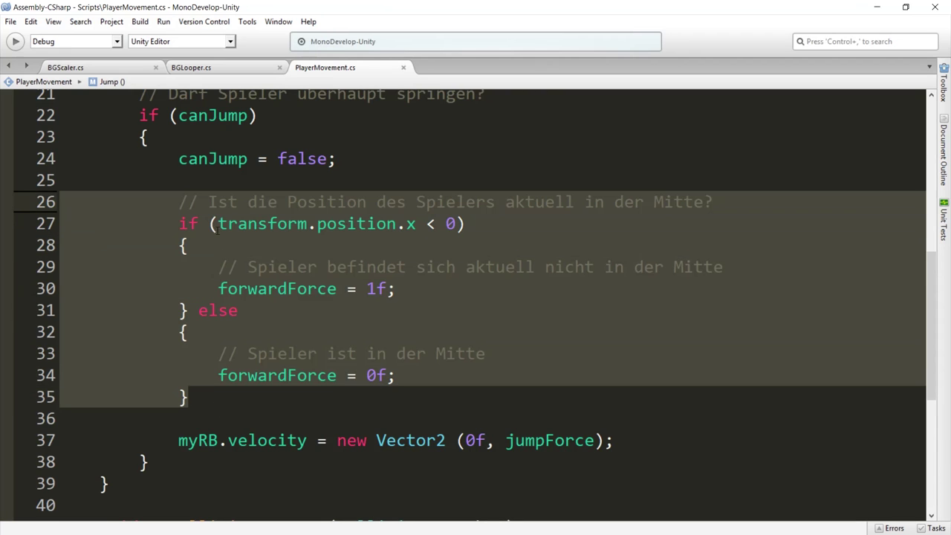
left_click(289, 288)
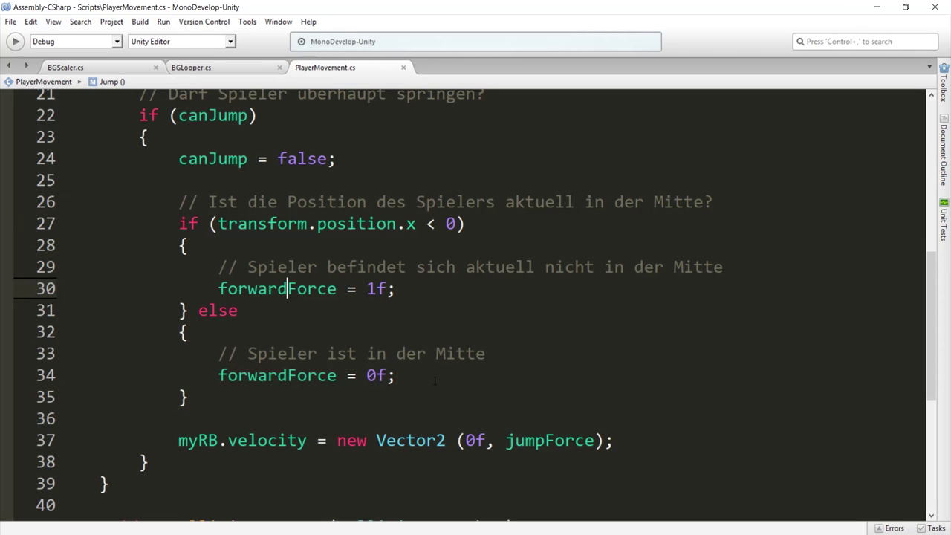
Use forwardForce as the horizontal value in the jump's new Vector2 velocity, then return to Unity.
left_click(308, 441)
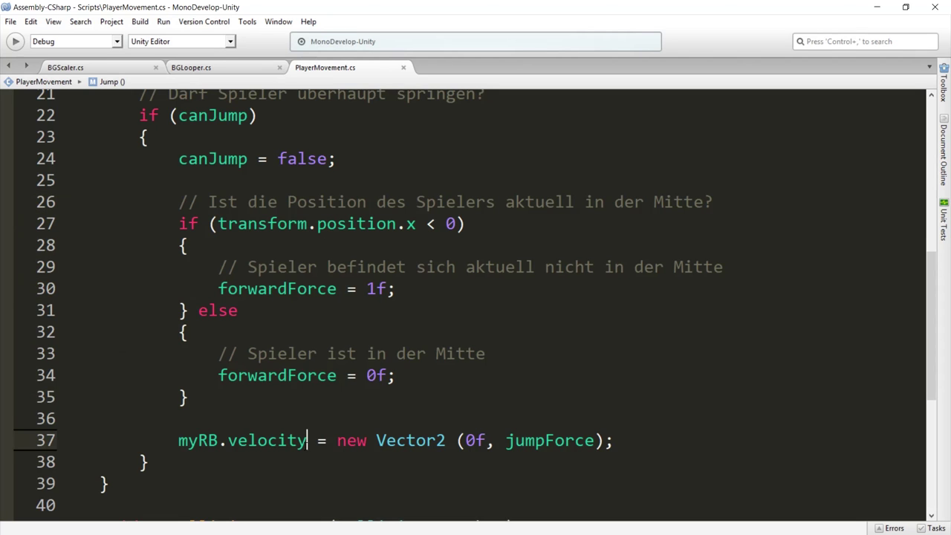
left_click_drag(238, 441, 386, 441)
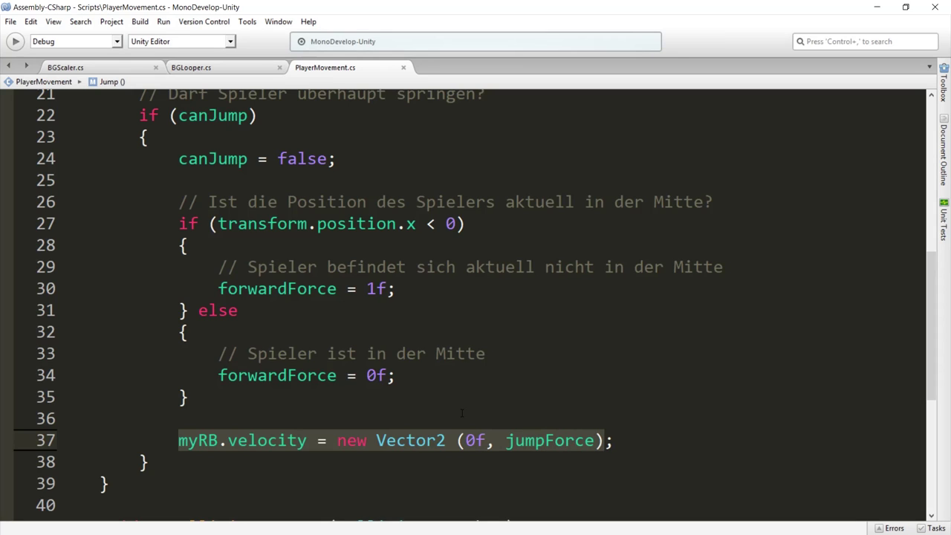
left_click(223, 466)
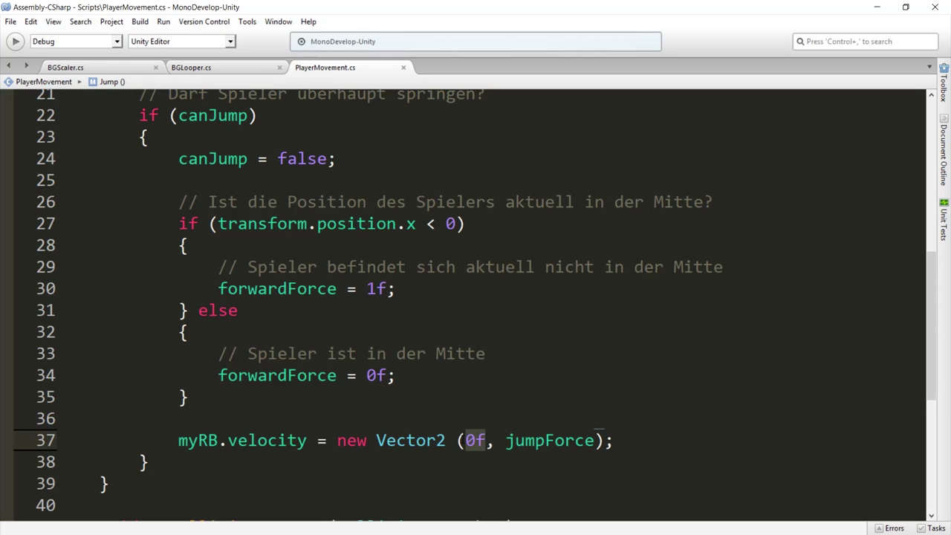
type("forwar")
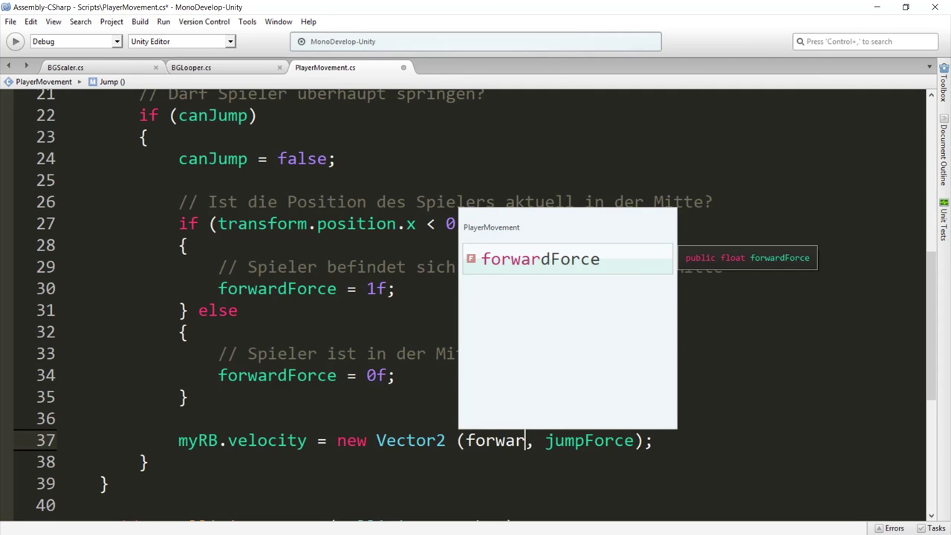
key("Return")
scroll(491, 431, "down", 2)
left_click(149, 365)
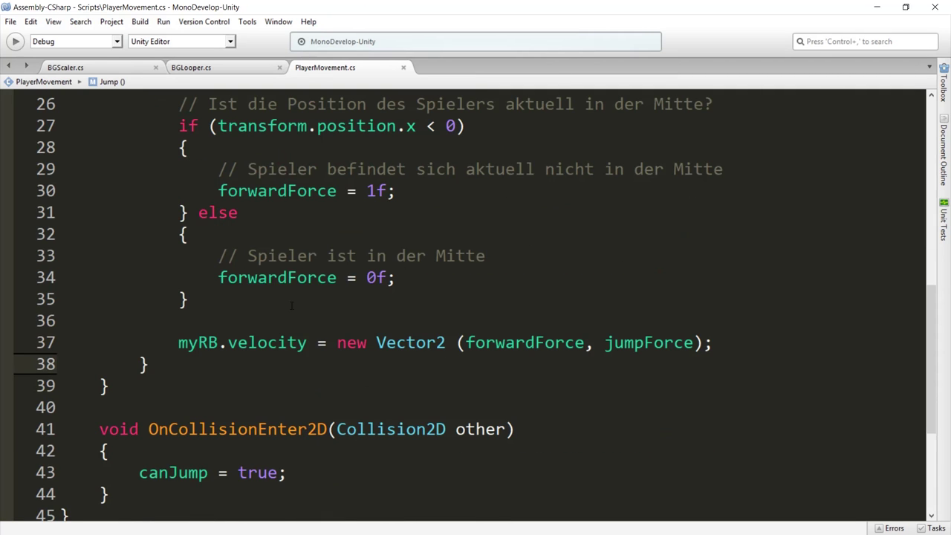
scroll(673, 159, "up", 4)
scroll(673, 159, "up", 2)
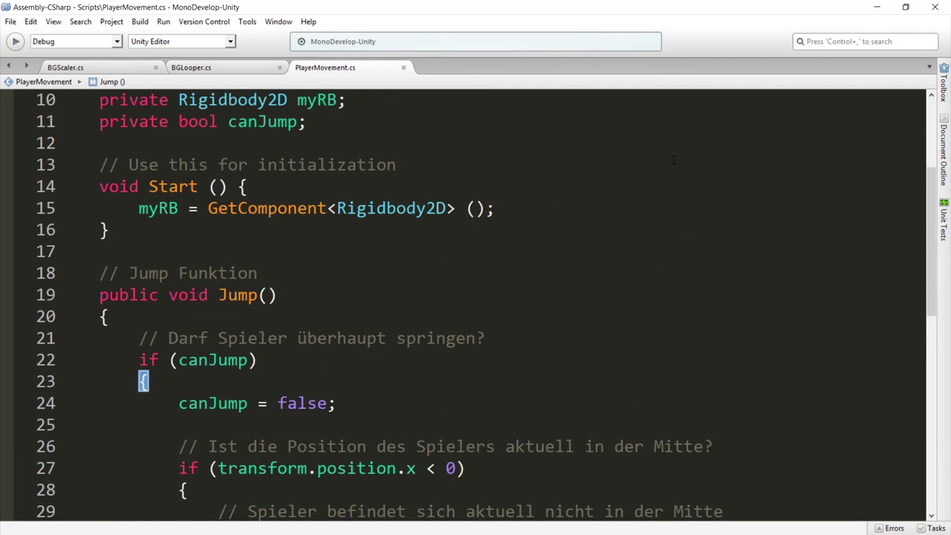
left_click(882, 12)
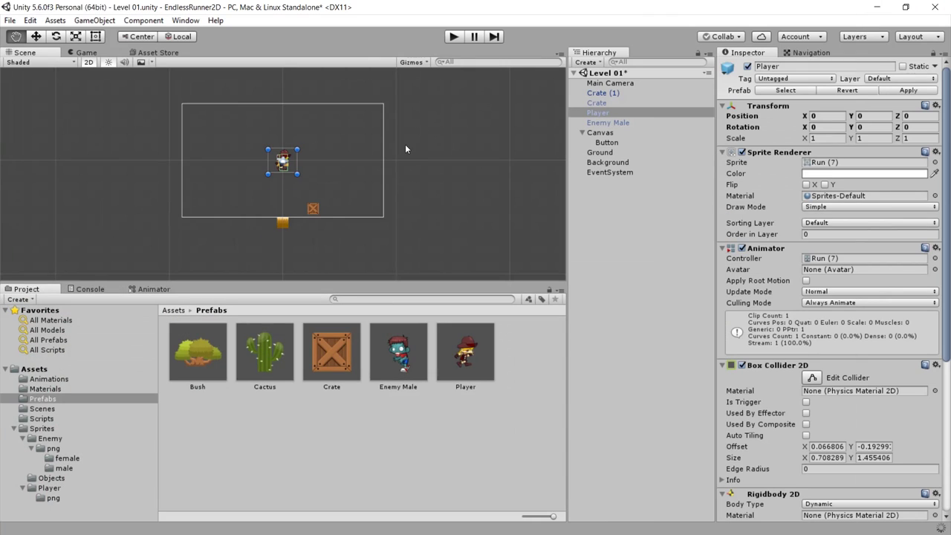
Play the game, jump the player twice, and dock the Scene view below the Game view.
left_click(452, 37)
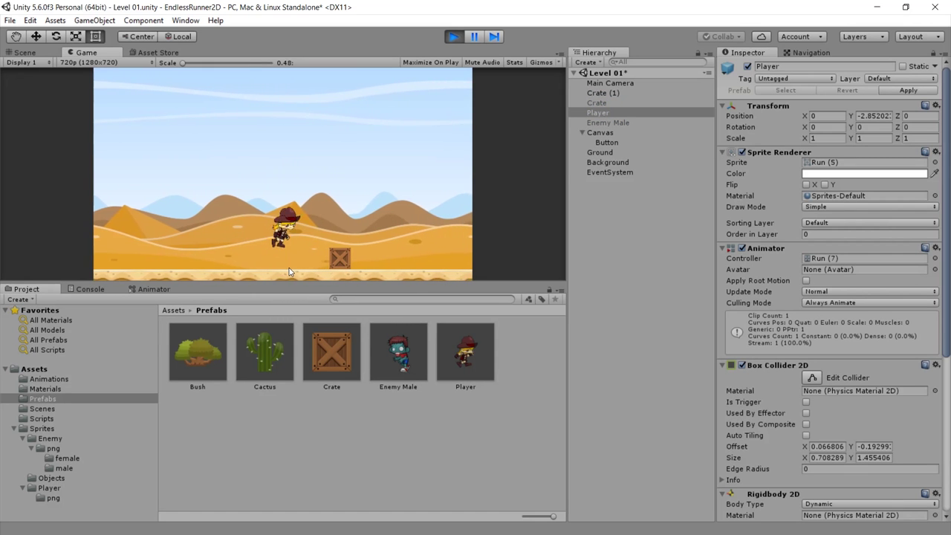
left_click(291, 272)
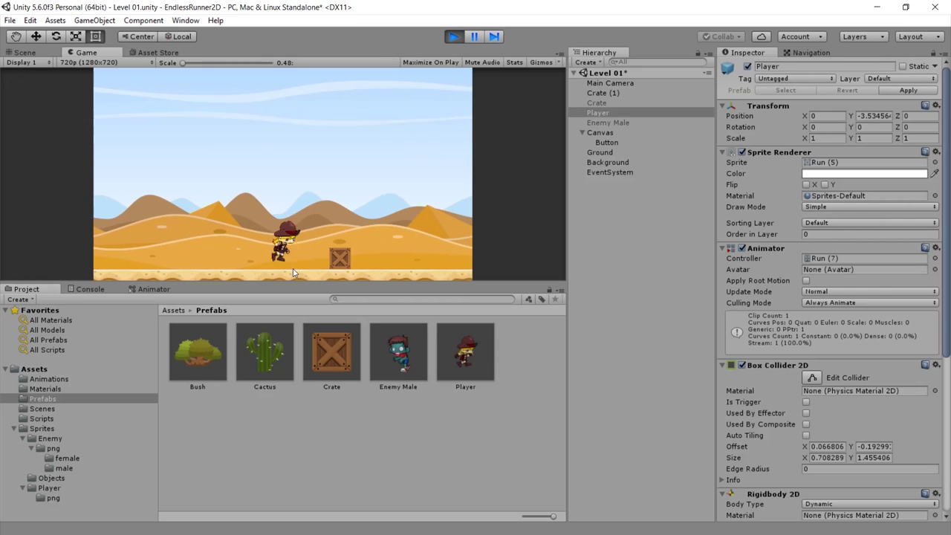
left_click(273, 256)
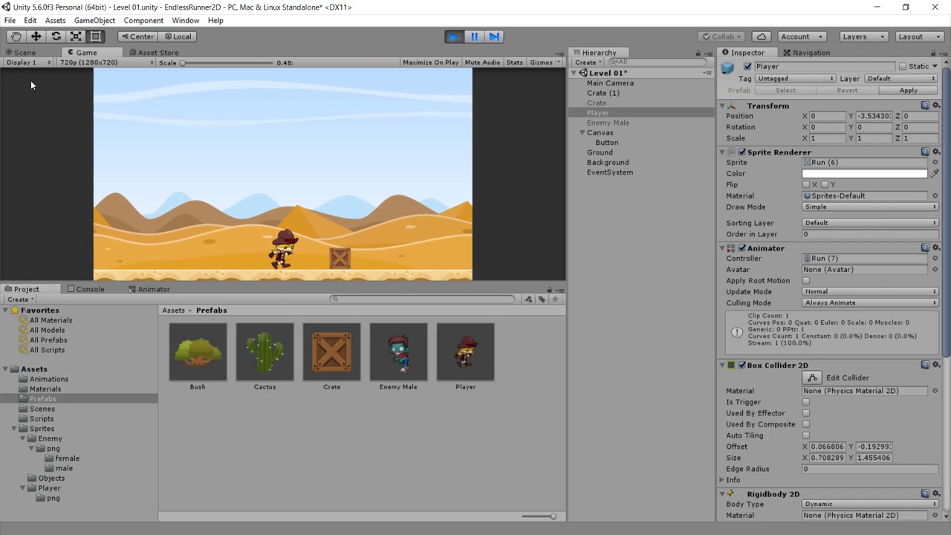
left_click_drag(32, 55, 252, 271)
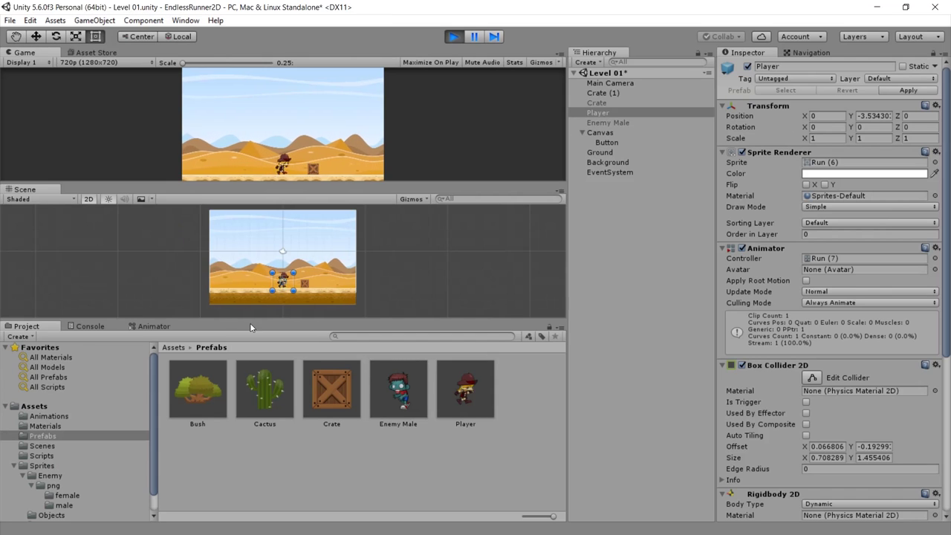
Enlarge the Scene view and inspect Button, Crate (1) and Player during the run.
left_click_drag(250, 321, 250, 357)
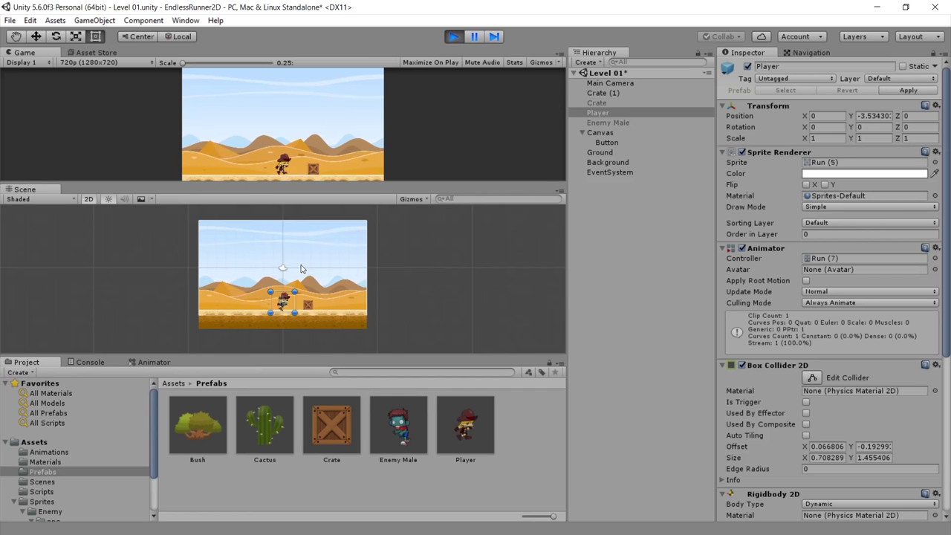
left_click(280, 319)
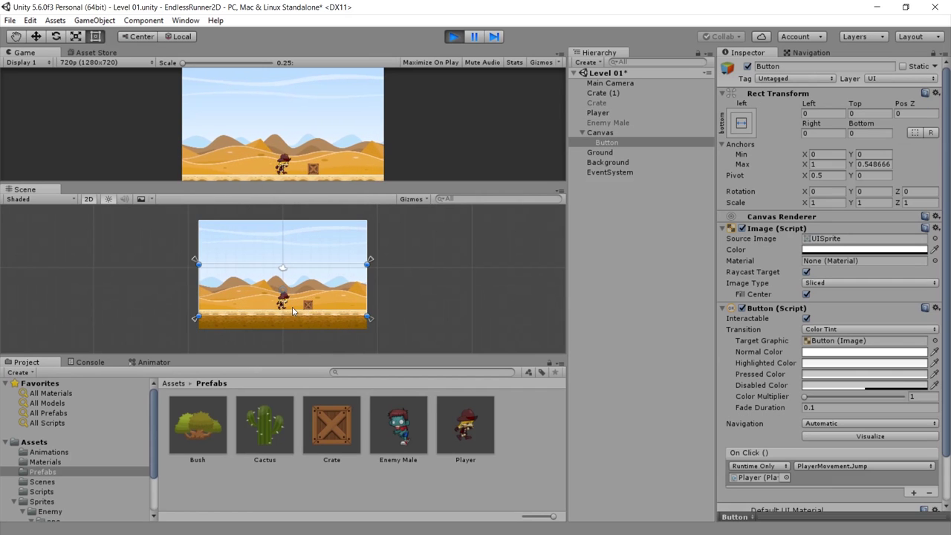
scroll(280, 319, "up", 2)
scroll(280, 320, "up", 3)
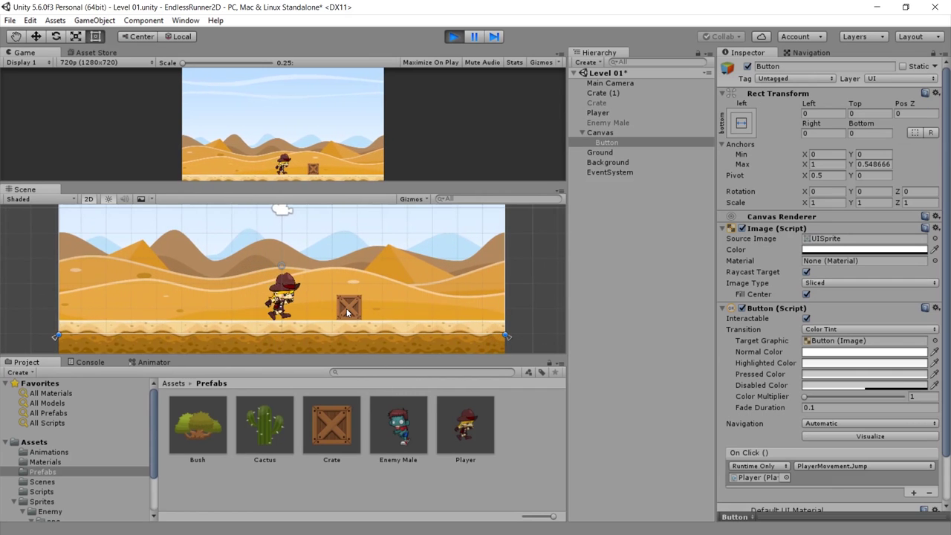
left_click(351, 311)
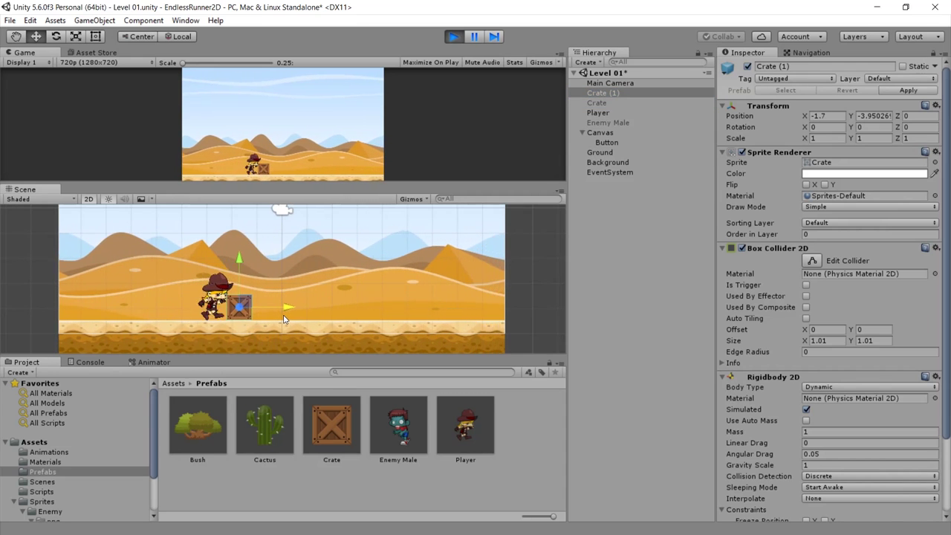
left_click(217, 298)
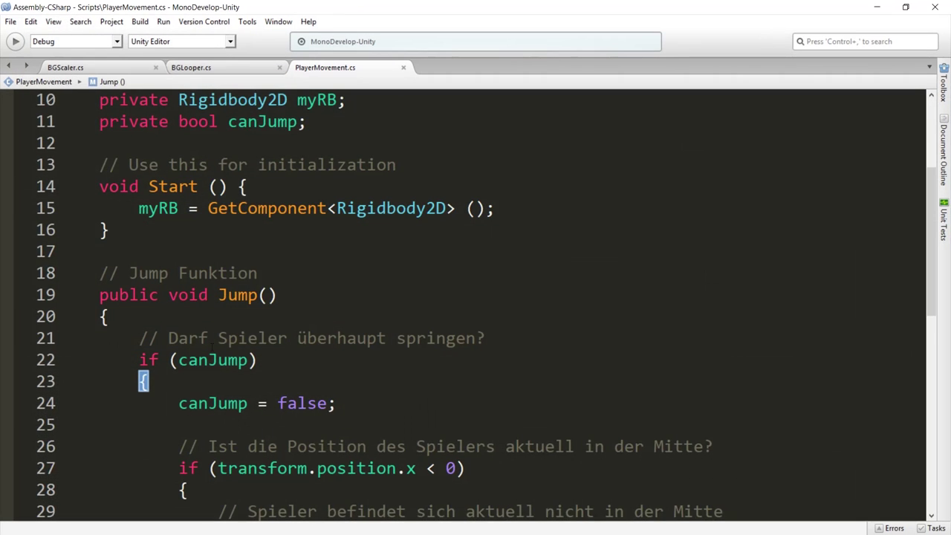
scroll(213, 343, "down", 2)
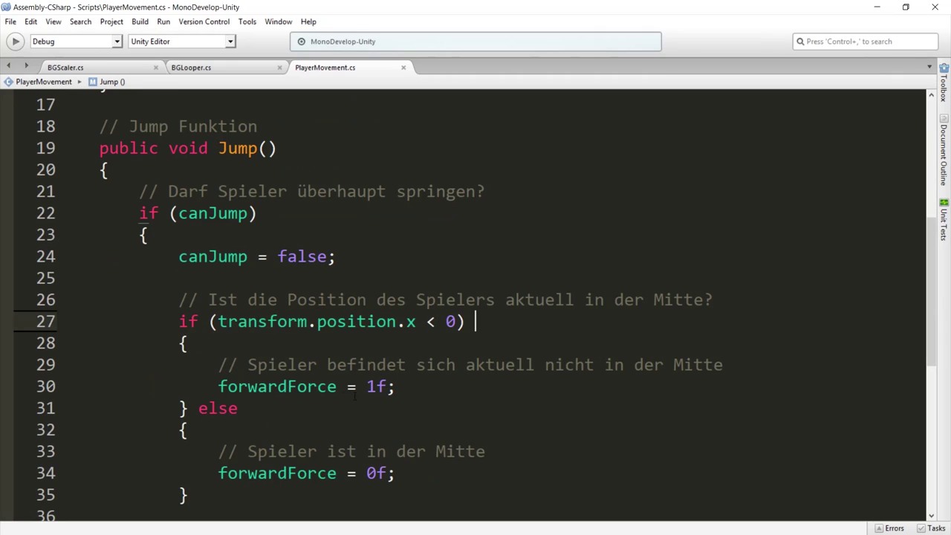
Review the forwardForce = 1f line, enlarge the Game view, and jump onto and off the crate.
left_click_drag(396, 386, 248, 387)
left_click(217, 386)
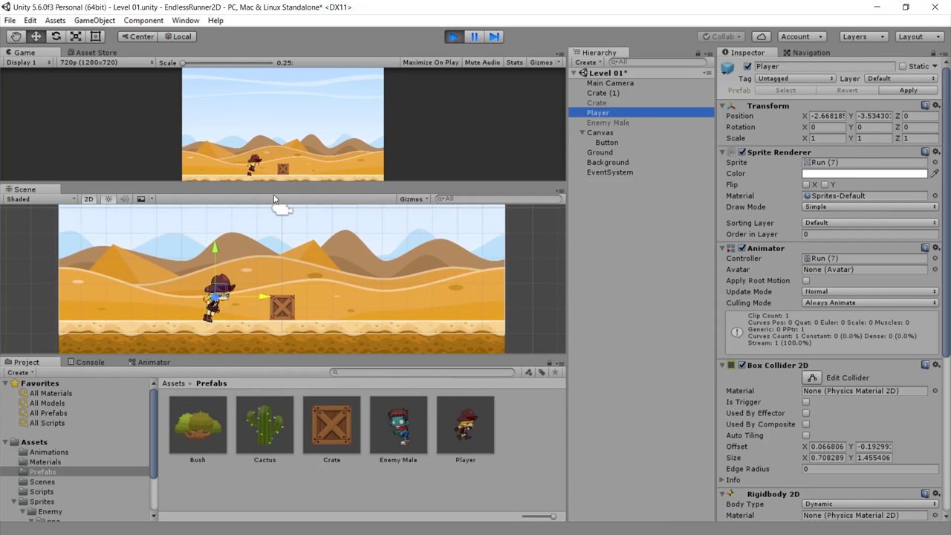
left_click_drag(270, 184, 272, 221)
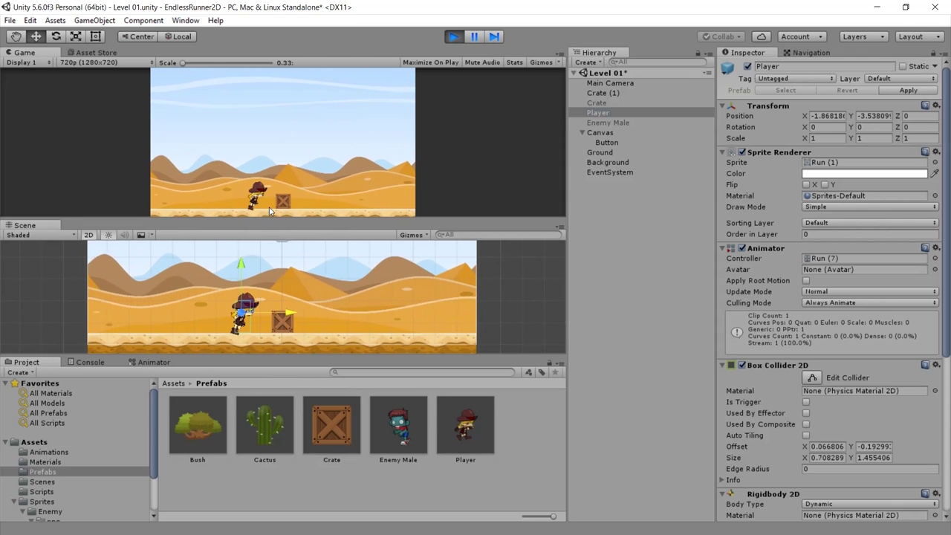
left_click(270, 211)
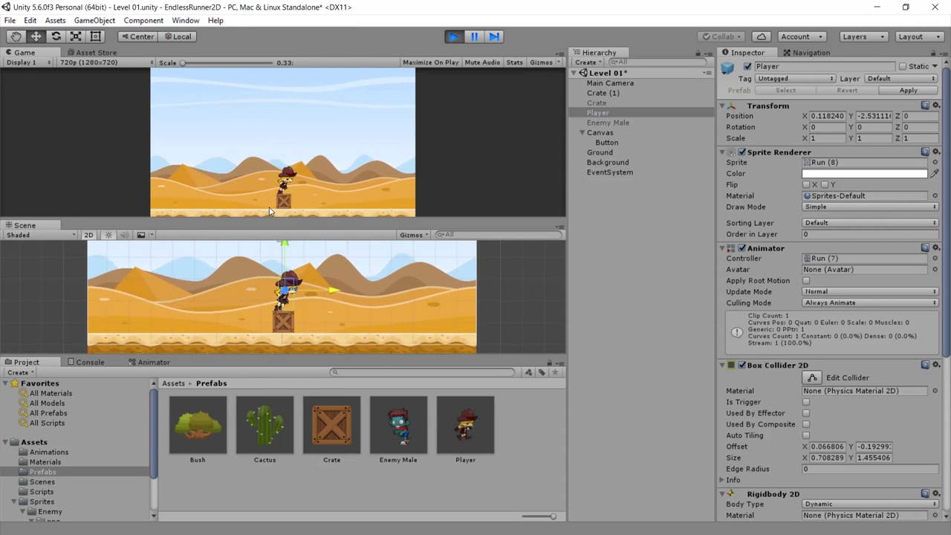
left_click(269, 211)
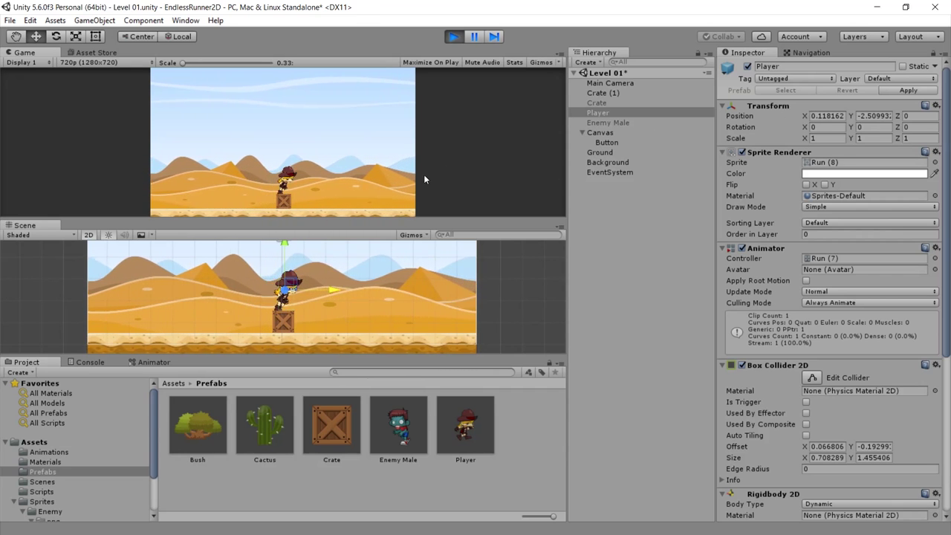
left_click(338, 192)
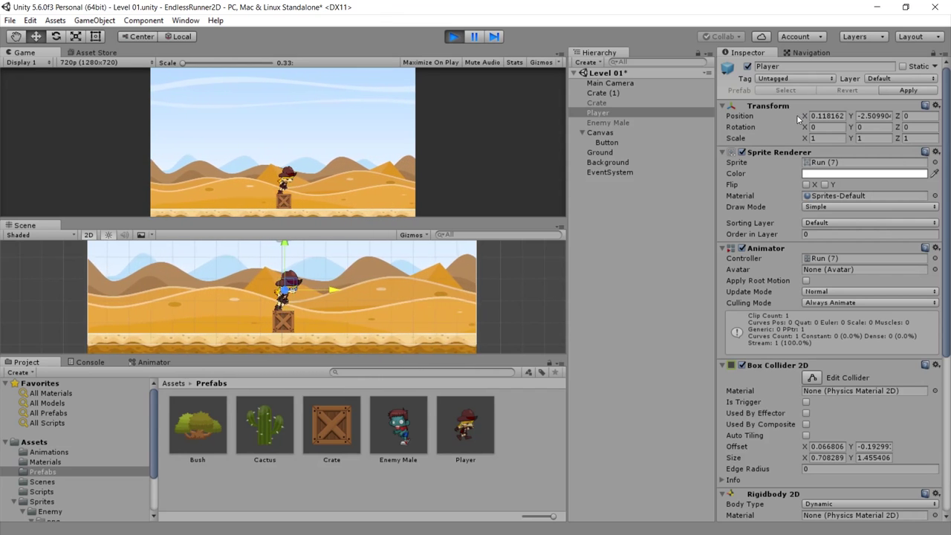
Nudge the Player's Position X slightly left, jump twice more, and stop the game.
left_click_drag(805, 116, 789, 117)
left_click(274, 187)
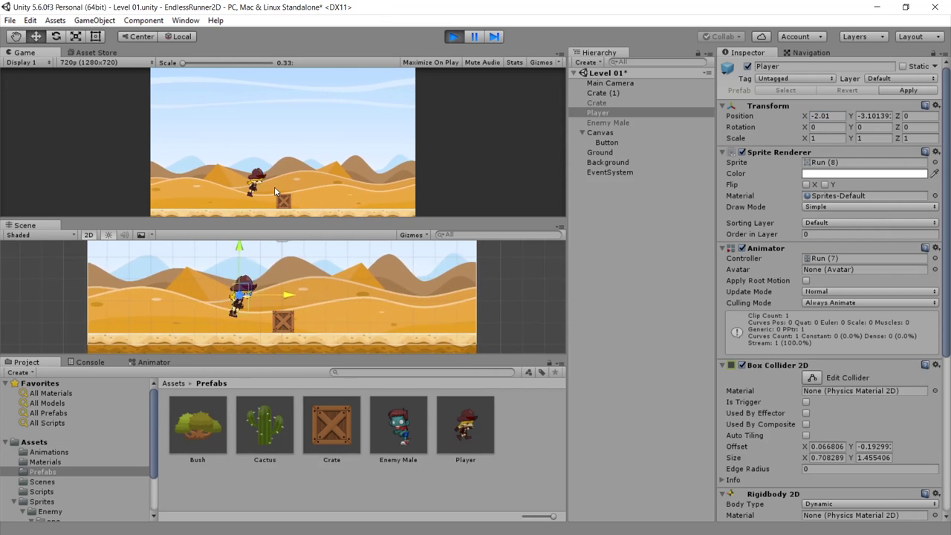
left_click(283, 190)
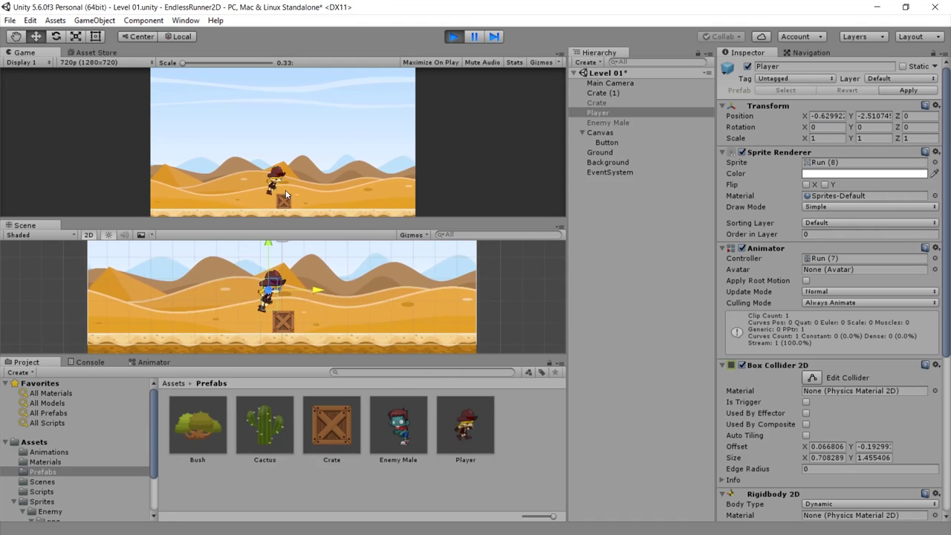
key("ctrl+p")
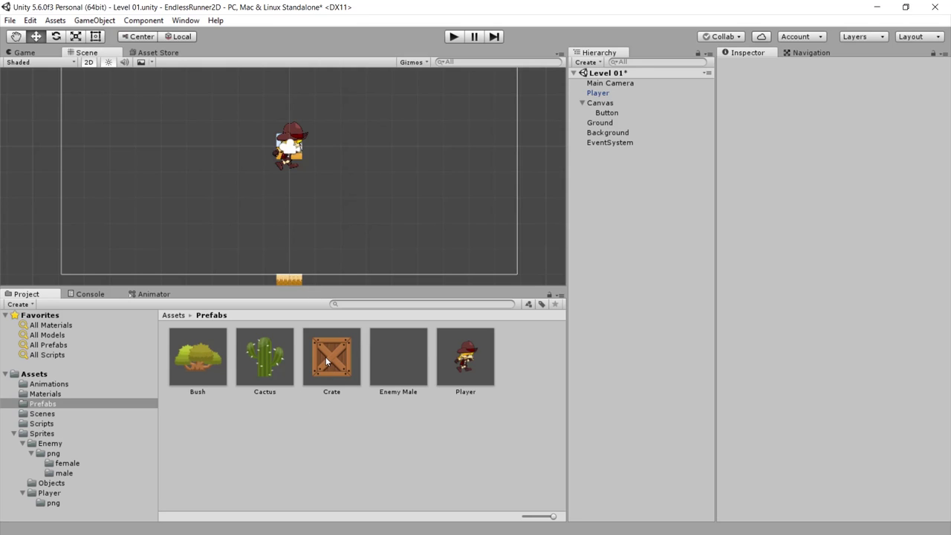
Place a Crate in Level 01, then play-test pushing it right and back left before stopping.
mouse_move(327, 357)
left_mouse_down()
mouse_move(364, 211)
mouse_move(357, 258)
left_mouse_up()
left_click(455, 36)
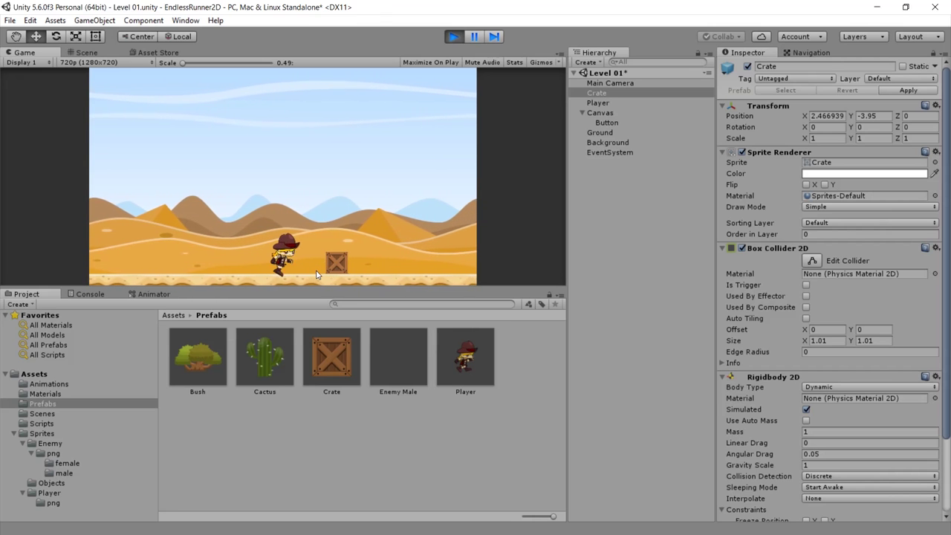
key("ctrl+1")
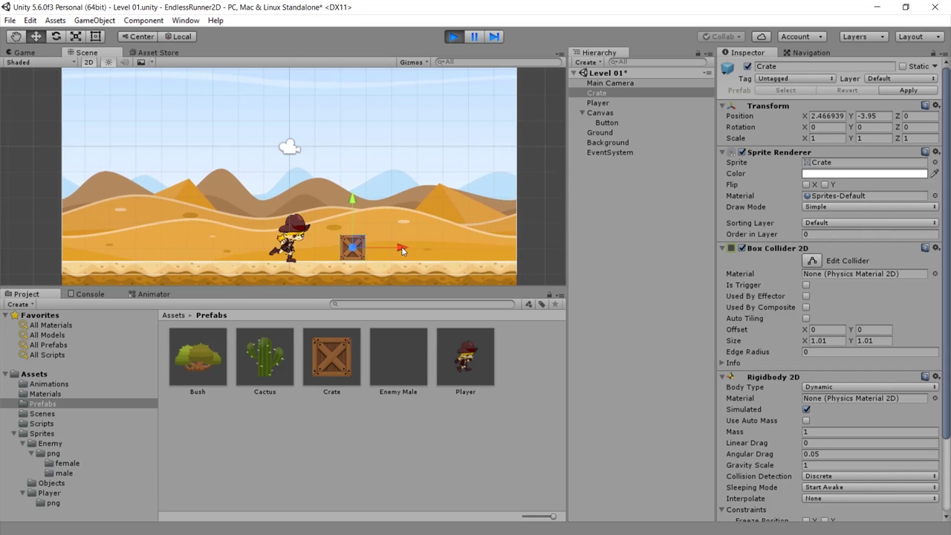
left_click_drag(401, 247, 563, 247)
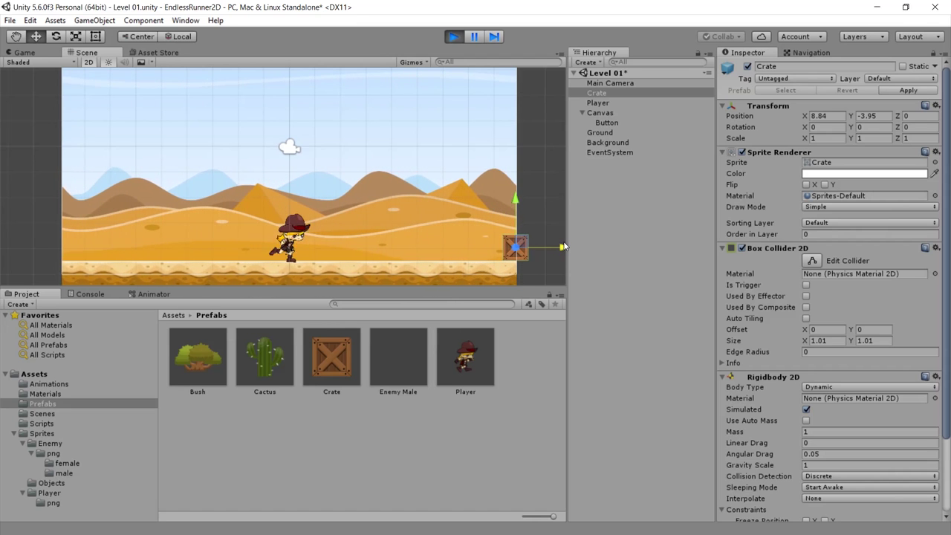
left_click_drag(564, 247, 347, 251)
key("ctrl+p")
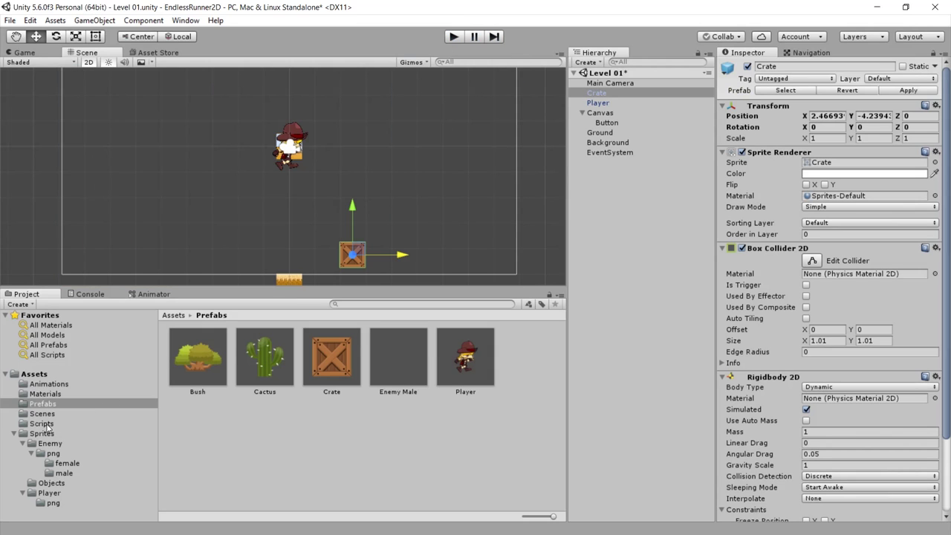
Create a new C# script named Obstacle in the Scripts folder.
left_click(43, 423)
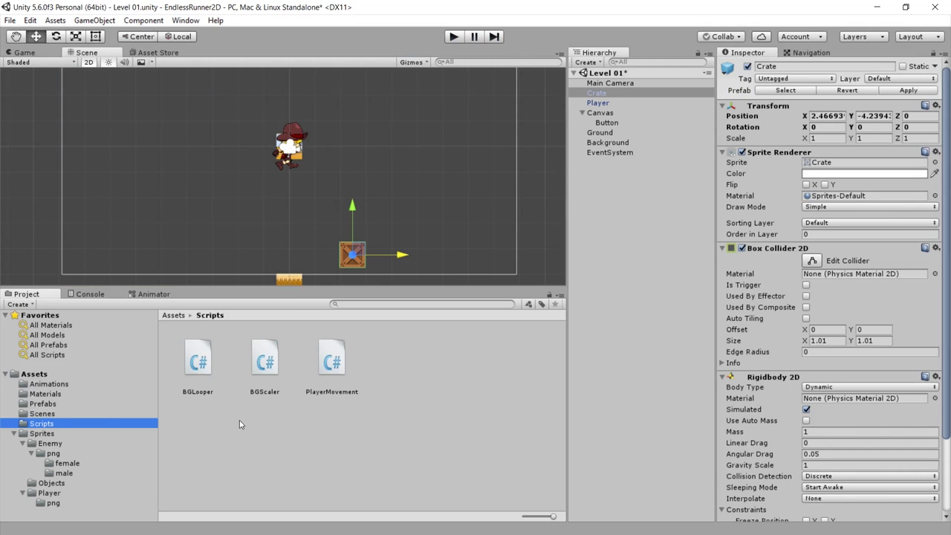
right_click(428, 385)
mouse_move(493, 160)
left_click(605, 175)
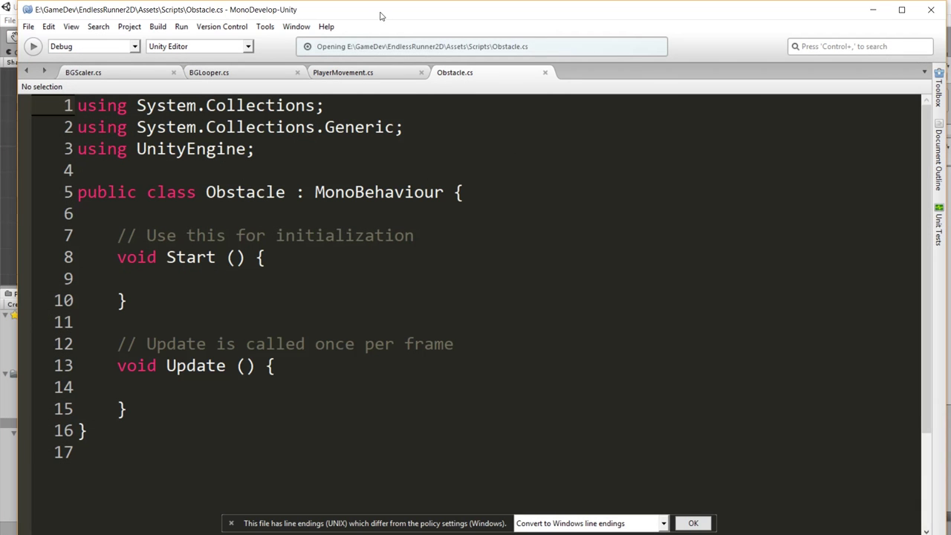
Add 'public float speed = -1f;' to Obstacle.cs and go back to Unity.
left_click(475, 187)
key("Return")
key("Return")
type("p")
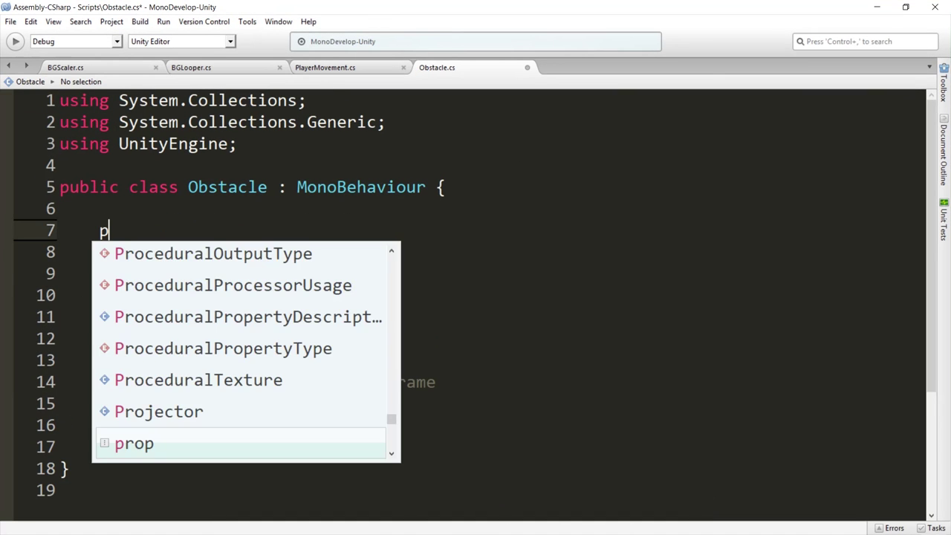
type("ublic f")
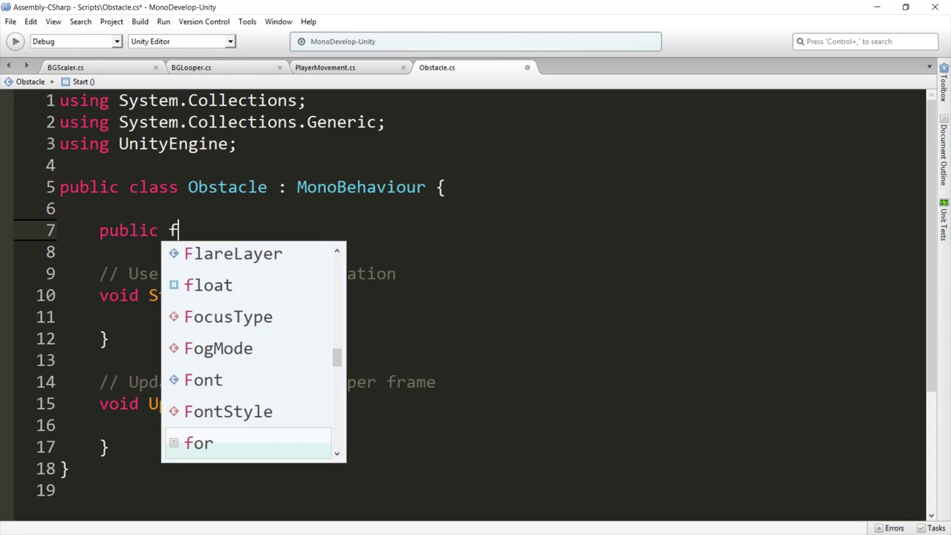
type("loat speed = -1f;")
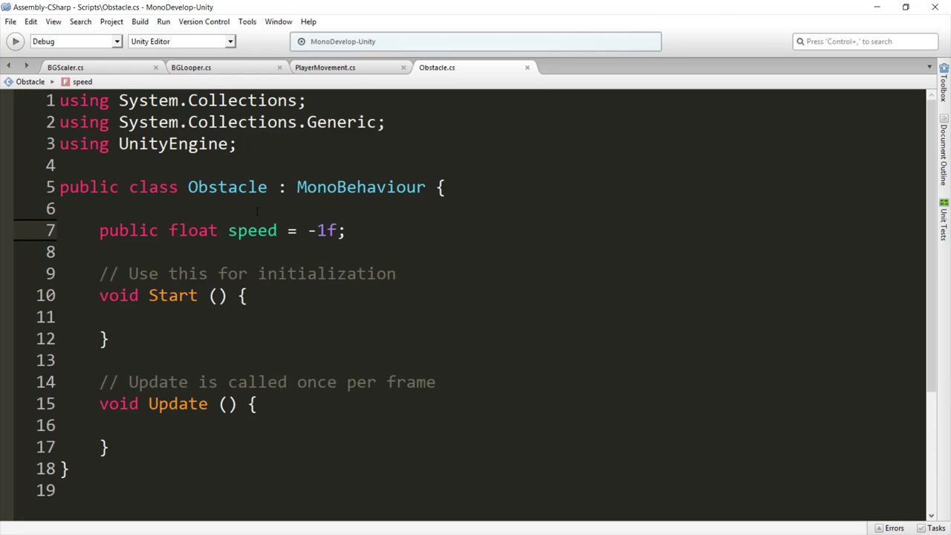
left_click(879, 7)
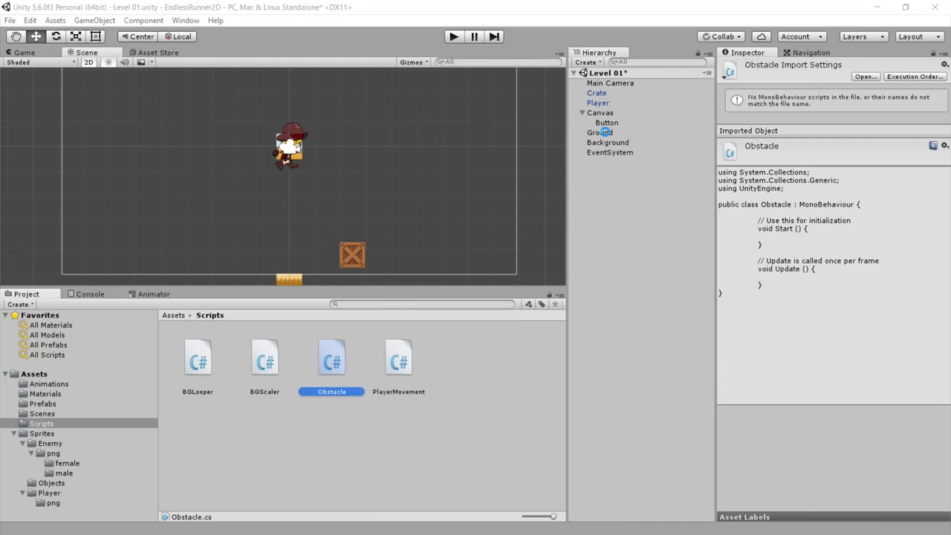
Inspect the UI Button and the Crate in the Scene, then resume editing Obstacle.cs.
left_click(354, 260)
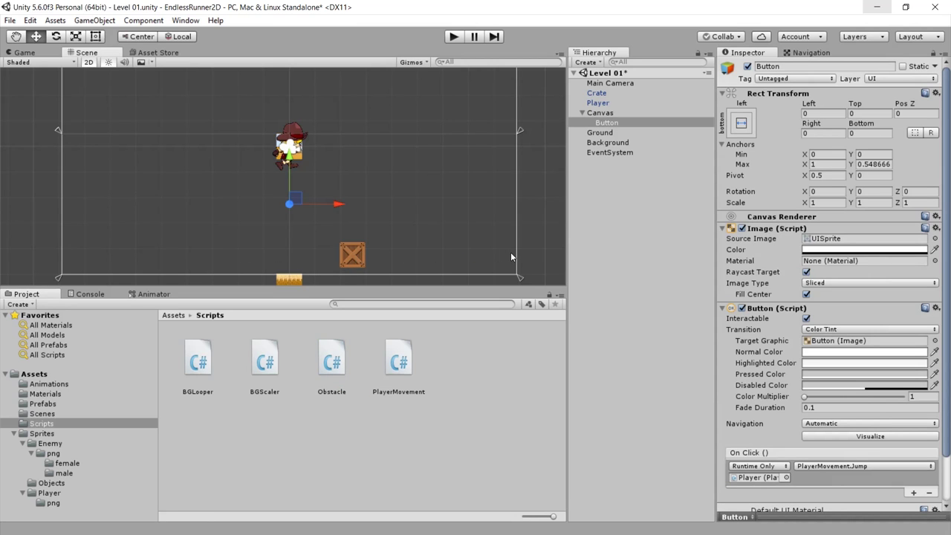
left_click(596, 93)
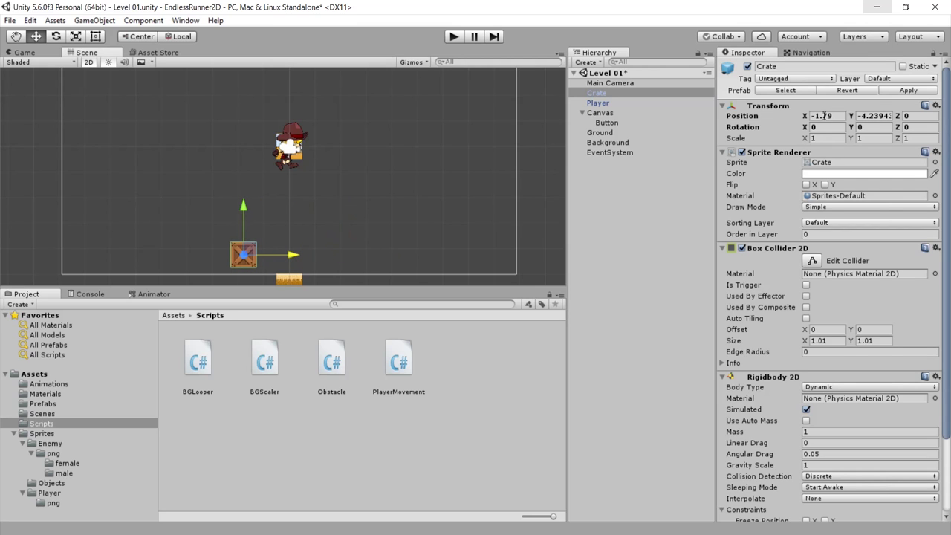
key("Return")
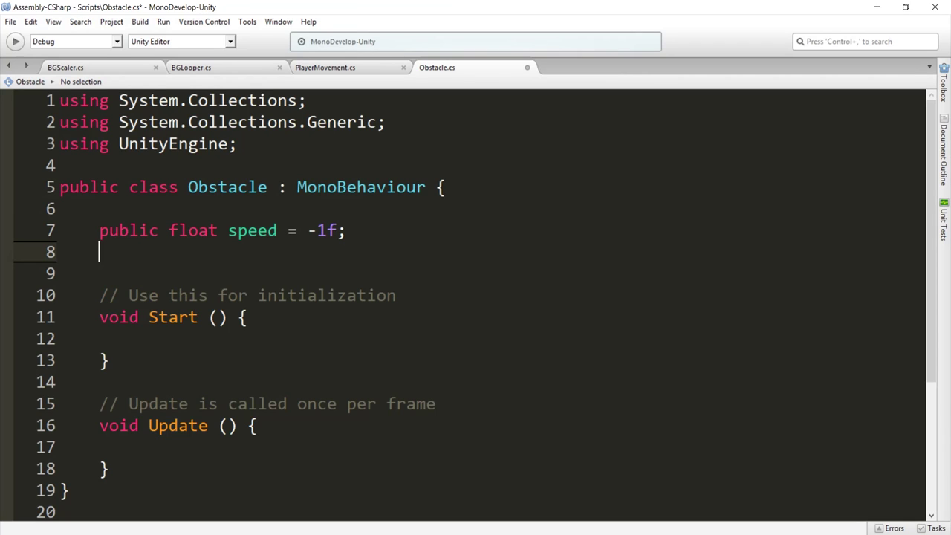
Declare a private Rigidbody2D field named myRB in Obstacle.cs.
type("p")
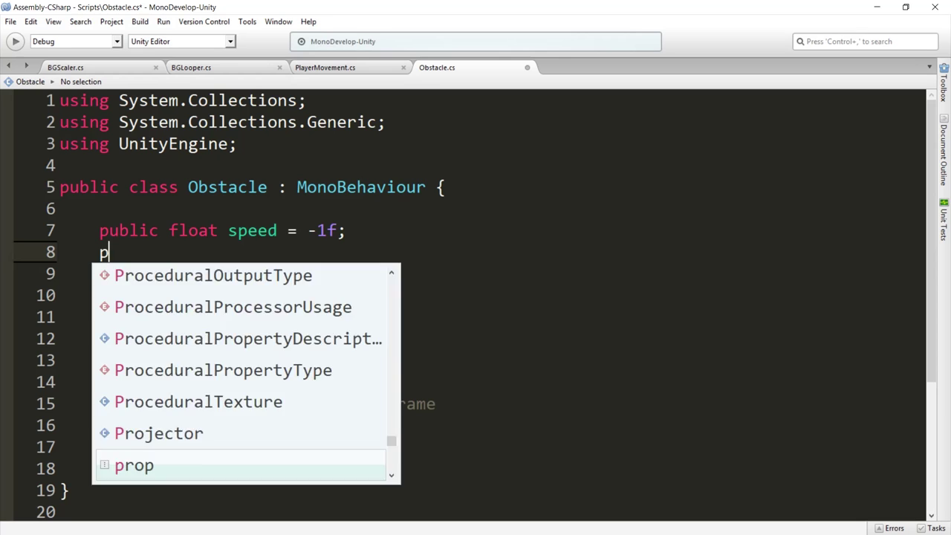
type("rivate Rigib")
key("BackSpace")
key("BackSpace")
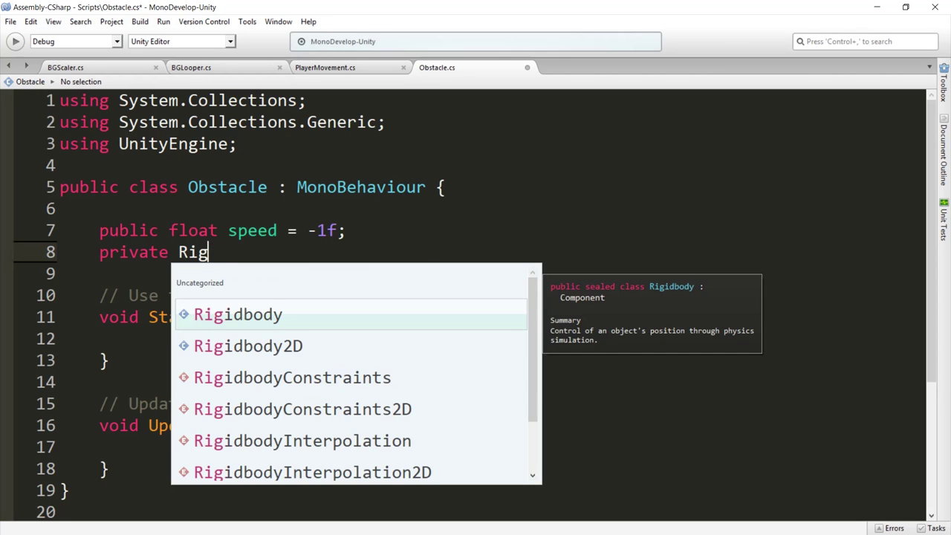
key("Down")
key("Return")
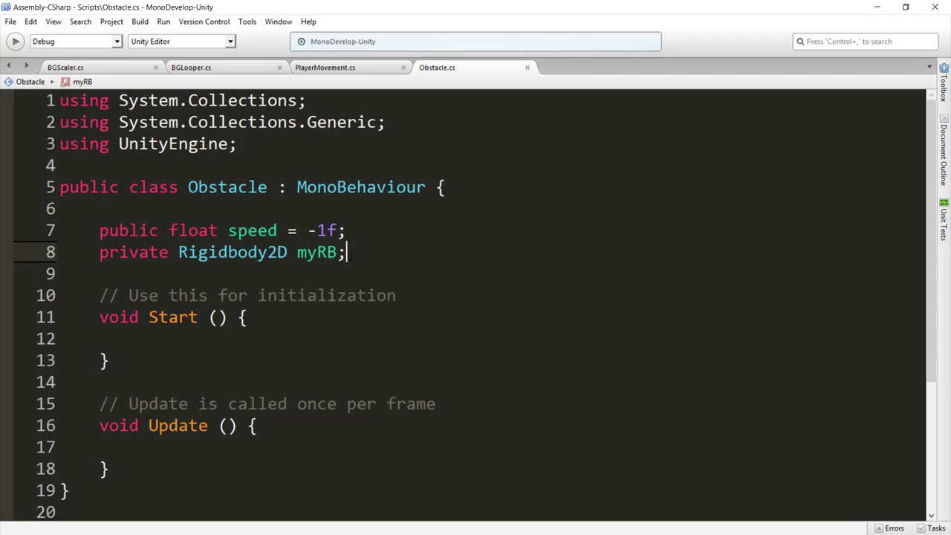
In Start, assign myRB = GetComponent<Rigidbody2D>();.
left_click(151, 339)
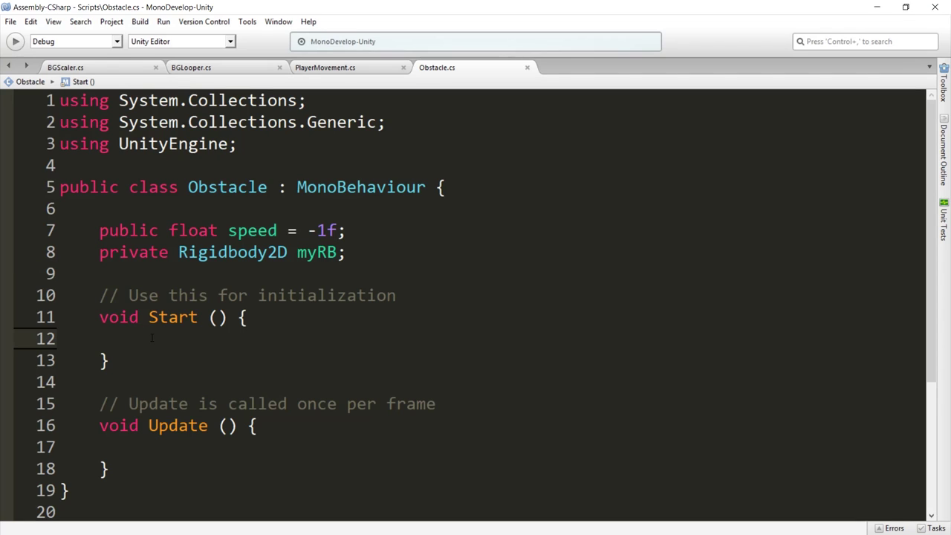
left_click(346, 253)
left_click(207, 340)
type("my")
key("Return")
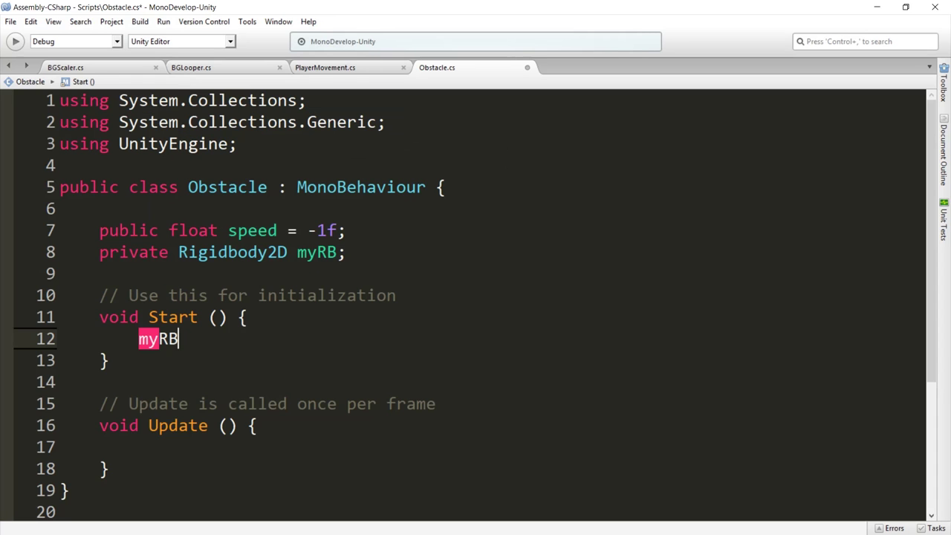
type(" = getco")
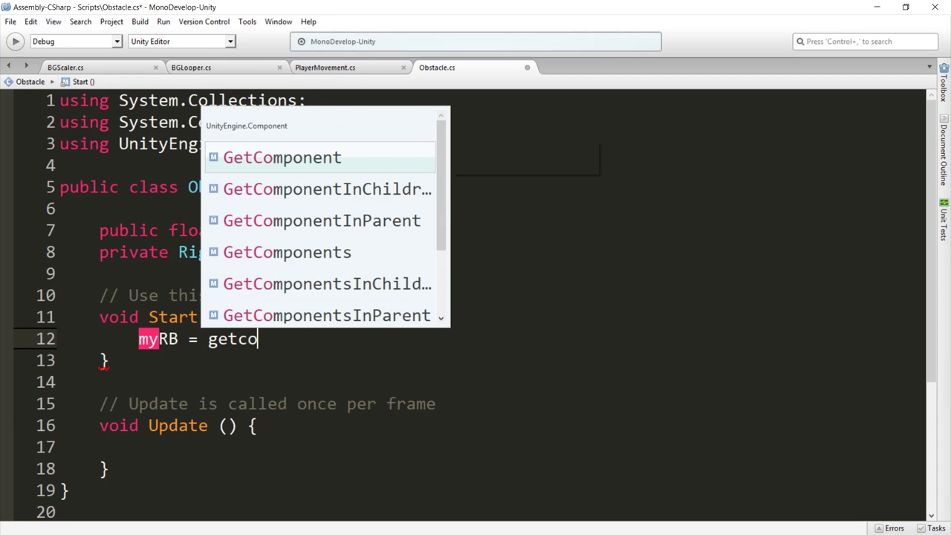
type("p")
key("BackSpace")
key("Return")
type("<Rig")
key("Down")
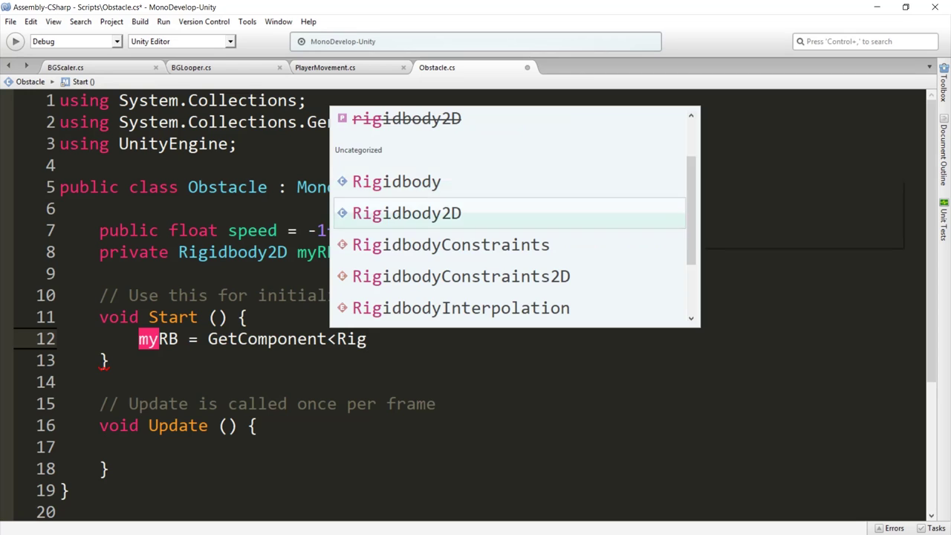
key("Return")
type(">")
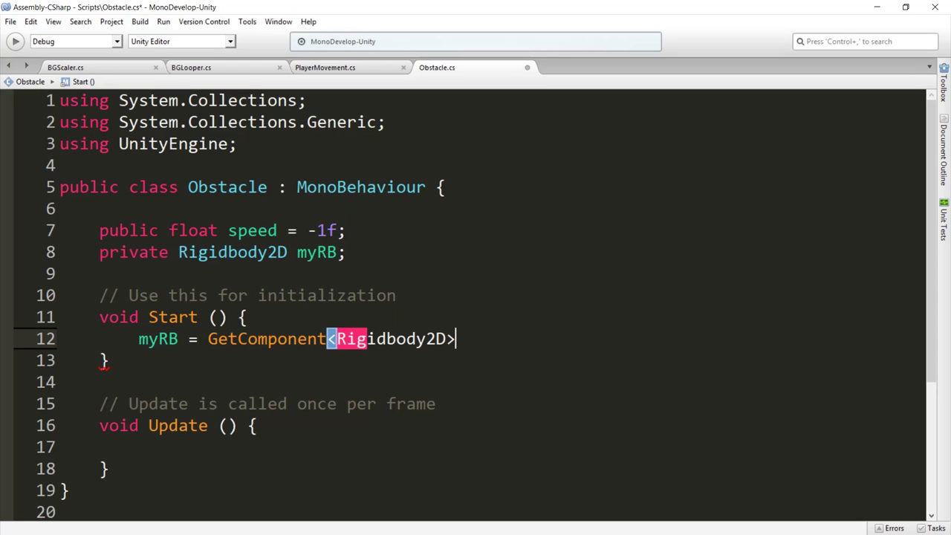
type(" ();")
In Update, begin writing myRB.velocity = new Vector2(speed, 0.
scroll(132, 354, "down", 2)
left_click(132, 353)
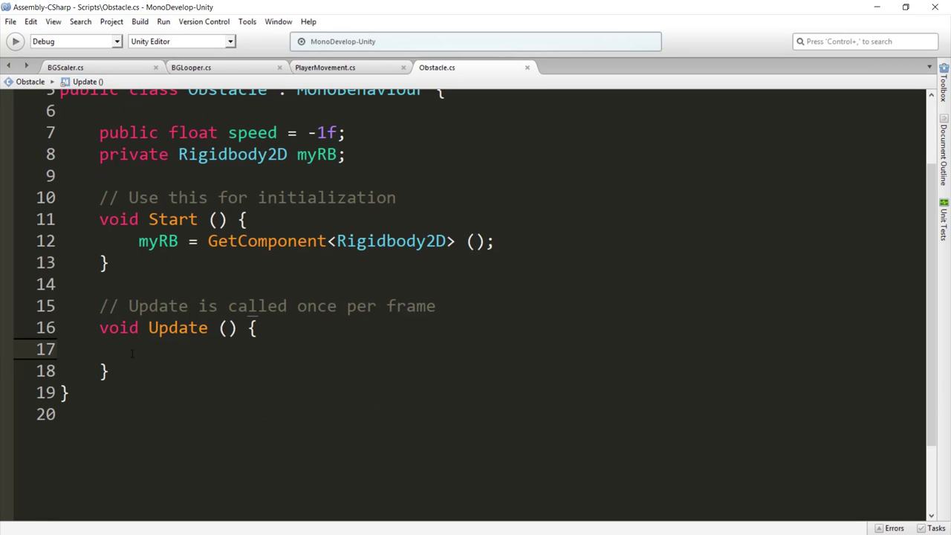
type("my")
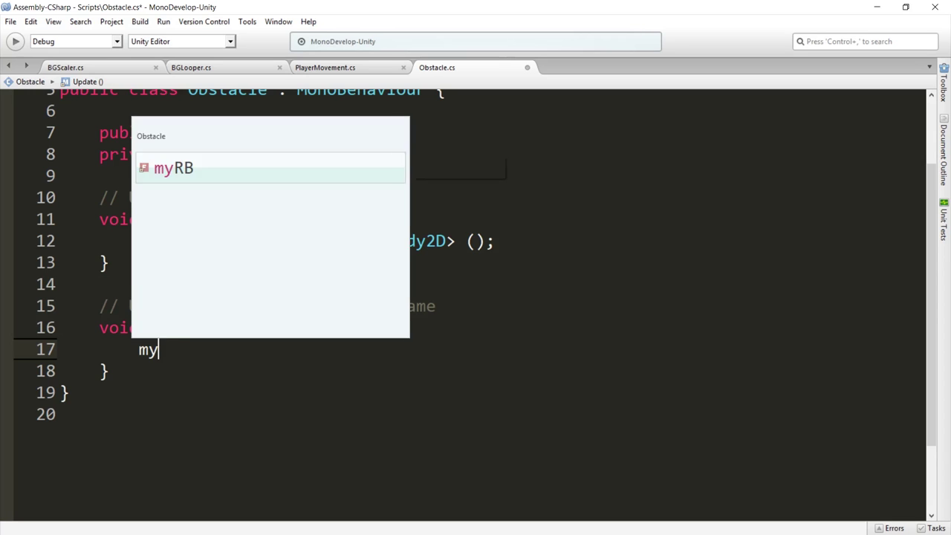
type("Bo")
key("BackSpace")
key("BackSpace")
key("Return")
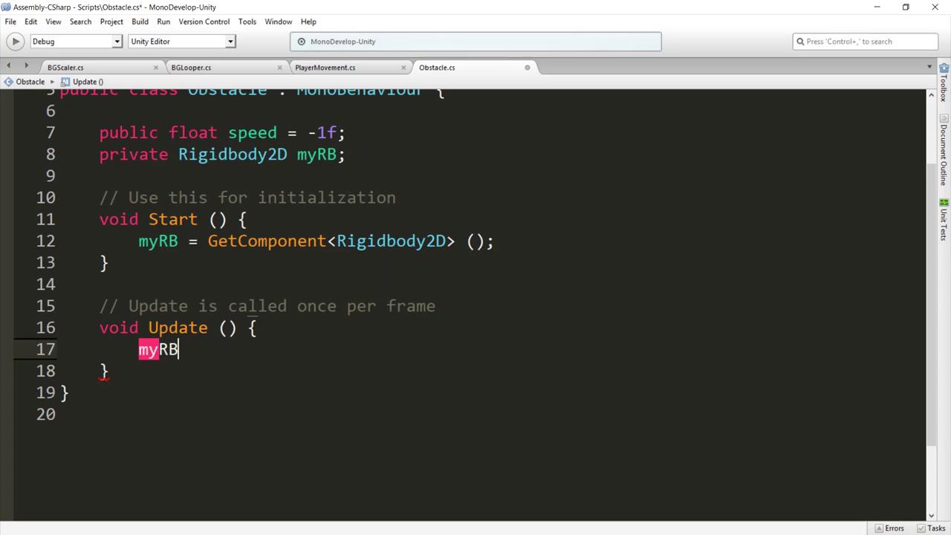
type(".vel")
key("Return")
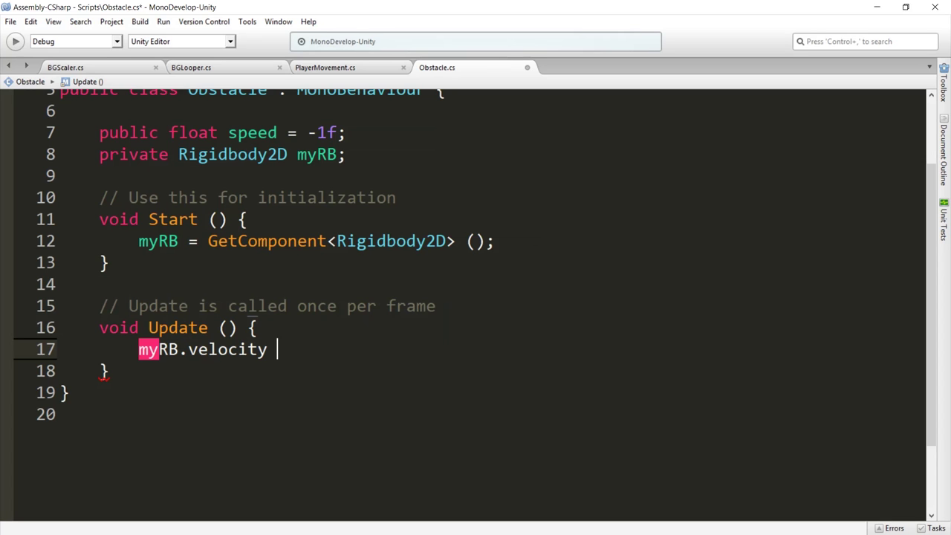
type("= new Vec")
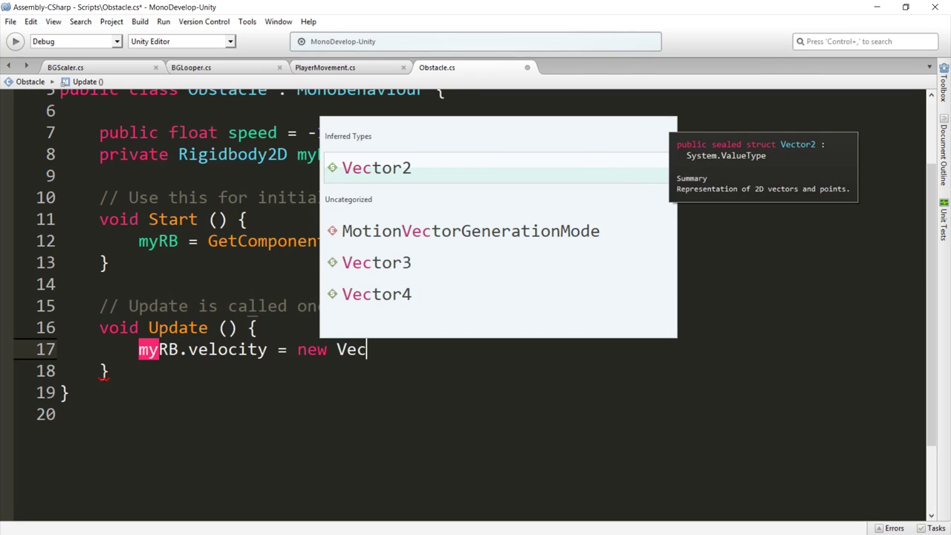
key("Return")
type("(spe")
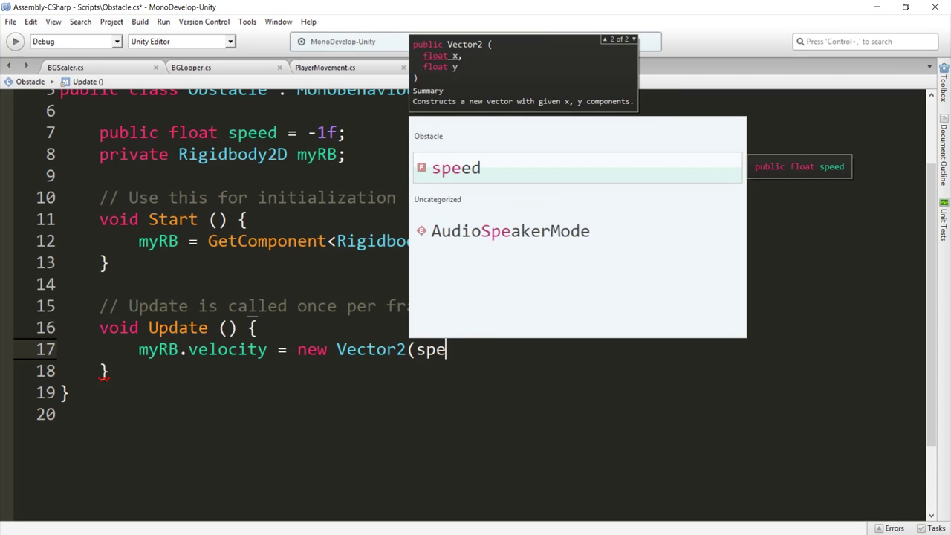
type("ed, 0")
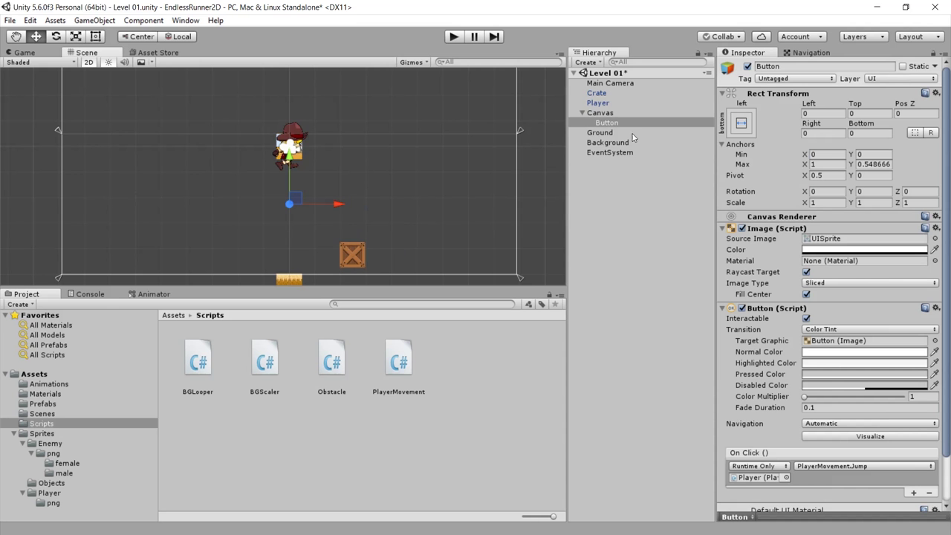
Select the Crate and nudge its position slightly in the Scene.
left_click(623, 103)
left_click(611, 92)
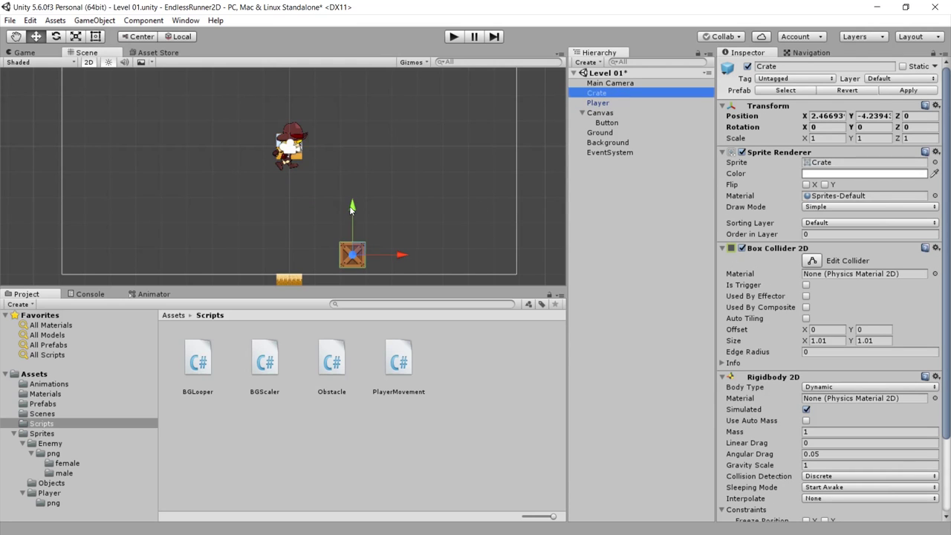
left_click_drag(352, 209, 352, 203)
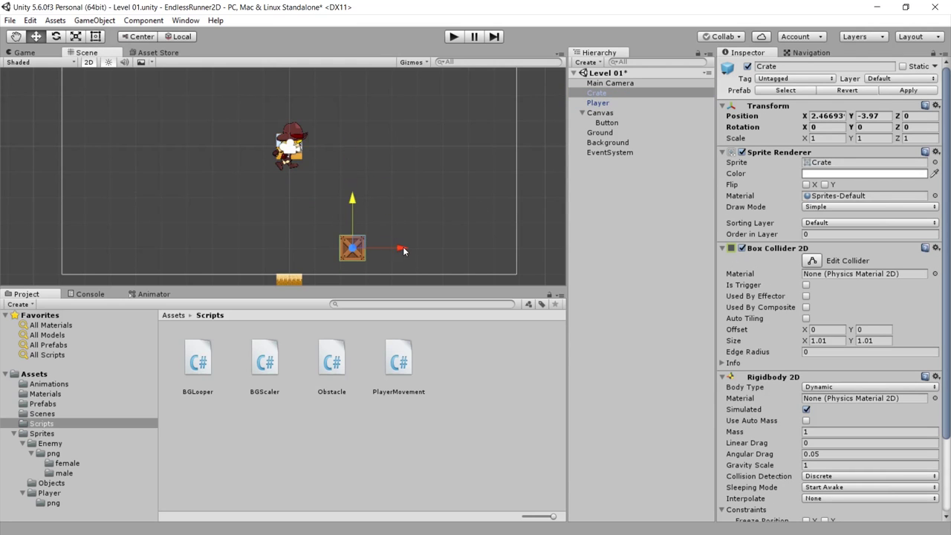
left_click_drag(402, 249, 394, 248)
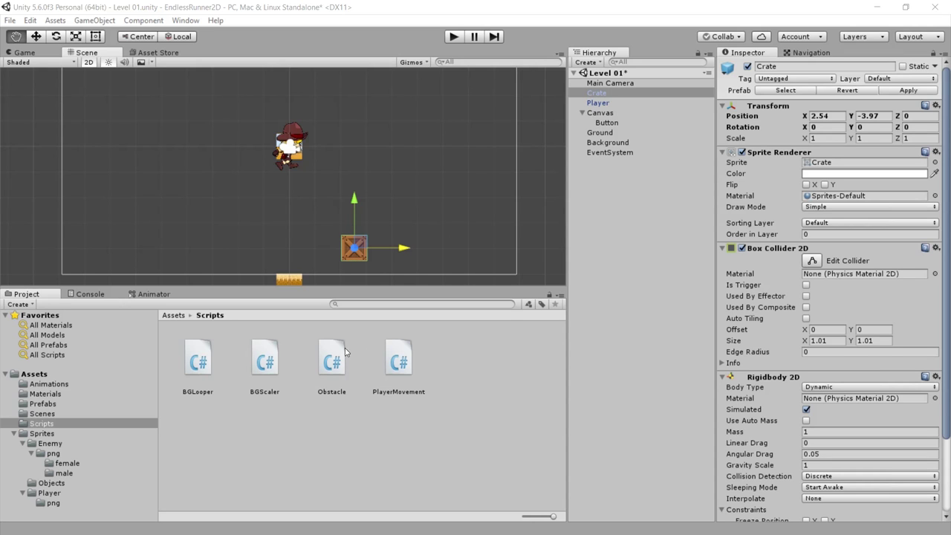
Attach the Obstacle script component to the Crate, giving it Speed -1.
left_click(596, 93)
scroll(825, 372, "down", 5)
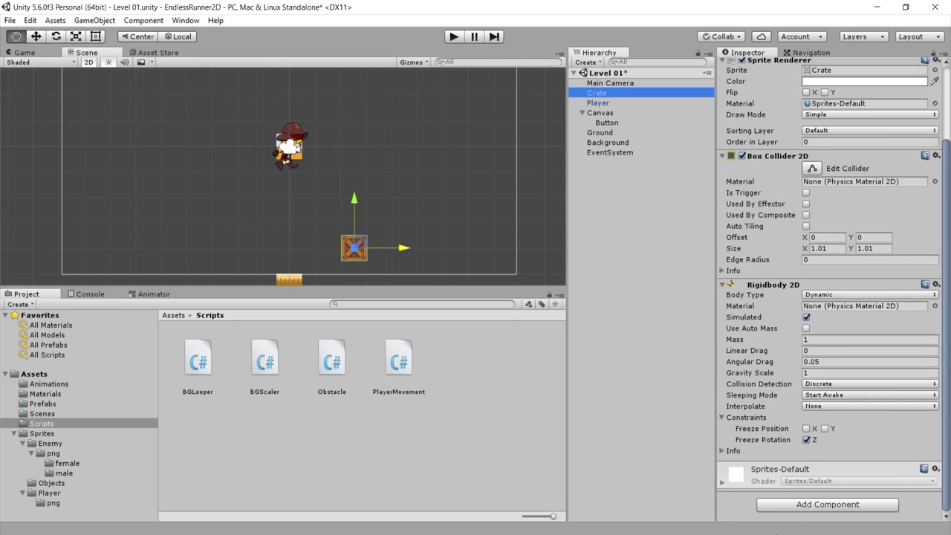
left_click(804, 506)
left_click(806, 478)
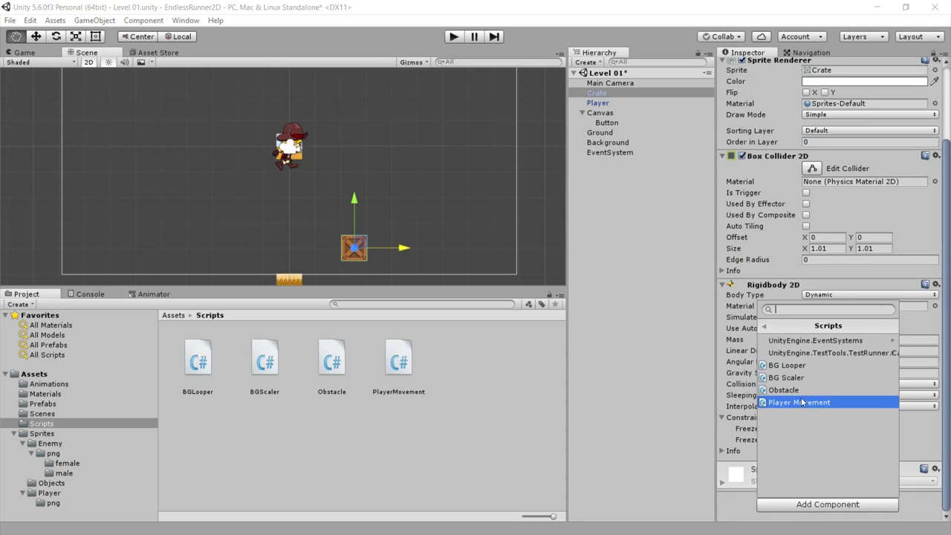
left_click(790, 390)
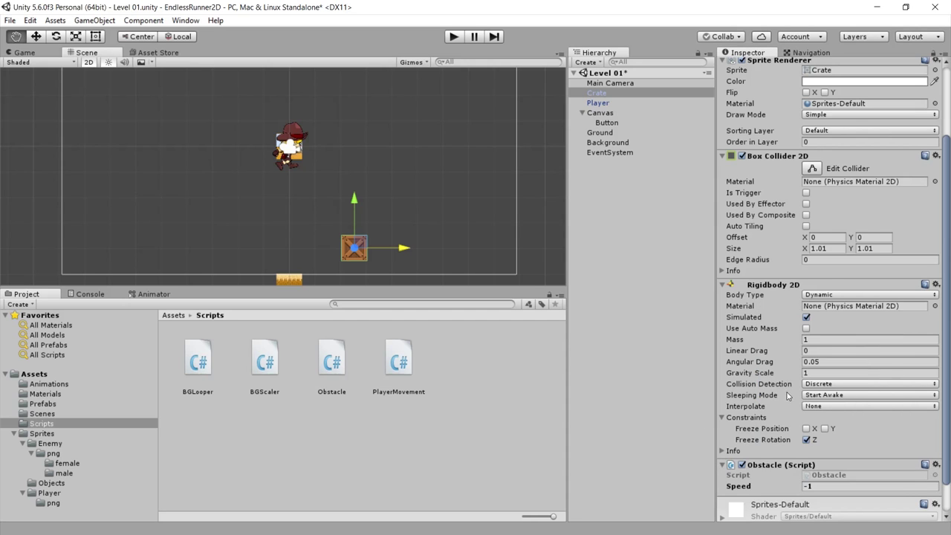
scroll(787, 396, "down", 2)
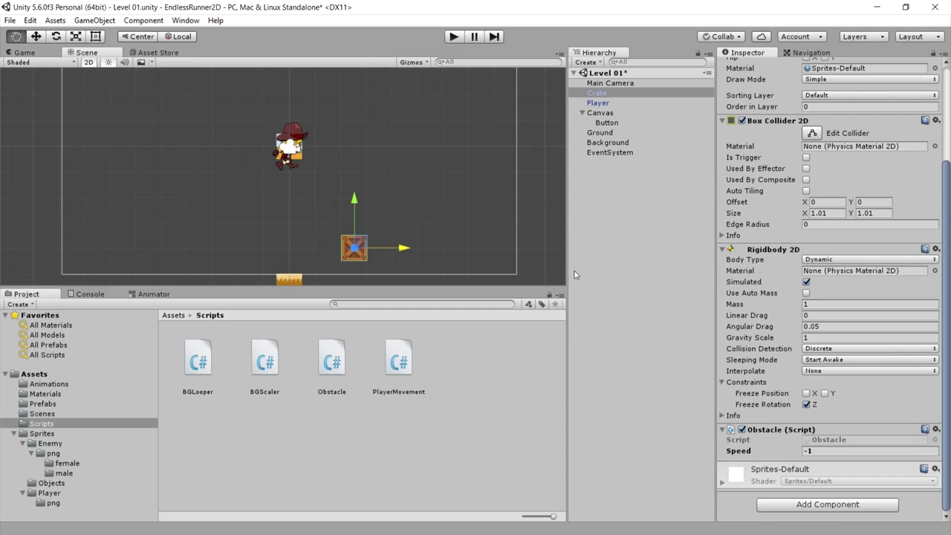
Test the crate, set its Obstacle Speed to -3, move it further right, and re-test.
key("ctrl+p")
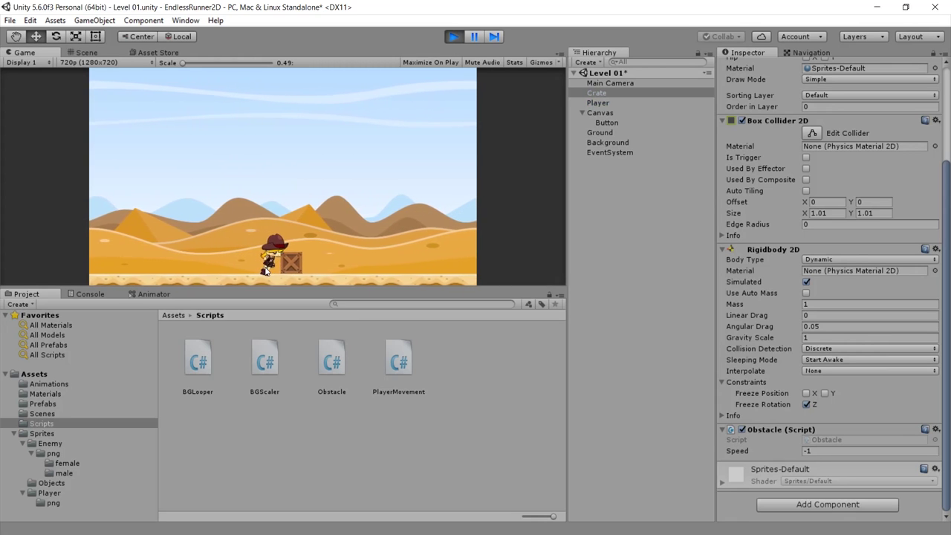
key("ctrl+p")
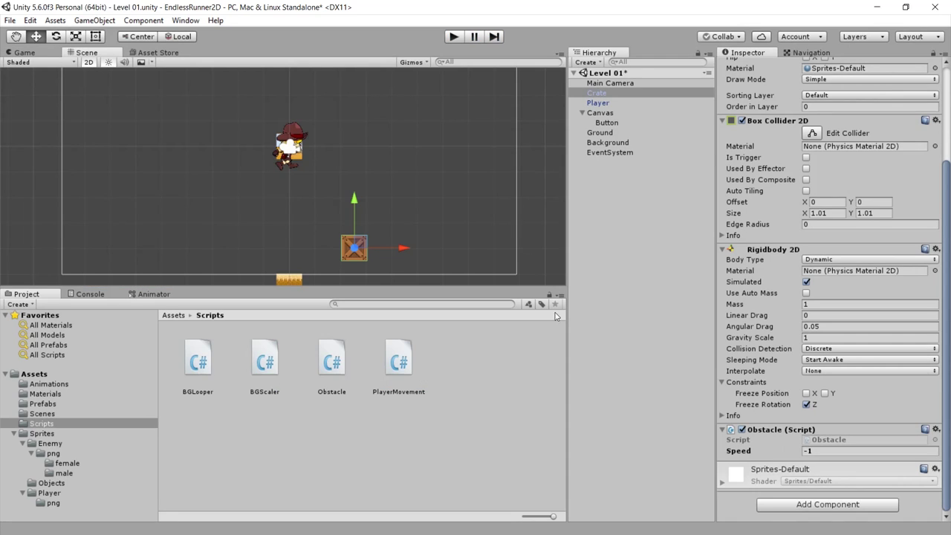
double_click(810, 451)
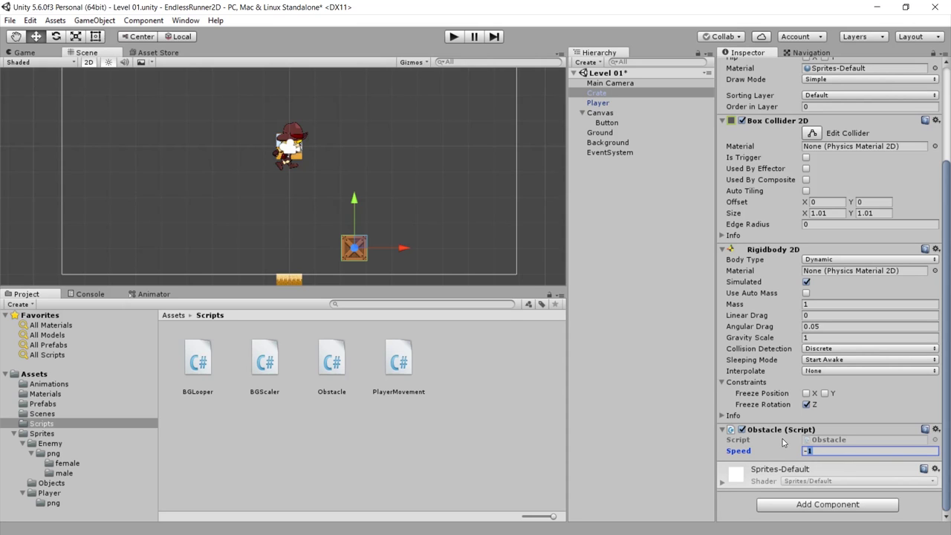
type("-3")
left_click_drag(379, 250, 525, 256)
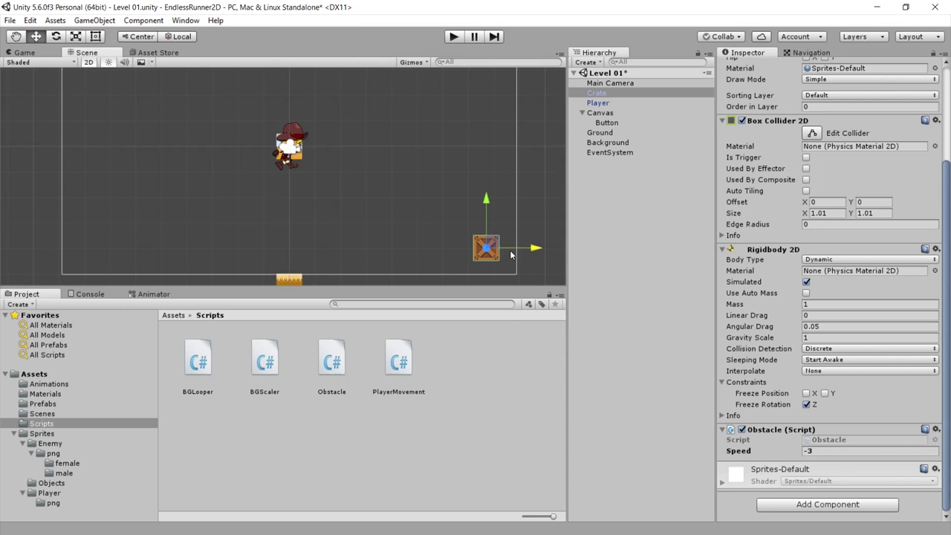
key("ctrl+p")
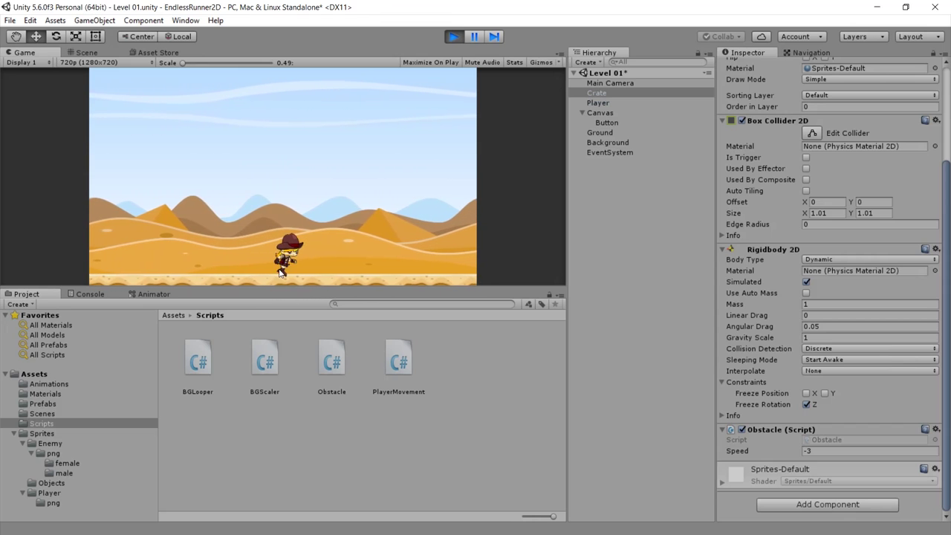
key("ctrl+p")
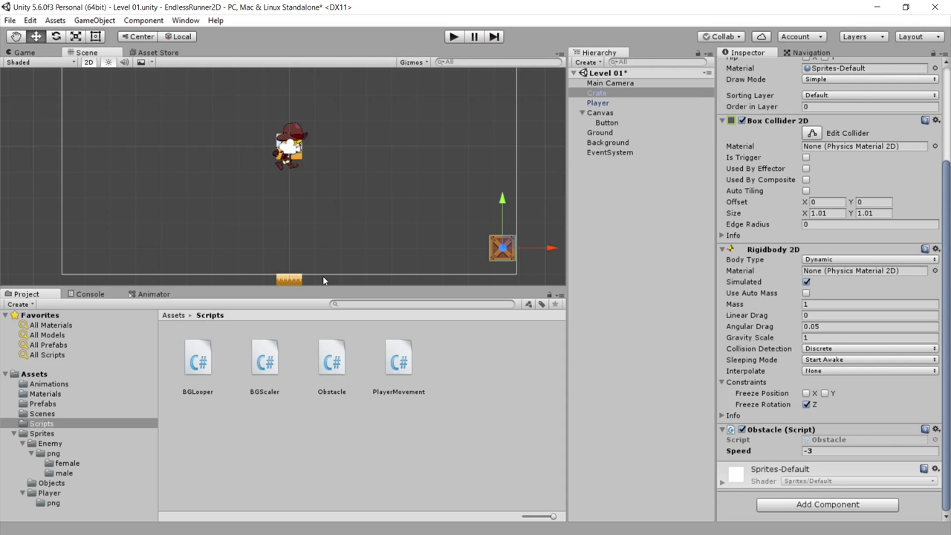
Apply the Crate's changes to its prefab and check the Crate prefab in Prefabs.
left_click(72, 404)
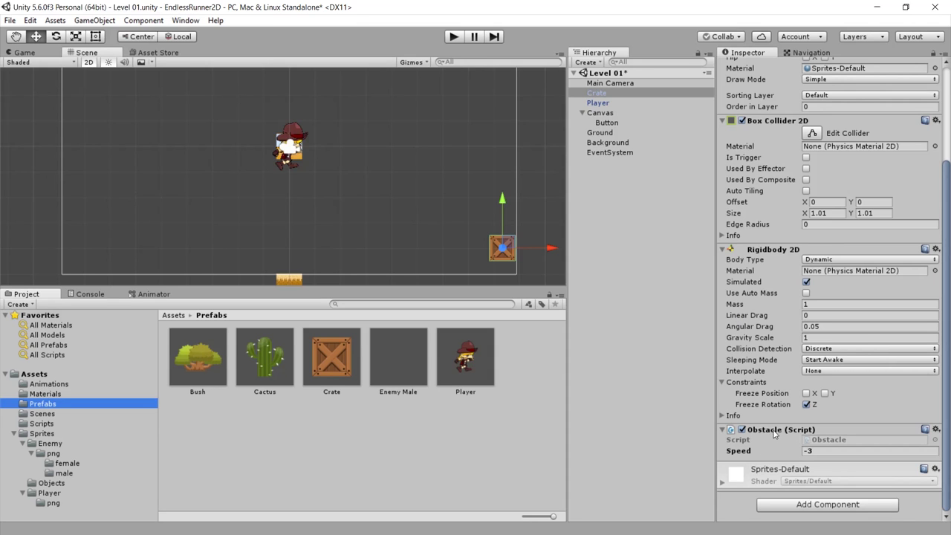
scroll(845, 109, "up", 4)
left_click(908, 90)
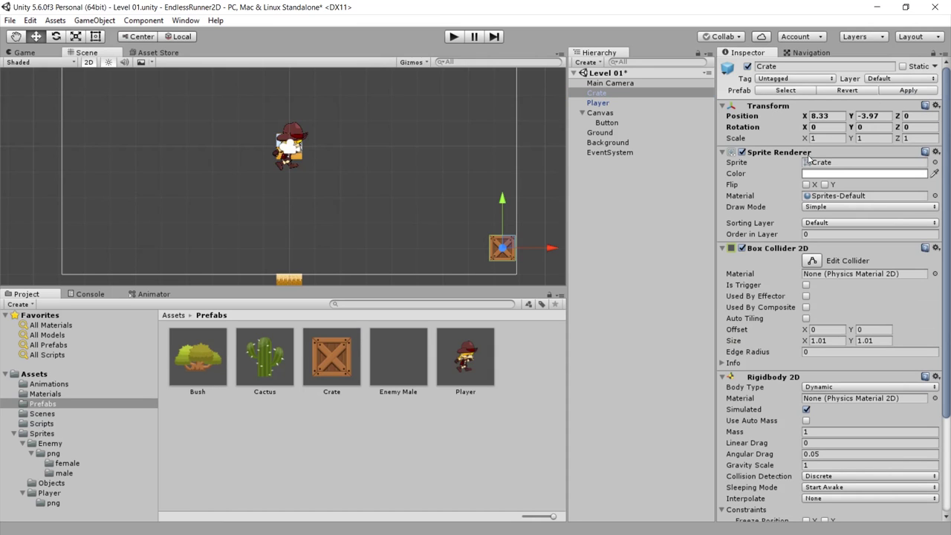
left_click(333, 376)
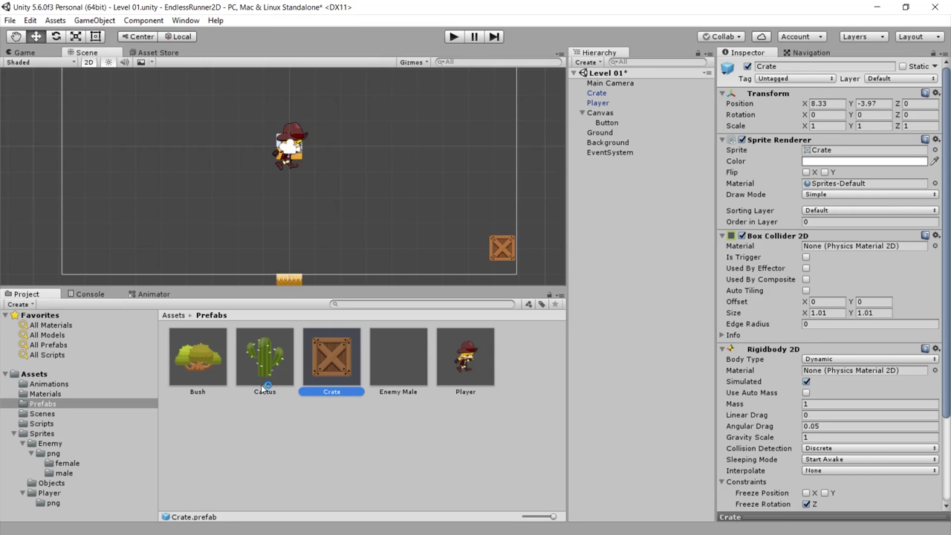
Browse Bush's components, then attach the Obstacle script to the Cactus prefab.
left_click(205, 360)
scroll(795, 404, "down", 3)
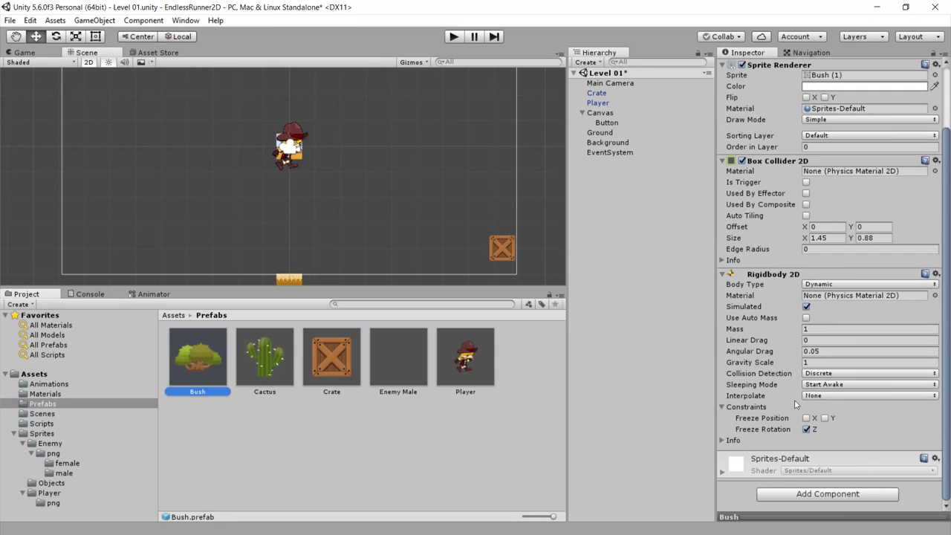
left_click(799, 494)
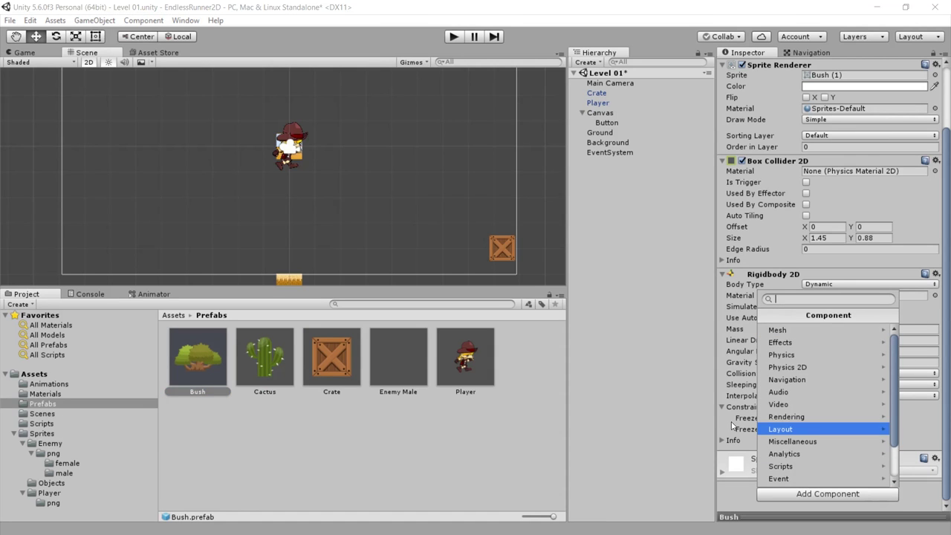
type("scri")
key("BackSpace")
key("BackSpace")
key("BackSpace")
key("BackSpace")
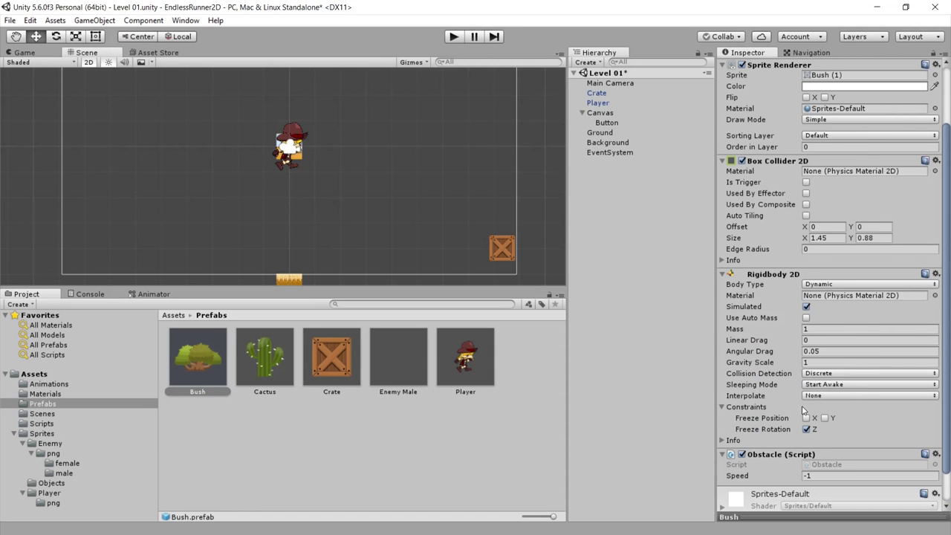
left_click(265, 357)
scroll(817, 372, "down", 5)
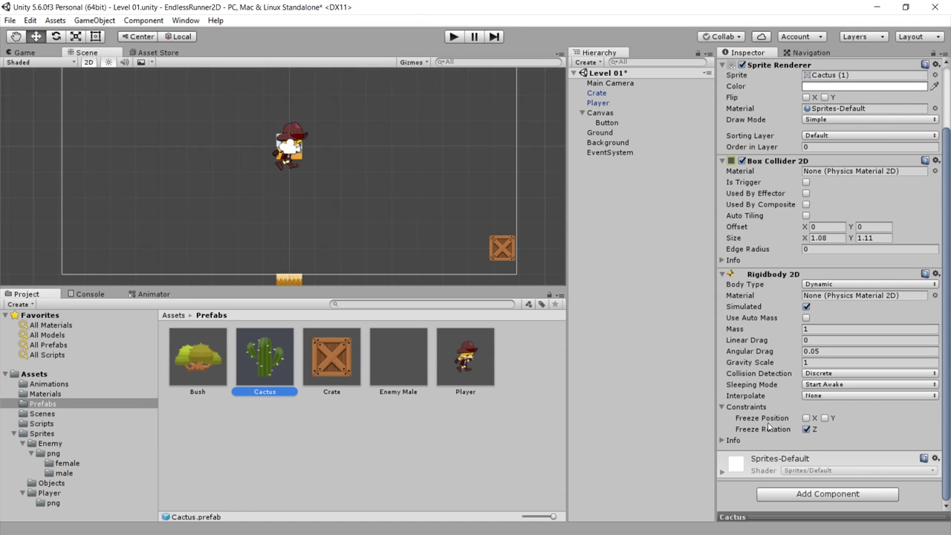
left_click(787, 494)
left_click(782, 466)
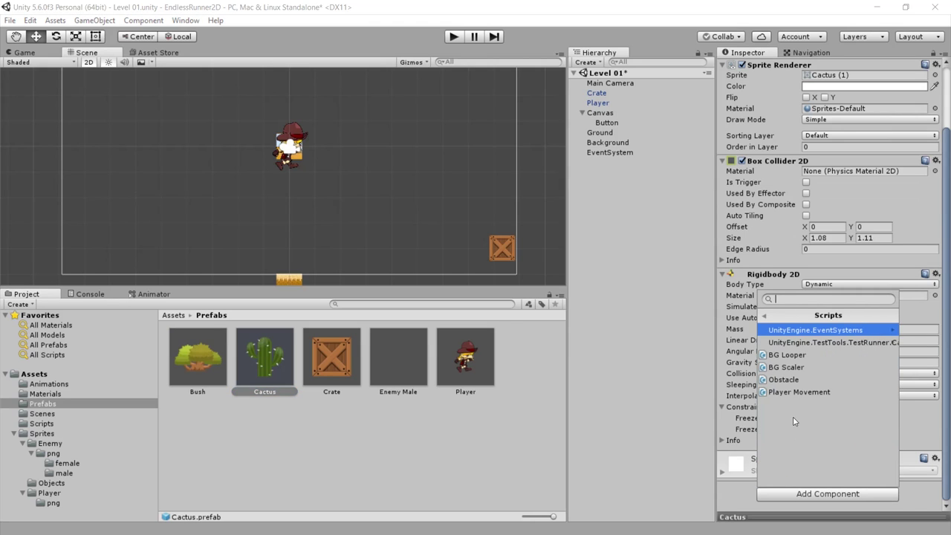
left_click(794, 386)
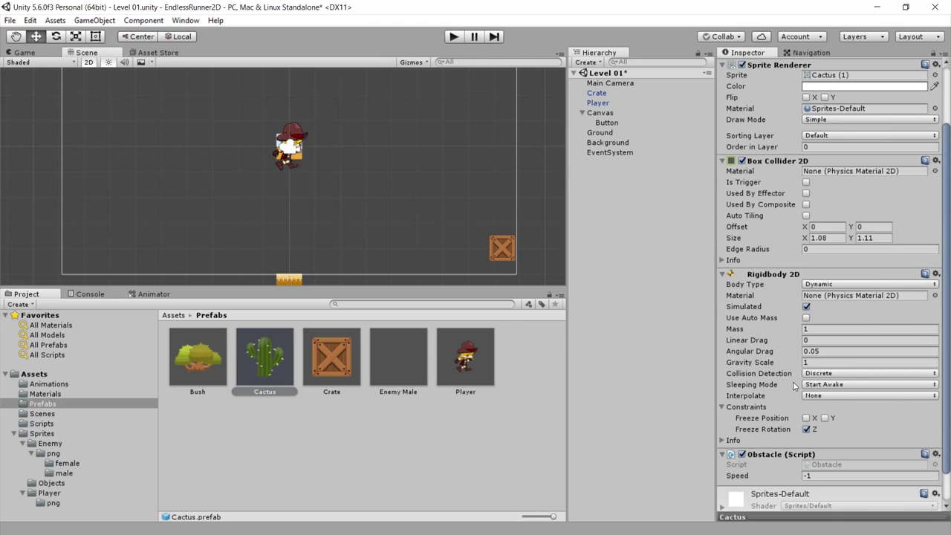
Open the component list for the Enemy Male prefab, then reselect Cactus.
left_click(396, 364)
scroll(807, 473, "down", 5)
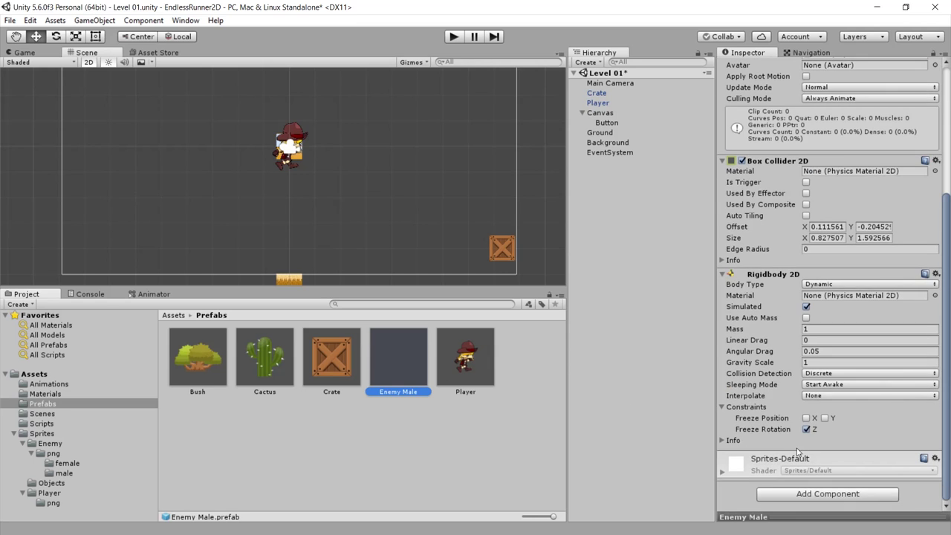
left_click(814, 493)
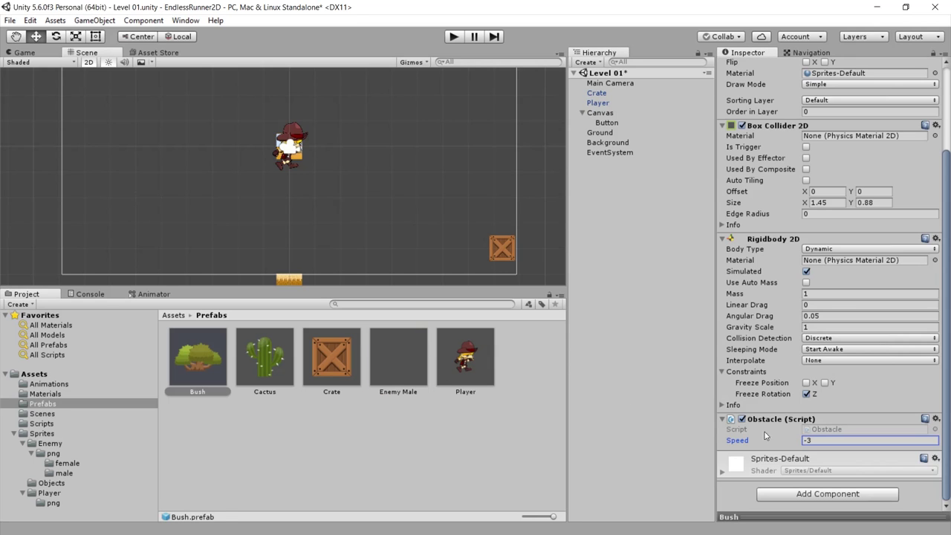
left_click(290, 364)
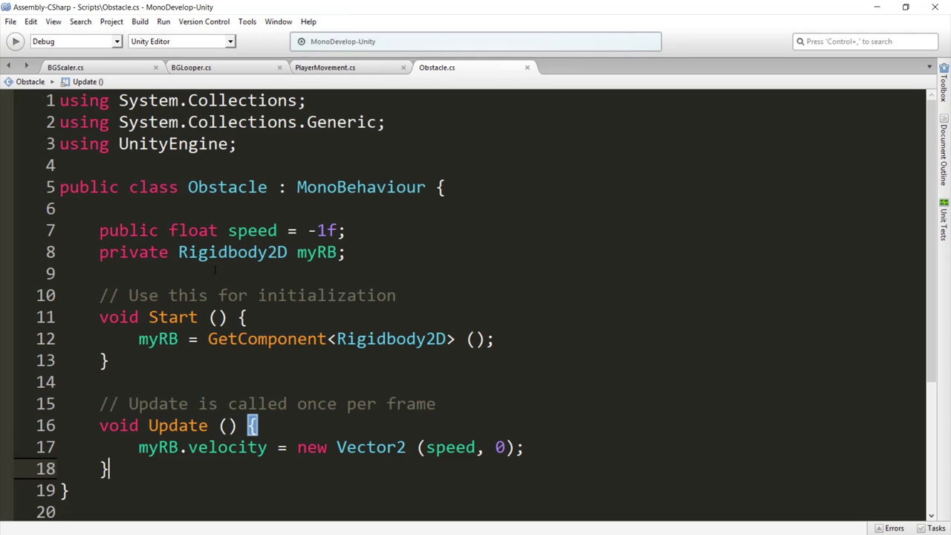
Change the script's default speed from -1f to -3f and save Obstacle.cs.
left_click(318, 230)
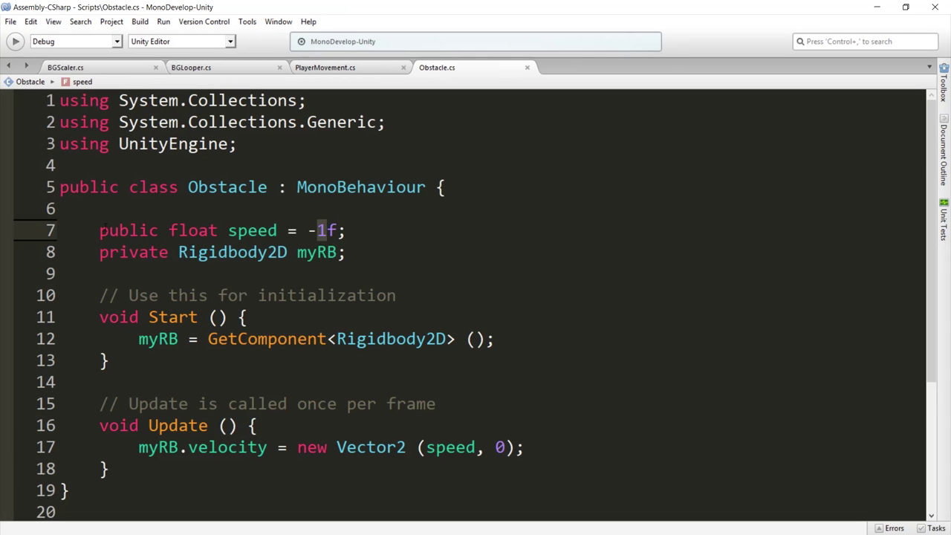
left_click_drag(104, 231, 345, 230)
left_click(318, 231)
type("3")
key("ctrl+s")
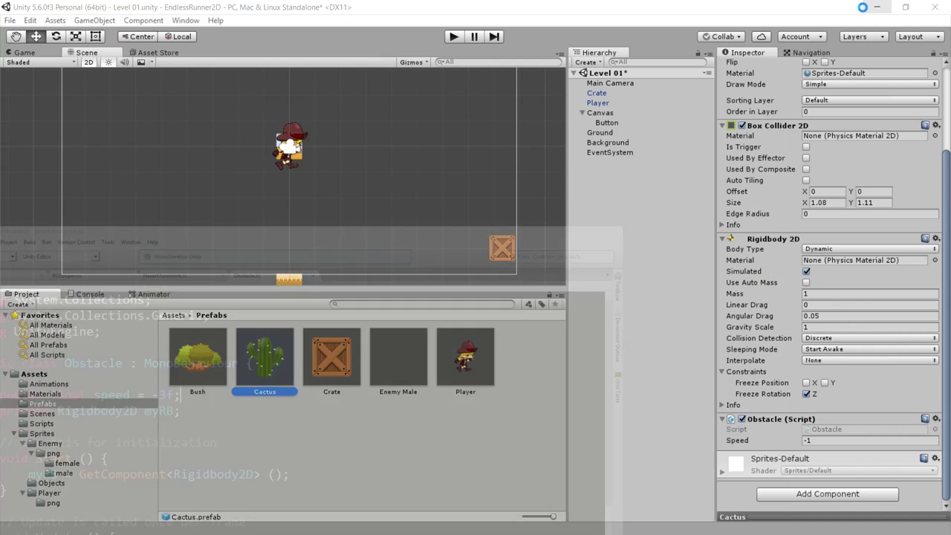
left_click(464, 232)
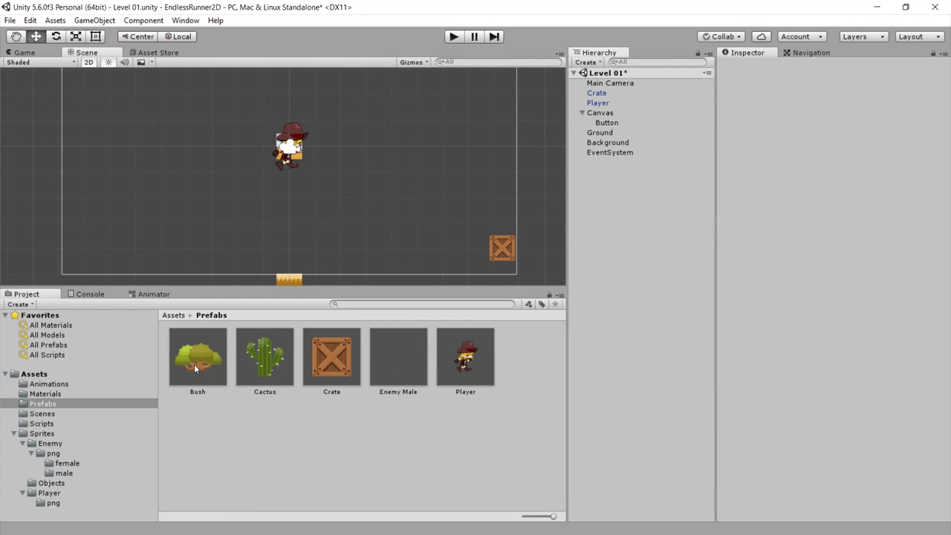
Place Bush, Cactus and Enemy Male obstacles in the level and test-run them.
left_click_drag(193, 364, 150, 253)
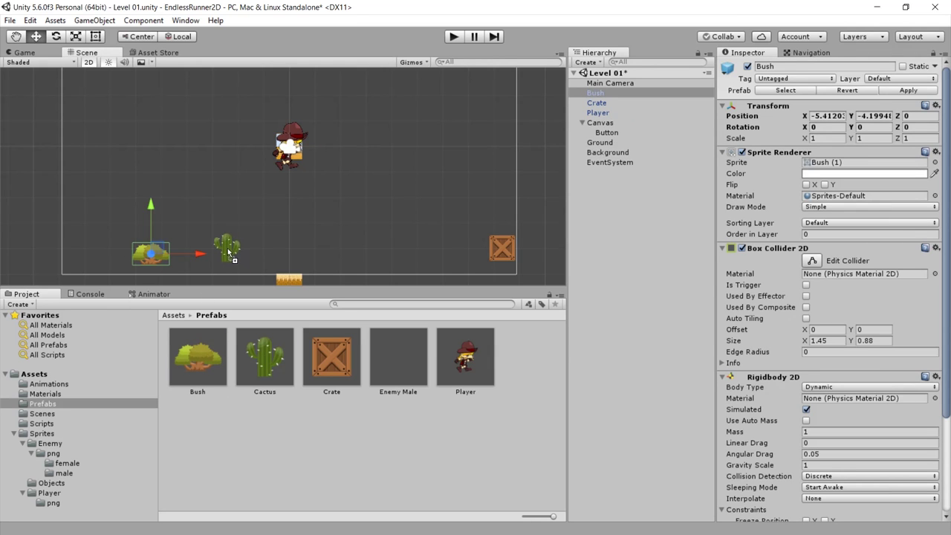
left_click_drag(256, 335, 227, 249)
left_click_drag(445, 243, 445, 244)
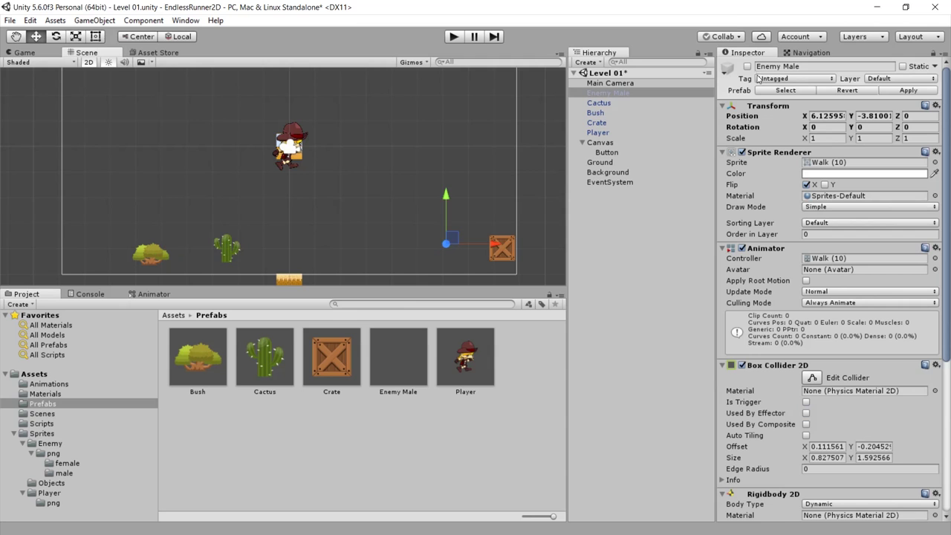
left_click(453, 36)
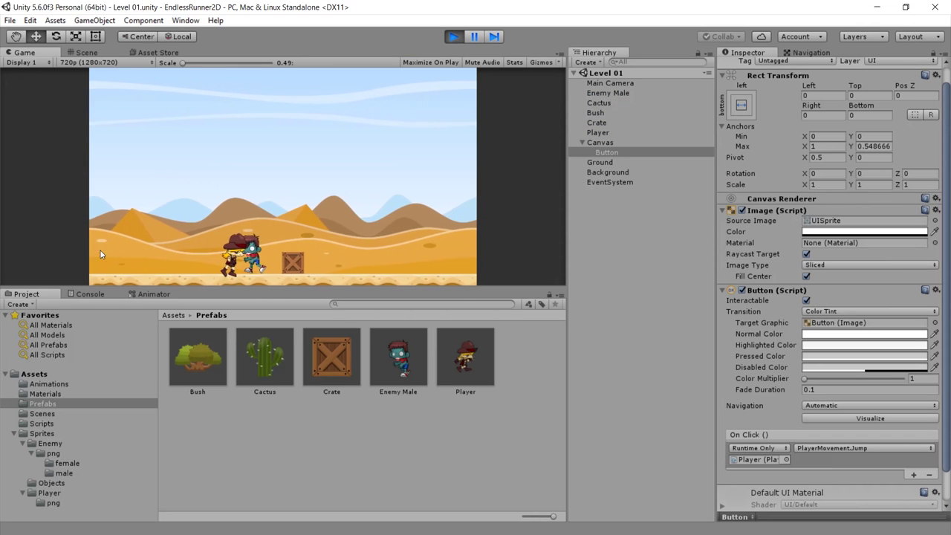
key("ctrl+p")
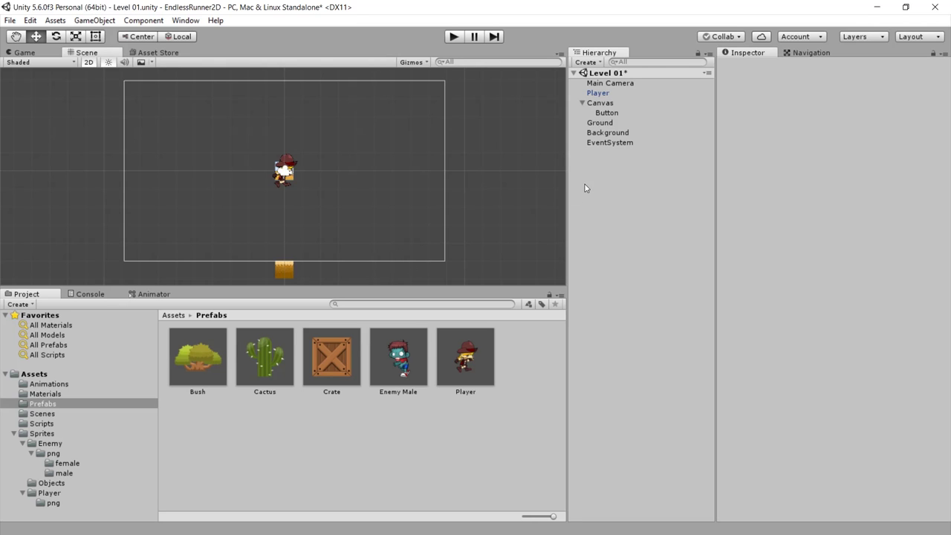
Create an empty GameObject named 'Obstacle Spawner'.
right_click(598, 165)
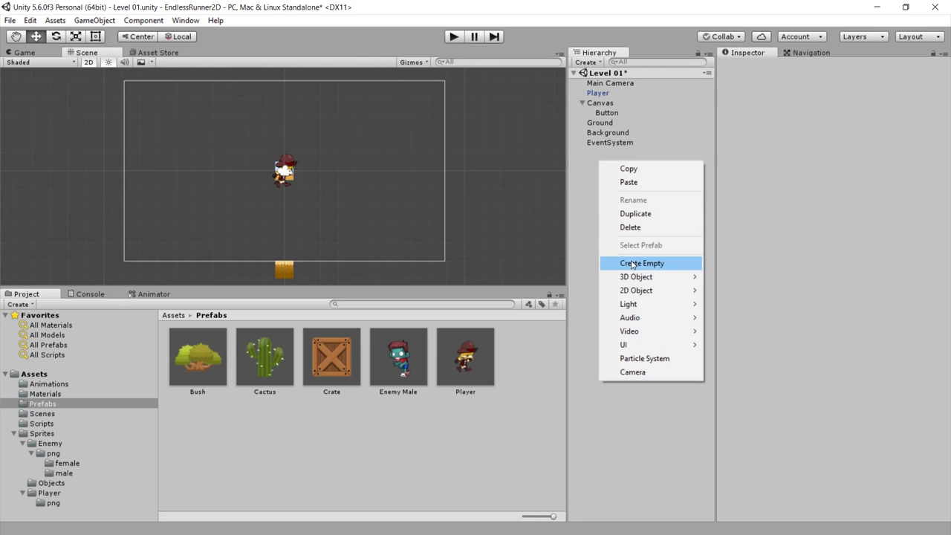
left_click(633, 263)
left_click(614, 153)
type("Obsta")
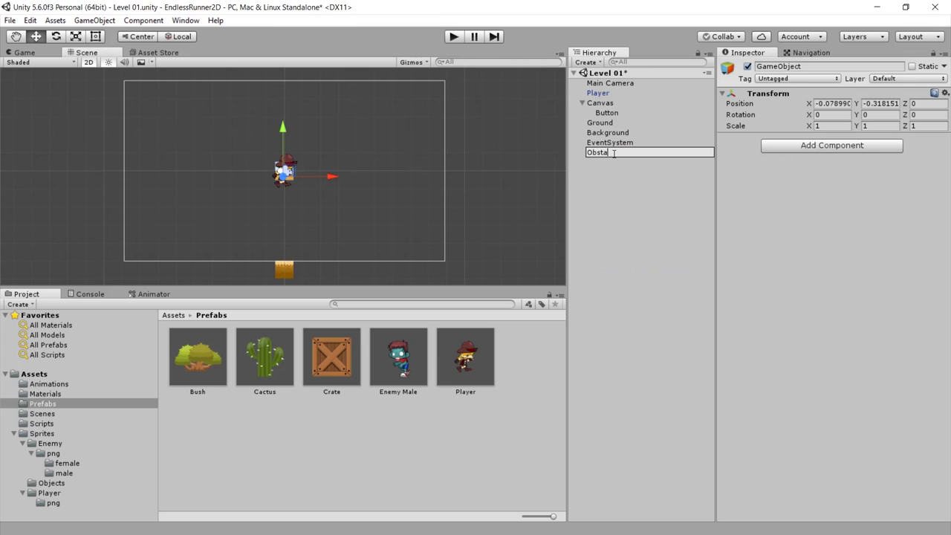
type("cle Spawner")
key("Return")
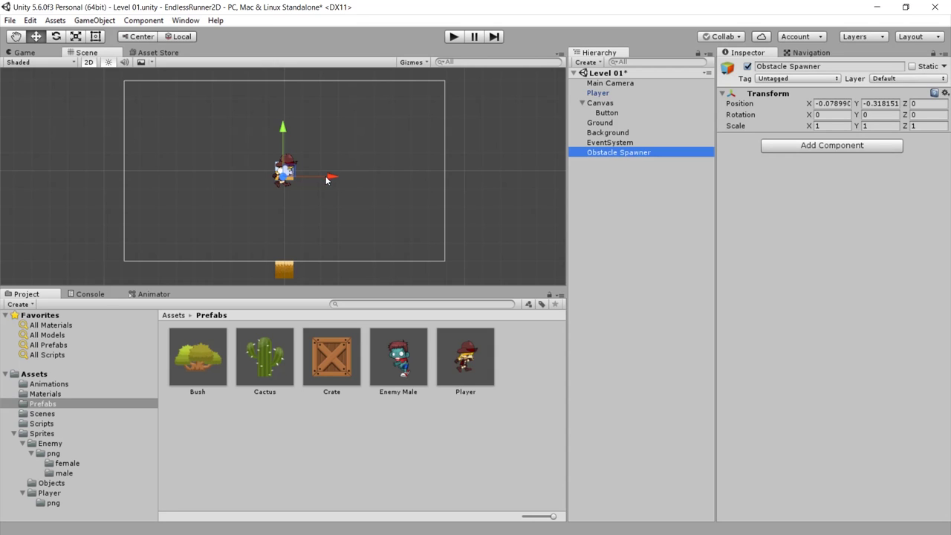
Place the spawner at X 8.33, Y -4.18 and give it a teal label icon.
left_click_drag(330, 179, 484, 175)
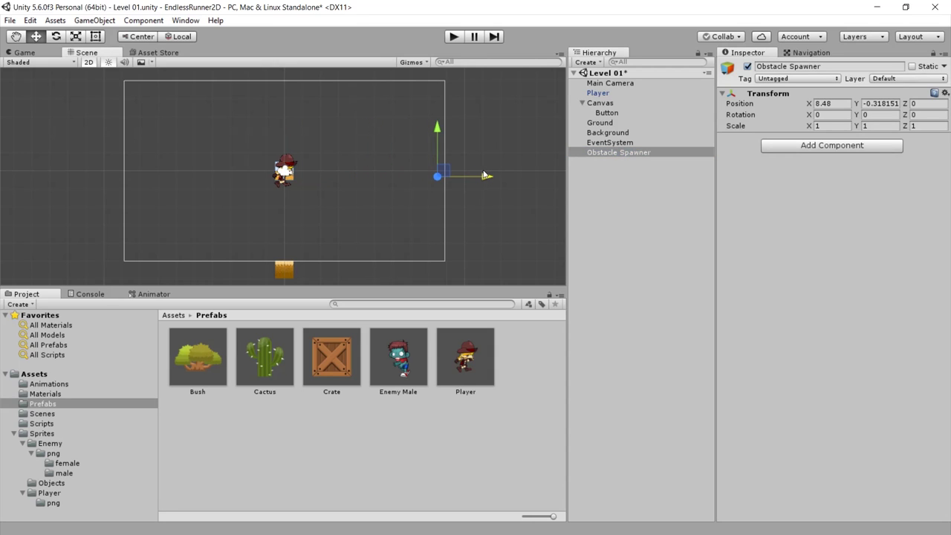
left_click_drag(438, 130, 438, 200)
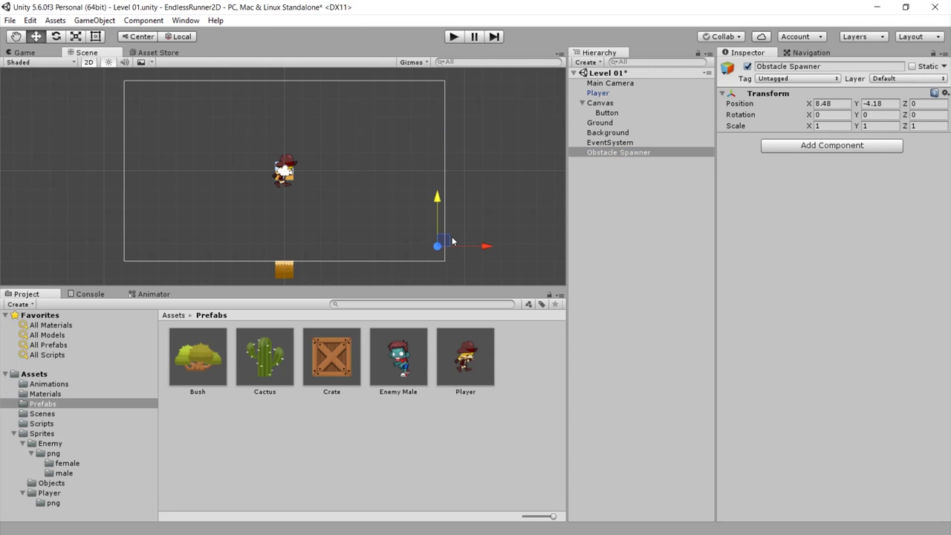
left_click(727, 71)
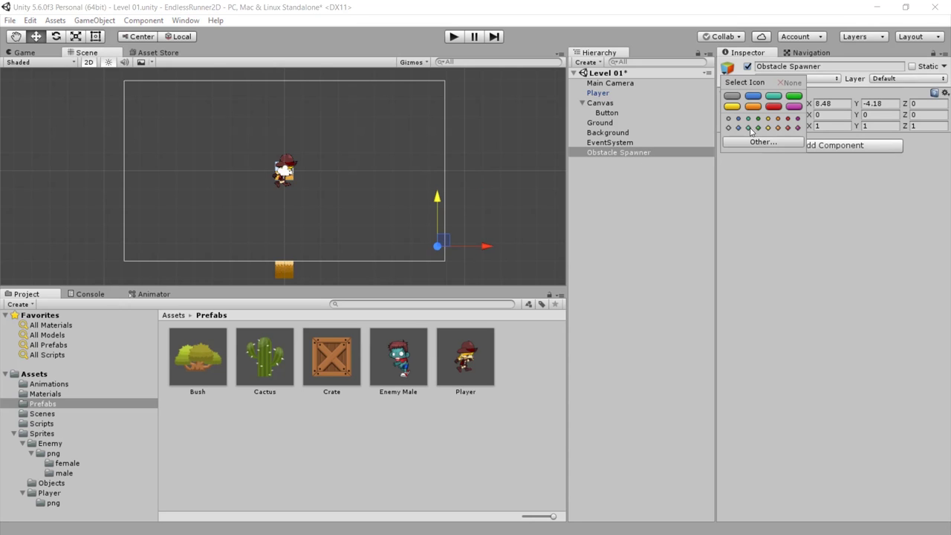
left_click(774, 96)
scroll(474, 254, "up", 2)
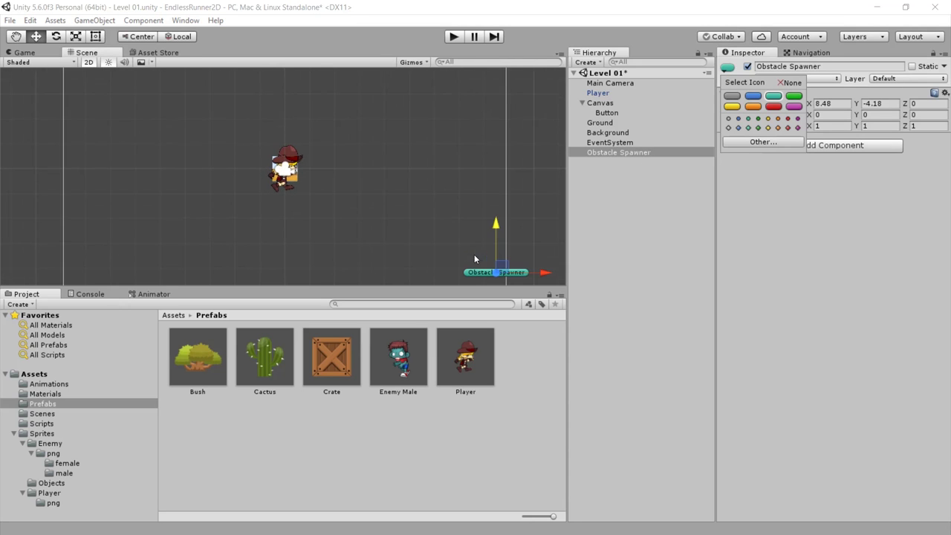
key("q")
key("w")
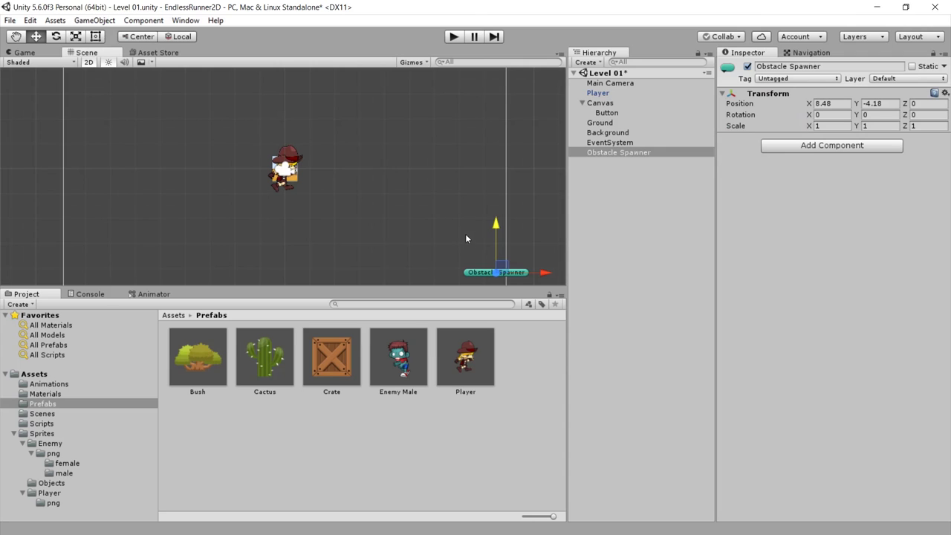
middle_click_drag(466, 238, 447, 211)
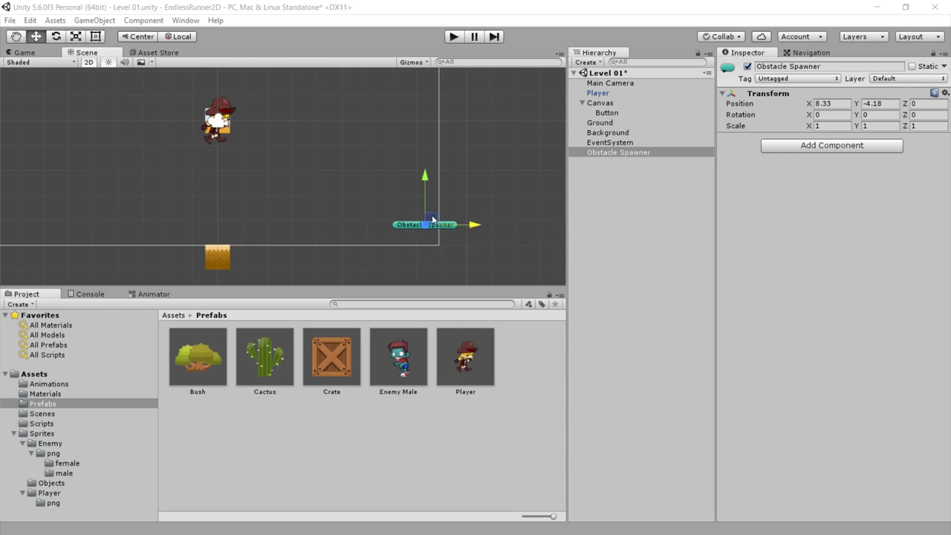
scroll(416, 212, "down", 2)
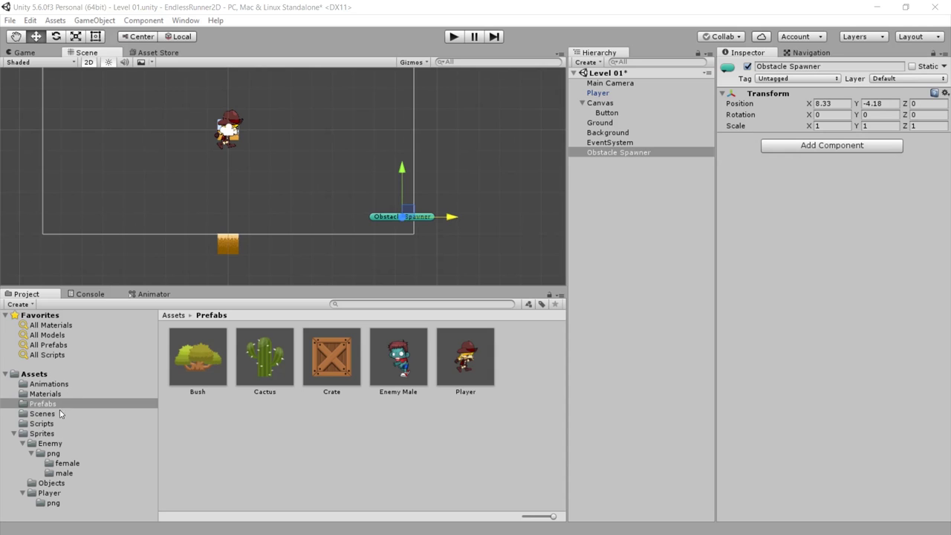
Create a new C# script in Assets/Scripts and name it ObstacleSpawner.
left_click(45, 423)
right_click(471, 387)
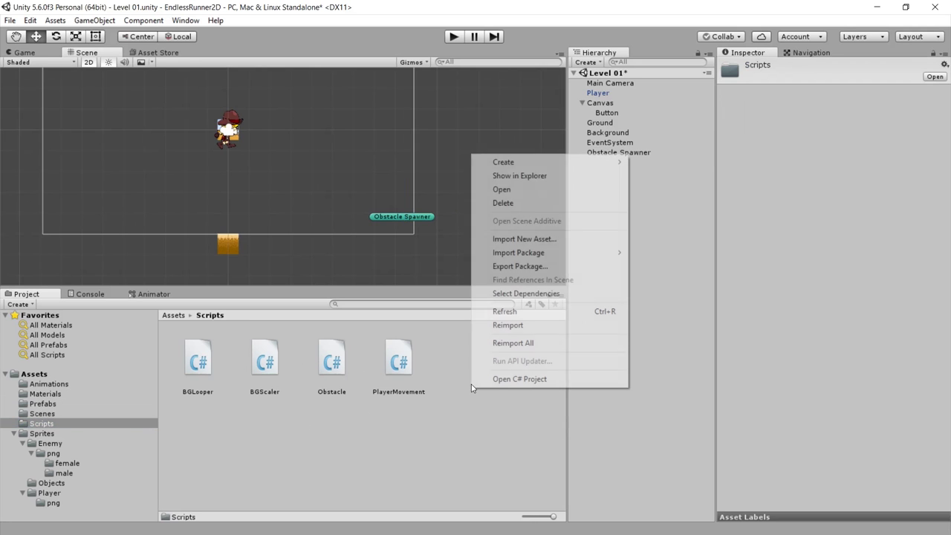
mouse_move(534, 170)
left_click(660, 180)
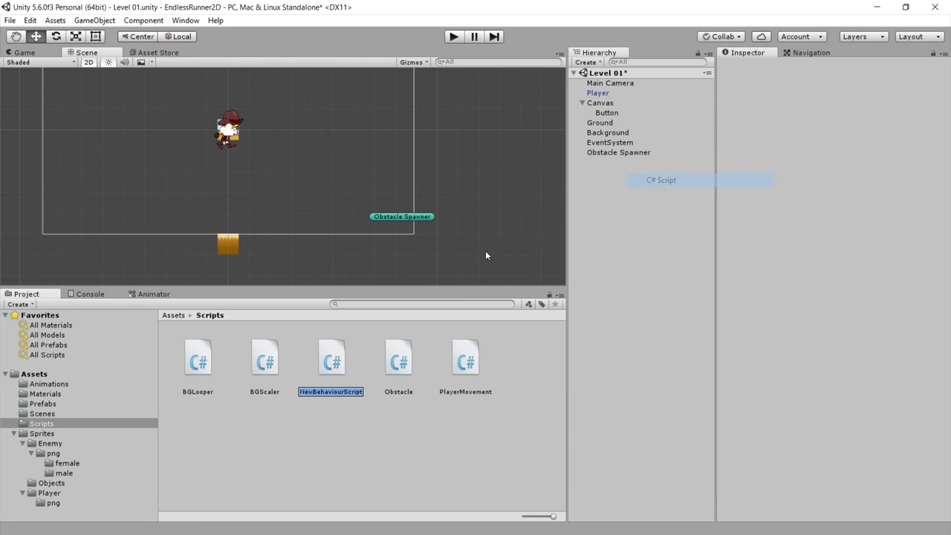
type("Ob")
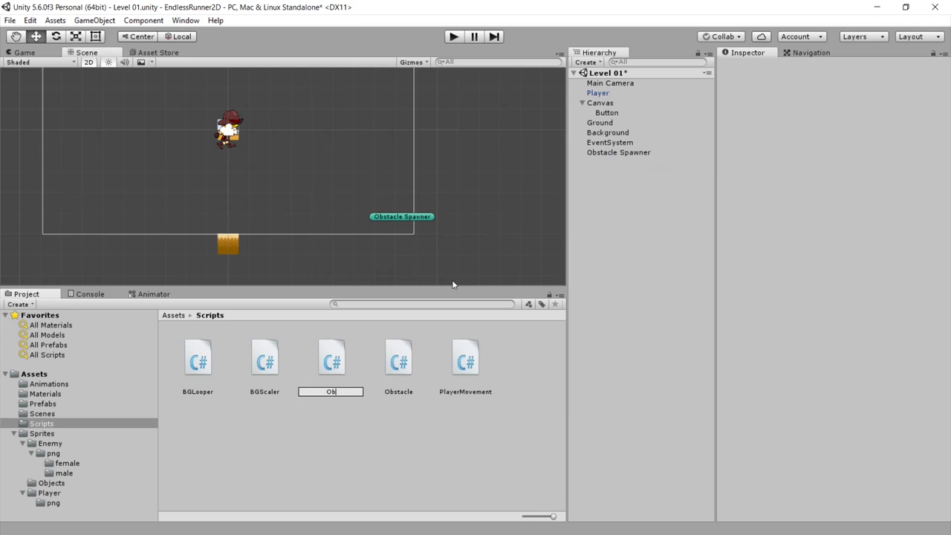
type("stacleSpawner")
Open ObstacleSpawner.cs, declare a public GameObject[] obstacles field, and save.
key("Return")
left_click(110, 207)
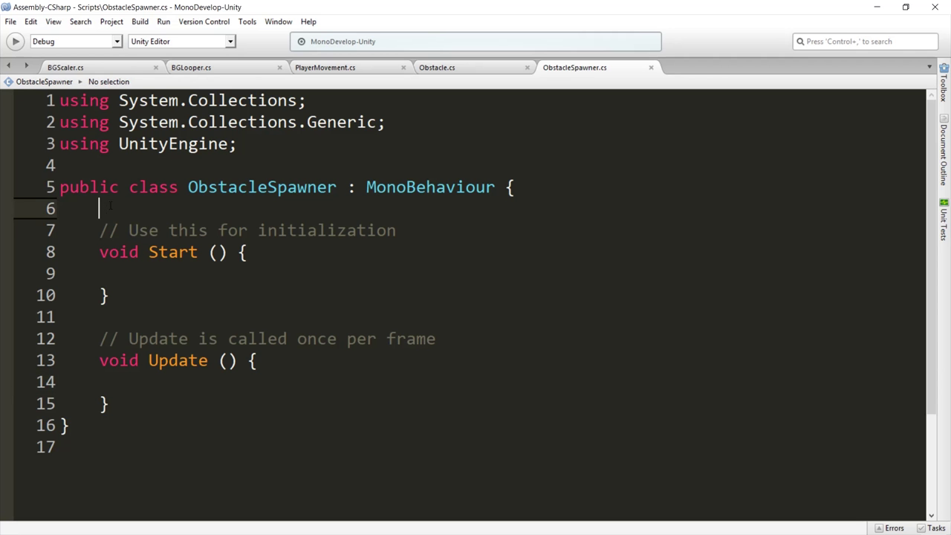
key("Return")
key("Up")
key("Return")
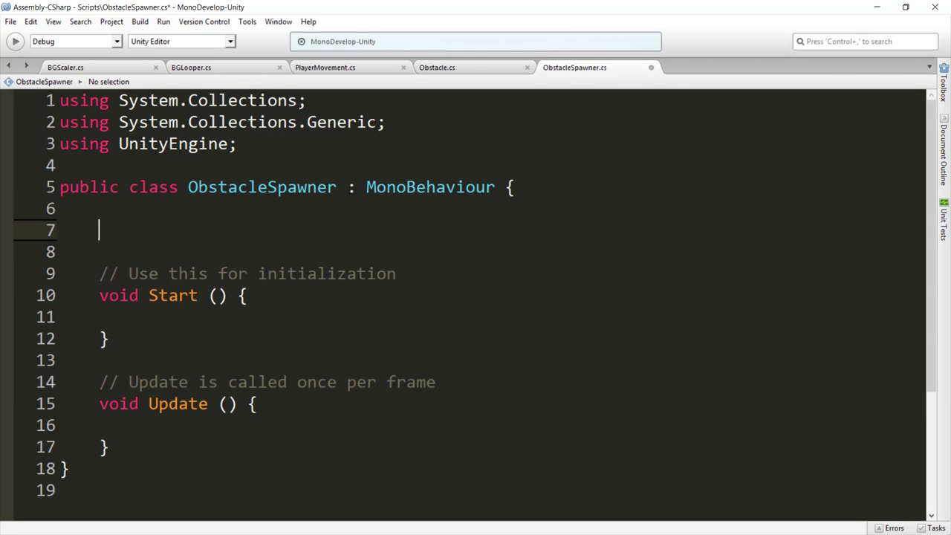
type("public")
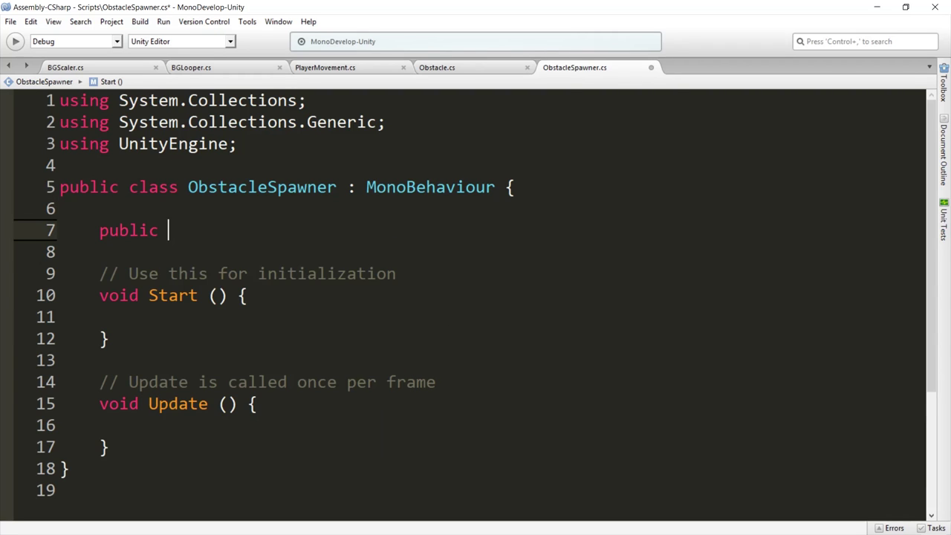
type(" Gamb")
key("BackSpace")
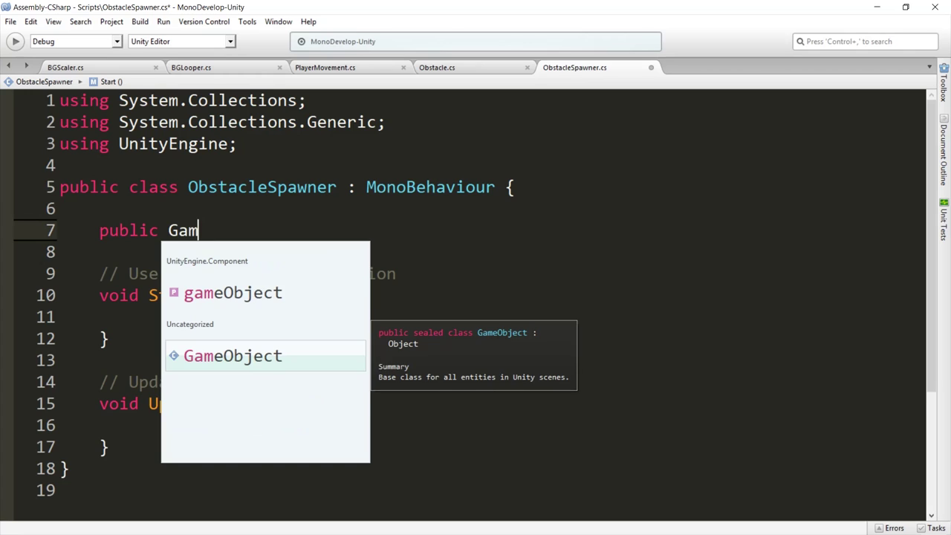
type("e")
key("Return")
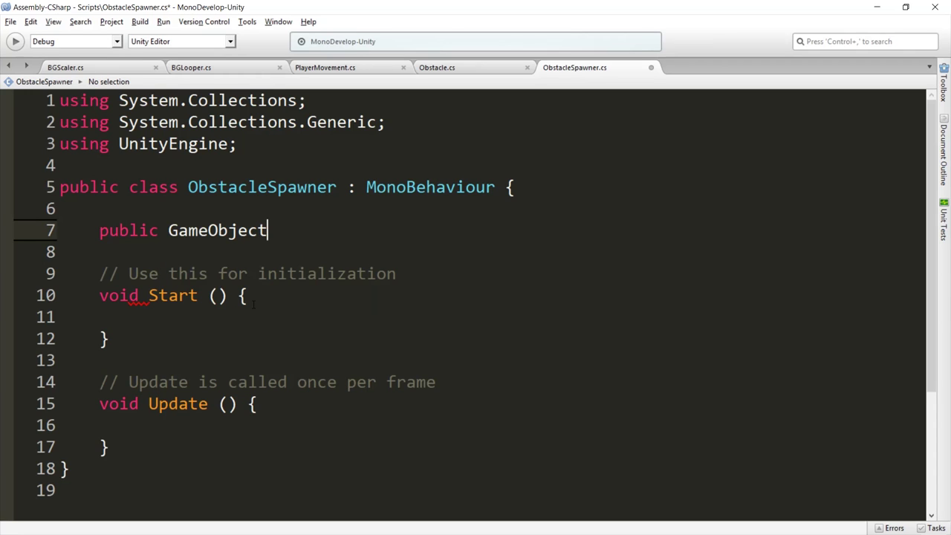
type("[]")
type(" obstacles")
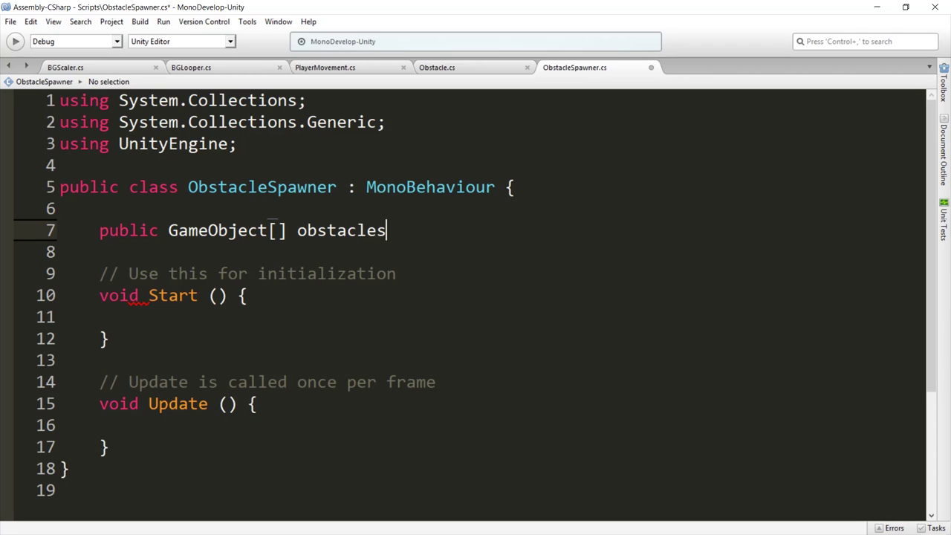
type(";")
key("ctrl+s")
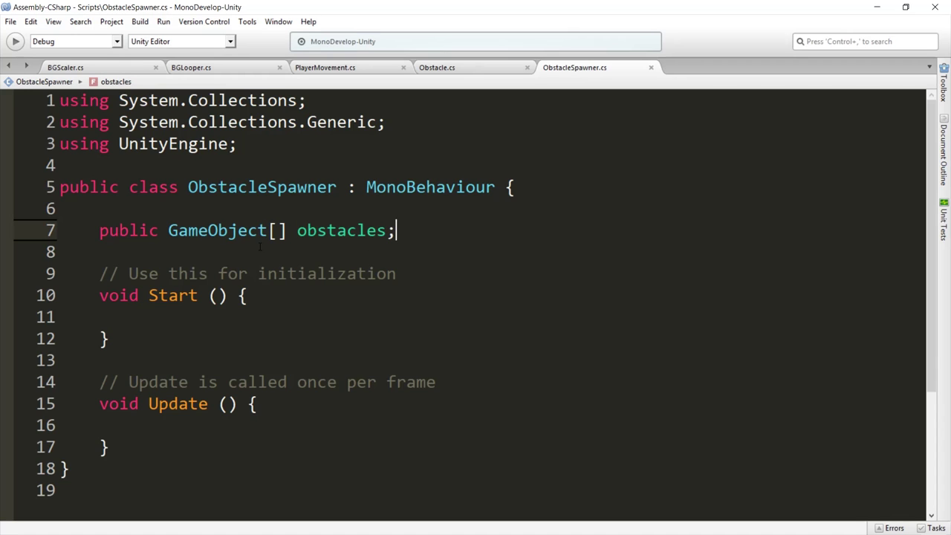
Add a public List<GameObject> obstaclesToSpawn field initialised with new List<GameObject>().
key("Return")
type("public ")
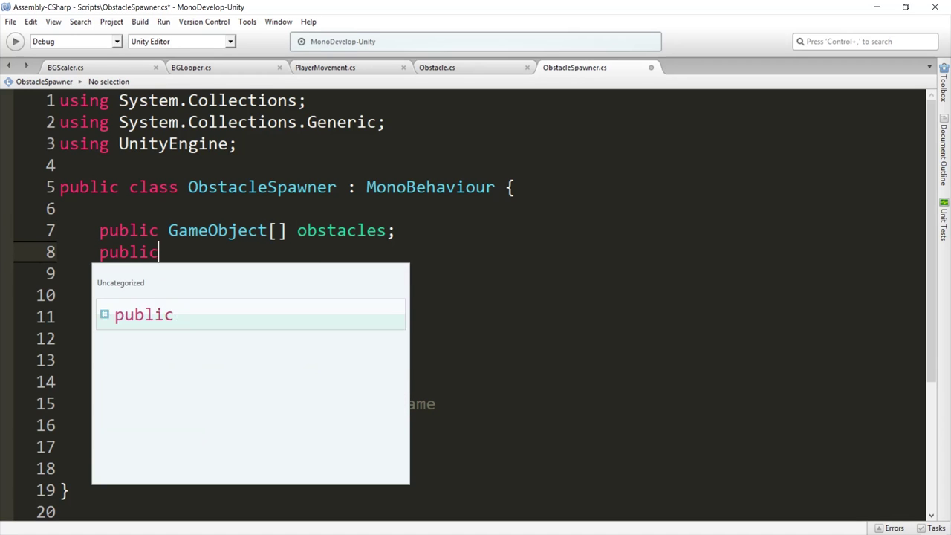
type("List<")
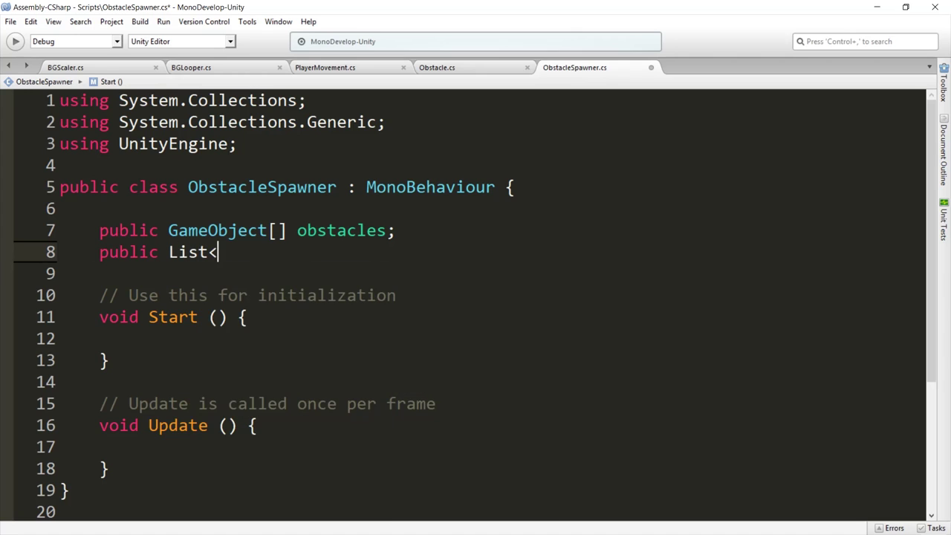
type("Game")
key("Tab")
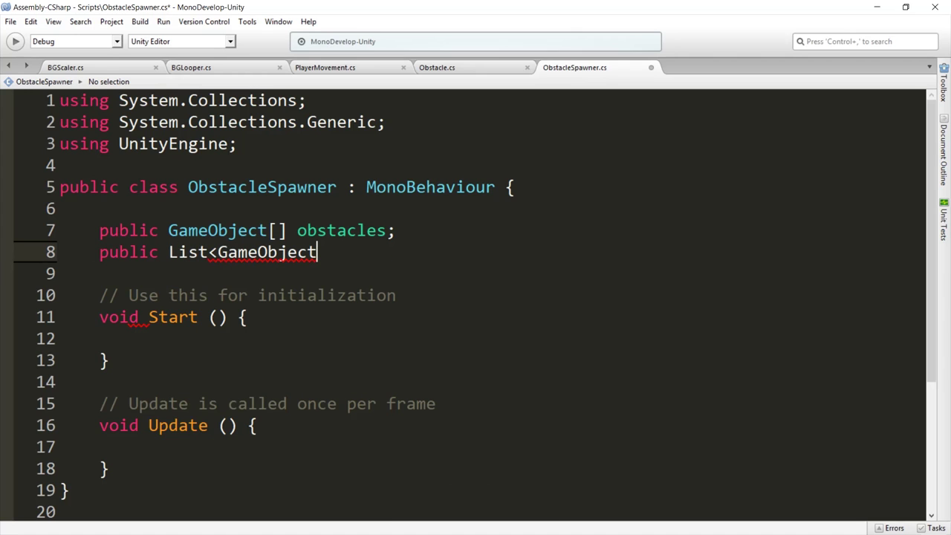
type("> ob")
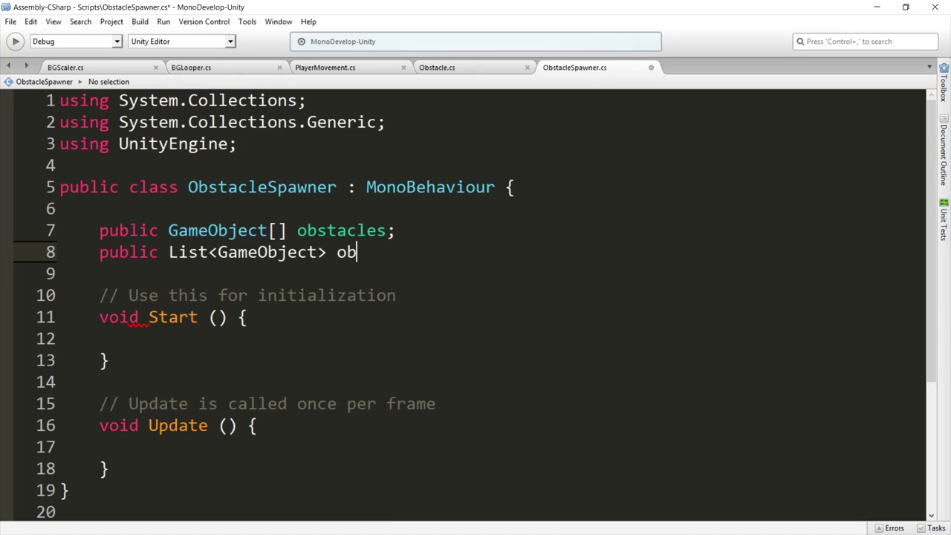
type("staclesTo")
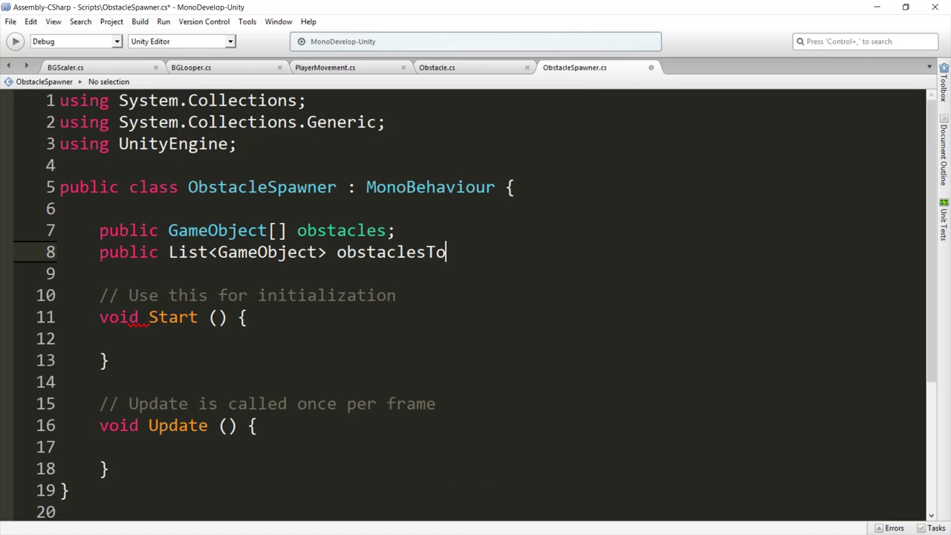
type("Spawn ")
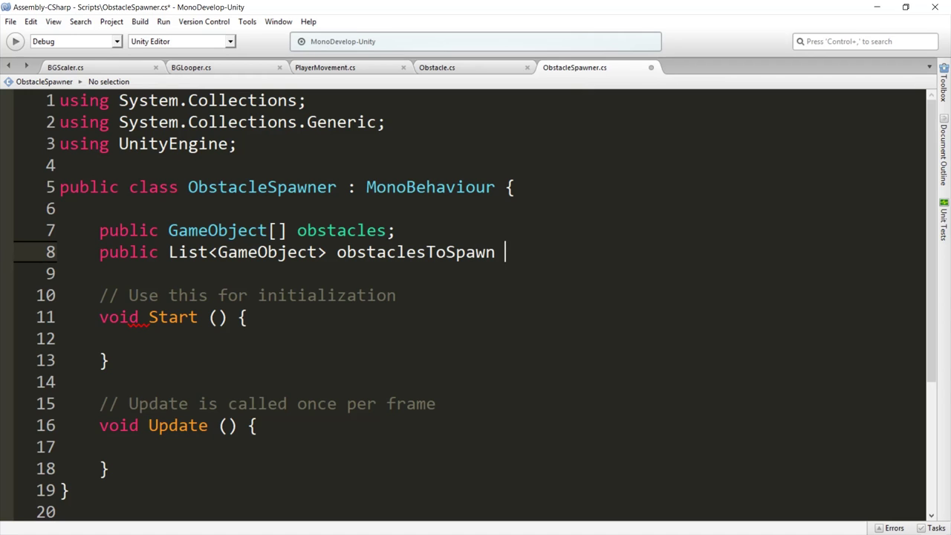
type("= new List<")
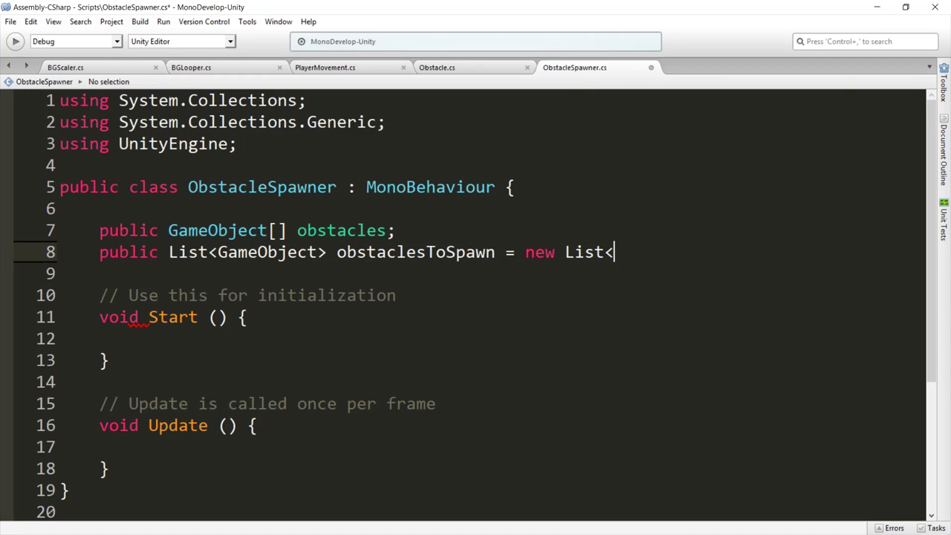
type("G")
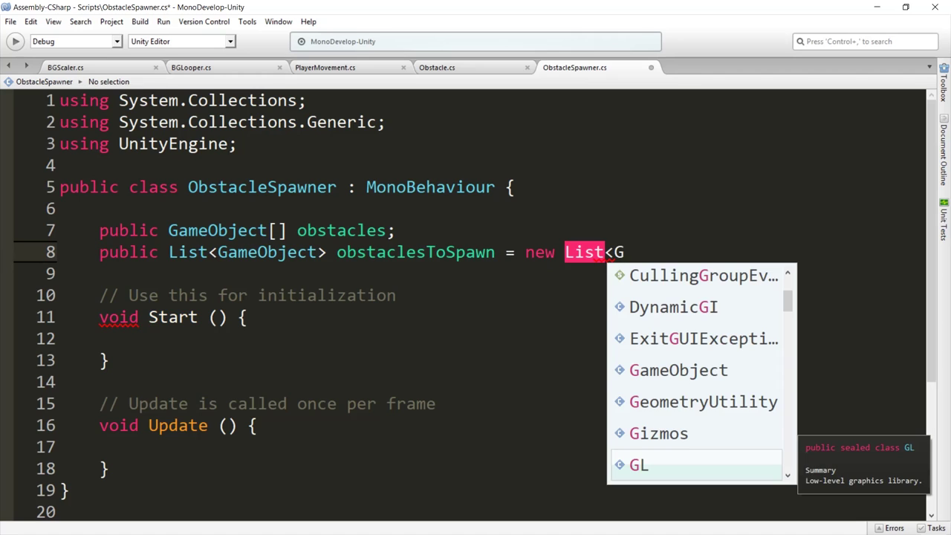
type("ameObjec")
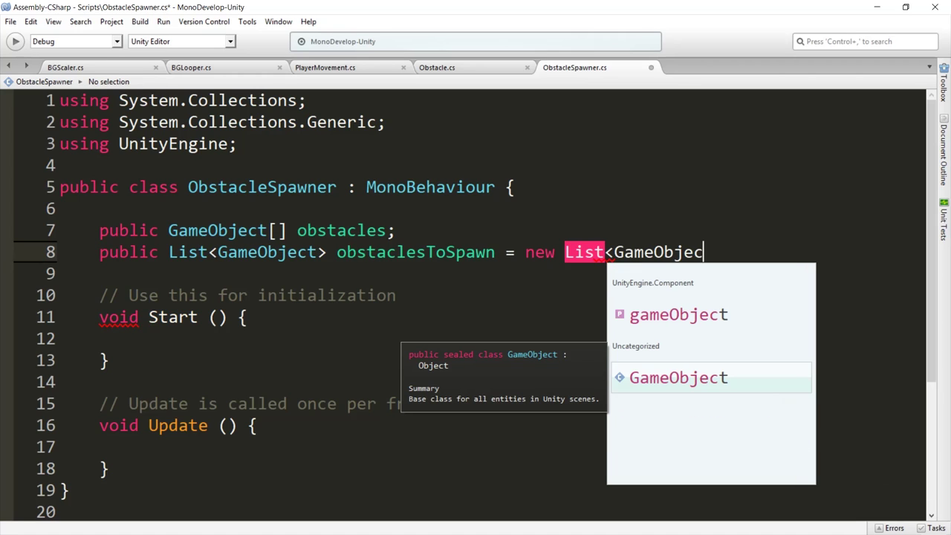
type("t> ();")
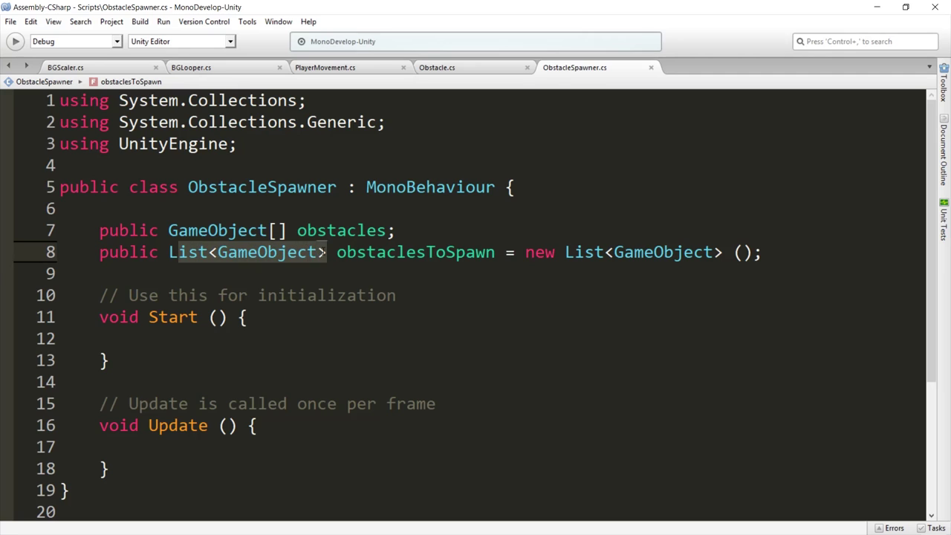
left_click(168, 253)
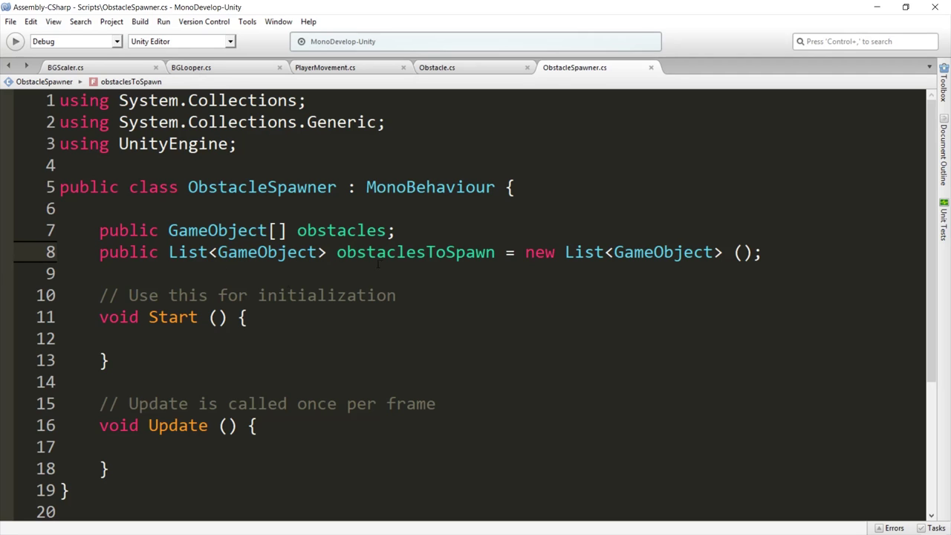
Replace the Update method with void InitObstacles() holding an initialise-obstacles comment, then save.
scroll(377, 264, "down", 1)
left_click(108, 420)
key("shift+Up")
key("shift+Up")
key("shift+Up")
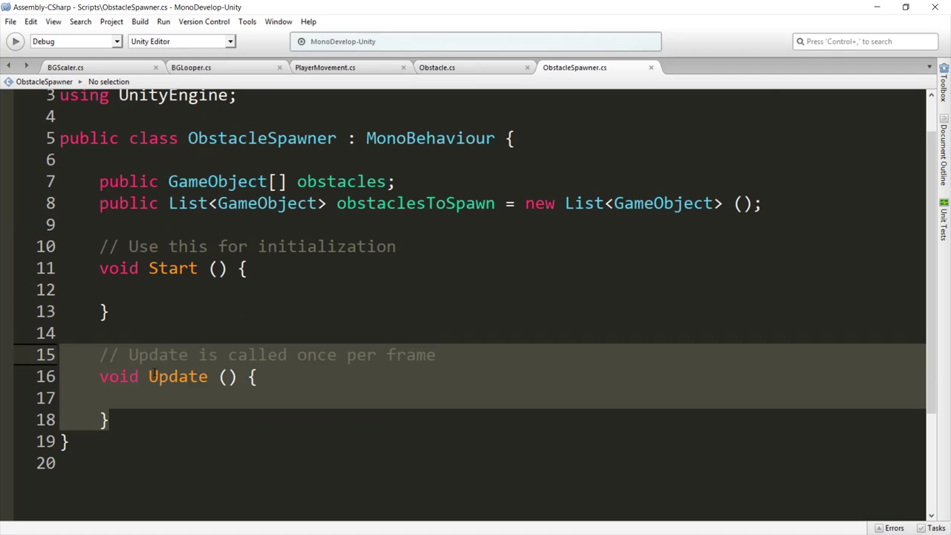
key("Delete")
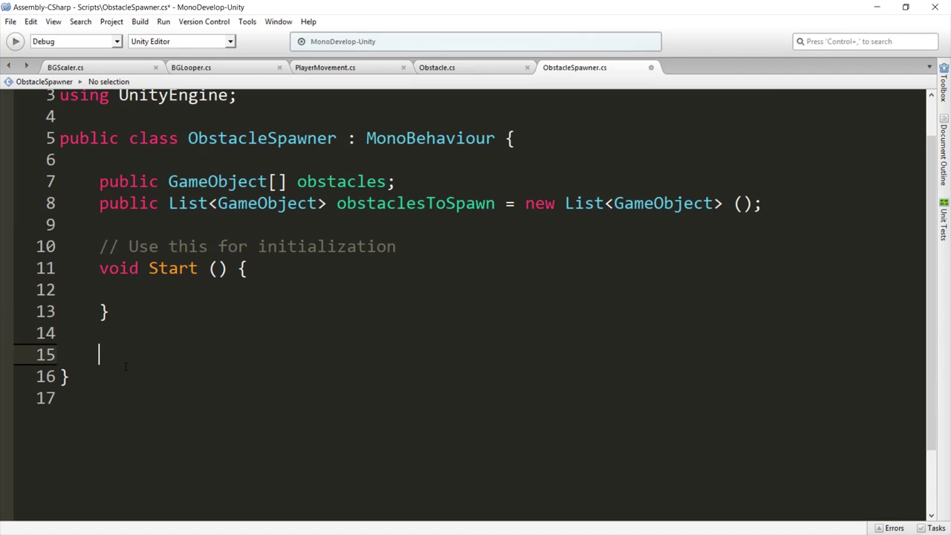
type("void Inti")
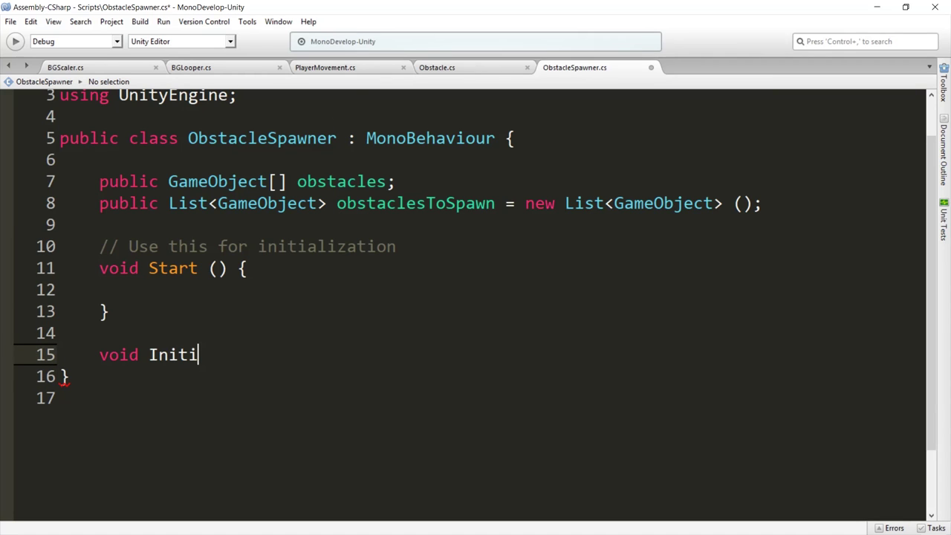
type("Obstacles")
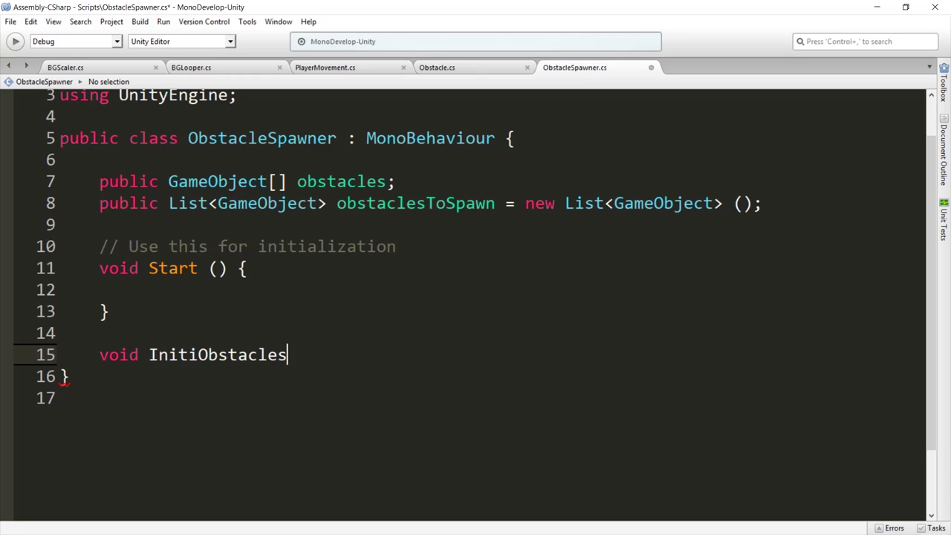
type("(")
type("ti")
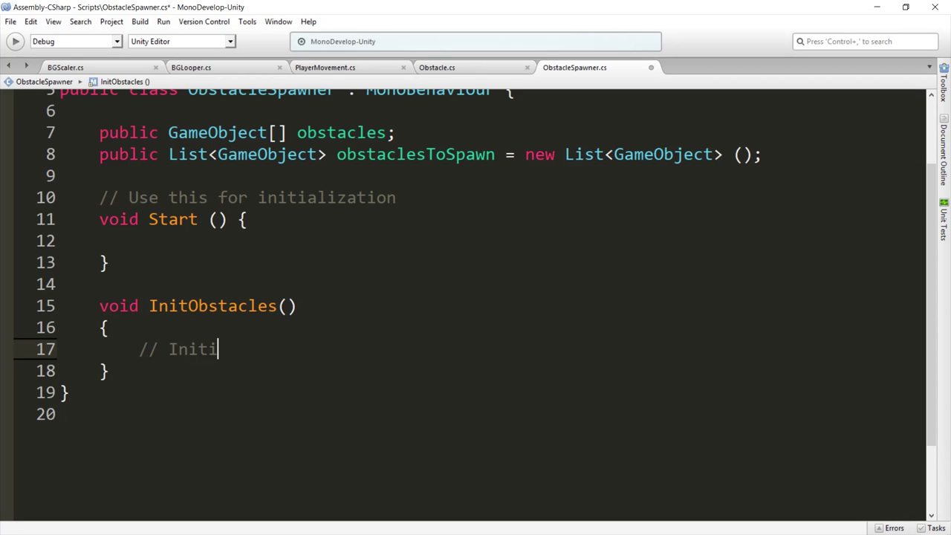
type("alisiere die ")
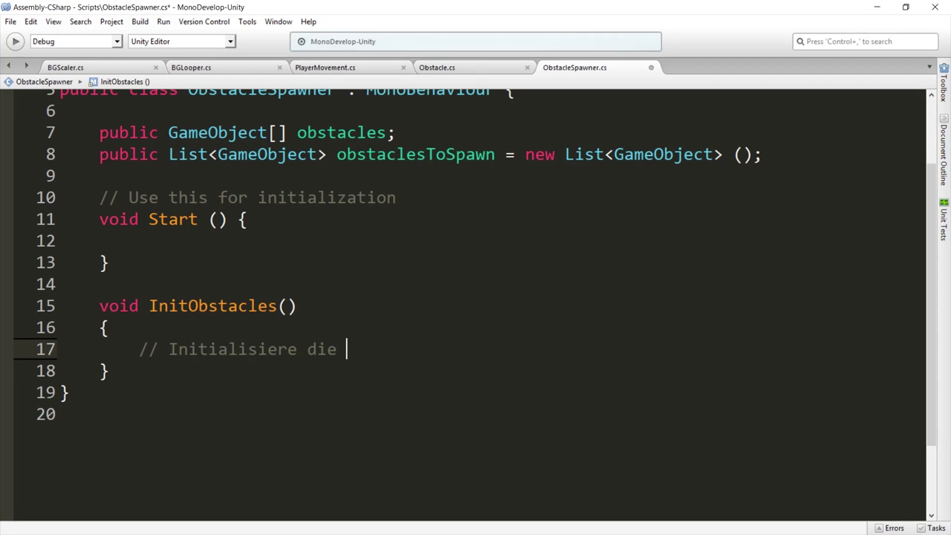
type("Hindernisse")
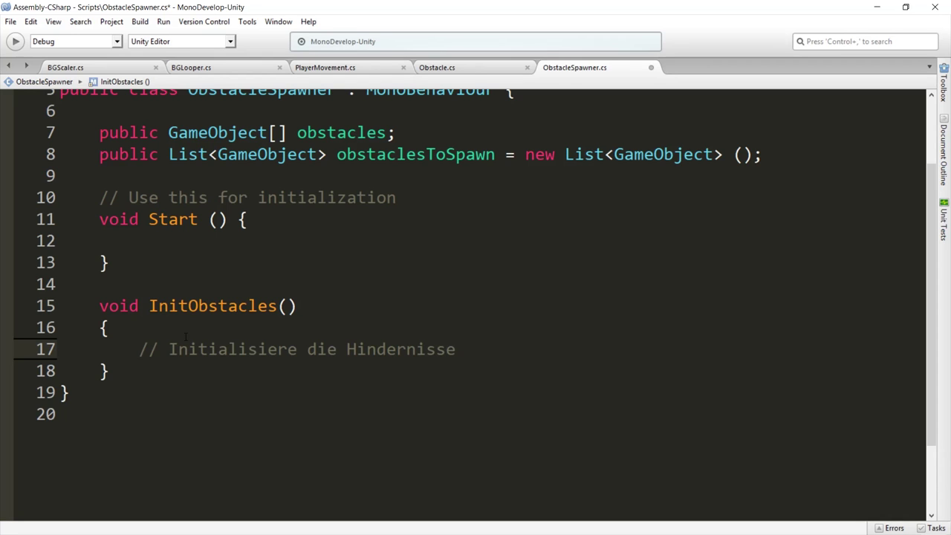
key("ctrl+s")
scroll(202, 307, "up", 1)
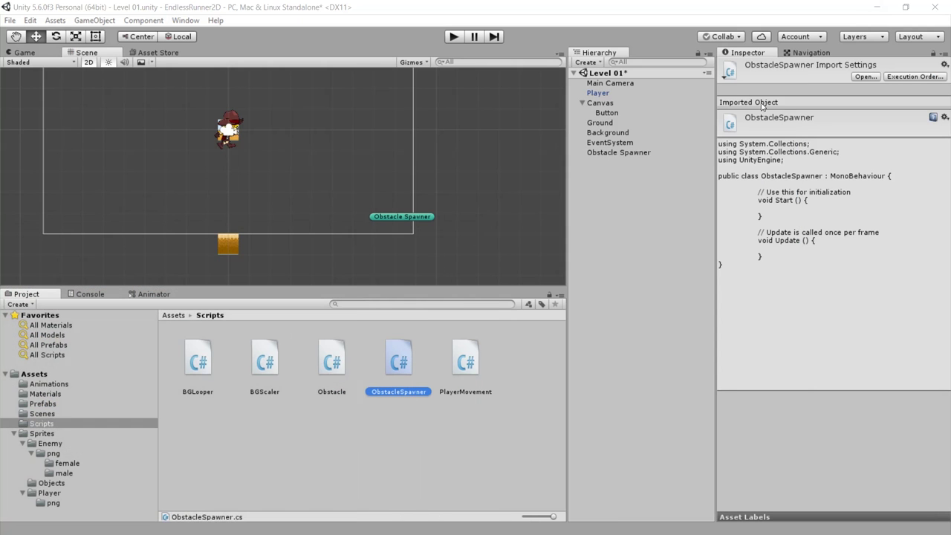
Add the Obstacle Spawner script component to Obstacle Spawner and expand its Obstacles and Obstacles To Spawn lists.
left_click(876, 7)
left_click(651, 206)
left_click(641, 152)
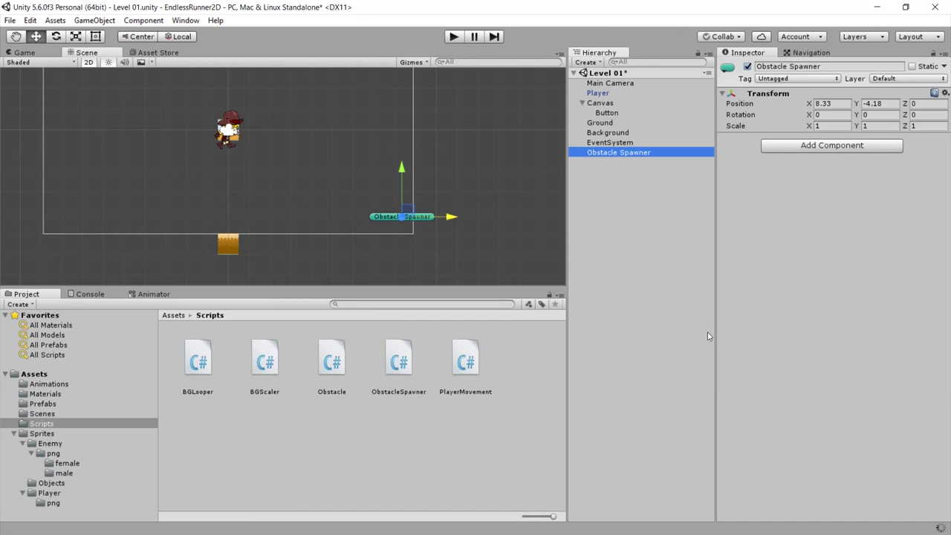
left_click(829, 147)
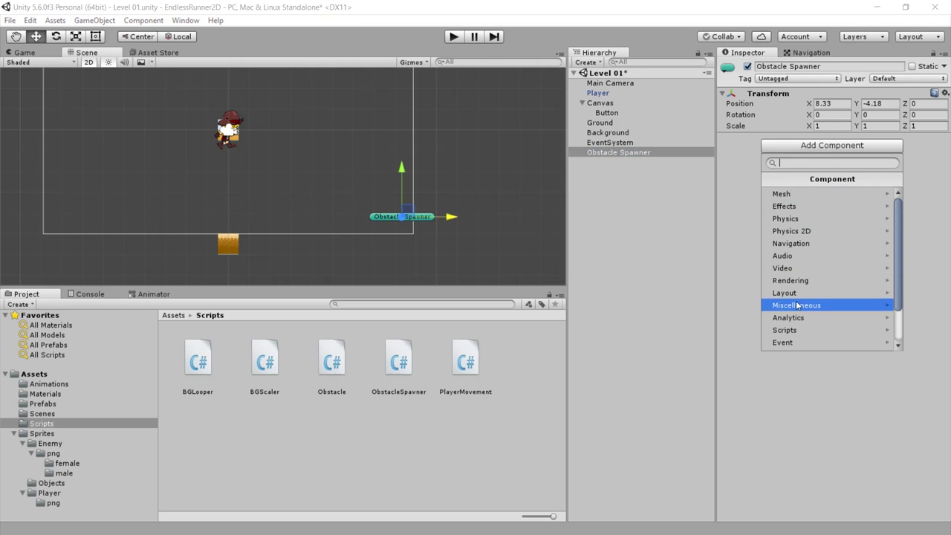
left_click(792, 330)
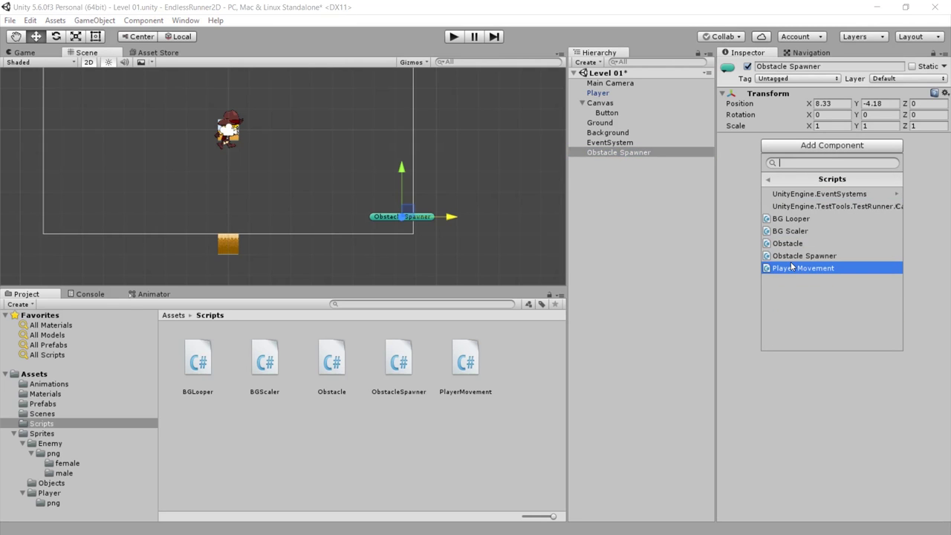
left_click(796, 255)
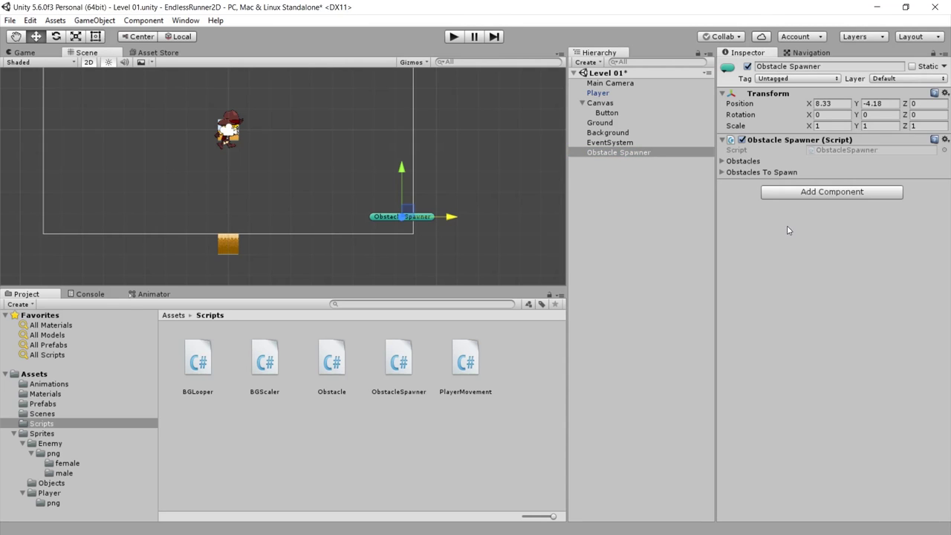
left_click(722, 162)
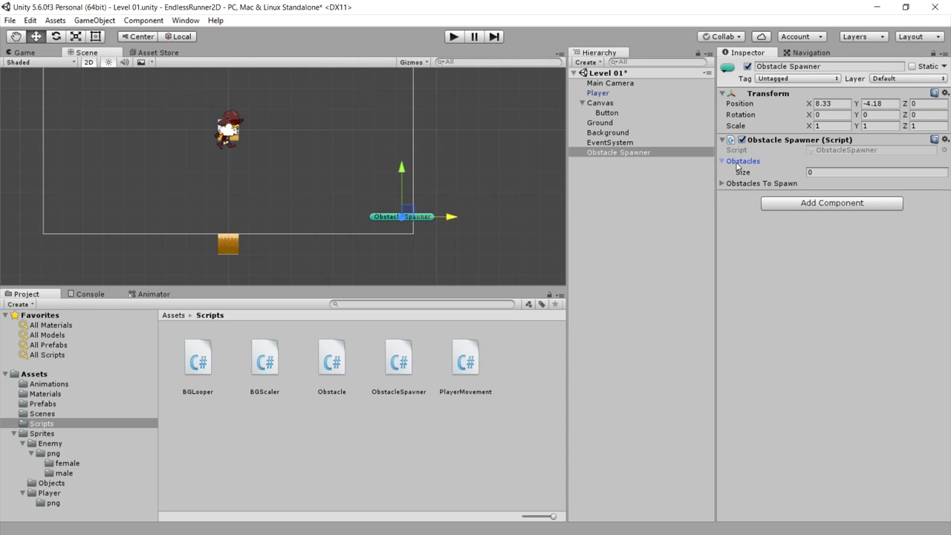
left_click(722, 184)
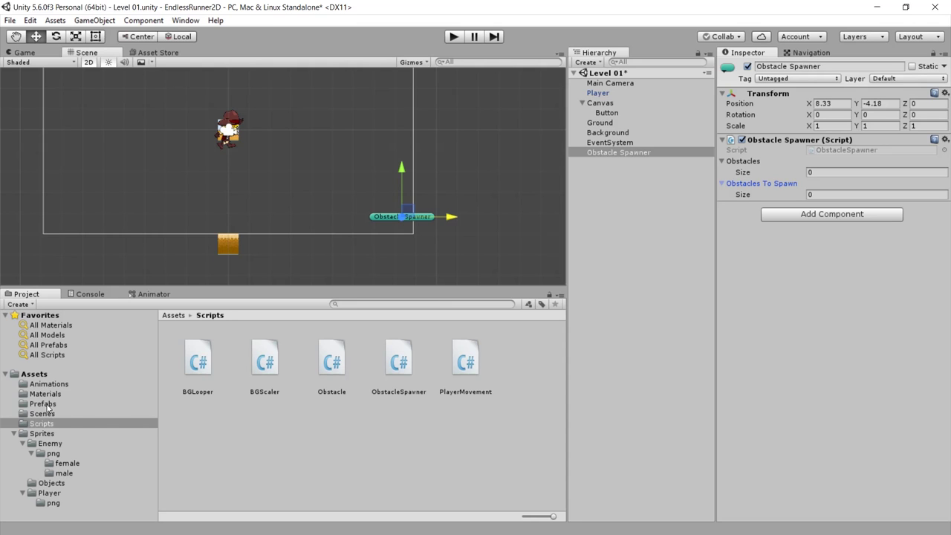
Open the Prefabs folder and look over the Bush, Cactus, Crate and Enemy Male prefabs.
left_click(44, 405)
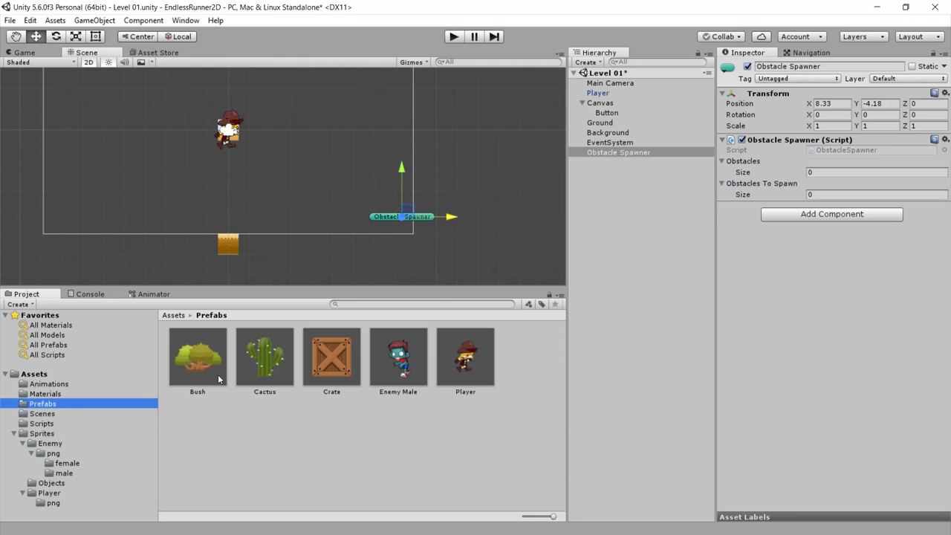
left_click(201, 364)
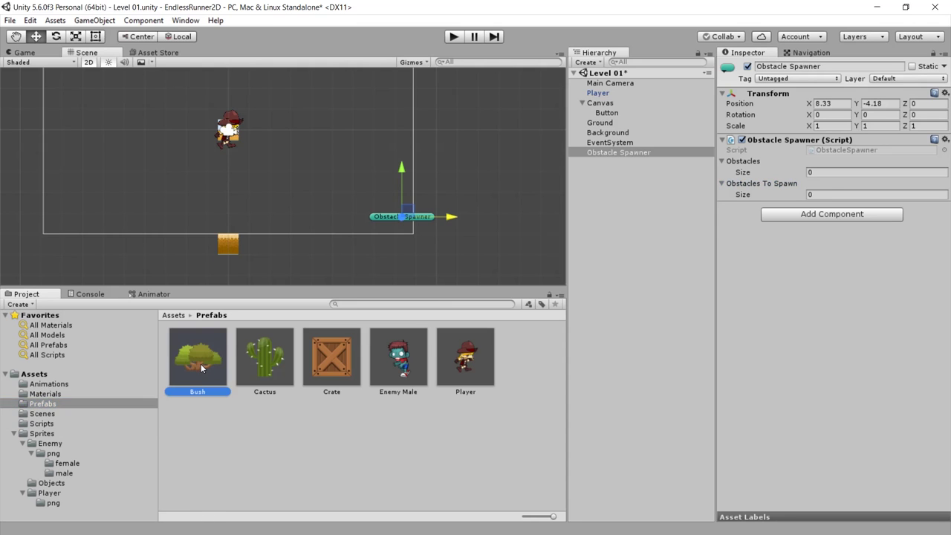
left_click(264, 361)
left_click(323, 365)
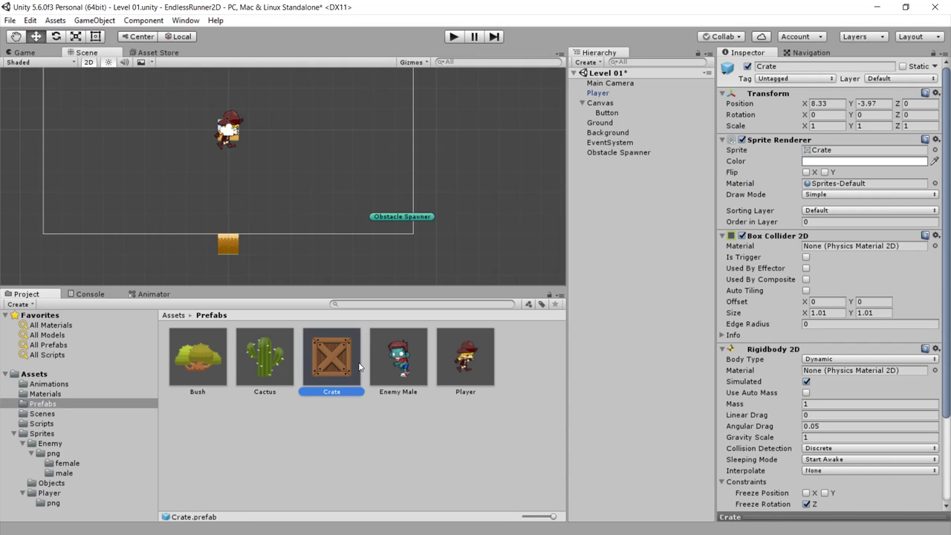
left_click(410, 363)
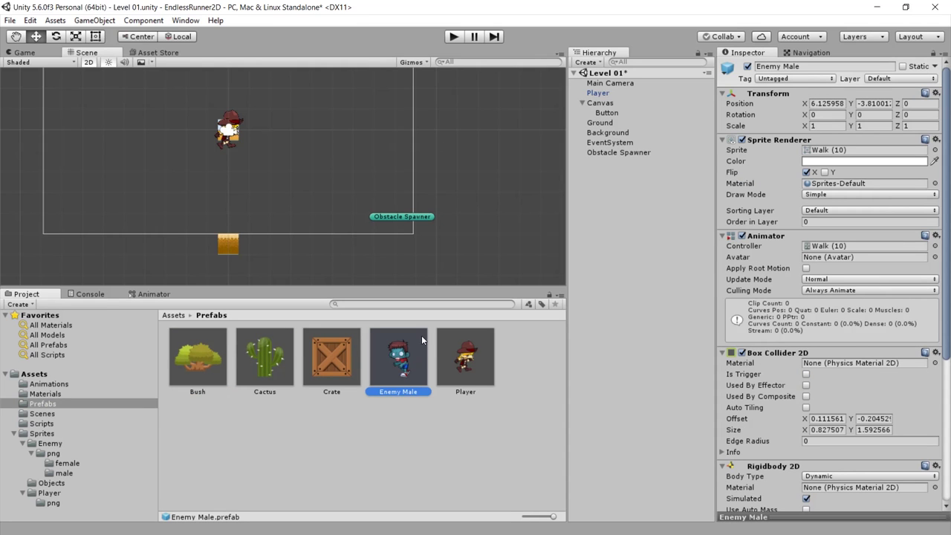
left_click(652, 153)
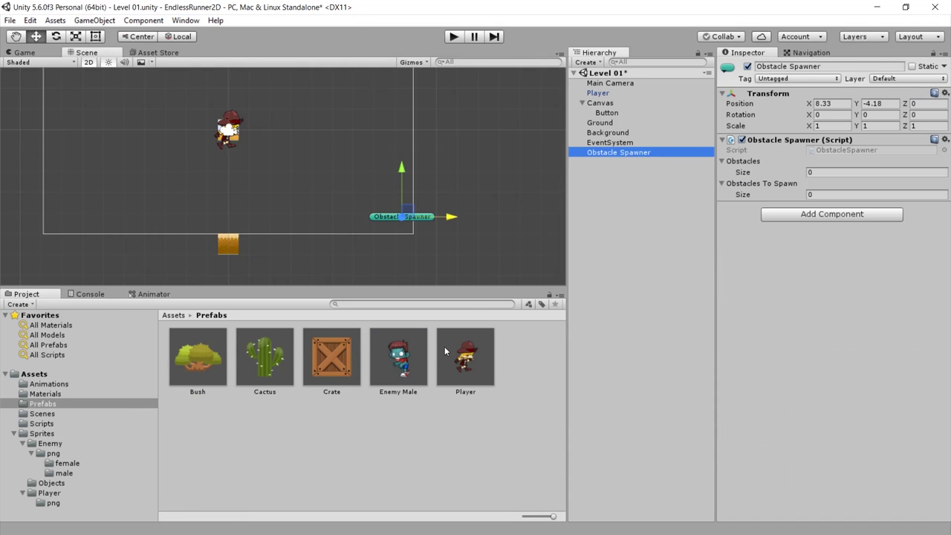
Set Obstacles size to 4, assign Bush, Cactus, Crate and Enemy Male to Elements 0–3, and save.
left_click(815, 171)
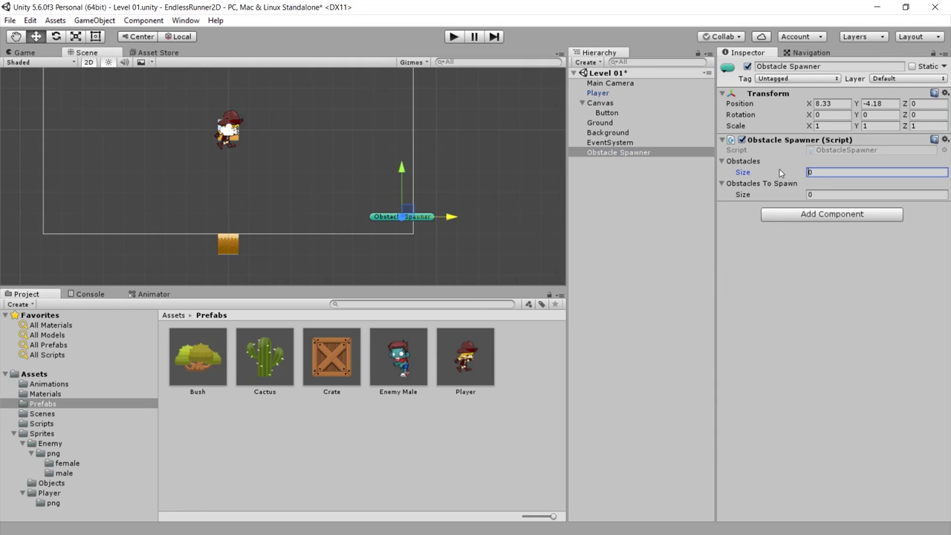
type("4")
key("Return")
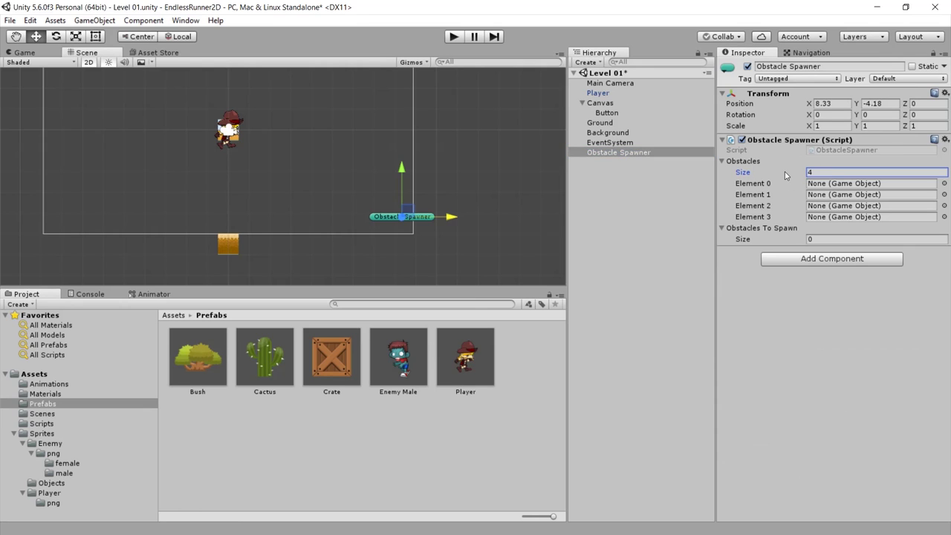
left_click_drag(225, 344, 862, 184)
left_click_drag(276, 364, 862, 195)
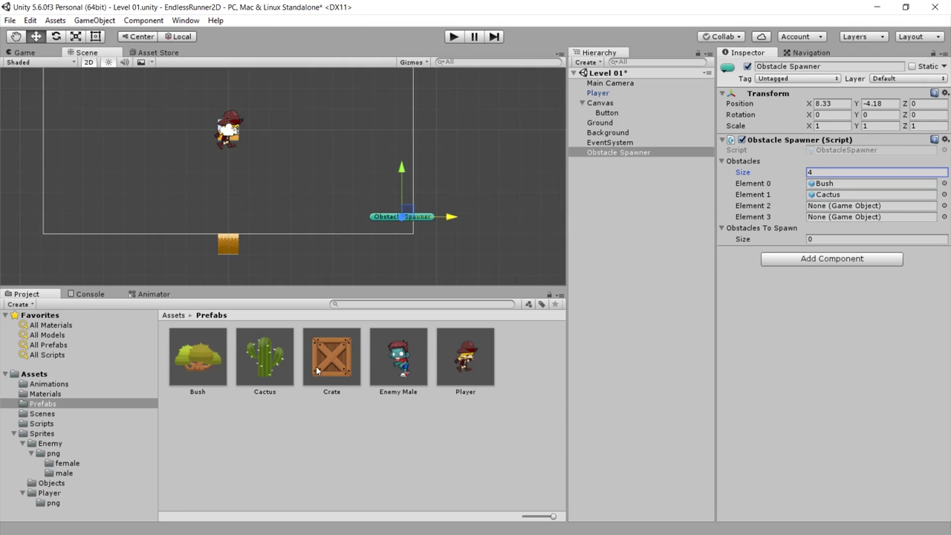
left_click_drag(317, 370, 862, 206)
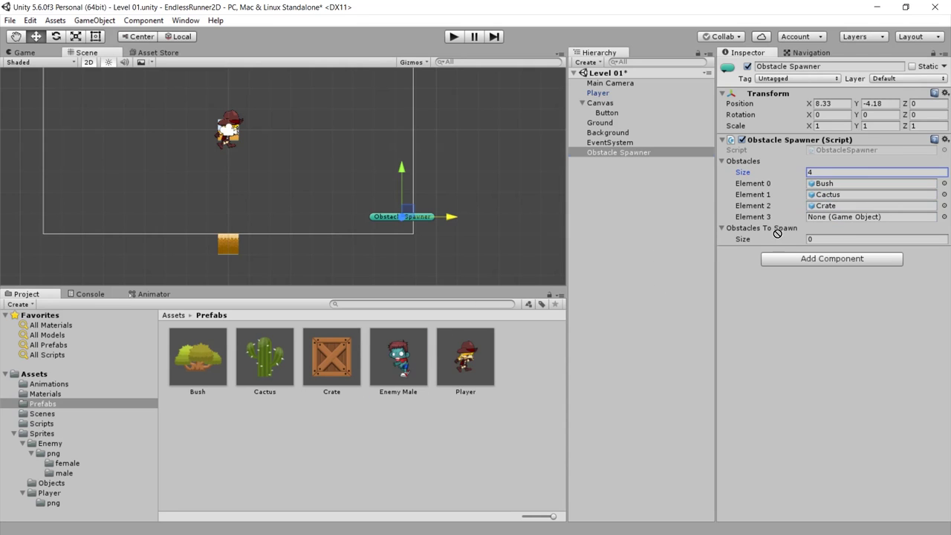
left_click_drag(777, 234, 832, 217)
key("ctrl+s")
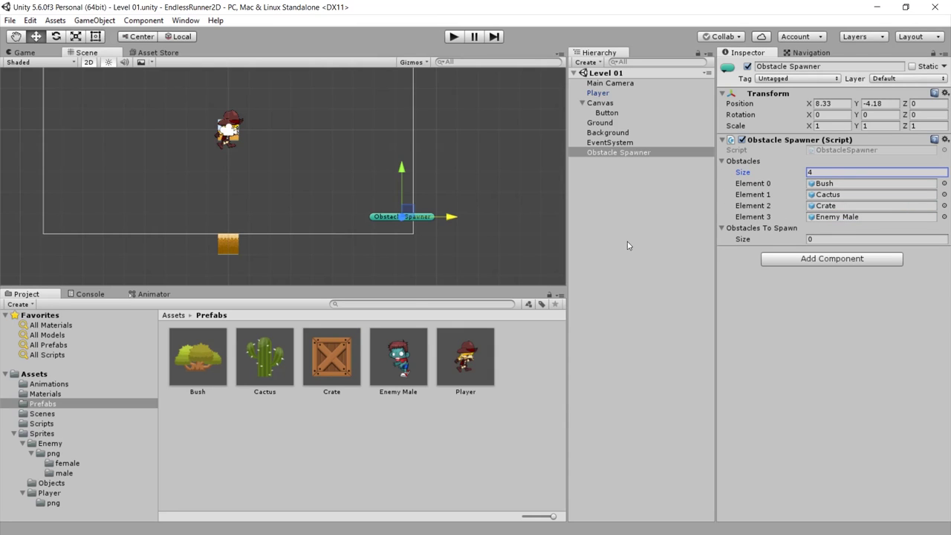
key("alt+Tab")
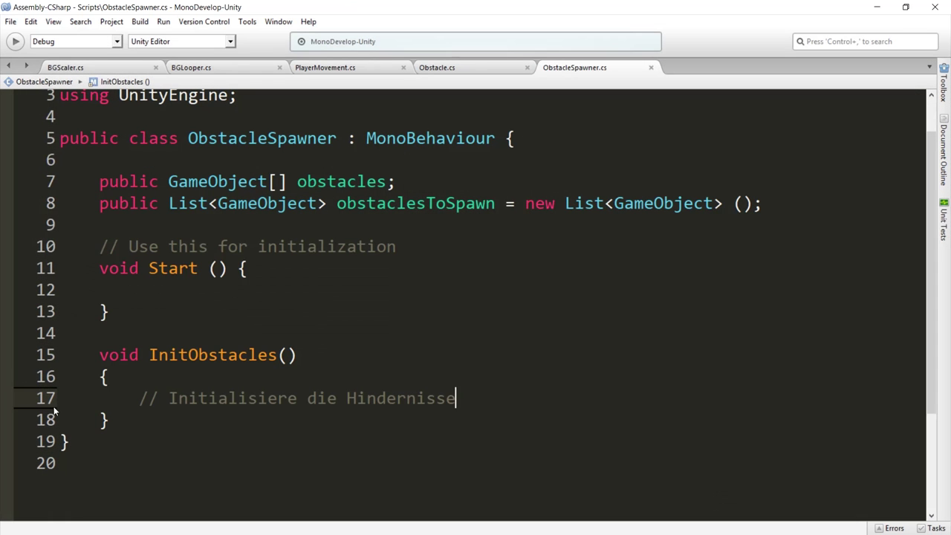
Write the loop header for (int i = 0; i < obstacles.Length; i++) with its opening brace.
type("e")
key("Return")
type("for/(")
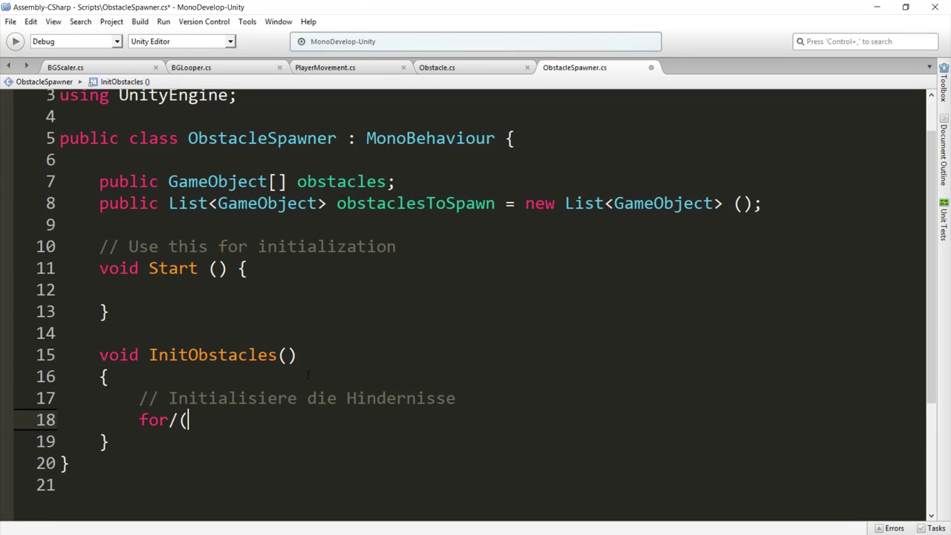
key("BackSpace")
key("BackSpace")
type("(int i ")
type("= 0; i <")
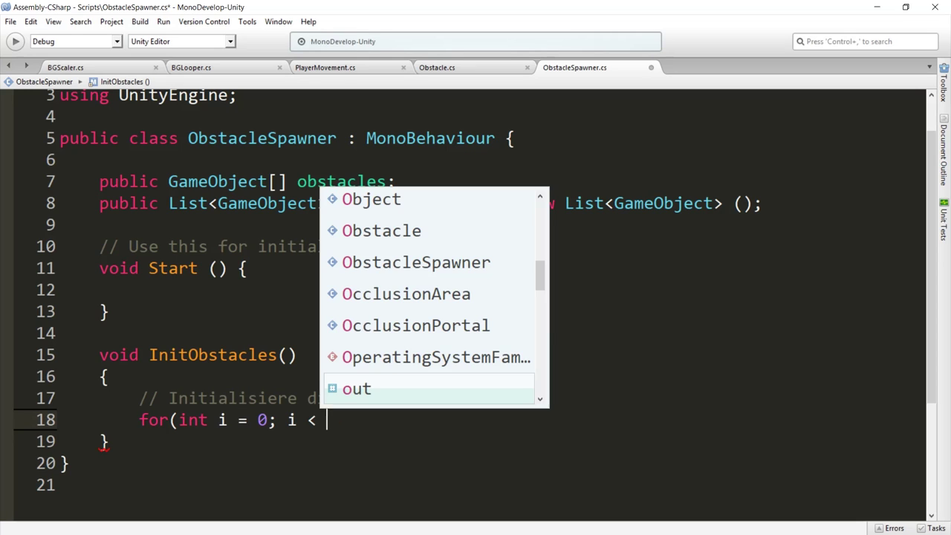
type(" ob")
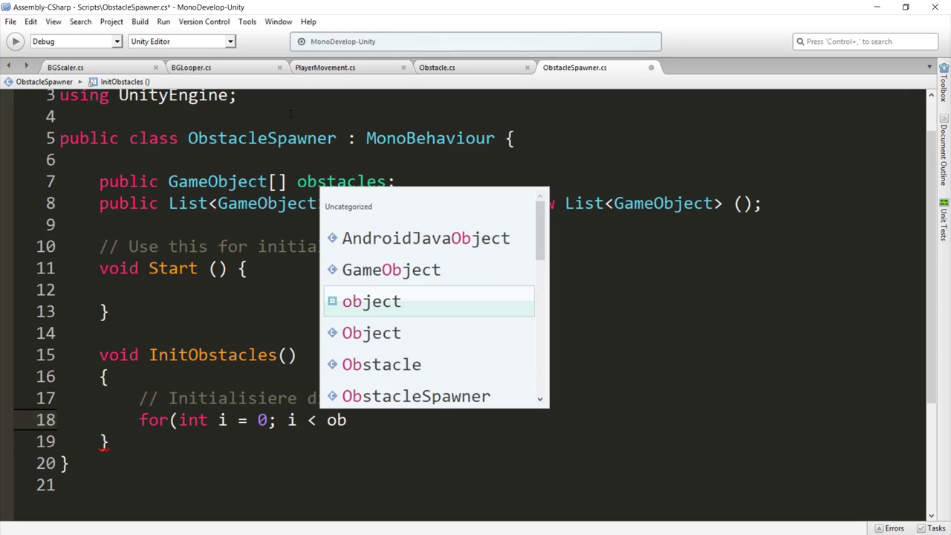
type("stacl")
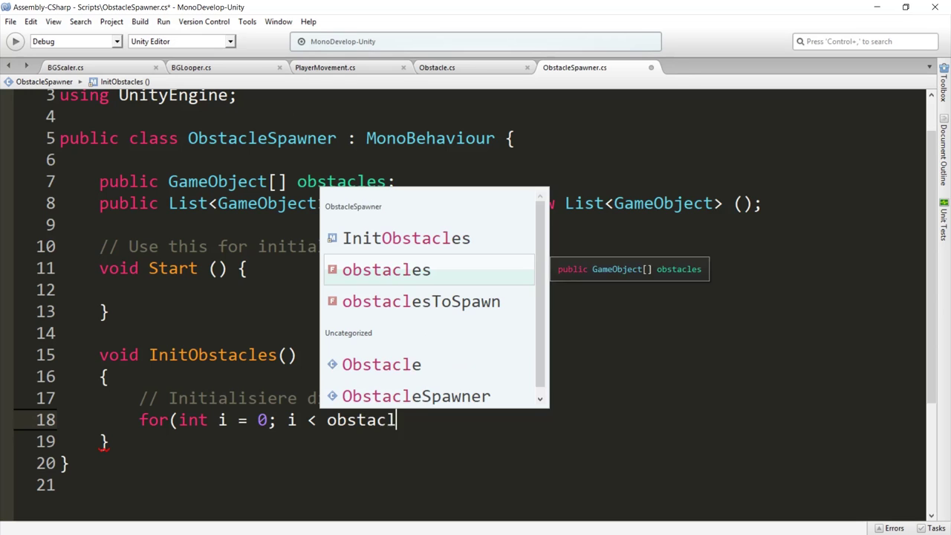
type("es.Leng")
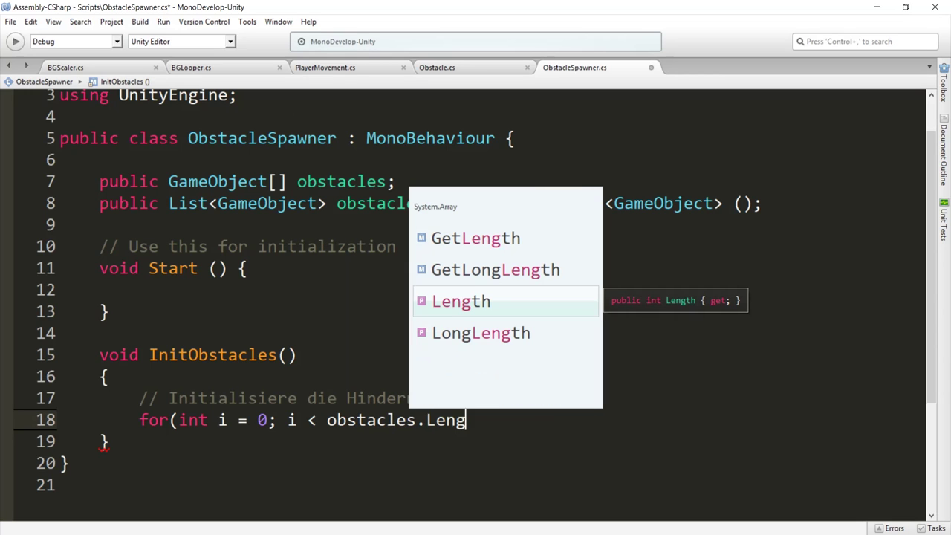
type("th; i++)")
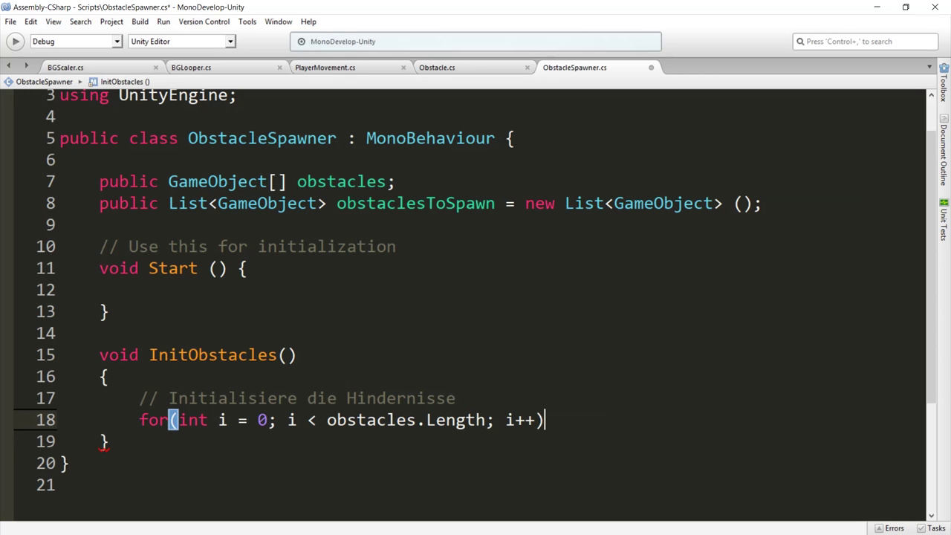
key("Return")
type("{")
Inside the loop, start GameObject obj = Instantiate( and go back to Unity.
key("Return")
type("G")
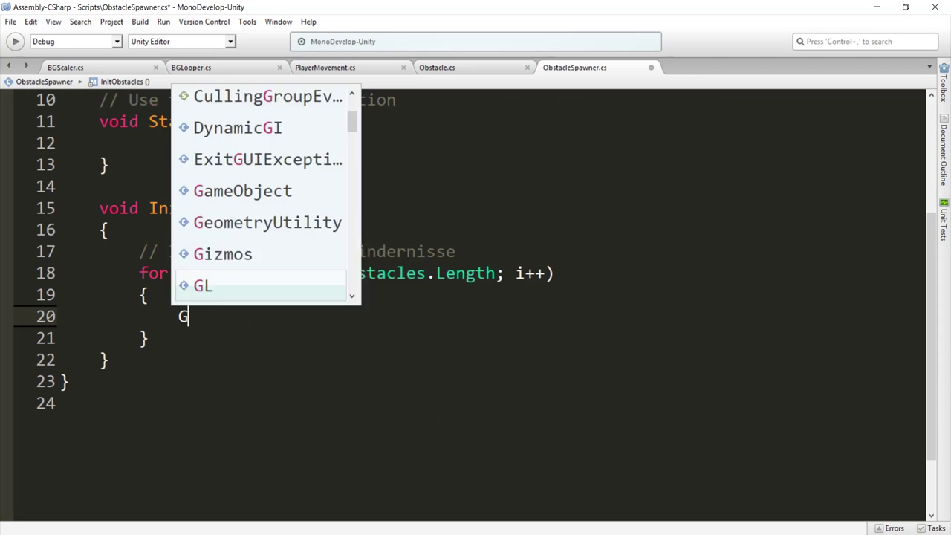
type("ame")
key("Return")
type("oj")
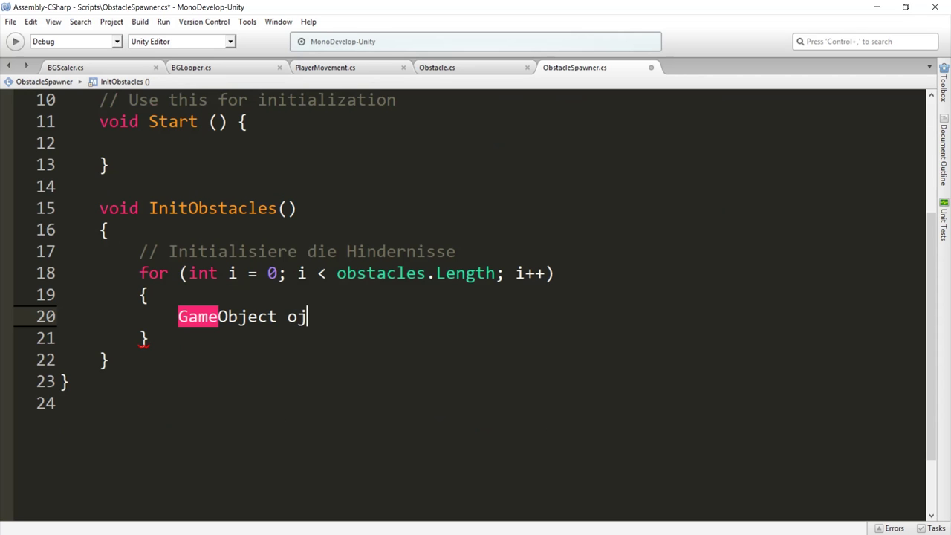
type("bj ?=")
key("BackSpace")
key("BackSpace")
type("= Instan")
key("Return")
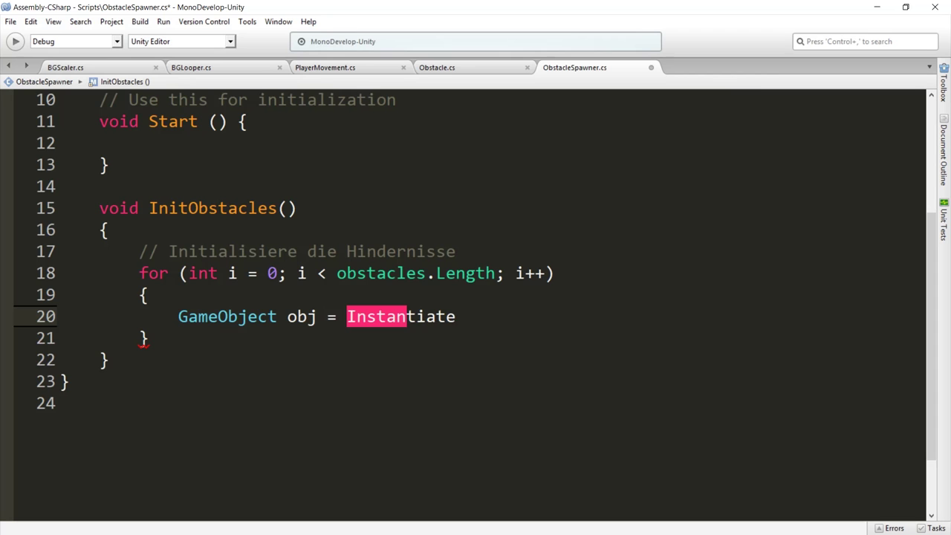
type("(")
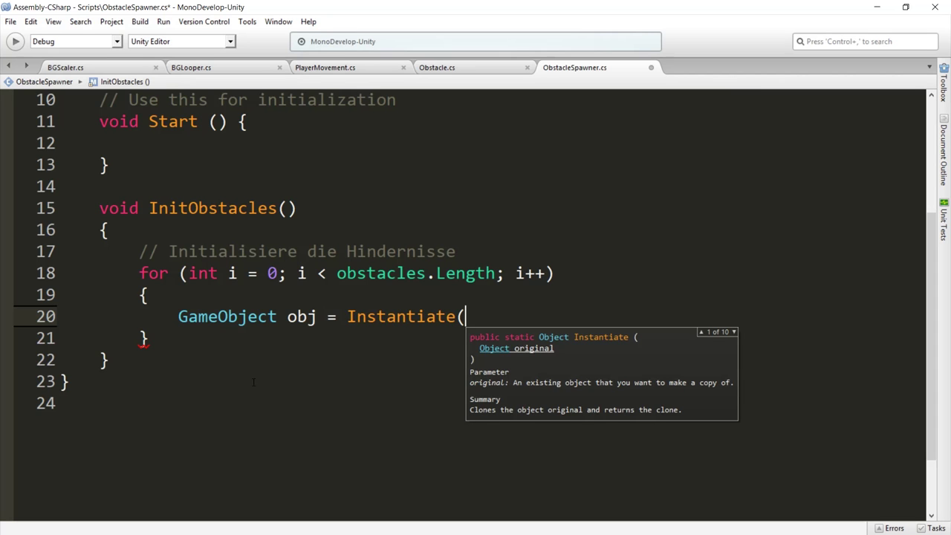
left_click(877, 6)
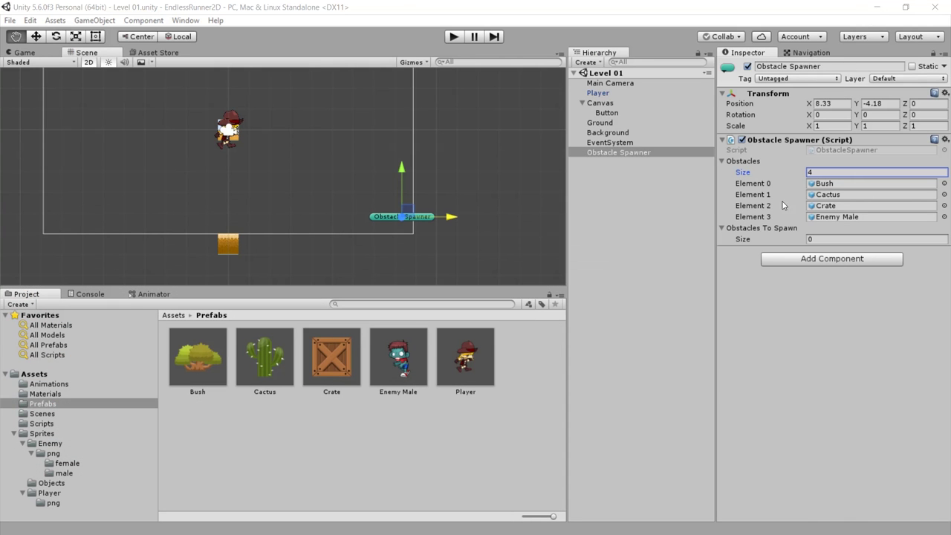
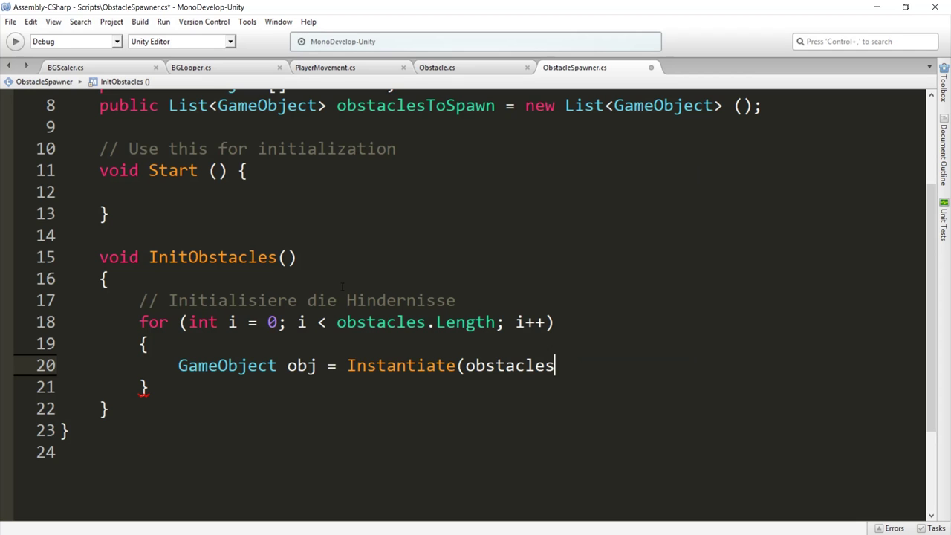
Index the obstacles array with [index] and declare an 'int index;' field below obstaclesToSpawn.
type("[index")
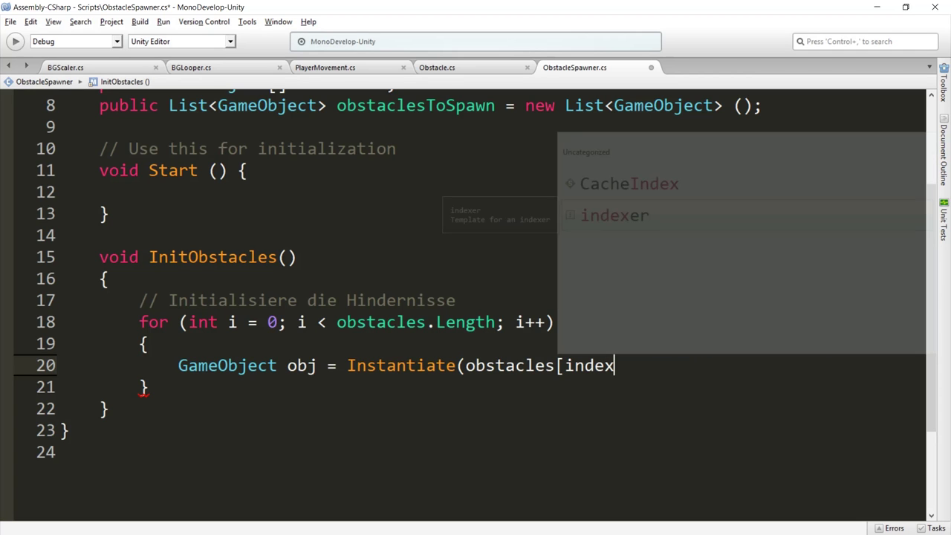
key("Tab")
type("index")
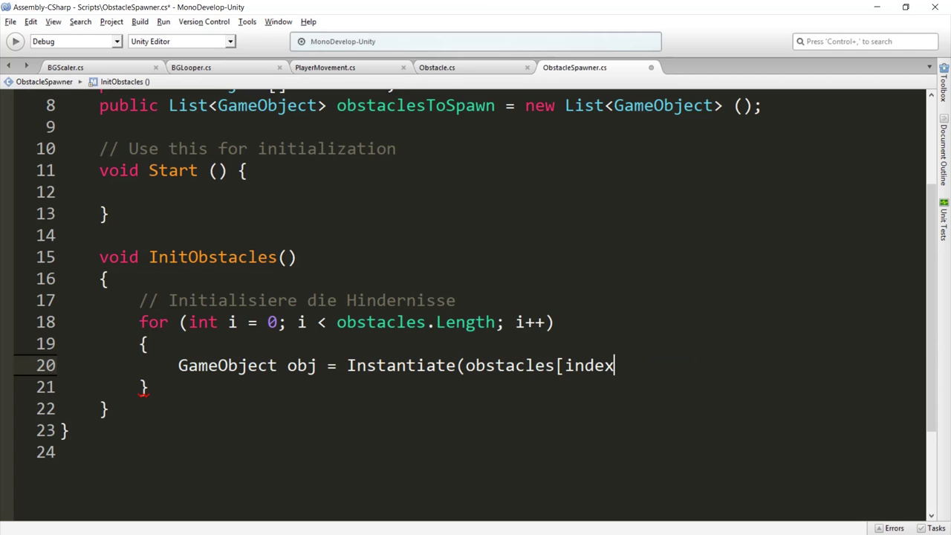
type("]")
left_click(177, 287)
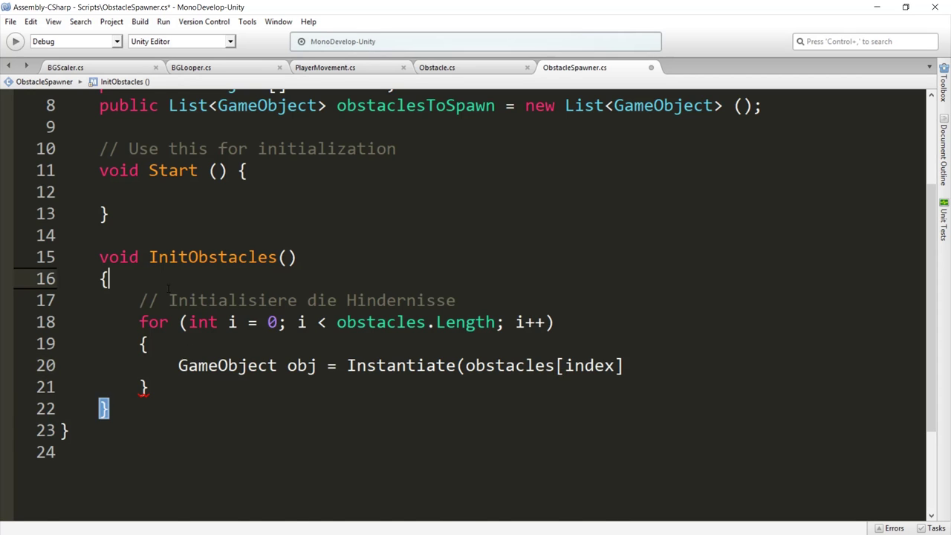
scroll(177, 286, "up", 3)
left_click(803, 253)
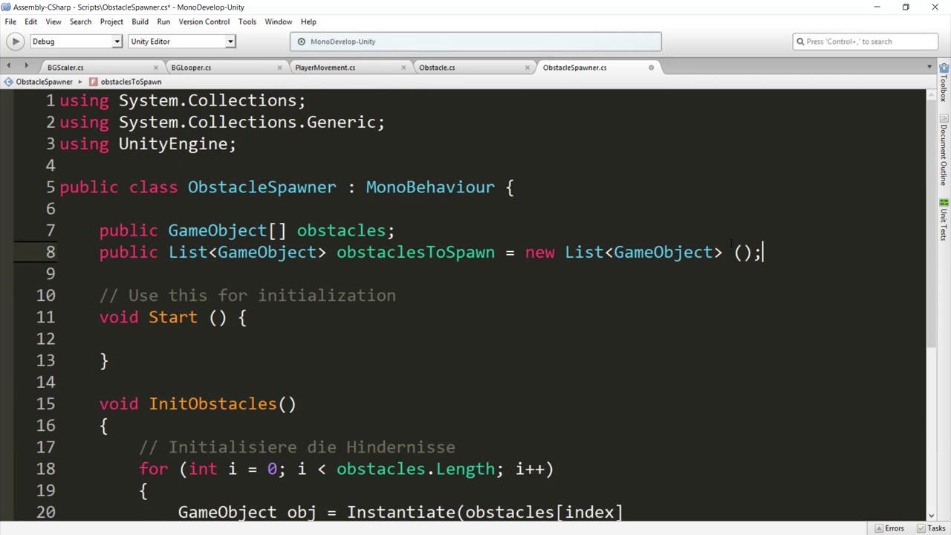
key("Return")
type("int index;")
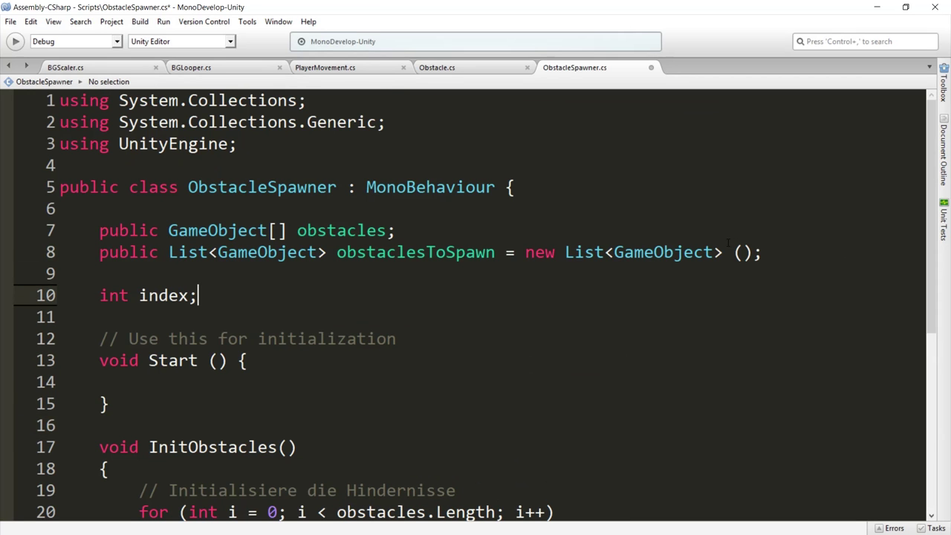
Add 'index = 0;' at the start of InitObstacles.
scroll(168, 295, "down", 3)
left_click(168, 295)
left_click(167, 280)
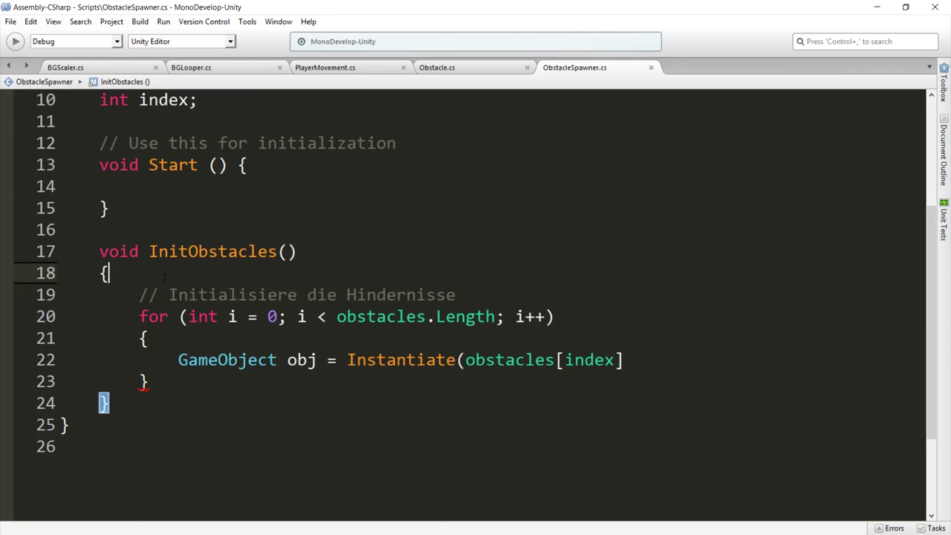
key("Return")
type("index = 0")
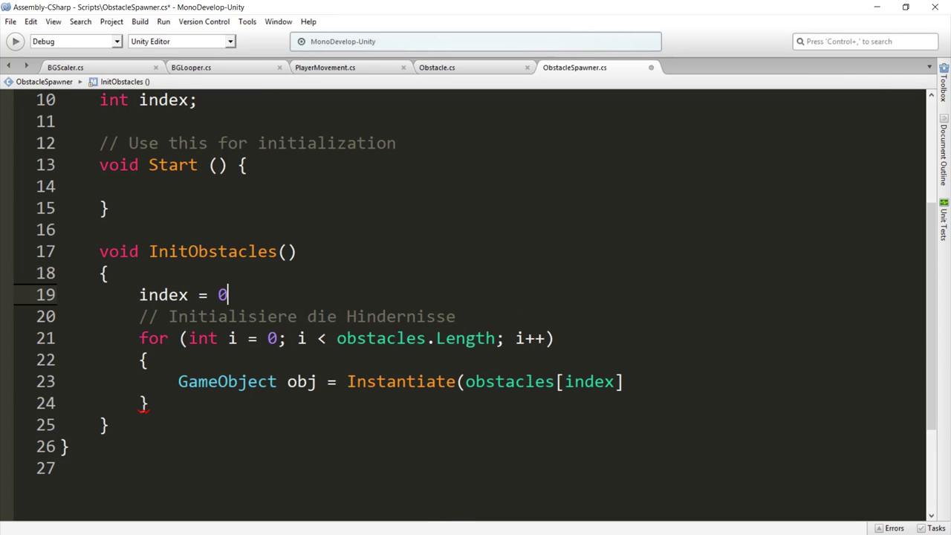
type(";")
Pass transform.position as the Instantiate position argument.
left_click(605, 397)
type(", transf")
key("Return")
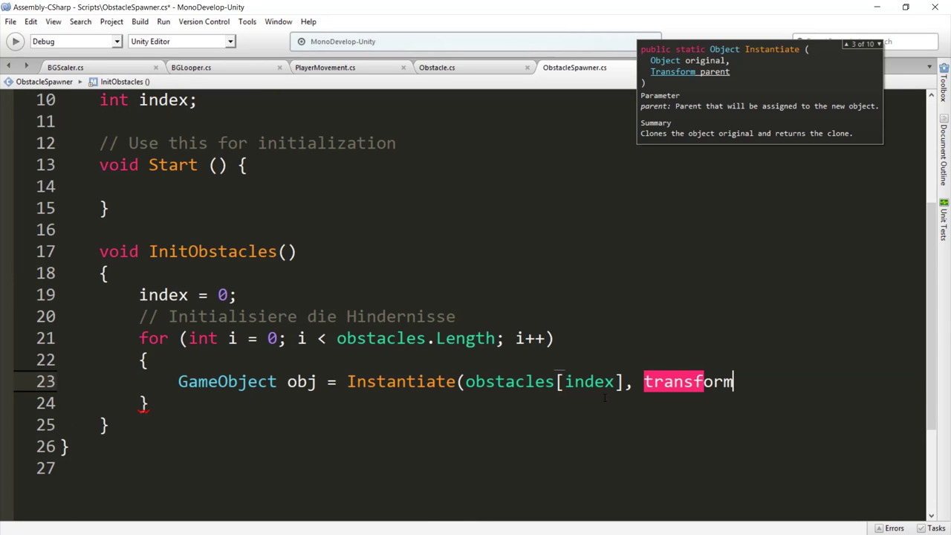
type(".p")
scroll(213, 322, "up", 3)
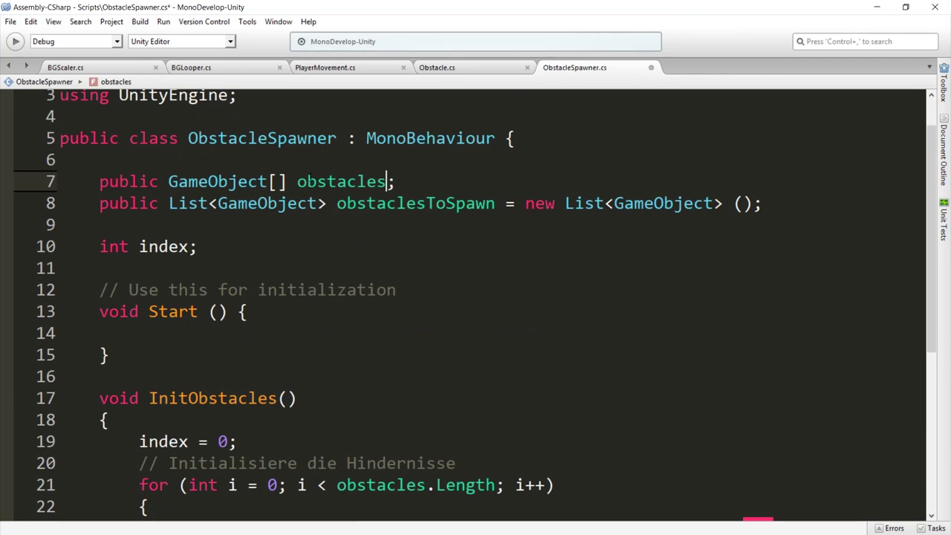
left_click_drag(396, 182, 168, 181)
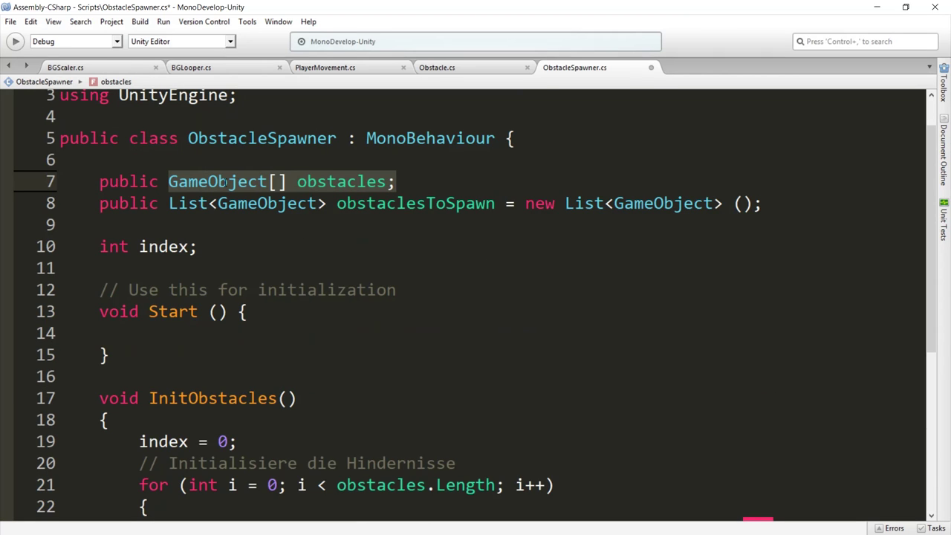
scroll(292, 182, "down", 2)
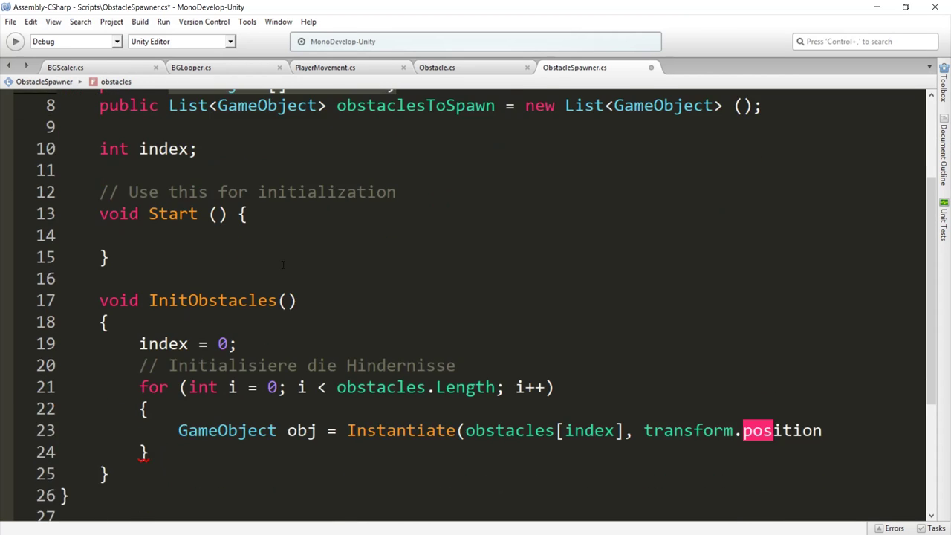
scroll(320, 374, "down", 1)
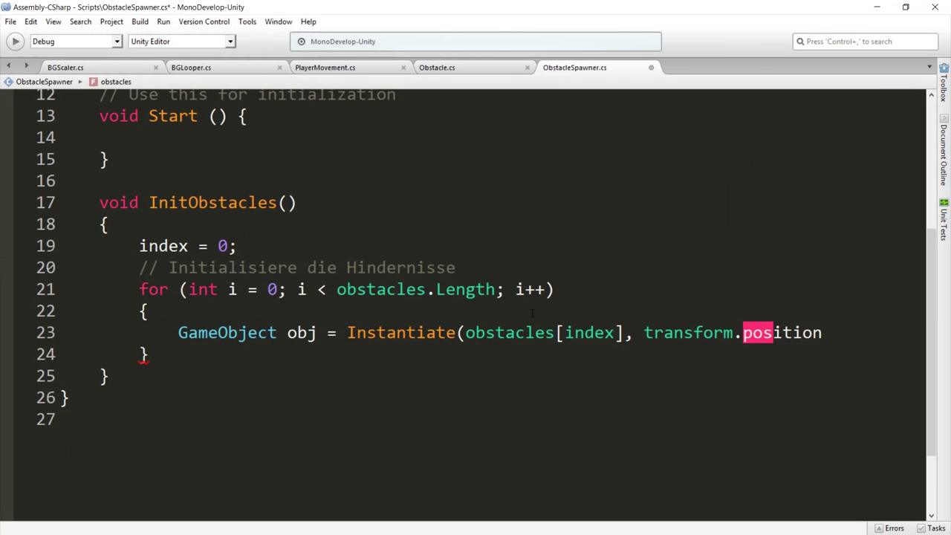
Finish the Instantiate call with Quaternion.identity and a semicolon, then start a new line.
type(", Quaternion.ide")
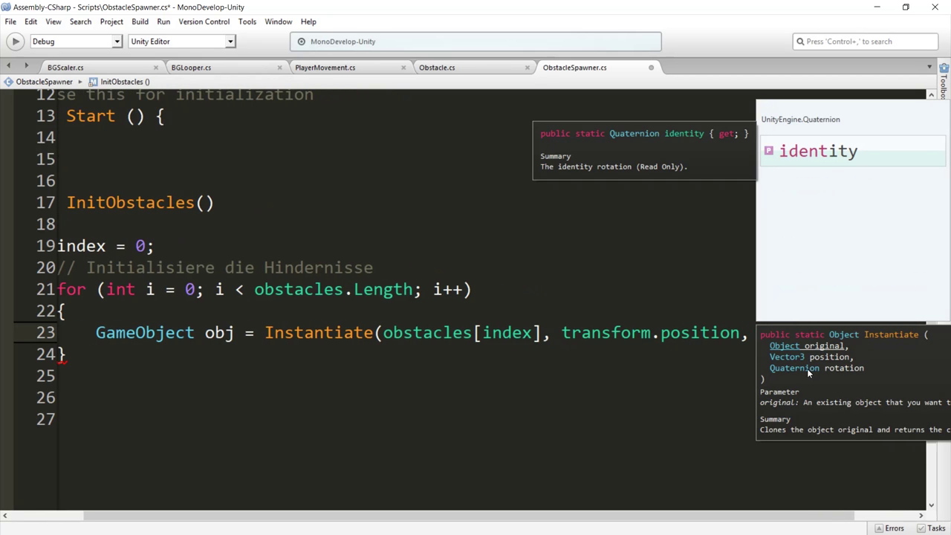
double_click(831, 151)
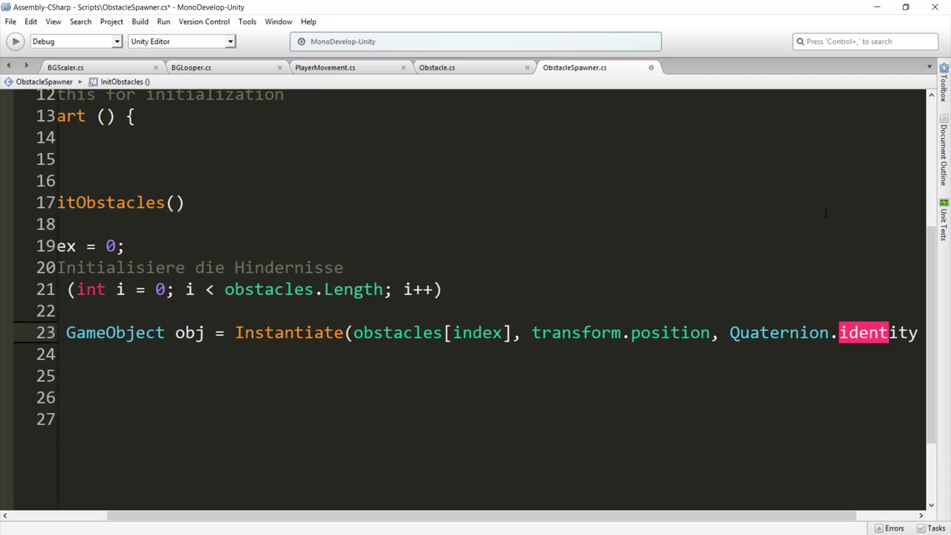
type(";")
key("Return")
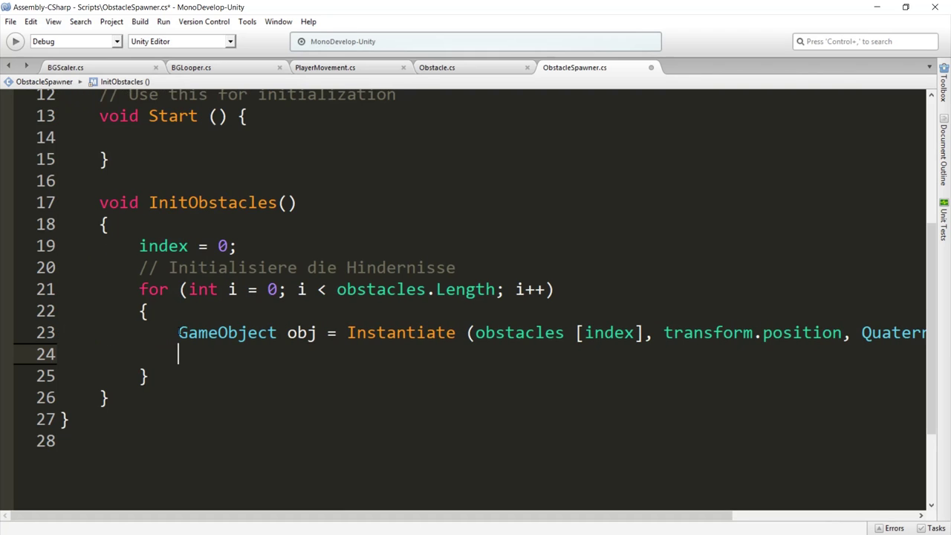
scroll(163, 320, "up", 2)
scroll(163, 320, "up", 1)
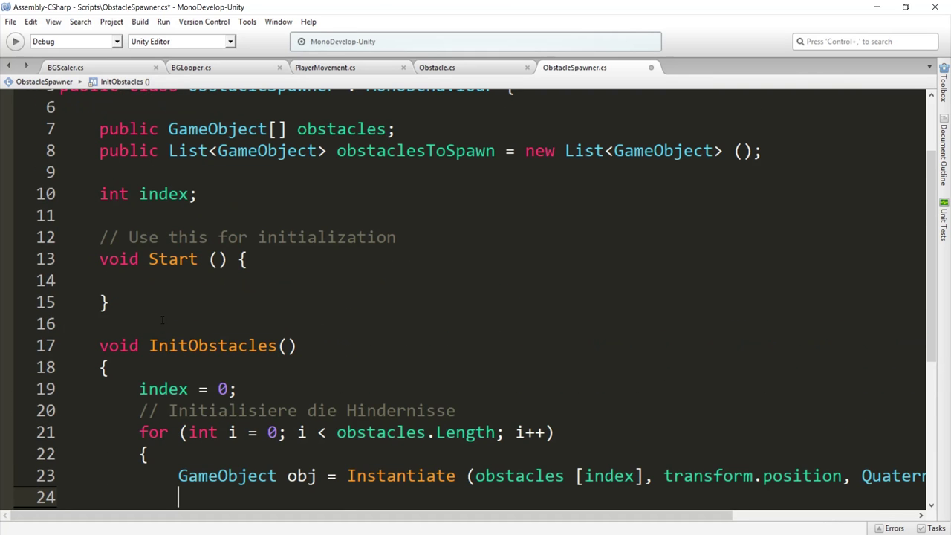
left_click_drag(169, 151, 297, 151)
Add each clone with obstaclesToSpawn.Add(obj); then increment index++ and save.
type("obstacl")
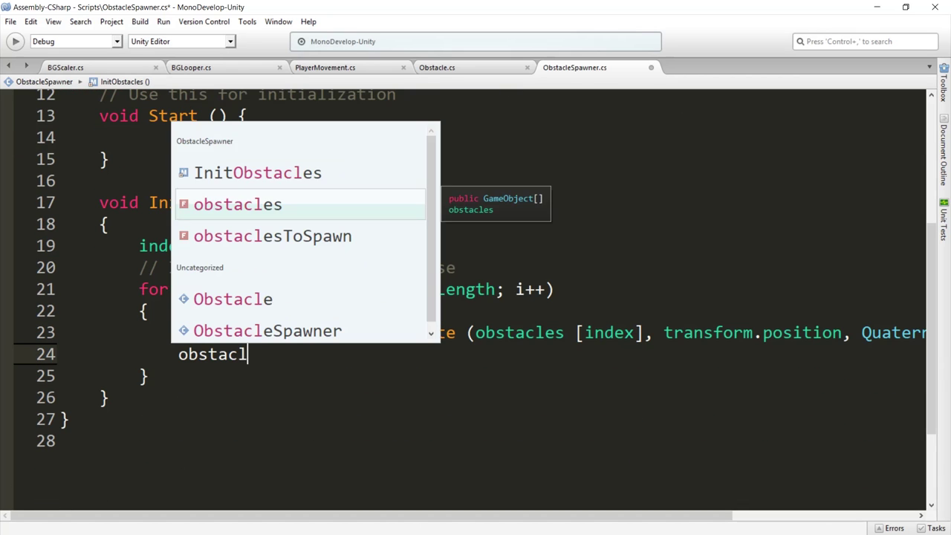
type("e")
key("Up")
key("Return")
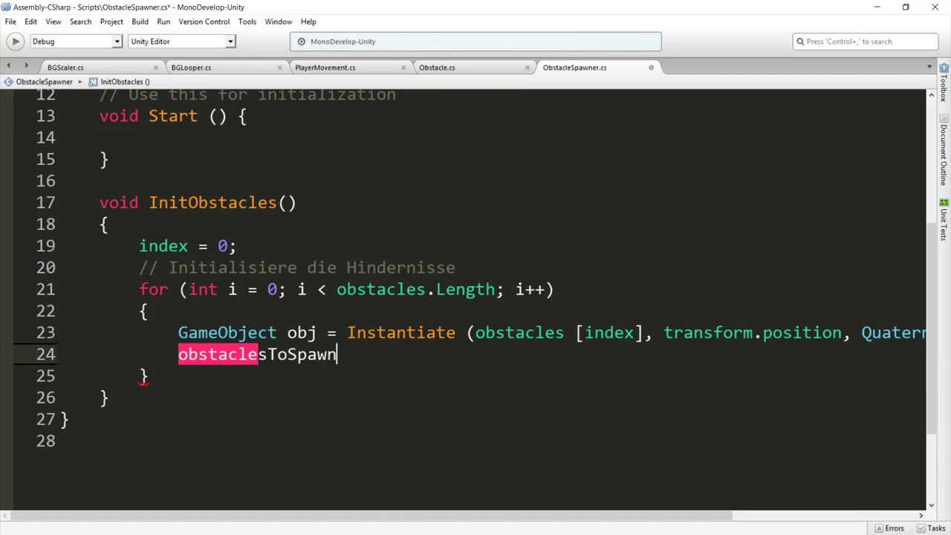
type(".add")
key("Return")
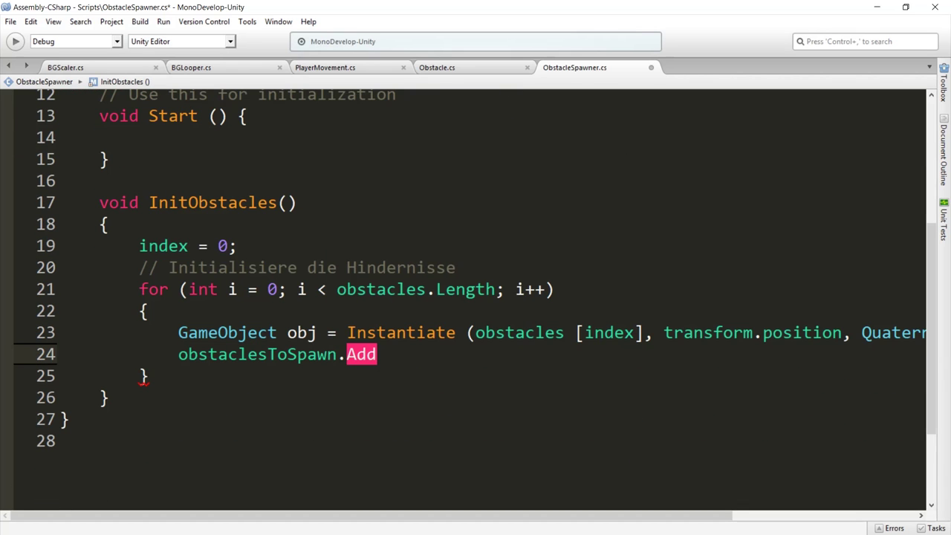
type("(")
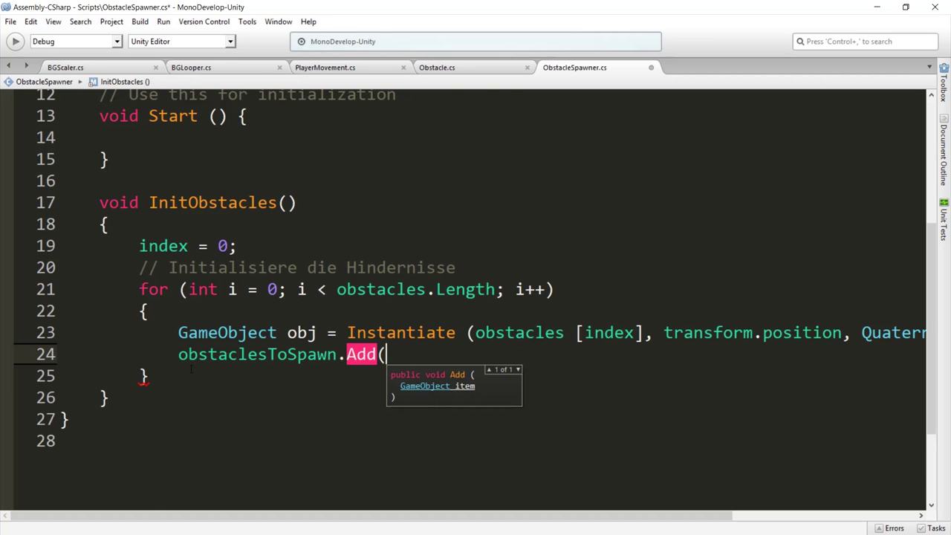
scroll(401, 228, "up", 4)
scroll(438, 308, "down", 3)
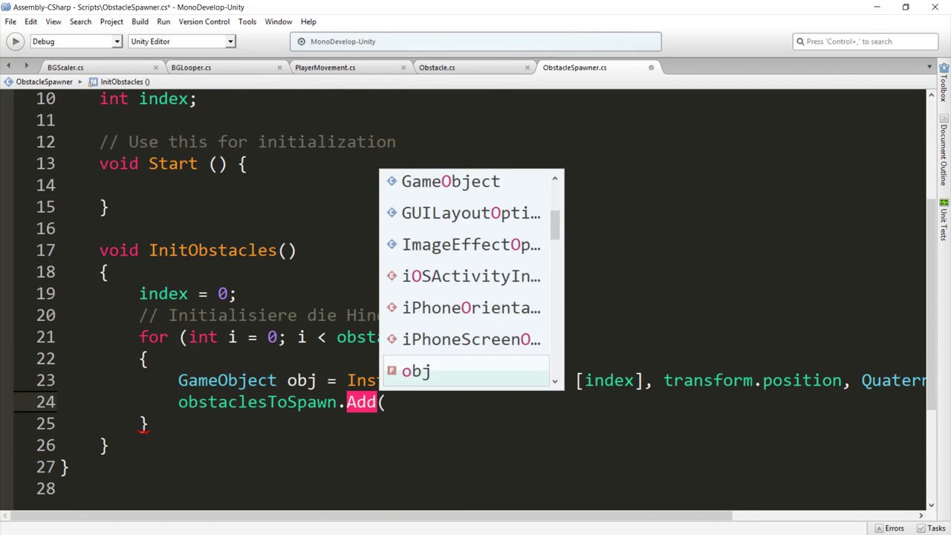
type("obj);")
key("Return")
type("index++;")
key("ctrl+s")
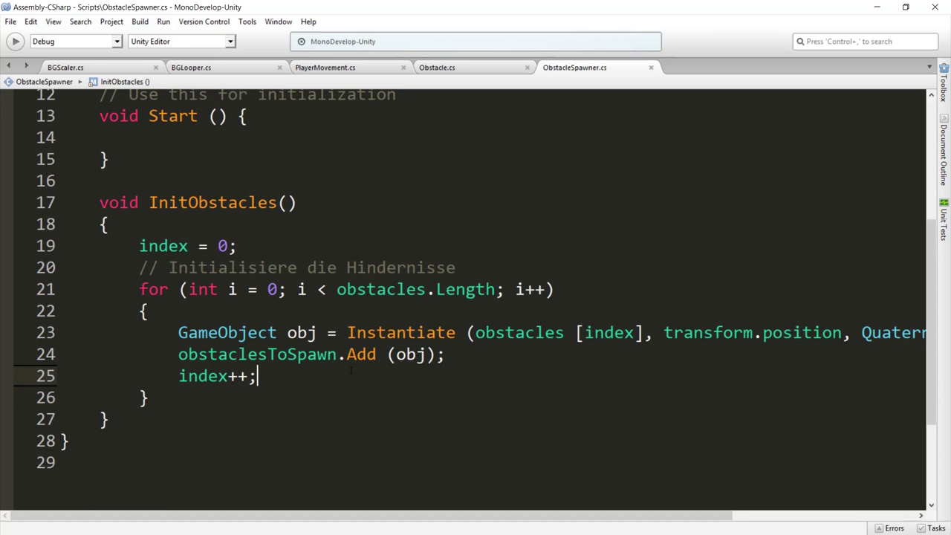
Reset index to 0 inside an if (index == obstacles.Length) block and save.
left_click_drag(197, 290, 367, 290)
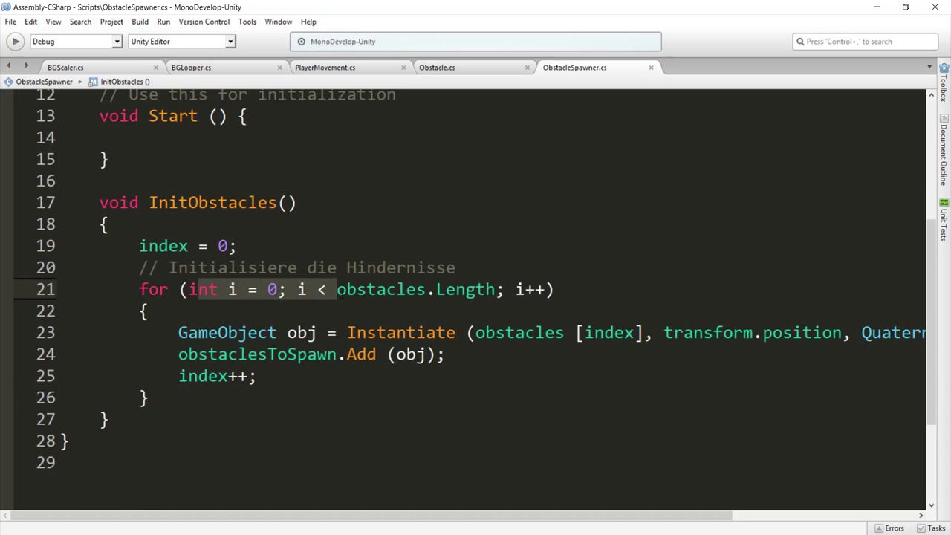
left_click(367, 290)
left_click(265, 381)
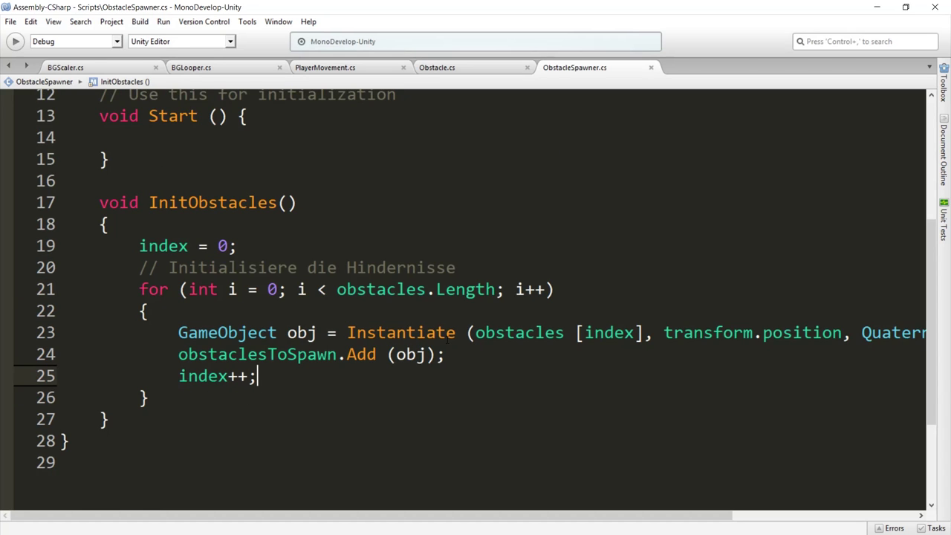
left_click_drag(584, 332, 636, 332)
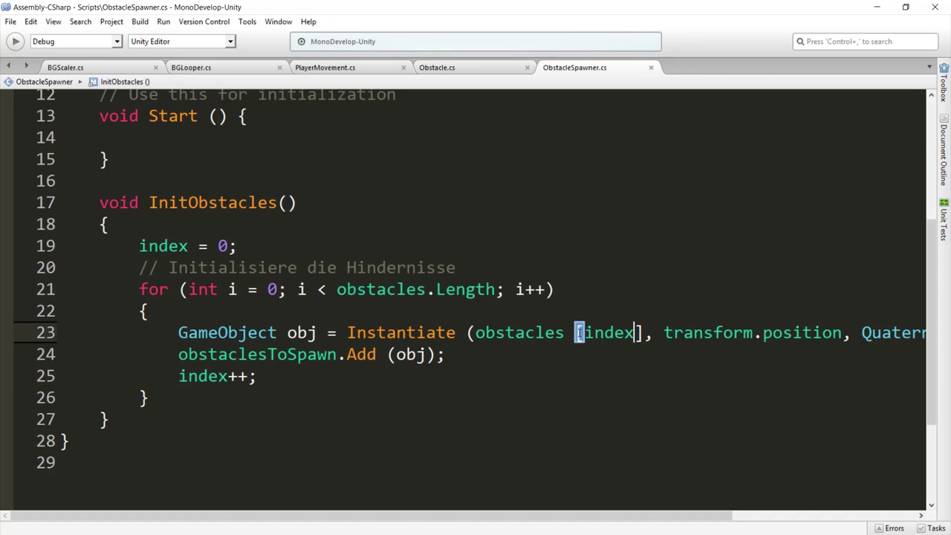
left_click(260, 376)
key("Return")
key("Return")
type("if(")
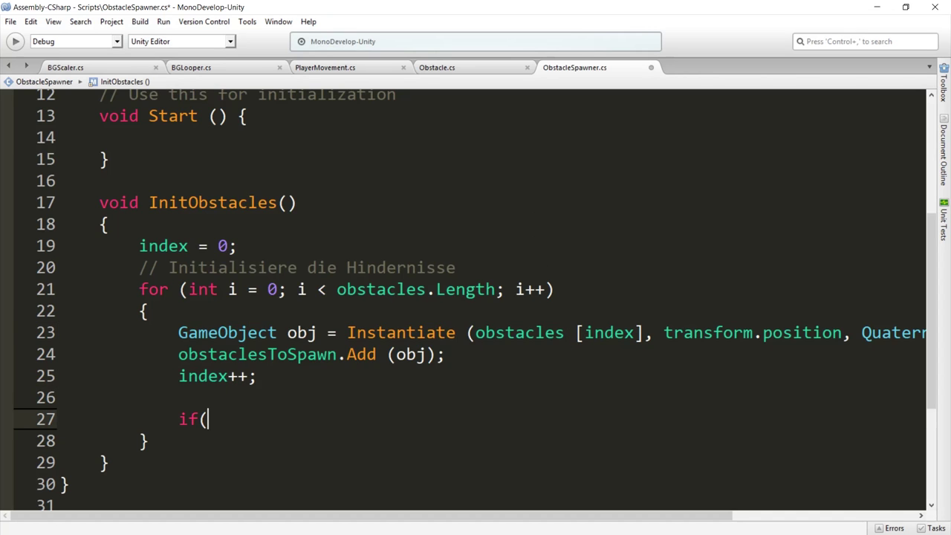
type("index == h")
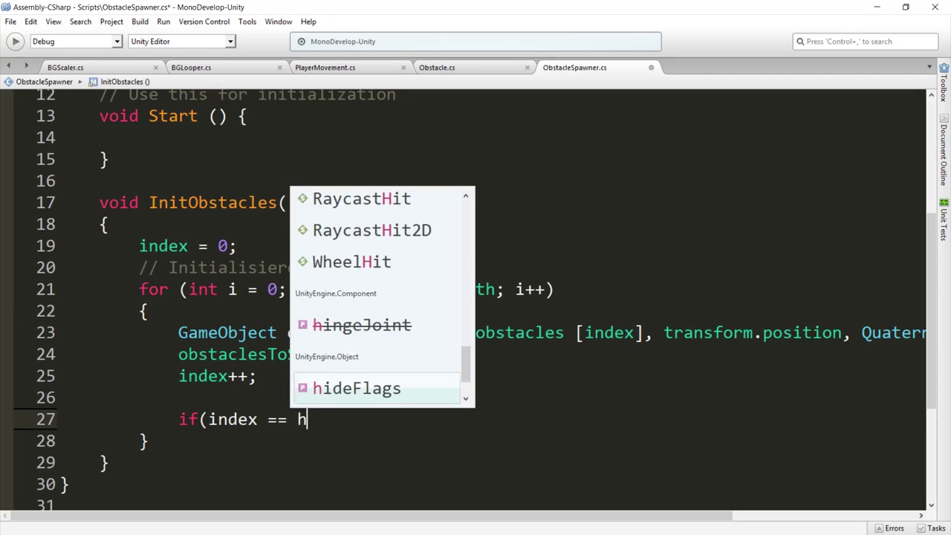
key("BackSpace")
type("obstacles.Lengh")
key("BackSpace")
type("th)")
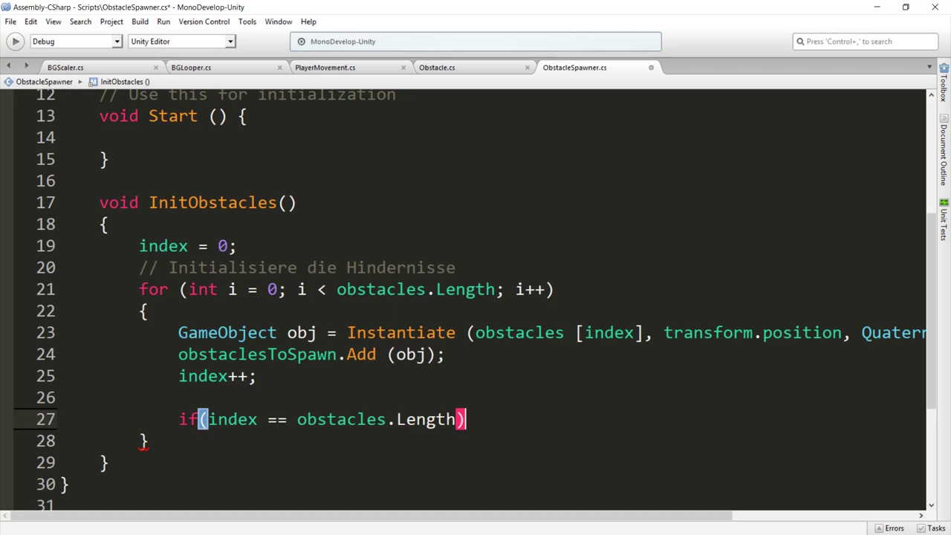
key("Return")
type("{")
key("Return")
type("index = 0;")
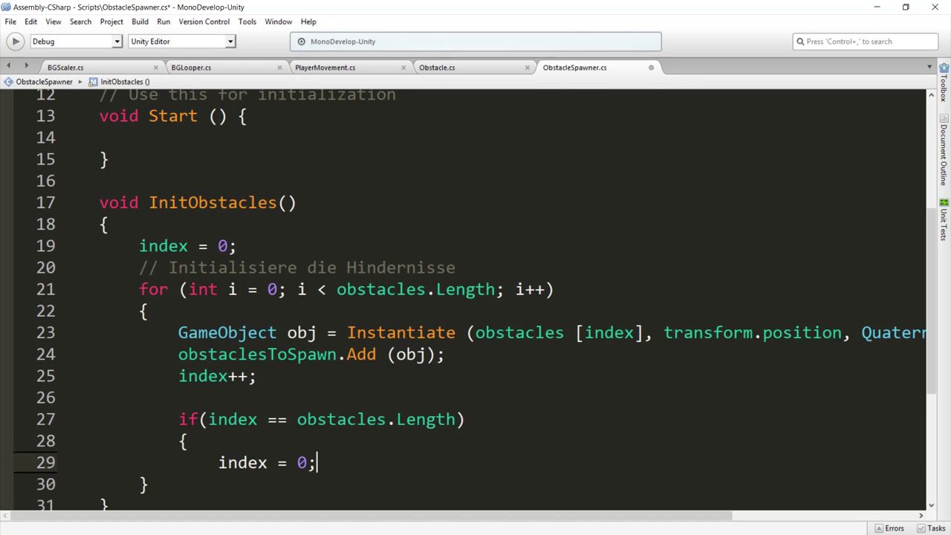
key("Return")
type("}")
key("ctrl+s")
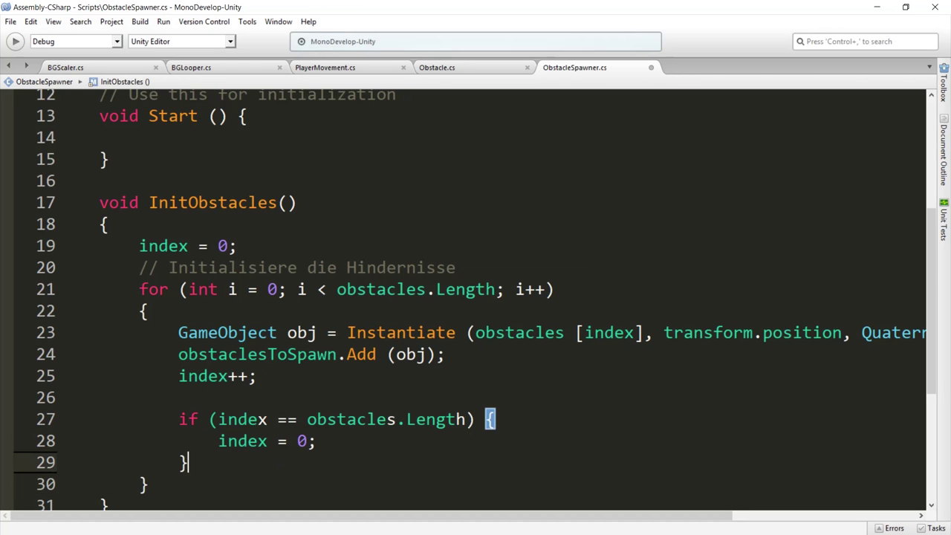
Review the finished loop and switch back to the Unity editor.
key("Up")
scroll(240, 376, "up", 4)
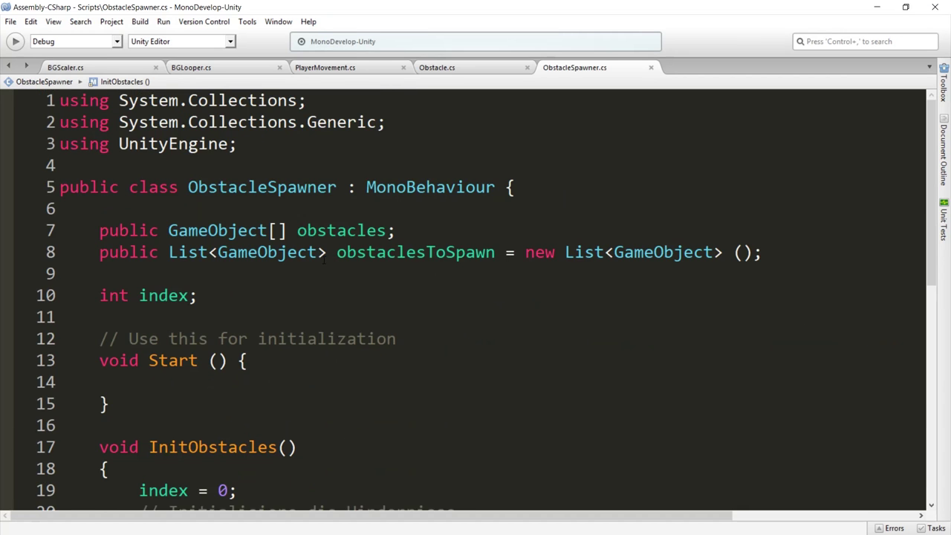
scroll(239, 376, "down", 2)
scroll(239, 376, "down", 1)
key("alt+Tab")
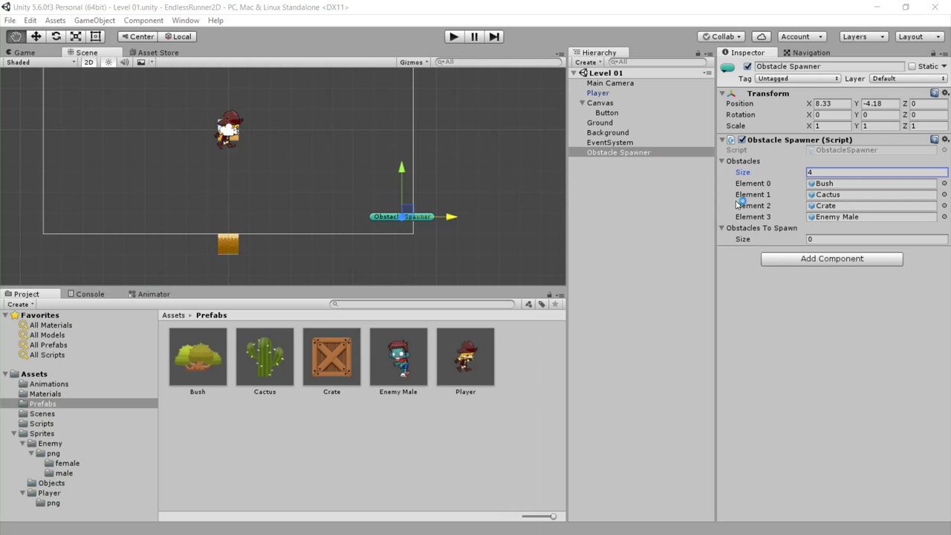
left_click(452, 37)
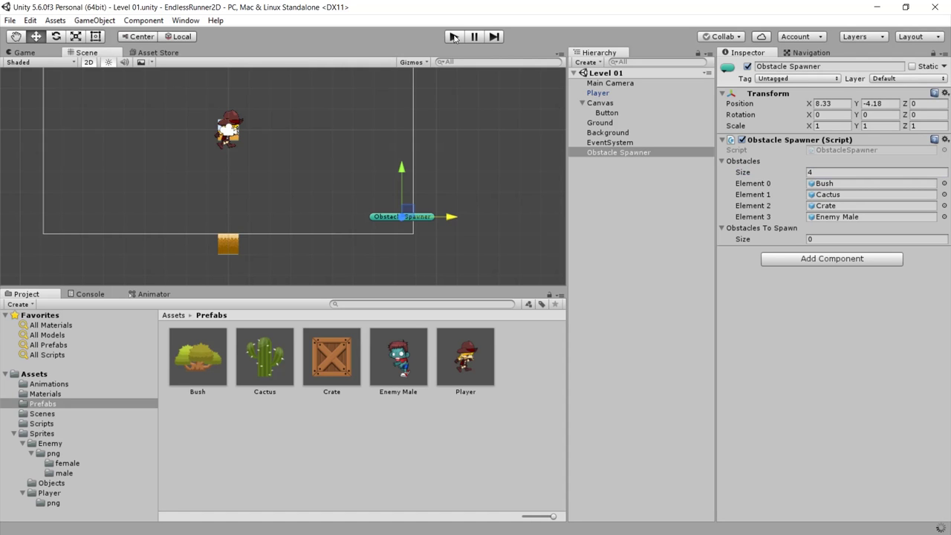
left_click(453, 37)
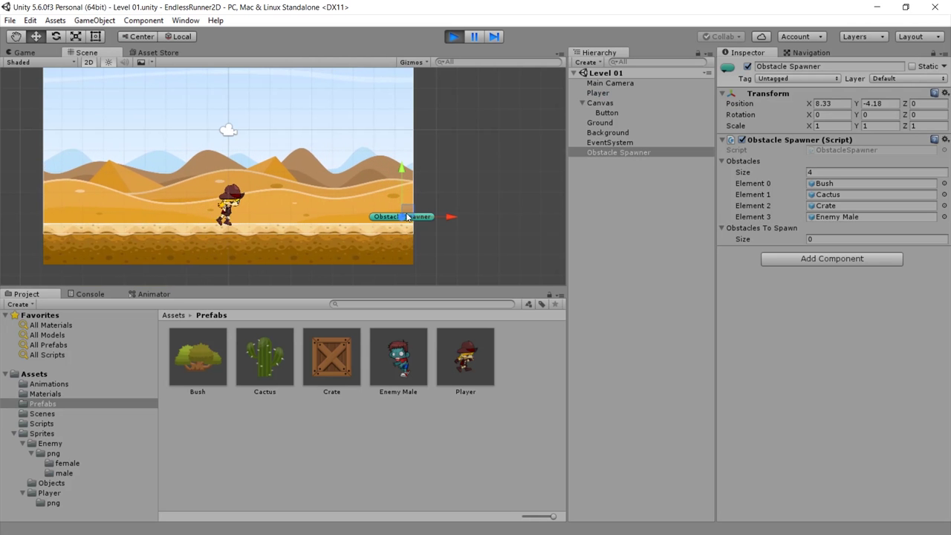
middle_click_drag(477, 240, 313, 274)
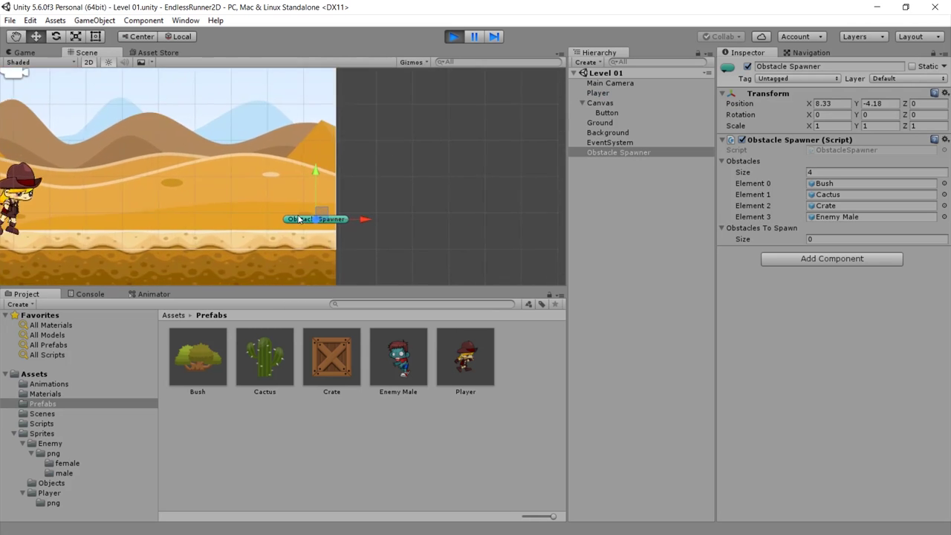
scroll(313, 274, "up", 3)
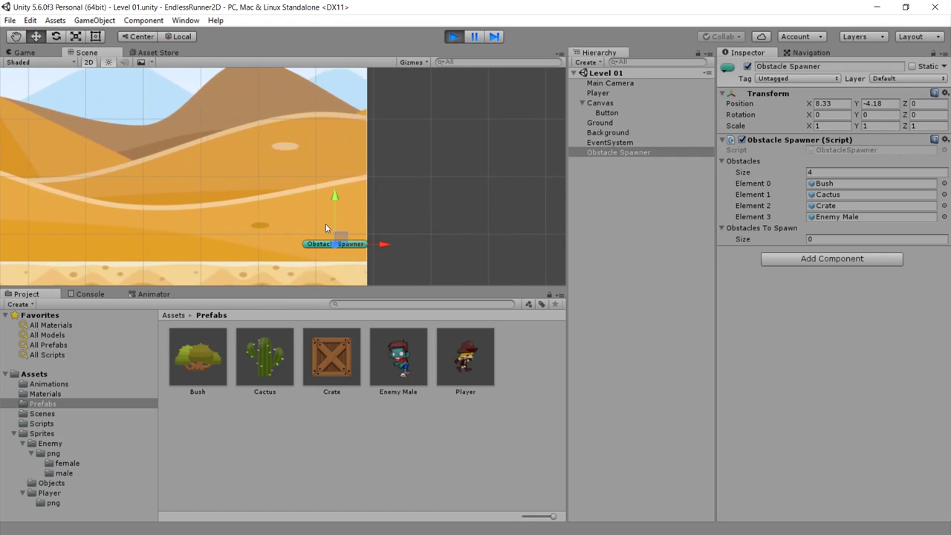
scroll(326, 224, "down", 2)
left_click(453, 37)
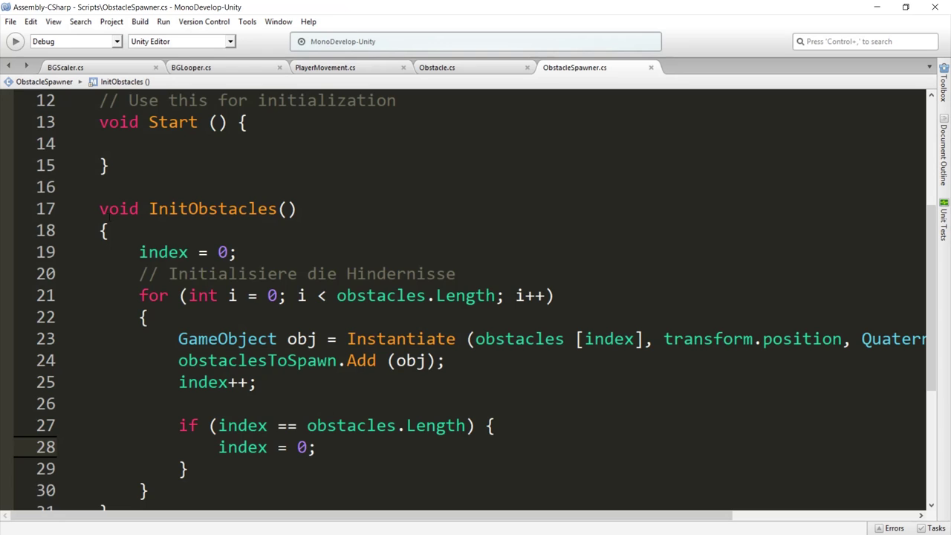
left_click_drag(100, 209, 234, 494)
scroll(212, 292, "up", 1)
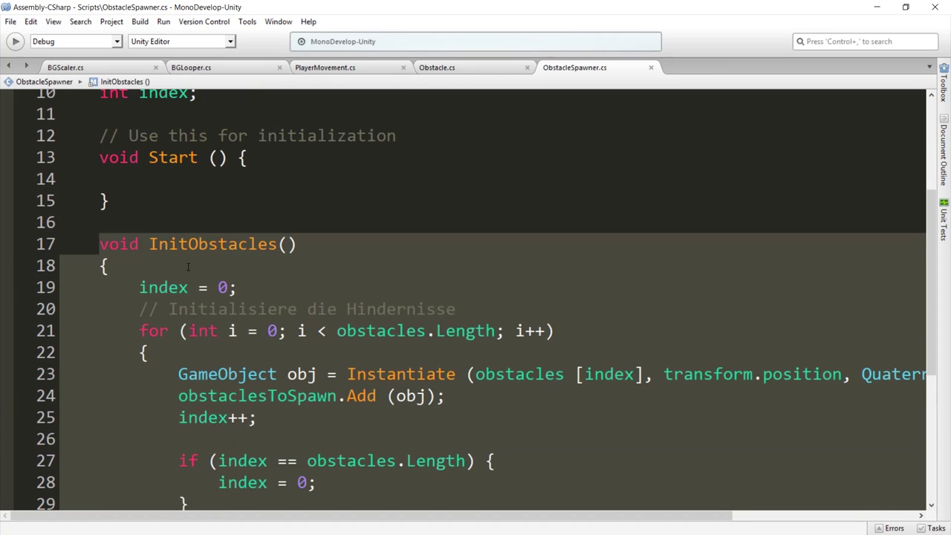
left_click(297, 244)
scroll(297, 243, "up", 2)
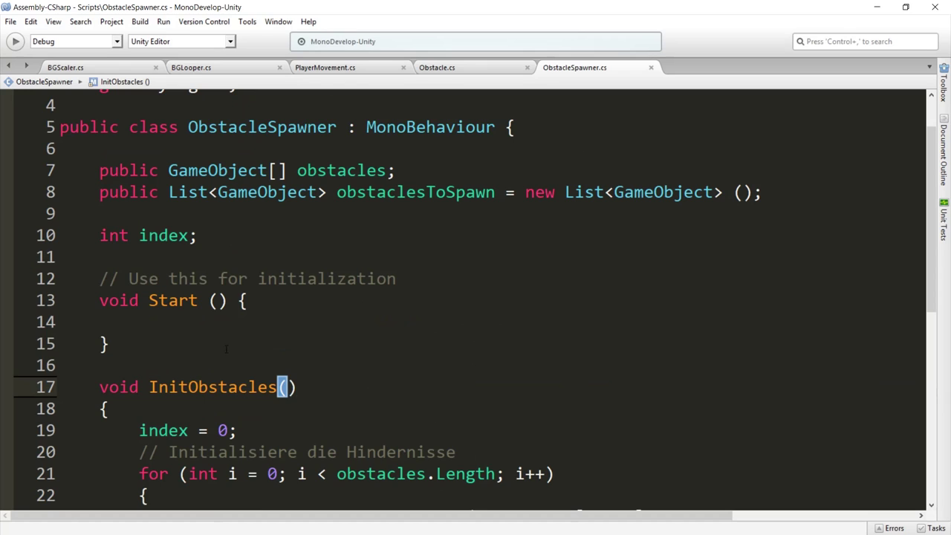
key("alt+Tab")
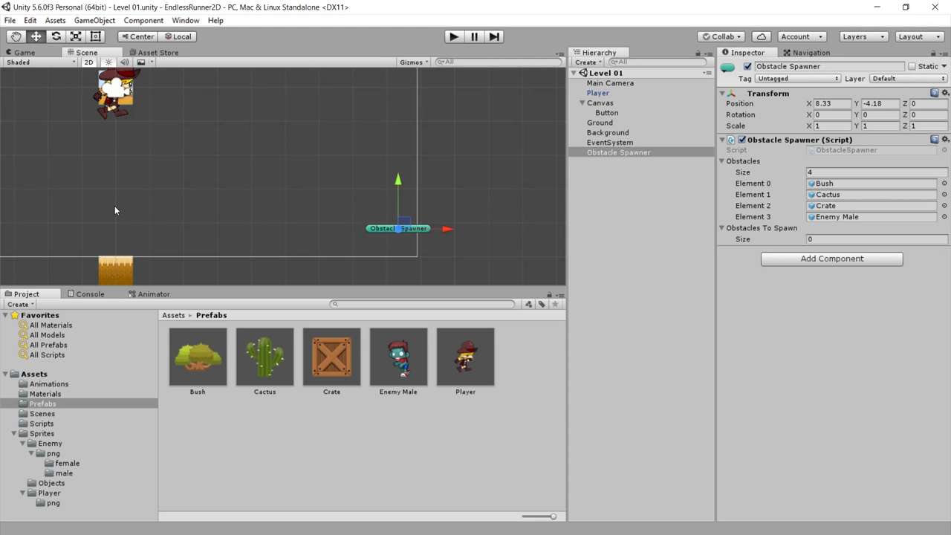
key("alt+Tab")
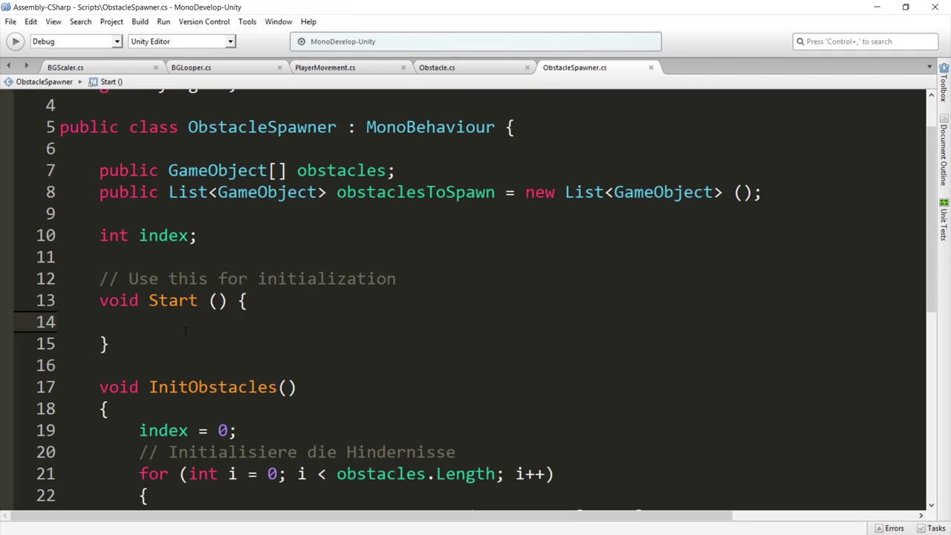
Add an InitObstacles(); call inside Start and save ObstacleSpawner.cs.
left_click(313, 405)
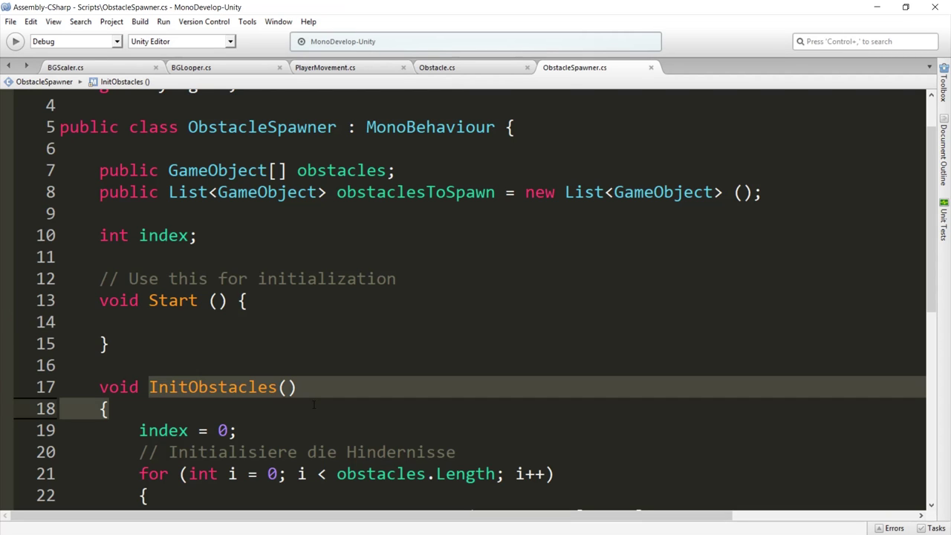
left_click(146, 322)
type("Init")
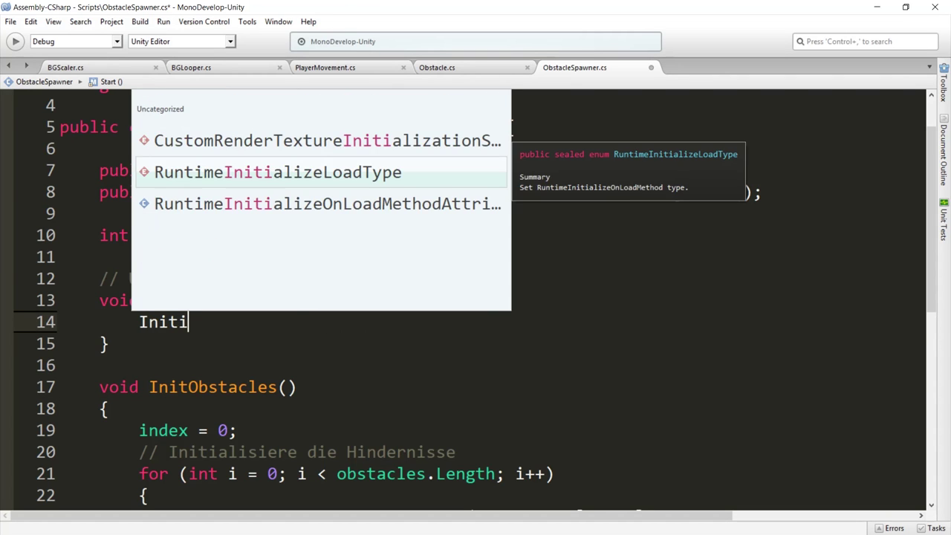
key("Return")
type("();")
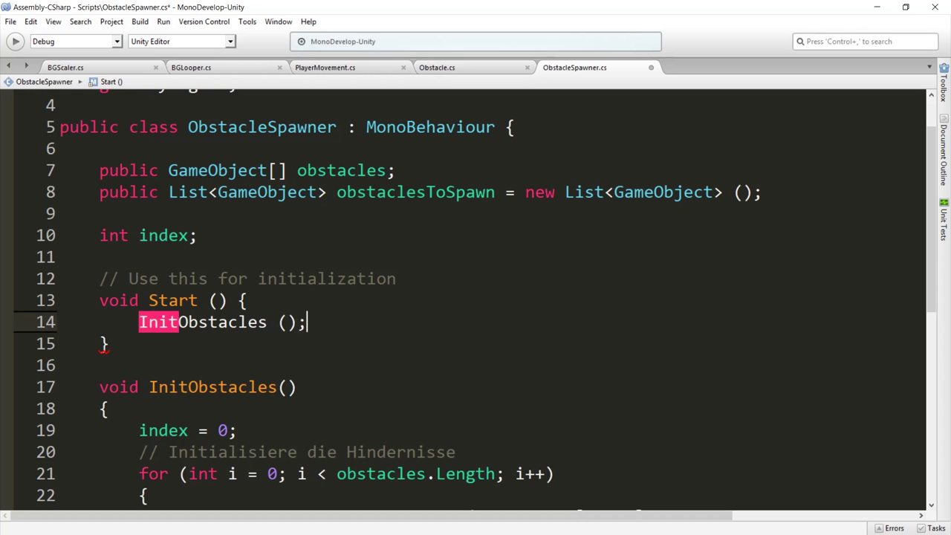
key("ctrl+s")
left_click_drag(100, 300, 273, 307)
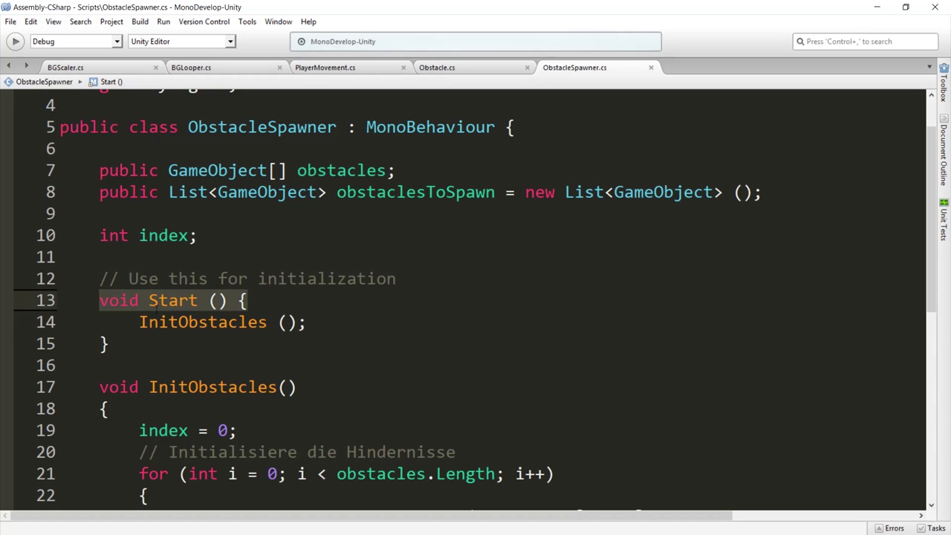
left_click_drag(139, 322, 306, 322)
scroll(302, 321, "down", 2)
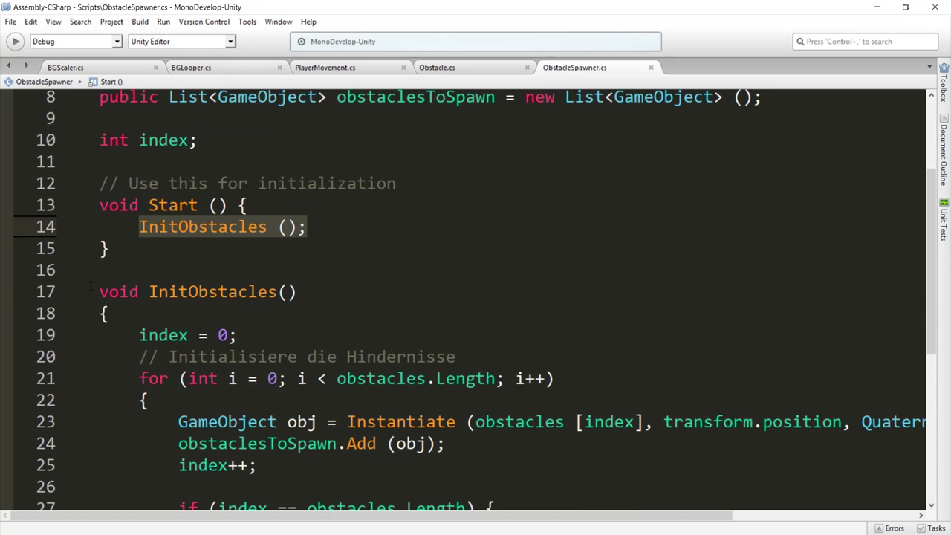
left_click_drag(90, 291, 279, 402)
scroll(279, 401, "down", 3)
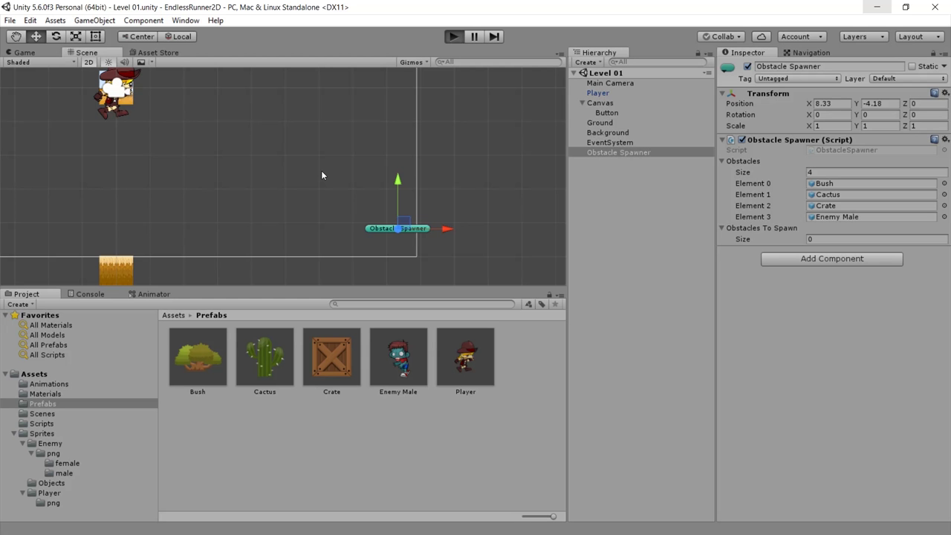
Play the level and compare the spawned clones in the Scene view with the for loop.
key("ctrl+p")
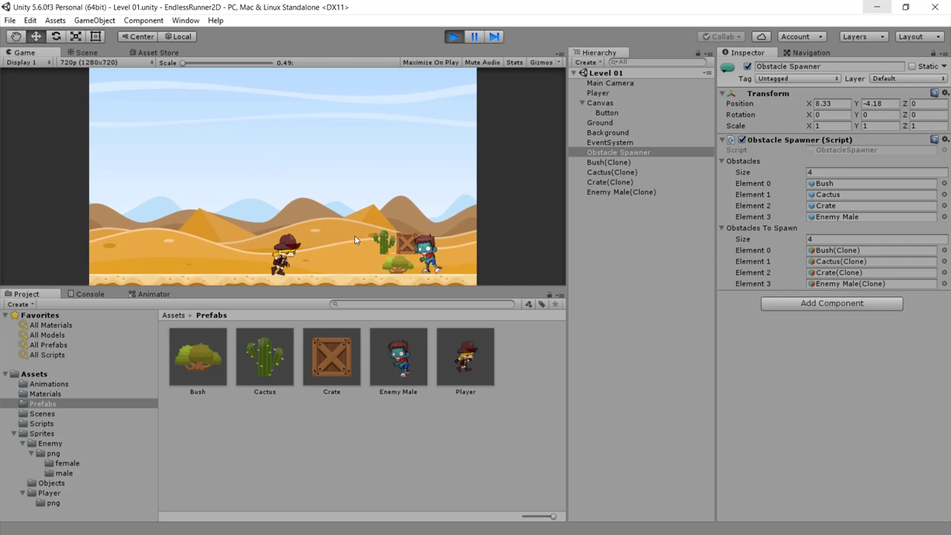
left_click(87, 52)
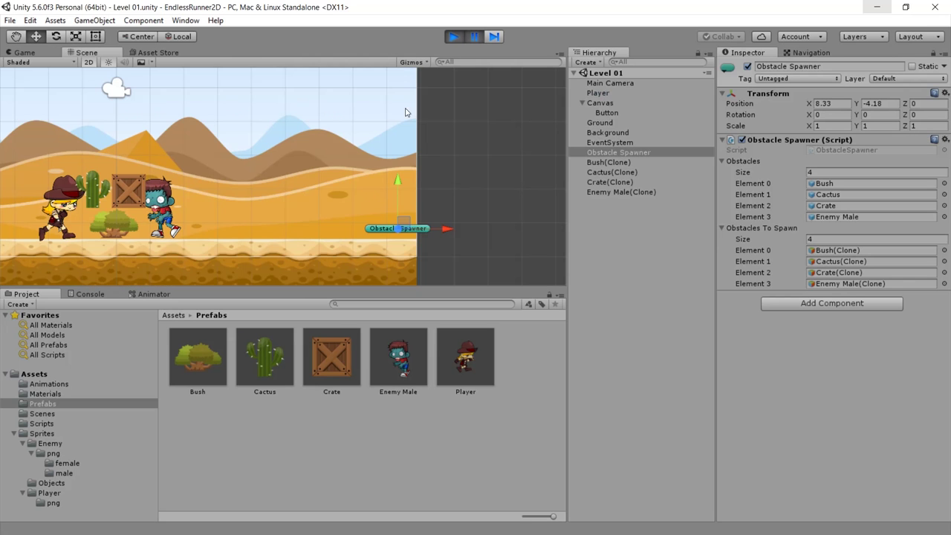
middle_click_drag(165, 200, 286, 197)
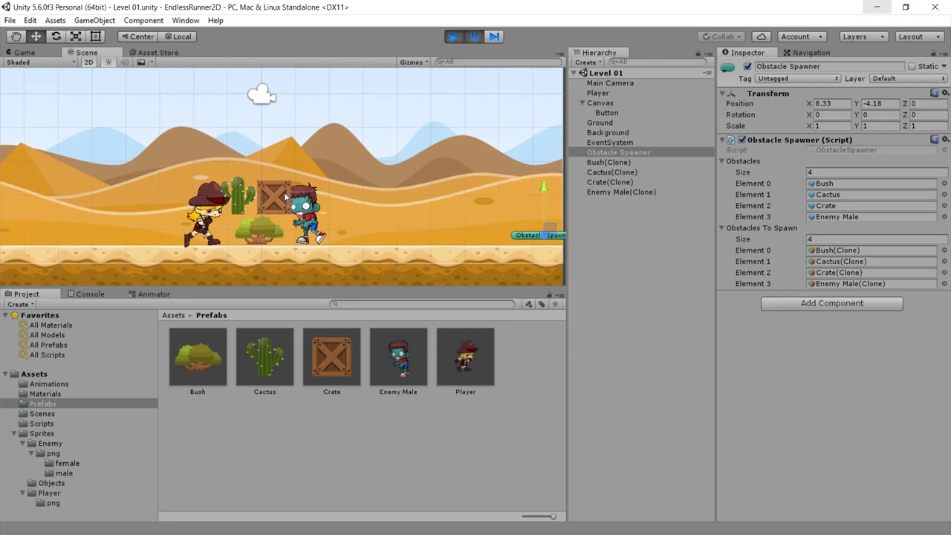
key("alt+Tab")
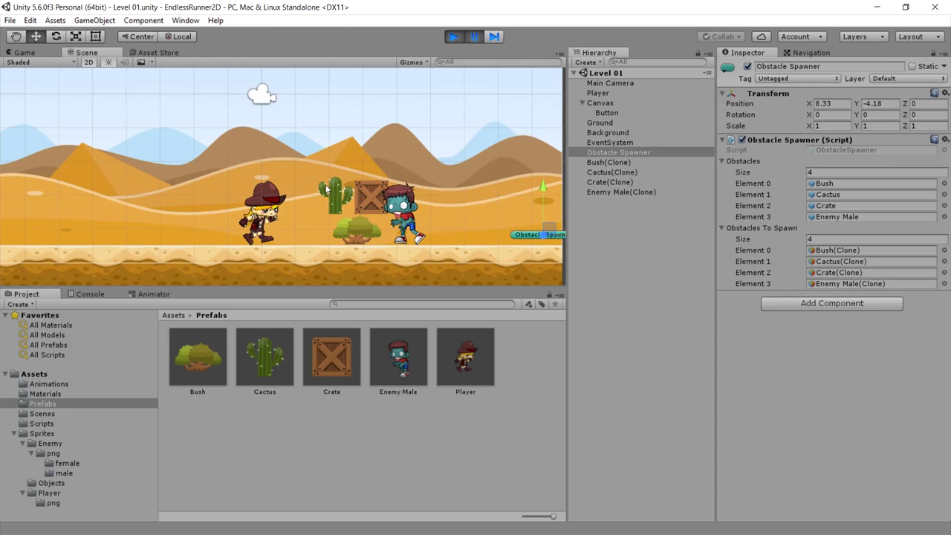
scroll(288, 254, "down", 2)
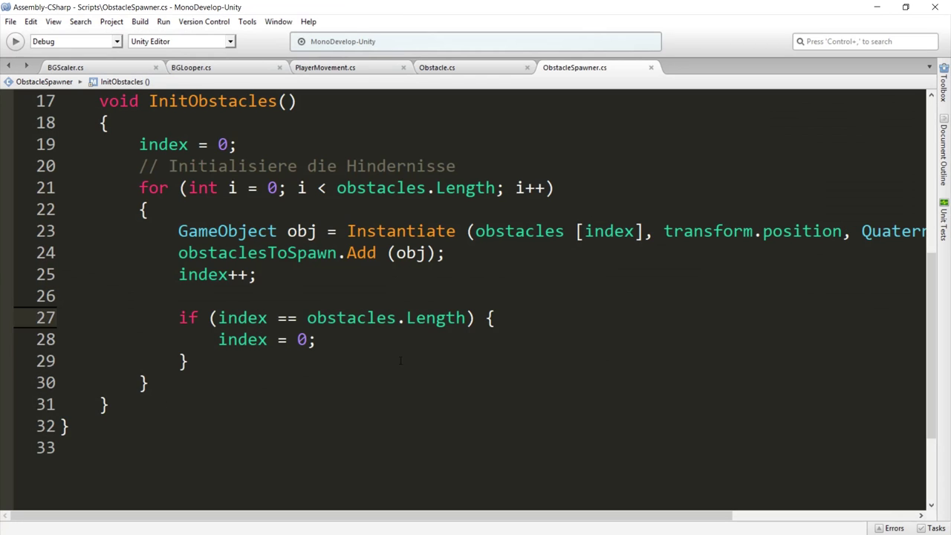
left_click_drag(400, 362, 128, 185)
left_click(129, 185)
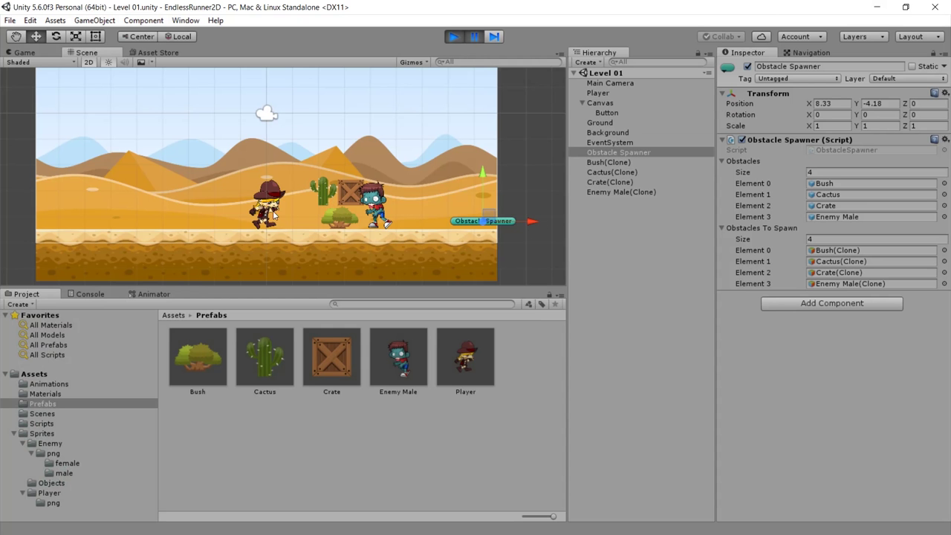
Stop the level, run it once more, and stop it again.
left_click(453, 38)
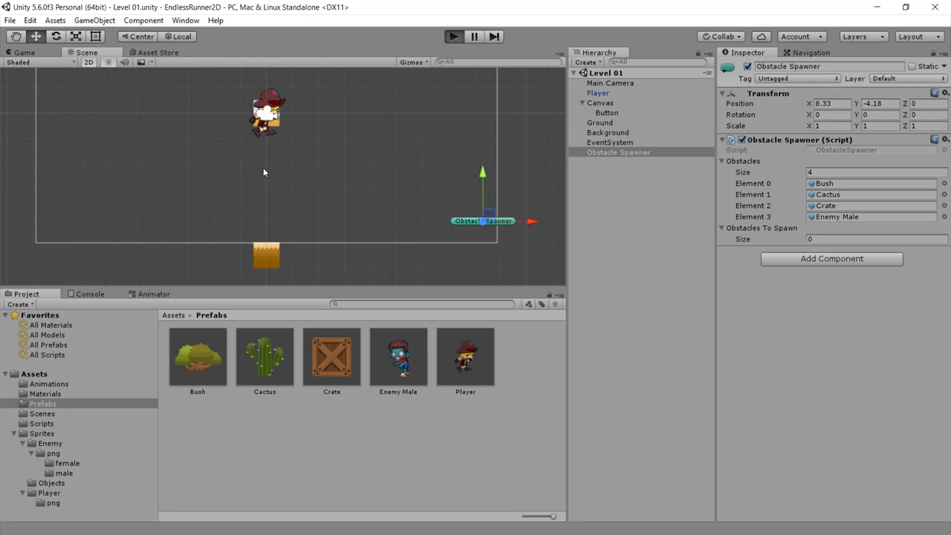
key("ctrl+p")
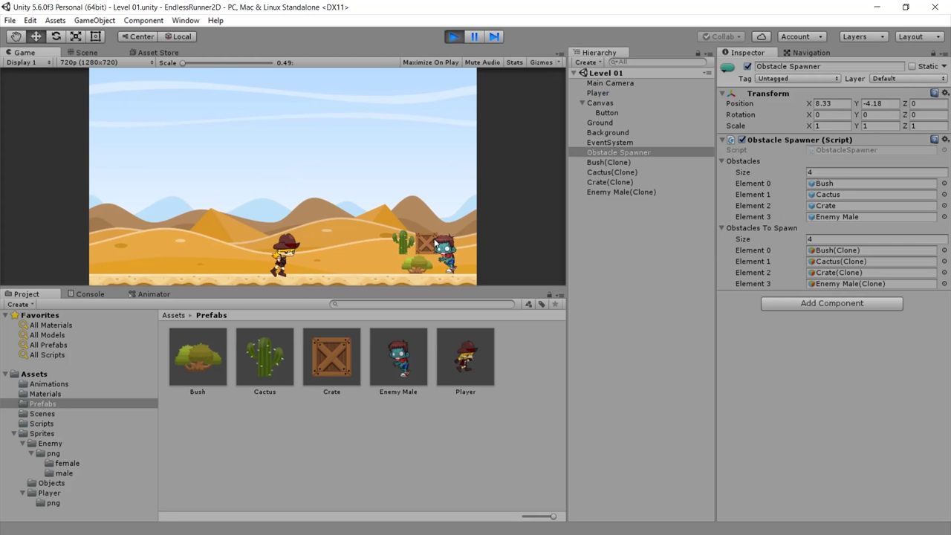
left_click(454, 38)
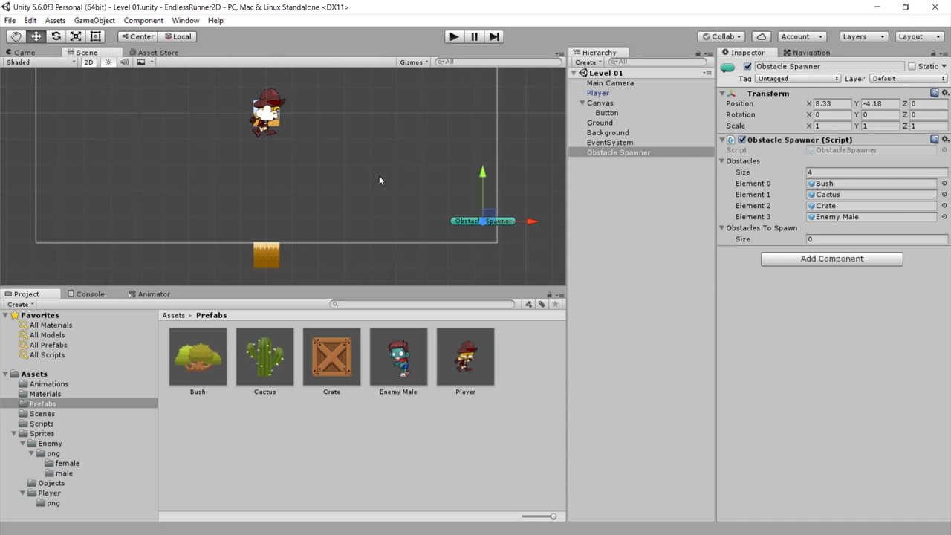
Declare an IEnumerator SpawnRandomObstacle() method below InitObstacles.
key("alt+Tab")
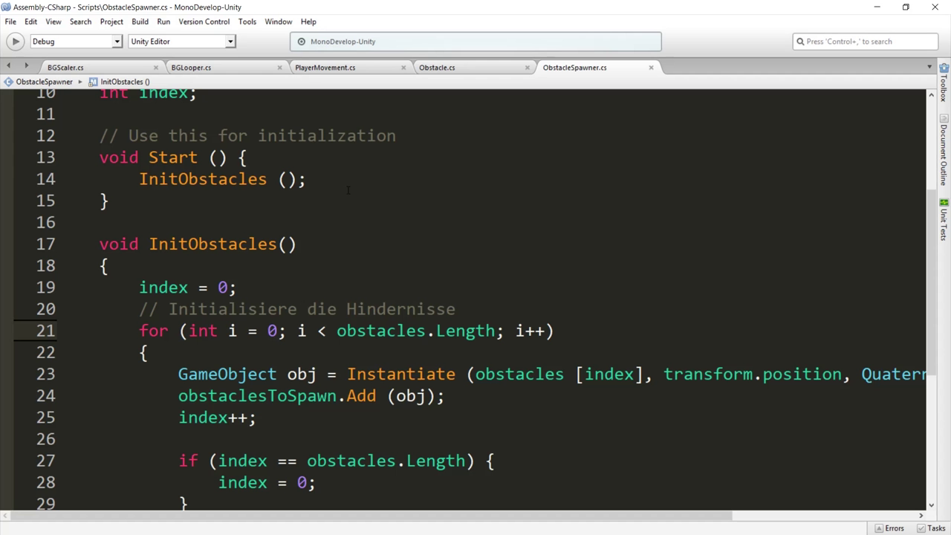
scroll(225, 241, "down", 3)
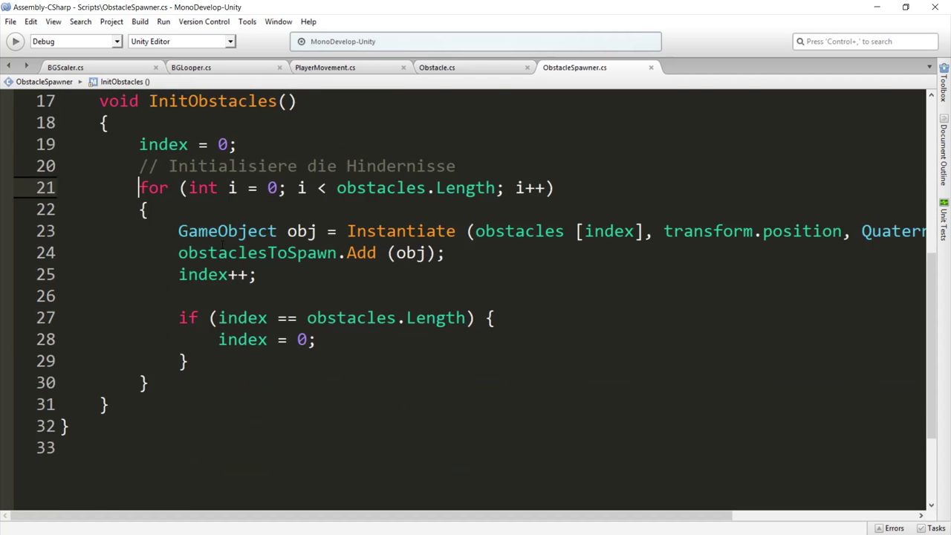
scroll(224, 241, "down", 2)
left_click(119, 273)
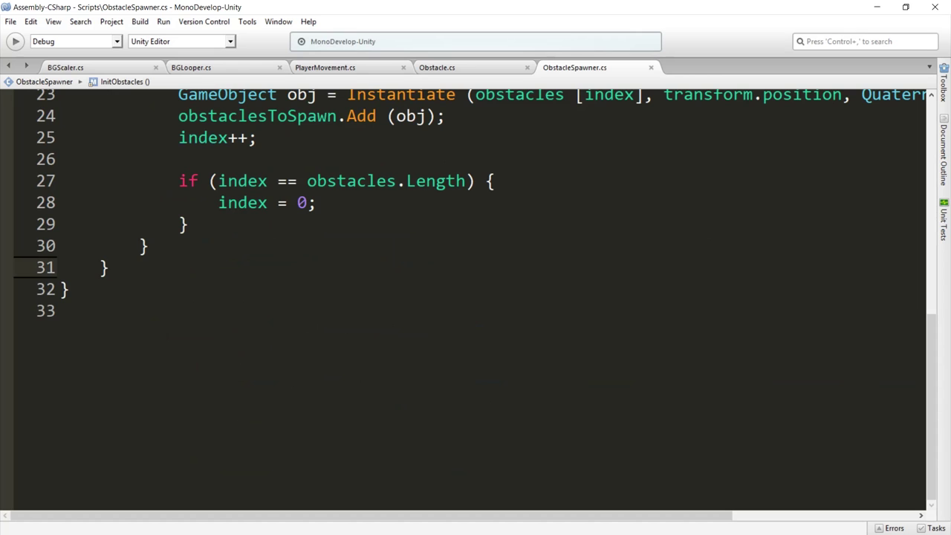
key("Return")
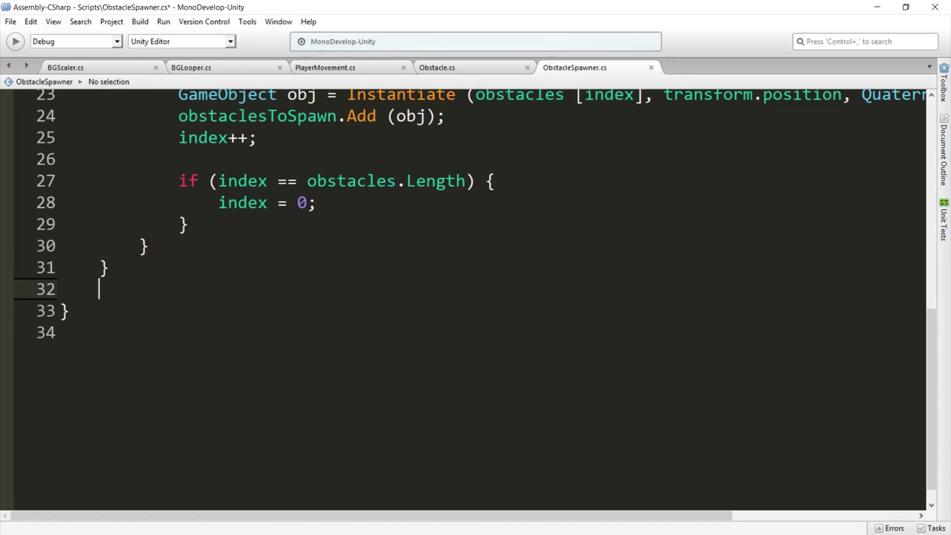
key("Return")
type("IE")
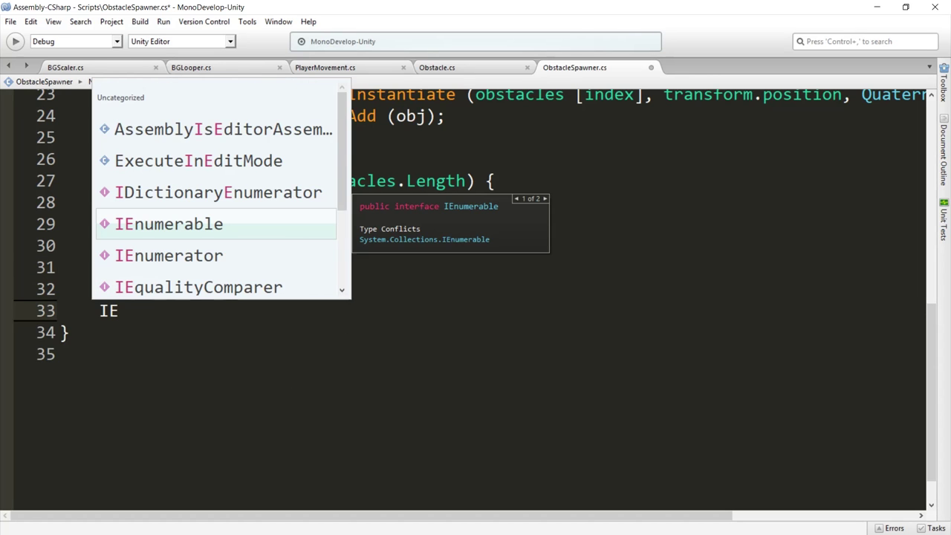
key("Down")
key("Return")
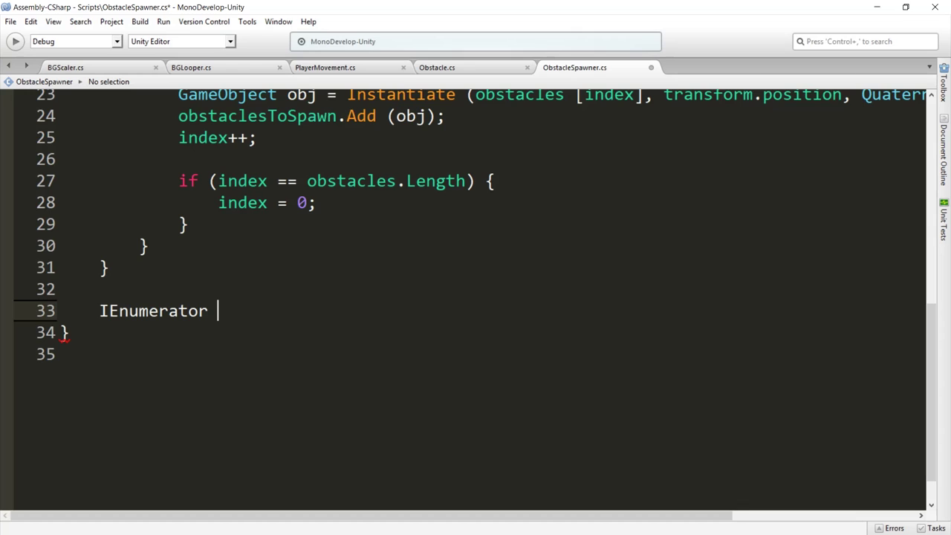
type("Spawn")
type("Random")
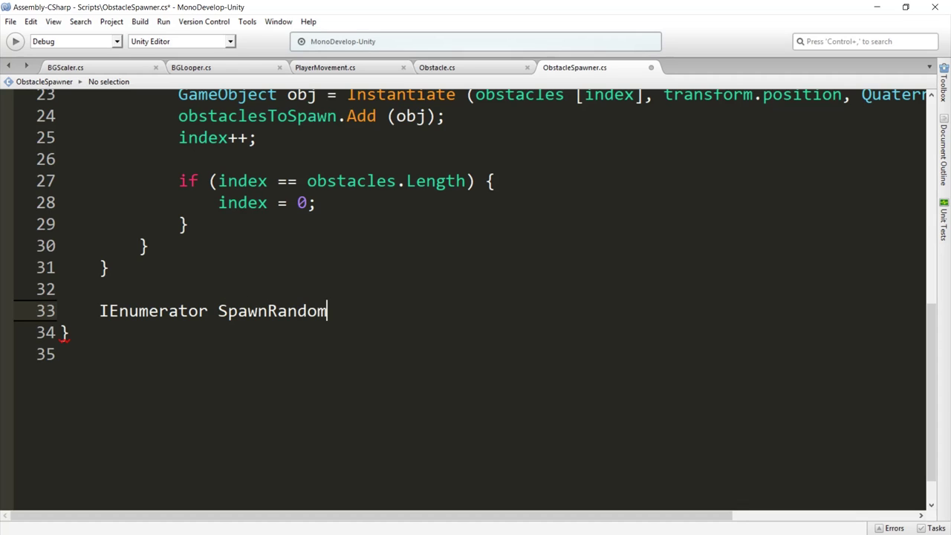
type("Obstacle")
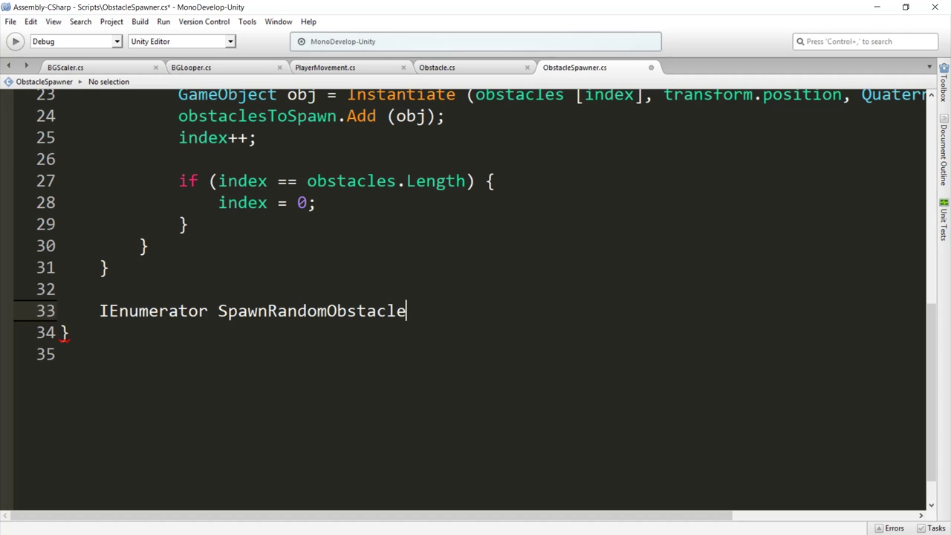
type("()")
key("Return")
Give it the body 'yield return new WaitForSeconds(Random.Range(1.5f, 4.5f));' and save.
type("{")
key("Return")
type("yield re")
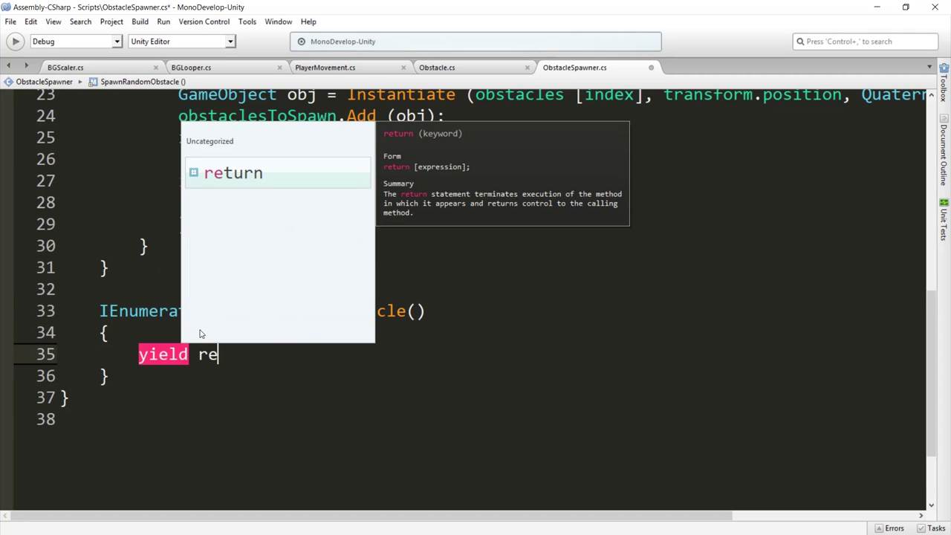
type("turn new Wait")
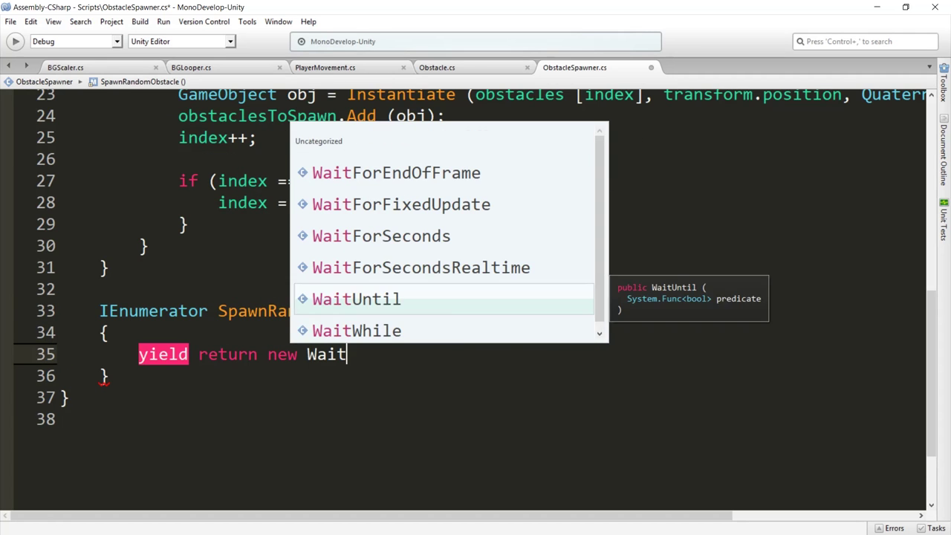
type("for")
key("Return")
type("(Random")
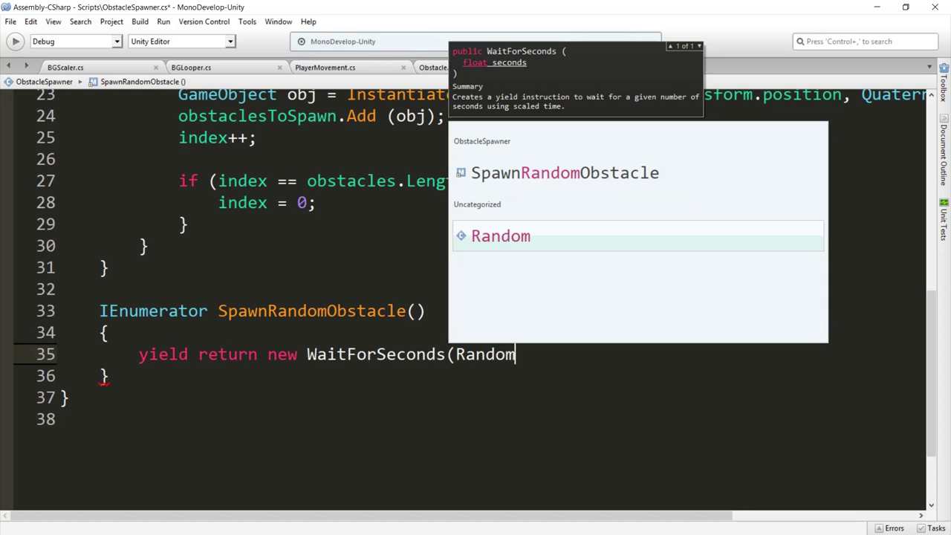
type(".Range(")
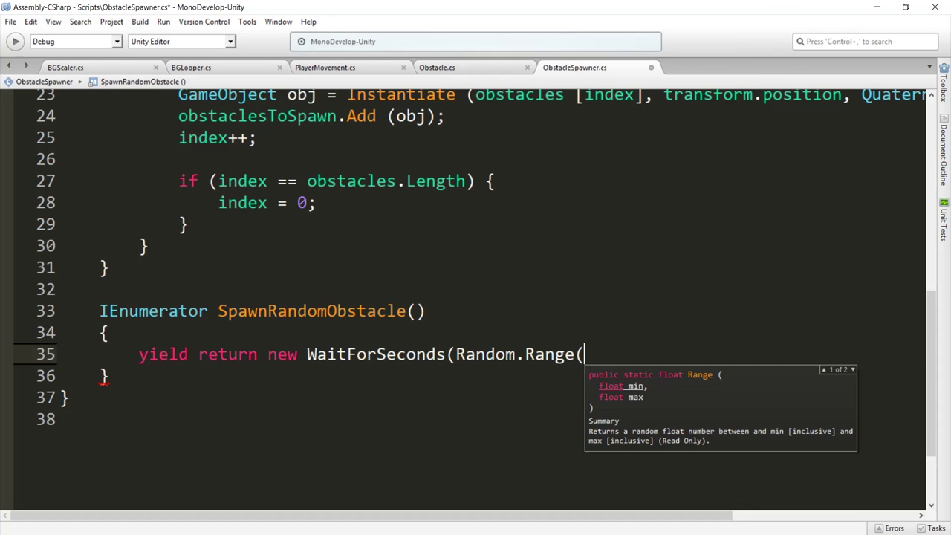
type("1.f")
key("BackSpace")
type("5")
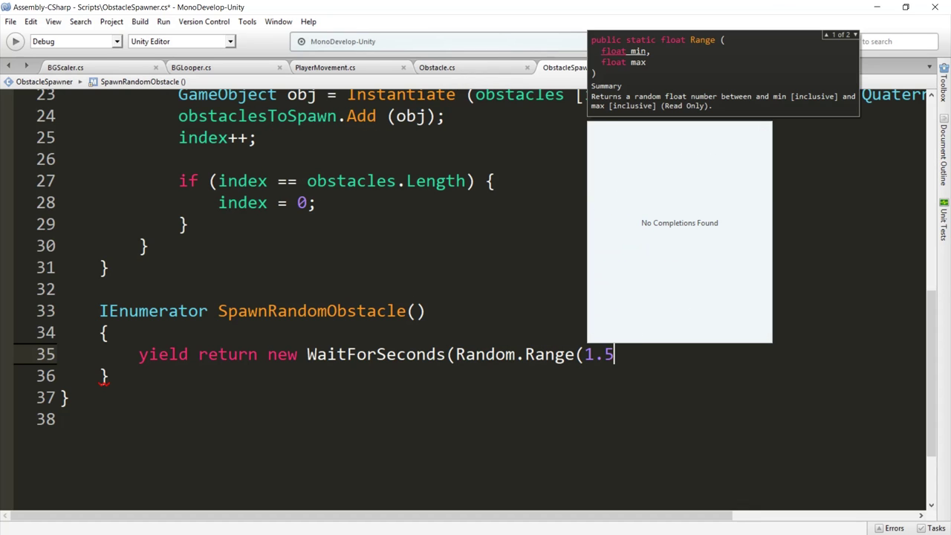
type("f, 4.")
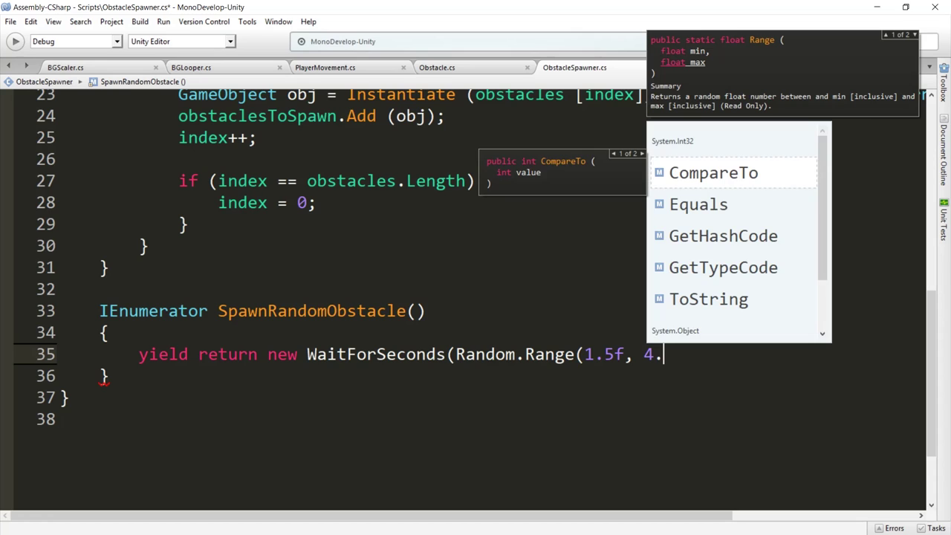
type("5f))")
key("Return")
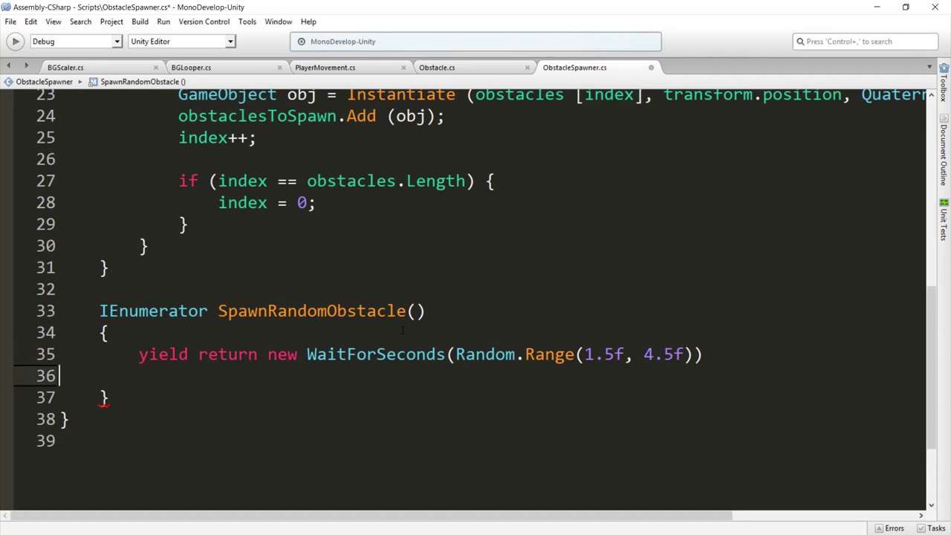
left_click(717, 362)
type(";")
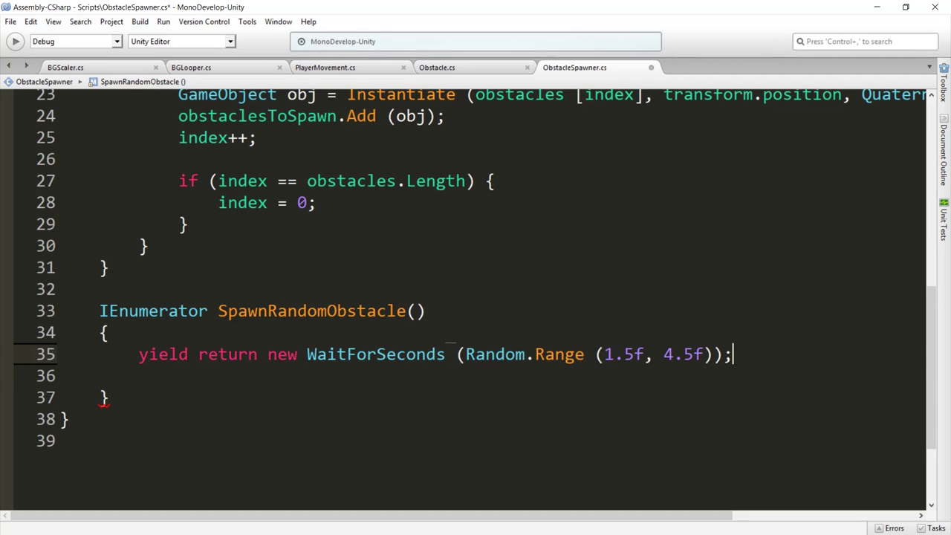
key("ctrl+s")
Check the SpawnRandomObstacle signature and place the caret on the coroutine's empty line.
left_click(154, 382)
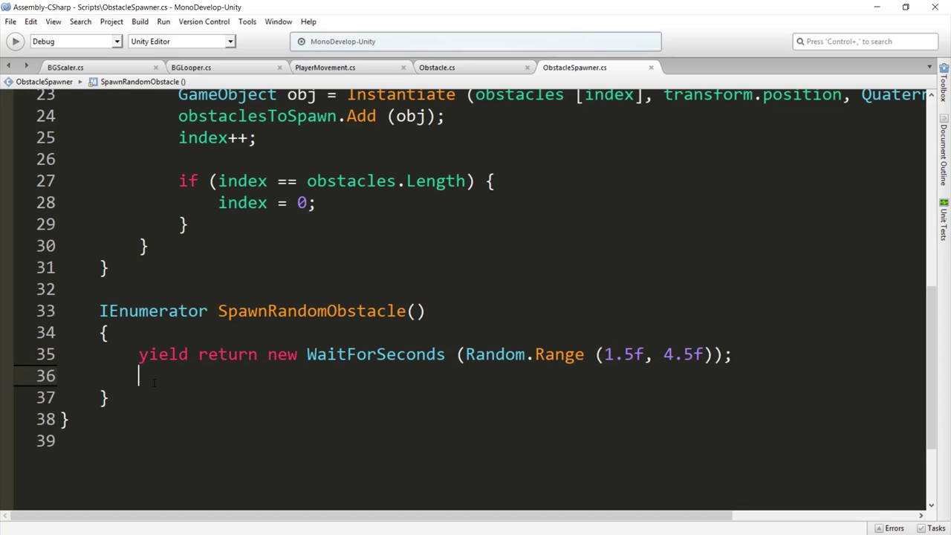
left_click_drag(218, 311, 426, 312)
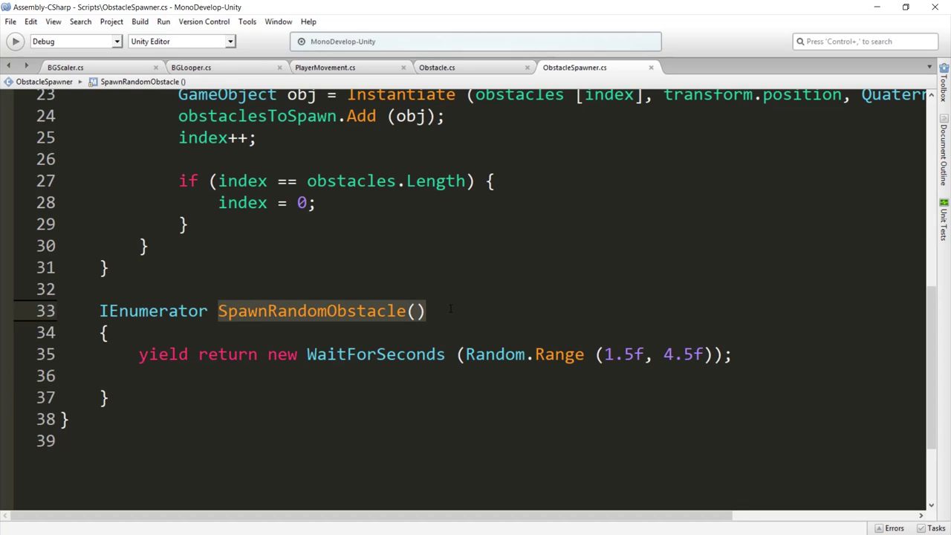
key("End")
left_click(143, 372)
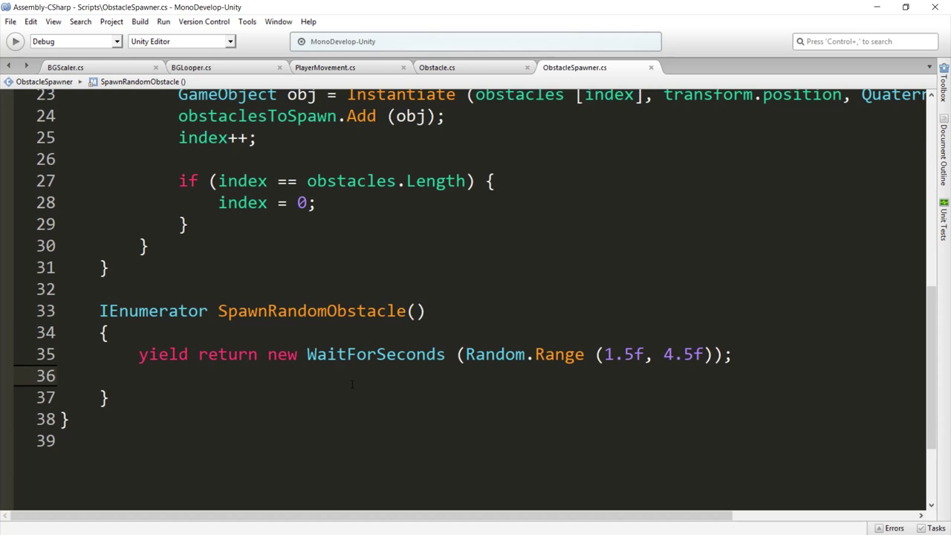
scroll(352, 384, "up", 2)
scroll(344, 367, "up", 2)
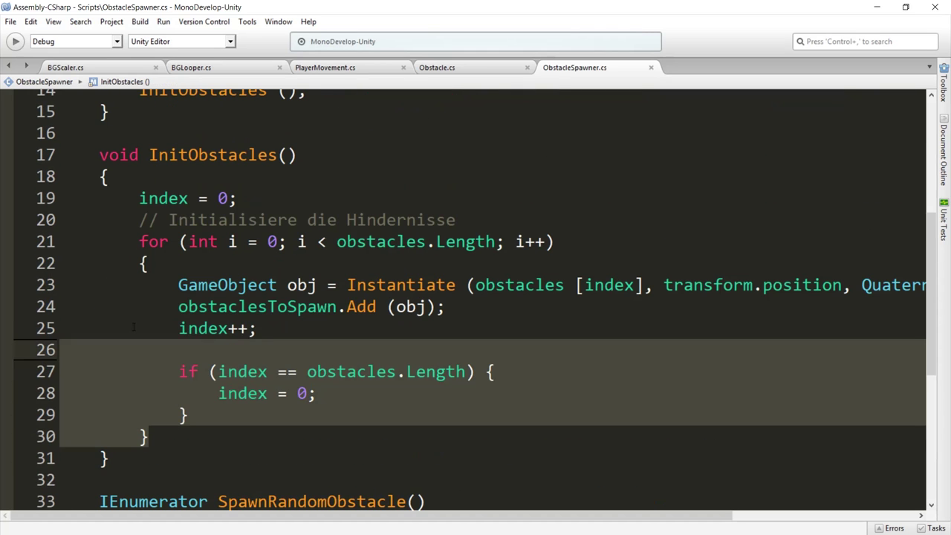
Locate the obstaclesToSpawn.Add(obj) line in InitObstacles.
left_click_drag(61, 459, 60, 176)
left_click(61, 177)
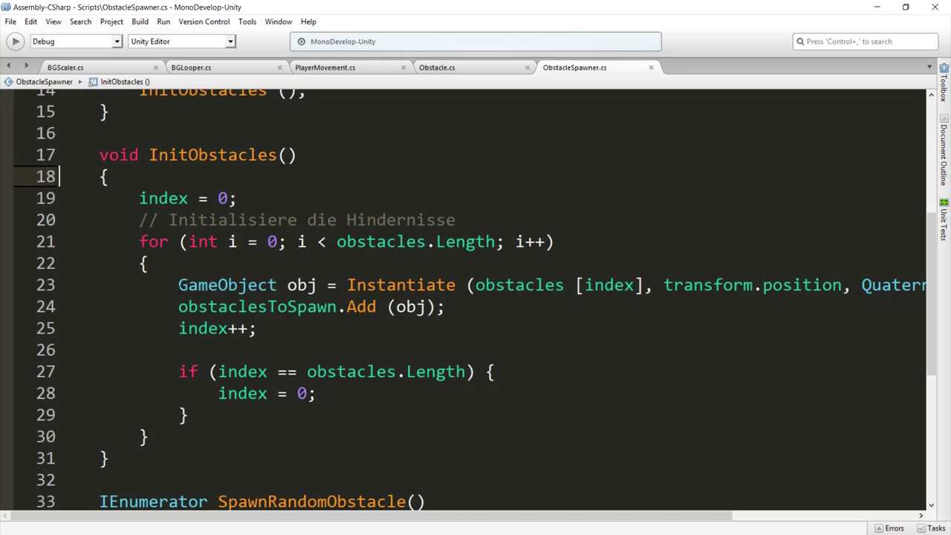
left_click(265, 324)
left_click_drag(178, 307, 461, 301)
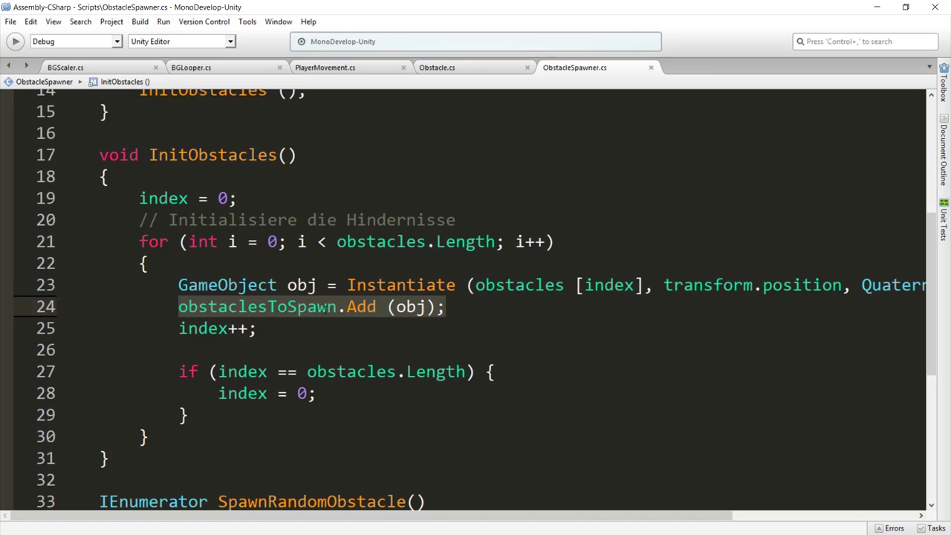
left_click(452, 315)
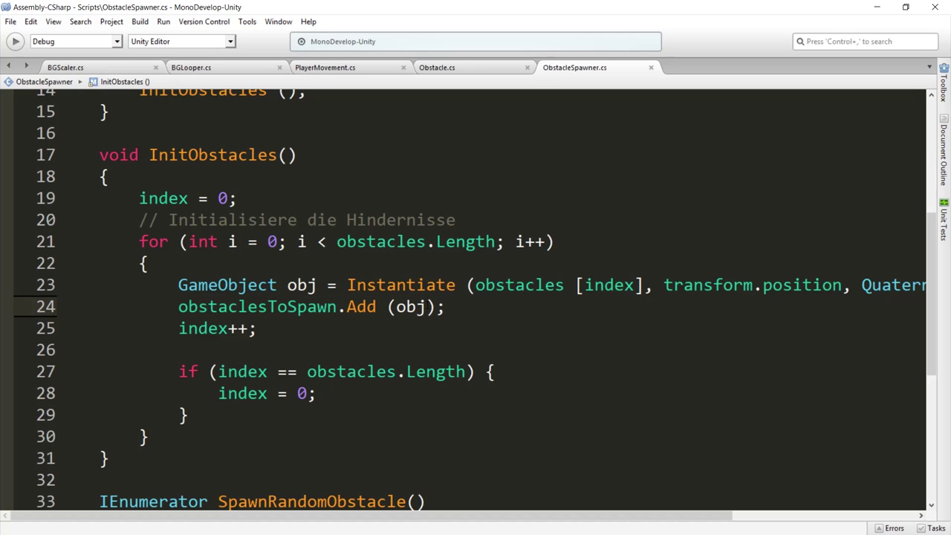
Insert 'obstaclesToSpawn[i].SetActive(false);' after it, save, and minimize MonoDevelop.
key("Return")
type("ob")
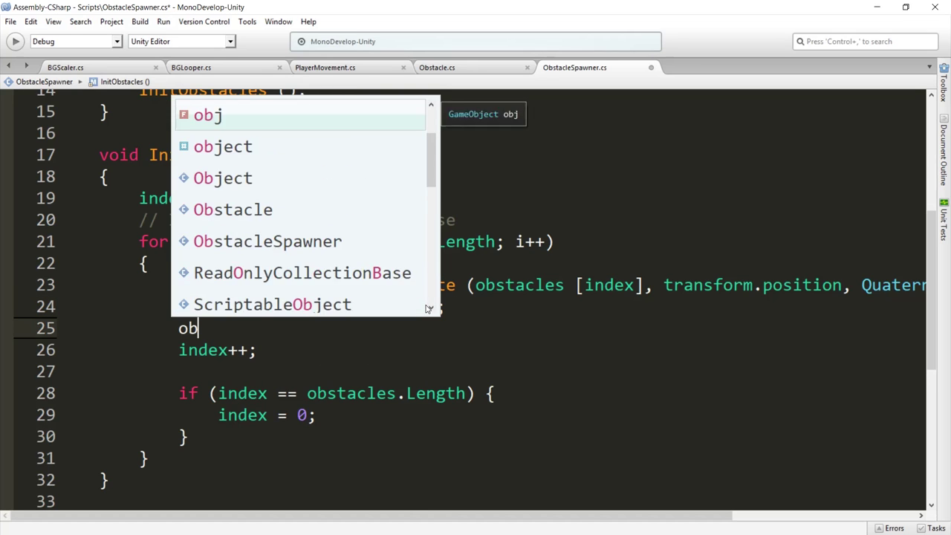
type("stacles")
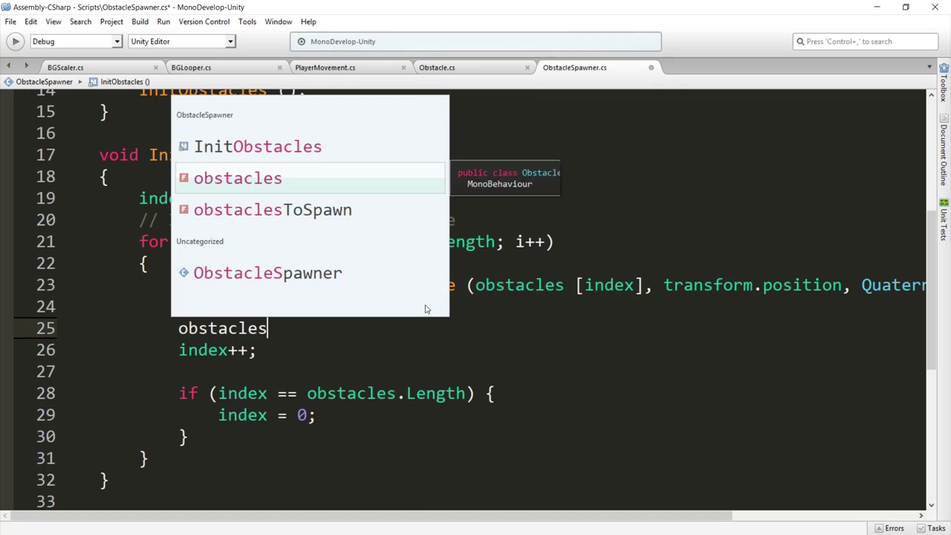
type("F")
key("BackSpace")
type("To")
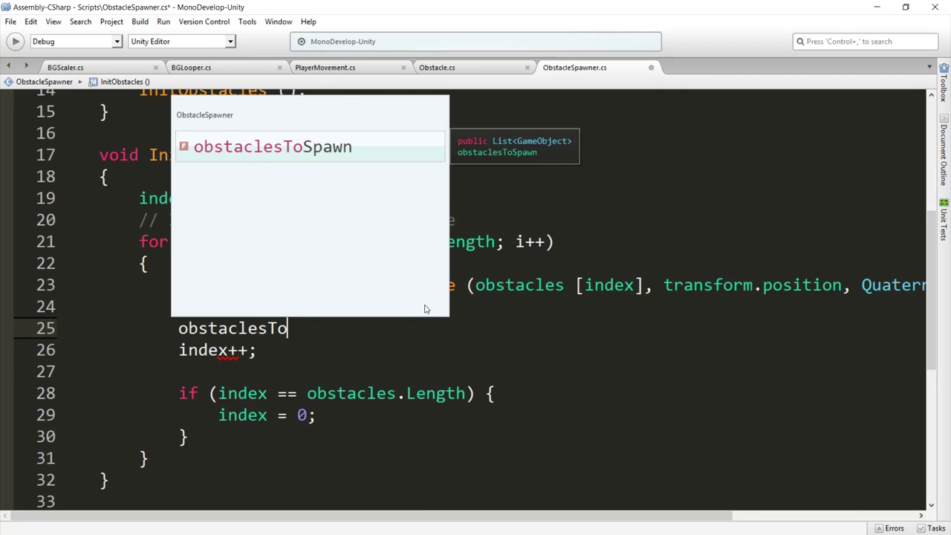
key("Return")
type("[i]")
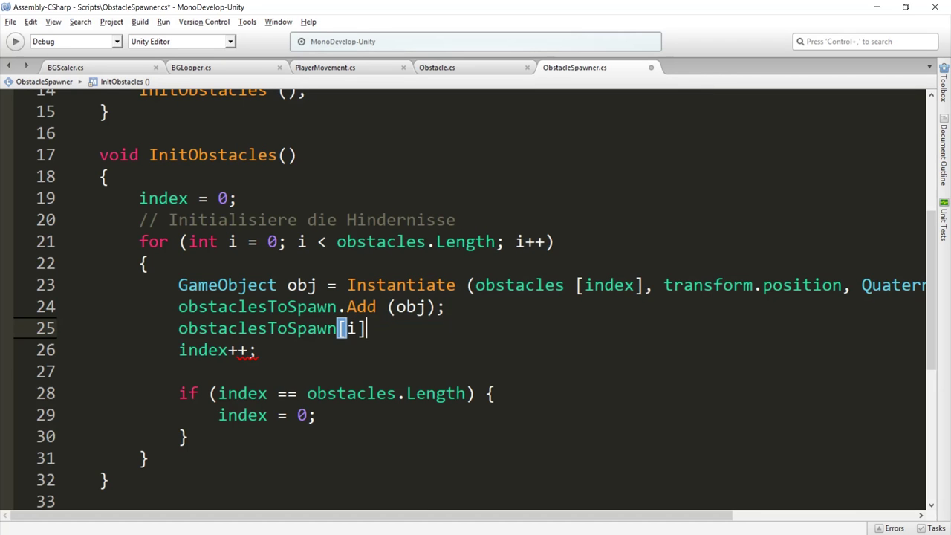
type(".Set")
key("Return")
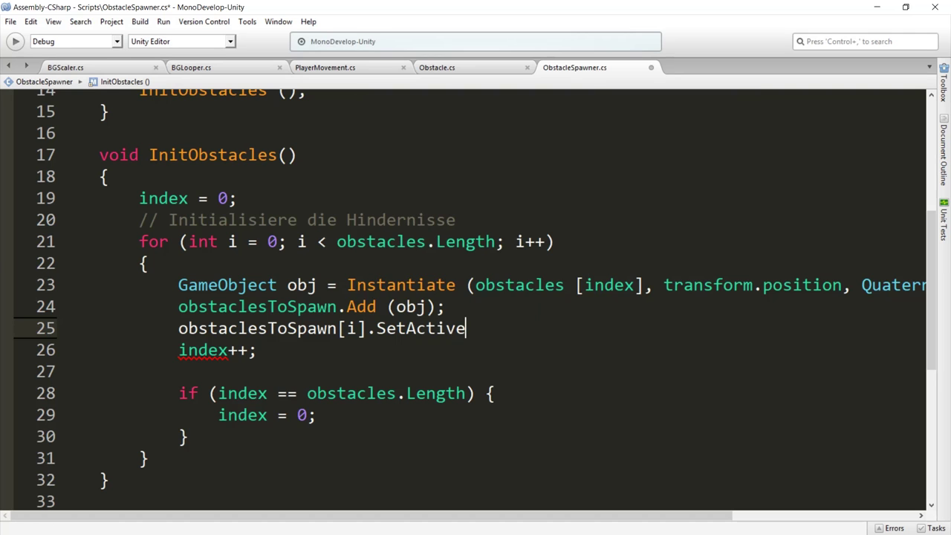
type("(f")
key("Return")
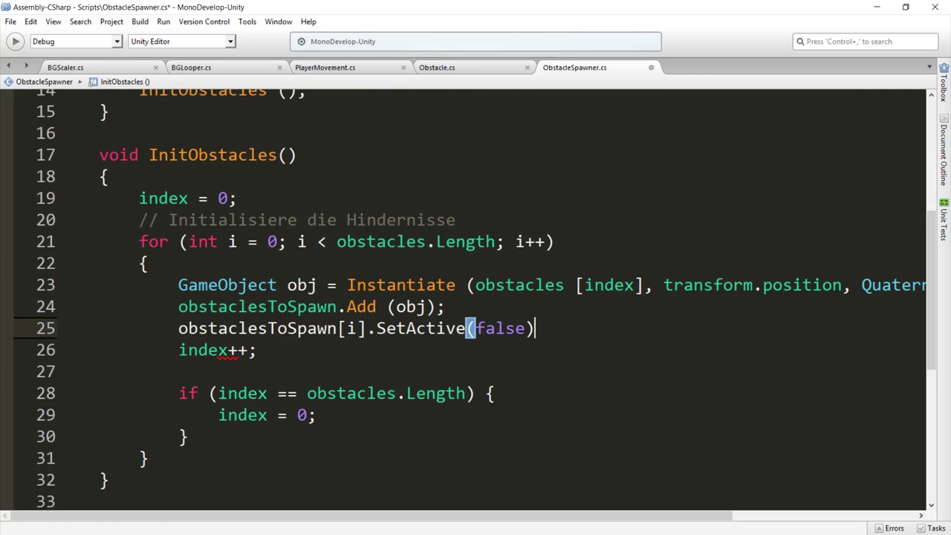
type(";")
key("ctrl+s")
scroll(476, 297, "down", 4)
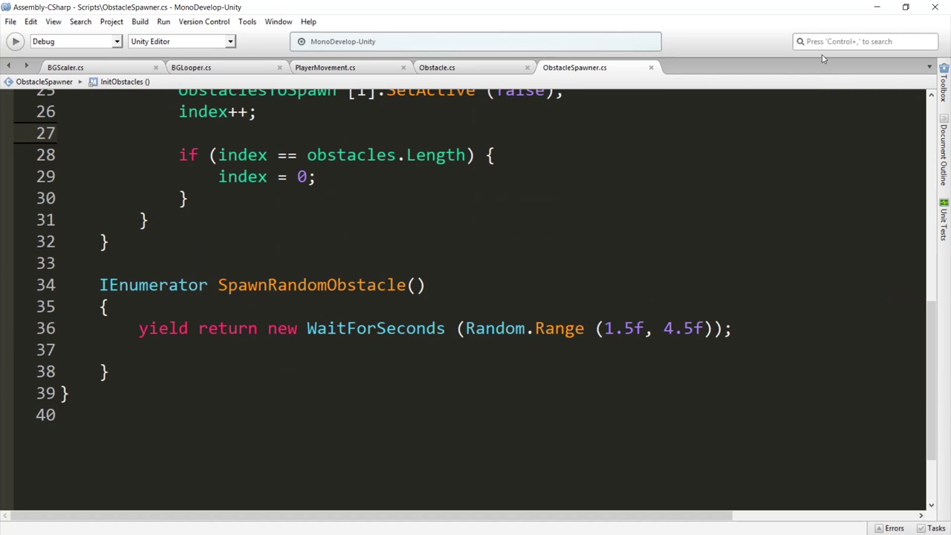
left_click(877, 7)
Play Level 01 and inspect the Bush, Enemy Male and Crate clones in the Inspector.
left_click(456, 37)
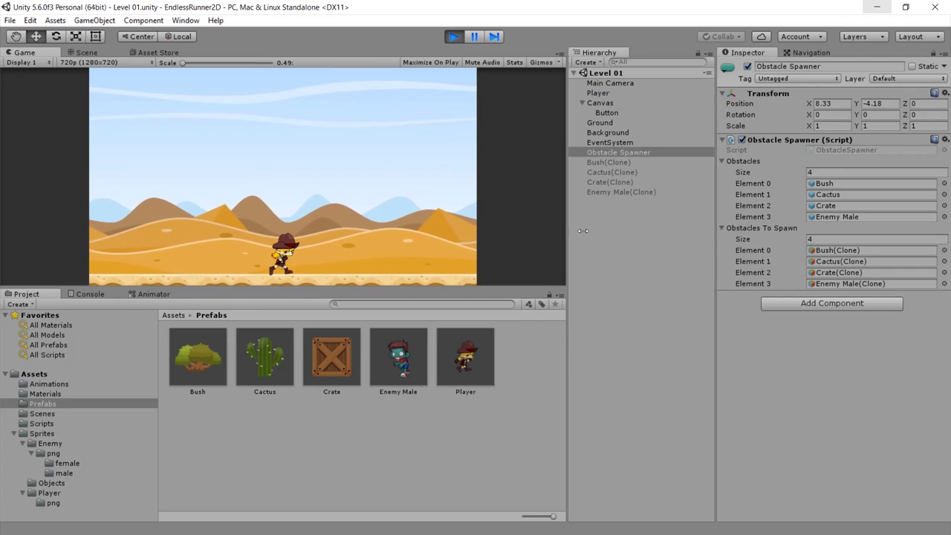
left_click(610, 162)
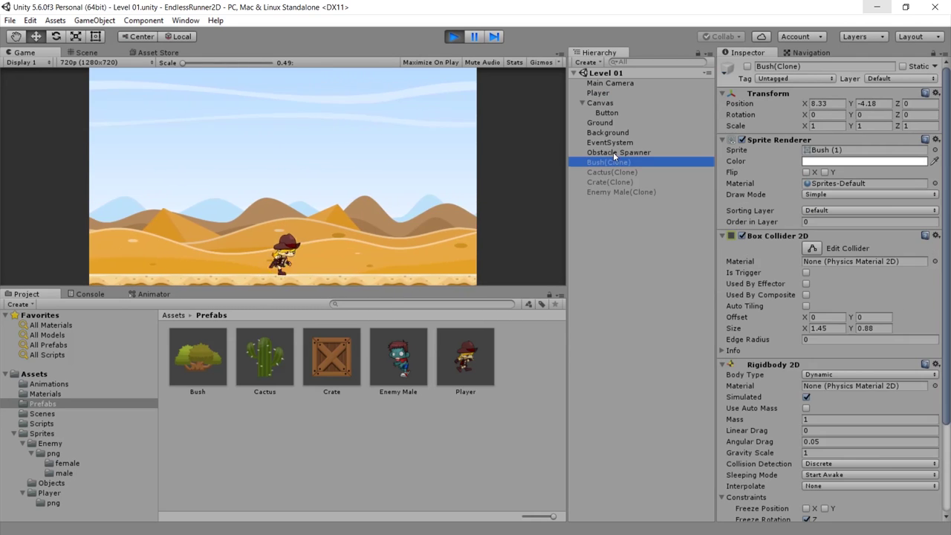
left_click(600, 192)
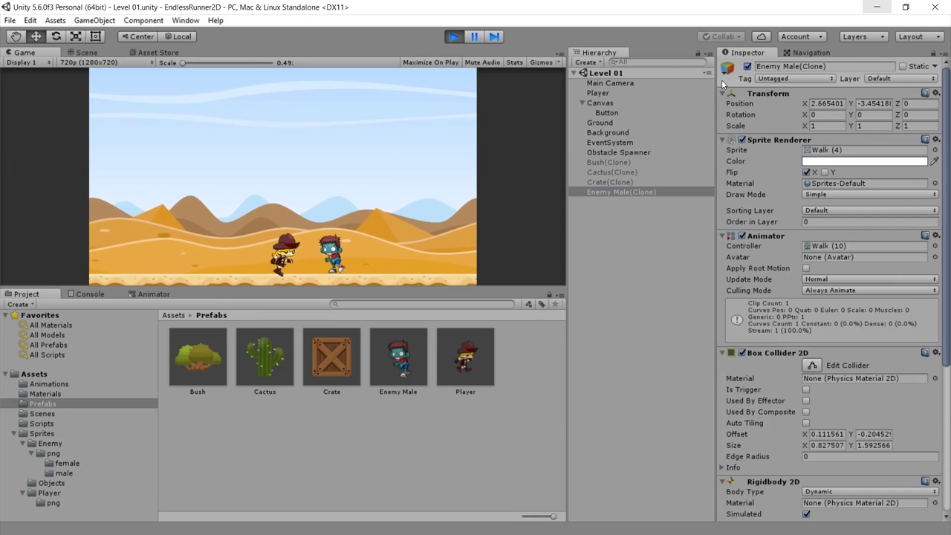
left_click(605, 182)
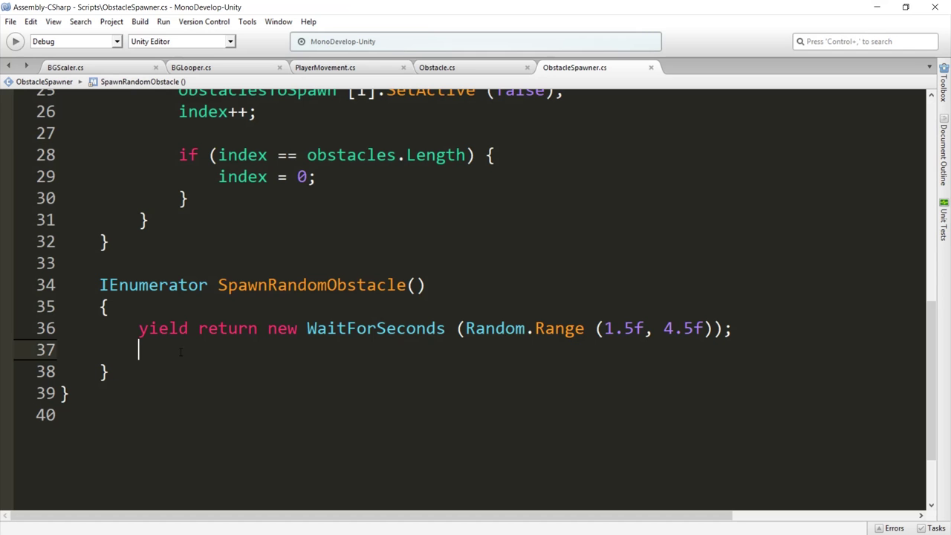
Add the German comments '// Warte eine gewisse Zeit' and '// Aktiviere Hindernisse' around the wait line.
left_click(419, 284)
left_click(154, 355)
left_click(139, 328)
key("Return")
key("Up")
type("/")
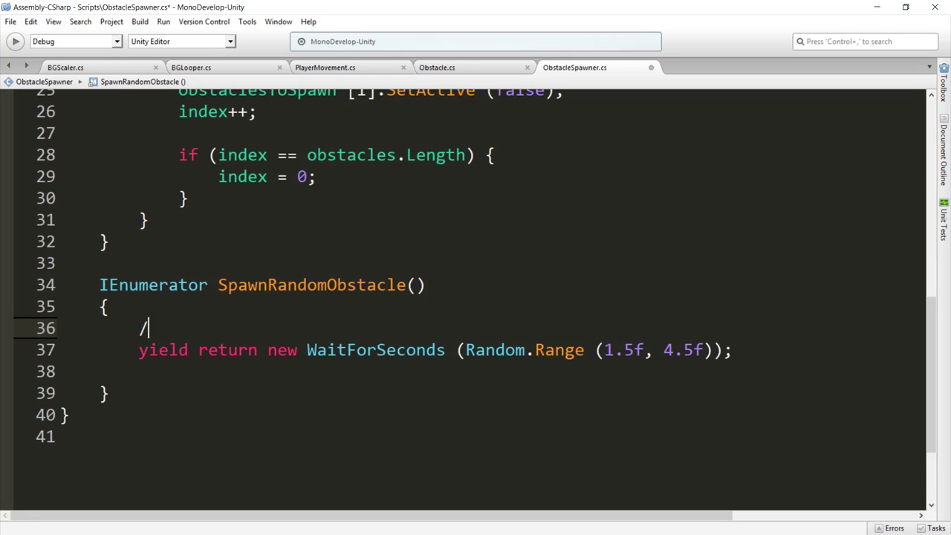
type("/ Warte eine g")
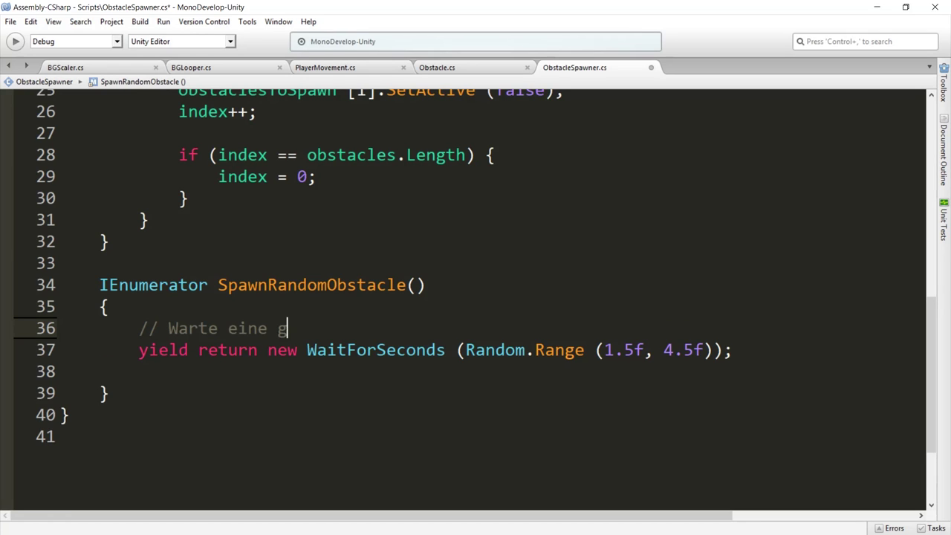
type("ewisse Zeit")
key("Down")
key("Down")
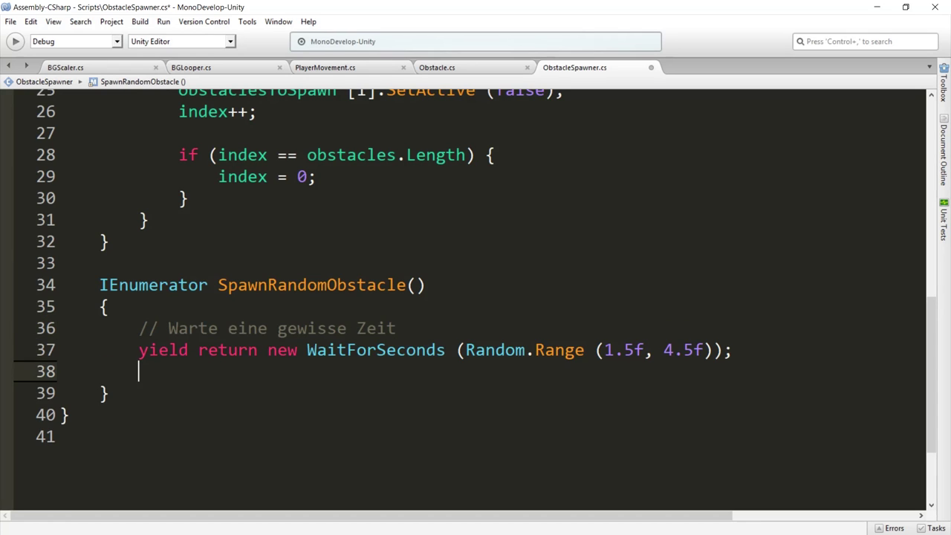
type("&&")
key("BackSpace")
key("BackSpace")
type("//")
key("Return")
key("Up")
key("End")
type("Aktiviere Hindernisse")
key("Return")
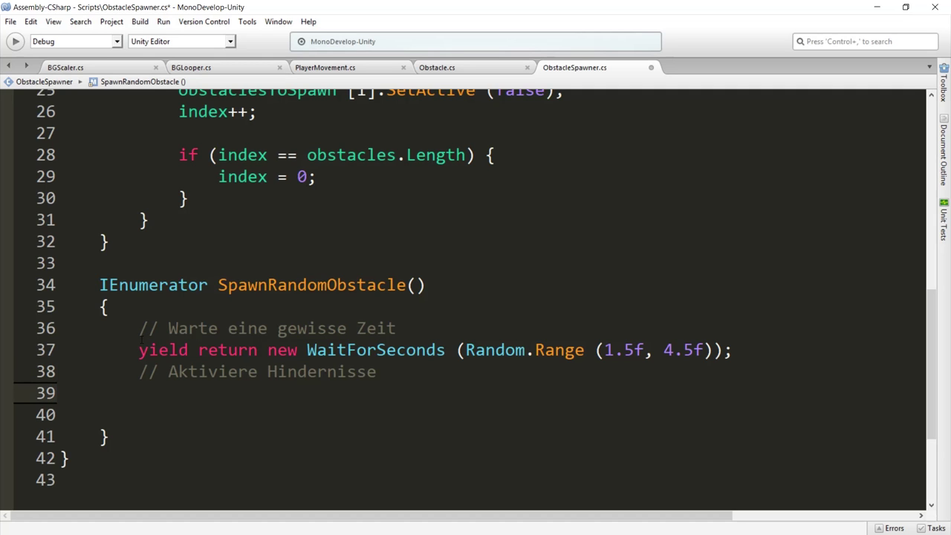
Declare int index = Random.Range(0, obstaclesToSpawn.Count); using autocomplete.
type("int ")
type("index = ")
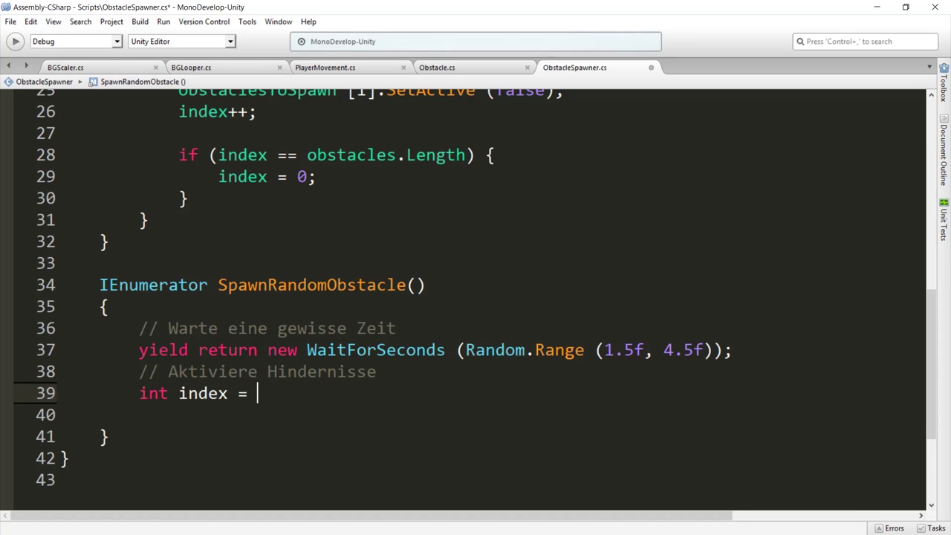
type("Random.Range")
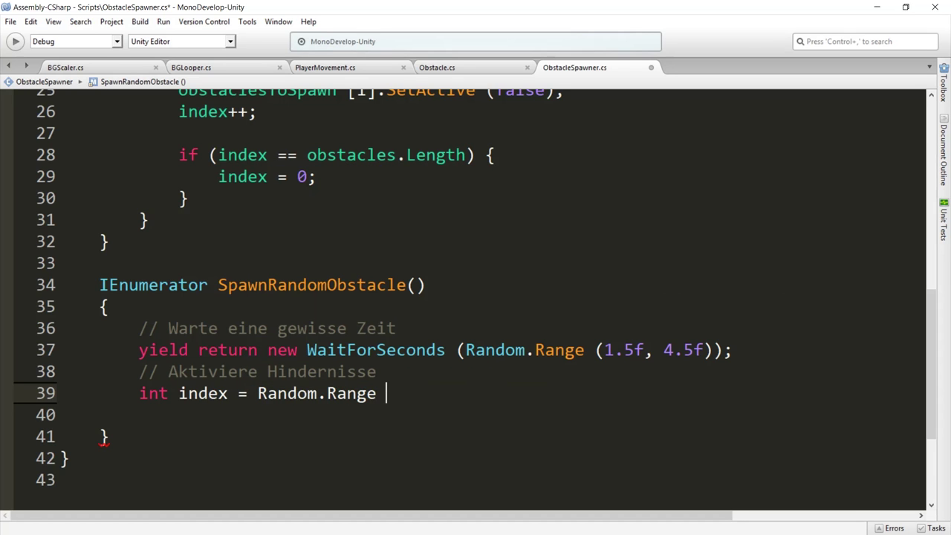
key("BackSpace")
type("(0, obsta")
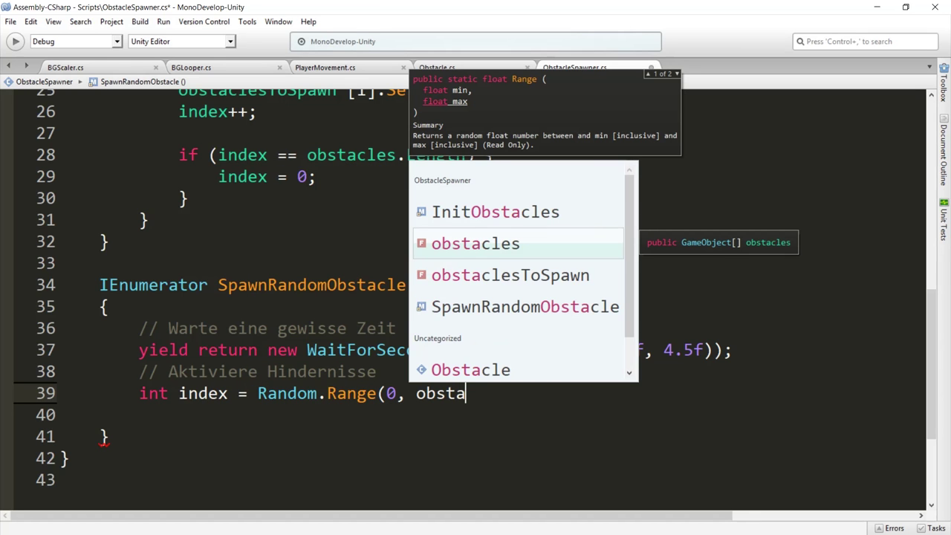
key("Down")
key("Return")
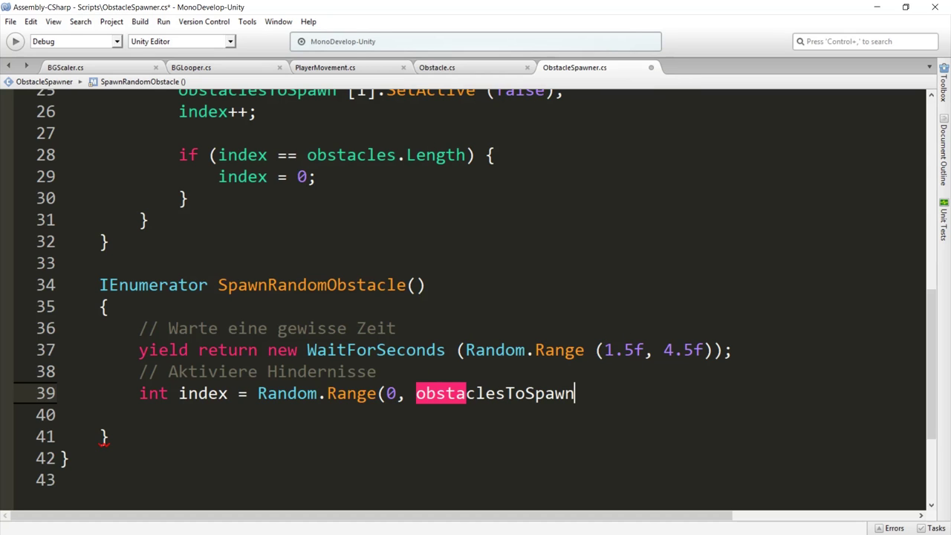
type(".Count)")
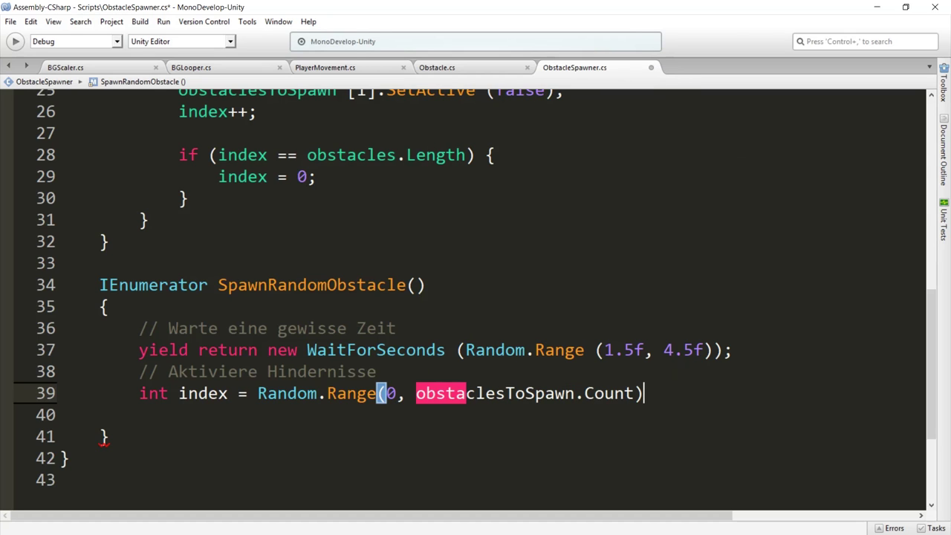
type(";")
key("Return")
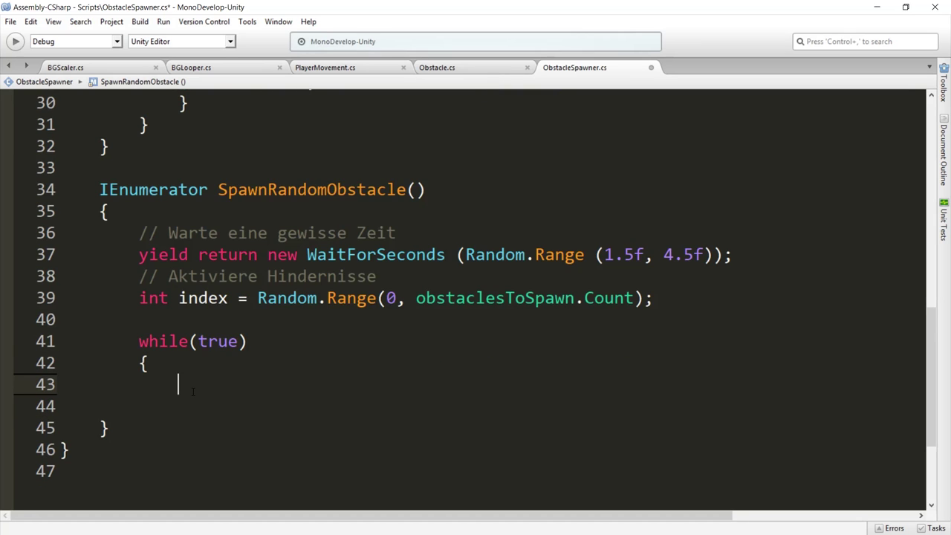
Write the check if(!obstaclesToSpawn[index].activeInHierarchy) using autocomplete.
type("if(!obst")
key("Down")
key("Return")
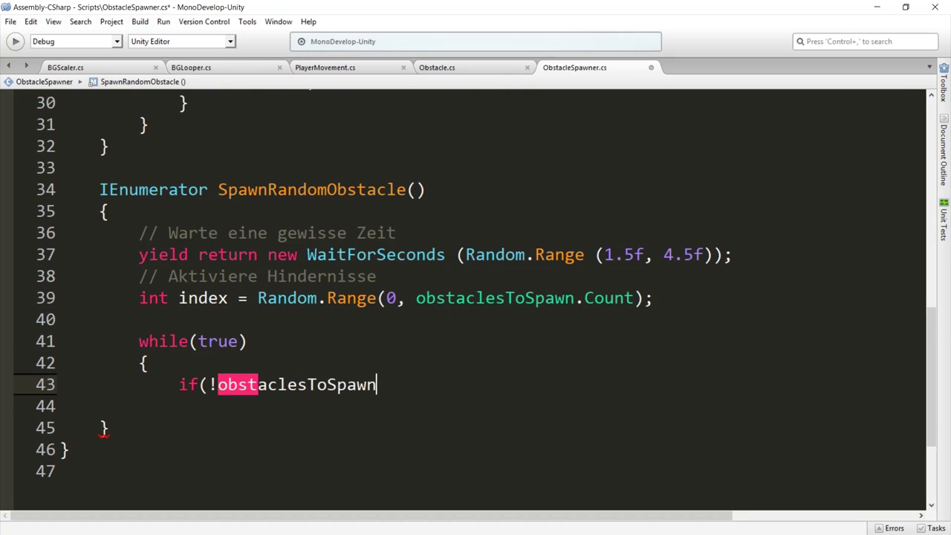
type("[index]")
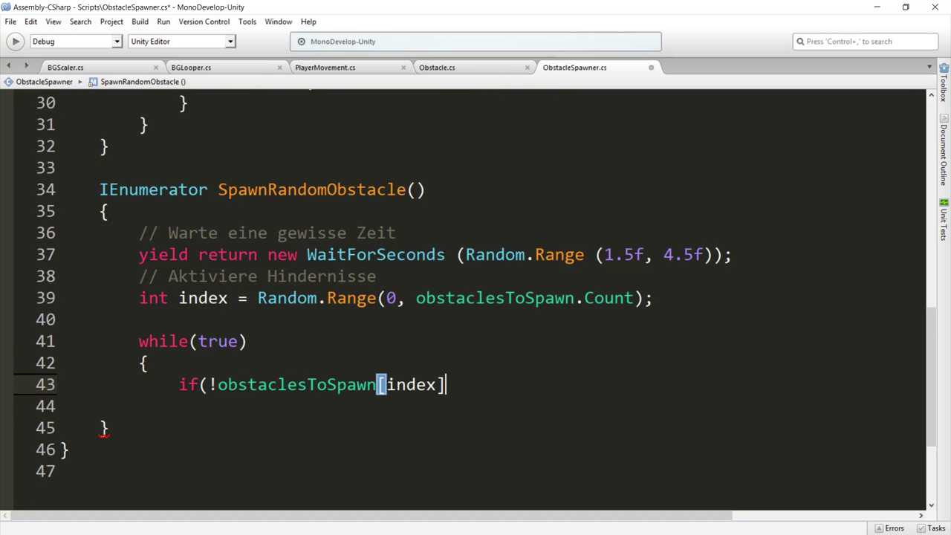
type(".active")
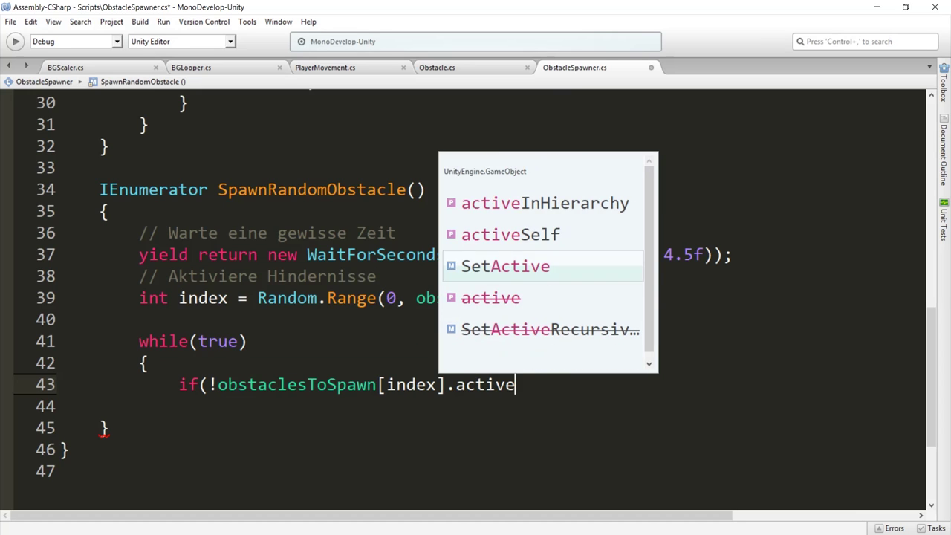
key("Return")
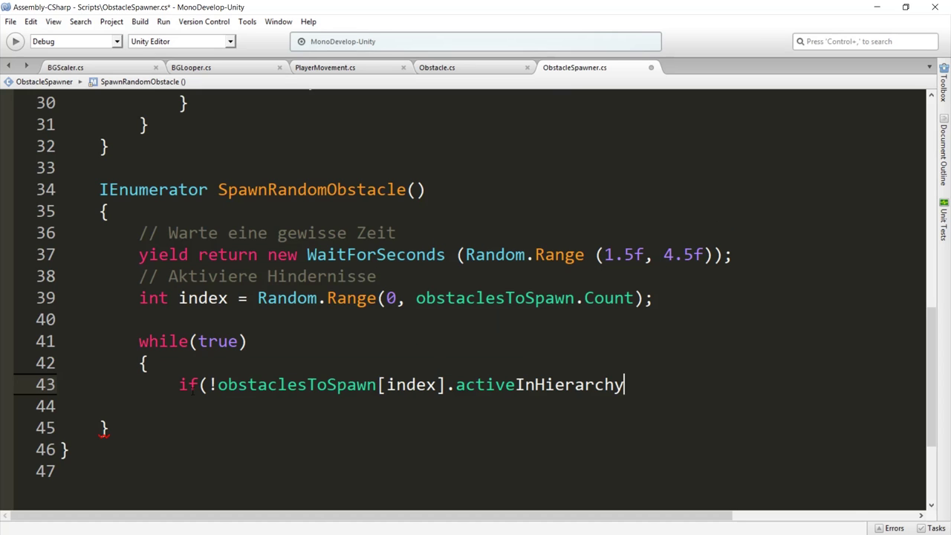
type(")")
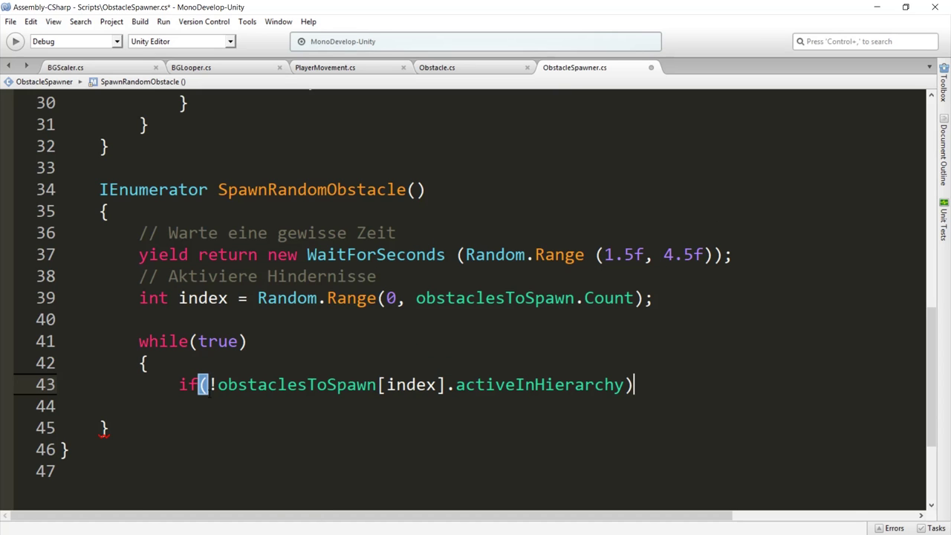
key("Right")
key("Right")
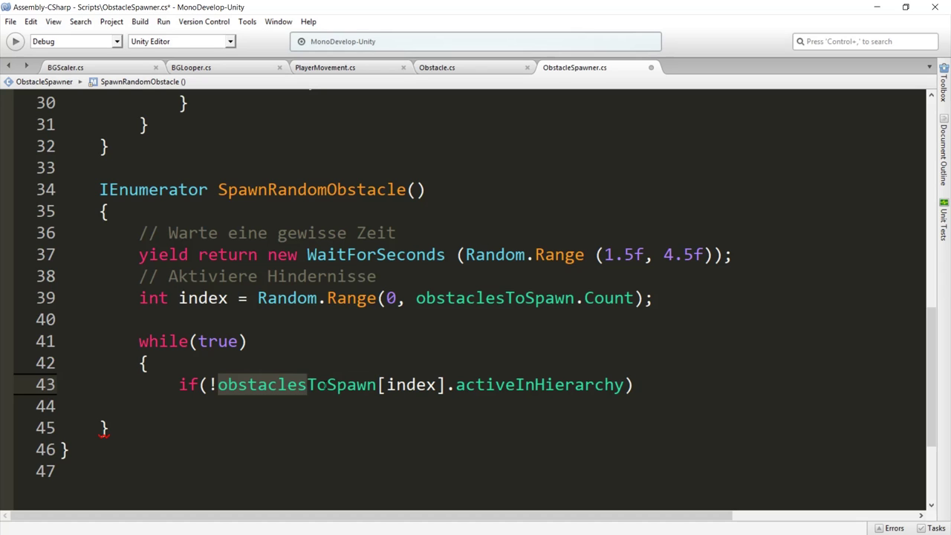
Highlight obstaclesToSpawn and activeInHierarchy on line 43 to point them out.
left_click(486, 385)
left_click_drag(217, 384, 378, 384)
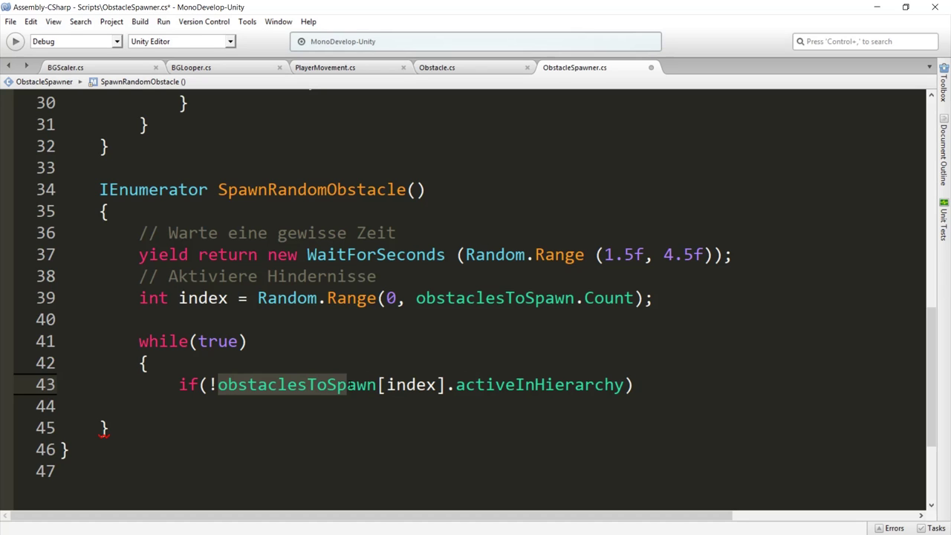
left_click(365, 384)
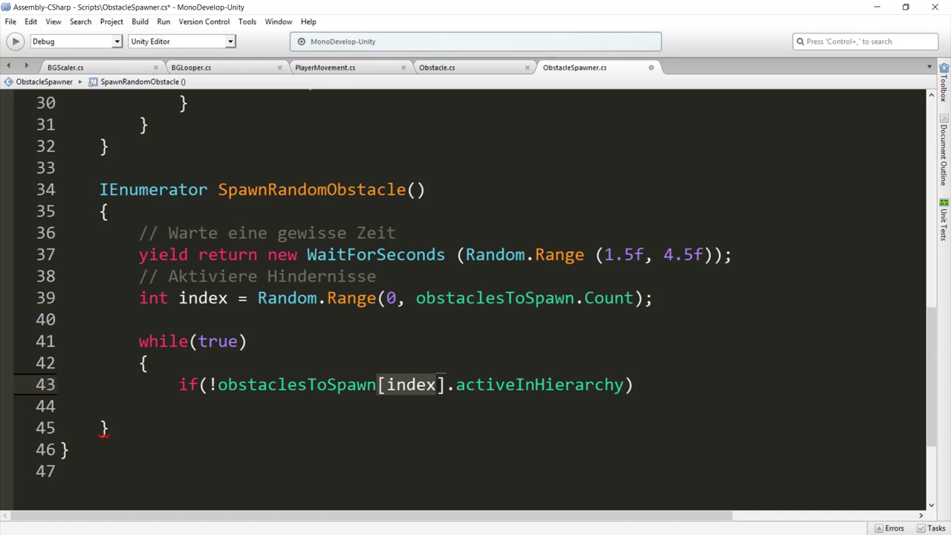
left_click_drag(456, 384, 624, 384)
left_click(624, 390)
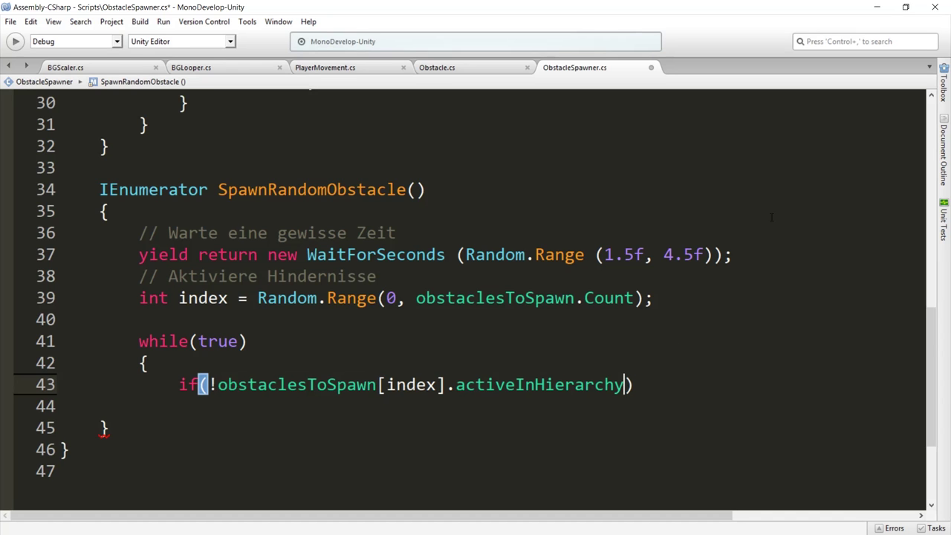
Play the level in Unity, inspect the Bush and Crate clones, then stop.
left_click(878, 7)
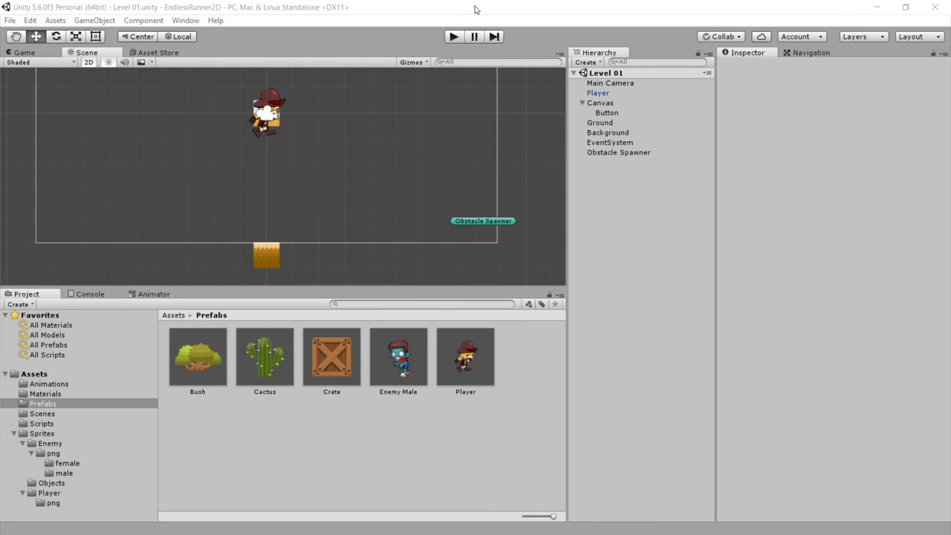
left_click(454, 37)
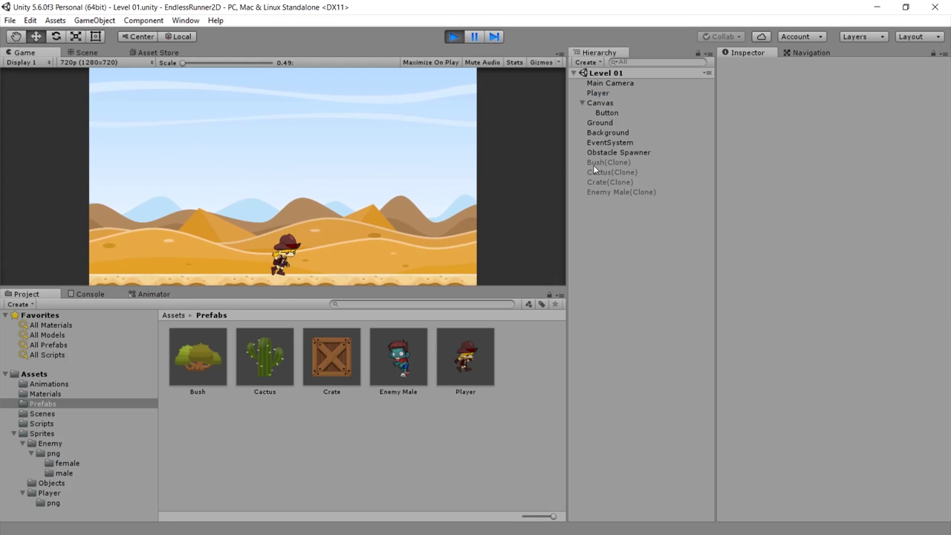
left_click(597, 162)
left_click(601, 181)
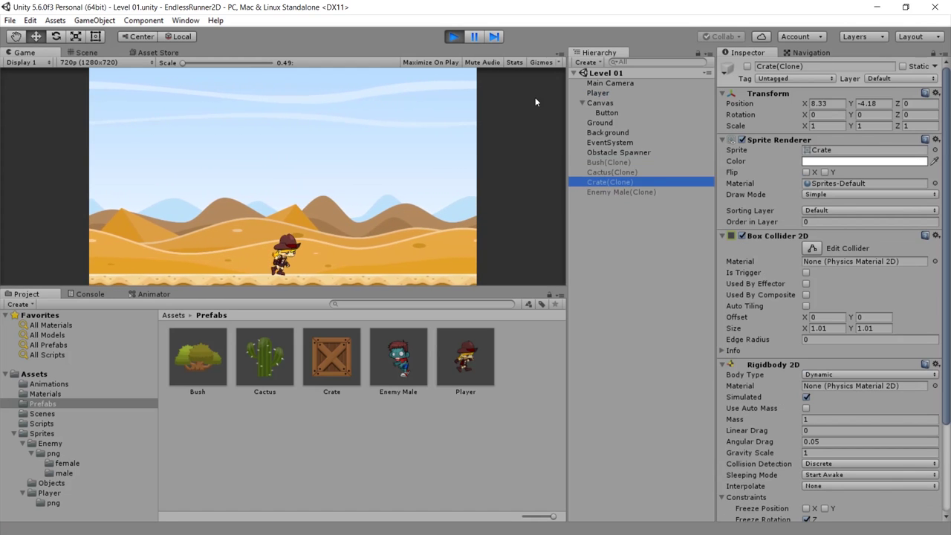
left_click(455, 38)
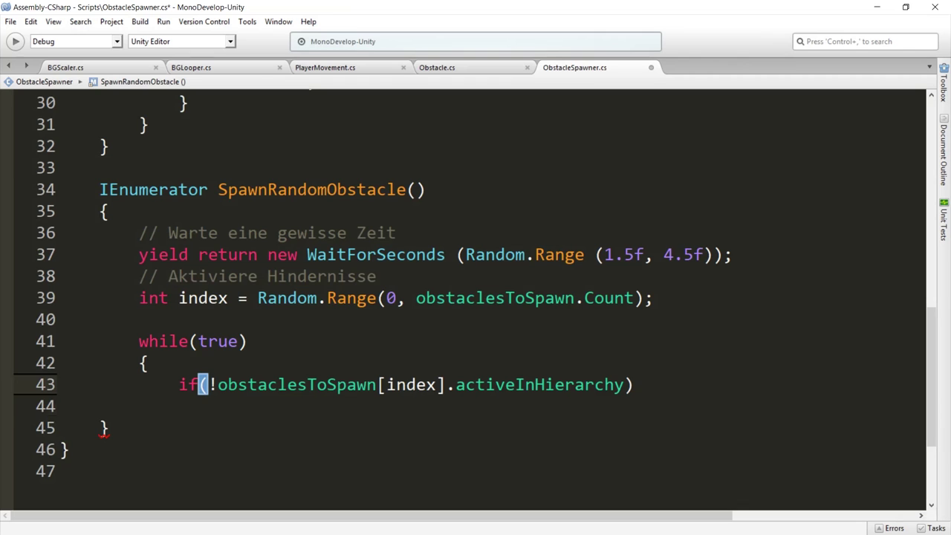
Open a brace block below the activeInHierarchy check in the script.
key("Down")
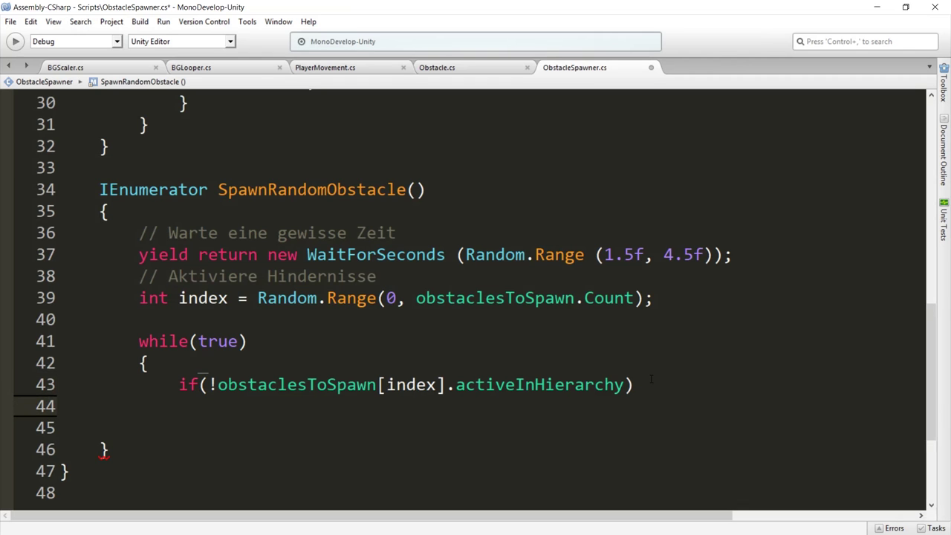
type("{")
key("Return")
Close the if block and make it call obstaclesToSpawn[index].SetActive(true);.
type("}")
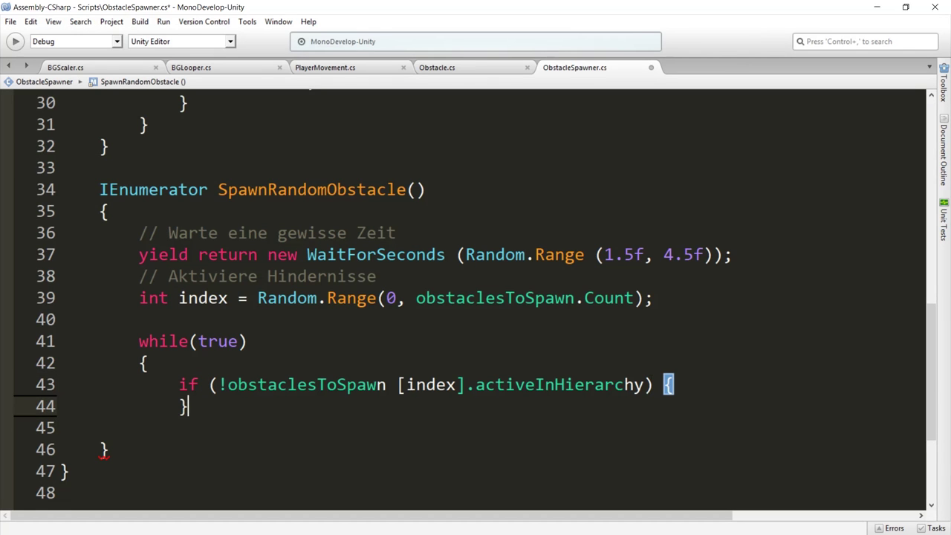
key("Return")
key("Right")
key("Return")
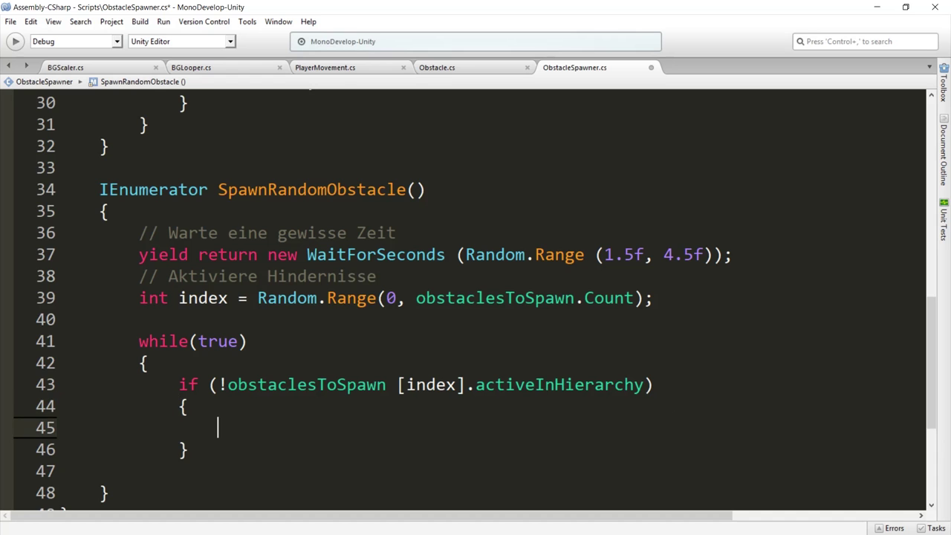
type("obsta")
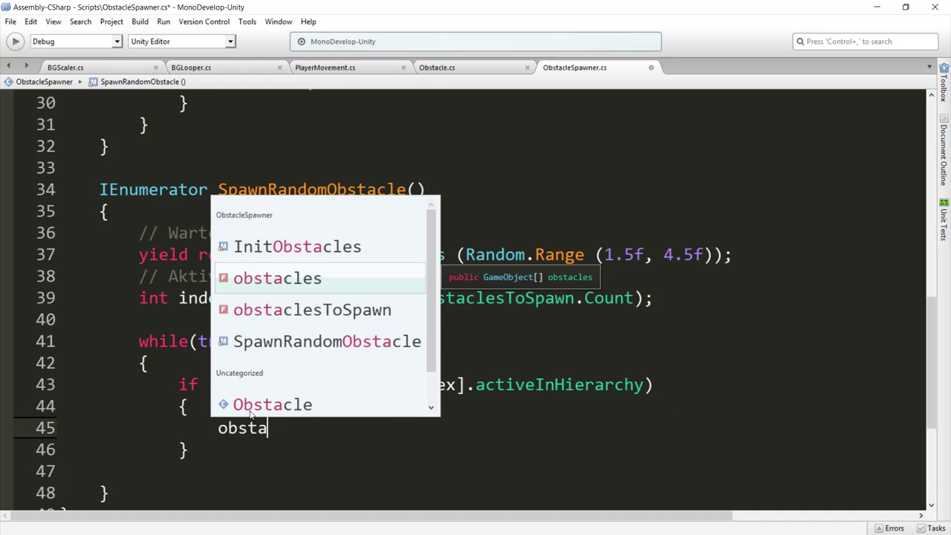
key("Down")
key("Return")
type("[index]")
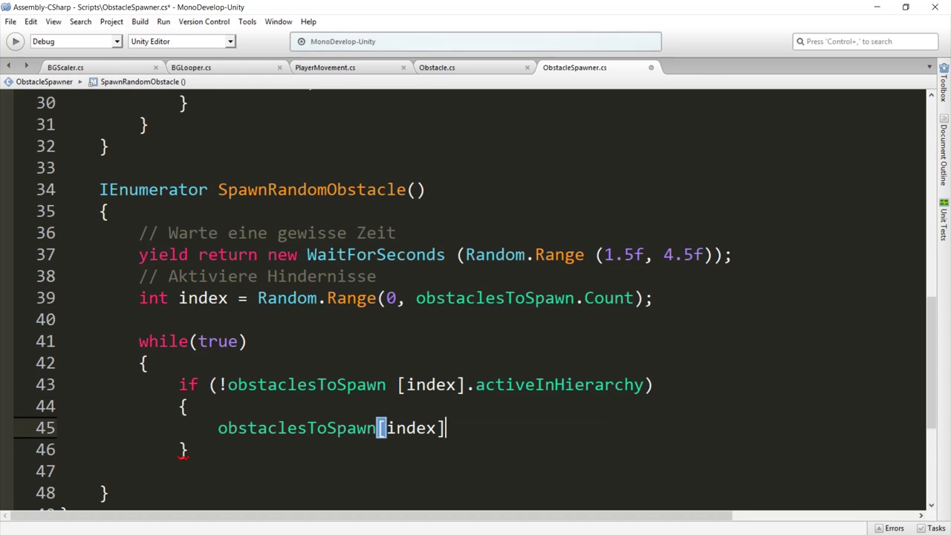
type(".Se")
key("Return")
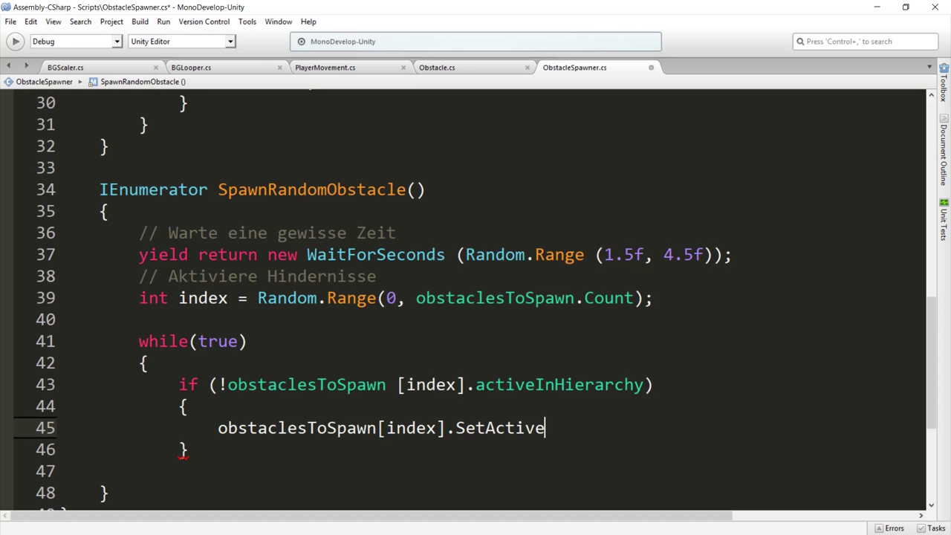
type("(true);")
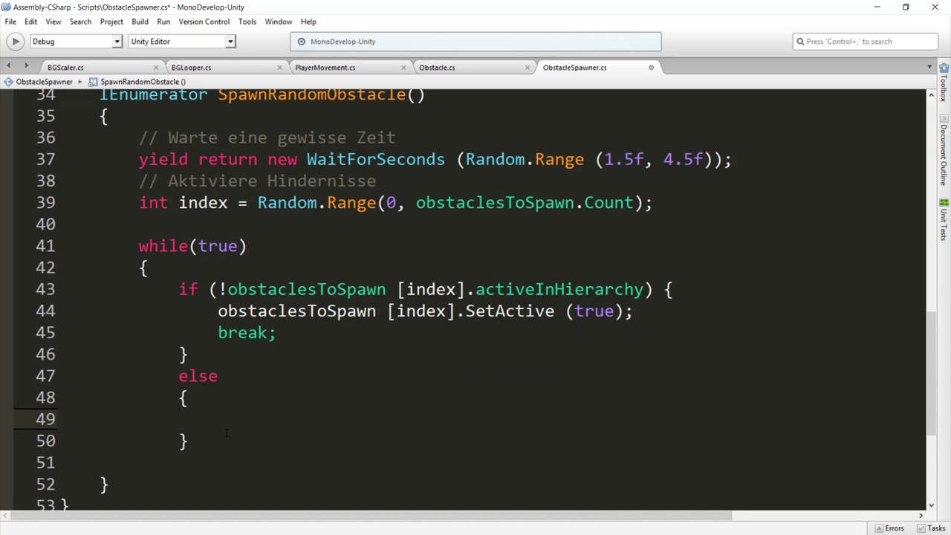
In the else block, reroll with index = Random.Range(0, obstaclesToSpawn.Count);.
left_click_drag(220, 289, 643, 289)
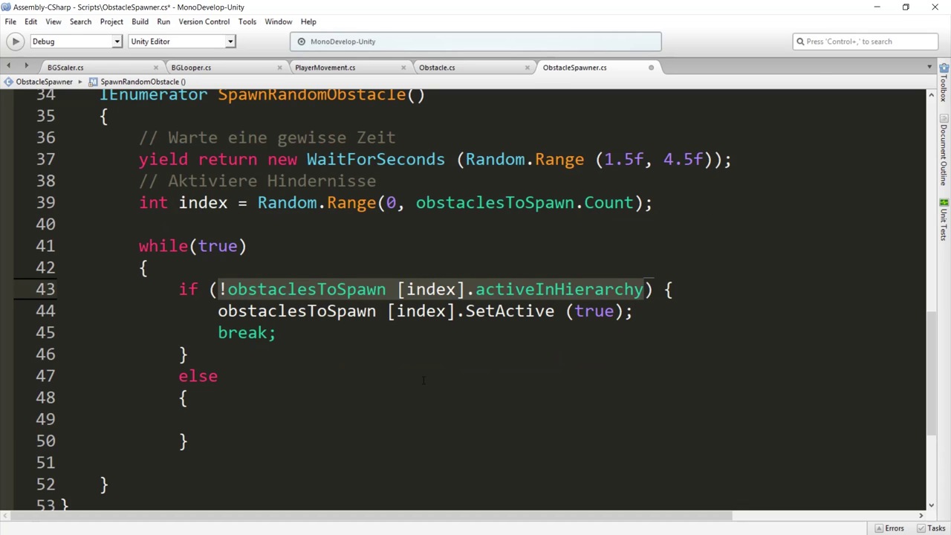
left_click(225, 422)
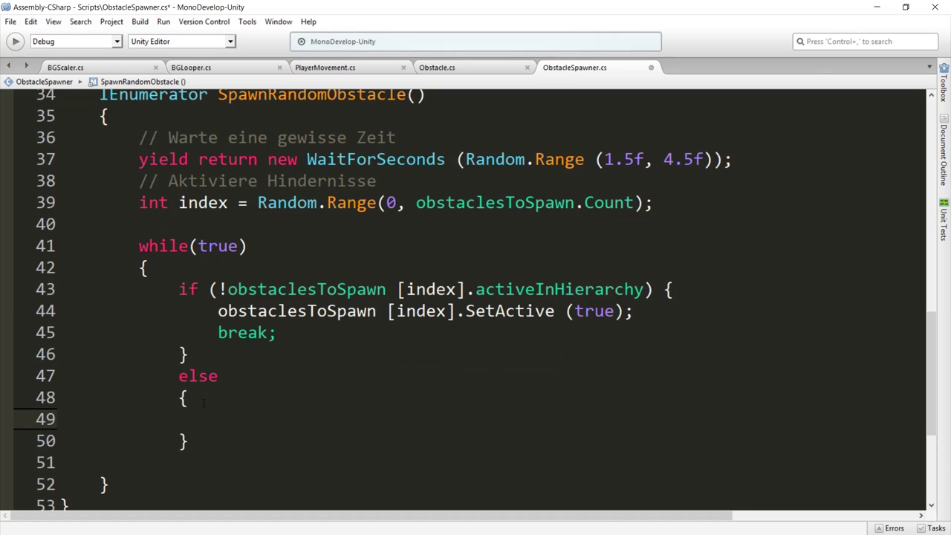
type("index = ")
type("Random.Ran")
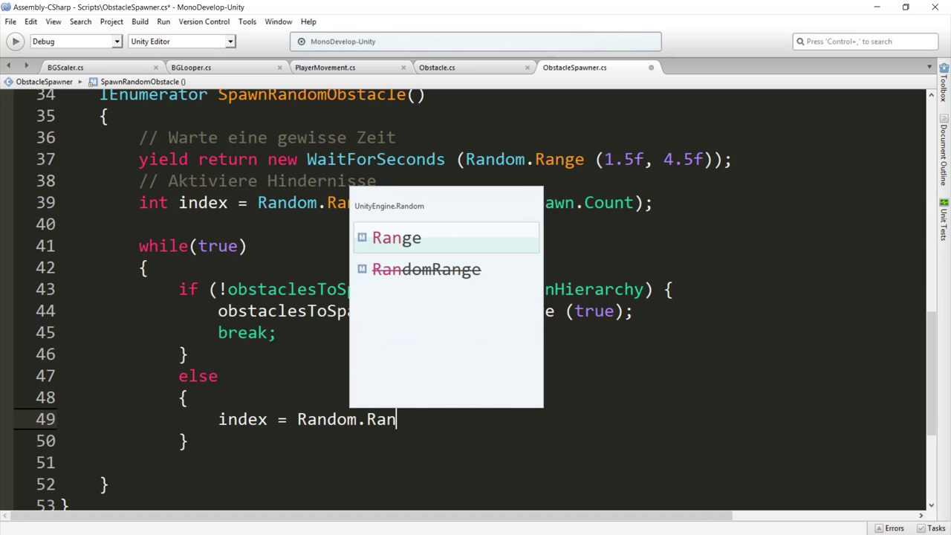
type("ge(0, o")
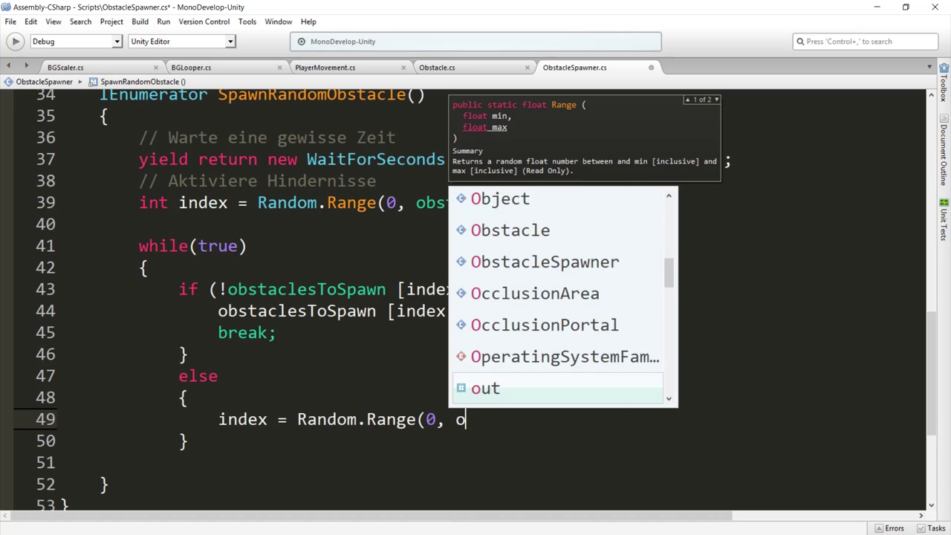
type("bstacles")
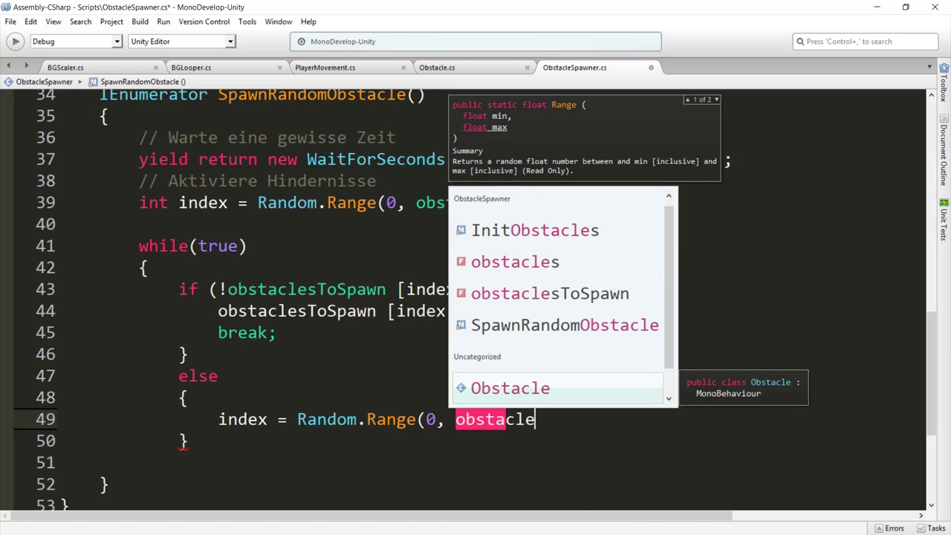
type("To")
key("Return")
type(".Cou")
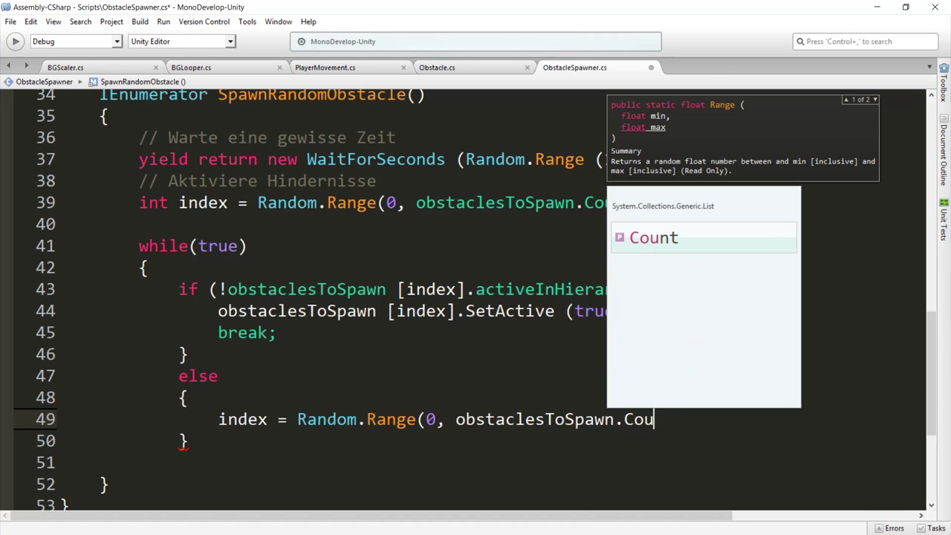
type("nt);")
Save the ObstacleSpawner script and reformat the SpawnRandomObstacle code with Ctrl+I.
key("ctrl+s")
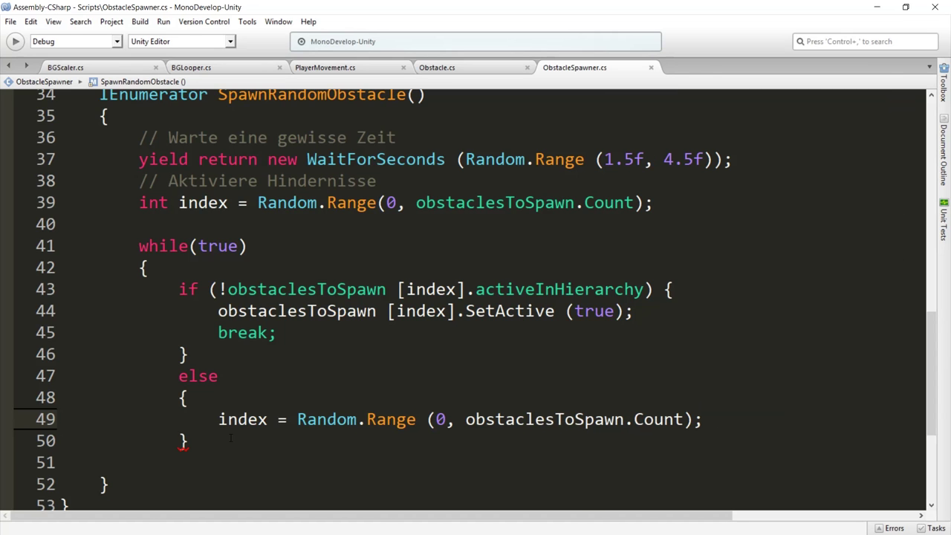
left_click(190, 441)
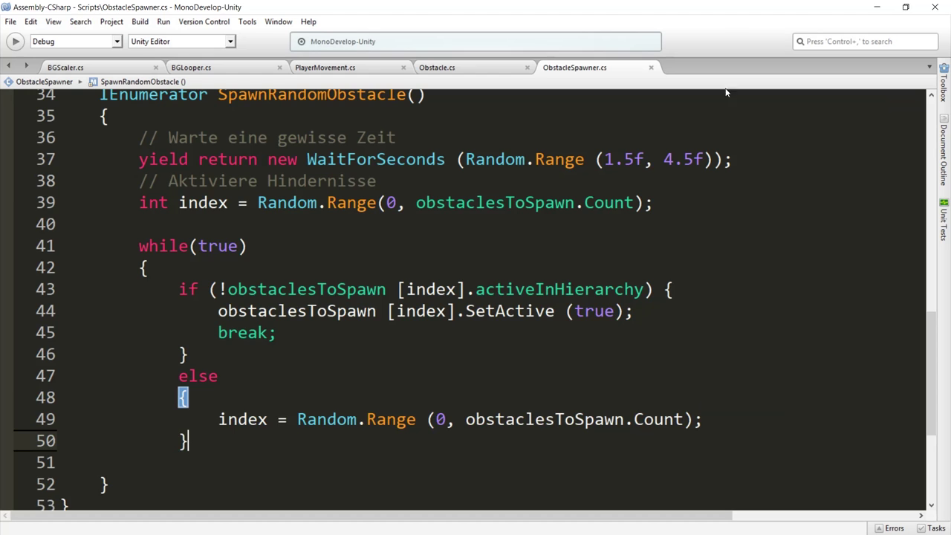
key("ctrl+i")
left_click(429, 141)
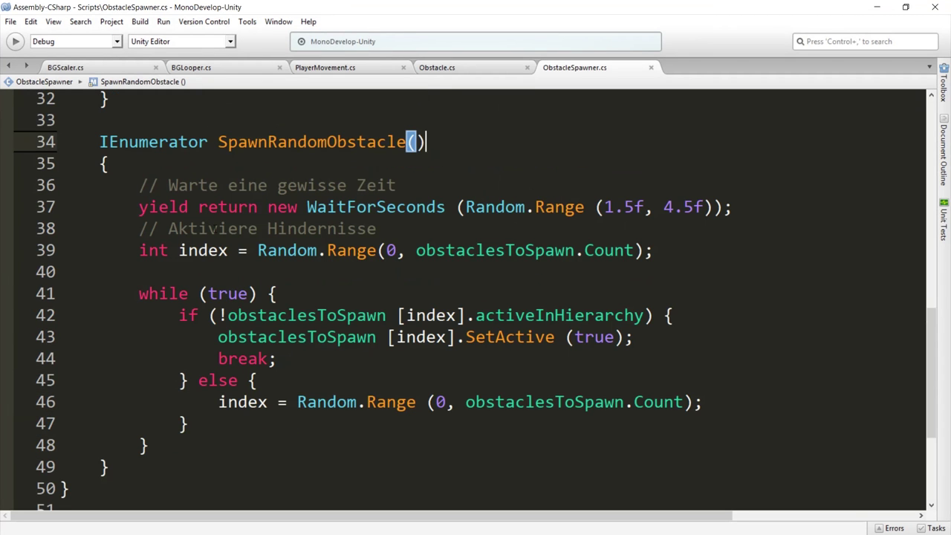
Add an empty void Awake() method above Start.
scroll(172, 316, "up", 5)
scroll(173, 316, "up", 2)
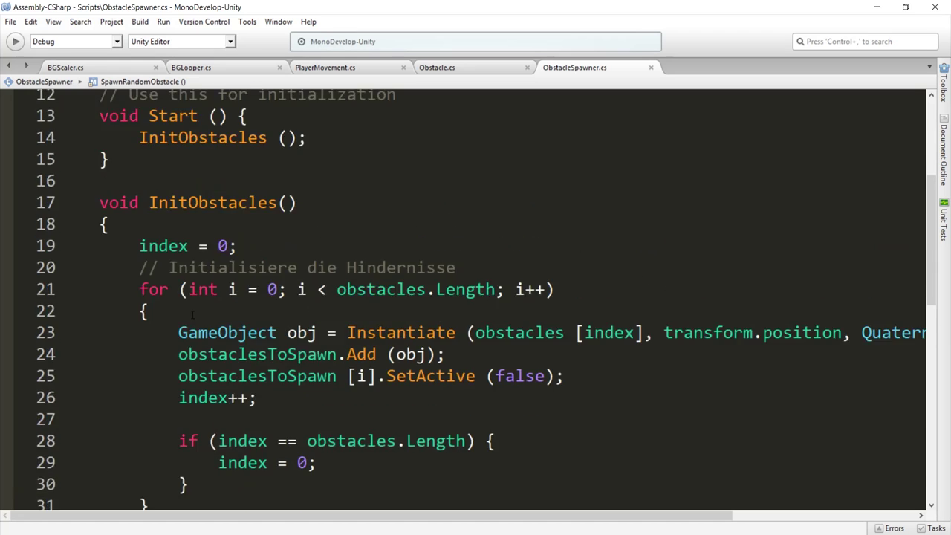
scroll(172, 316, "up", 2)
scroll(172, 316, "up", 1)
triple_click(121, 312)
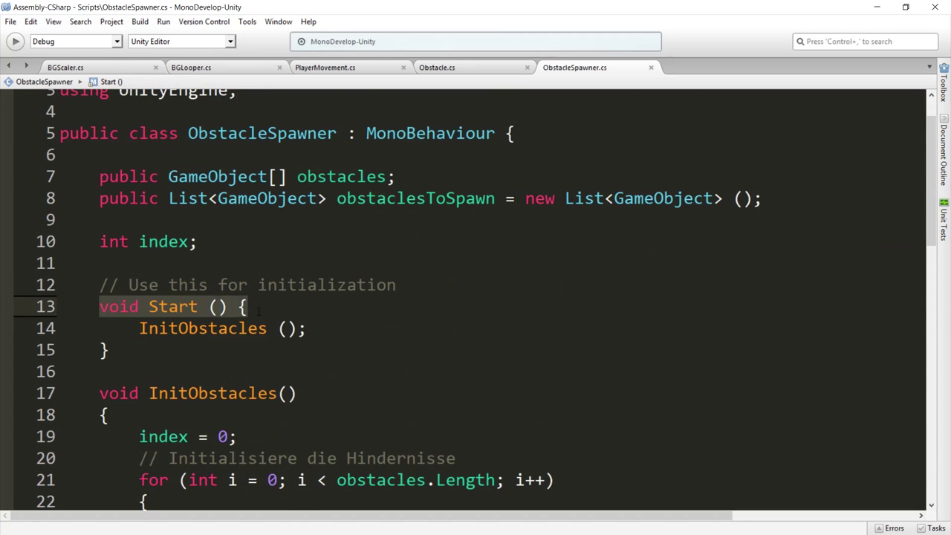
left_click_drag(139, 327, 321, 327)
left_click(321, 327)
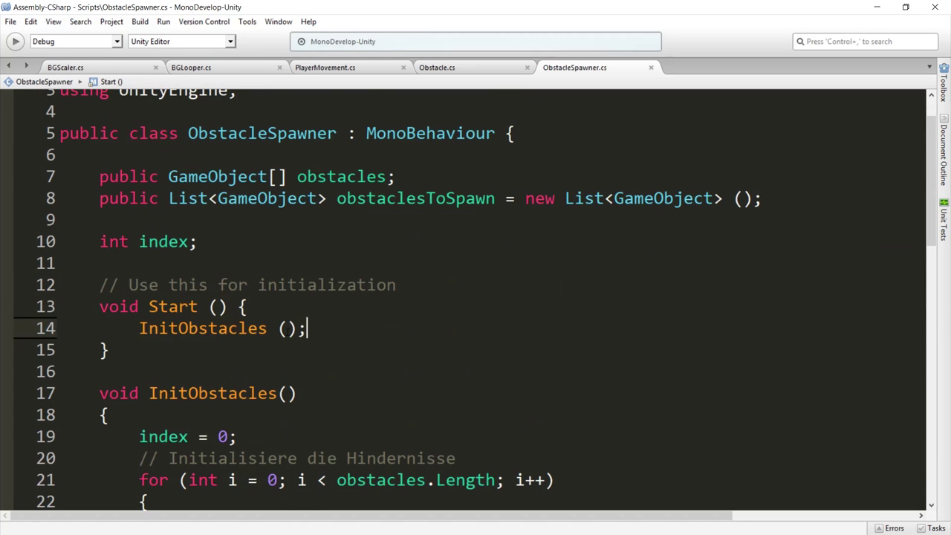
left_click(100, 285)
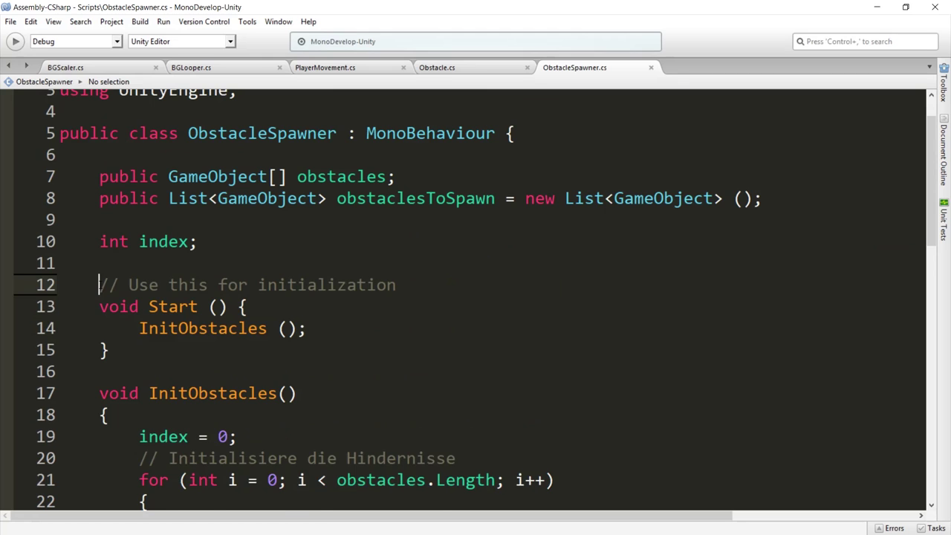
key("Return")
key("Return")
key("Up")
key("Up")
type("void Aw")
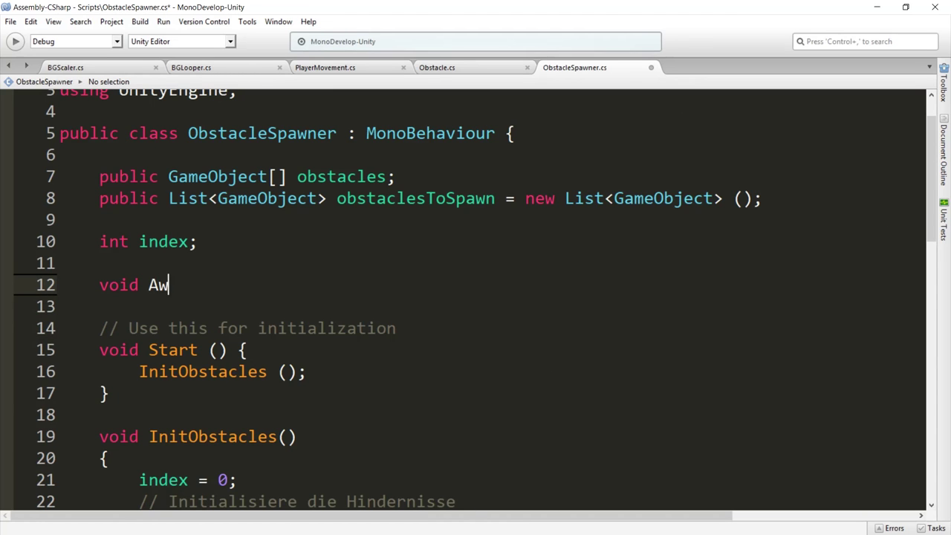
type("ake()")
key("Return")
type("{")
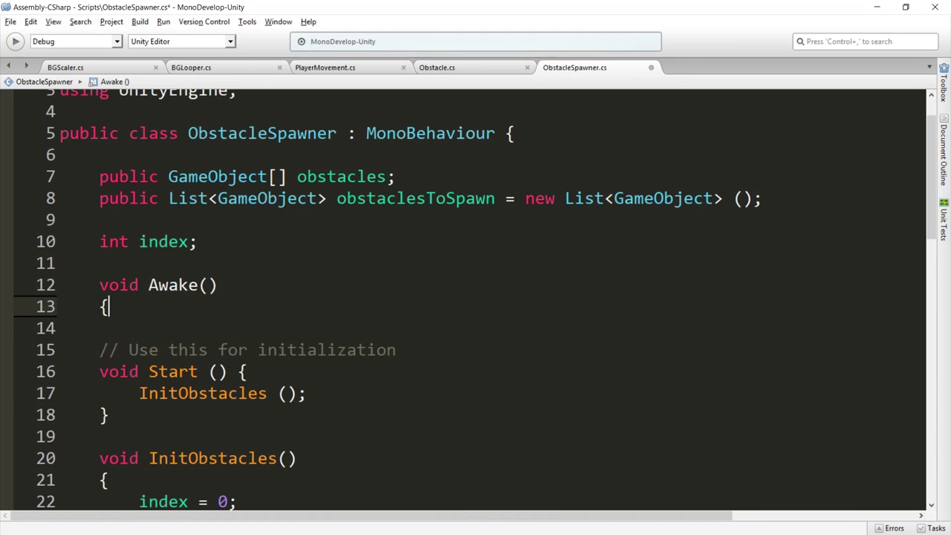
key("Return")
type("}")
key("Up")
key("Return")
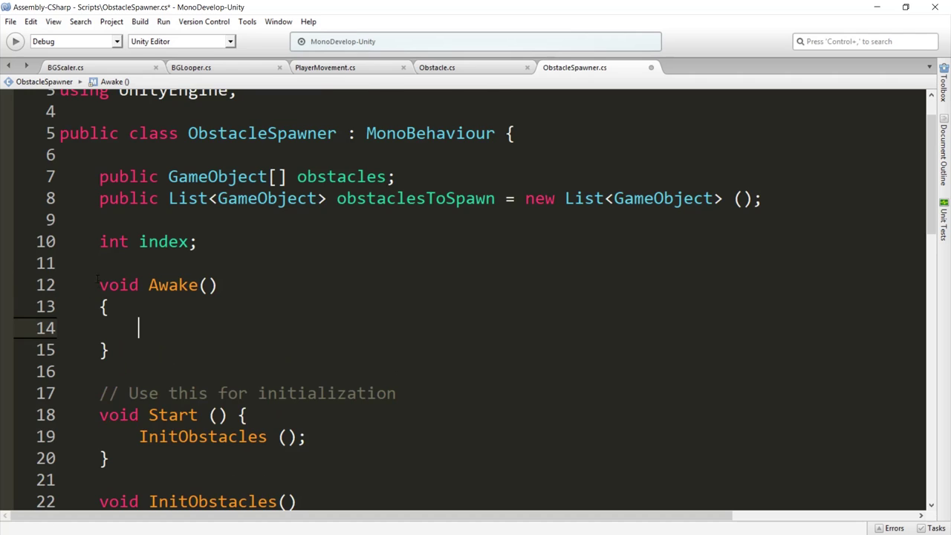
Move the InitObstacles(); call from Start into Awake.
scroll(97, 277, "down", 1)
left_click_drag(61, 237, 170, 237)
left_click(159, 237)
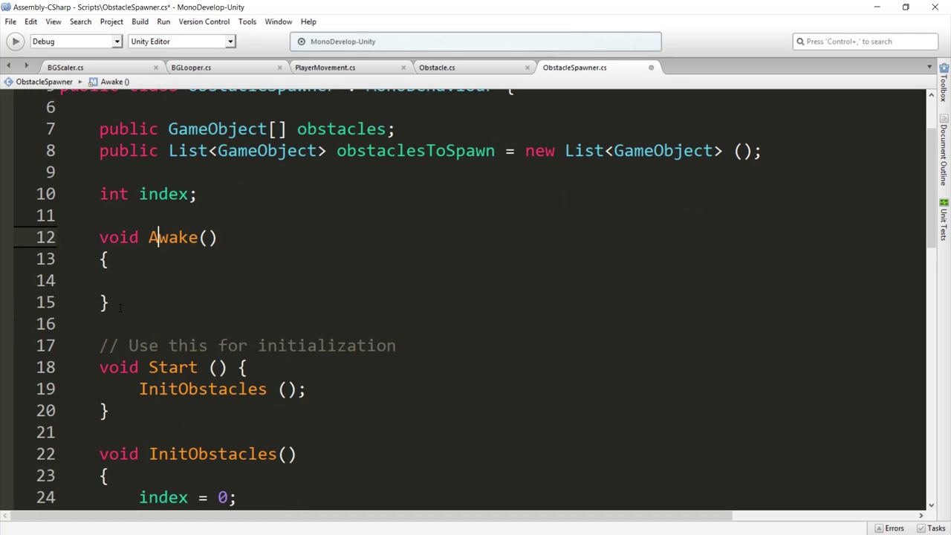
left_click_drag(119, 308, 52, 237)
left_click(173, 367)
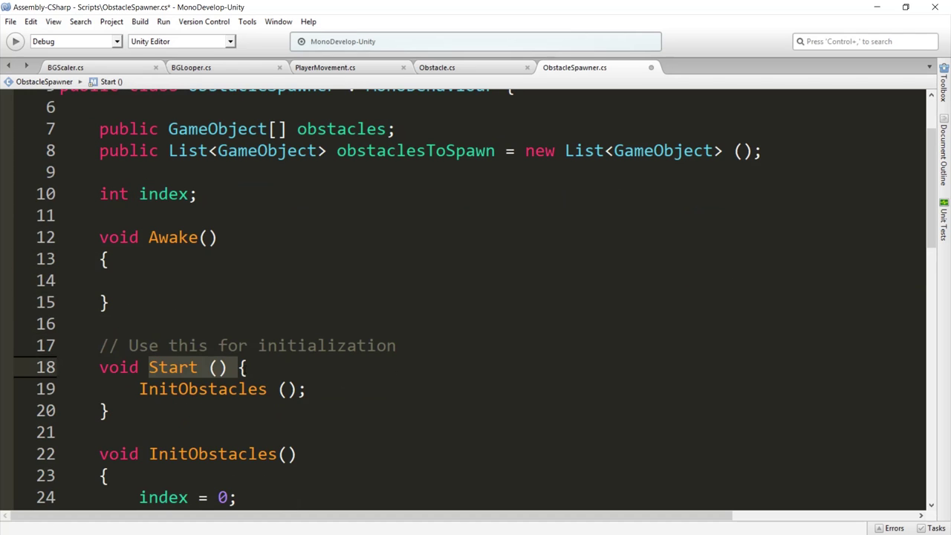
left_click(108, 410)
left_click_drag(60, 389, 309, 389)
key("ctrl+c")
key("Delete")
left_click(159, 280)
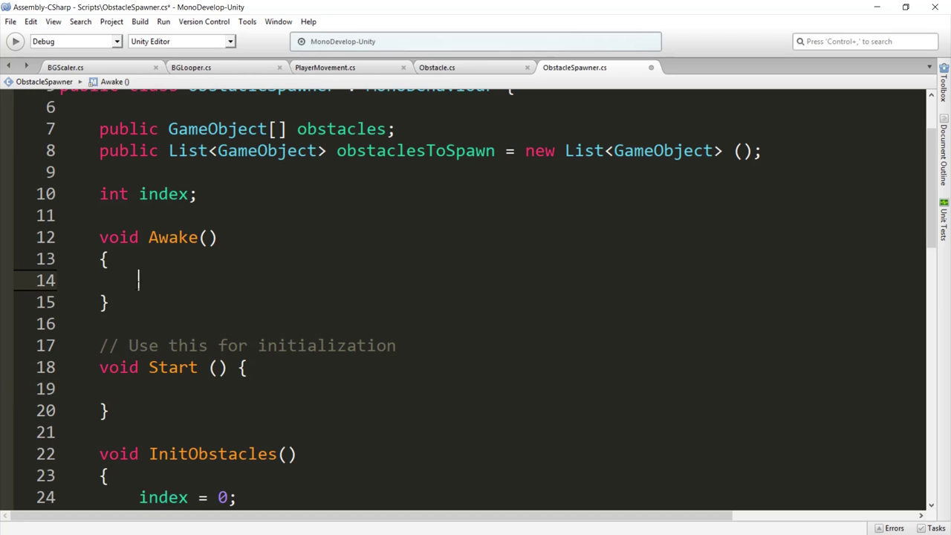
key("ctrl+v")
Tidy Start's braces, leaving an empty indented body.
left_click(154, 394)
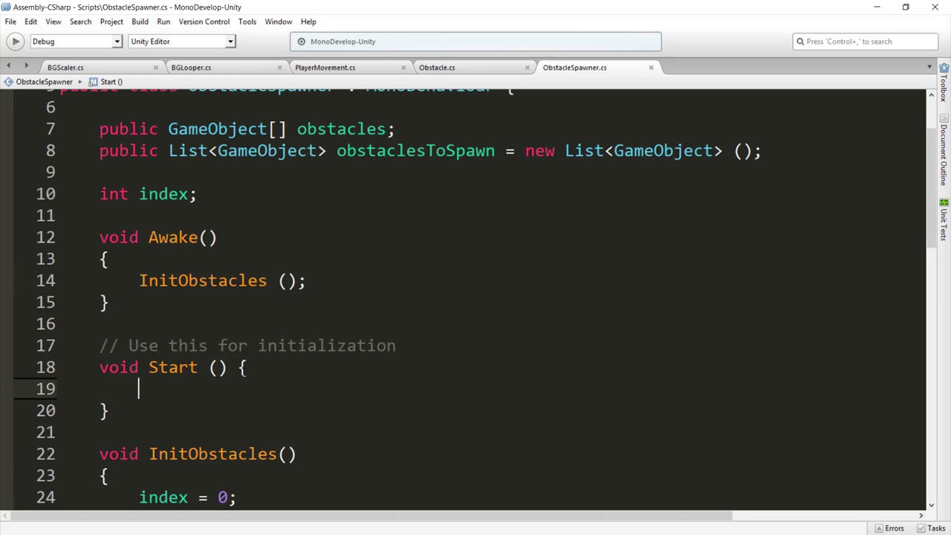
key("Up")
key("End")
key("Left")
key("Return")
key("End")
key("Return")
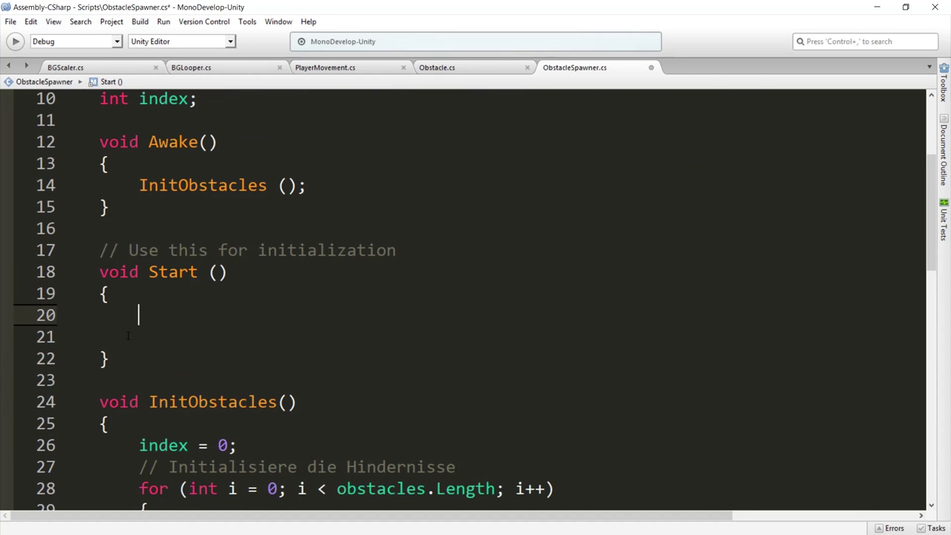
key("Delete")
Write StartCoroutine(SpawnRandomObstacle()); in Start.
scroll(144, 338, "down", 5)
scroll(143, 338, "down", 3)
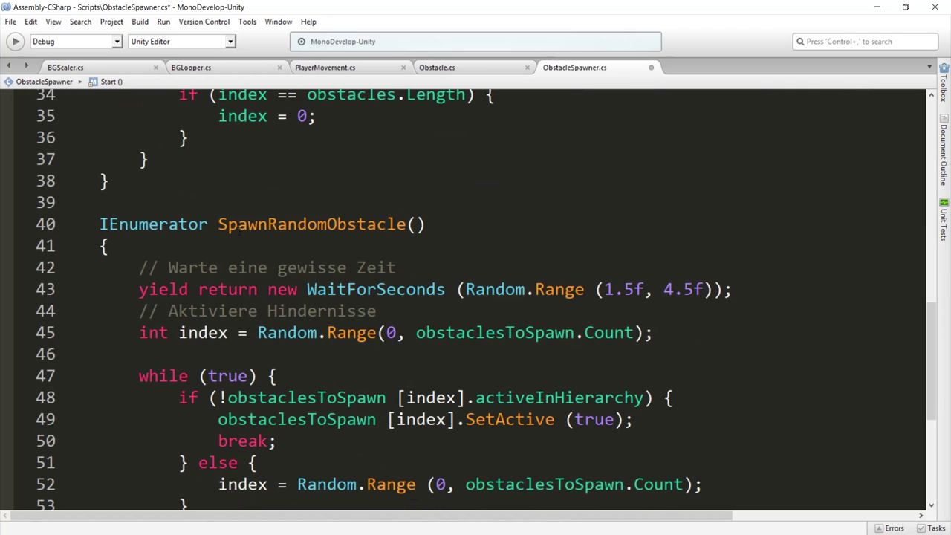
left_click(439, 221)
scroll(475, 297, "up", 6)
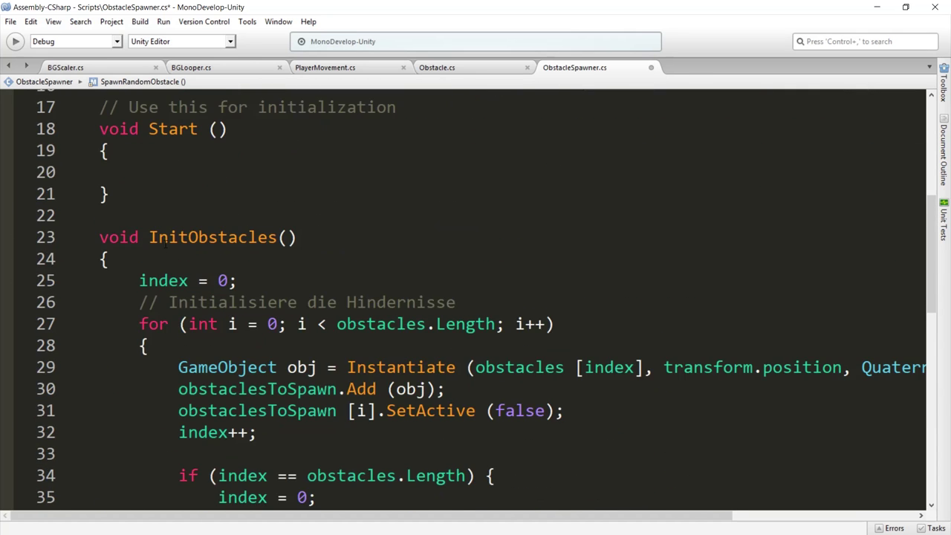
scroll(475, 298, "up", 2)
left_click(138, 267)
type("St")
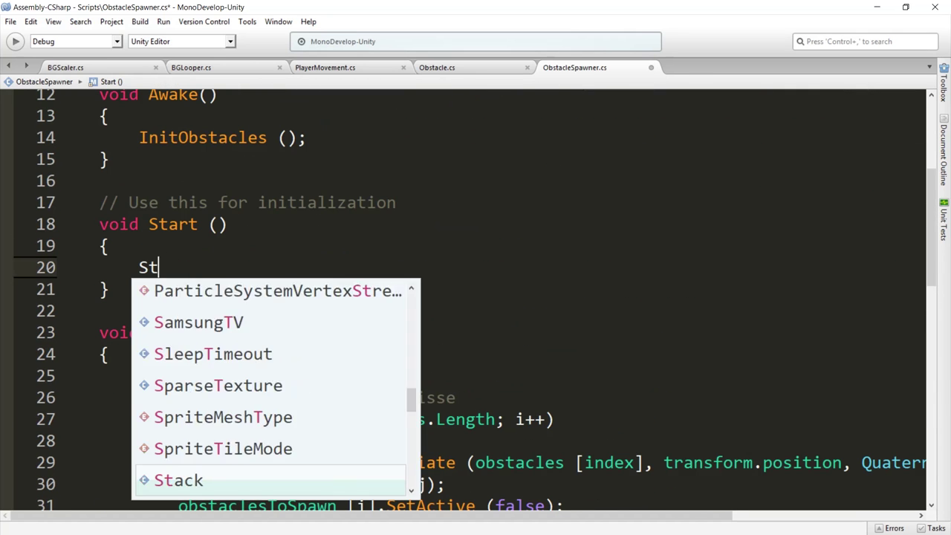
type("art(")
key("BackSpace")
type("C")
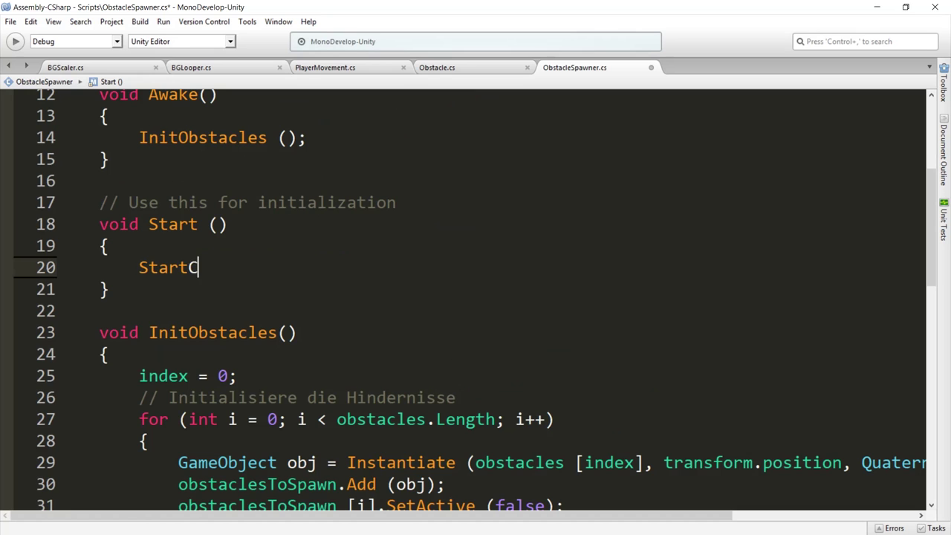
type("oroutine(Spawn")
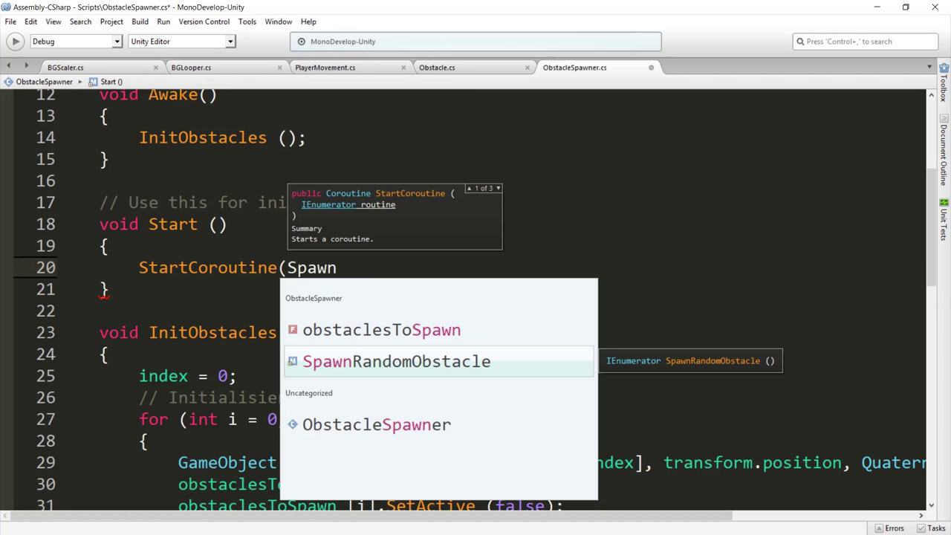
key("Return")
type("());")
left_click(164, 293)
Review the Awake block and its InitObstacles call.
scroll(164, 295, "up", 2)
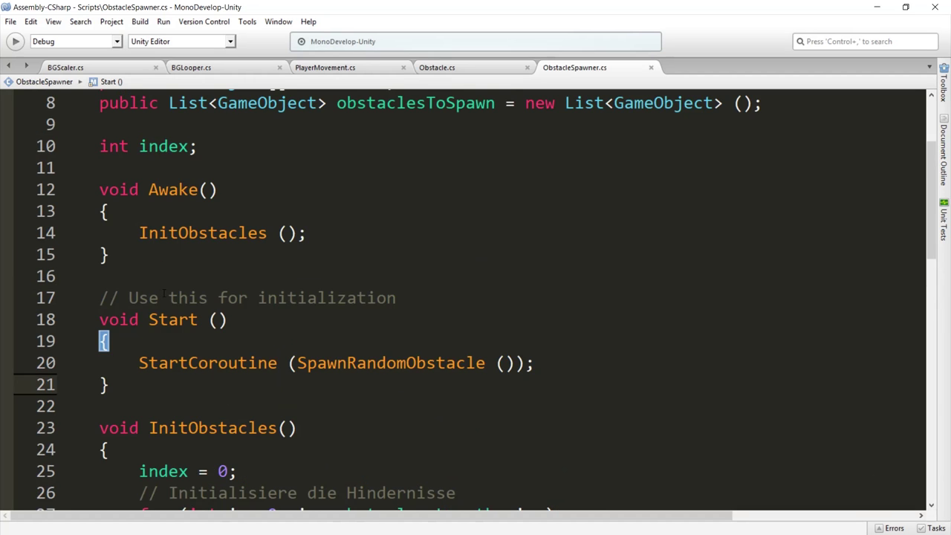
scroll(108, 238, "up", 1)
left_click_drag(84, 239, 109, 301)
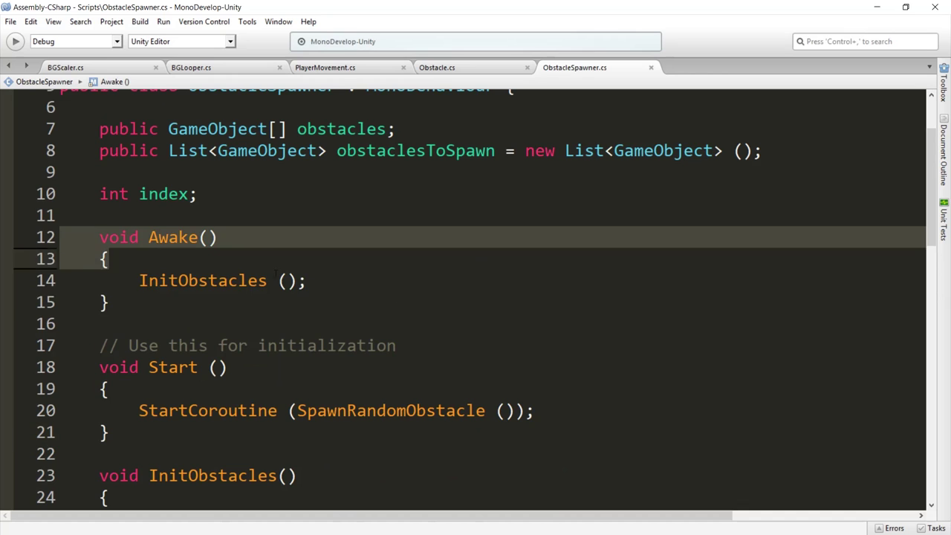
left_click(140, 280)
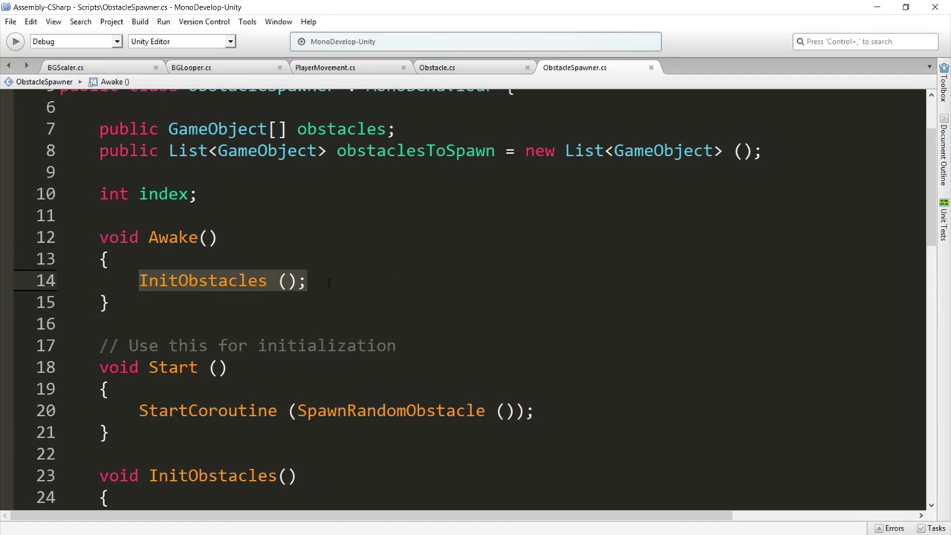
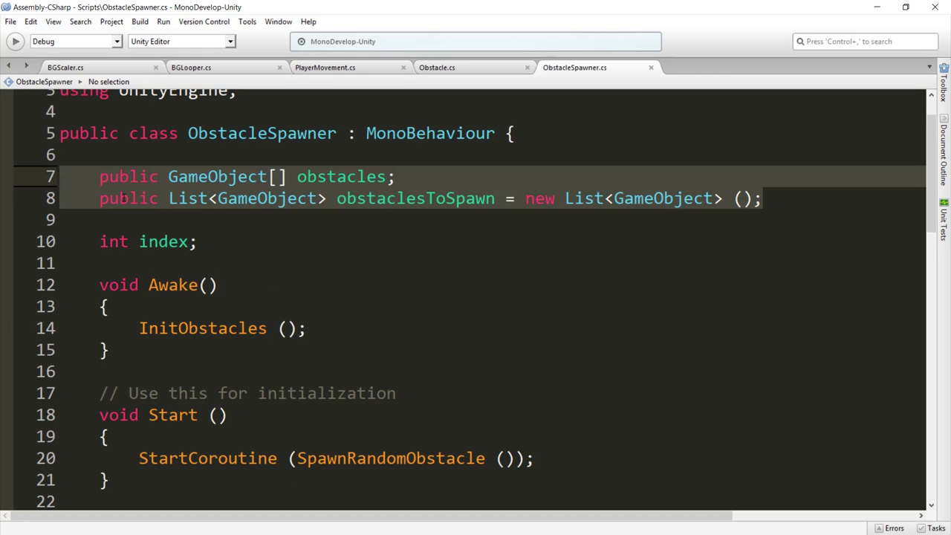
Inspect the StartCoroutine call in Start on line 20 of ObstacleSpawner.cs.
left_click(100, 198)
scroll(475, 297, "down", 3)
left_click(138, 268)
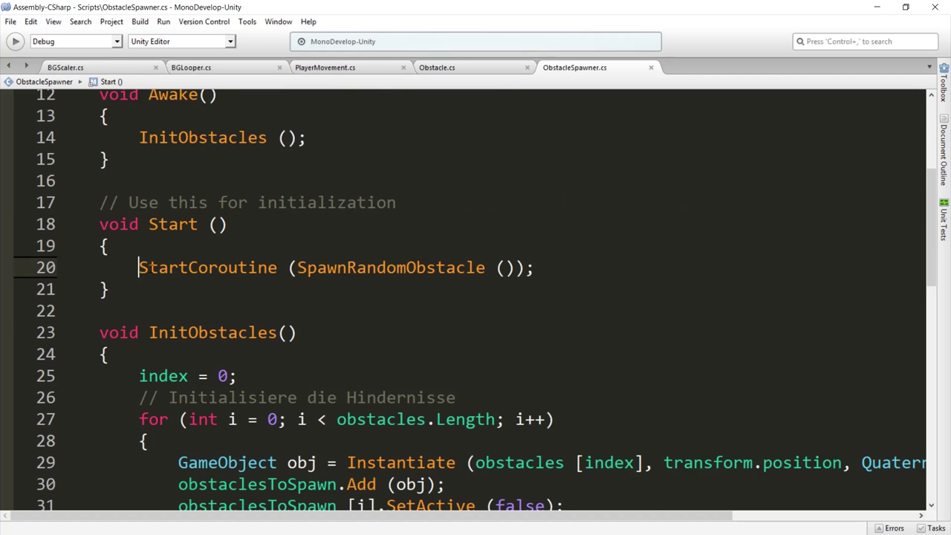
key("shift+End")
key("End")
Scroll down to the Random.Range wait on line 43, then return to the Unity editor.
scroll(315, 293, "down", 3)
scroll(314, 292, "down", 2)
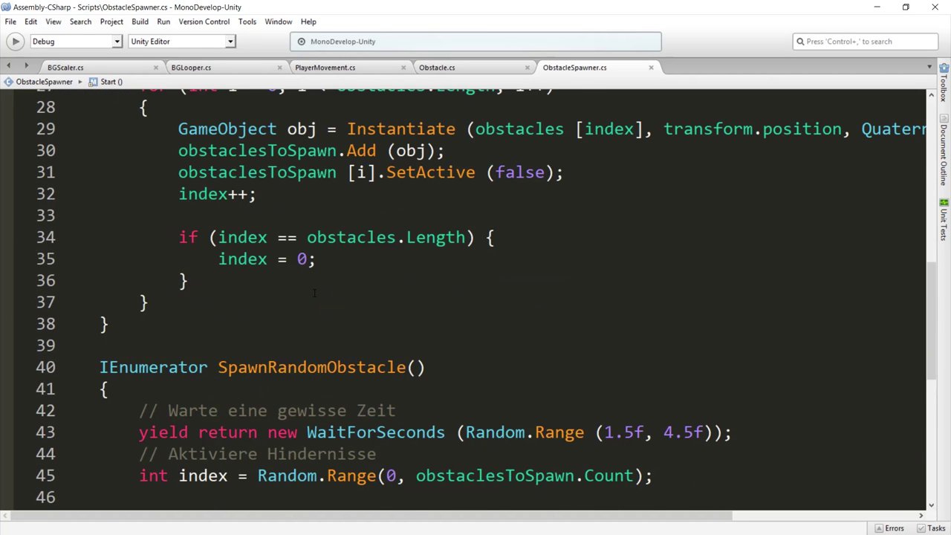
scroll(314, 293, "down", 1)
scroll(359, 269, "down", 3)
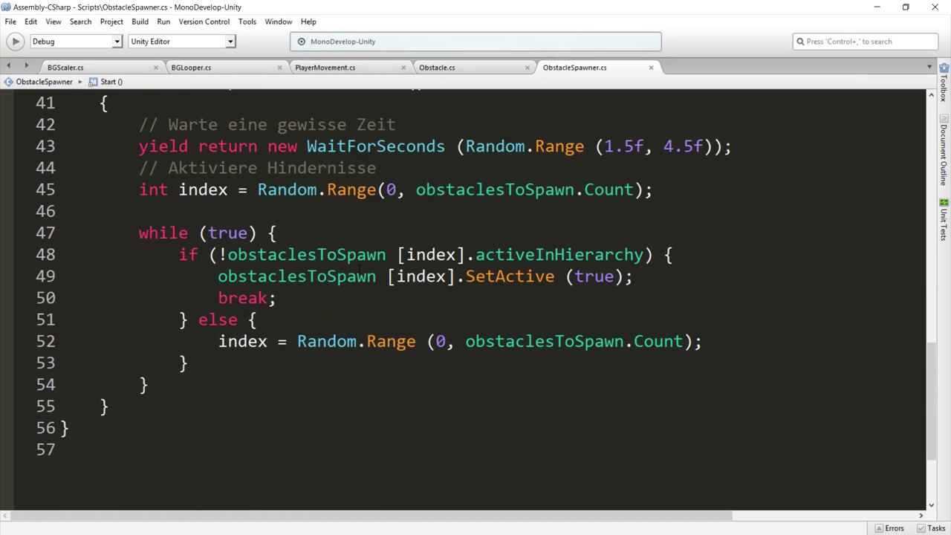
left_click_drag(738, 147, 456, 147)
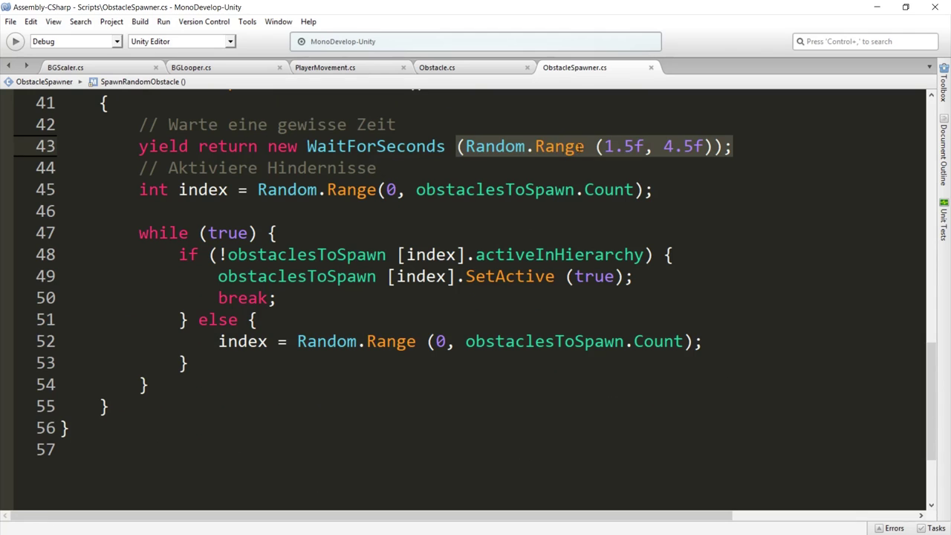
left_click(378, 168)
key("alt+Tab")
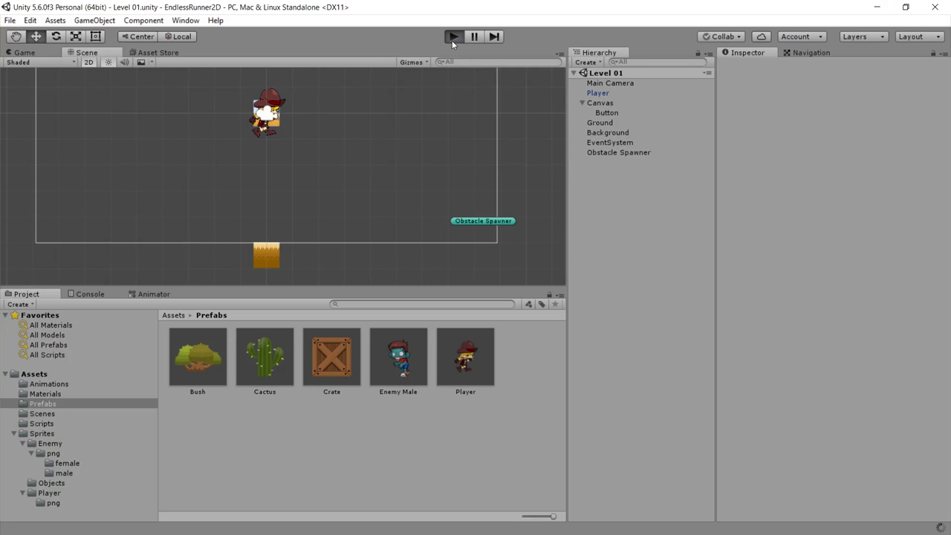
Play the level, jumping the player over a spawned cactus, then run and stop it once more with Ctrl+P.
left_click(452, 40)
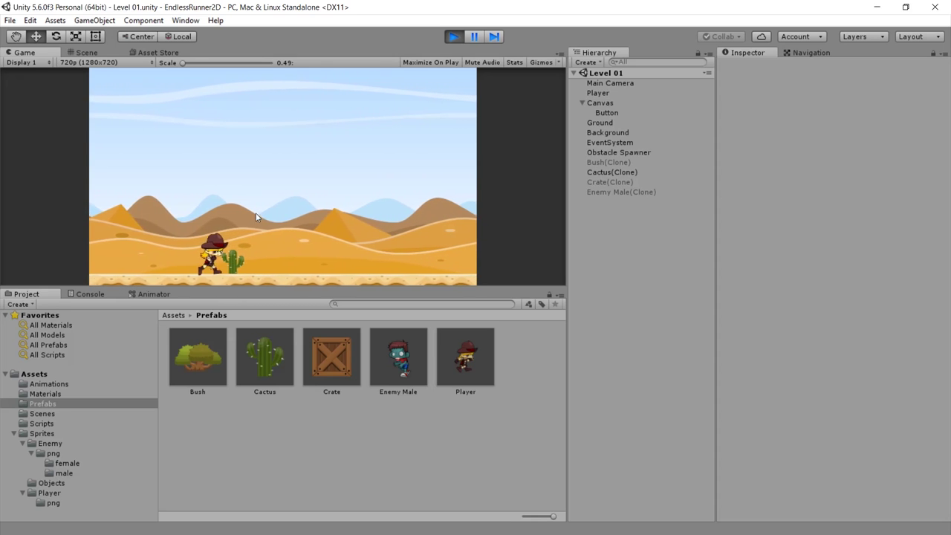
left_click(242, 253)
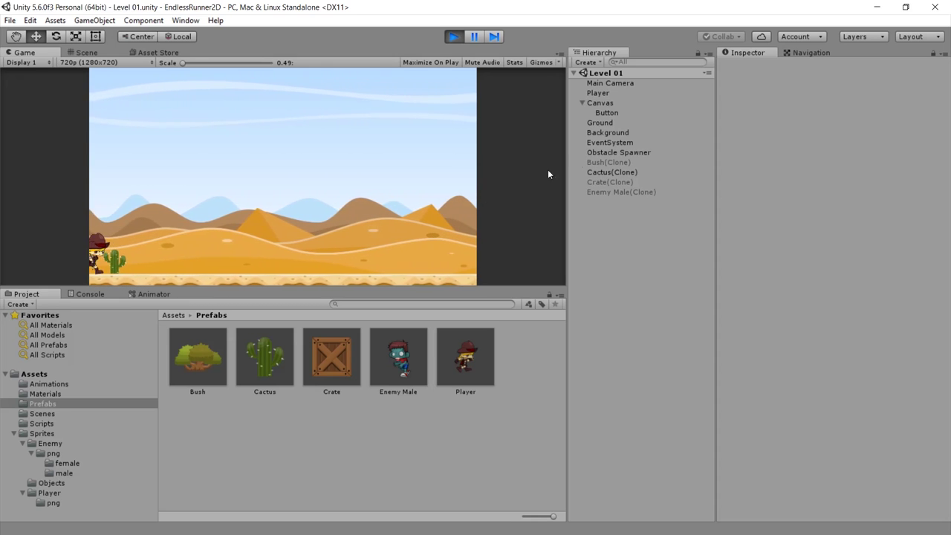
left_click(450, 35)
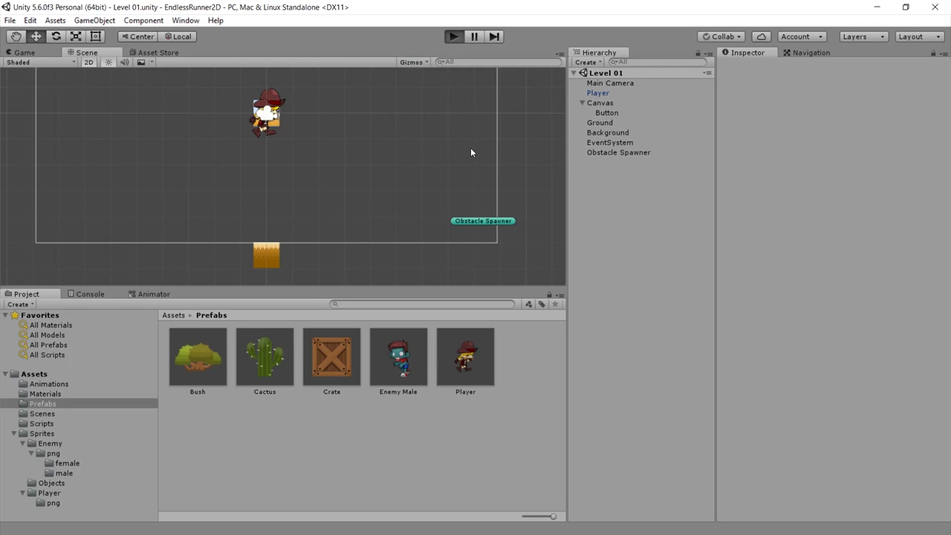
key("ctrl+p")
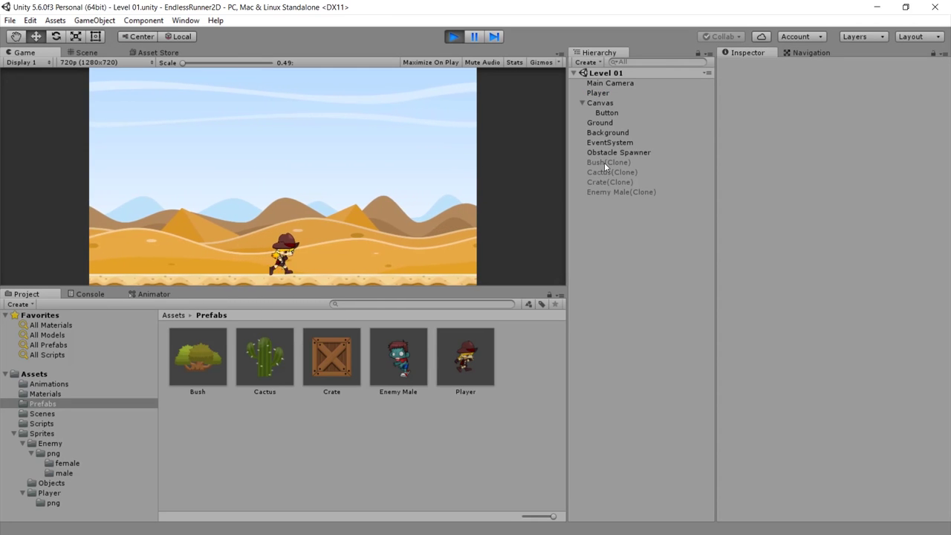
key("ctrl+p")
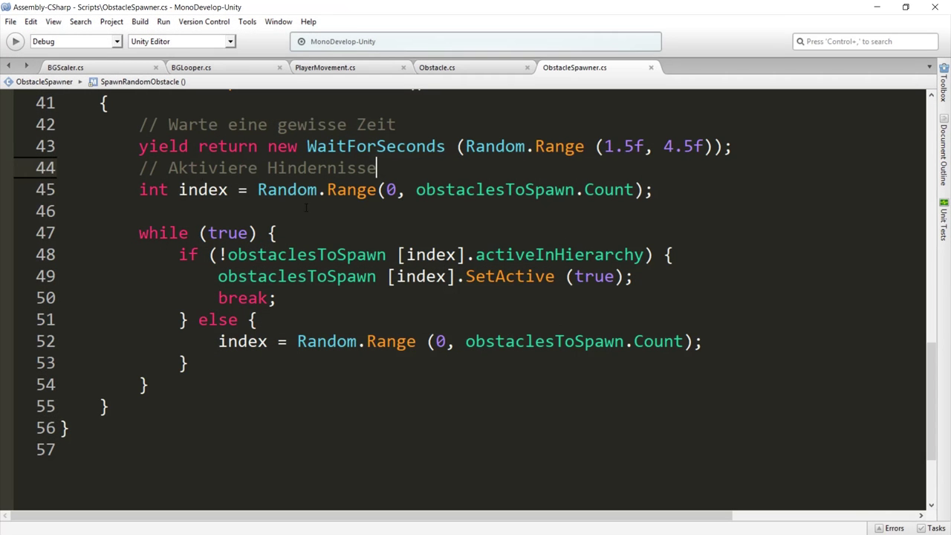
Locate the end of the while loop in the SpawnRandomObstacle coroutine.
scroll(223, 212, "up", 3)
scroll(231, 211, "down", 2)
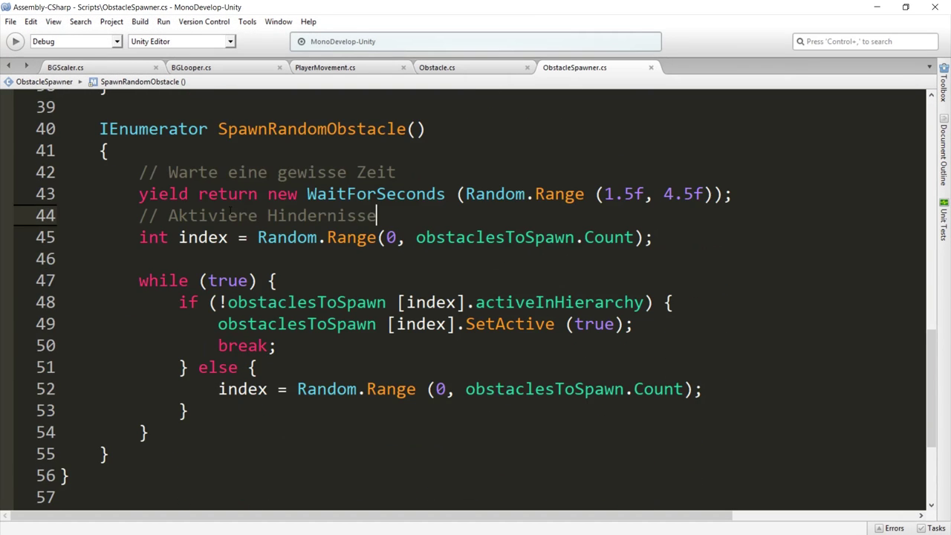
left_click(117, 147)
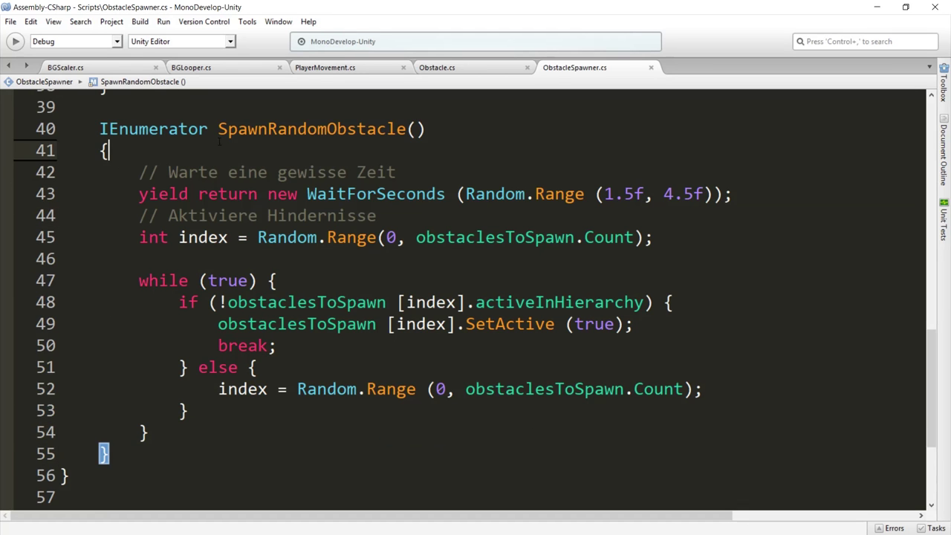
left_click(221, 132)
left_click(491, 128)
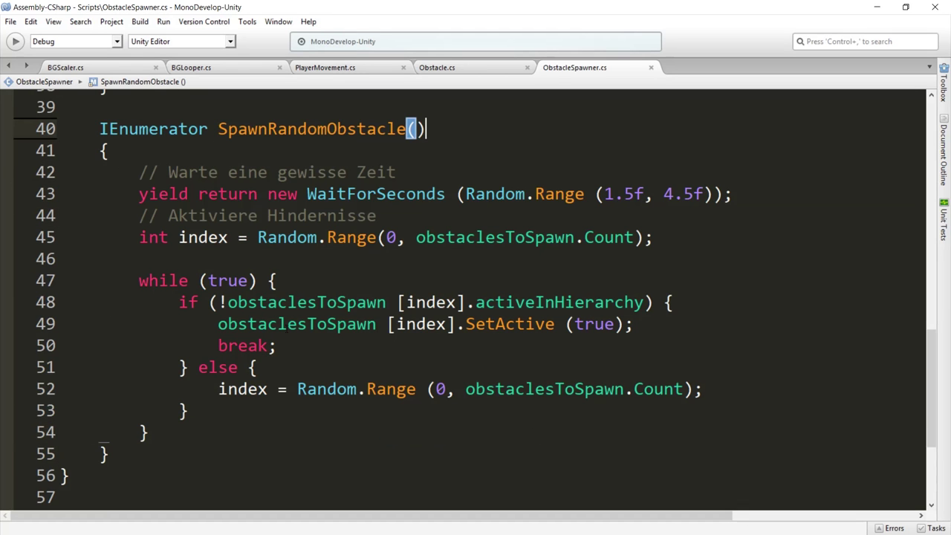
left_click(148, 432)
Add StartCoroutine (SpawnRandomObstacle ()); on line 56, after the while loop, using autocomplete.
key("Return")
key("Return")
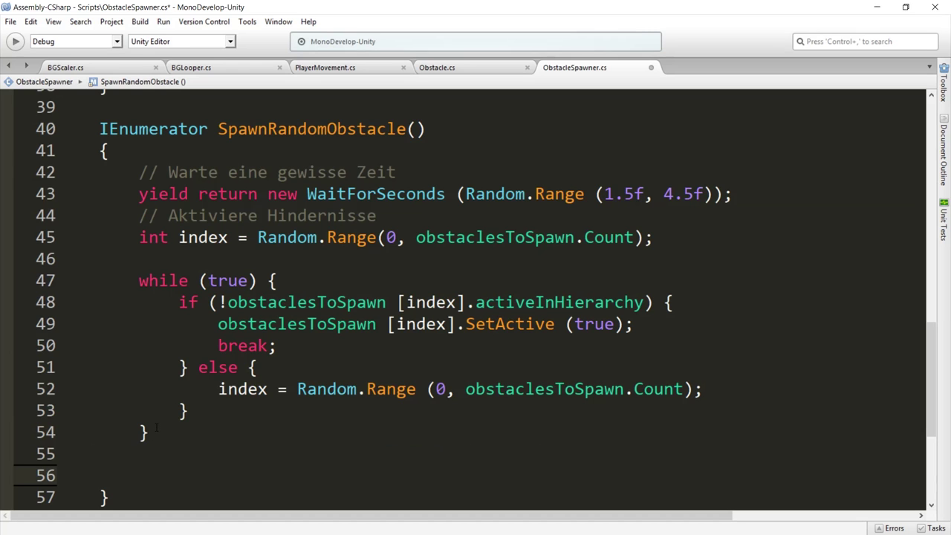
type("Start")
key("Down")
key("Return")
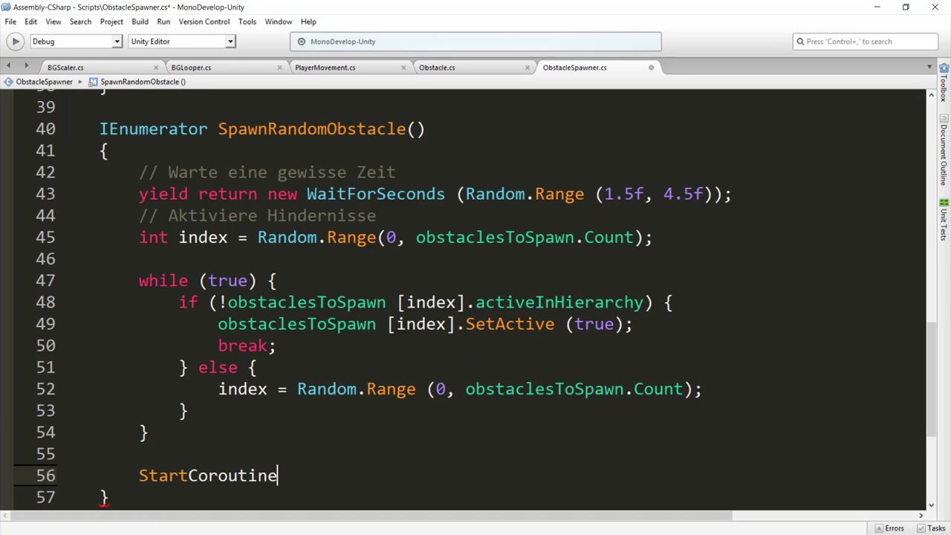
type("(Spawn")
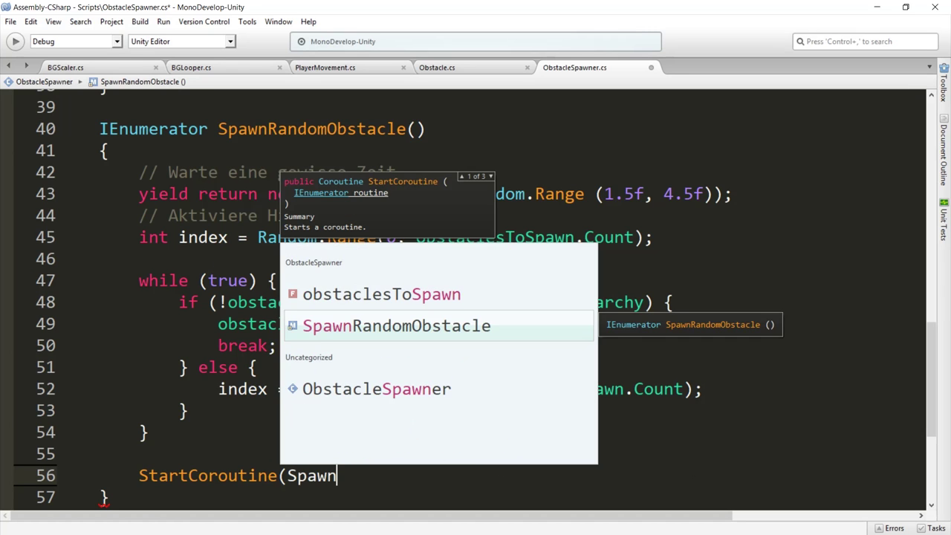
key("Return")
type("());")
key("shift+Home")
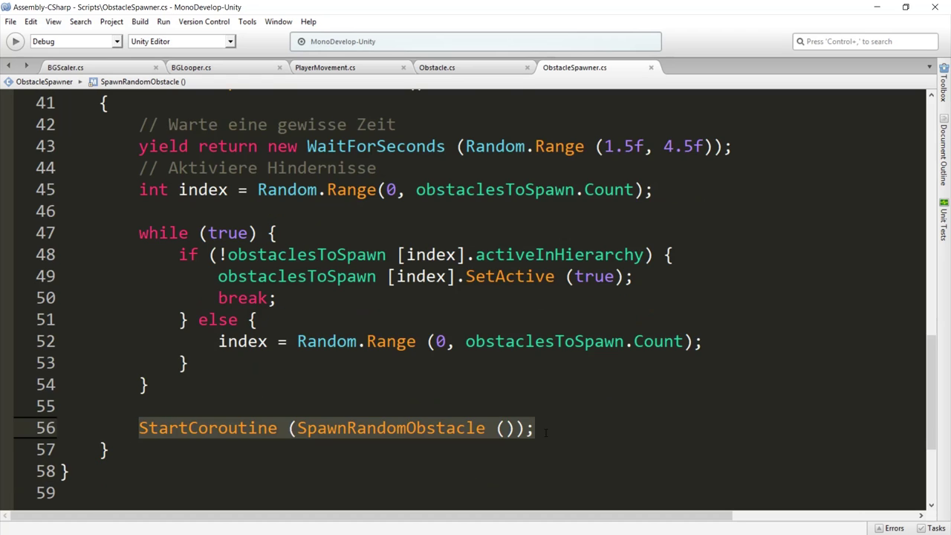
Compare it with the matching StartCoroutine call in Start on line 20, then minimize MonoDevelop.
scroll(225, 321, "up", 4)
scroll(225, 321, "up", 5)
left_click_drag(139, 220, 534, 220)
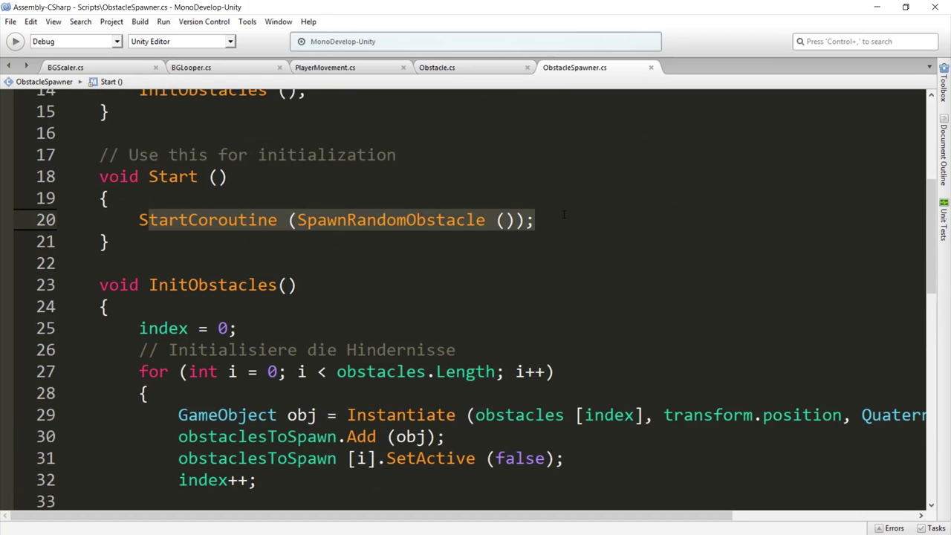
left_click(533, 220)
scroll(246, 298, "down", 9)
mouse_move(247, 298)
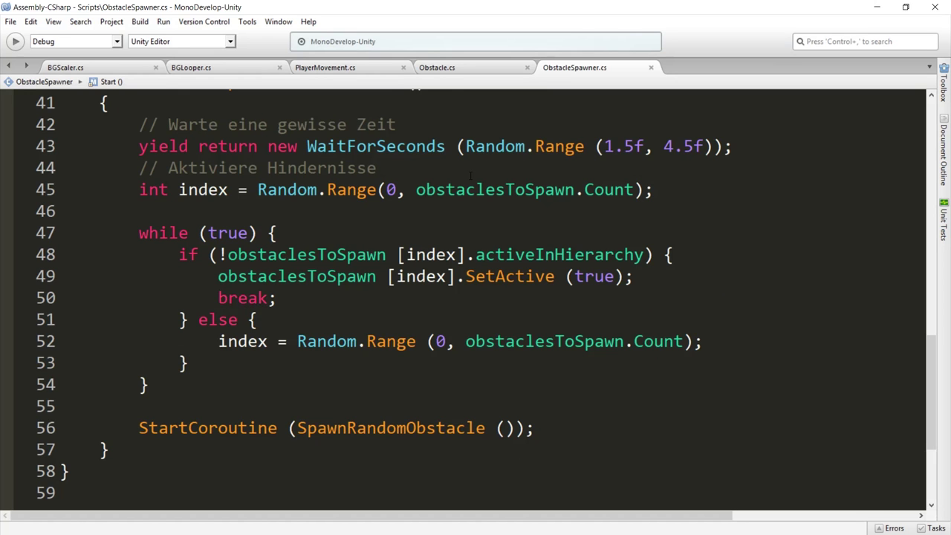
left_click(877, 7)
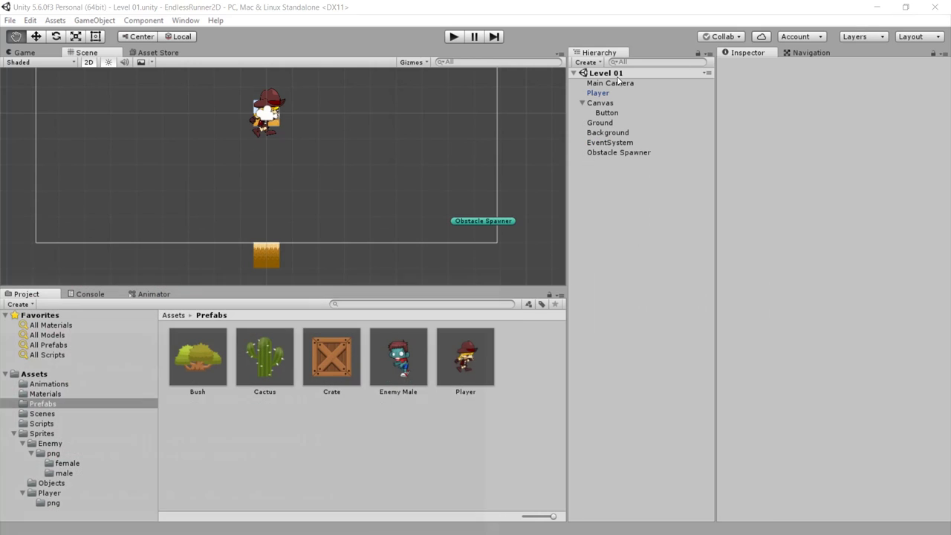
Play the level and jump with Space over the crate and the zombie as obstacles keep spawning.
left_click(453, 36)
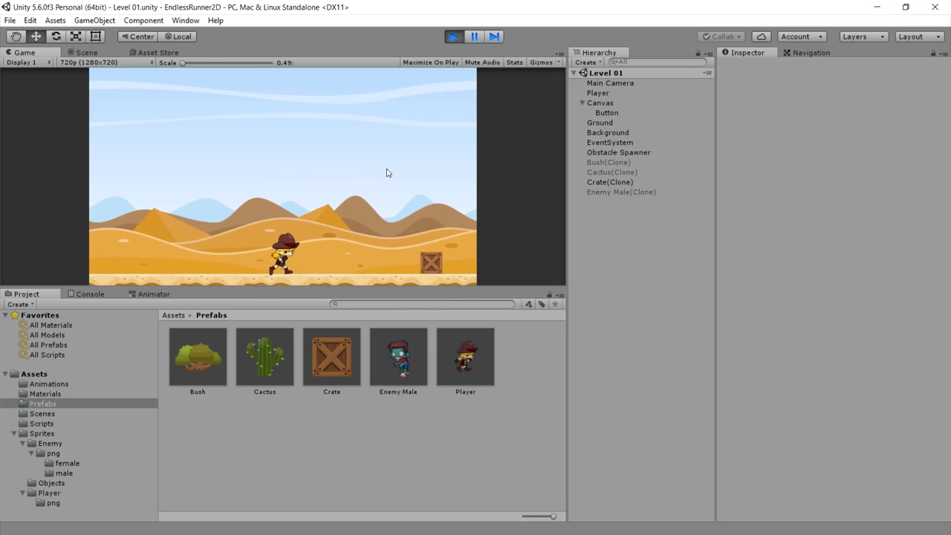
key("space")
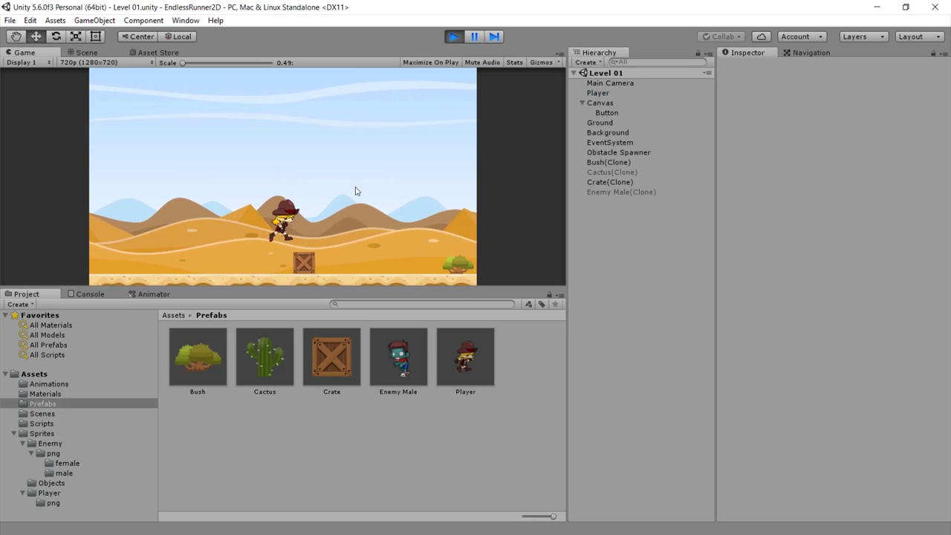
key("space")
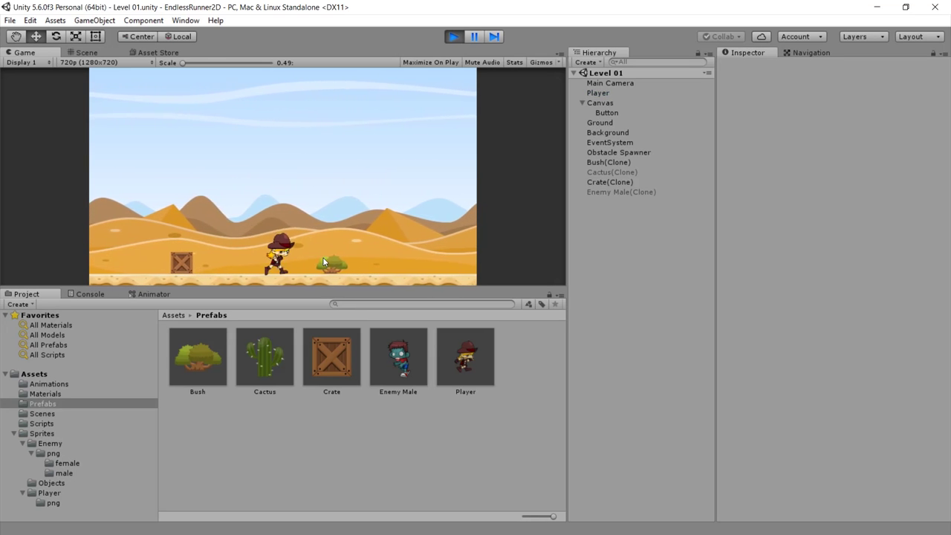
key("space")
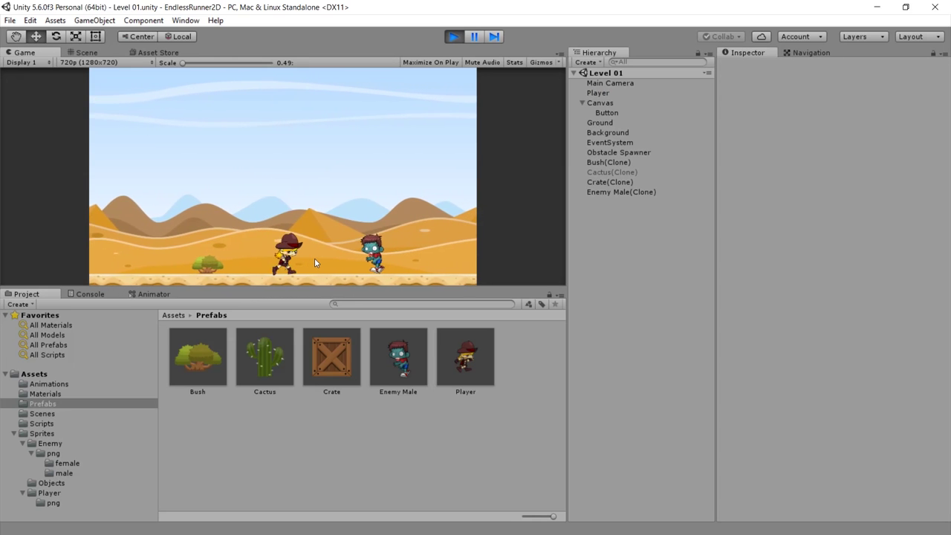
key("space")
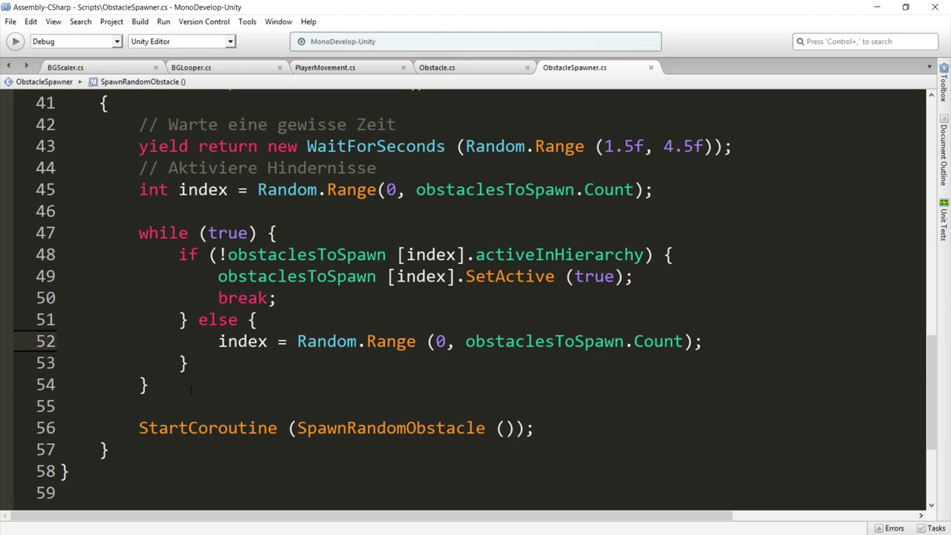
Highlight the while loop on lines 47–54 that activates an inactive obstacle, then minimize MonoDevelop.
left_click_drag(191, 390, 70, 233)
left_click(62, 232)
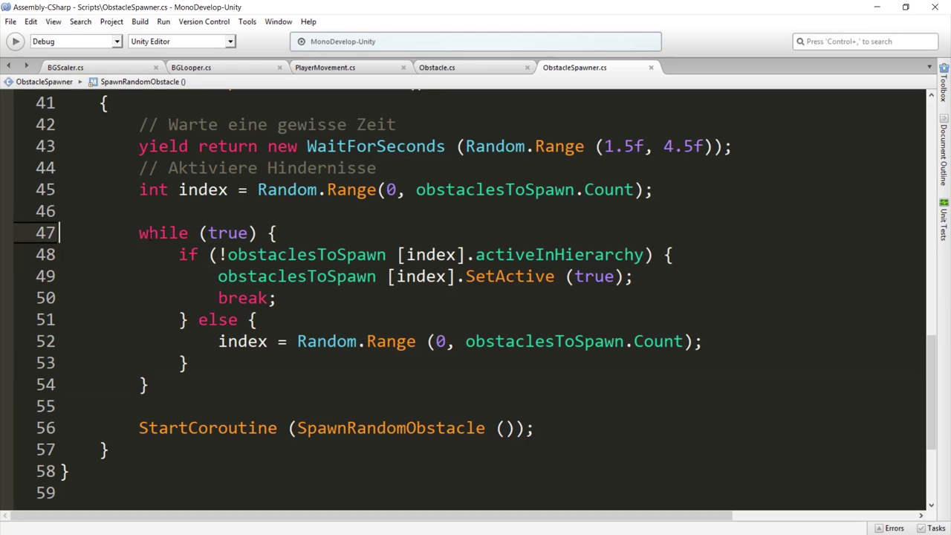
left_click_drag(138, 232, 272, 379)
left_click(272, 379)
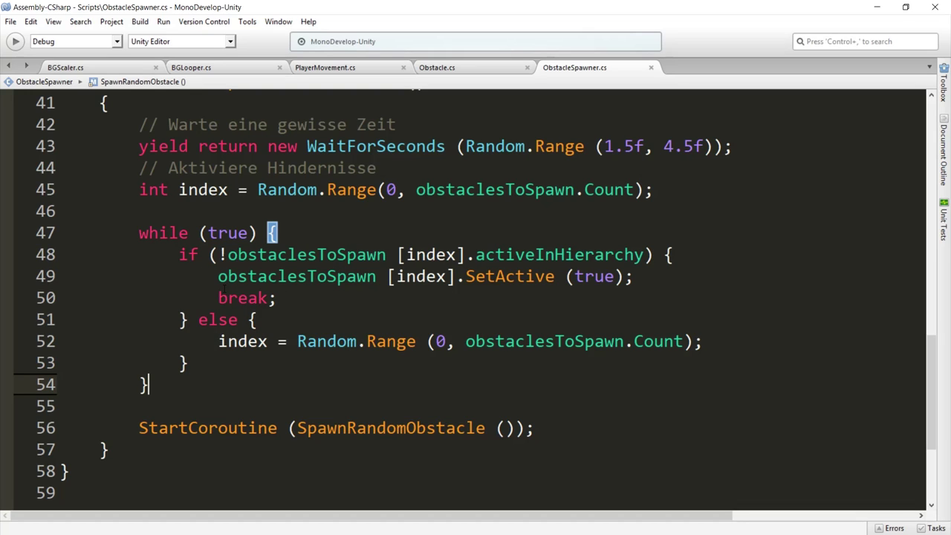
left_click(877, 7)
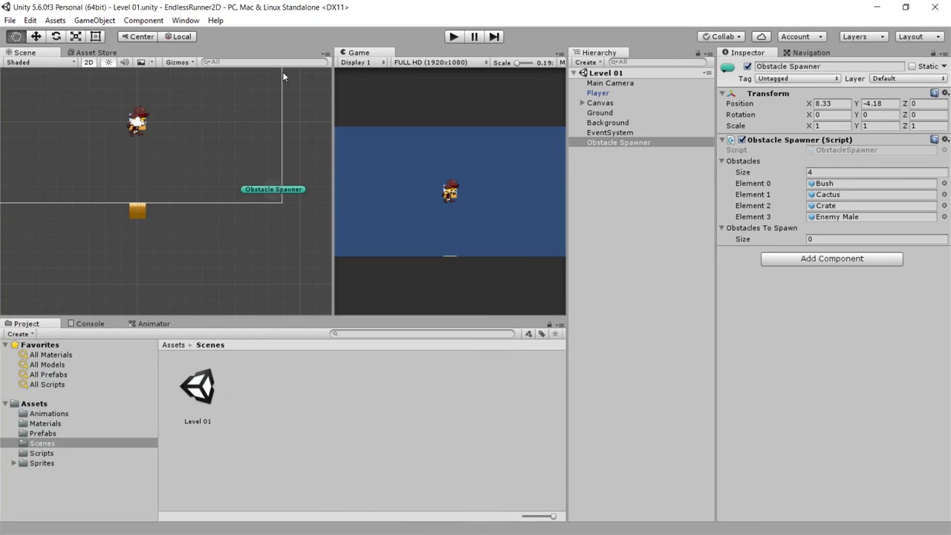
Dock the Game view beside the Scene view, play, inspect Enemy Male(Clone), then stop.
left_click_drag(359, 52, 50, 54)
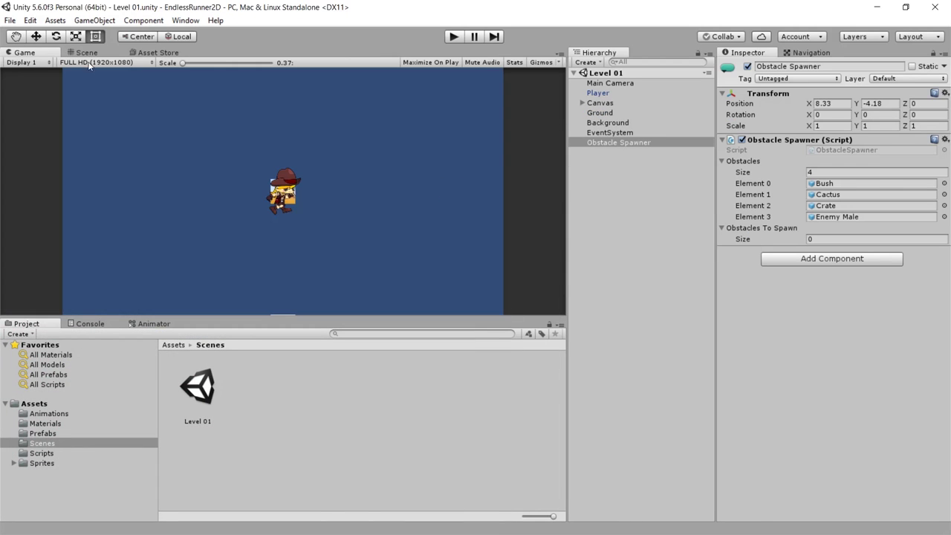
left_click(87, 52)
left_click(453, 37)
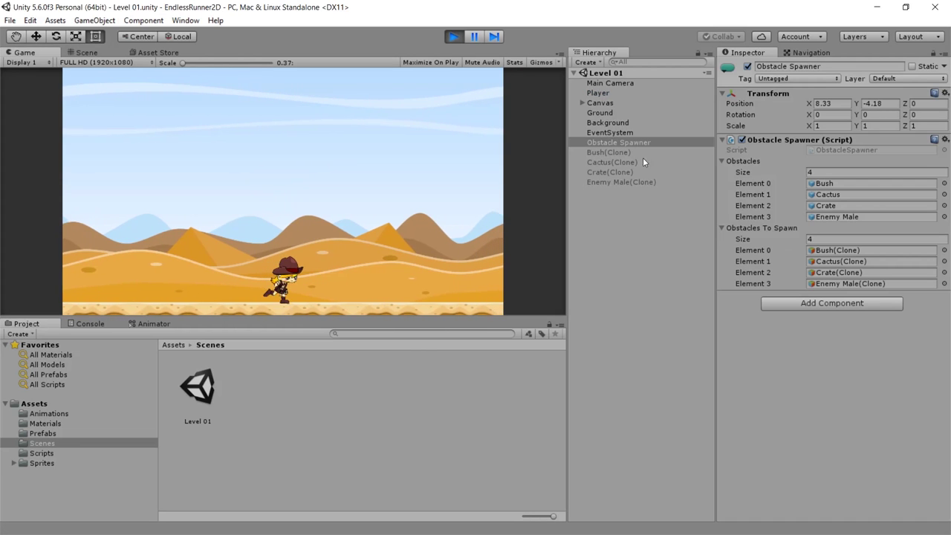
left_click(603, 182)
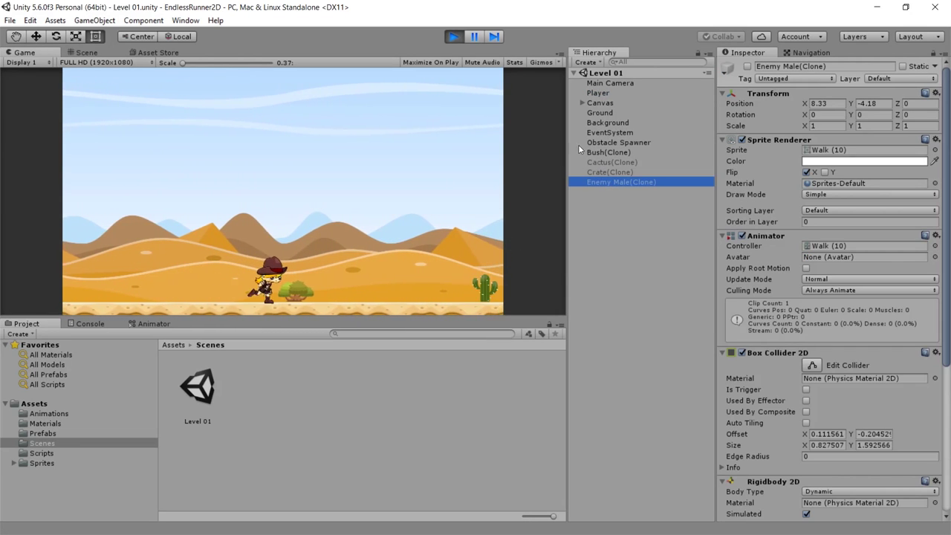
left_click(452, 35)
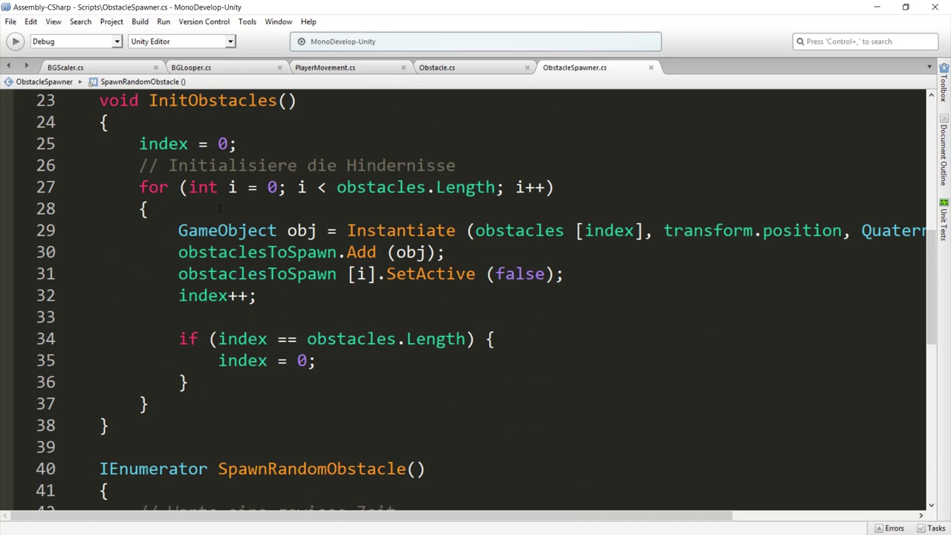
Change InitObstacles' loop condition on line 27 to i < obstacles.Length * 3 and save.
scroll(152, 171, "up", 2)
left_click(305, 148)
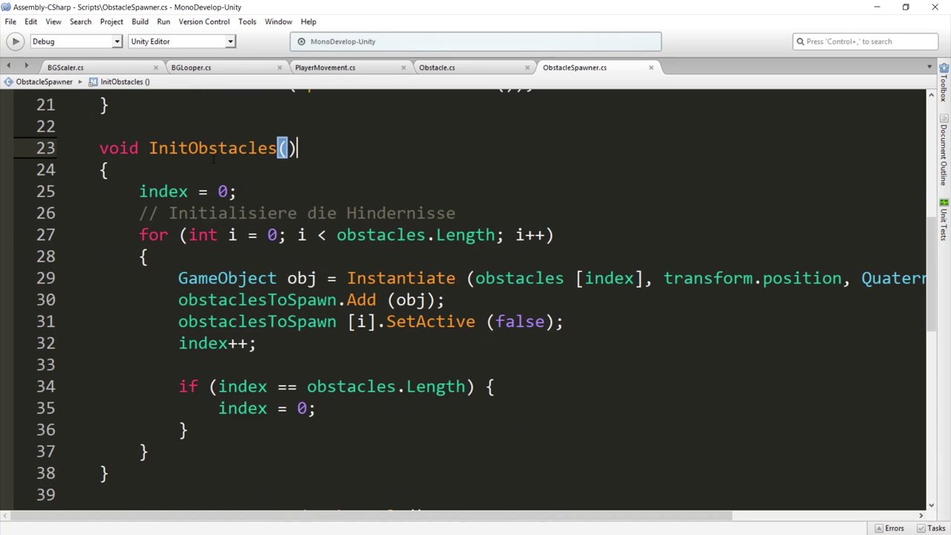
left_click(497, 236)
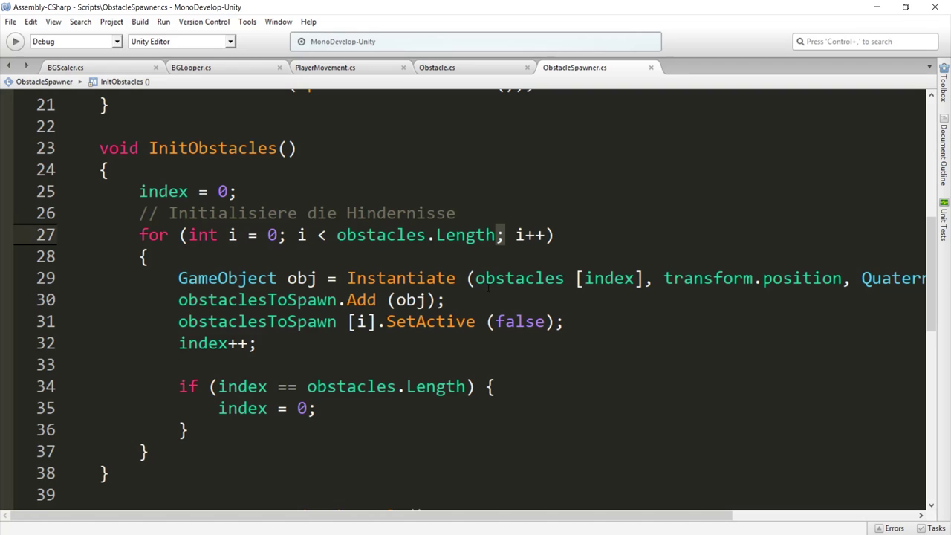
type("* 3")
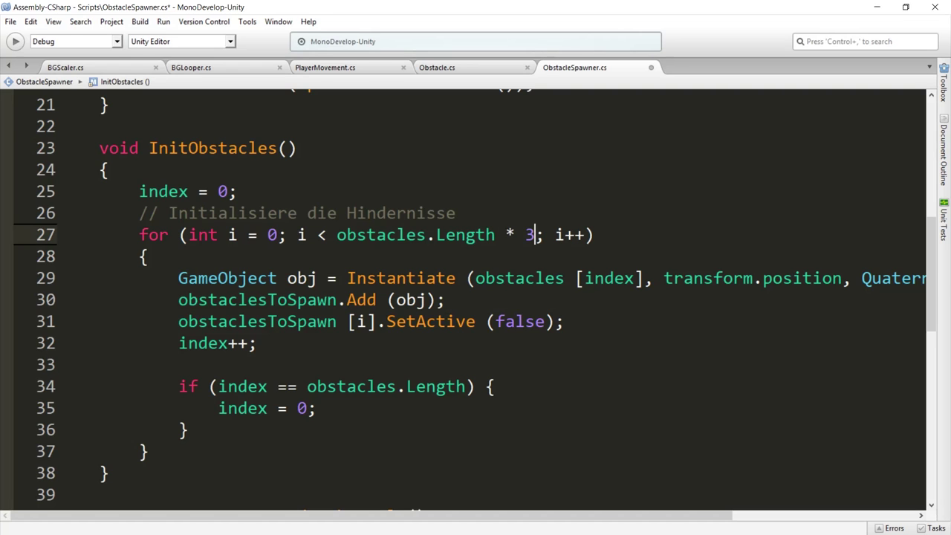
key("ctrl+s")
Back in Unity, play the level, jump the crate, watch the Scene view, then stop.
key("alt+Tab")
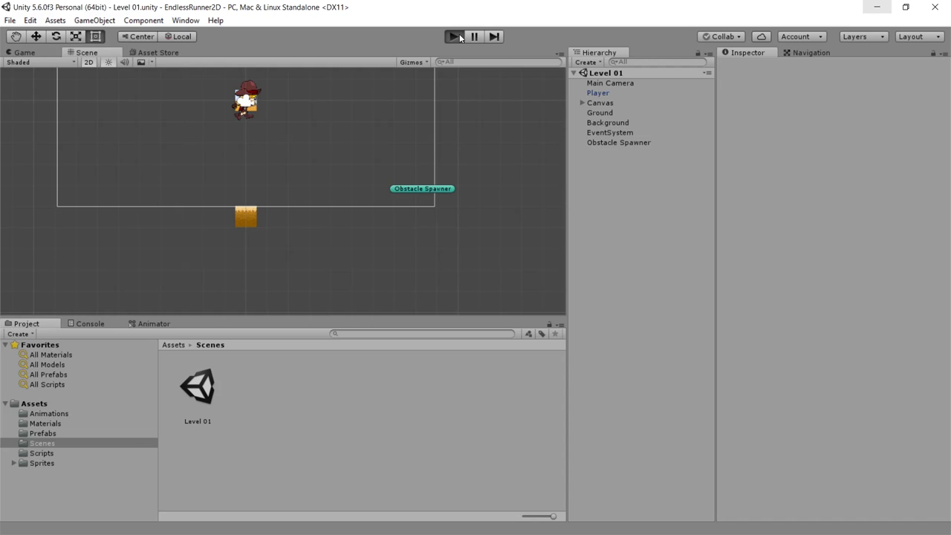
key("ctrl+p")
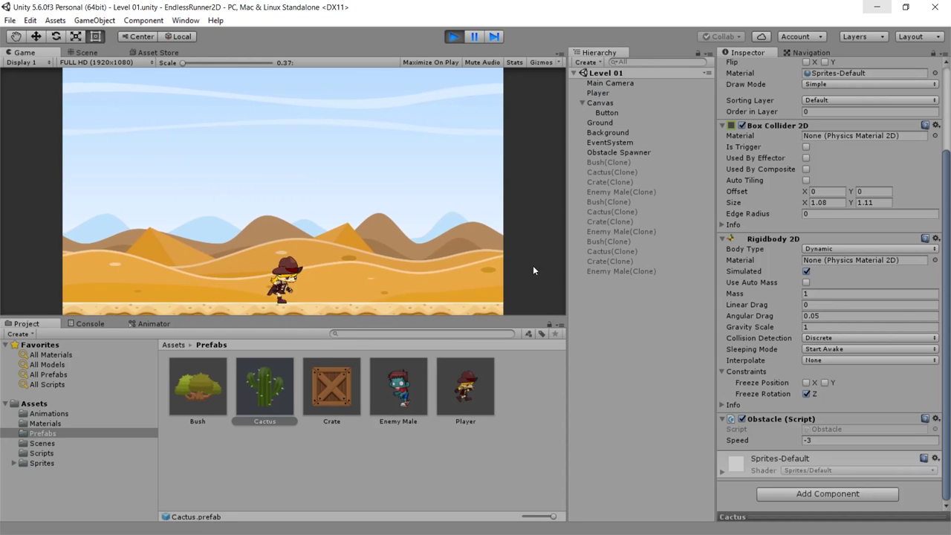
left_click(308, 297)
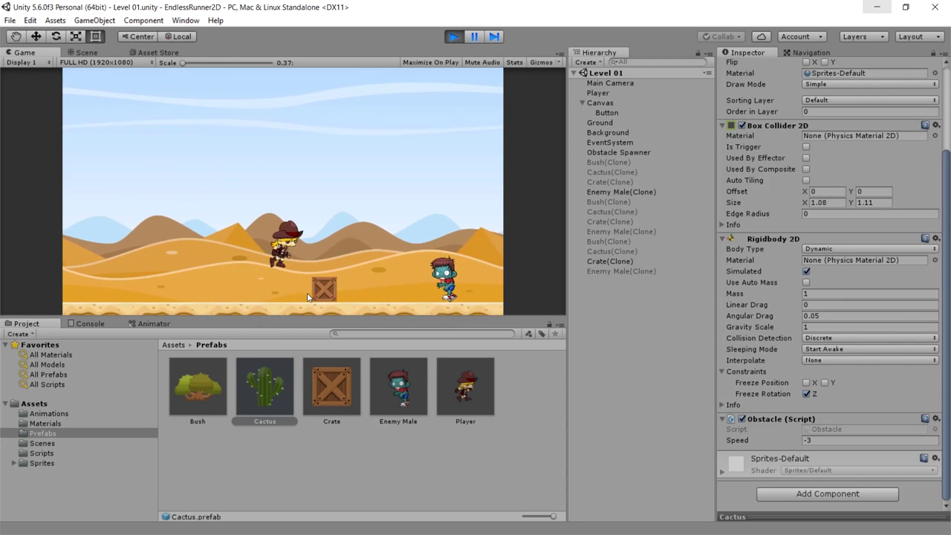
left_click(87, 52)
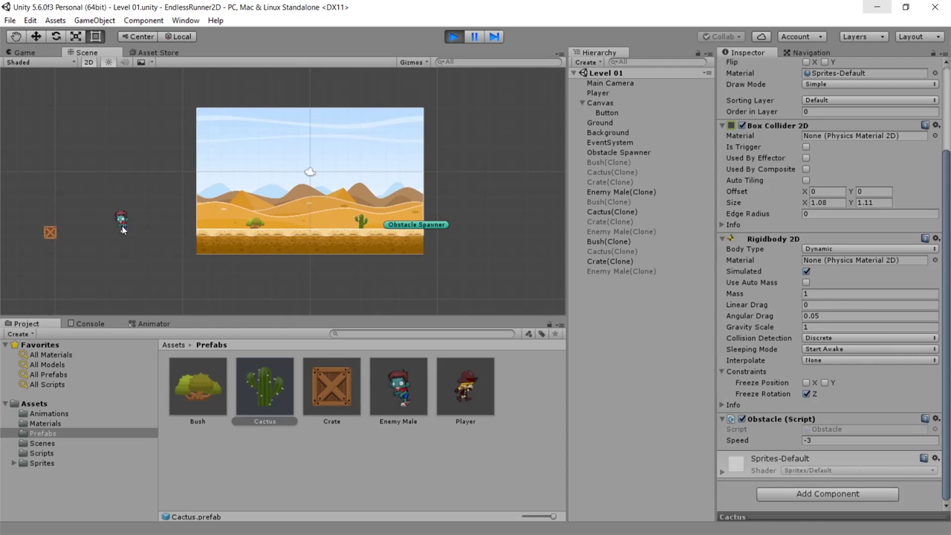
scroll(115, 224, "down", 2)
scroll(117, 230, "down", 2)
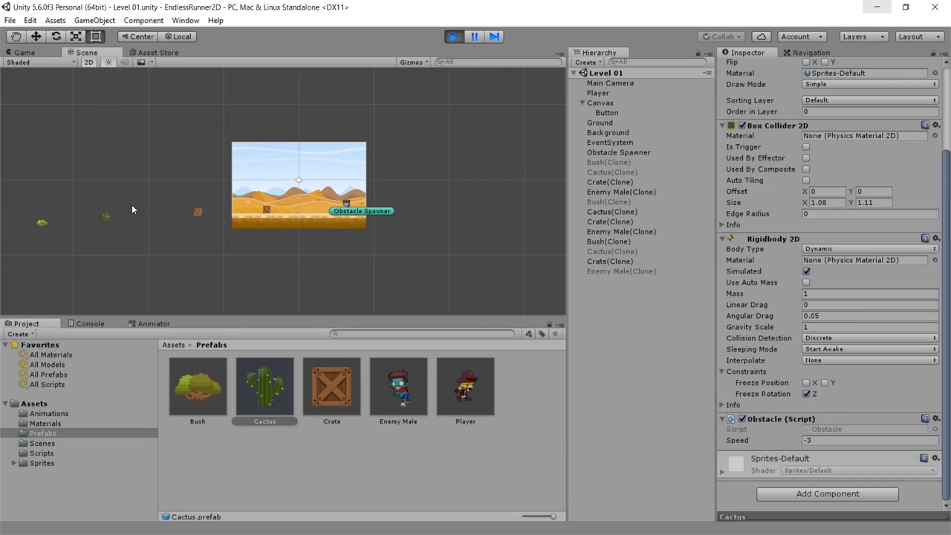
left_click(453, 37)
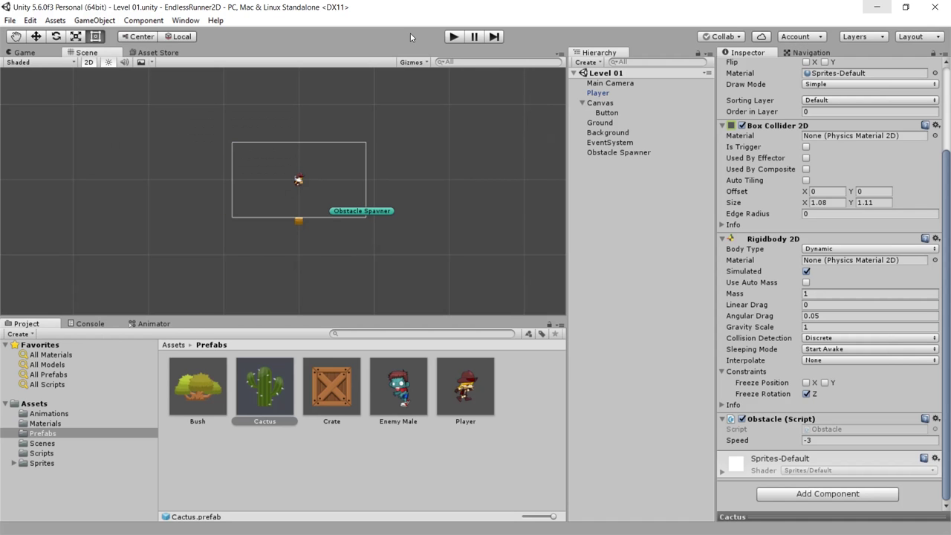
Replay the level twice, zooming and panning the Scene view to watch the pooled clones, then stop.
left_click(454, 37)
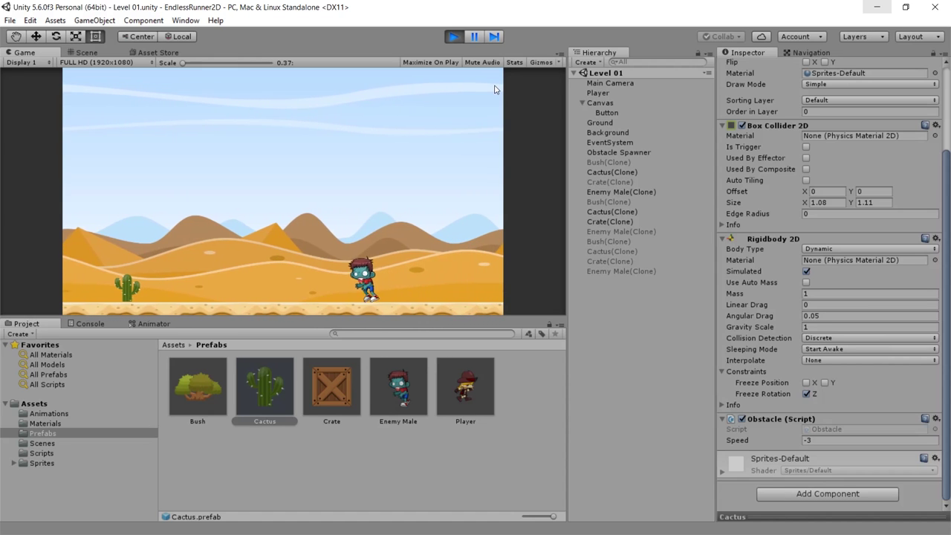
left_click(454, 37)
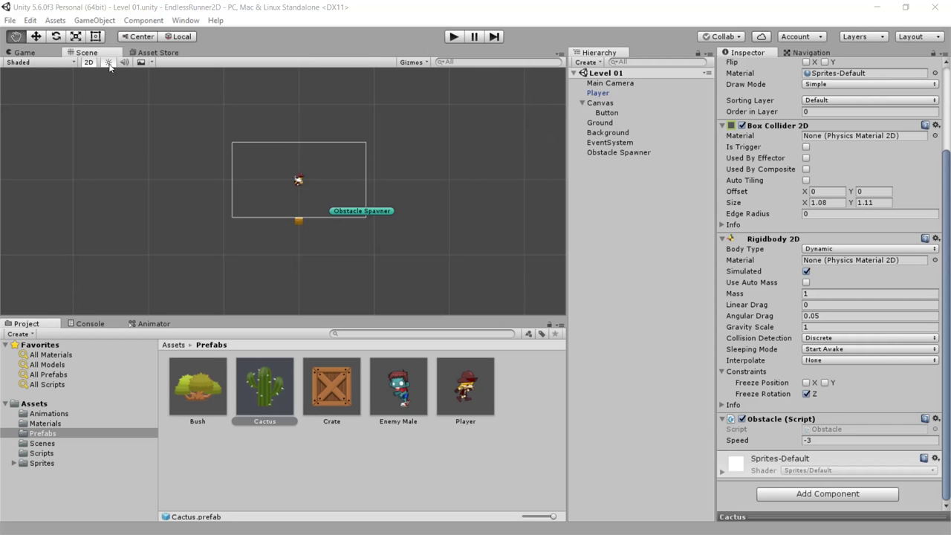
left_click(454, 37)
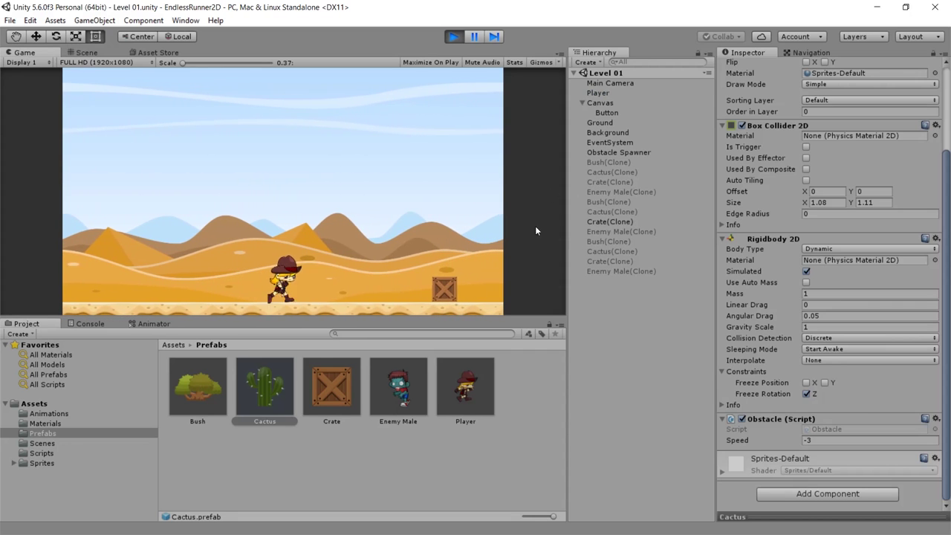
left_click(86, 52)
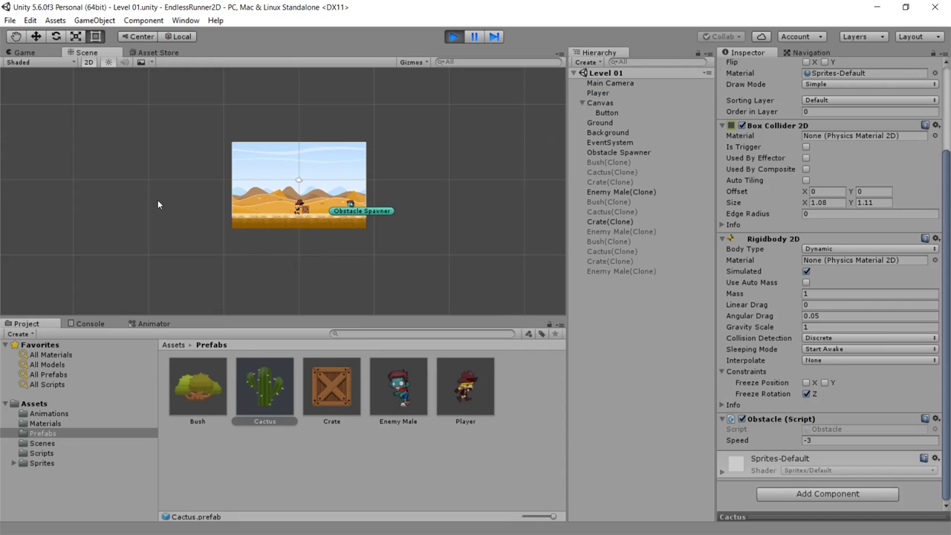
scroll(179, 206, "up", 3)
scroll(171, 211, "up", 3)
scroll(163, 215, "down", 3)
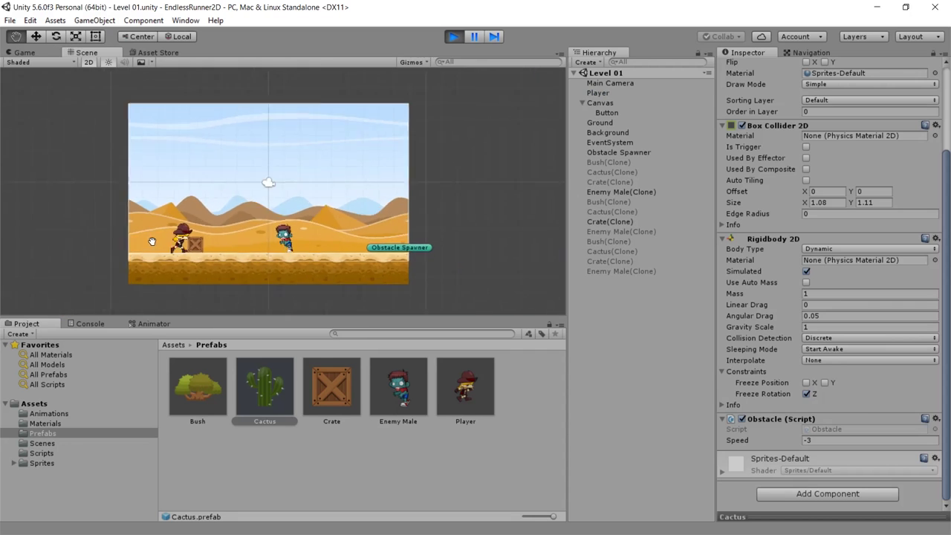
scroll(160, 216, "down", 1)
middle_click_drag(160, 217, 164, 215)
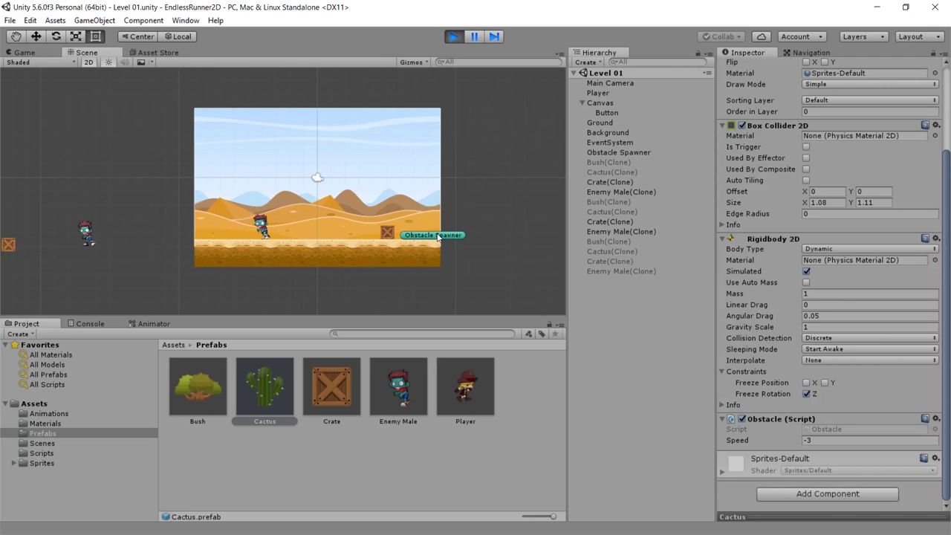
left_click(454, 37)
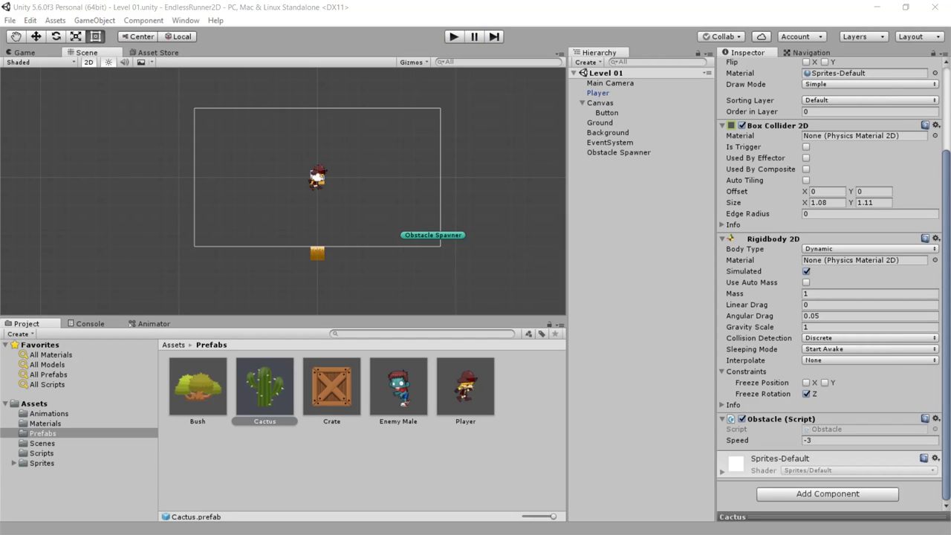
Create an empty GameObject named Collector and reset its Transform to the origin.
right_click(604, 184)
left_click(644, 283)
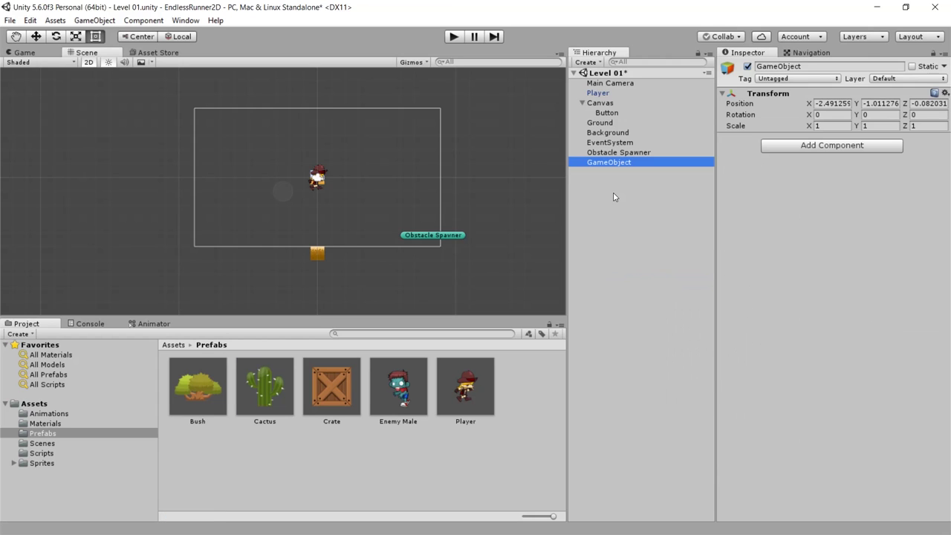
key("F2")
type("Collector")
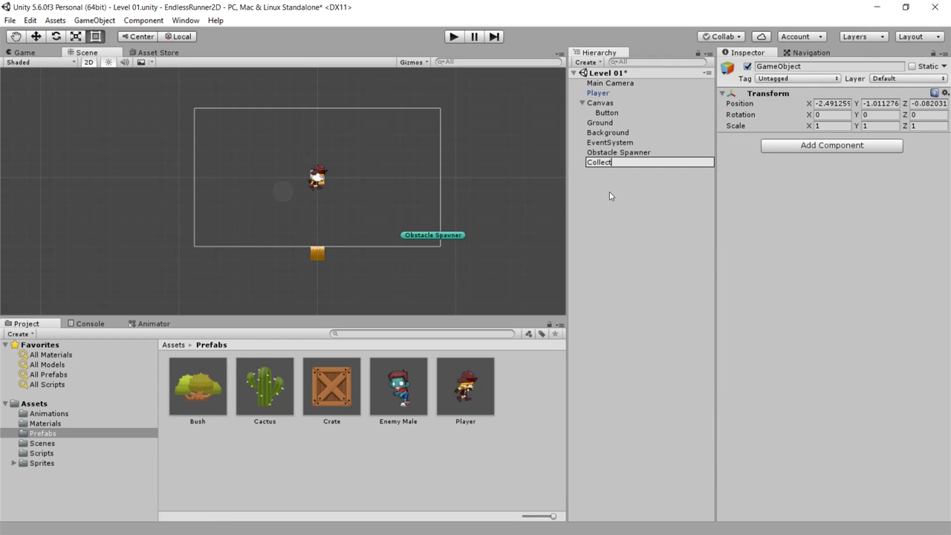
key("Return")
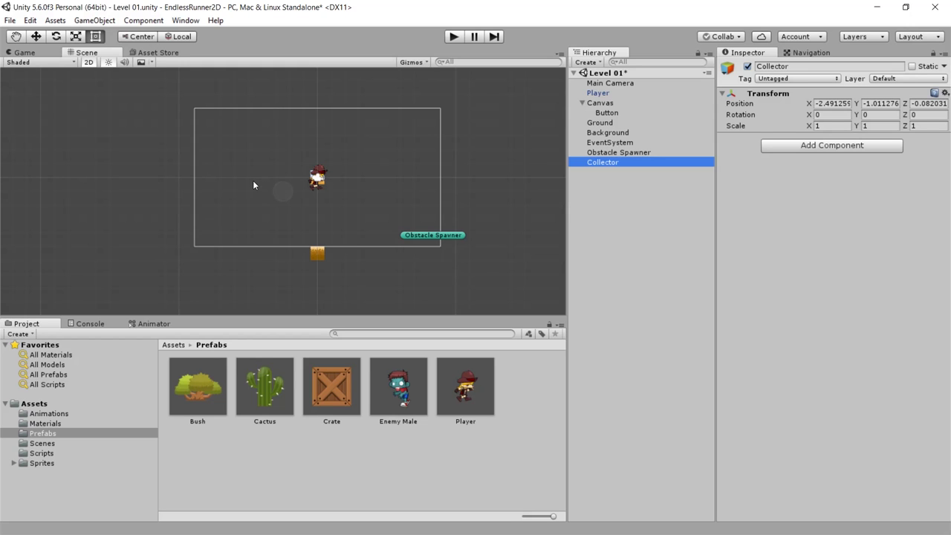
left_click(945, 93)
left_click(870, 104)
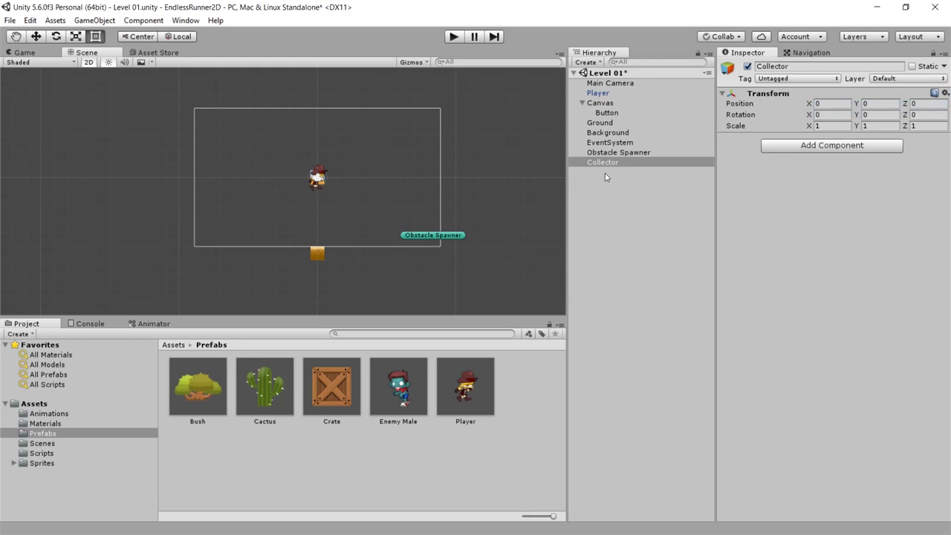
Add a Box Collider 2D, move Collector to X -10.6 and shape it 0.35 by 12.32.
left_click(817, 145)
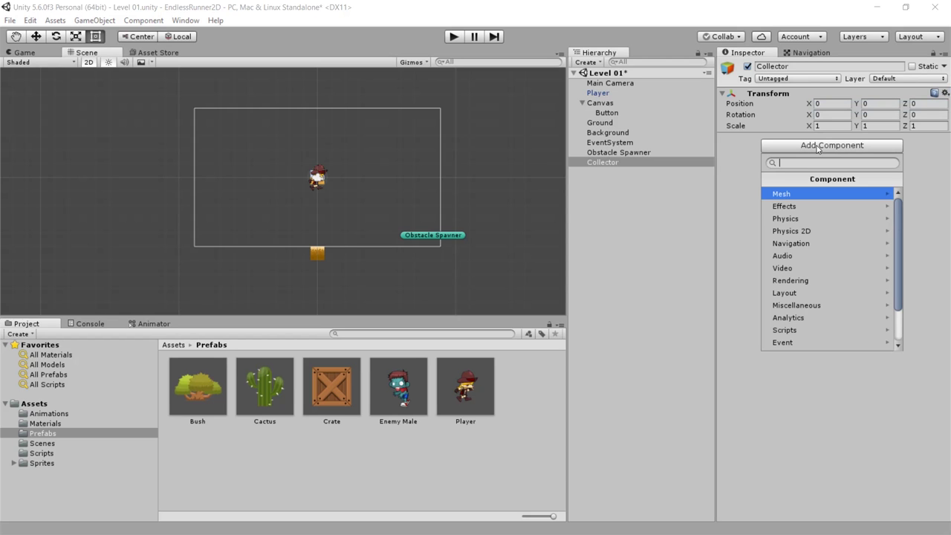
type("box")
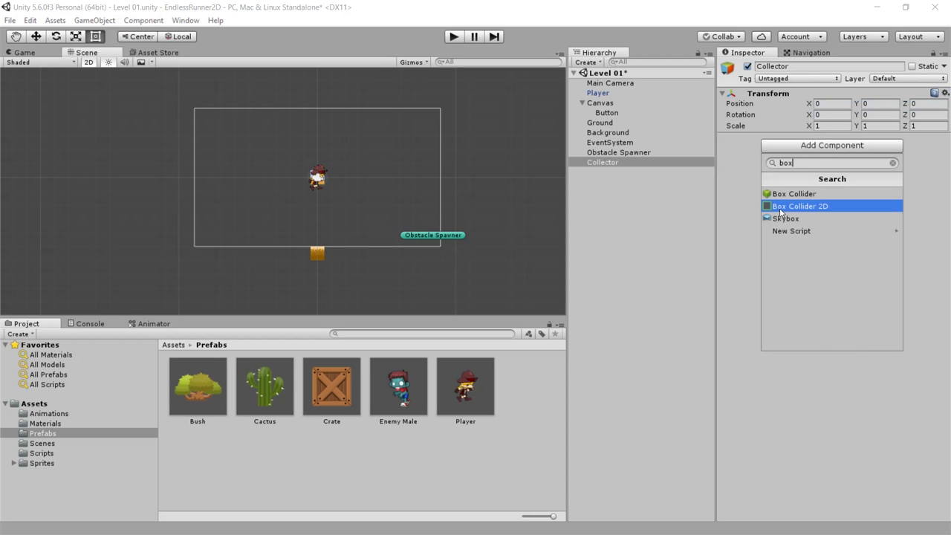
left_click(780, 209)
left_click_drag(153, 171, 136, 168)
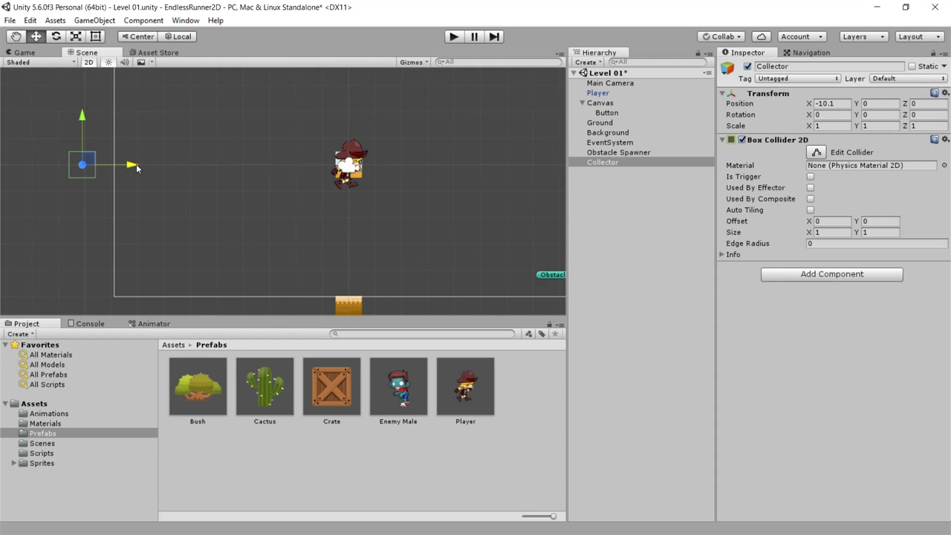
scroll(136, 167, "down", 3)
left_click_drag(245, 178, 239, 178)
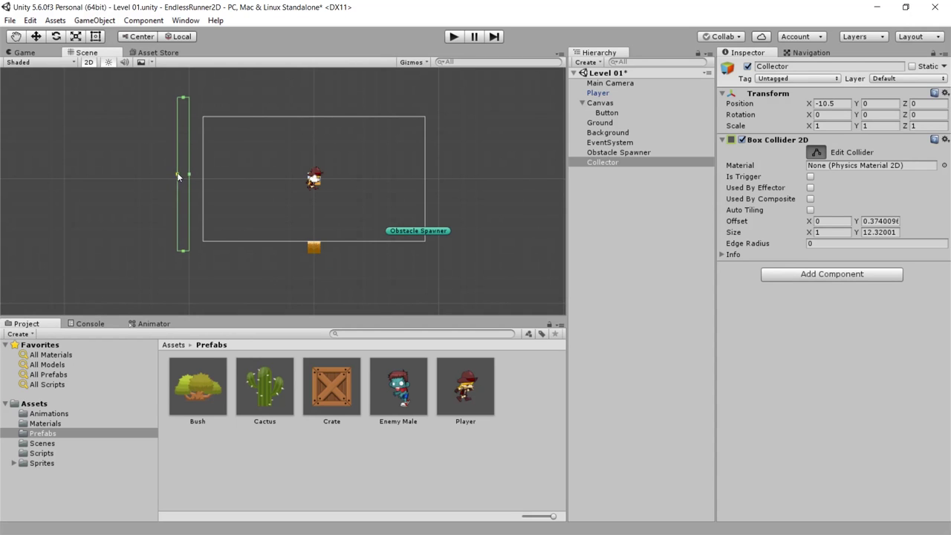
left_click_drag(176, 174, 184, 177)
key("w")
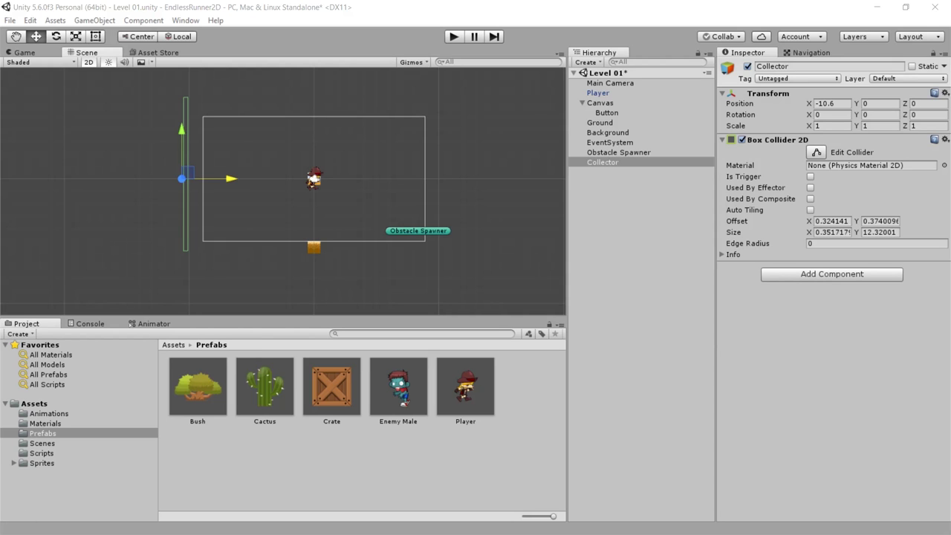
left_click(41, 453)
right_click(469, 460)
Create a new C# script named ObstaclesOffScreen in the Scripts folder.
mouse_move(565, 236)
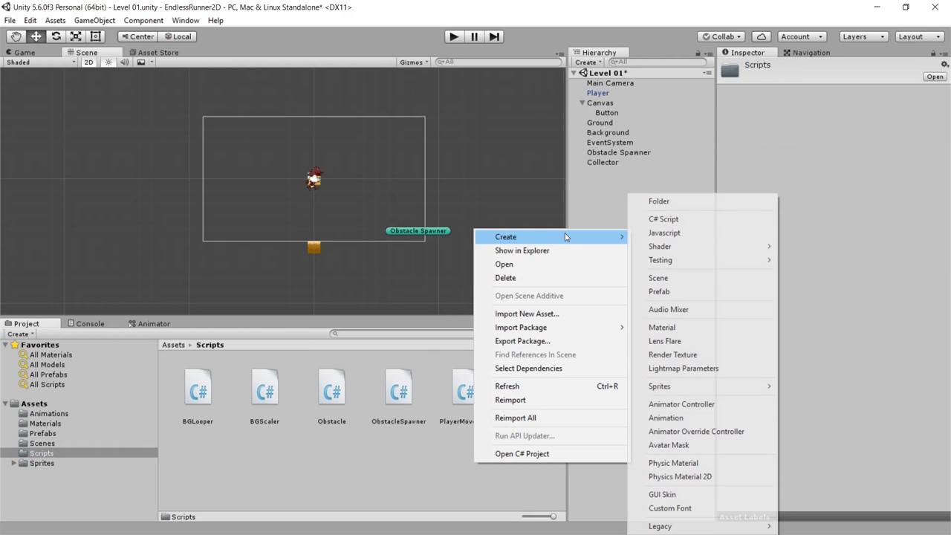
left_click(644, 221)
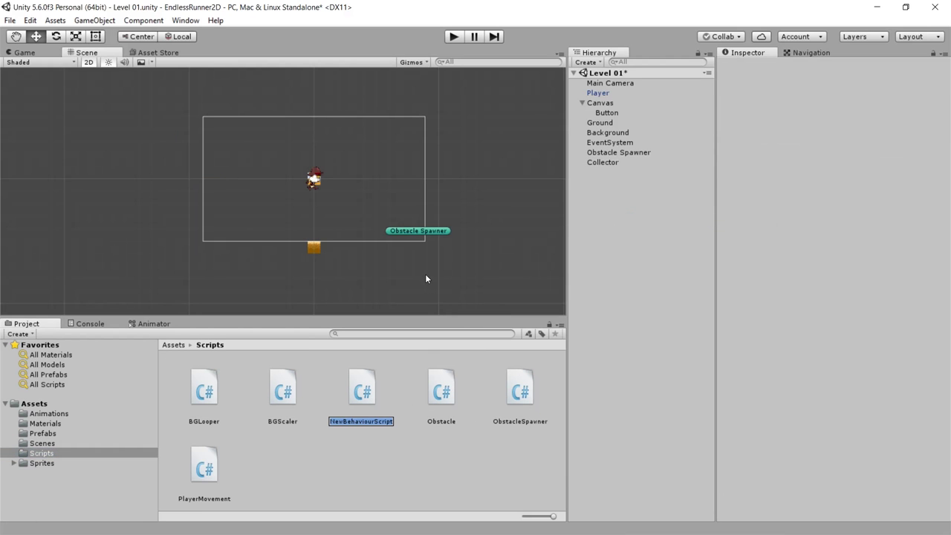
type("ObstaclesOff")
type("S")
type("creen")
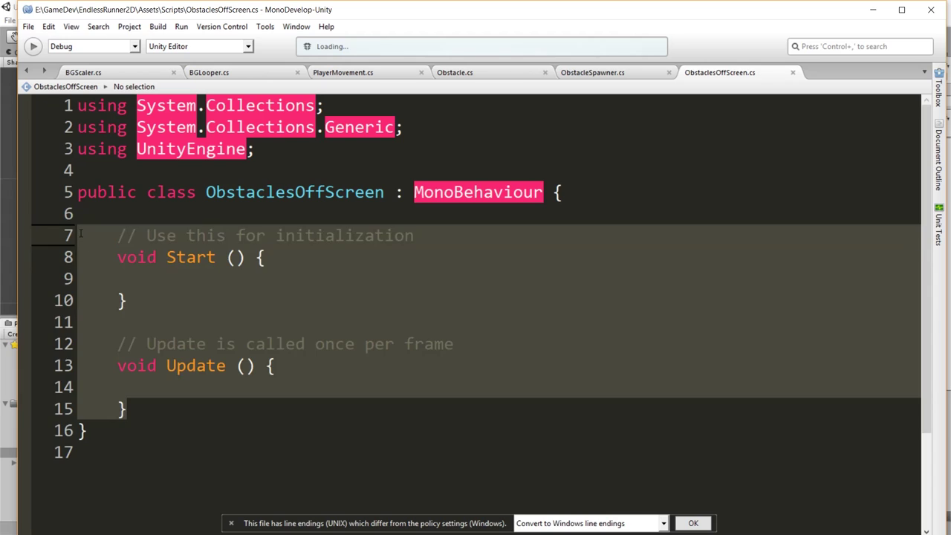
Replace Start and Update with an empty void OnTriggerEnter2D(Collider2D other) method.
key("Delete")
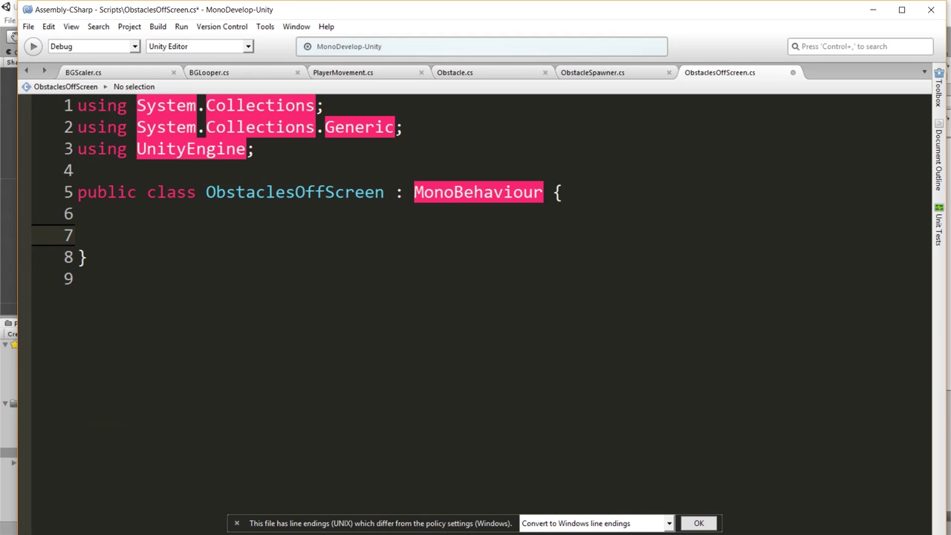
type("void OnT")
type("rigger")
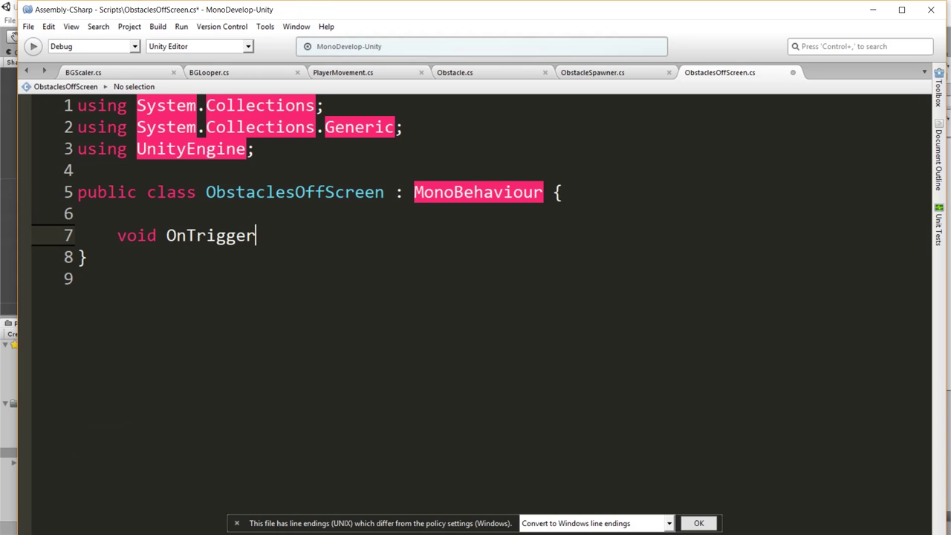
type("Enter2D(")
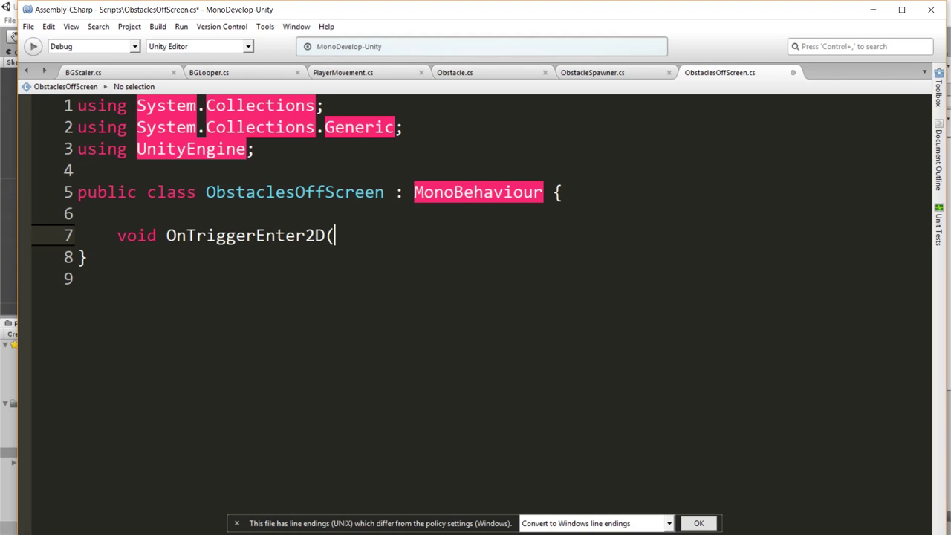
type("Collider")
type("2D t")
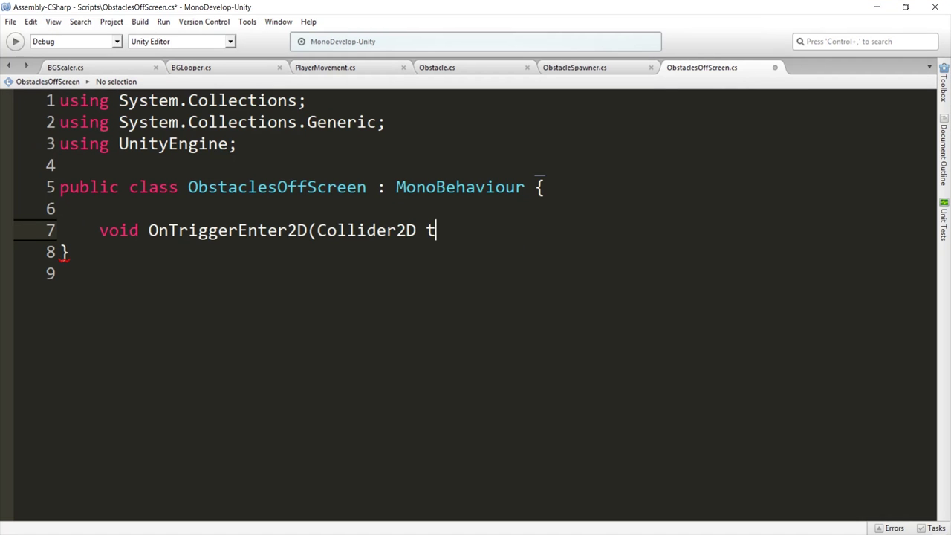
key("BackSpace")
type("other)")
key("Return")
type("{")
key("Return")
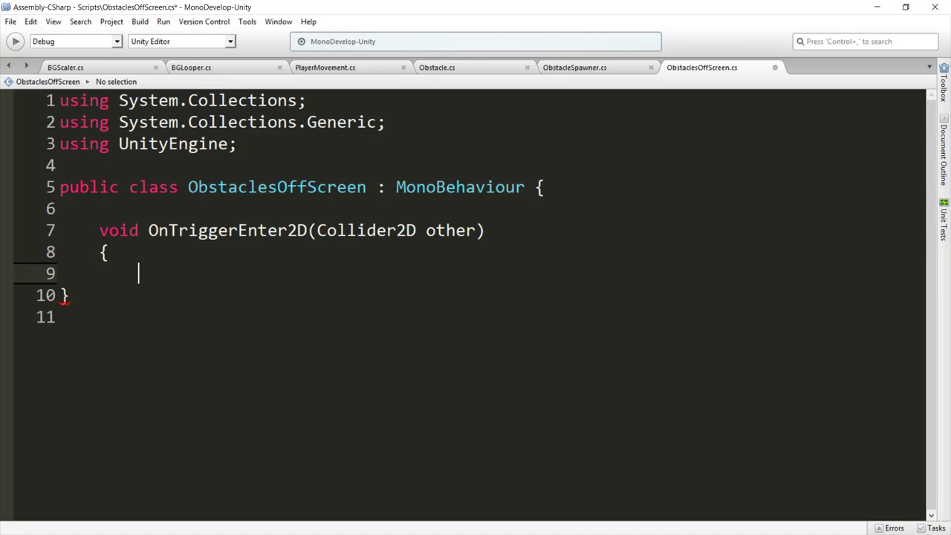
type("}")
key("Left")
key("Return")
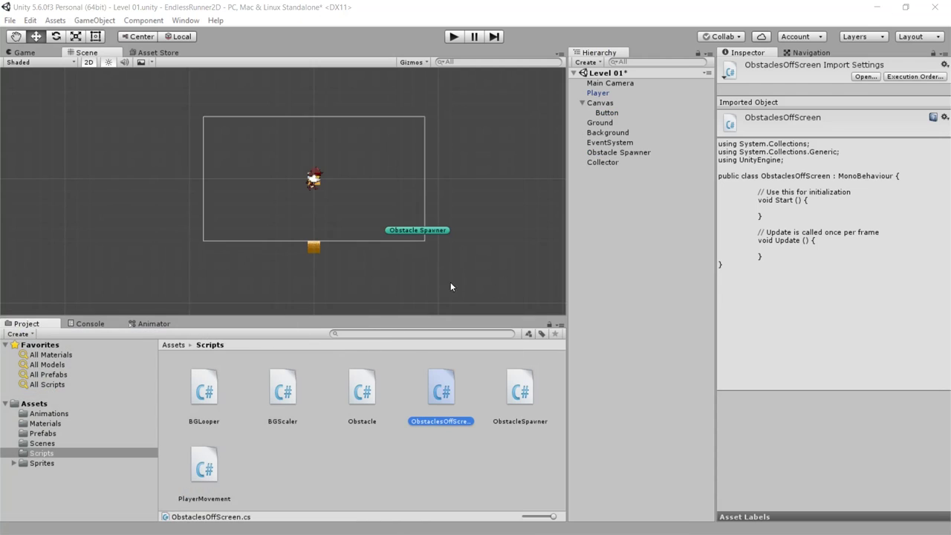
Give the Collector a red icon label and nudge it right to X -9.45.
left_click(606, 164)
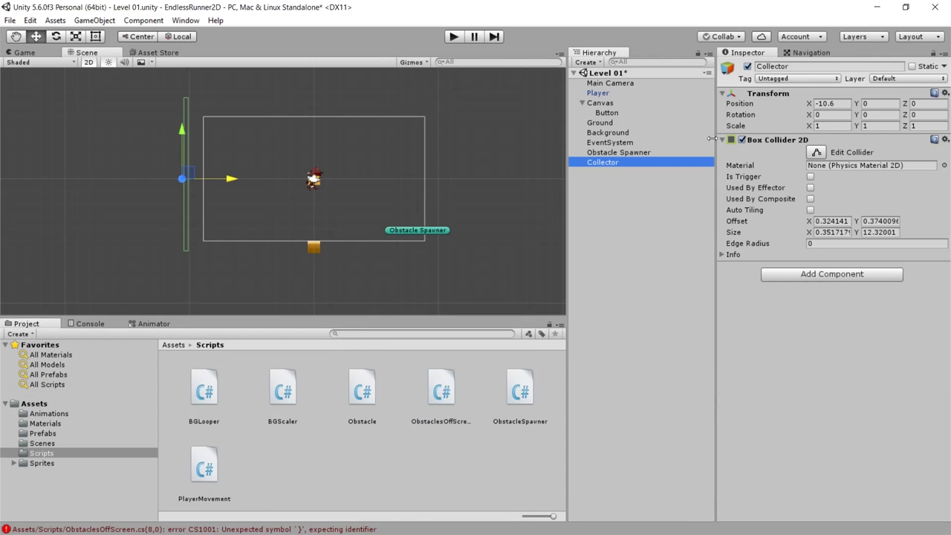
left_click(723, 71)
left_click(772, 107)
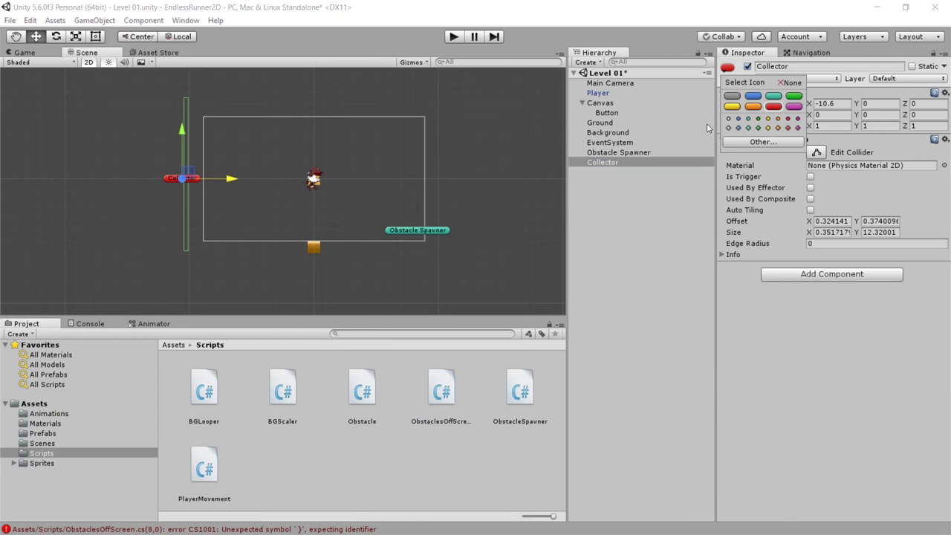
left_click_drag(189, 181, 205, 181)
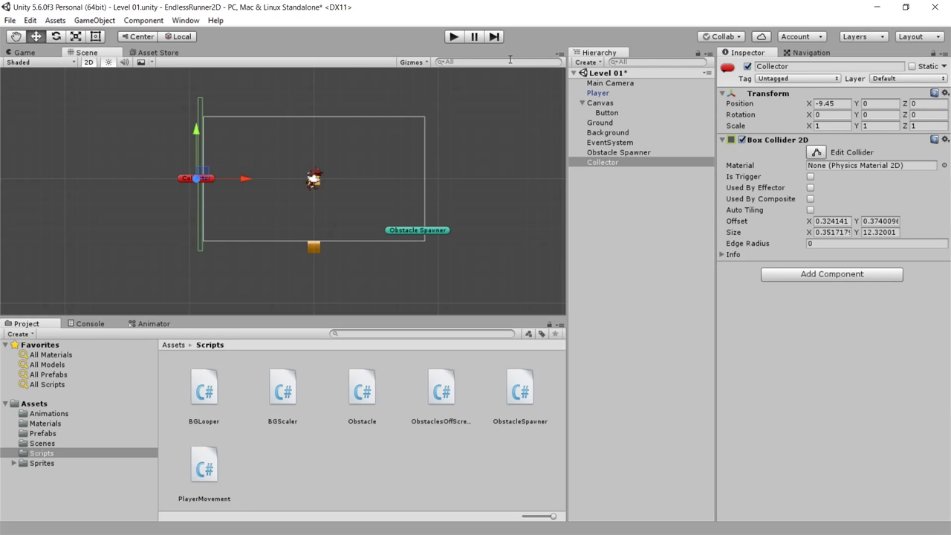
Test in Play mode, then stop and enable Is Trigger on the Collector's Box Collider 2D.
left_click(454, 37)
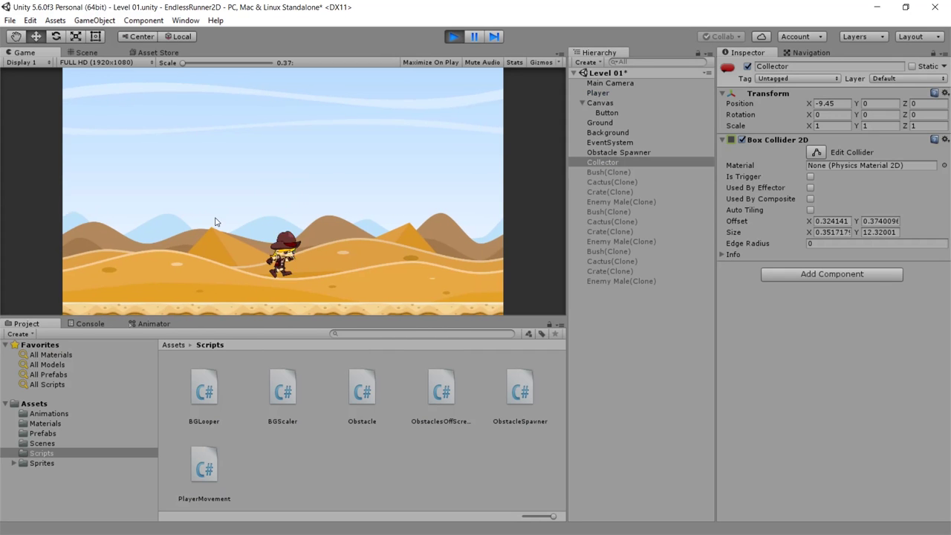
left_click(87, 52)
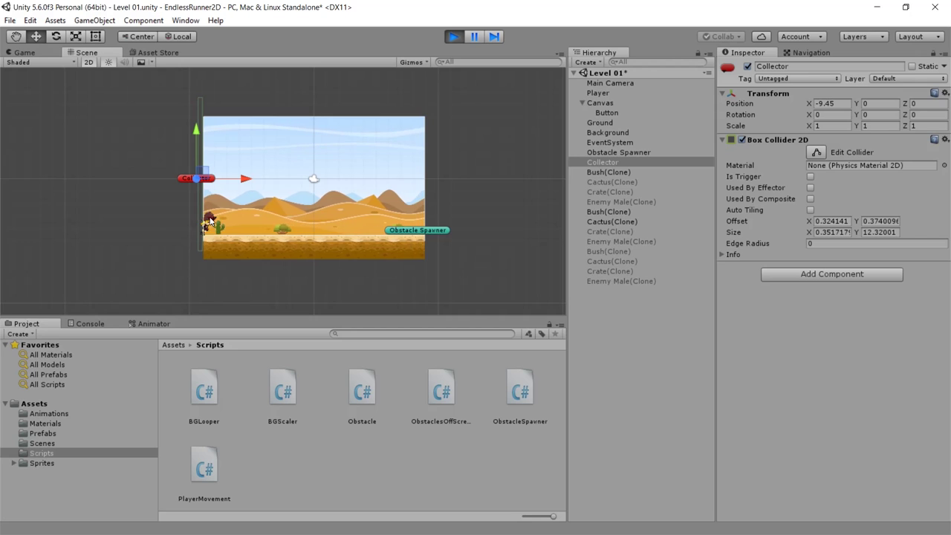
left_click(810, 176)
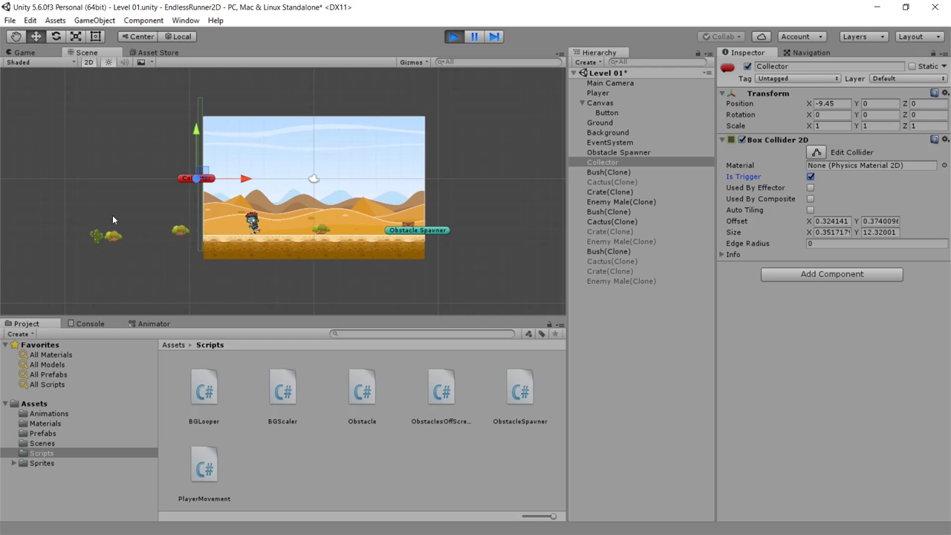
left_click(454, 37)
left_click(810, 177)
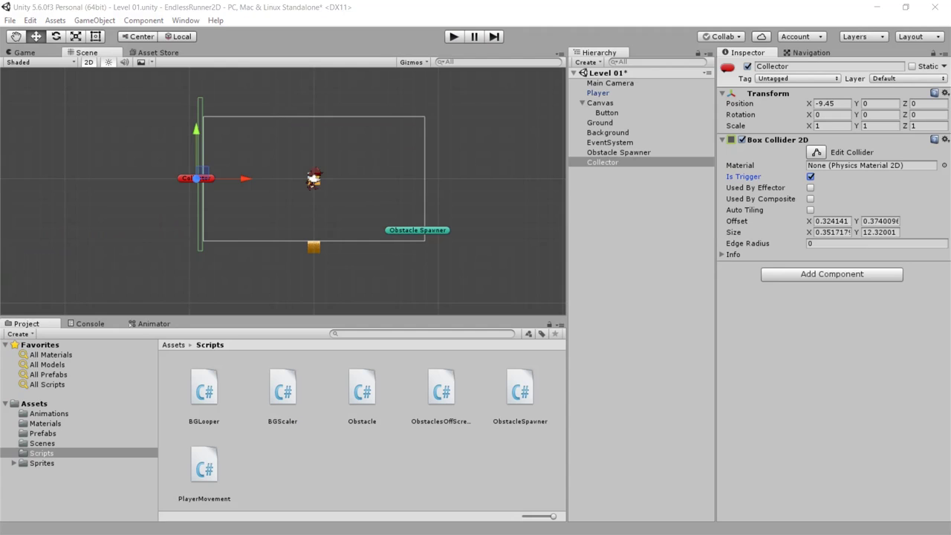
Inside OnTriggerEnter2D, start an if (other.tag == "Collector") block.
key("alt+Tab")
left_click(117, 277)
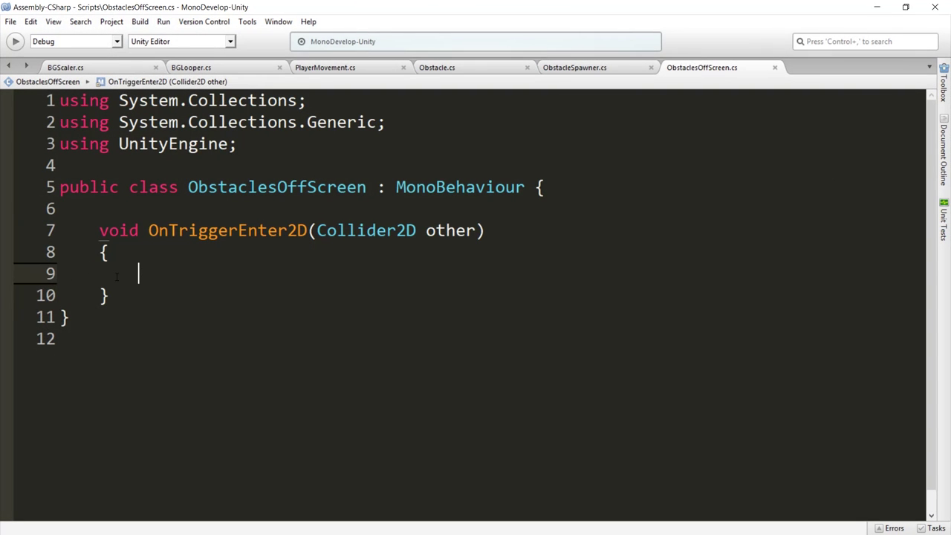
type("if(ot")
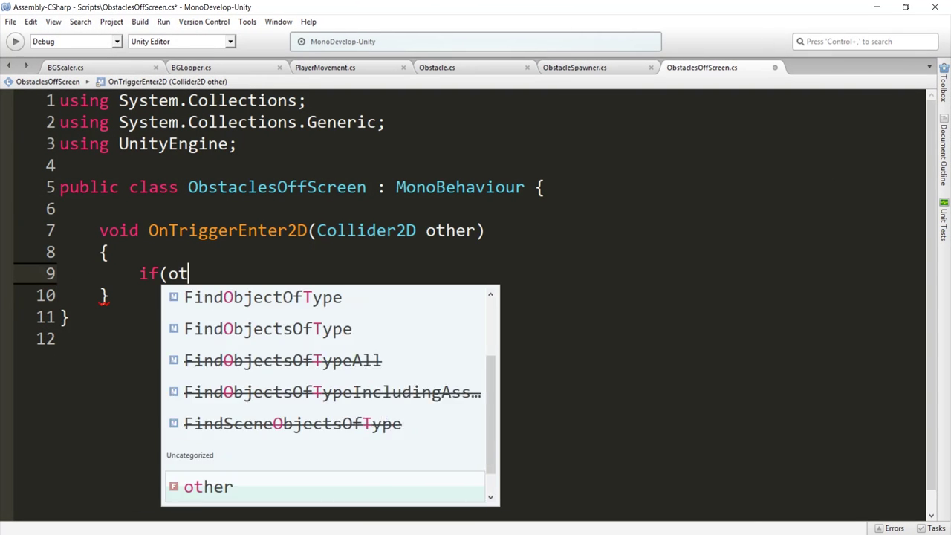
type("her.tag == ")
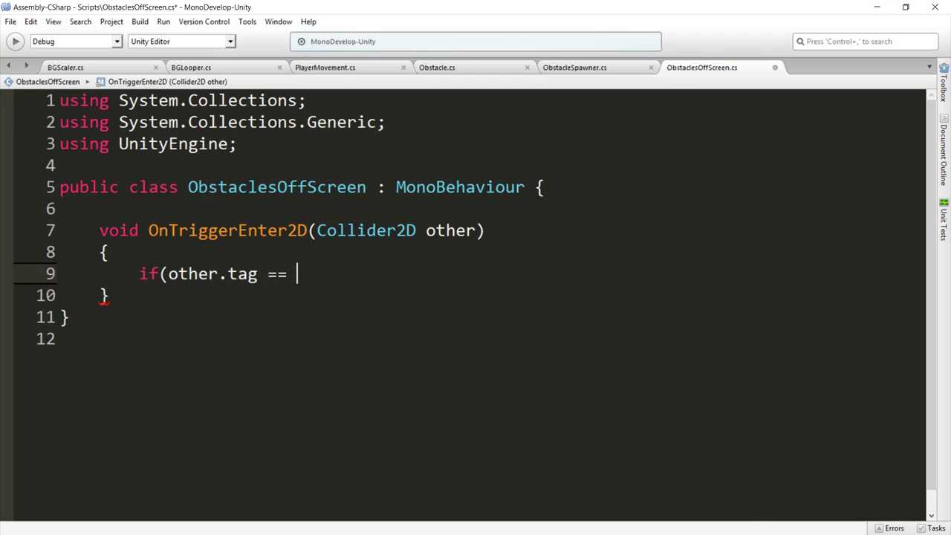
type("\"Collector")
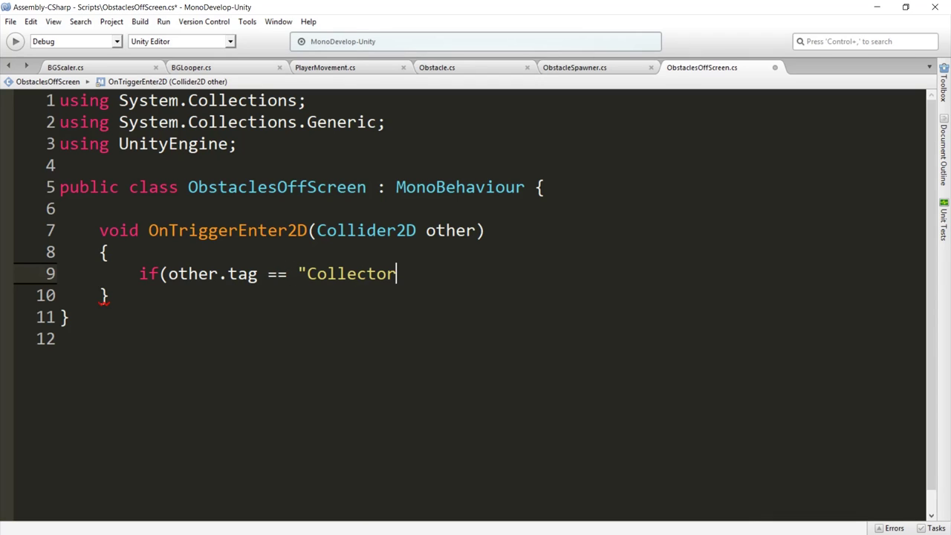
type("\")")
key("Return")
type("{")
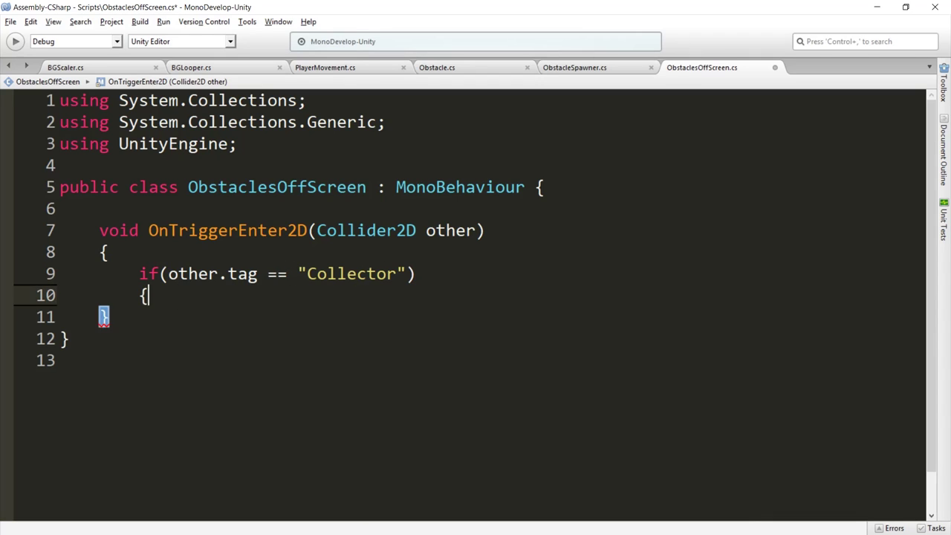
key("Return")
Fill the if block with gameObject.SetActive(false); and close it.
type("game")
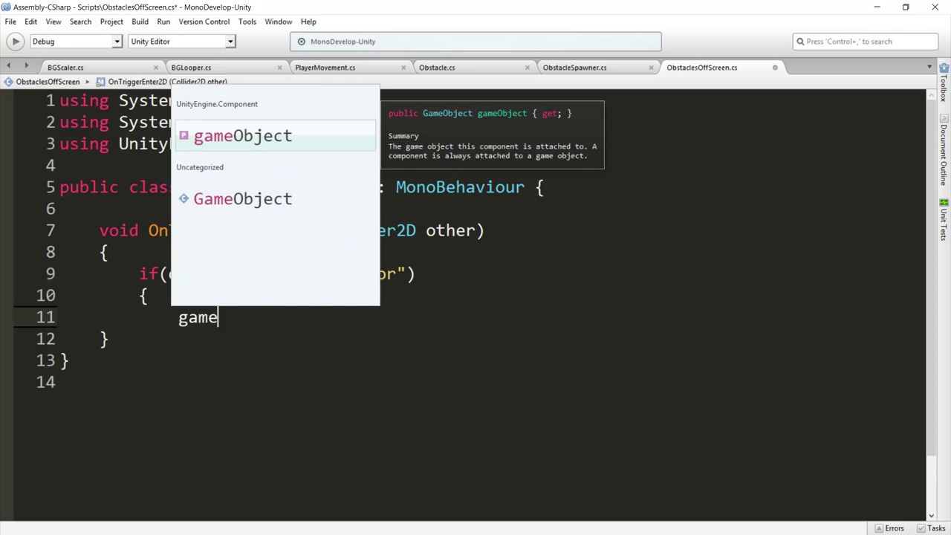
key("Return")
type(".Set")
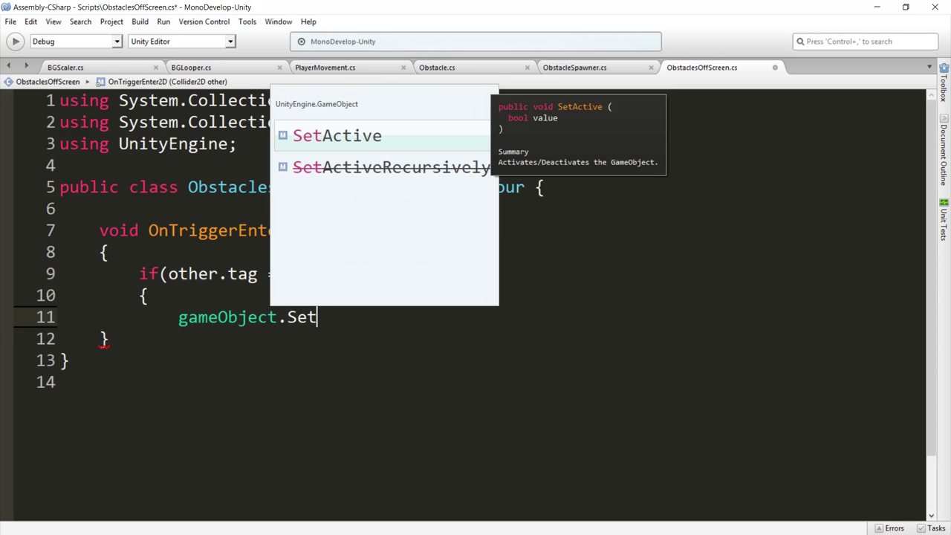
key("Return")
type("(f")
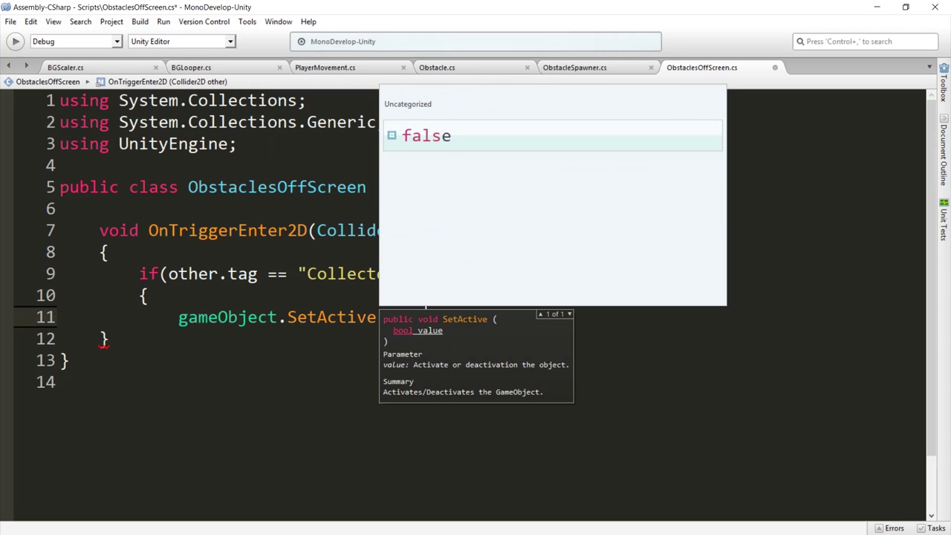
key("Return")
type(");")
key("Return")
type("}")
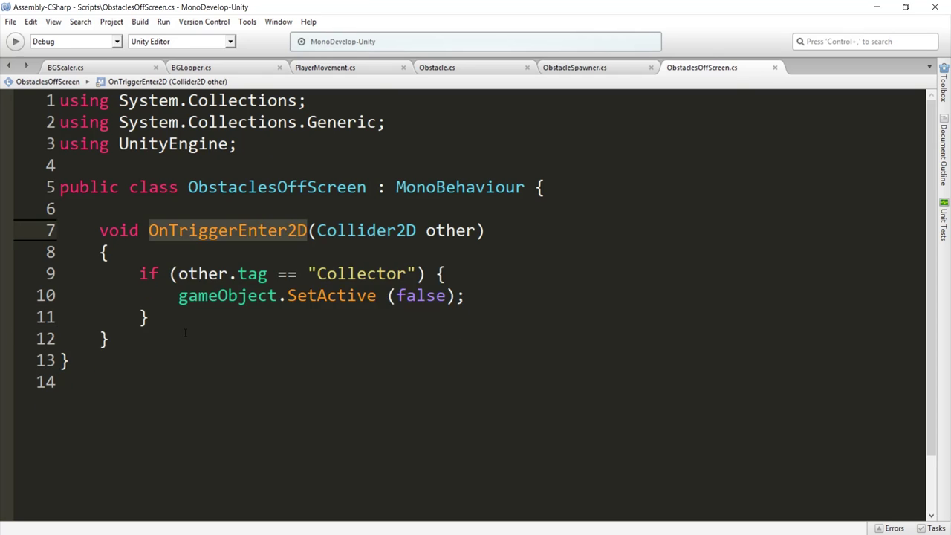
key("Down")
key("Down")
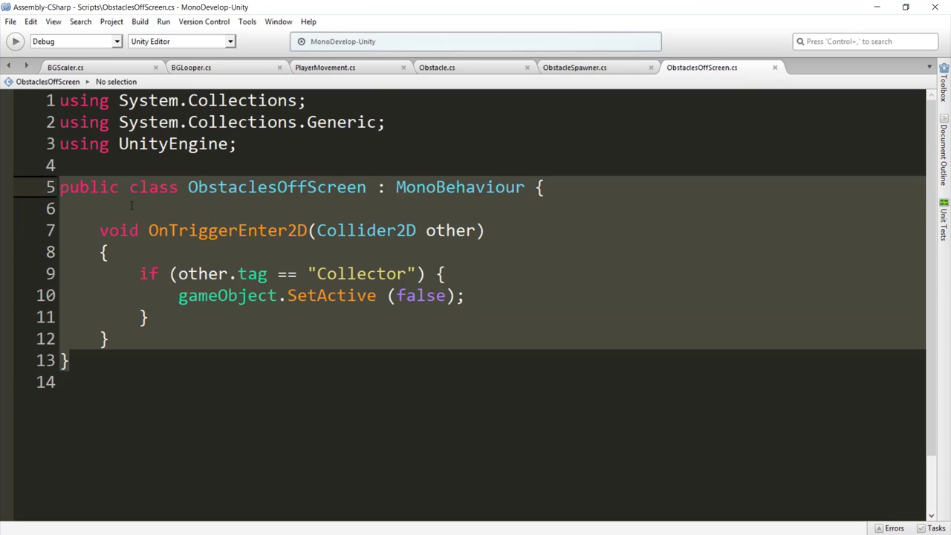
left_click(191, 187)
Minimize MonoDevelop, then zoom and adjust the Scene view in Unity.
left_click(877, 7)
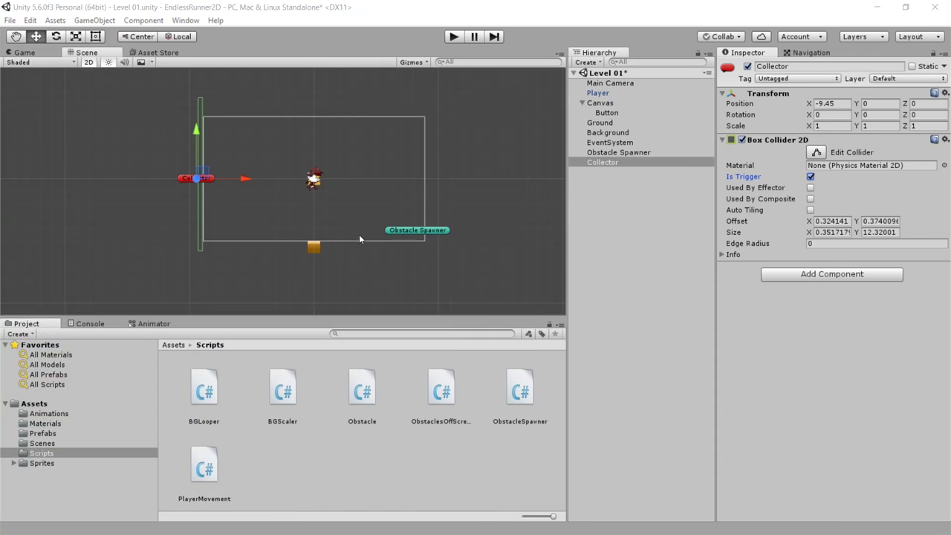
scroll(177, 182, "up", 2)
scroll(174, 194, "up", 2)
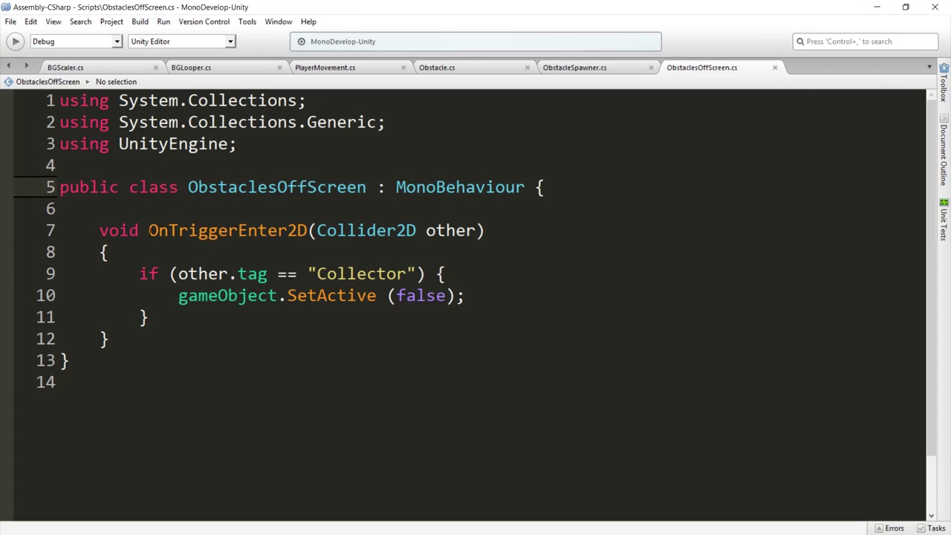
mouse_move(148, 230)
left_mouse_down()
mouse_move(485, 230)
mouse_move(317, 231)
left_mouse_up()
left_click(309, 230)
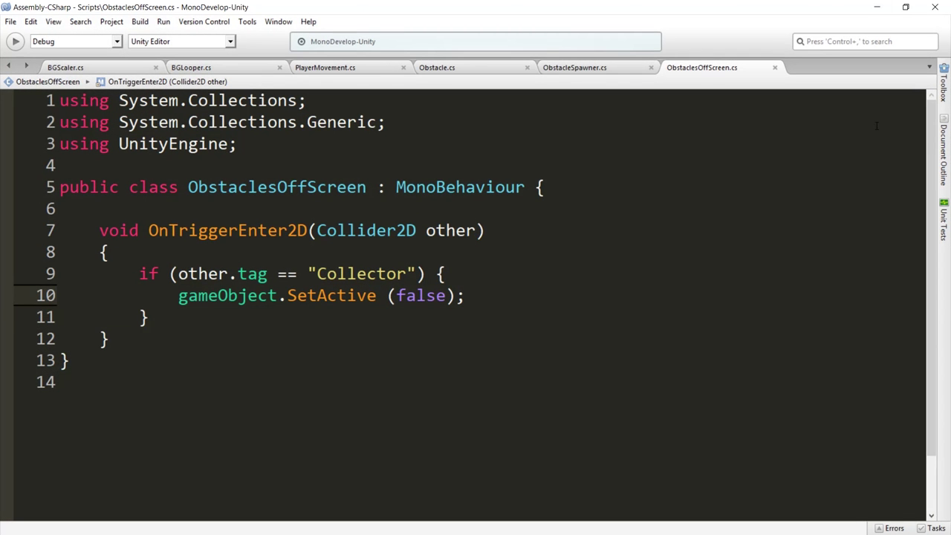
left_click(877, 7)
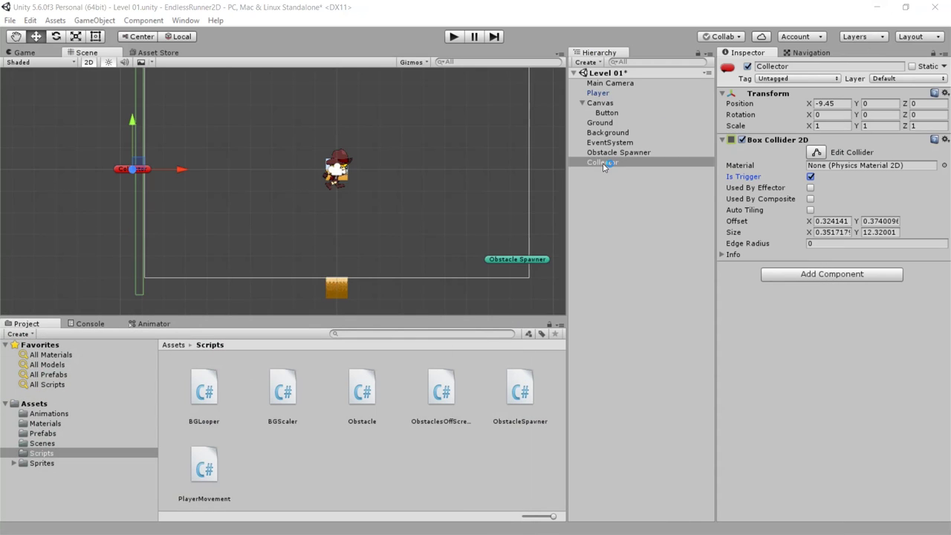
In the Prefabs folder, select Bush, Cactus, Crate and Enemy Male together.
left_click(433, 457)
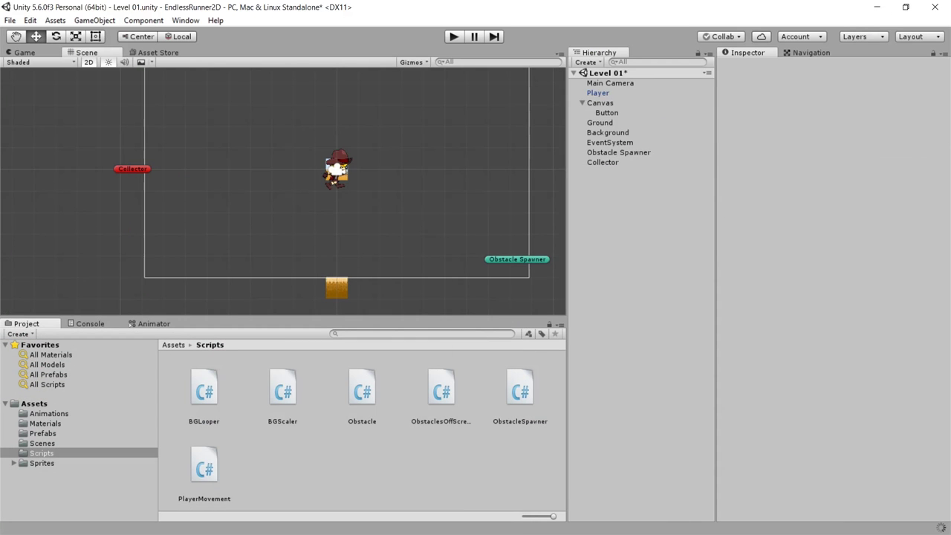
left_click(47, 434)
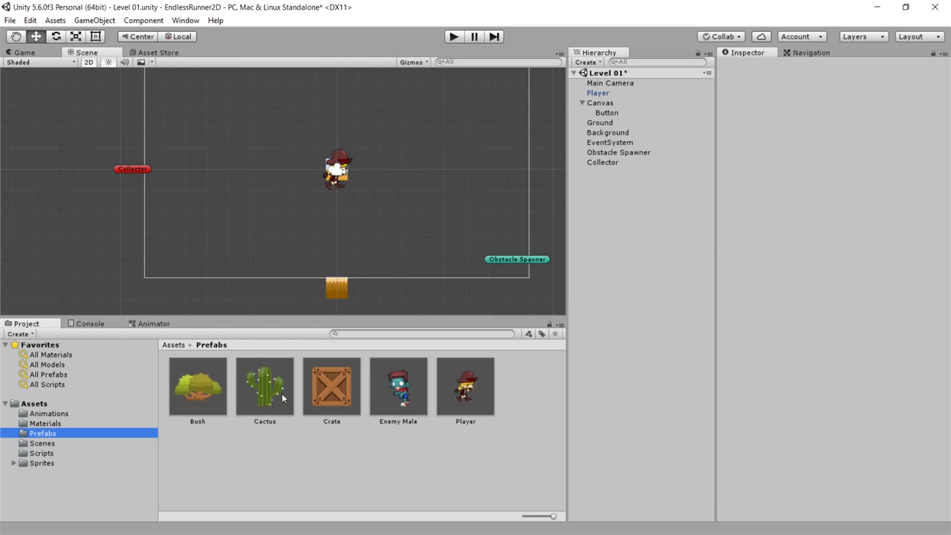
left_click(204, 389)
left_click(264, 388, "ctrl")
left_click(337, 386, "ctrl")
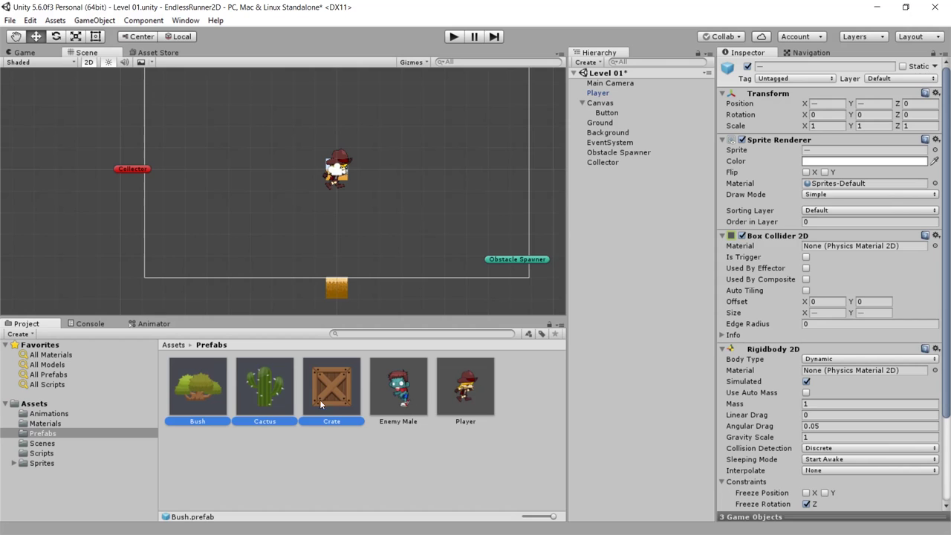
left_click(412, 400, "ctrl")
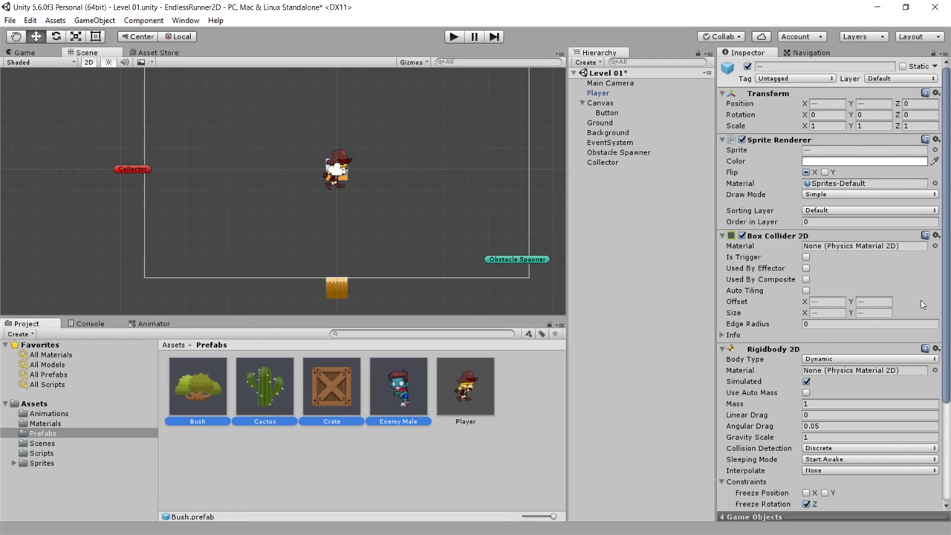
Add the Obstacles Off Screen script component to all four prefabs.
scroll(921, 304, "down", 5)
left_click(903, 407)
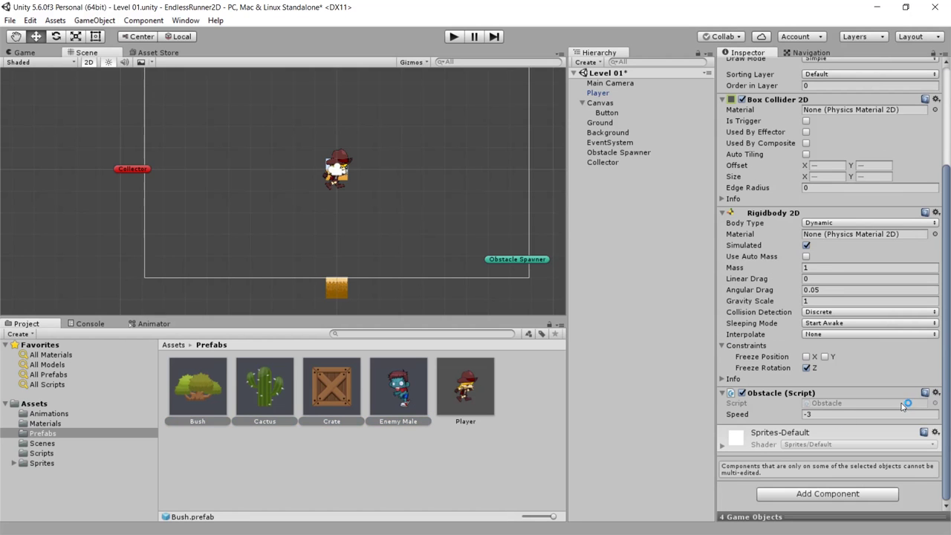
left_click(812, 498)
key("BackSpace")
left_click(781, 463)
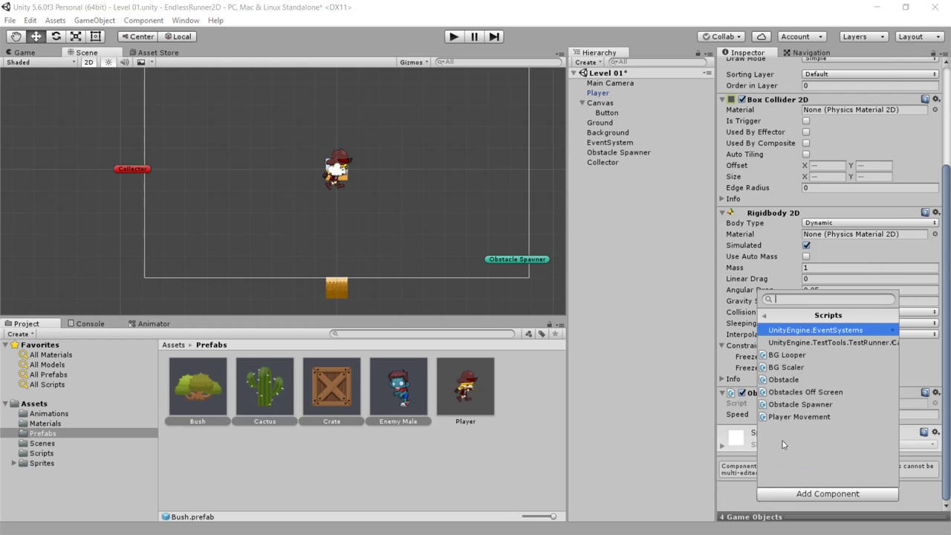
left_click(824, 393)
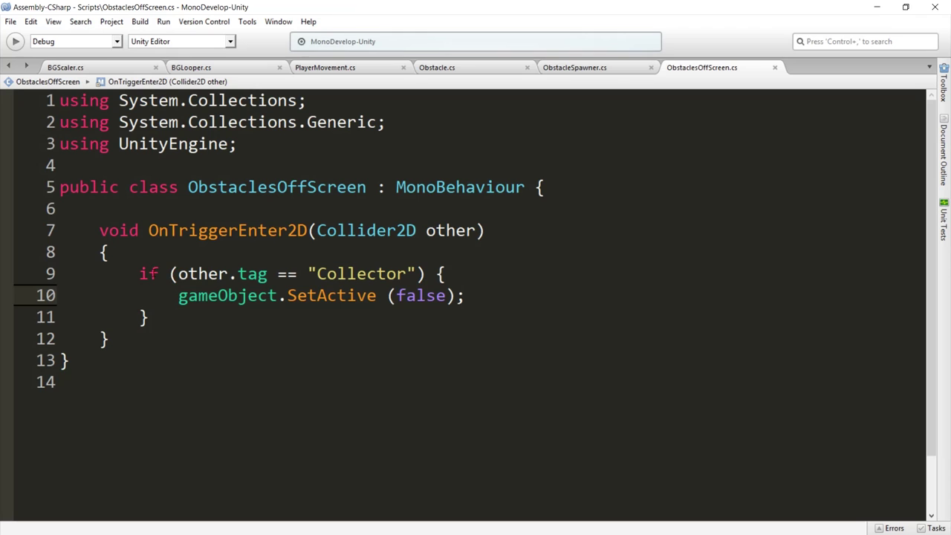
Review the other.tag comparison on line 9 of ObstaclesOffScreen.cs.
left_click(149, 273)
left_click_drag(179, 274, 268, 273)
left_click(269, 273)
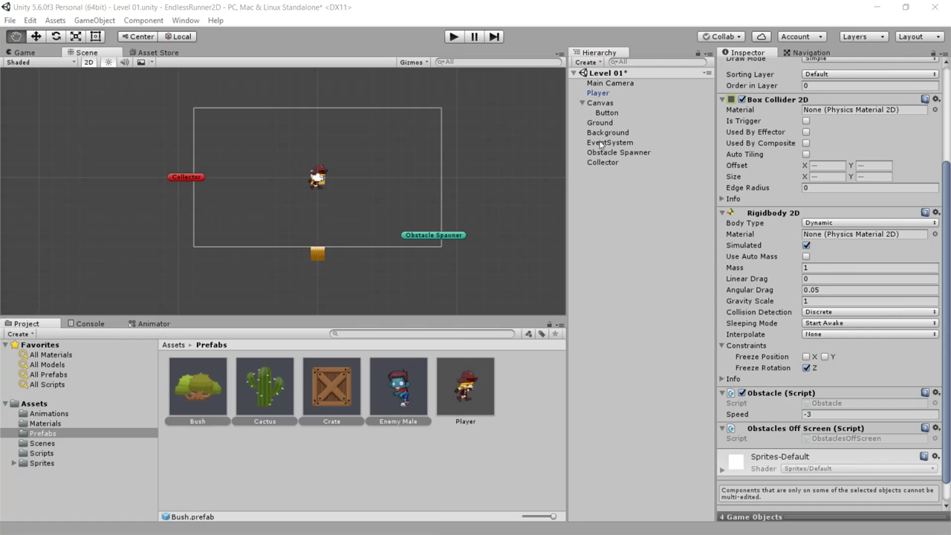
Create a new Collector tag through the Tag dropdown's Add Tag option.
left_click(601, 163)
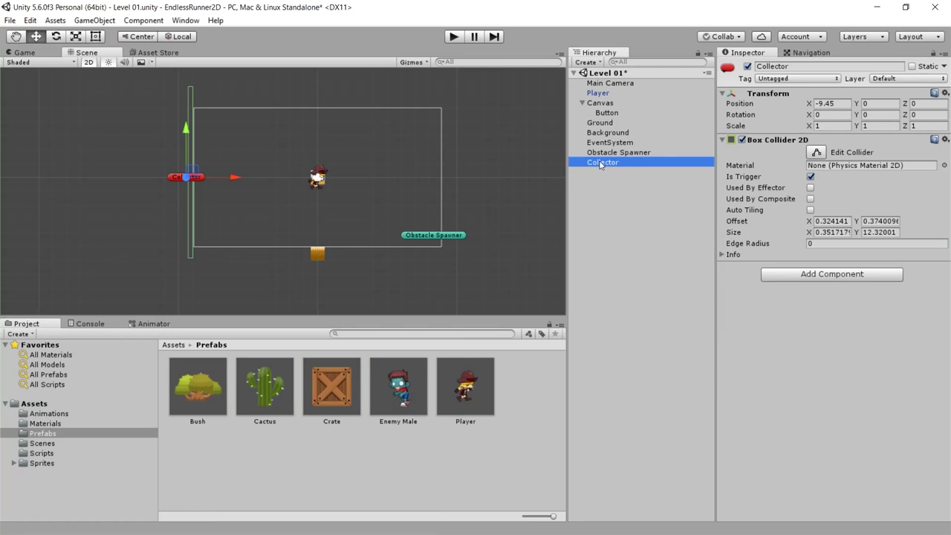
left_click(793, 79)
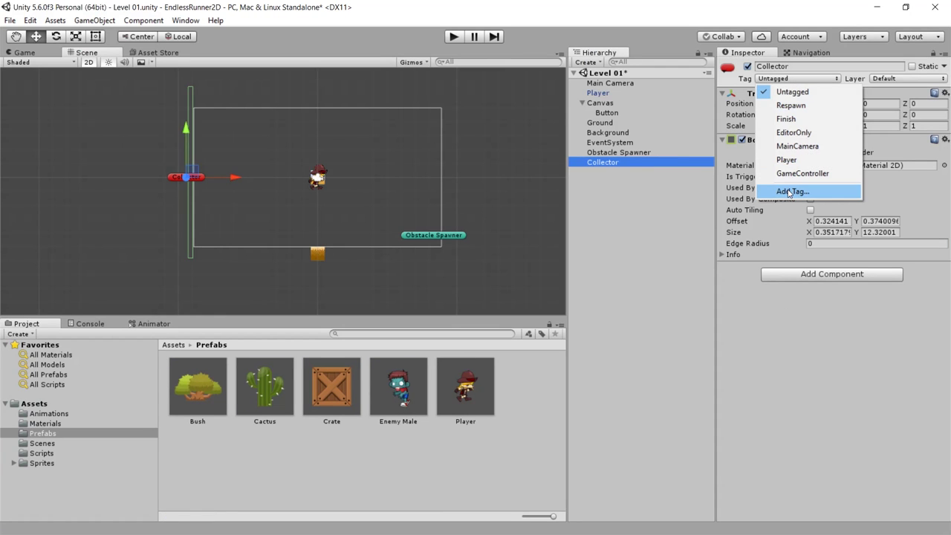
left_click(789, 192)
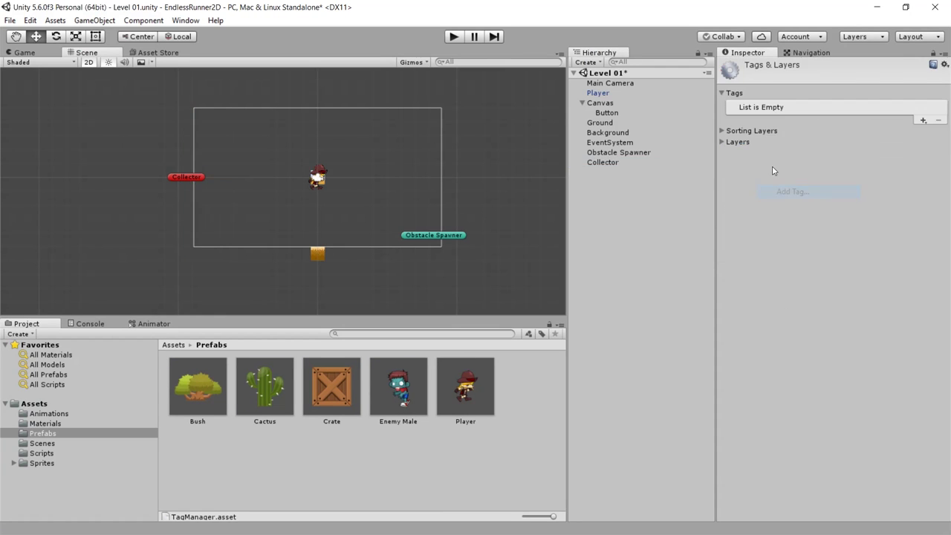
left_click(922, 121)
type("Col")
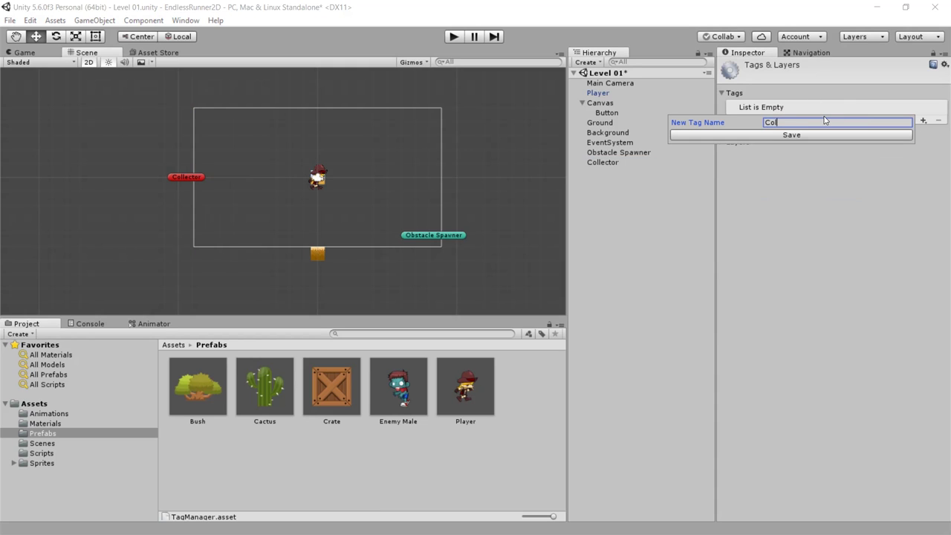
type("r")
key("Return")
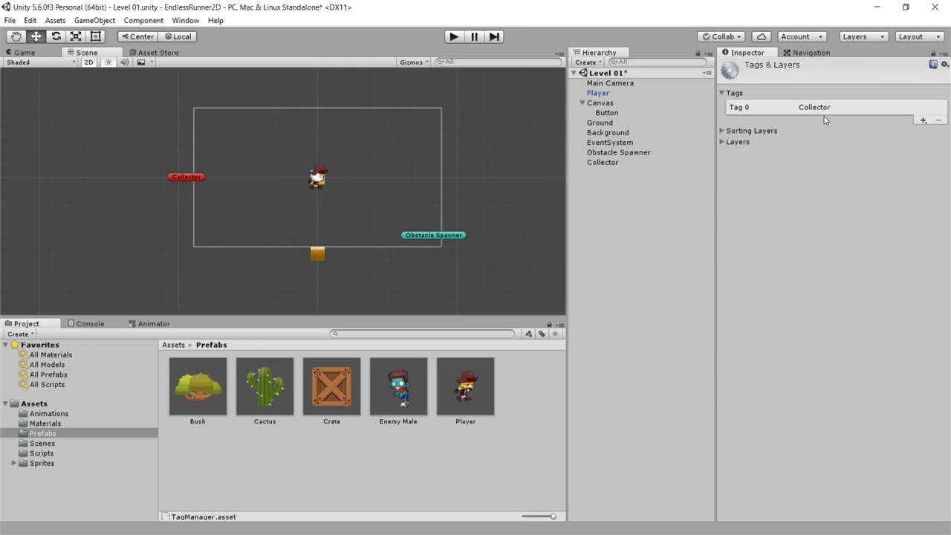
Assign the Collector tag to the Collector object and start Play mode.
left_click(603, 162)
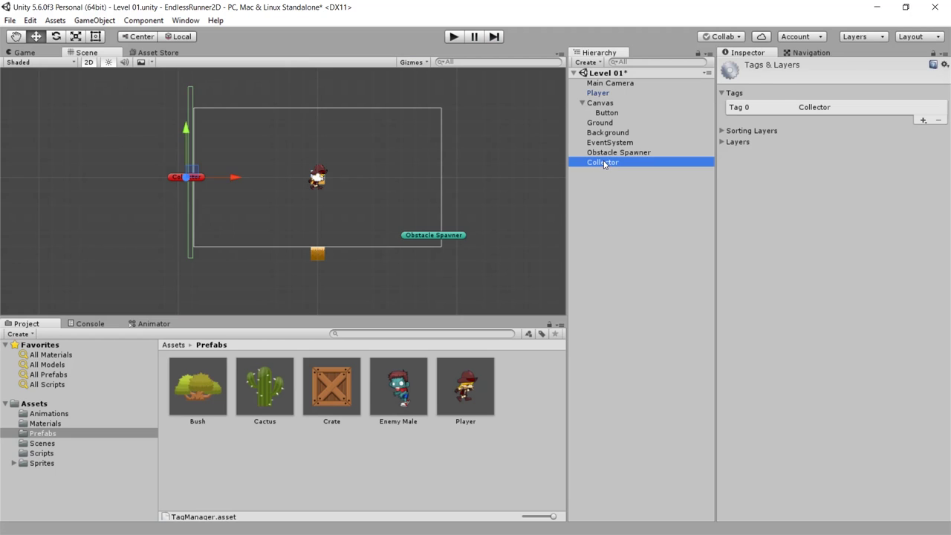
left_click(795, 78)
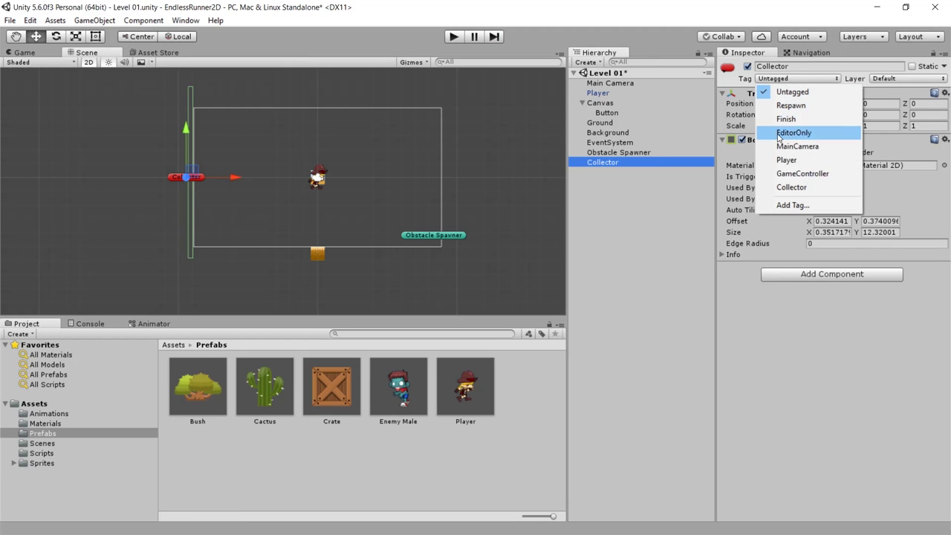
left_click(794, 187)
key("ctrl+p")
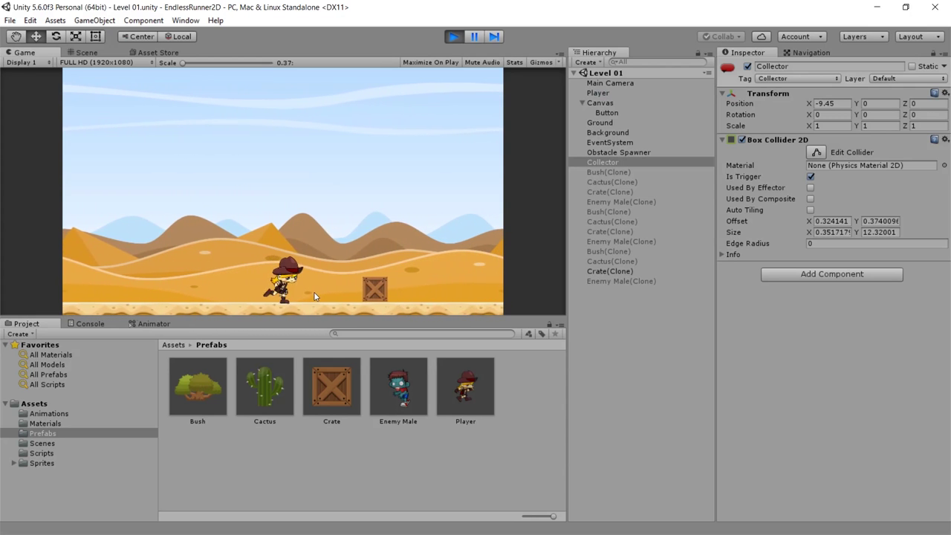
Jump the crate, select the Collector in the Scene view, then stop the game.
left_click(309, 296)
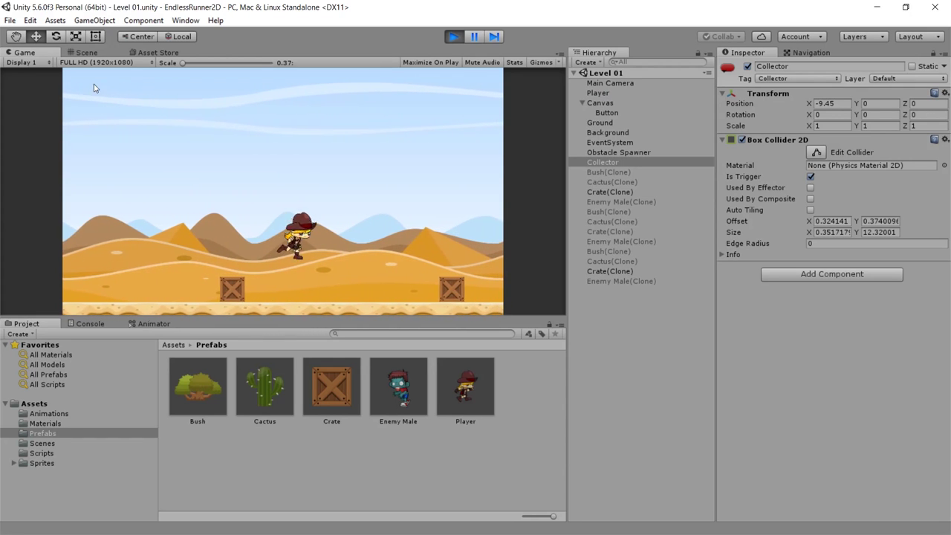
left_click(93, 49)
left_click(197, 223)
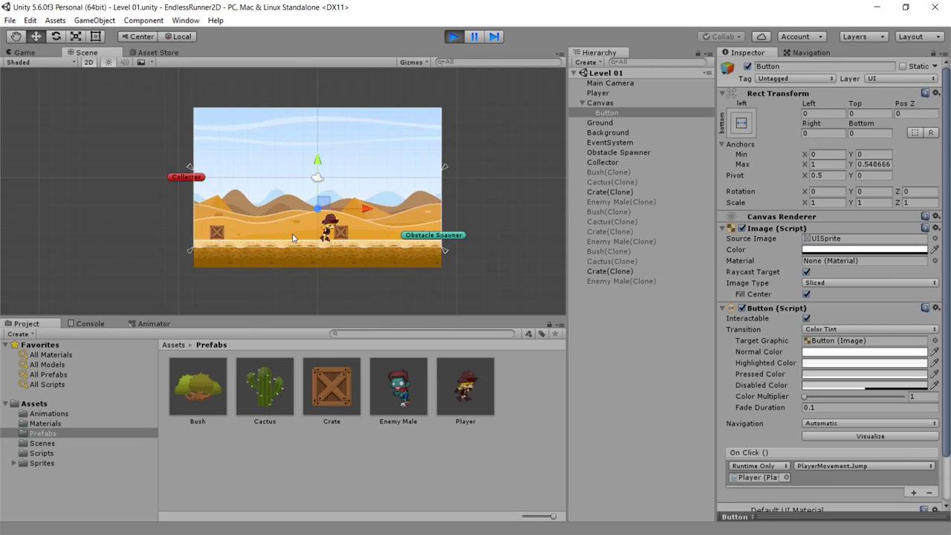
left_click(175, 228)
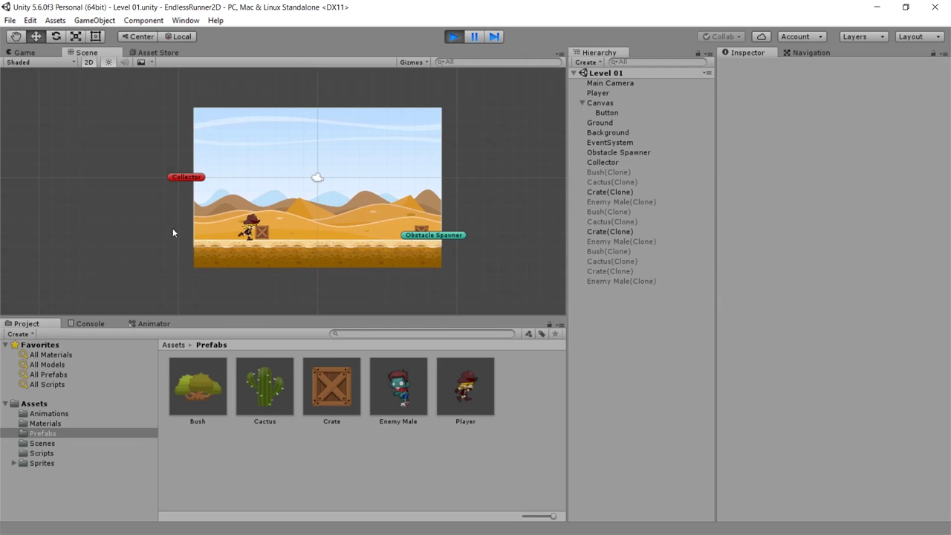
left_click(188, 178)
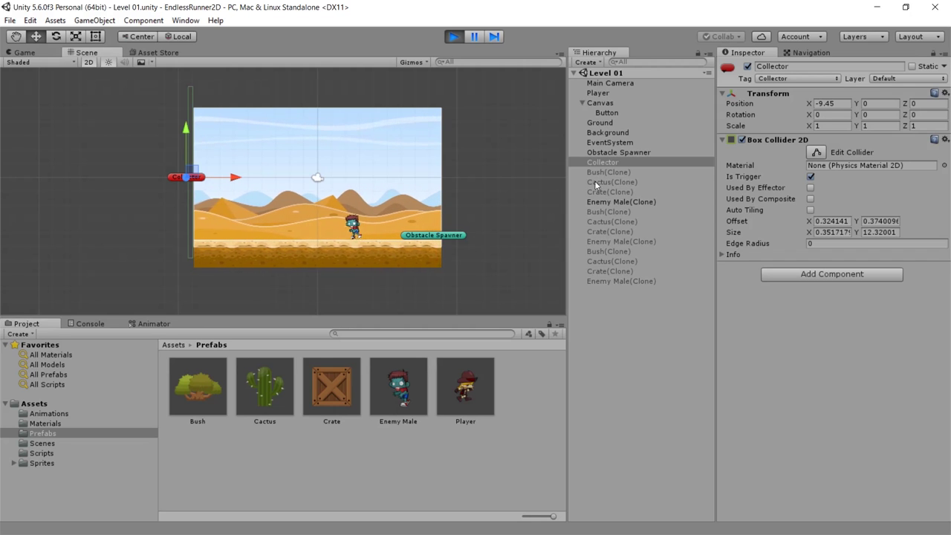
left_click(453, 35)
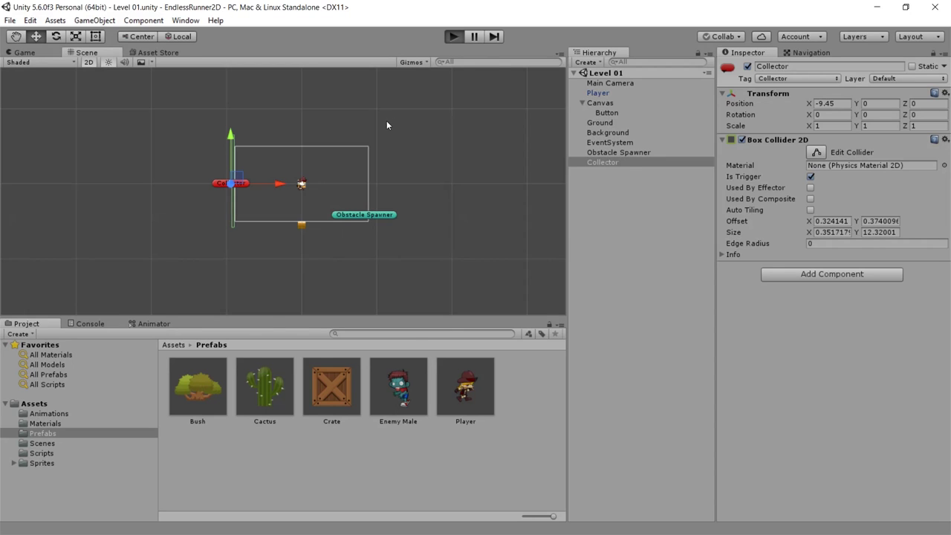
Replay, pause in the Scene view, inspect a Cactus clone, then stop the game.
key("ctrl+p")
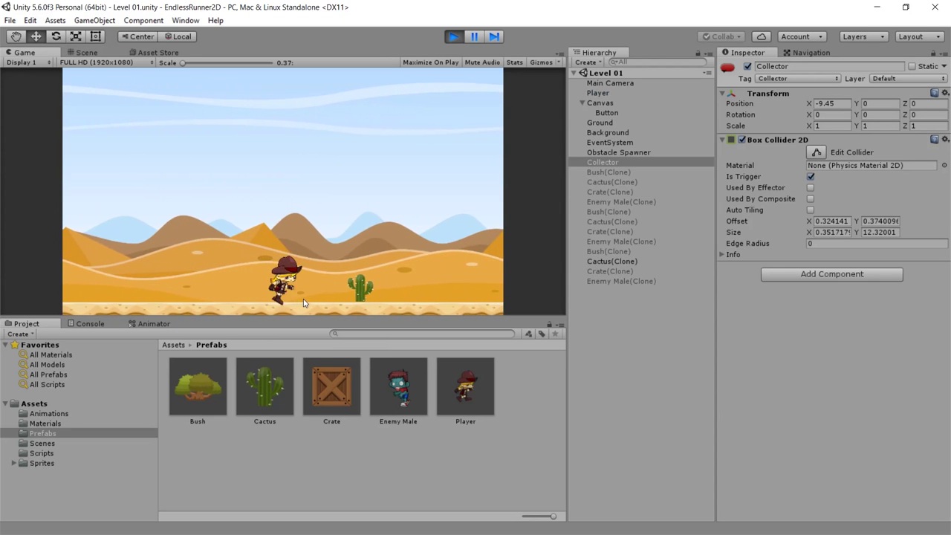
left_click(251, 300)
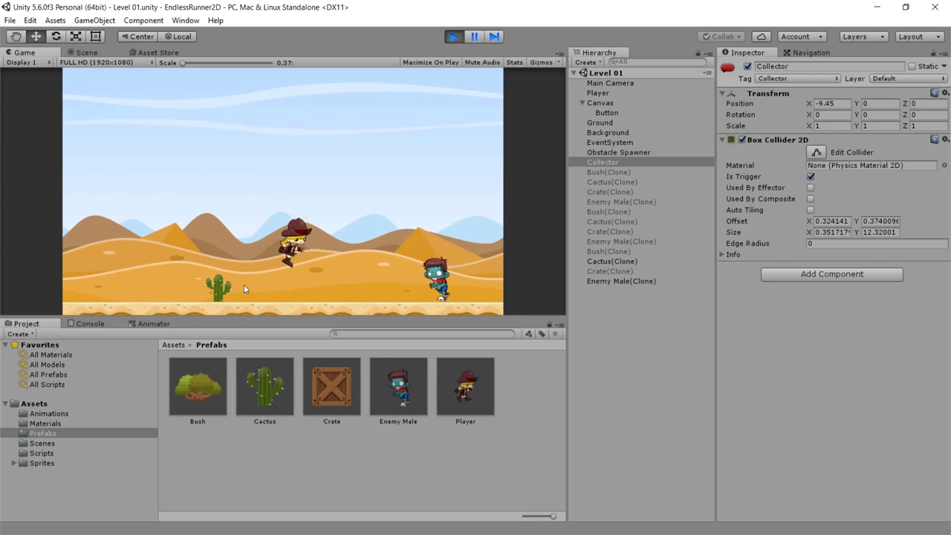
left_click(85, 52)
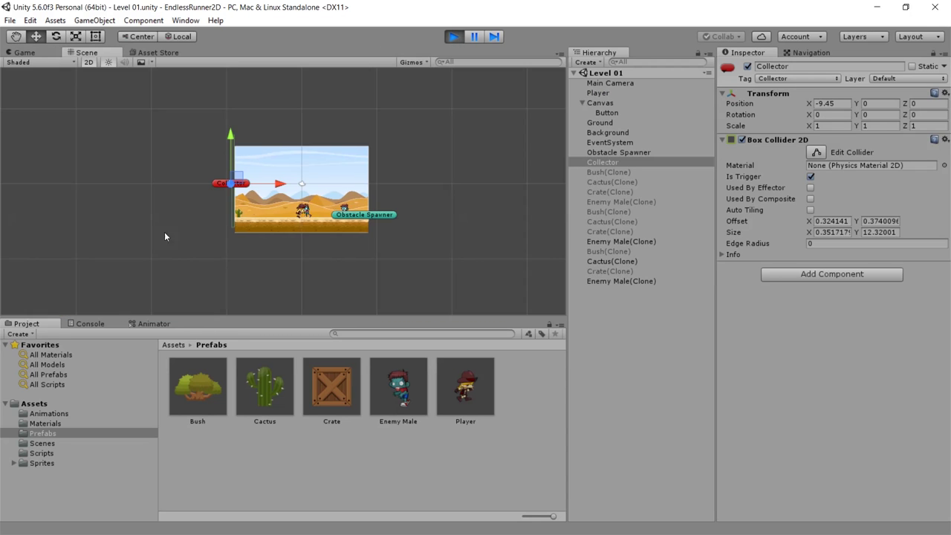
left_click(470, 37)
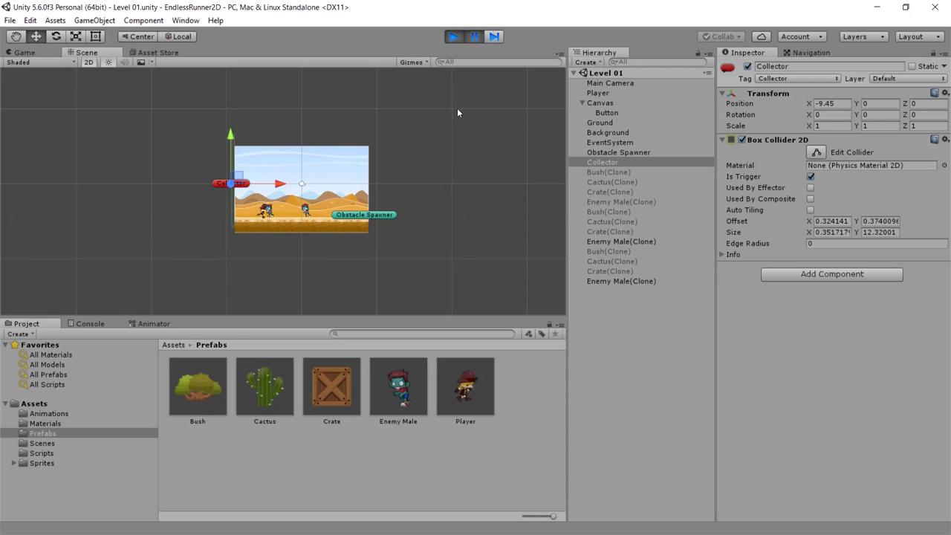
left_click(623, 262)
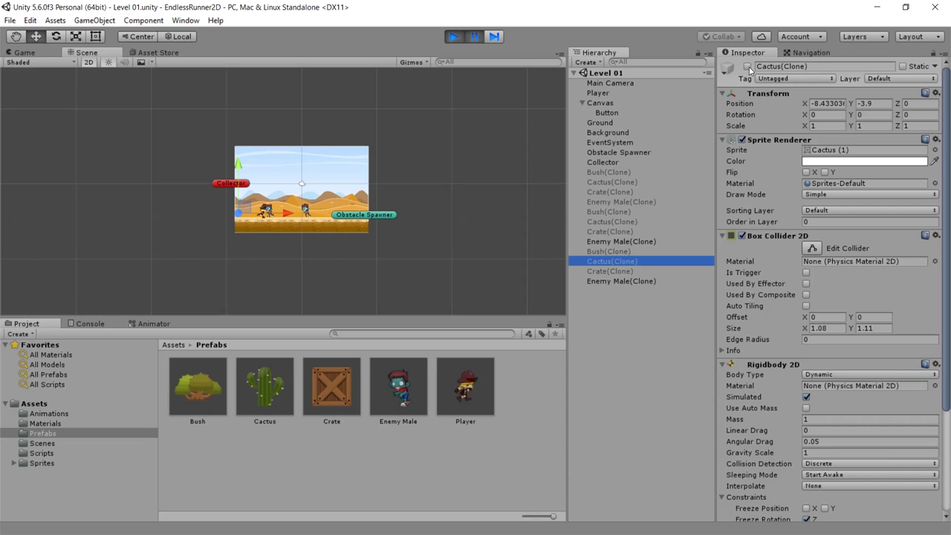
left_click(749, 67)
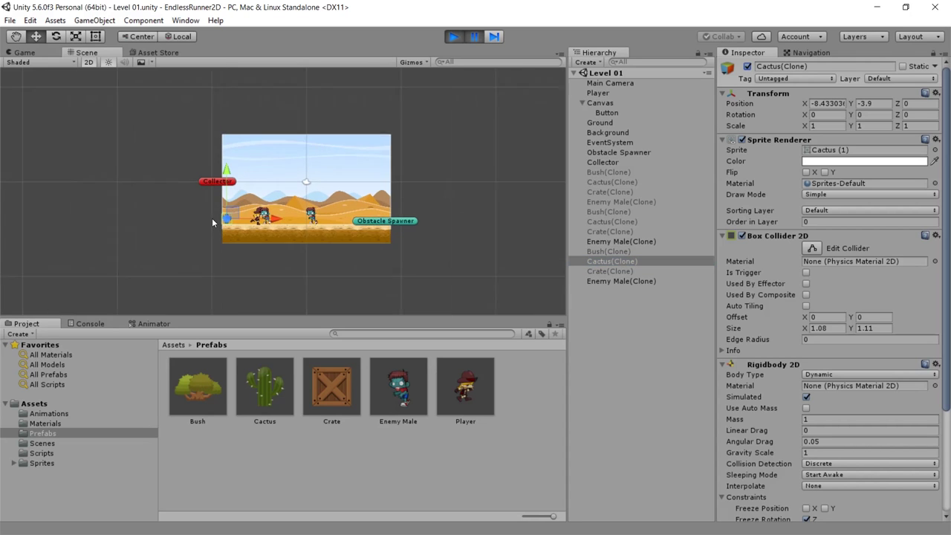
scroll(282, 216, "up", 10)
scroll(260, 241, "up", 2)
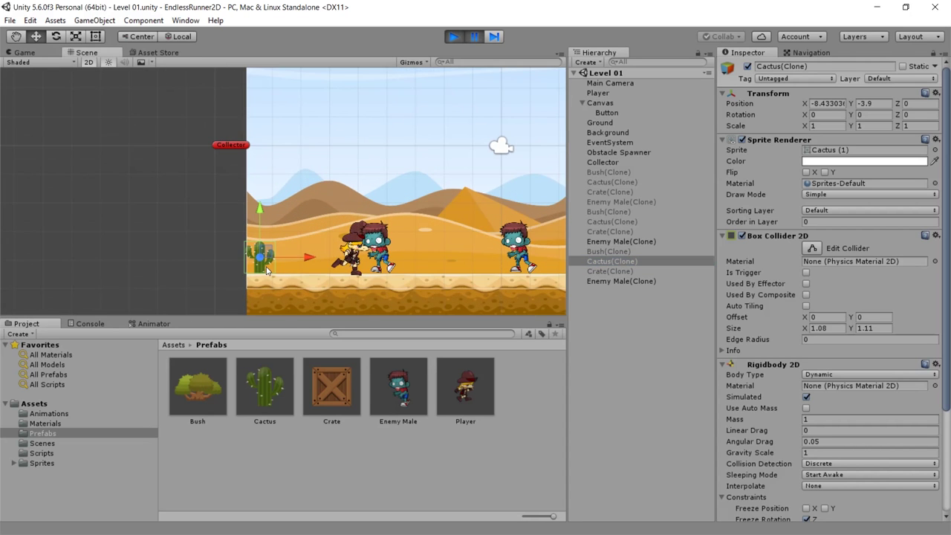
scroll(392, 231, "down", 5)
scroll(422, 213, "down", 1)
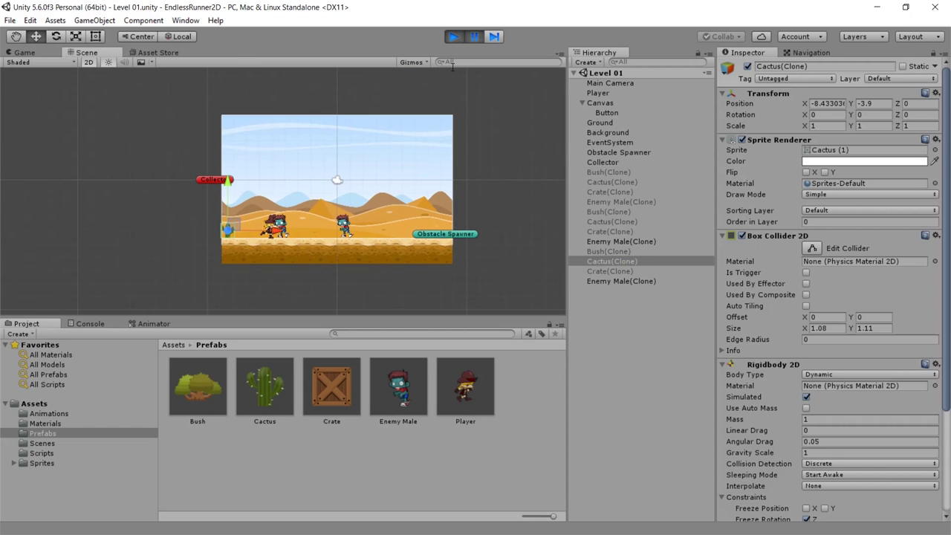
left_click(454, 36)
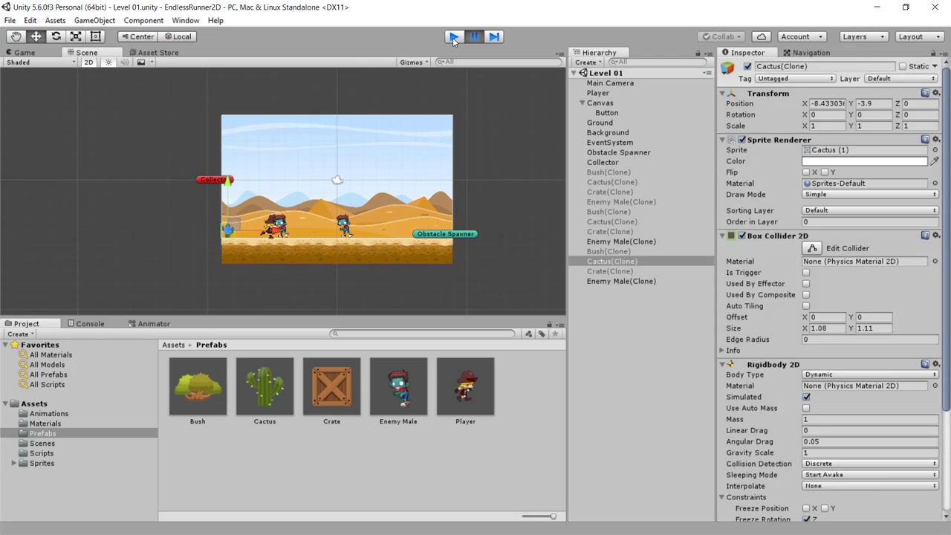
After SetActive(true) on line 49, begin obstaclesToSpawn[index].transform.position = on a new line.
key("alt+Tab")
scroll(313, 315, "down", 3)
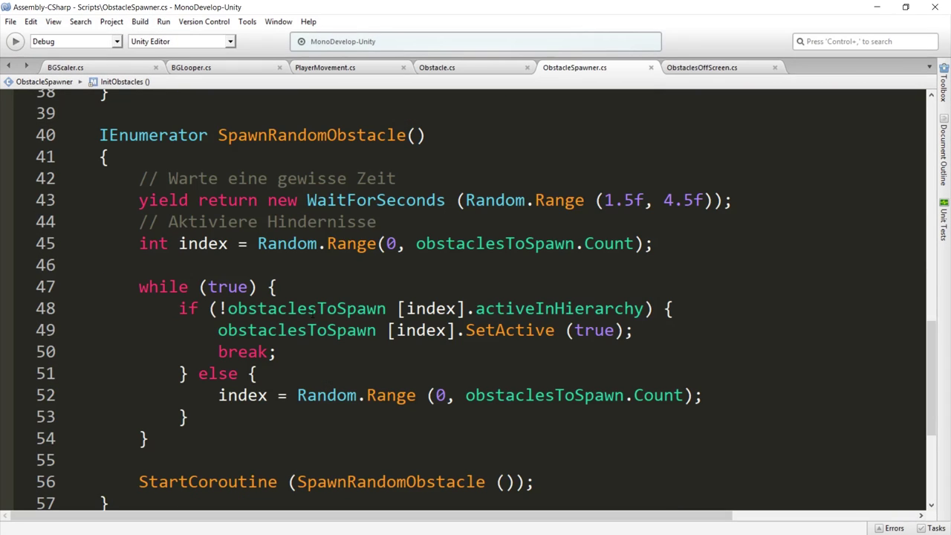
left_click_drag(217, 330, 632, 333)
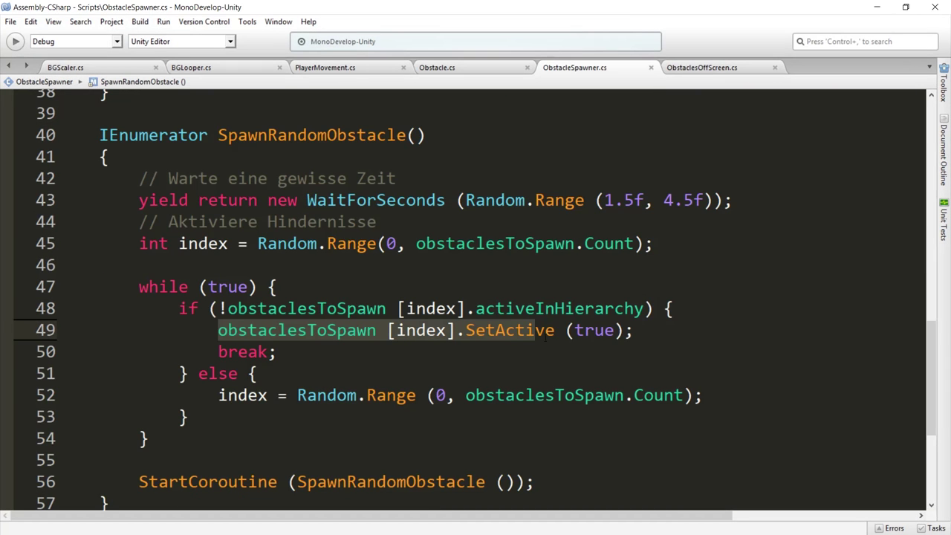
left_click(634, 332)
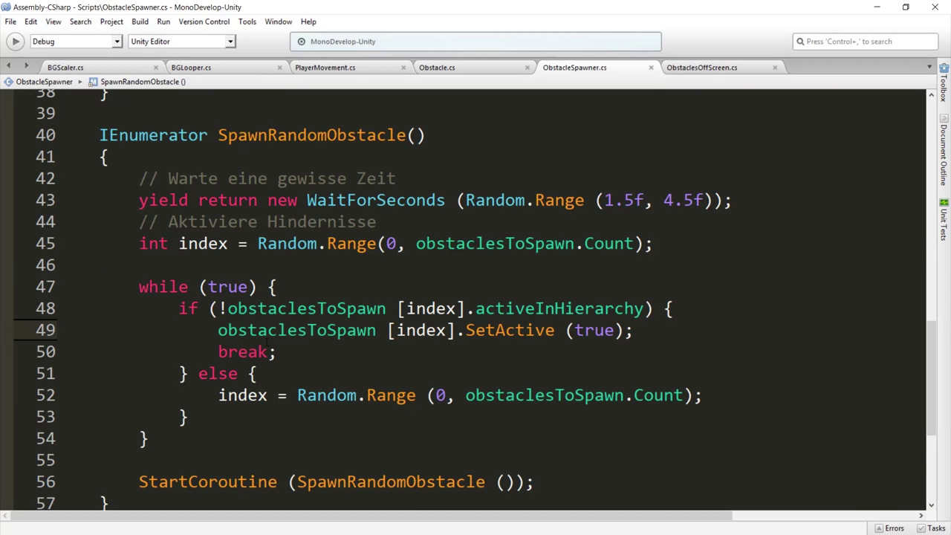
key("Return")
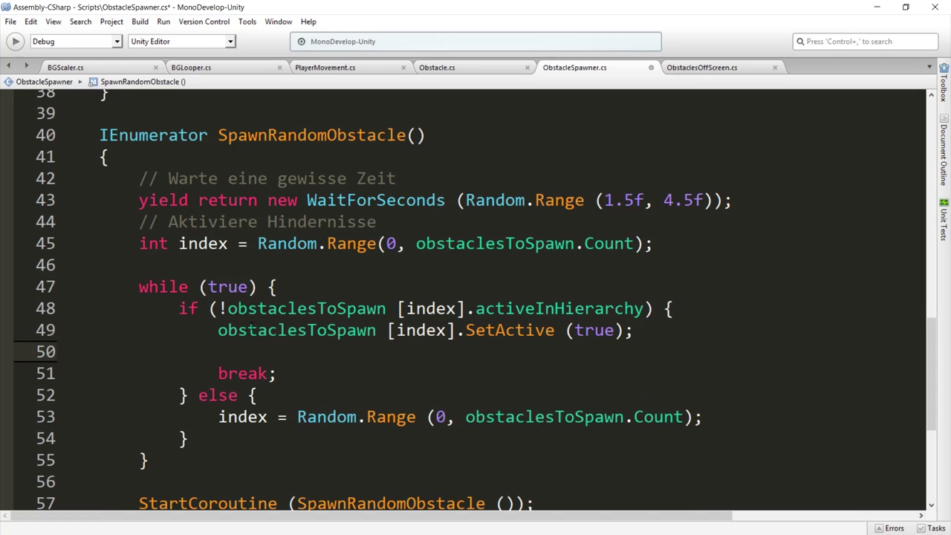
type("ob")
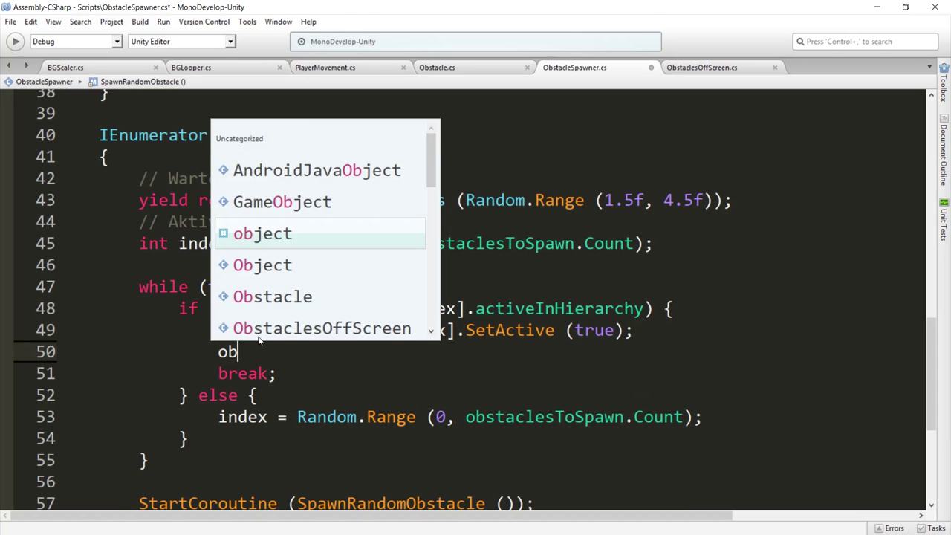
type("stacle")
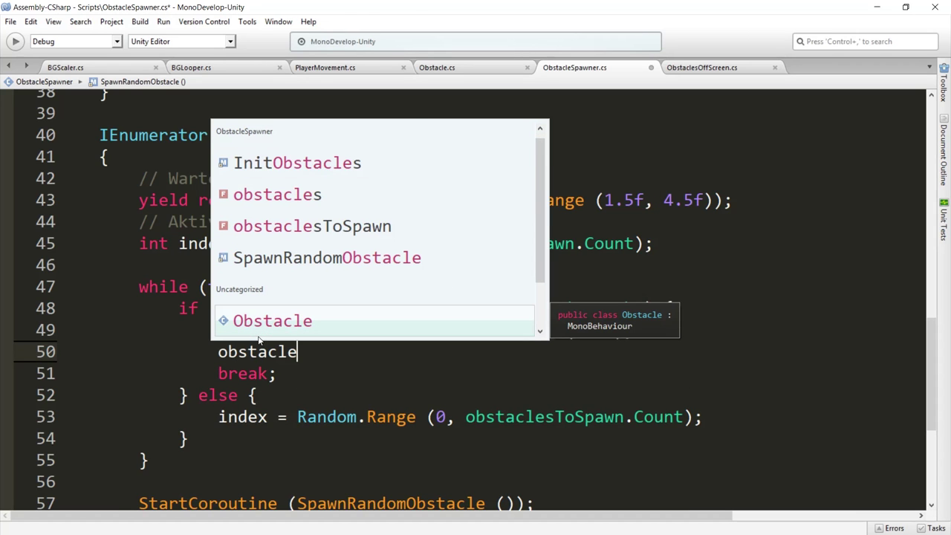
key("Up")
key("Up")
key("Return")
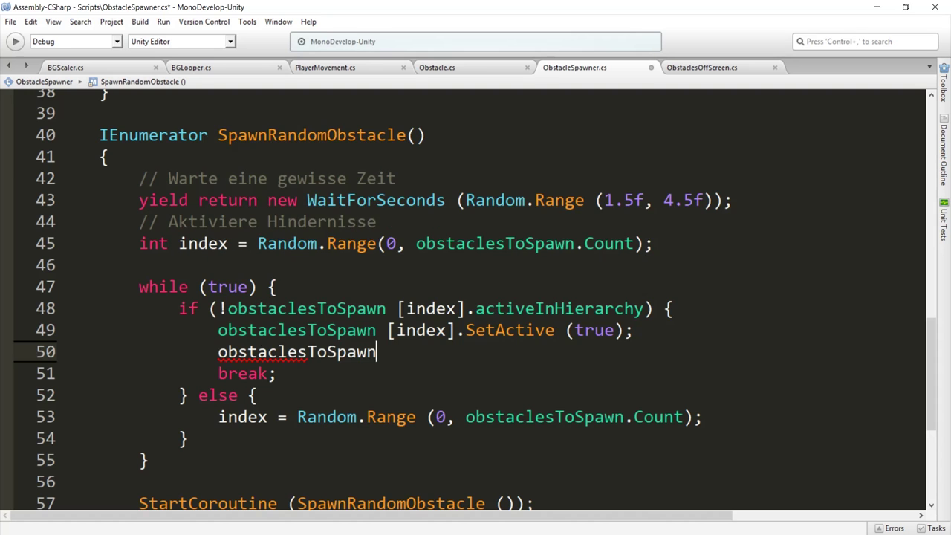
type("[index.")
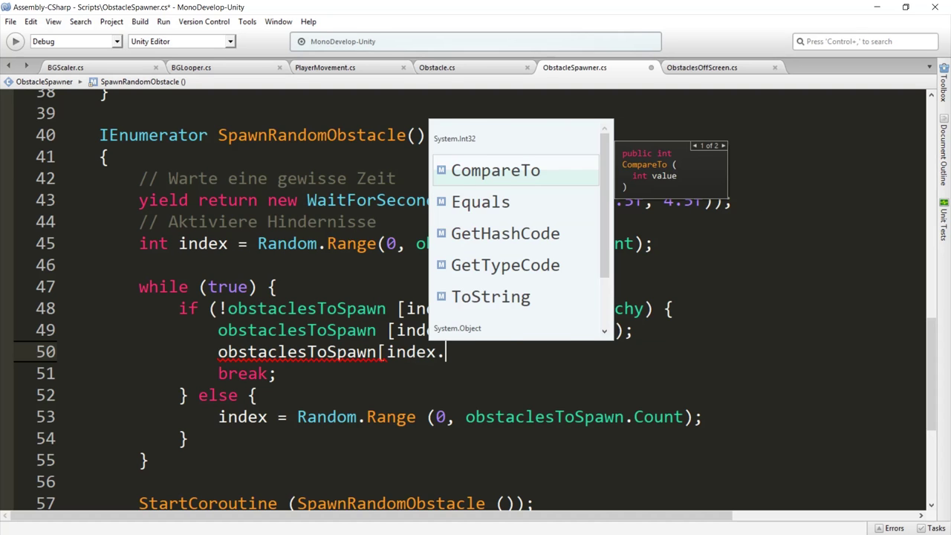
key("BackSpace")
type("].t")
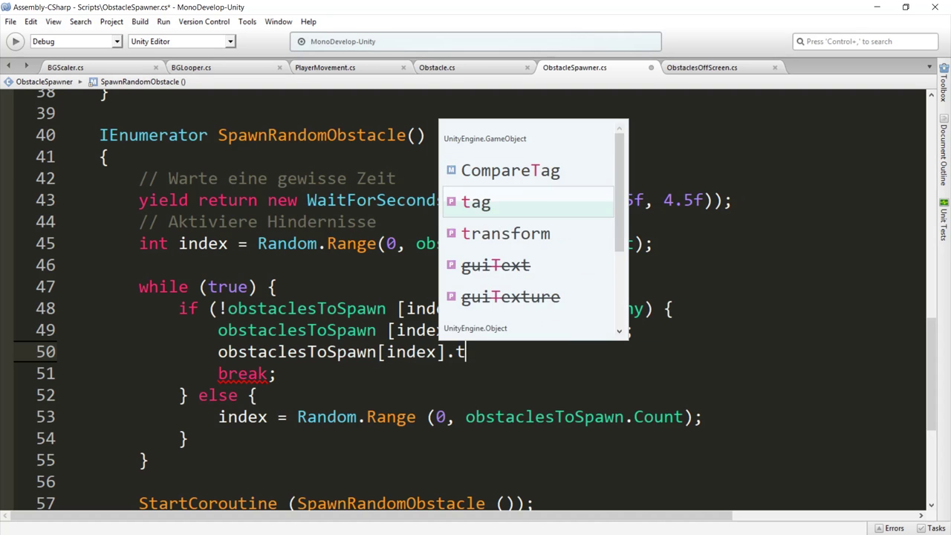
type("ransf")
key("Return")
type(".pos")
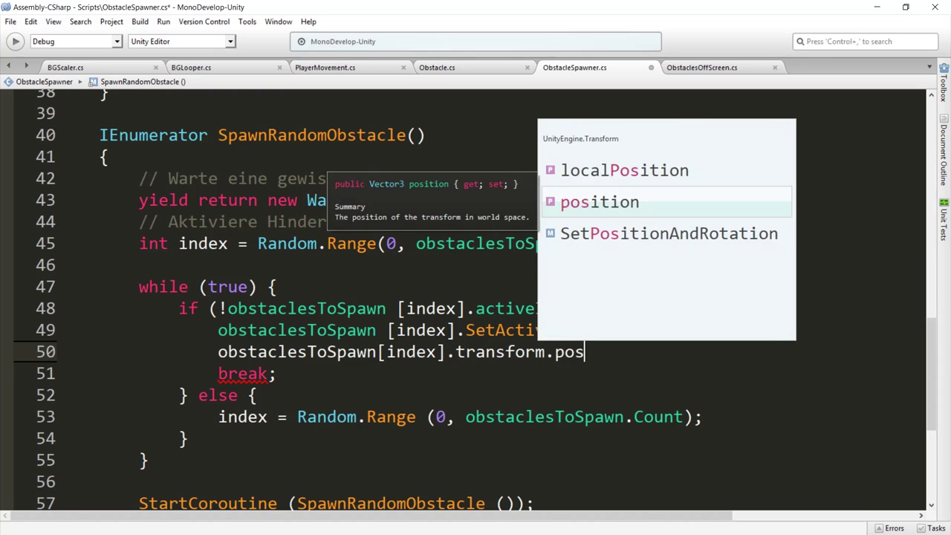
key("Return")
type("=")
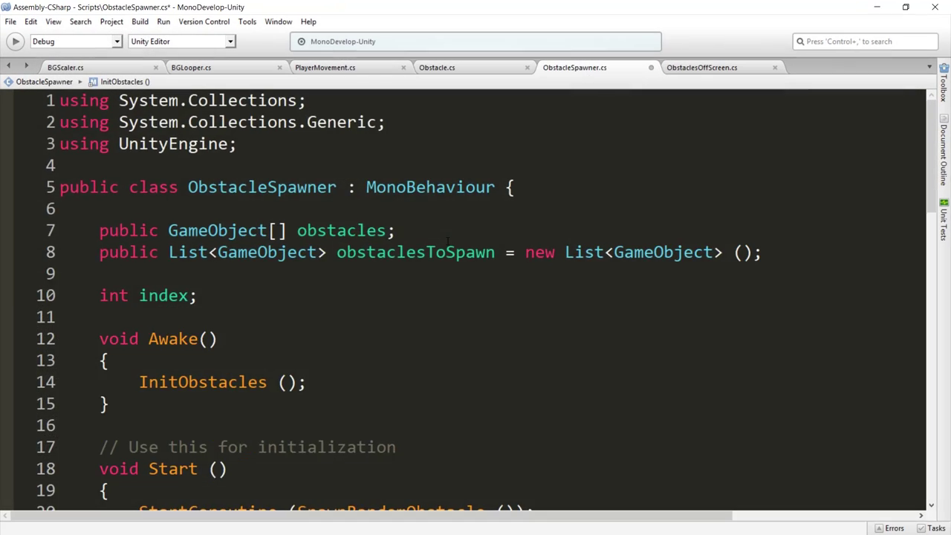
Complete line 50 with transform.position; so obstacles spawn at the spawner.
scroll(578, 332, "down", 7)
scroll(578, 333, "down", 4)
scroll(578, 332, "down", 3)
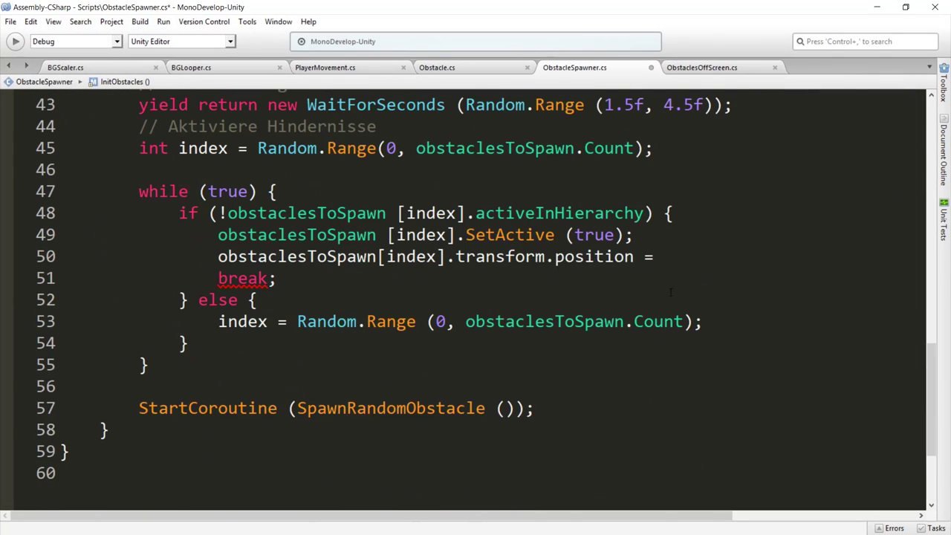
left_click(668, 256)
type("trans")
key("Return")
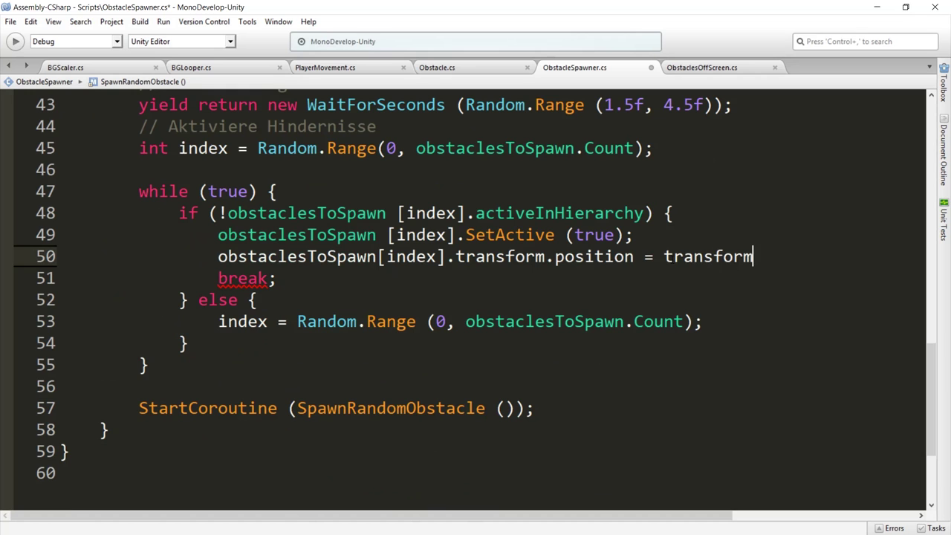
type(".po")
type("n;")
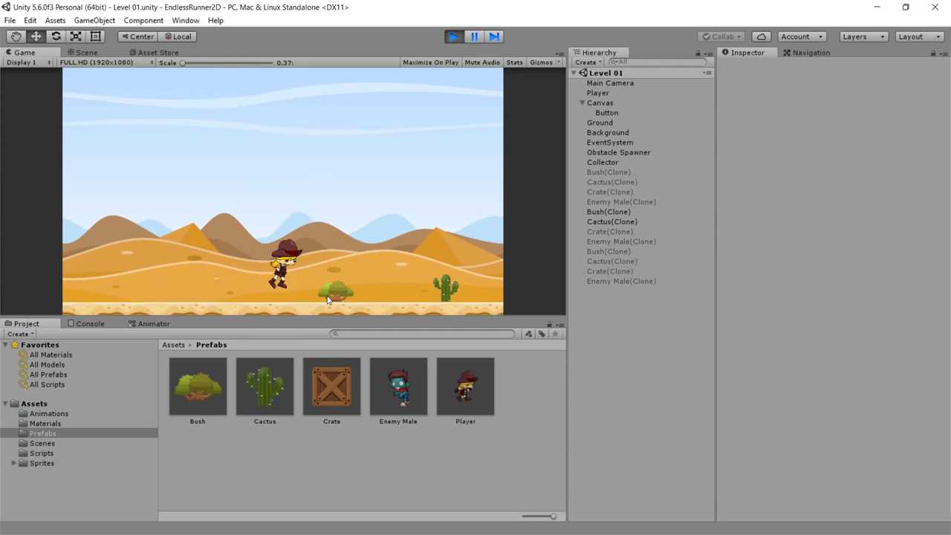
Inspect Bush(Clone), watch spawning in the Game and Scene views, then select the Collector.
left_click(599, 212)
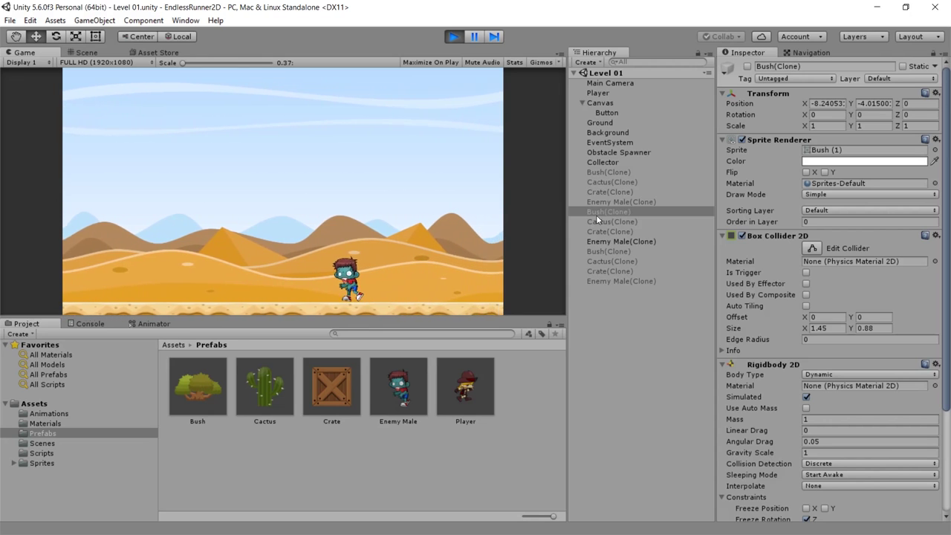
key("ctrl+1")
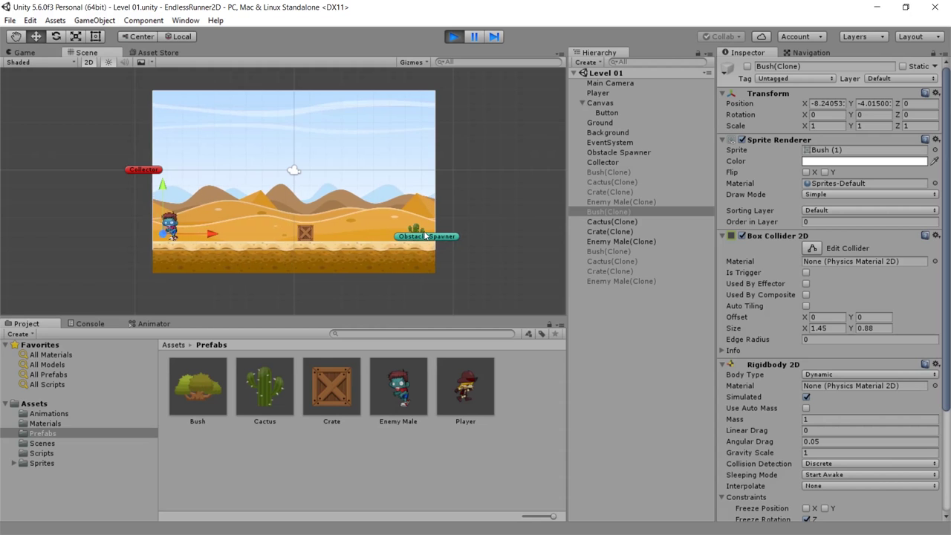
left_click(10, 53)
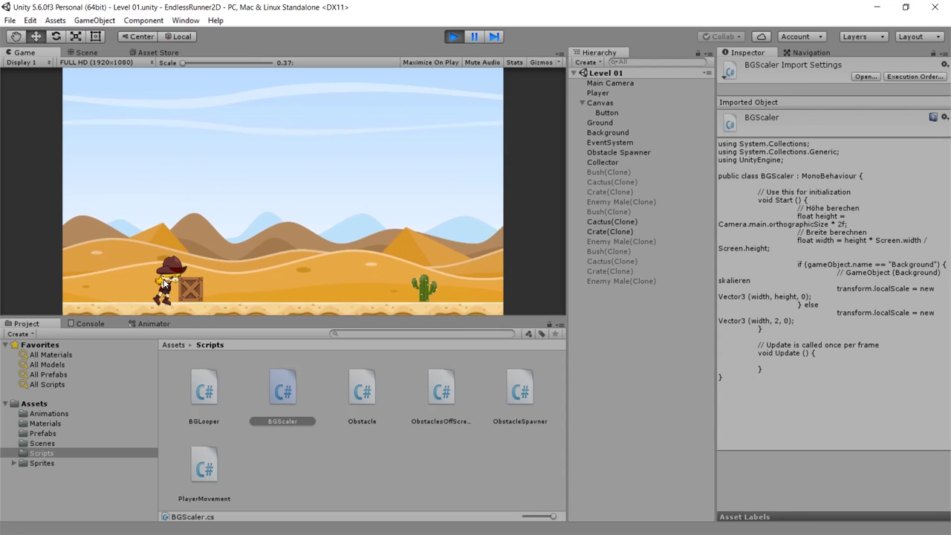
left_click(82, 53)
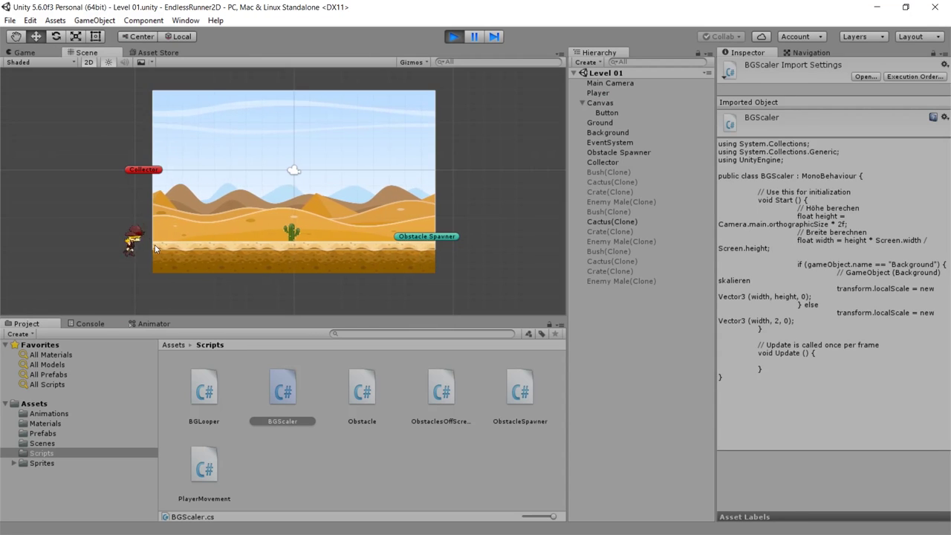
left_click(145, 169)
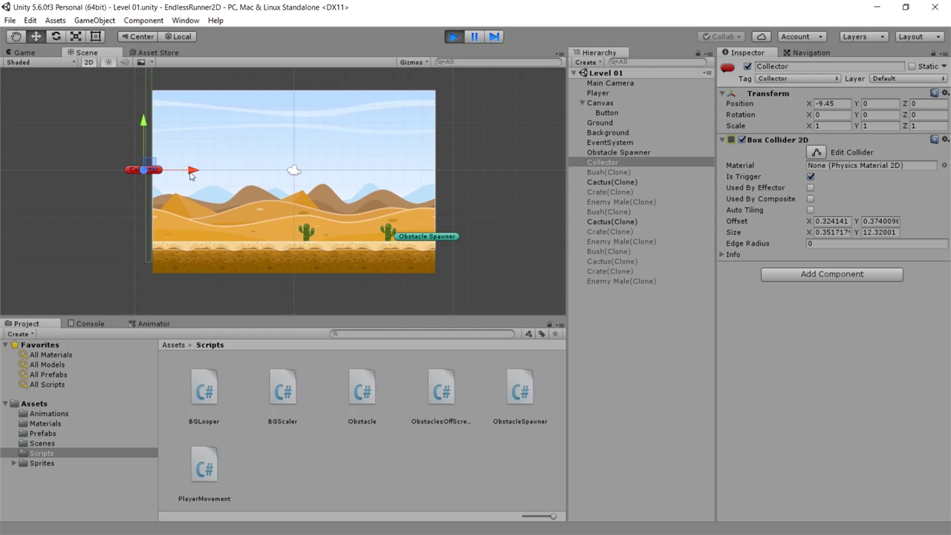
During play, drag the Collector further left and the Obstacle Spawner further right.
left_click_drag(197, 173, 153, 171)
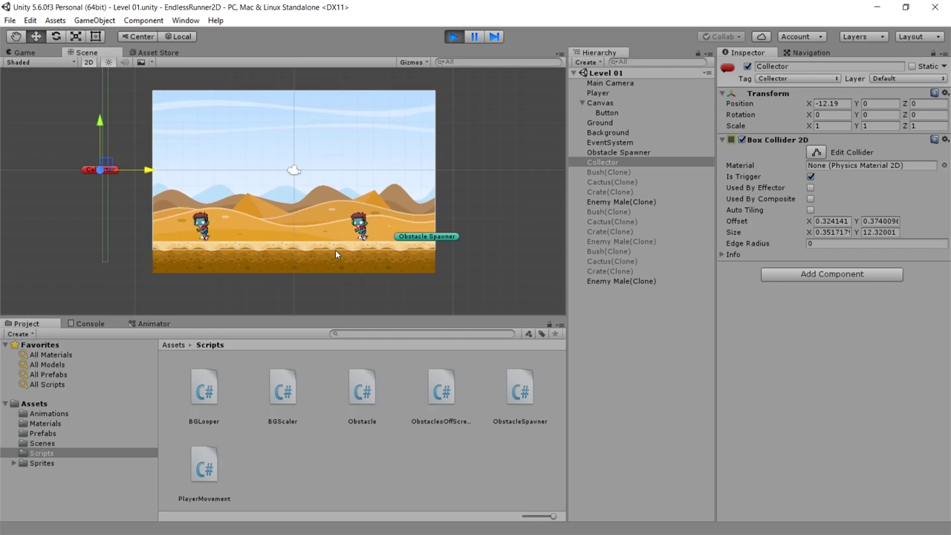
left_click(428, 238)
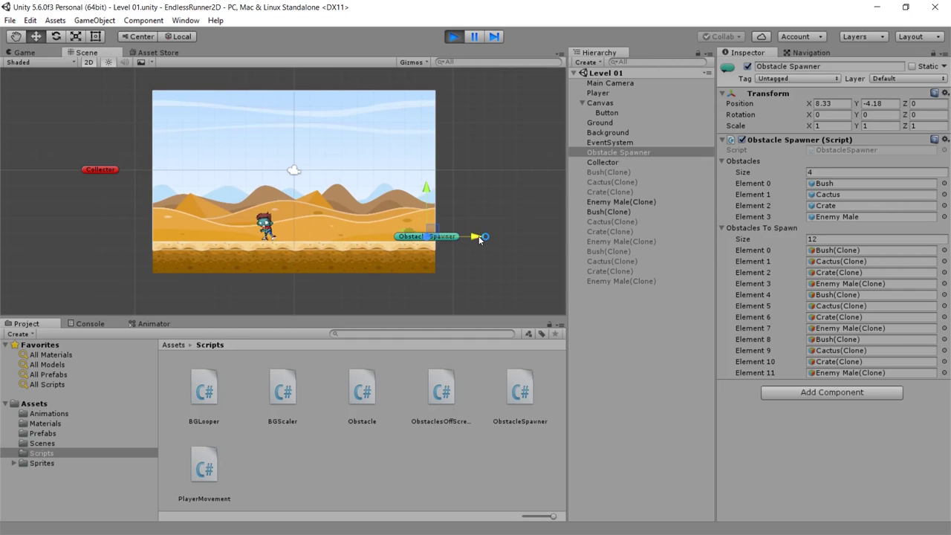
mouse_move(483, 236)
left_mouse_down()
mouse_move(501, 236)
mouse_move(450, 245)
left_mouse_up()
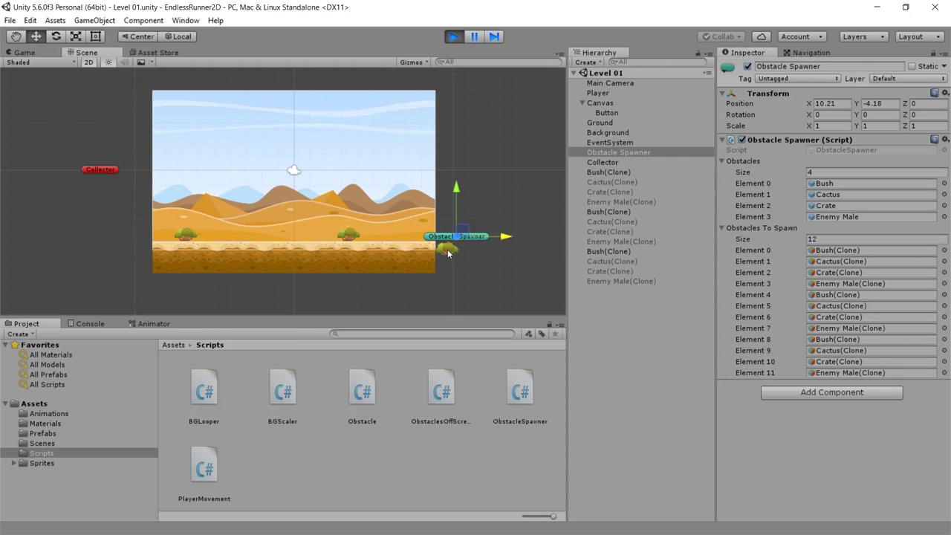
Restart the game, select Ground, stop, and open the BGScaler script.
left_click(450, 37)
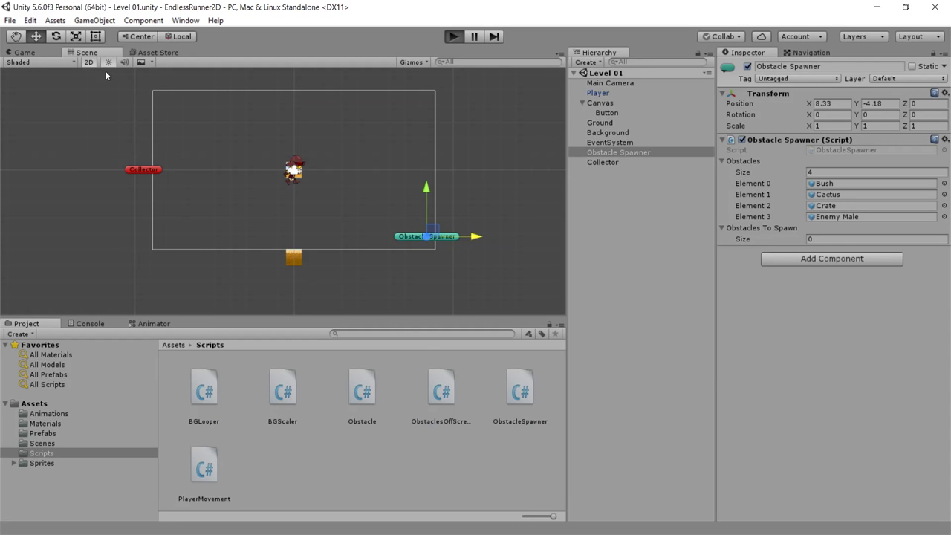
key("ctrl+p")
left_click(217, 269)
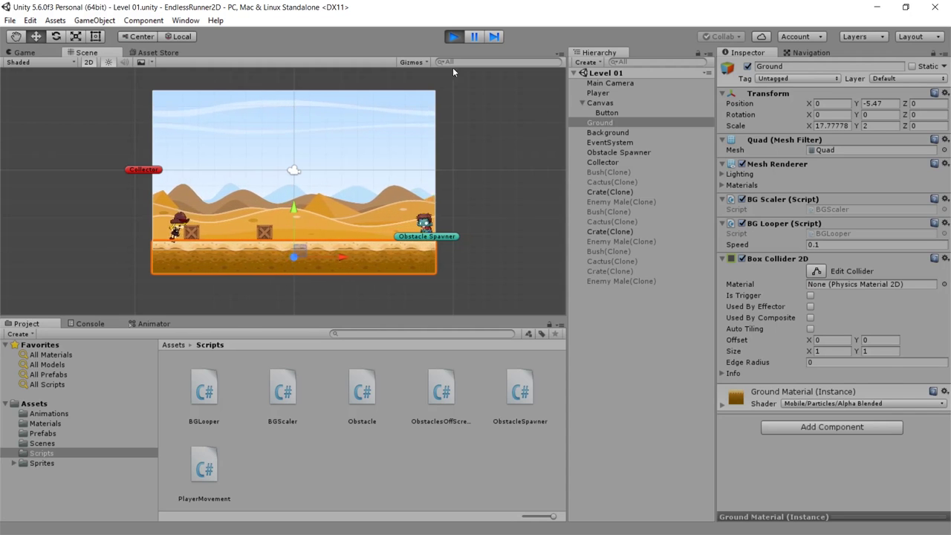
left_click(454, 36)
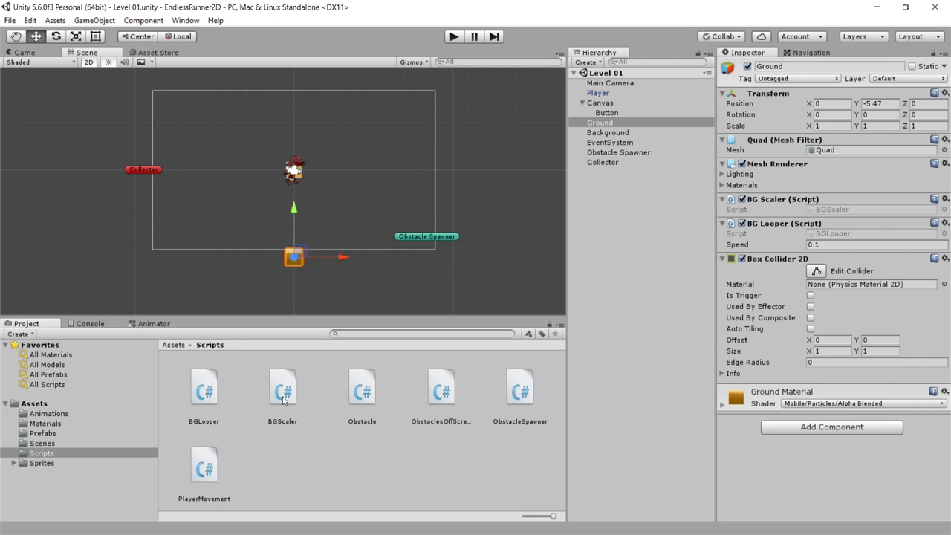
left_click(283, 400)
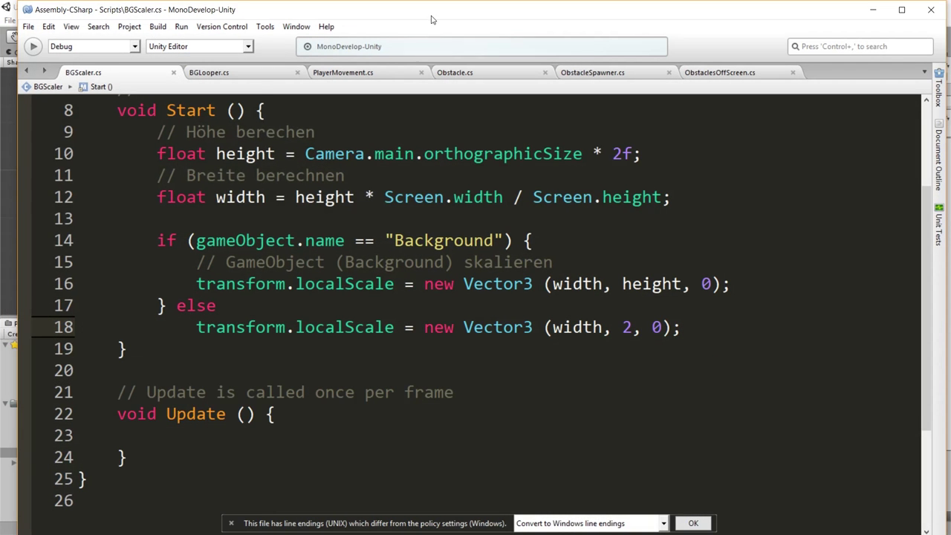
Change BGScaler's else branch to new Vector3(width + 3f, 2, 0) and return to Unity.
double_click(431, 18)
left_click(249, 154)
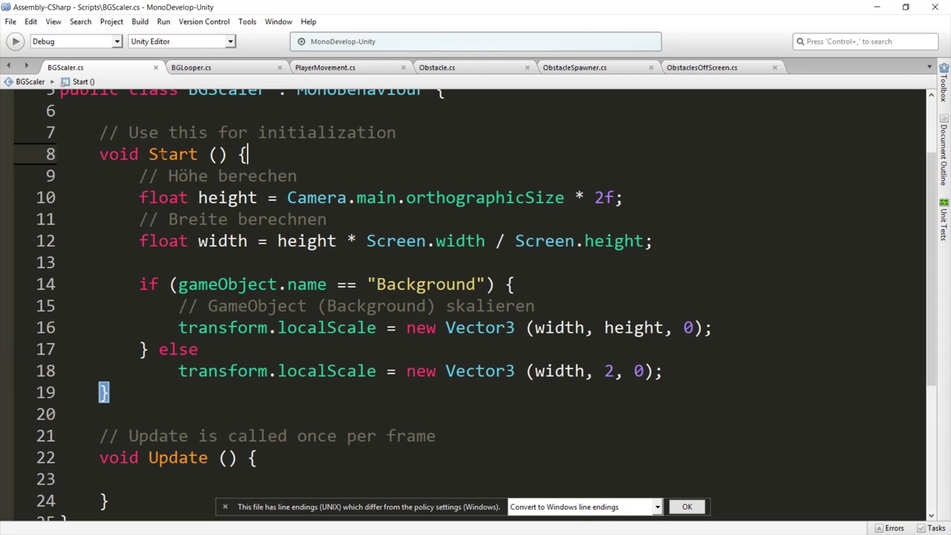
left_click_drag(139, 285, 252, 284)
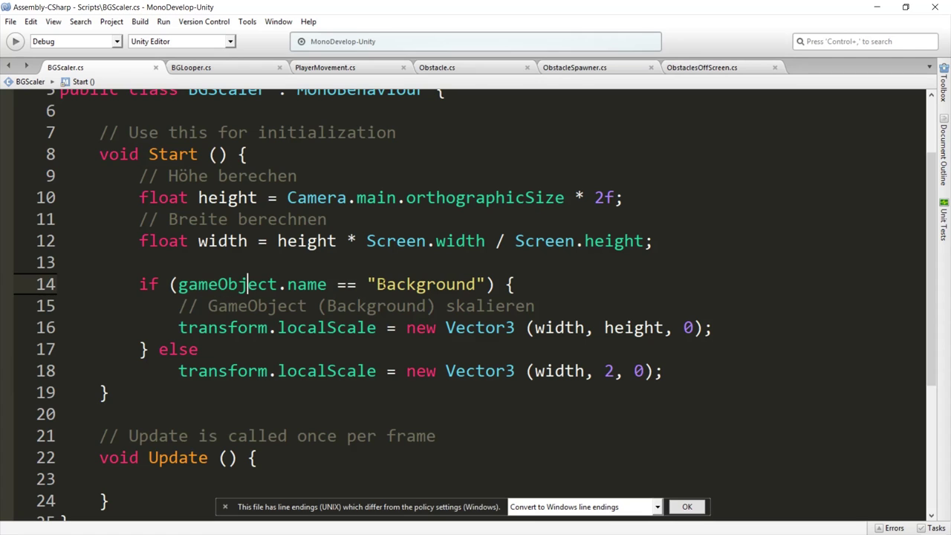
key("Right")
scroll(392, 300, "down", 1)
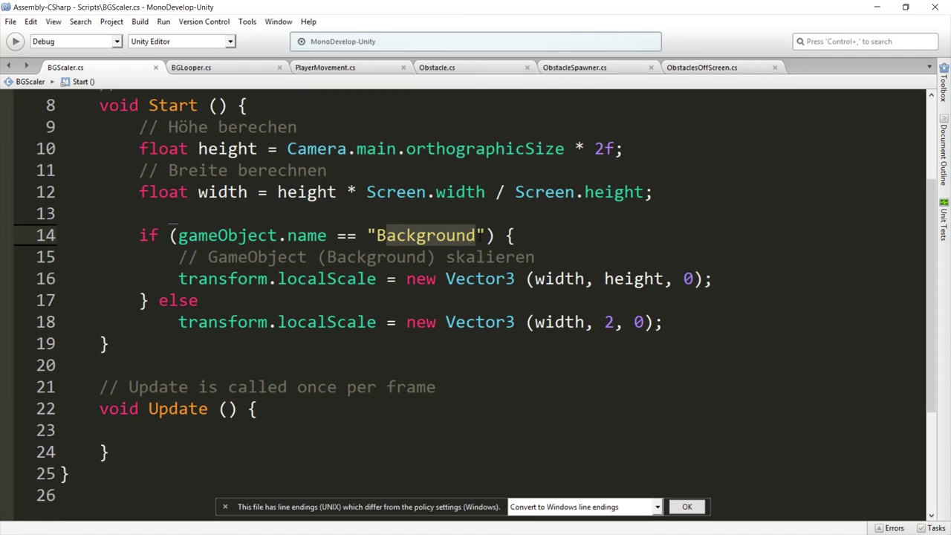
scroll(390, 344, "down", 1)
left_click(109, 295)
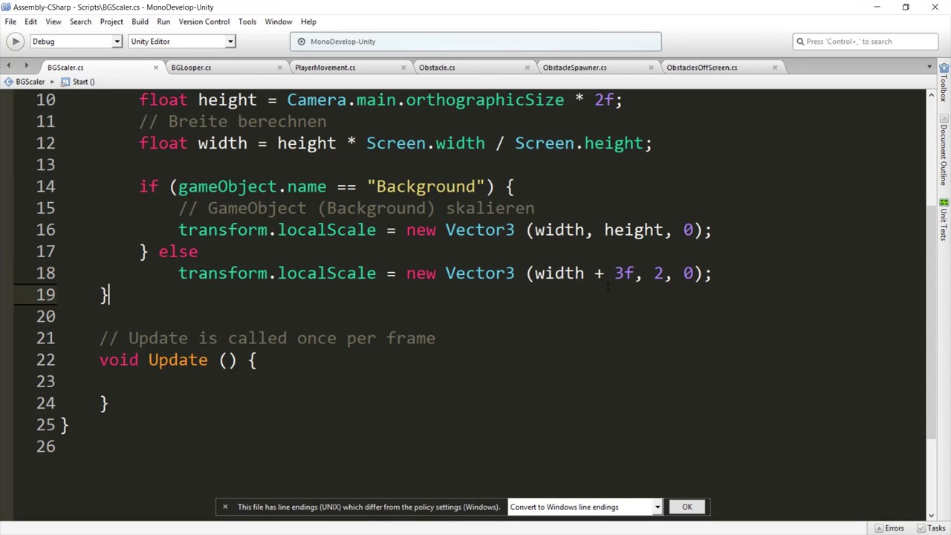
key("alt+Tab")
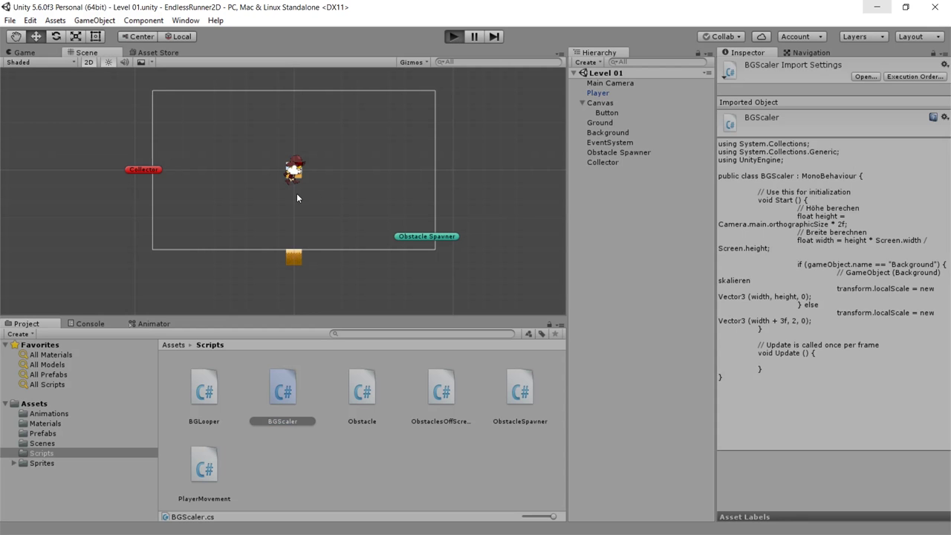
Play-test the level twice, inspecting the Obstacle Spawner while the game runs.
key("ctrl+p")
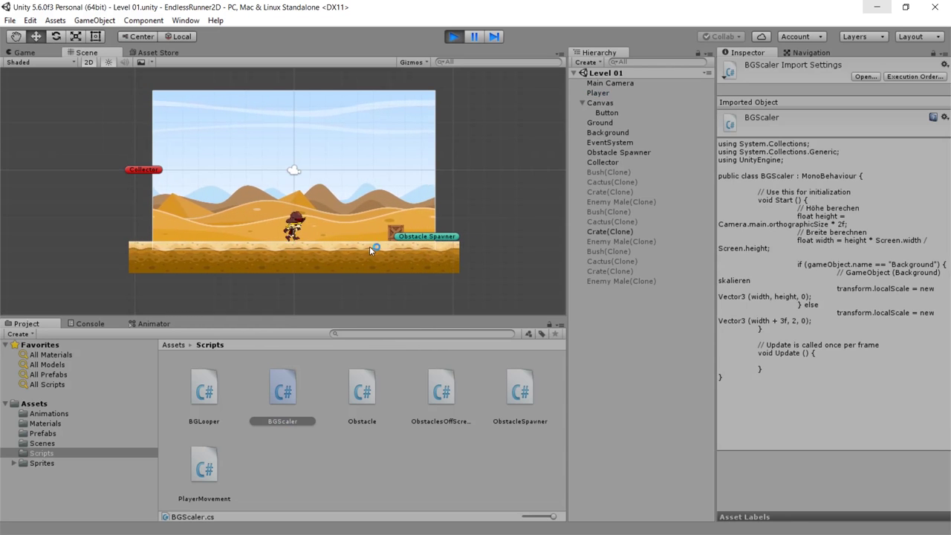
key("ctrl+p")
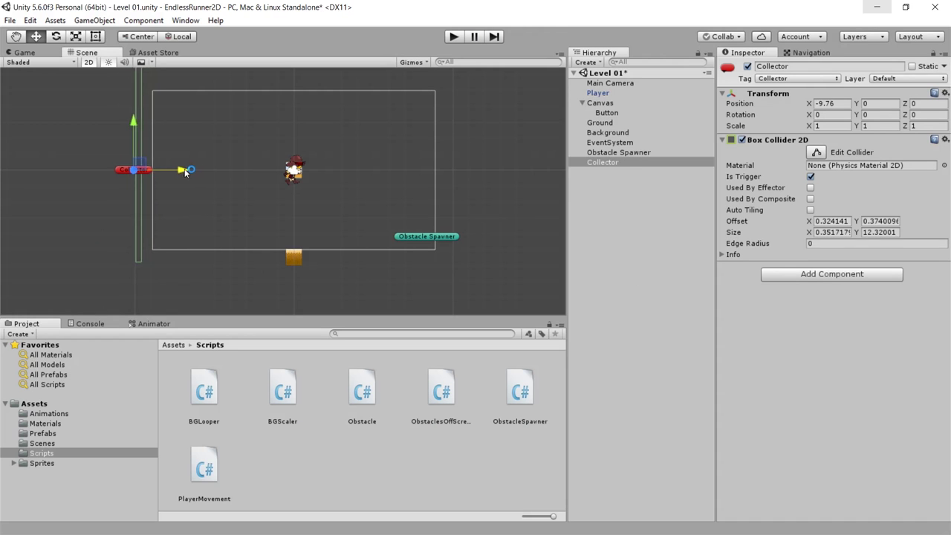
left_click(419, 238)
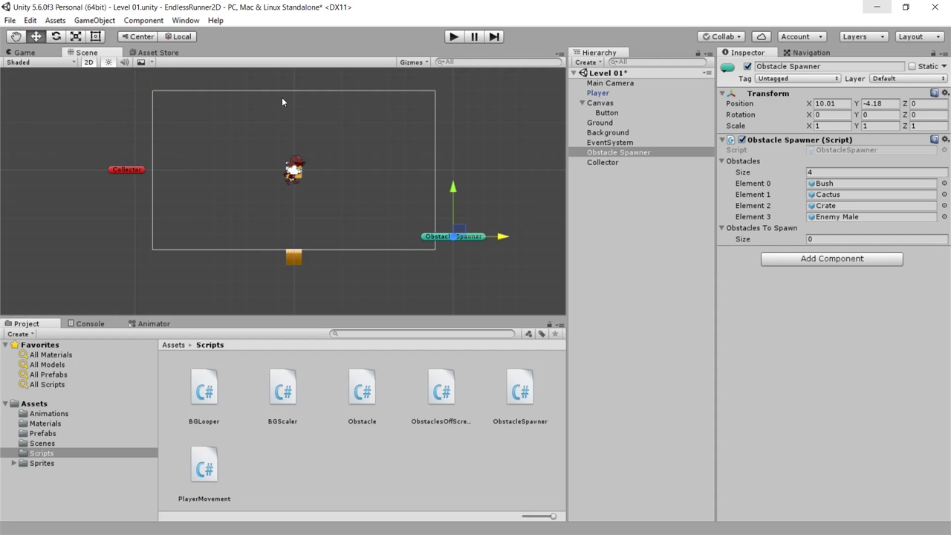
key("ctrl+p")
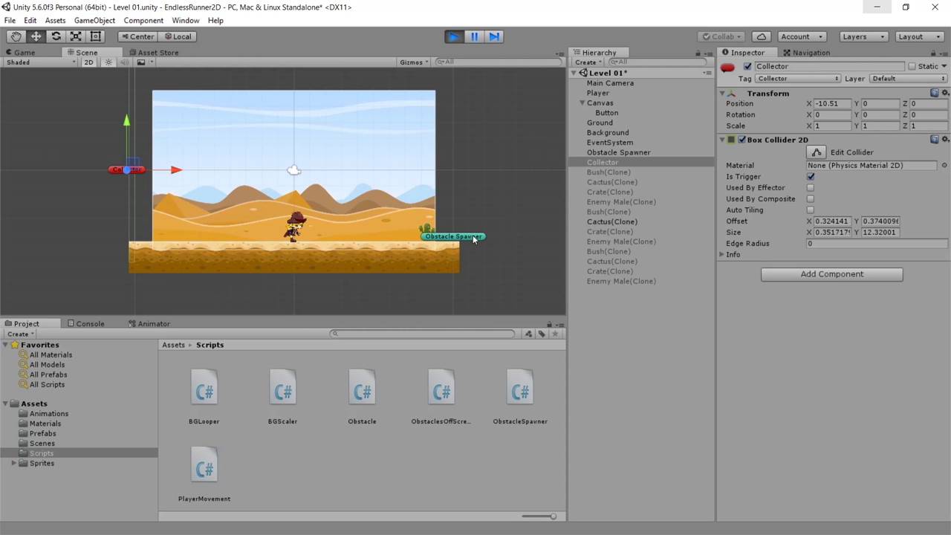
left_click(473, 238)
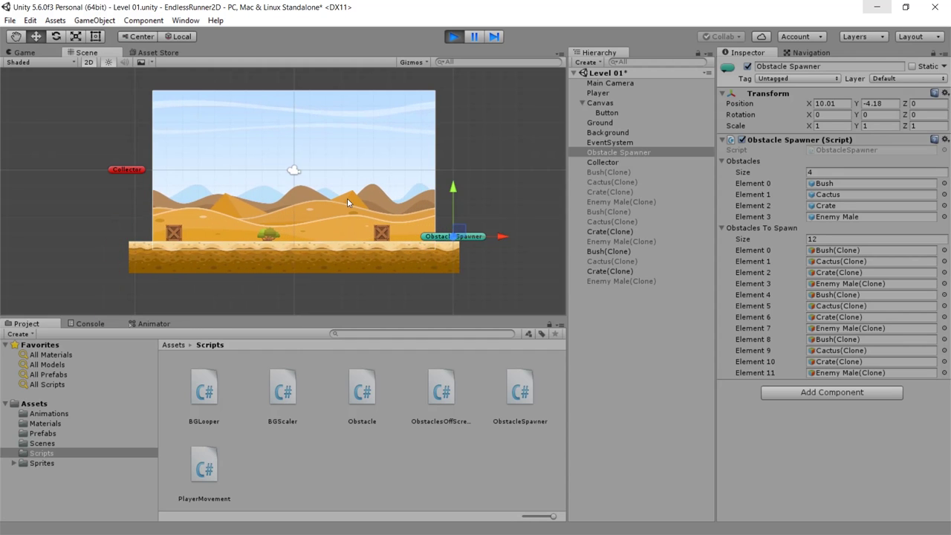
left_click(455, 37)
Run the level once more, stop it, and select the Collector in the Scene view.
key("ctrl+p")
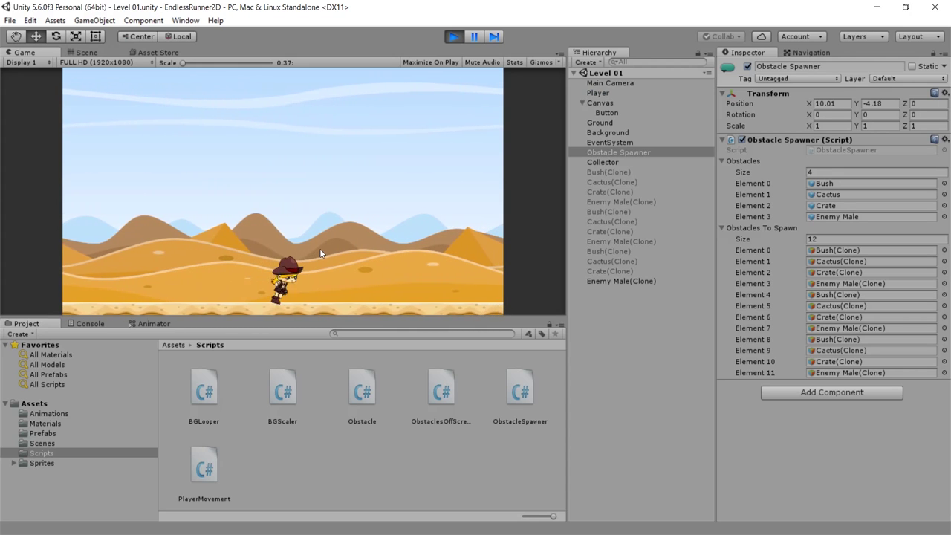
key("ctrl+p")
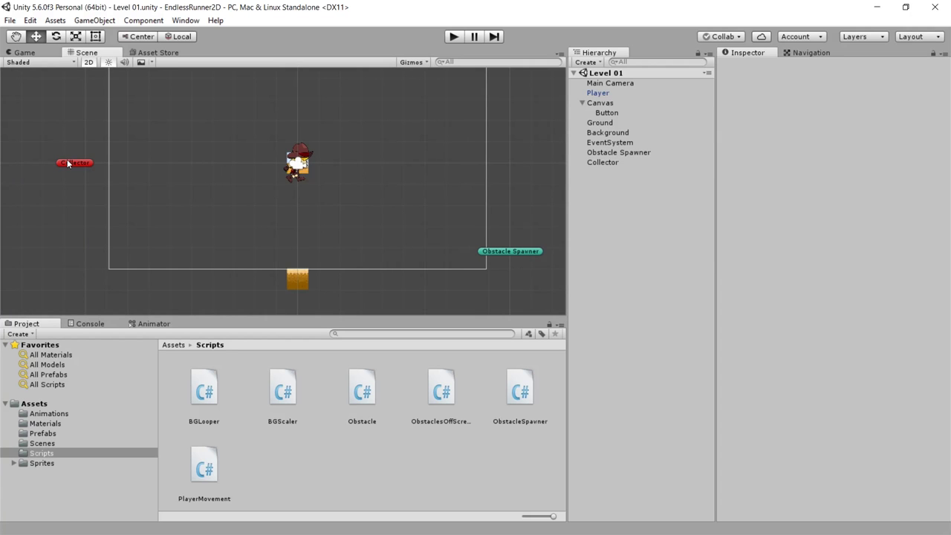
left_click(68, 163)
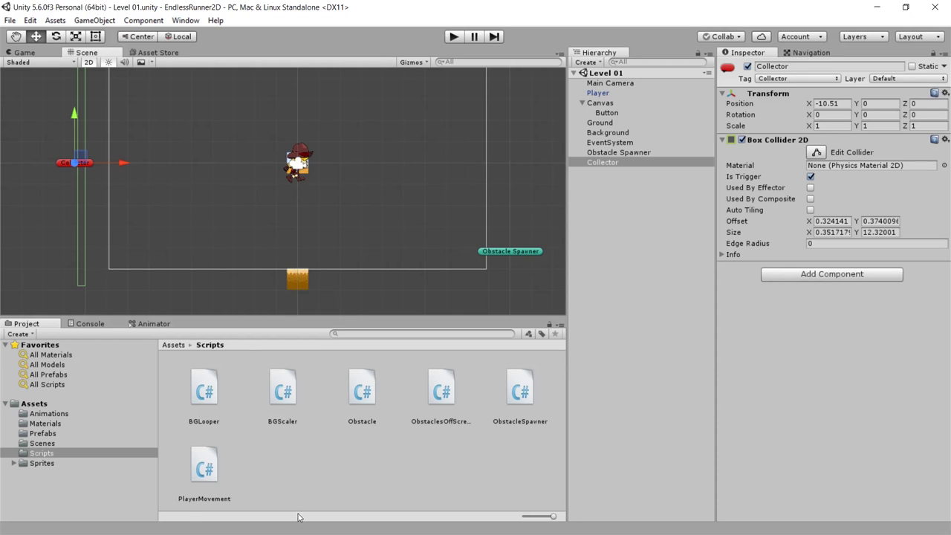
Create a new C# script named GameOver in the Scripts folder.
right_click(298, 487)
mouse_move(394, 245)
left_click(465, 257)
type("GameOv")
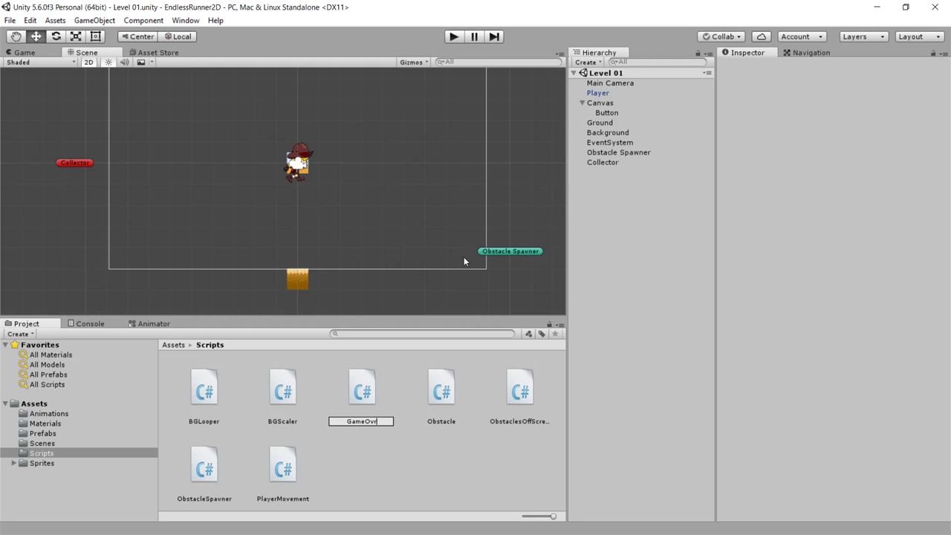
type("r")
key("Return")
key("Return")
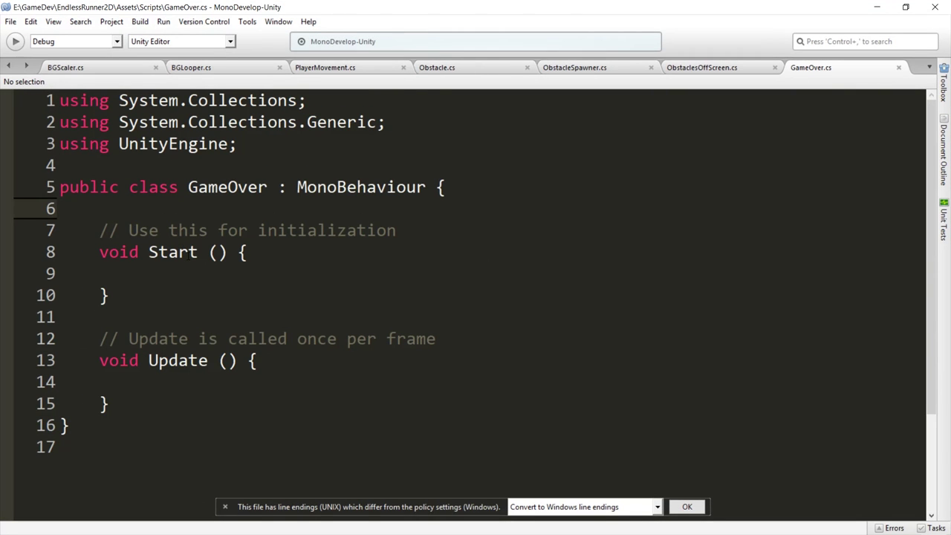
Replace Start/Update with OnTriggerEnter2D(Collider2D other) checking if other.tag == "Collector".
left_click_drag(100, 230, 110, 404)
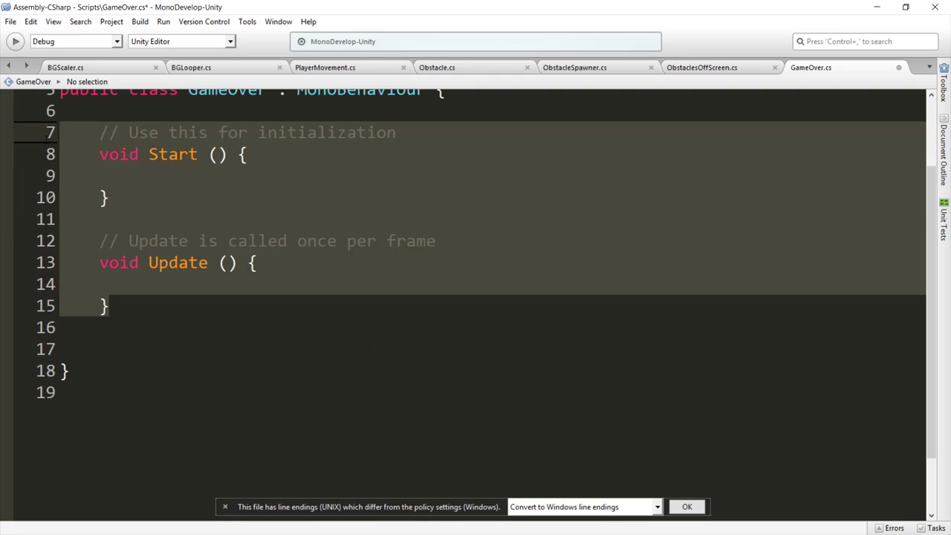
key("Delete")
type("void")
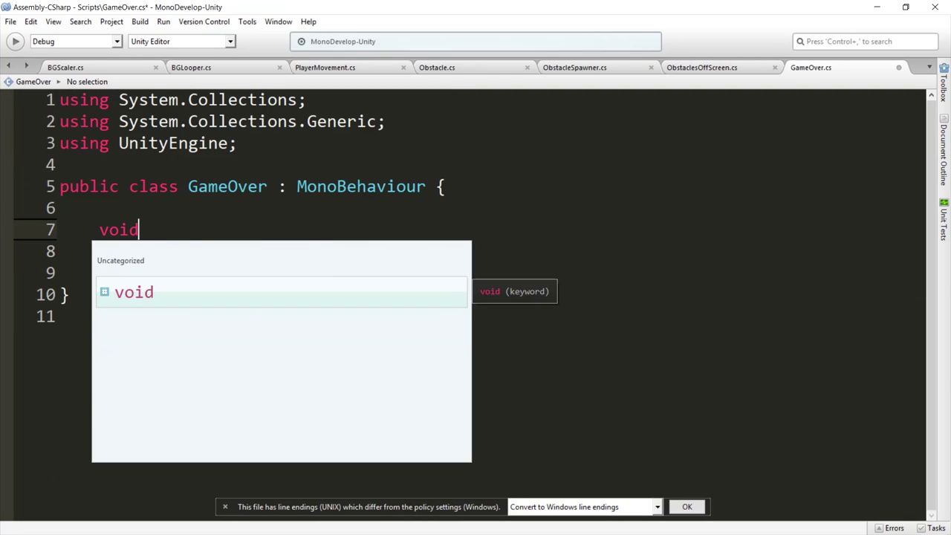
type(" OnTriggerEnter2D")
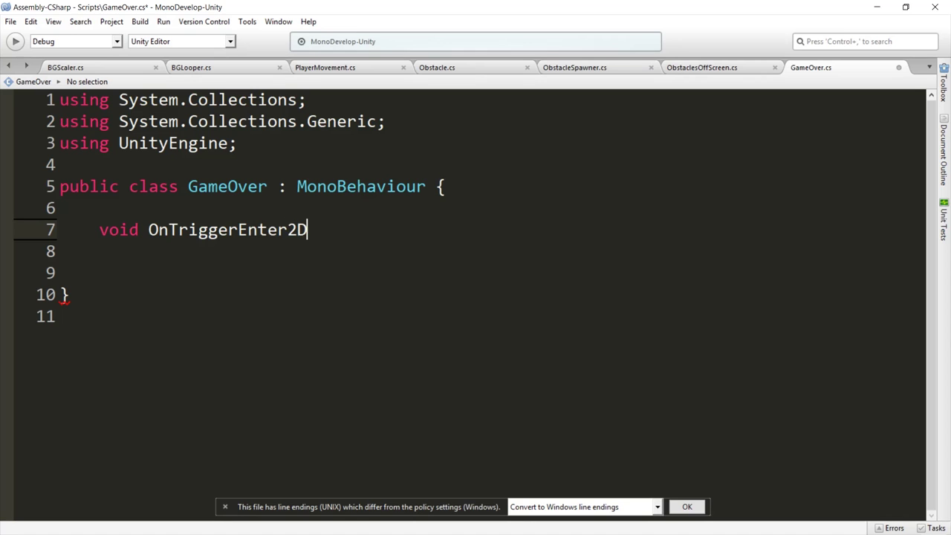
type("(Coll")
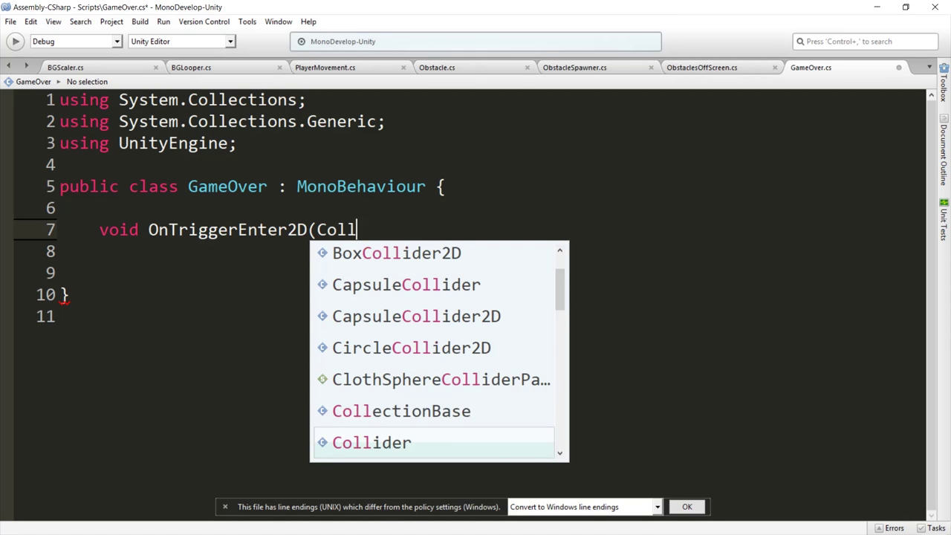
type("ider2D other")
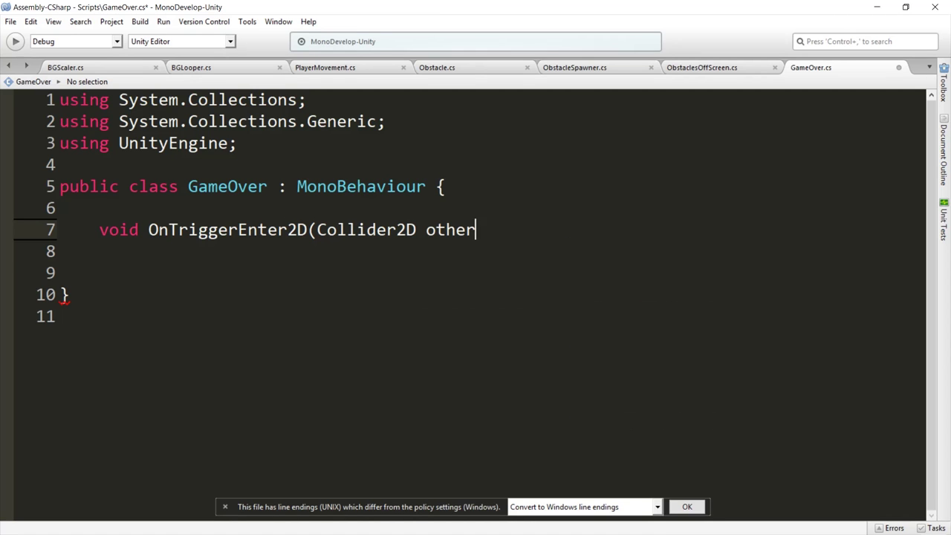
type("{")
key("Return")
type("if(othe")
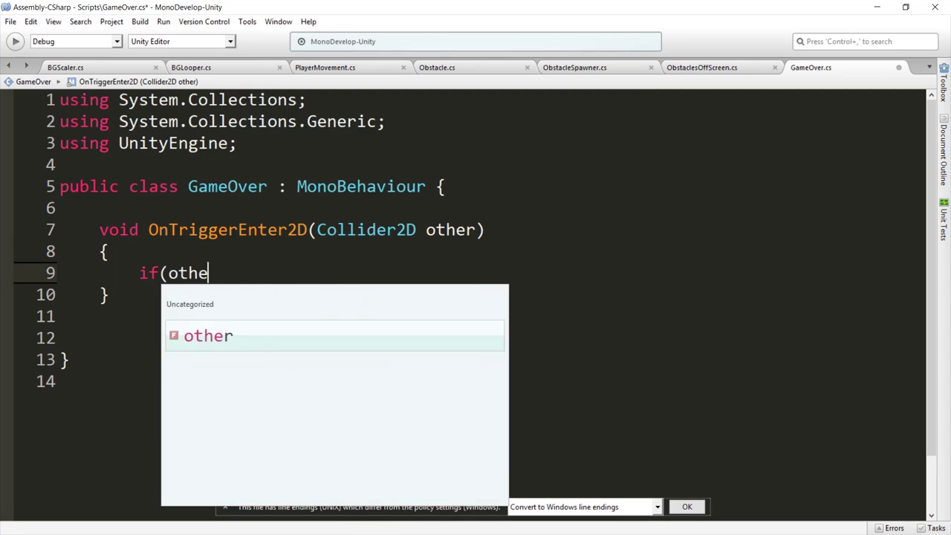
type("r.tag == C")
key("BackSpace")
type("\"Collector")
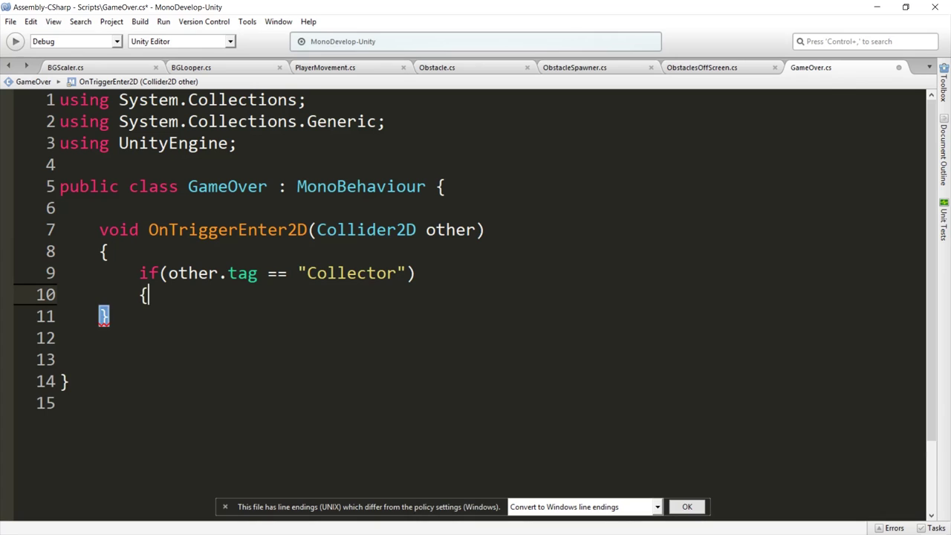
type("}")
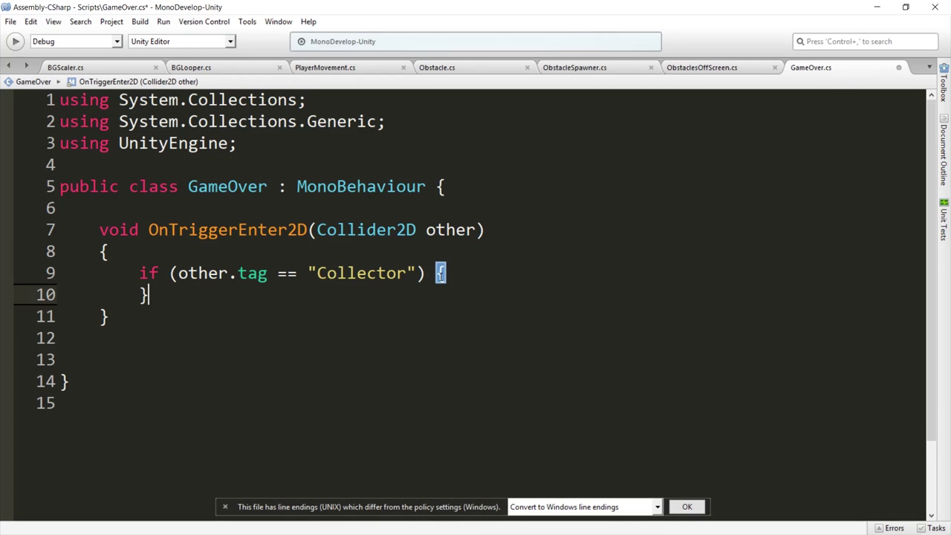
Compare against the ObstaclesOffScreen script's SetActive(false) line for reference.
left_click(718, 68)
left_click(175, 318)
key("ctrl+Tab")
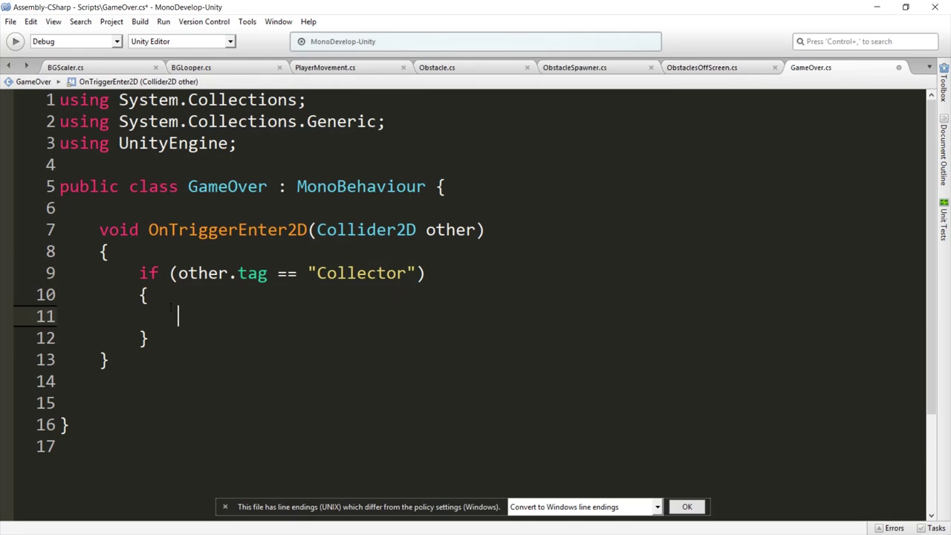
left_click(687, 72)
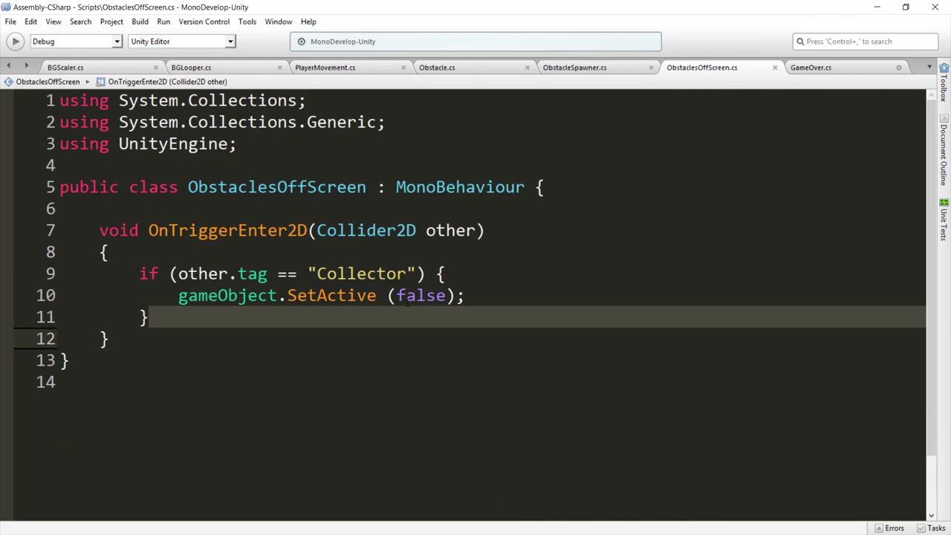
left_click_drag(466, 296, 178, 298)
left_click(181, 301)
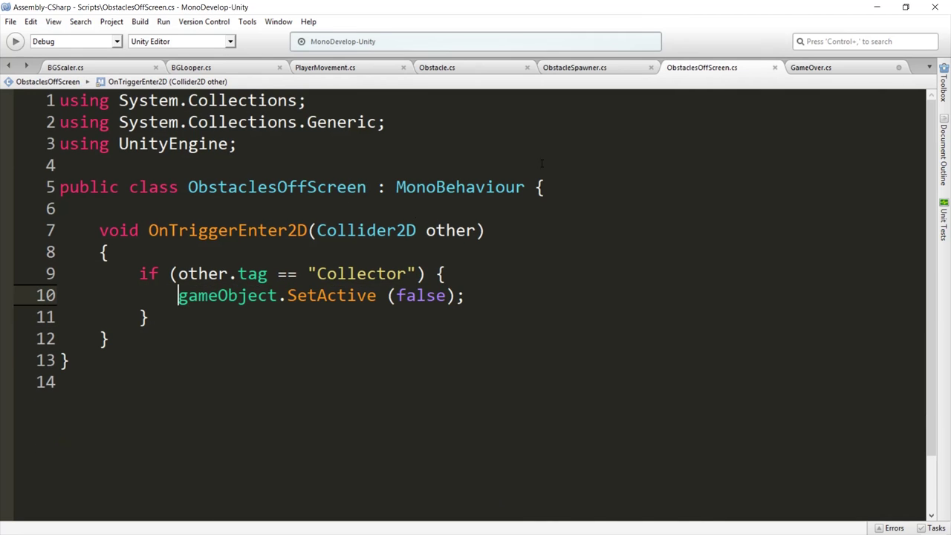
left_click(812, 67)
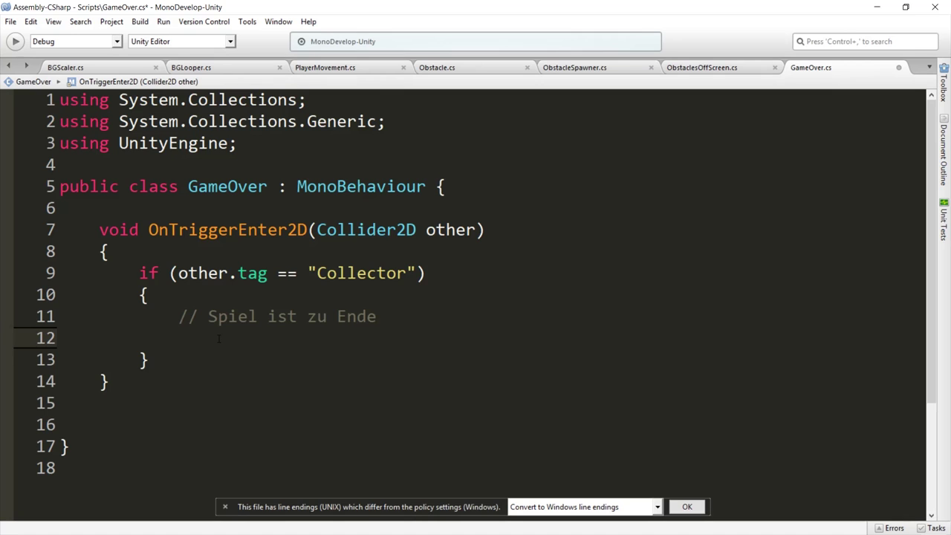
Add a using UnityEngine.SceneManagement import below the UnityEngine import.
key("Return")
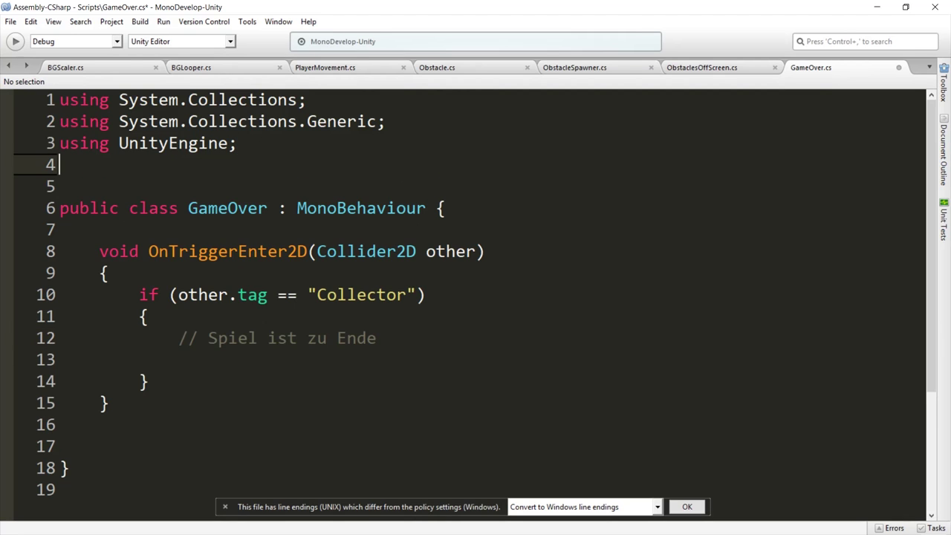
type("using ")
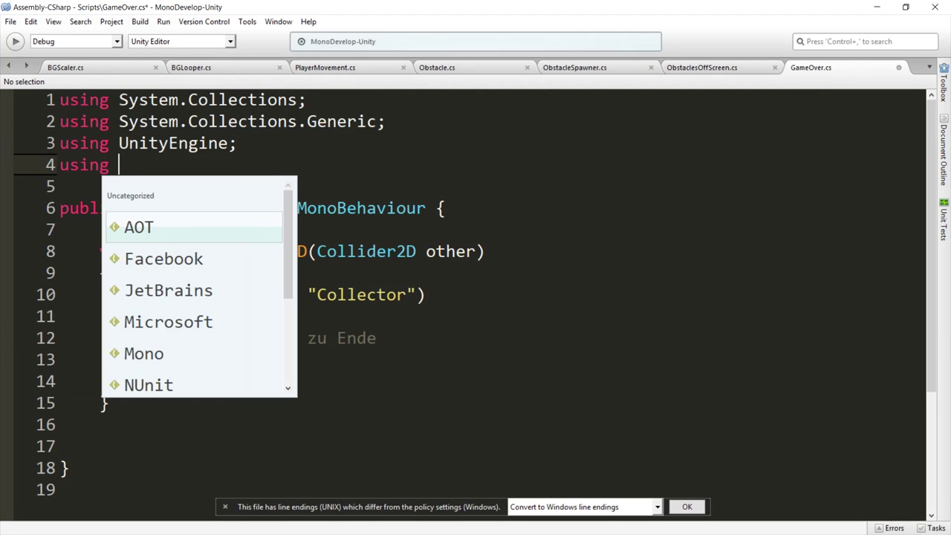
type("UnityEngine")
type(".S")
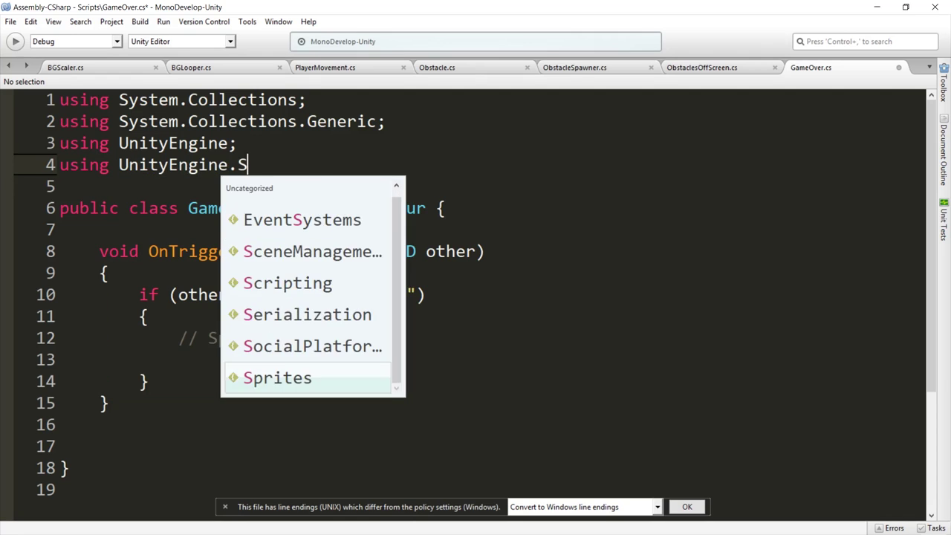
type("cen")
key("Return")
Finish the import line, save, and begin SceneManager.LoadScene( inside the Collector check.
type(";")
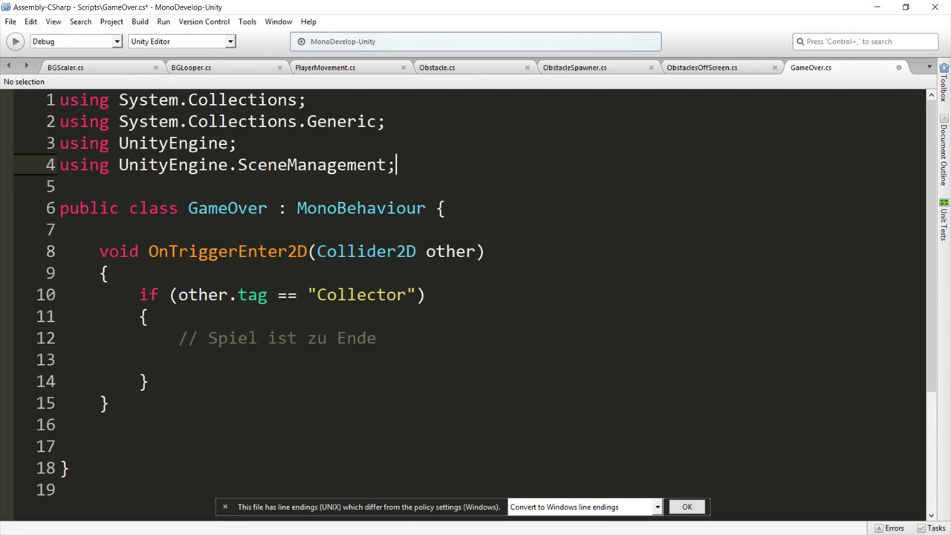
key("ctrl+s")
left_click(201, 363)
type("S")
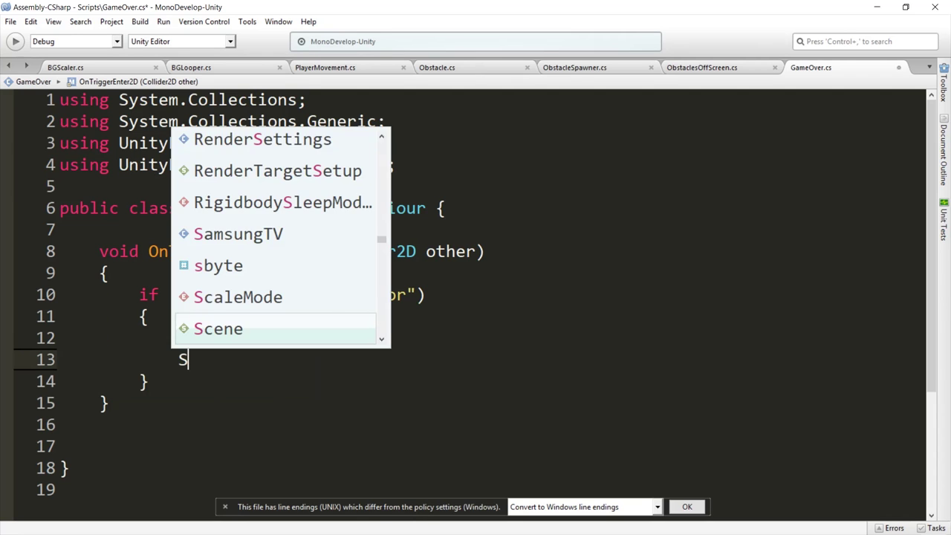
type("cene")
type("M")
key("Return")
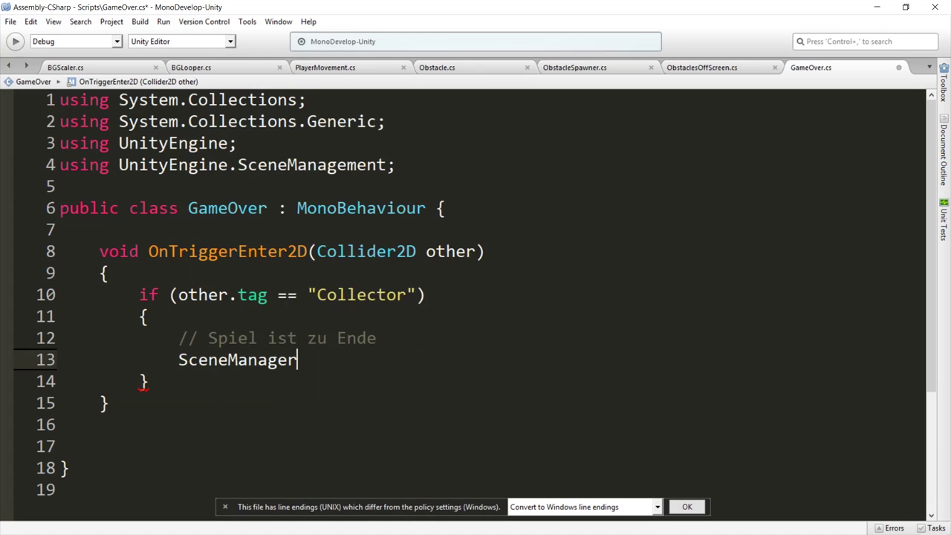
type(".Load")
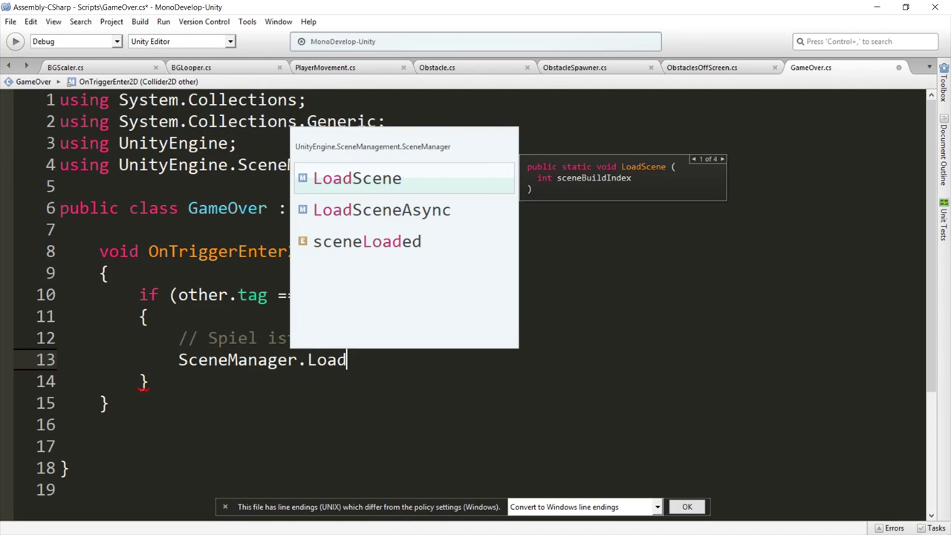
type("Scene(")
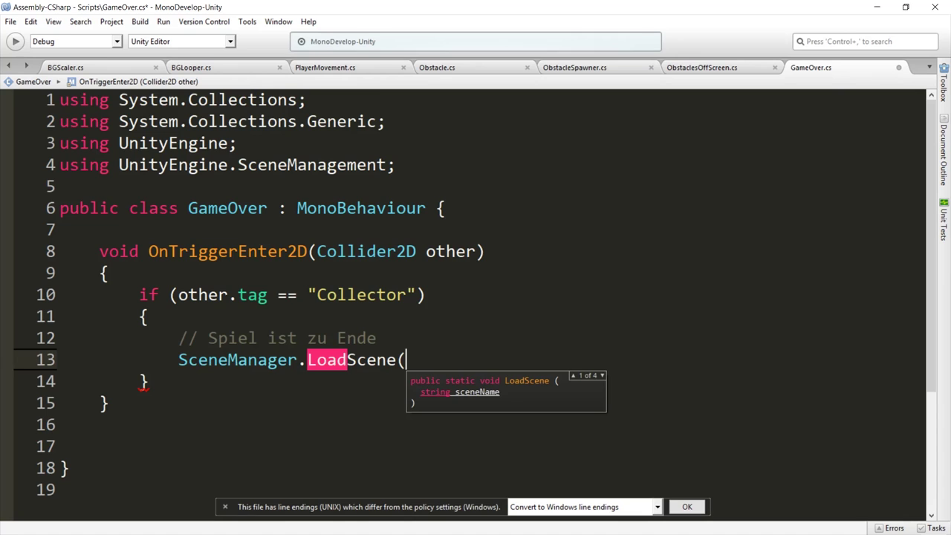
key("Down")
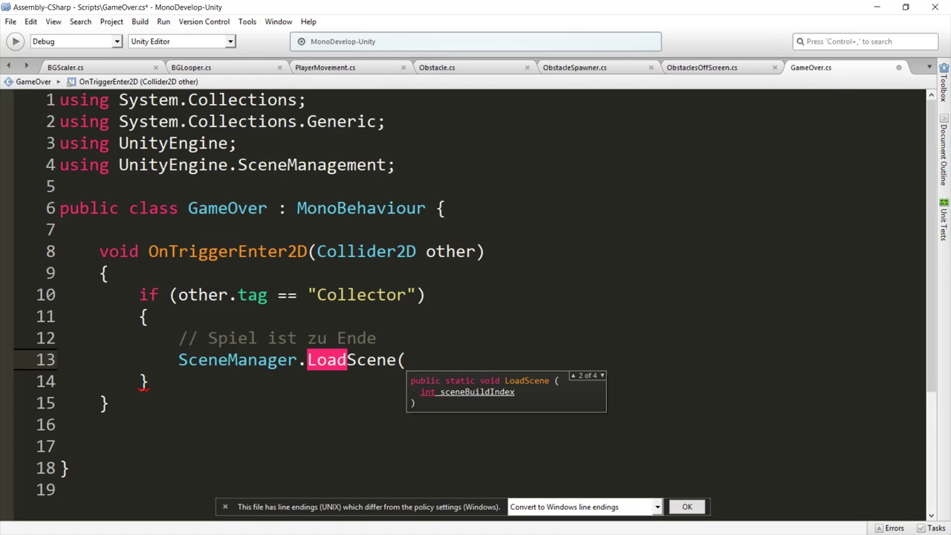
Pass SceneManager.GetActiveScene().buildIndex to LoadScene so the current scene reloads.
type("Scene")
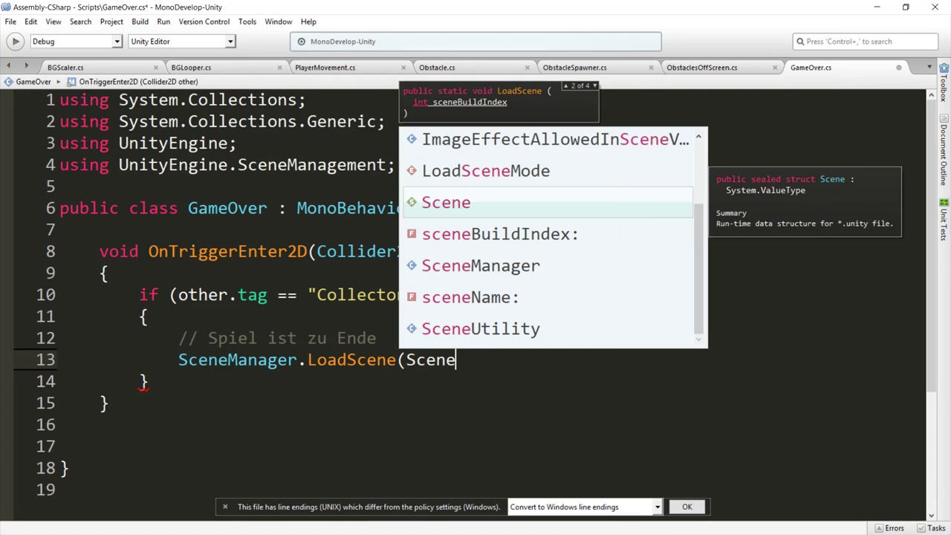
type("Manager.ge")
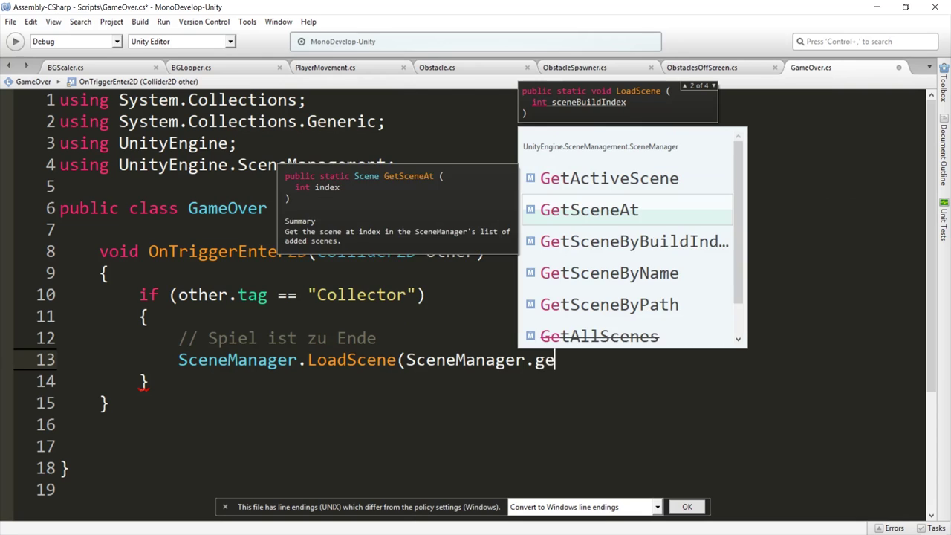
type("tac")
key("Return")
type(".")
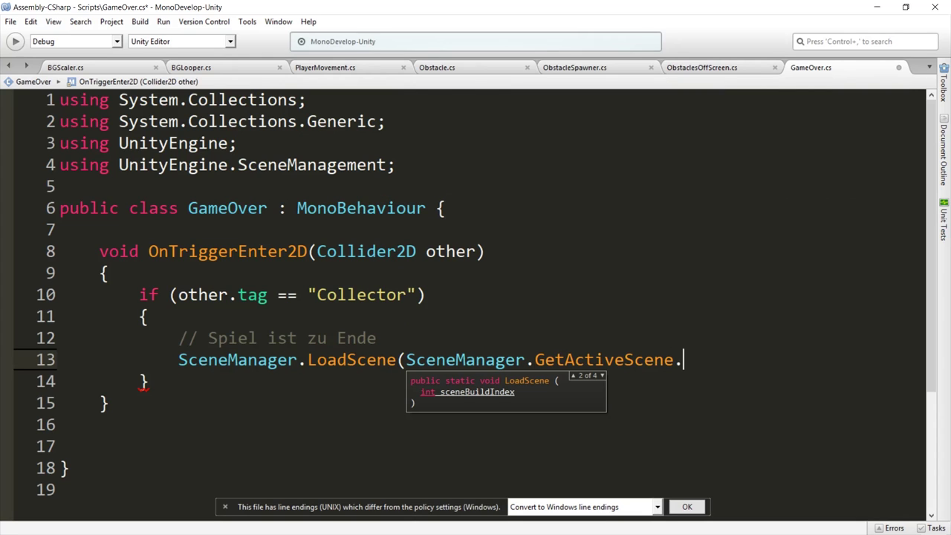
type("buil")
key("BackSpace")
key("BackSpace")
key("BackSpace")
key("BackSpace")
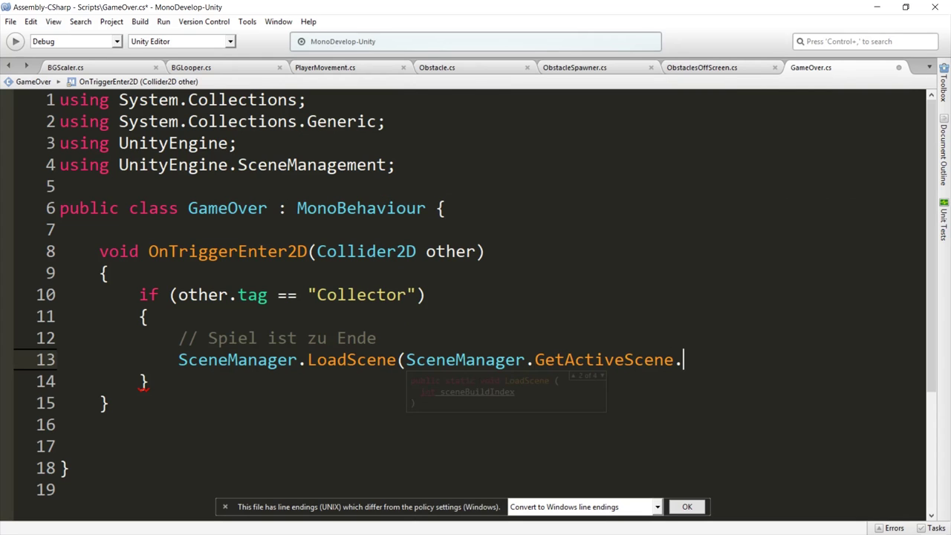
key("BackSpace")
type("().buil")
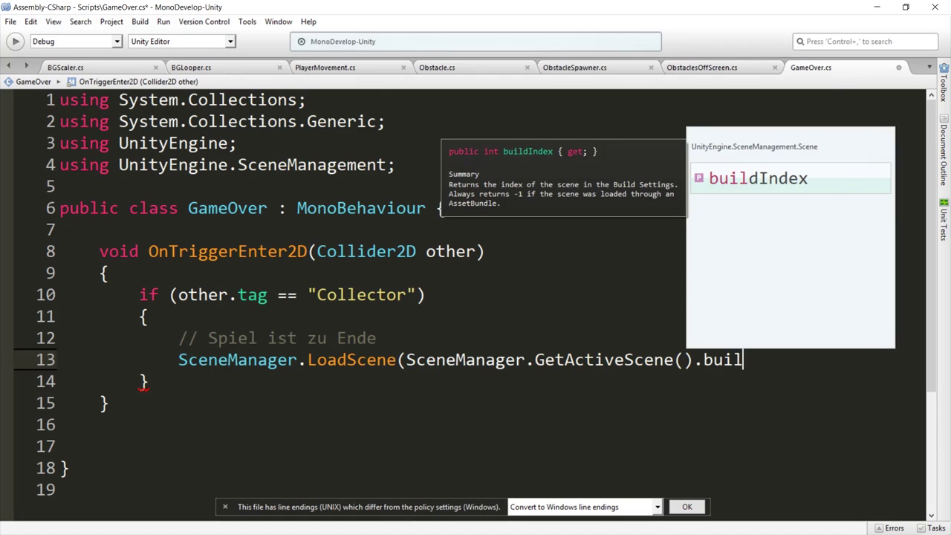
key("Return")
type(");")
left_click_drag(149, 381, 81, 315)
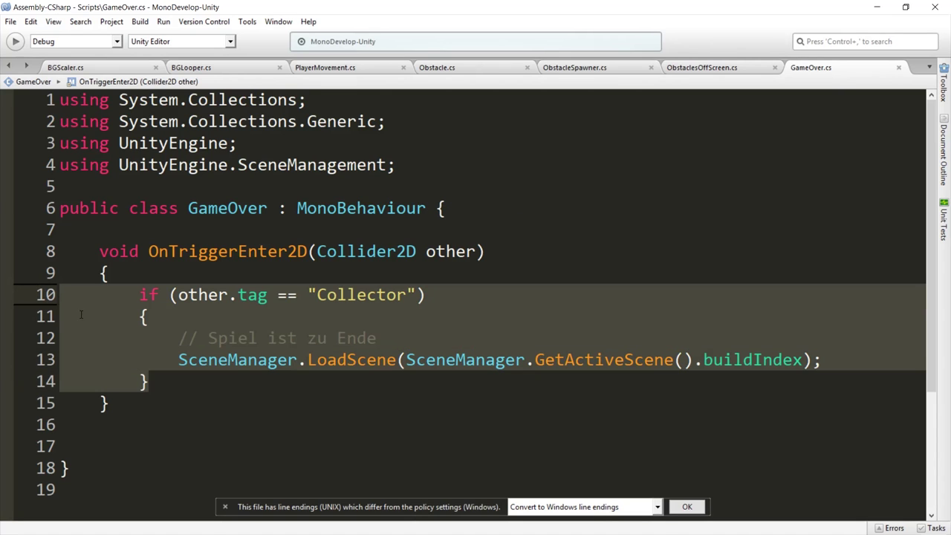
left_click(148, 315)
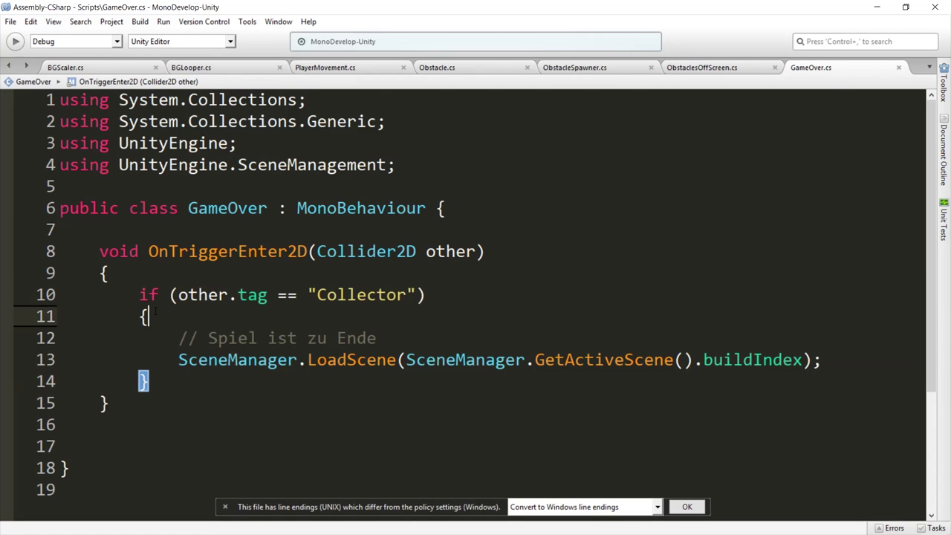
Add the Game Over script component to the Player, then start a play test.
left_click(877, 6)
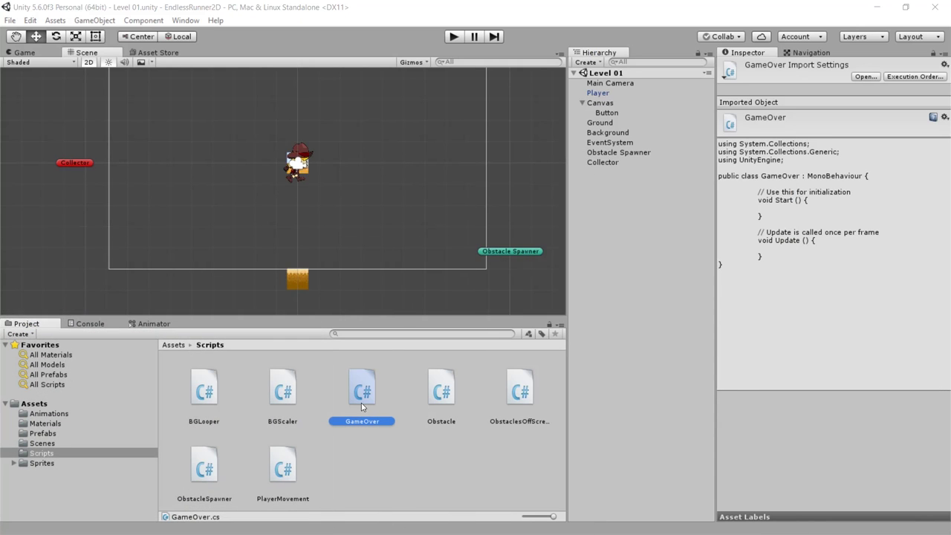
left_click(619, 93)
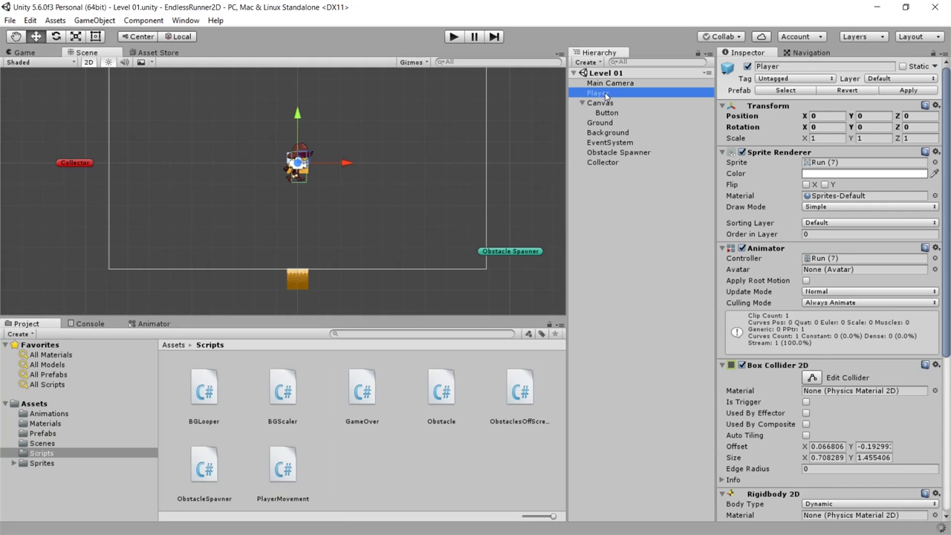
scroll(824, 335, "down", 10)
left_click(827, 504)
left_click(799, 476)
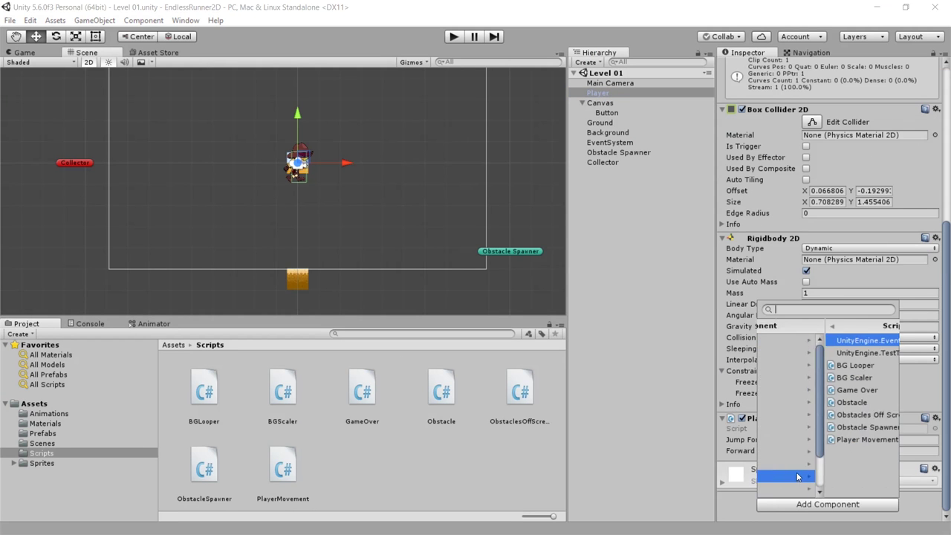
left_click(796, 389)
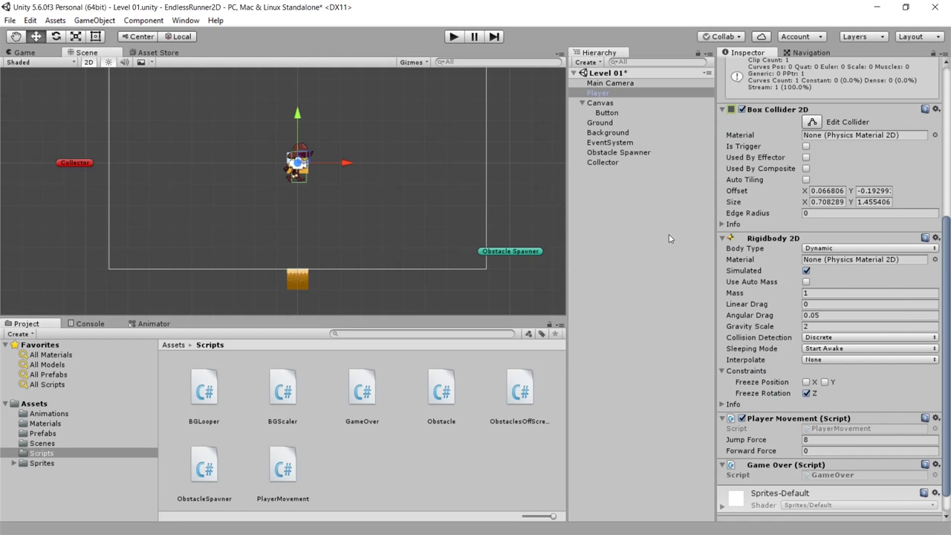
left_click(453, 38)
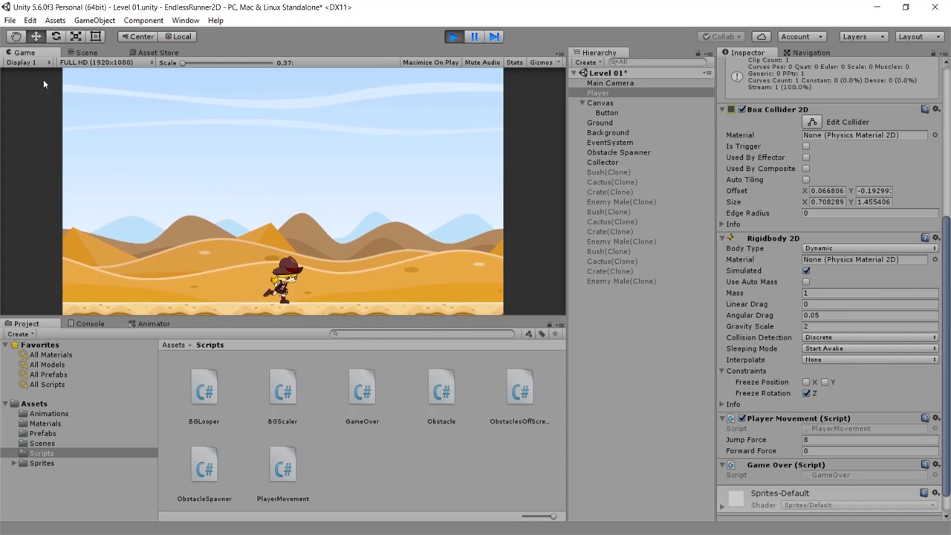
Stop the game, shift the Obstacle Spawner left to X 9.83, and replay the level.
left_click(86, 52)
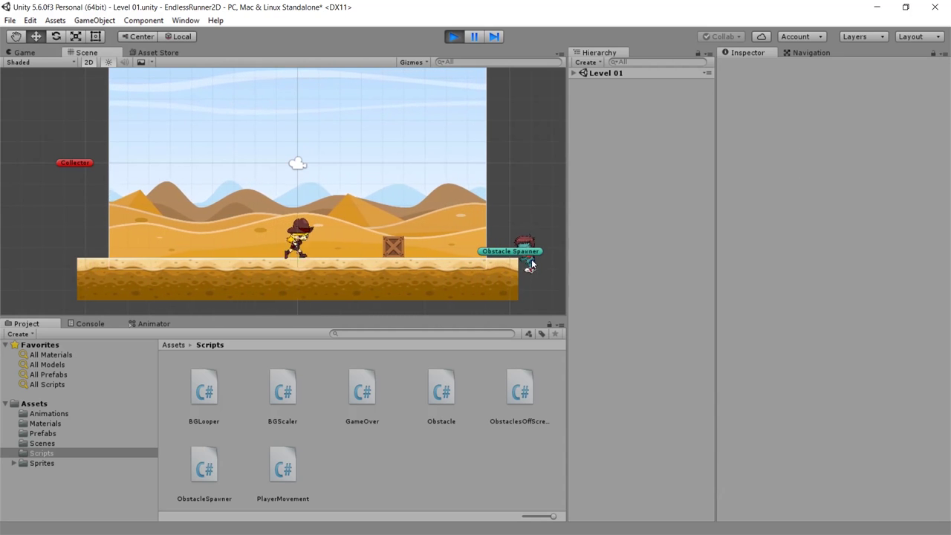
key("ctrl+p")
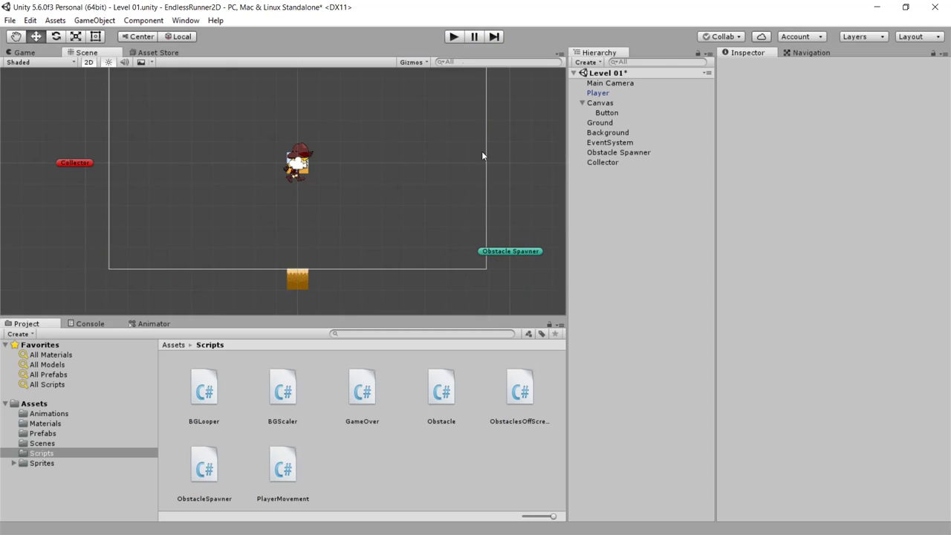
left_click(513, 252)
left_click_drag(558, 255, 555, 255)
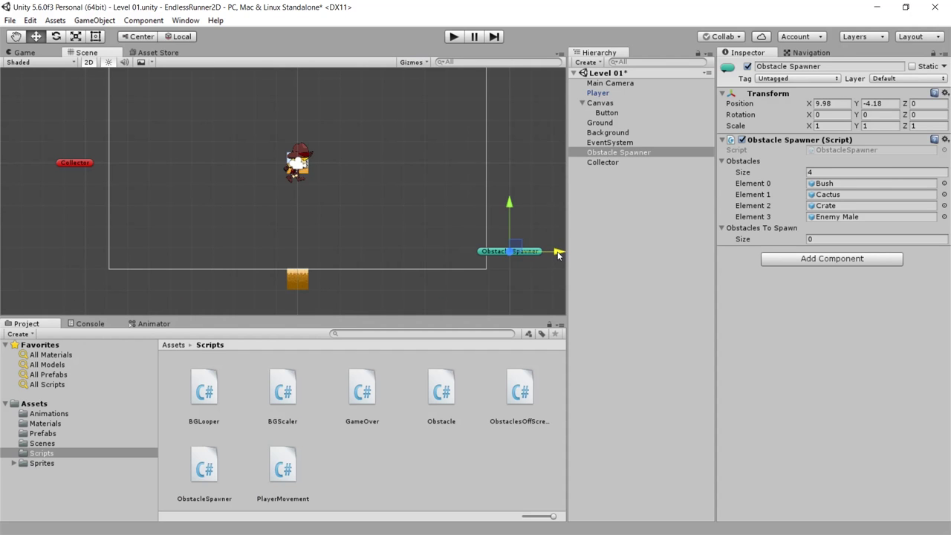
left_click(453, 37)
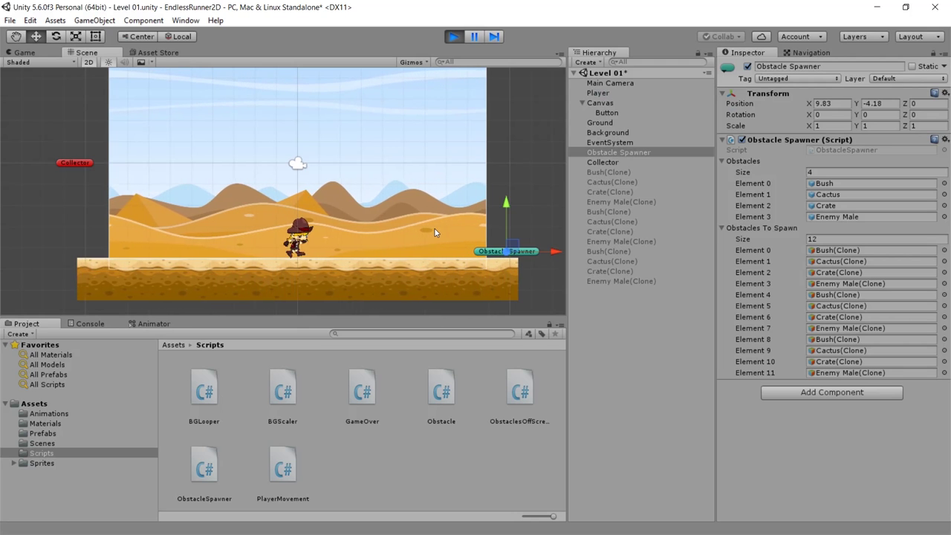
Stop the play test and review GameOver.cs's Collector if-block without changing the code.
key("ctrl+p")
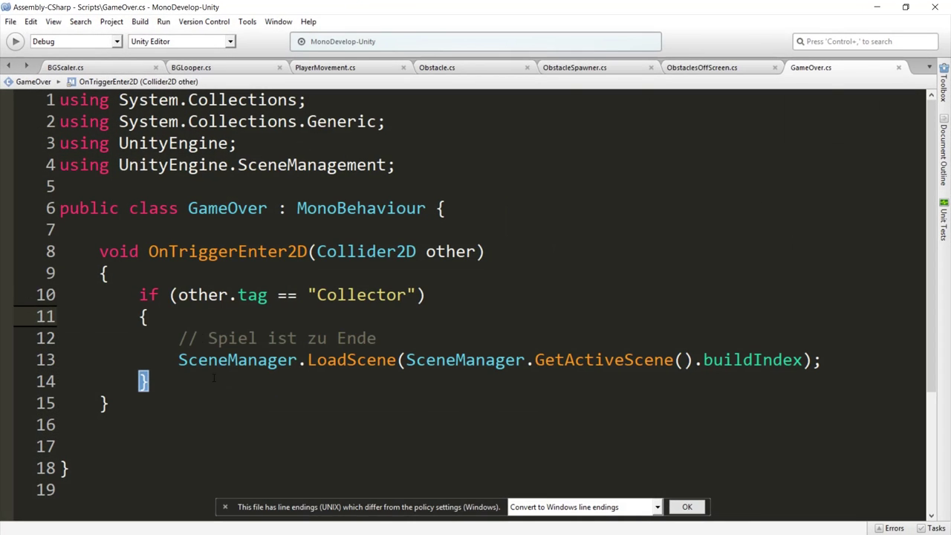
left_click_drag(119, 403, 31, 295)
left_click(144, 317)
left_click_drag(149, 381, 140, 295)
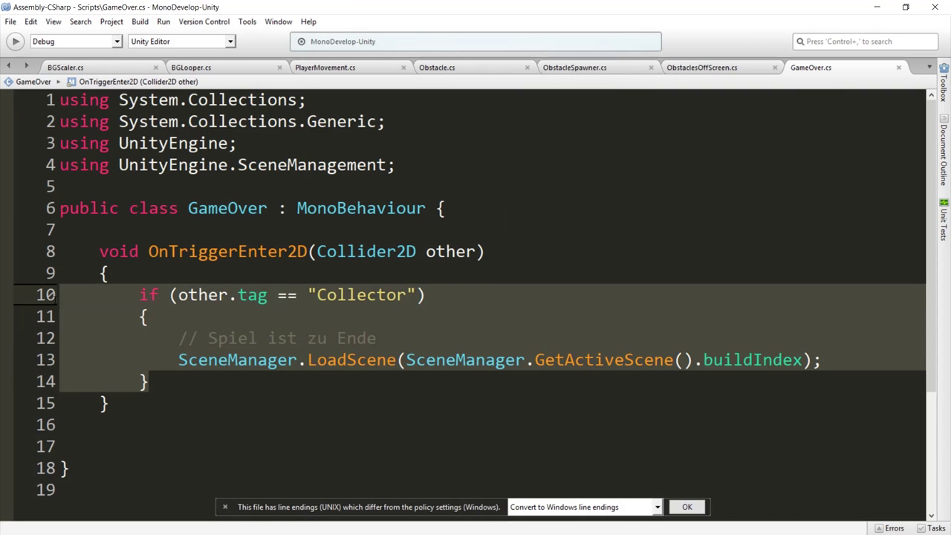
left_click(178, 338)
left_click(149, 381)
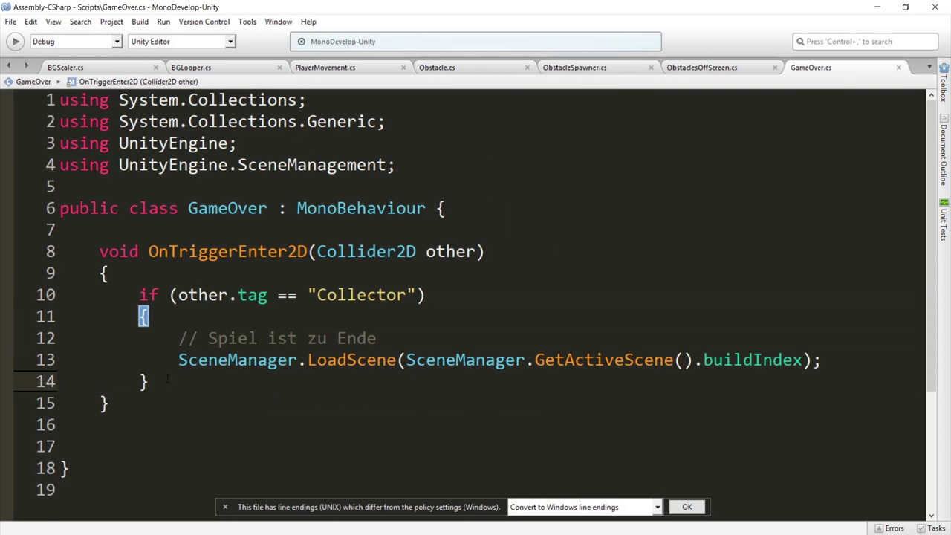
key("Return")
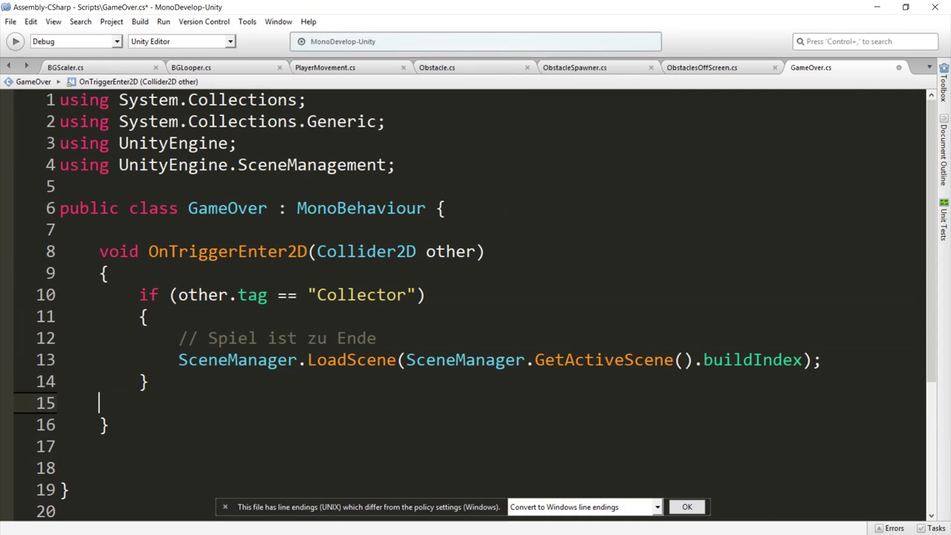
key("BackSpace")
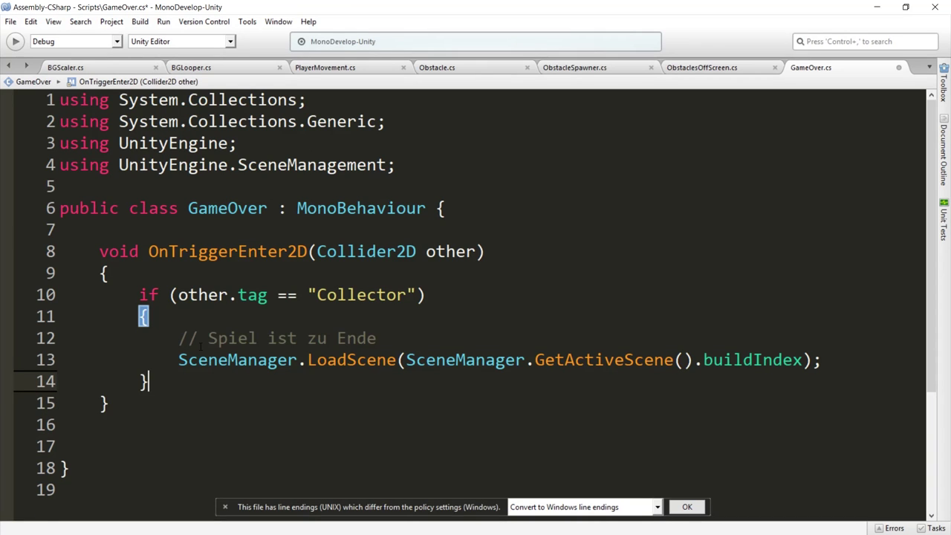
left_click(308, 252)
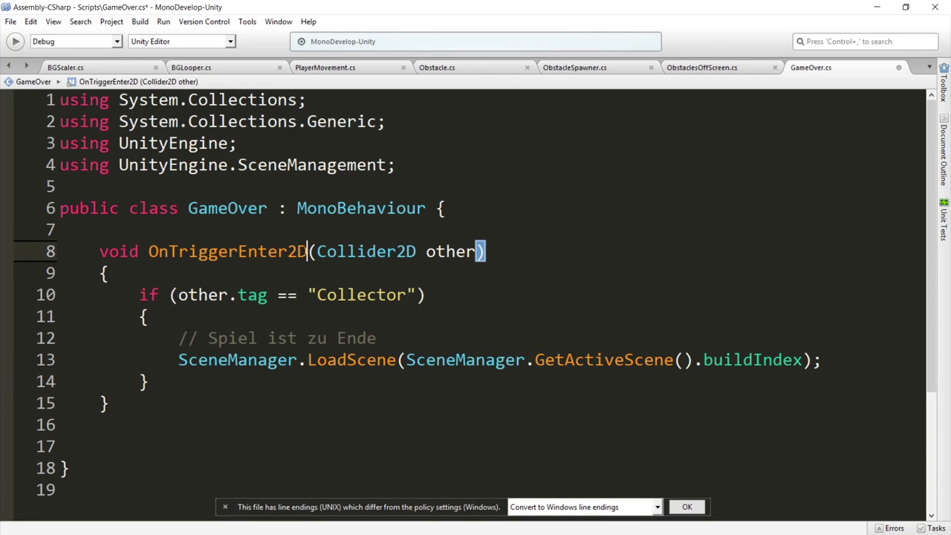
Back in Unity, select the Enemy Male prefab in Prefabs and inspect its components.
left_click(877, 6)
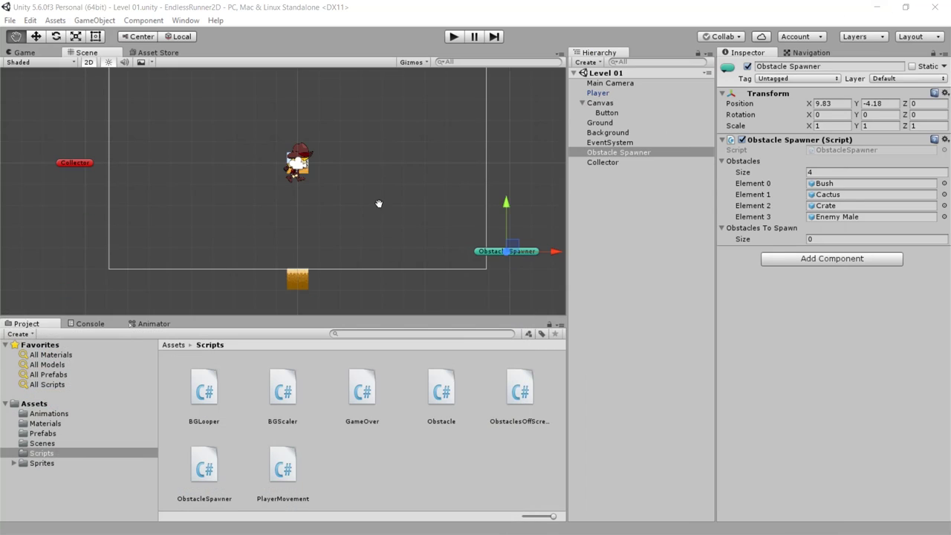
left_click(42, 434)
left_click(405, 389)
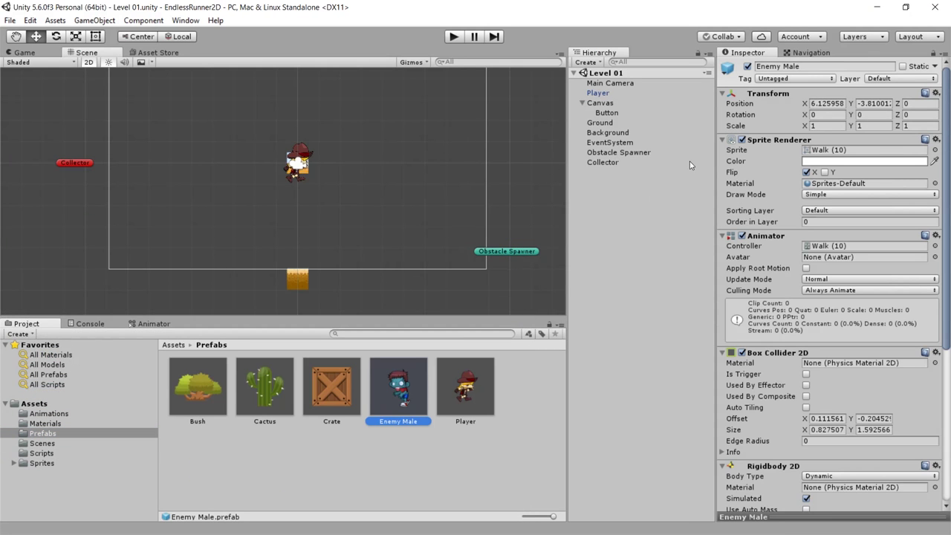
scroll(762, 337, "down", 3)
scroll(792, 265, "down", 3)
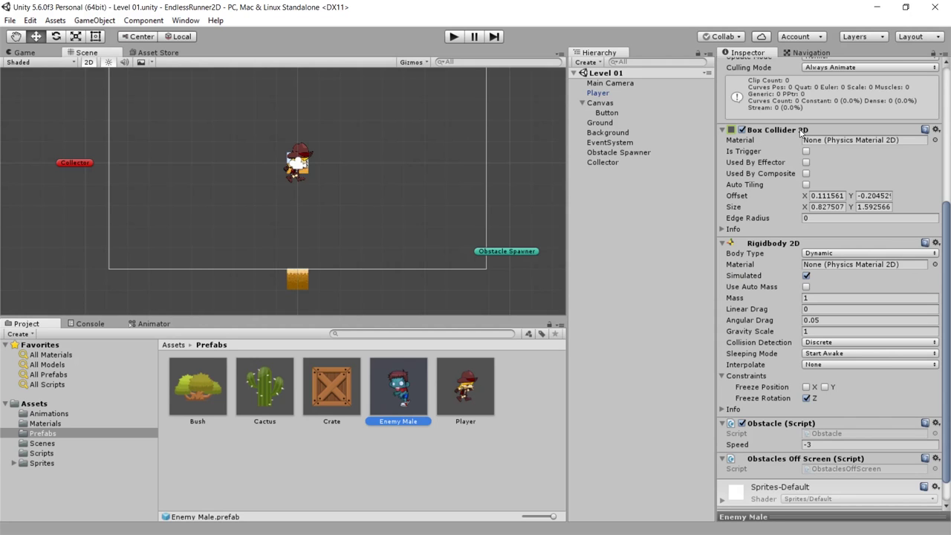
scroll(764, 171, "up", 5)
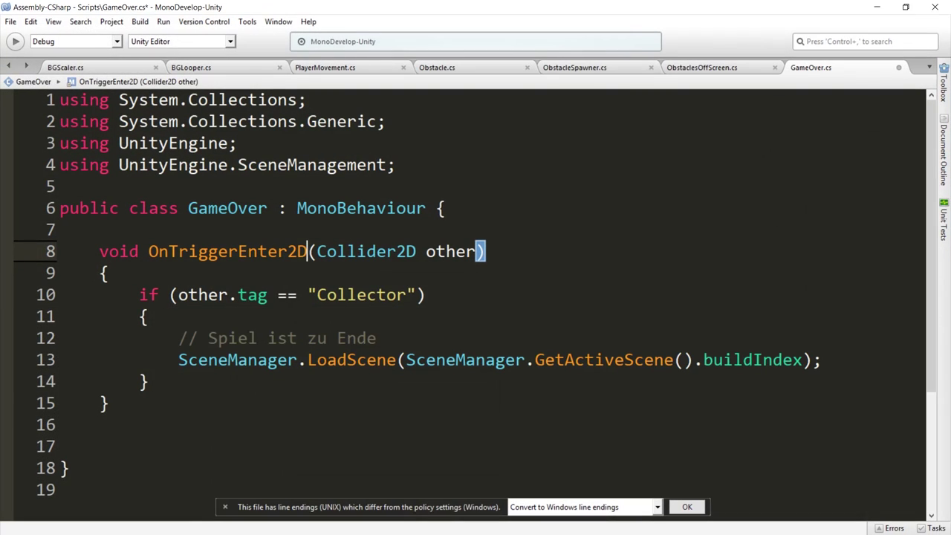
Add an empty OnCollisionEnter2D(Collision2D other) method below OnTriggerEnter2D.
left_click(165, 382)
left_click(108, 403)
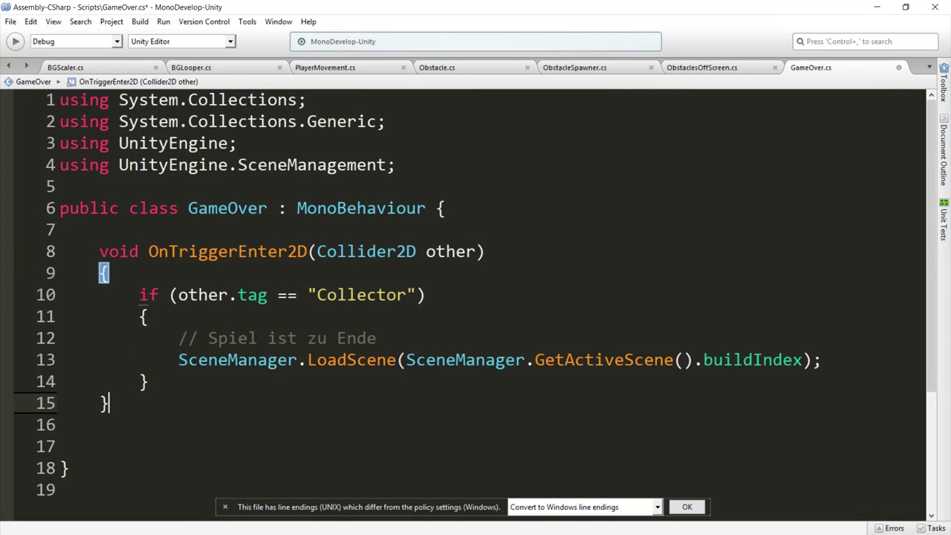
left_click(223, 251)
left_click(128, 405)
key("Return")
key("Return")
type("v")
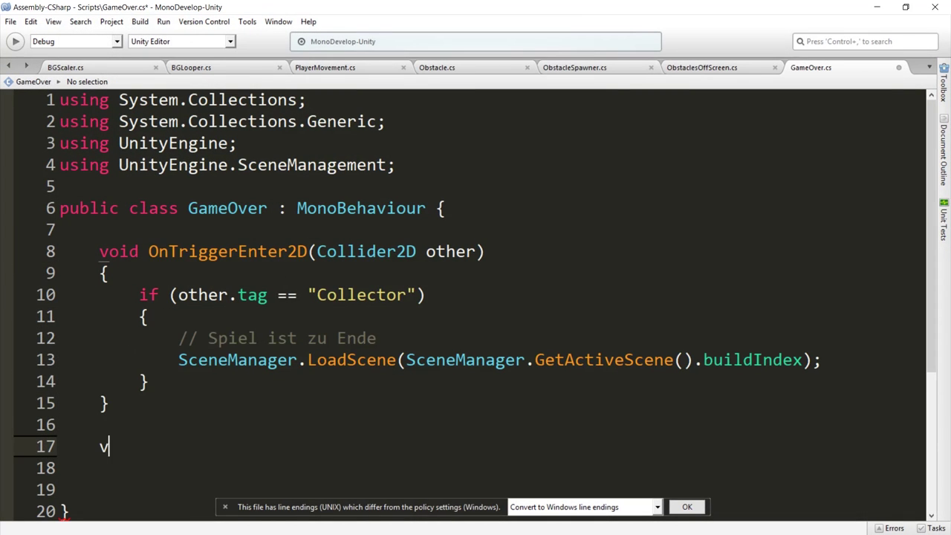
type("oid OnC")
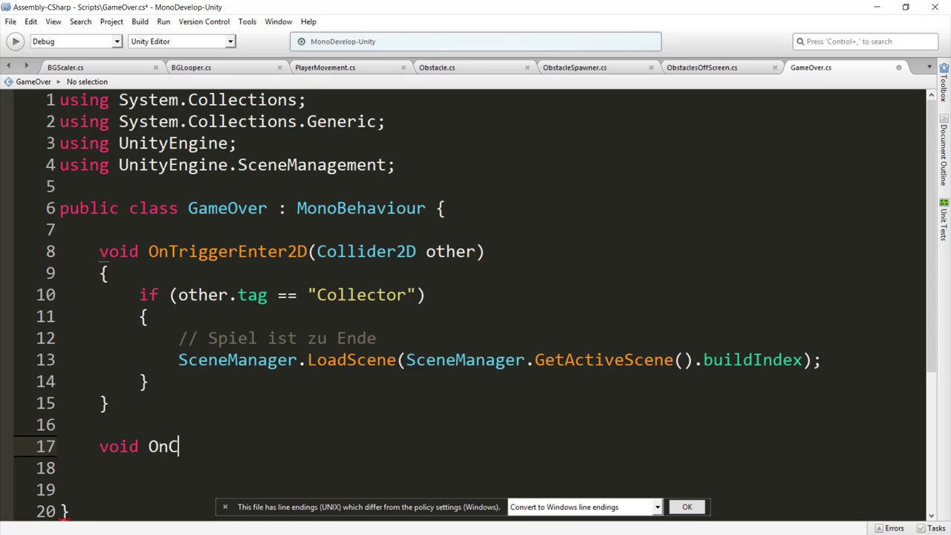
type("ollisionEnte")
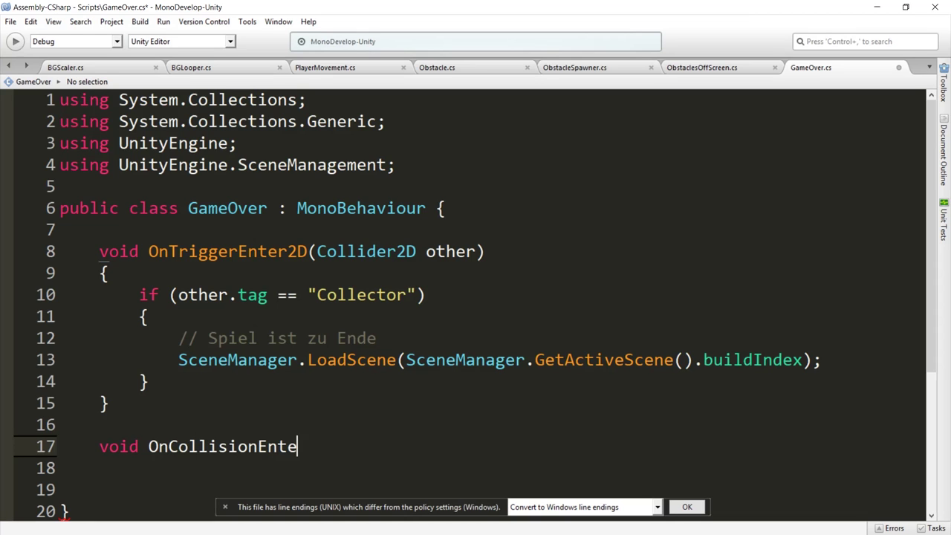
type("r2D(Colli")
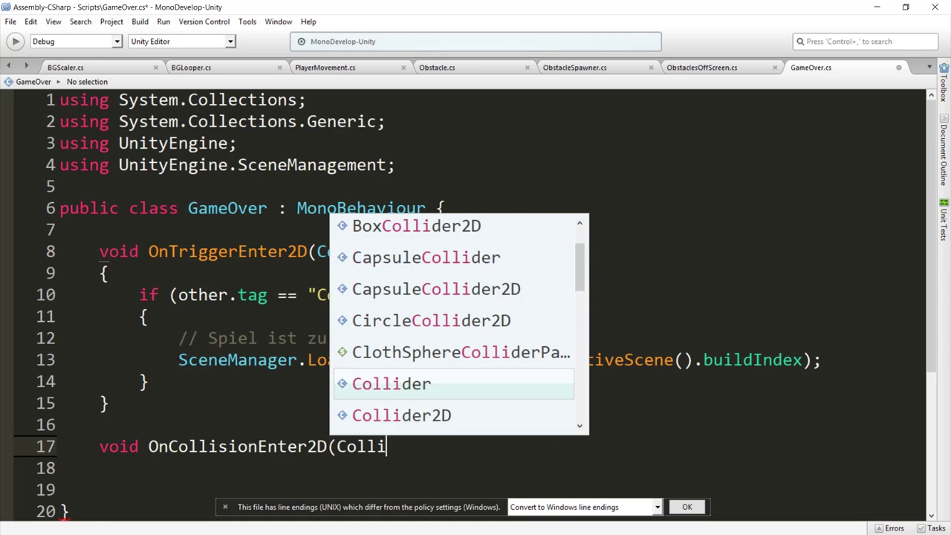
type("sion2D")
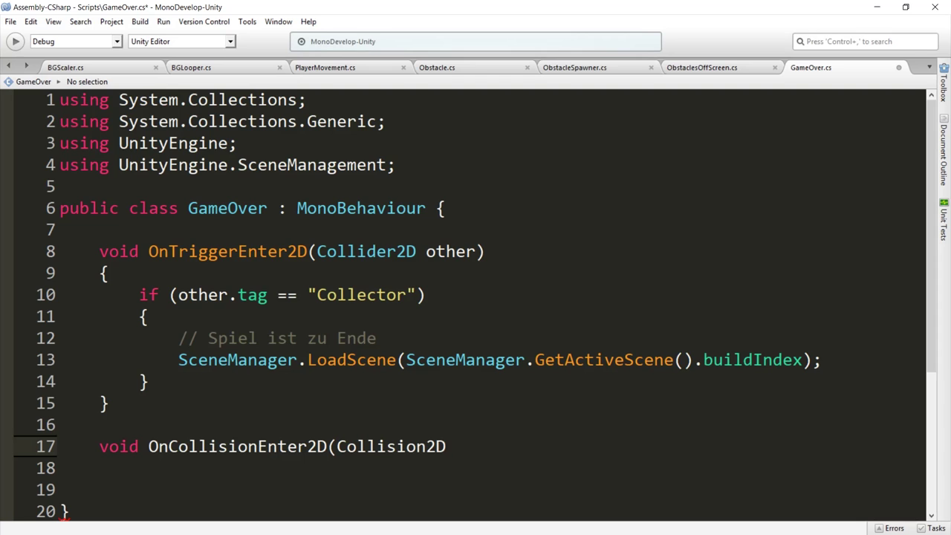
type(" other)")
key("Return")
type("{[")
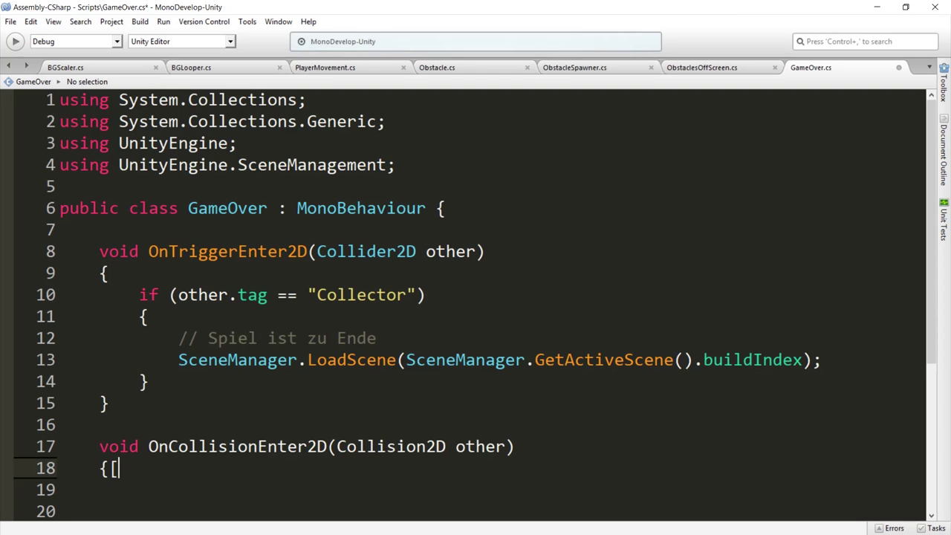
key("BackSpace")
key("Return")
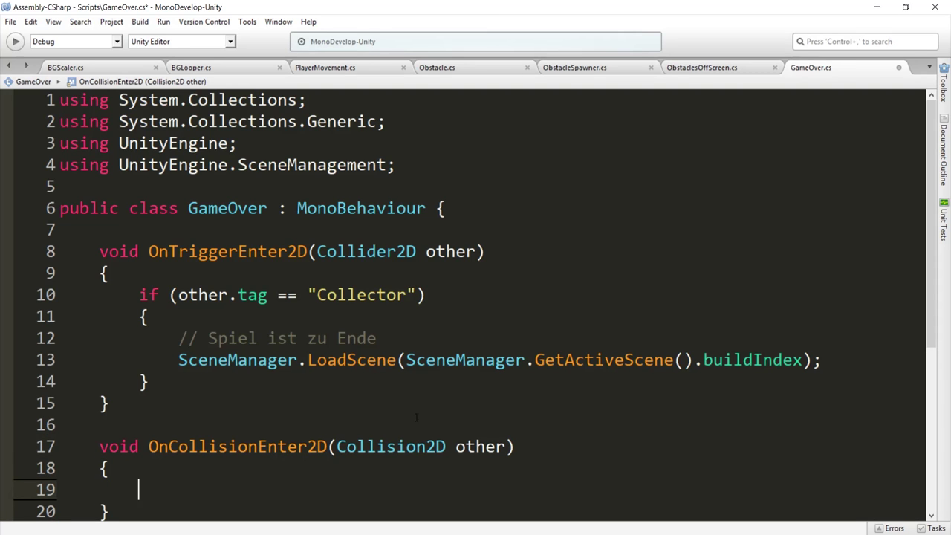
scroll(282, 377, "down", 2)
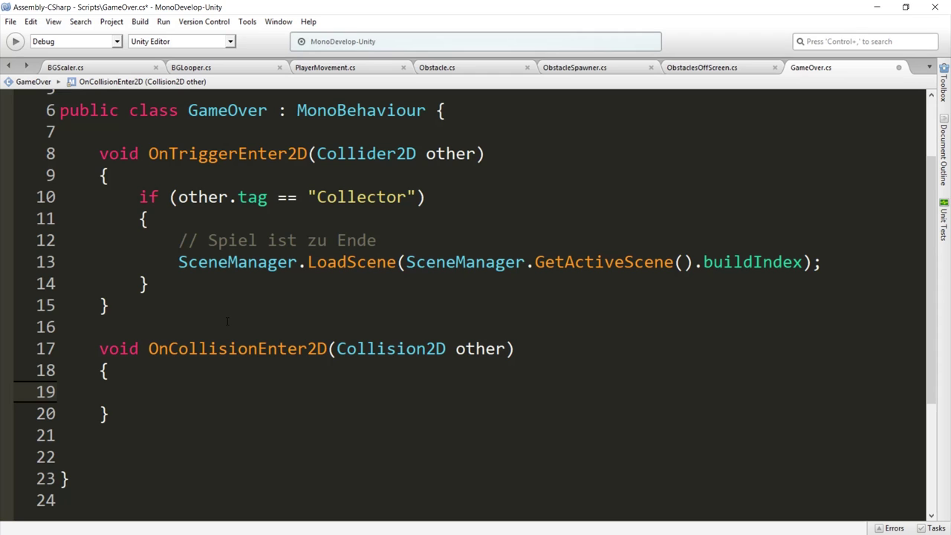
Inside it, add an if block checking other.gameObject.tag == "Zombie".
left_click_drag(200, 283, 111, 196)
left_click(165, 396)
type("if(other")
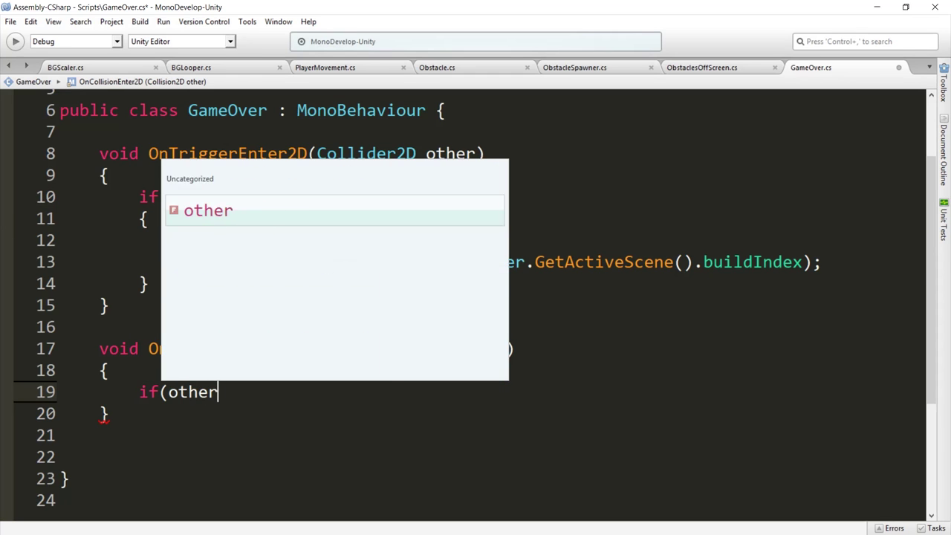
type(".gam")
key("Return")
type(".")
key("Return")
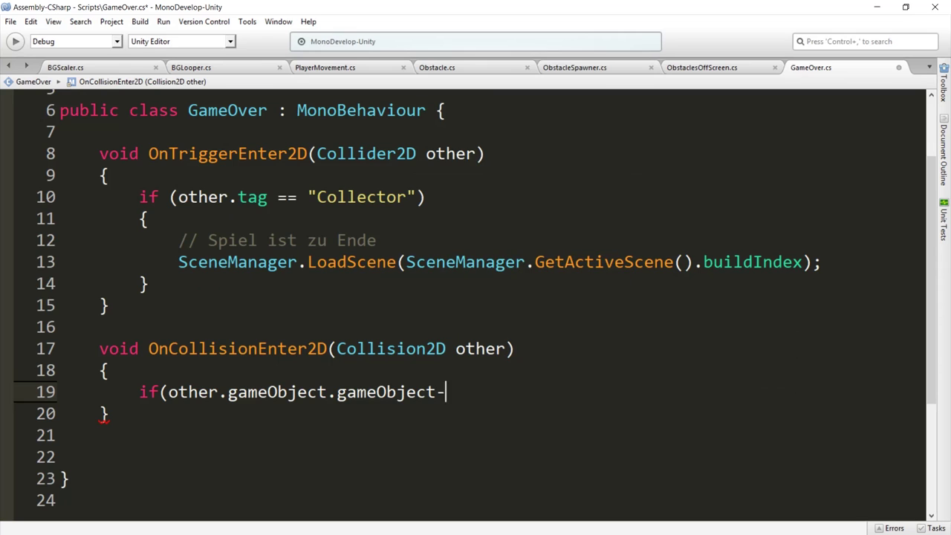
key("BackSpace")
key("BackSpace")
key("BackSpace")
key("BackSpace")
type("tag ")
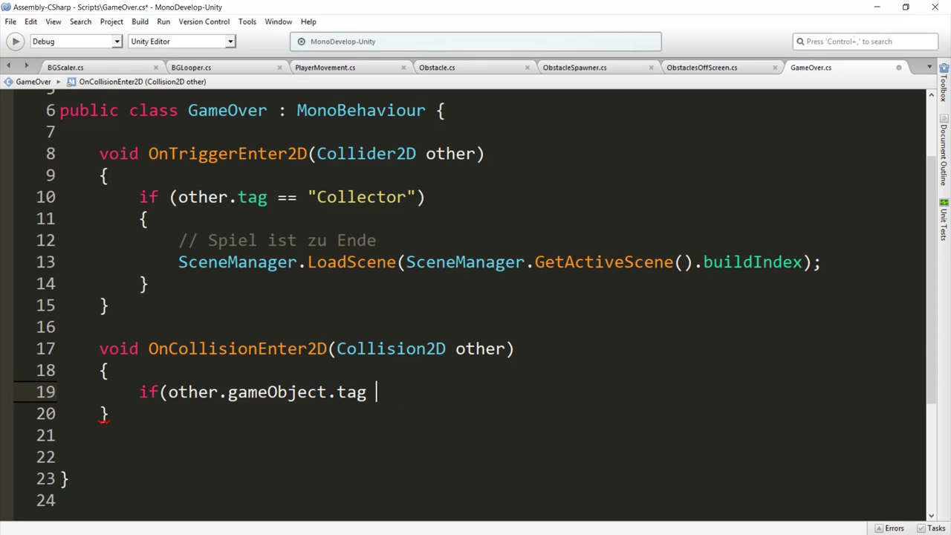
type("== \"Zo")
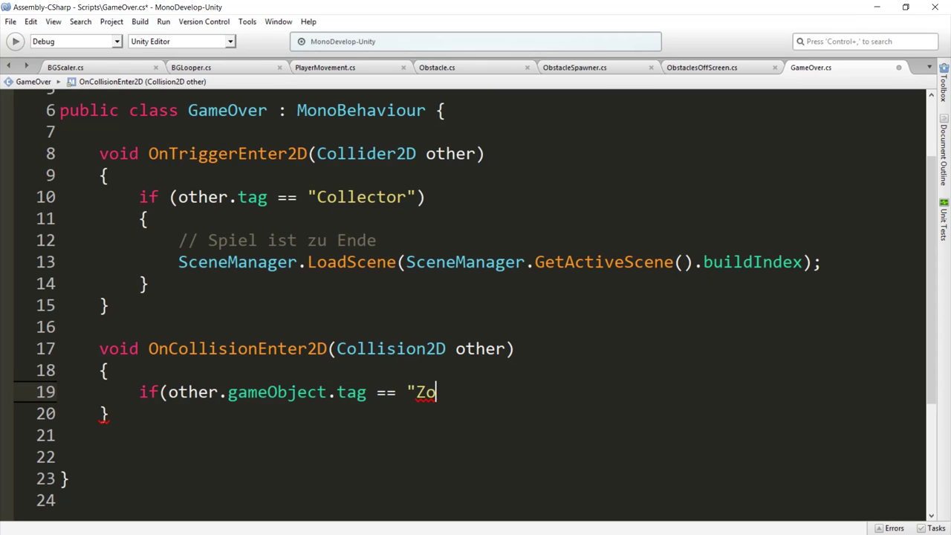
type("mbie\"")
type(")")
key("Return")
type("{")
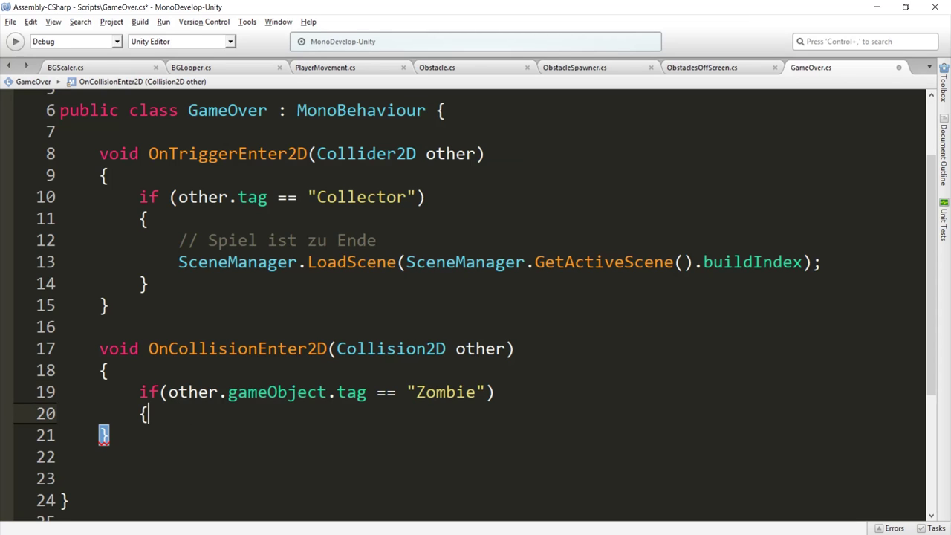
type("}")
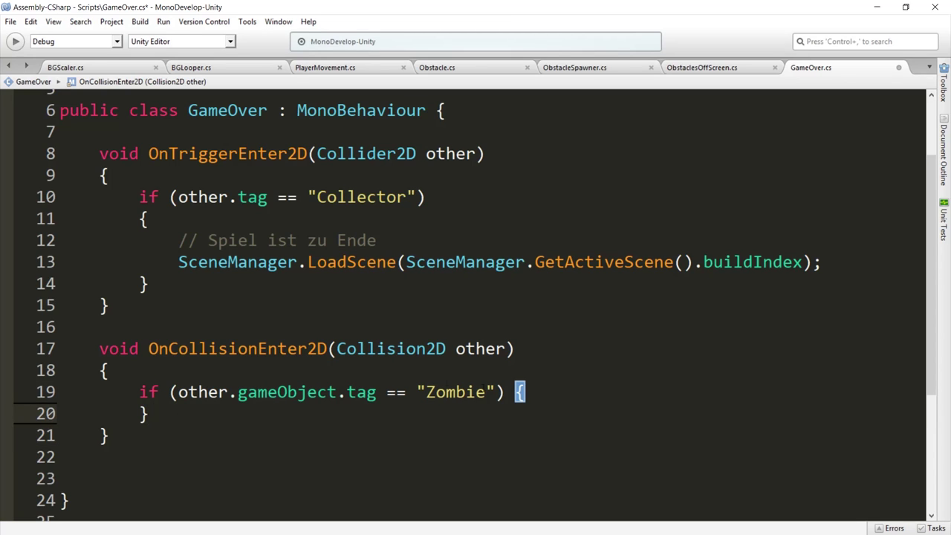
key("Return")
Put a '// Spiel ist zu Ende' comment inside the Zombie check.
left_click(174, 416)
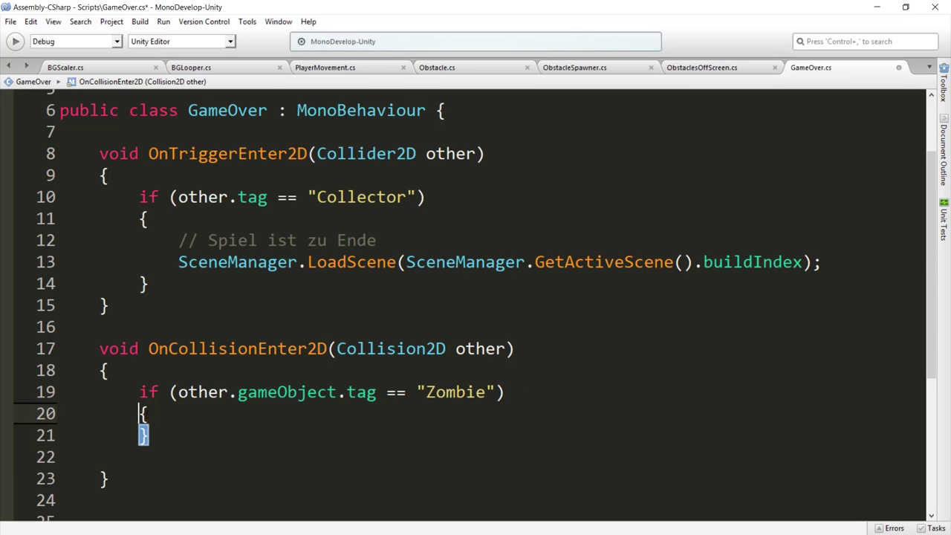
key("Return")
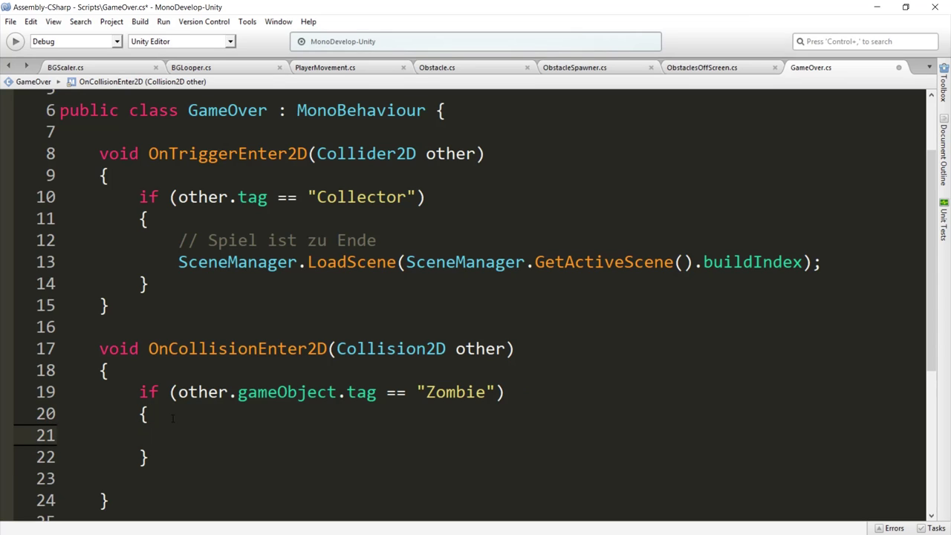
type("// Spie")
type("l zu")
key("BackSpace")
key("BackSpace")
Declare a new void RestartGame() method in GameOver.cs.
type("vo")
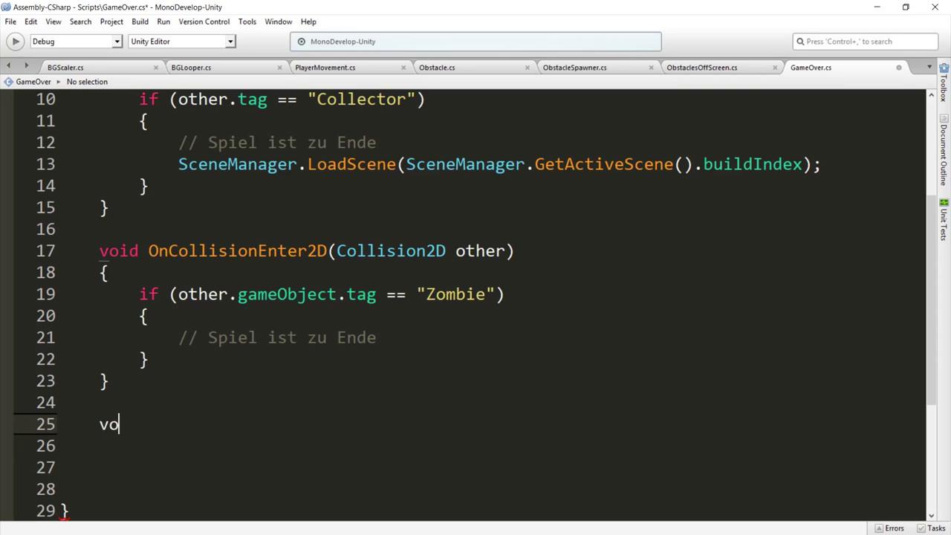
key("BackSpace")
key("BackSpace")
type("void")
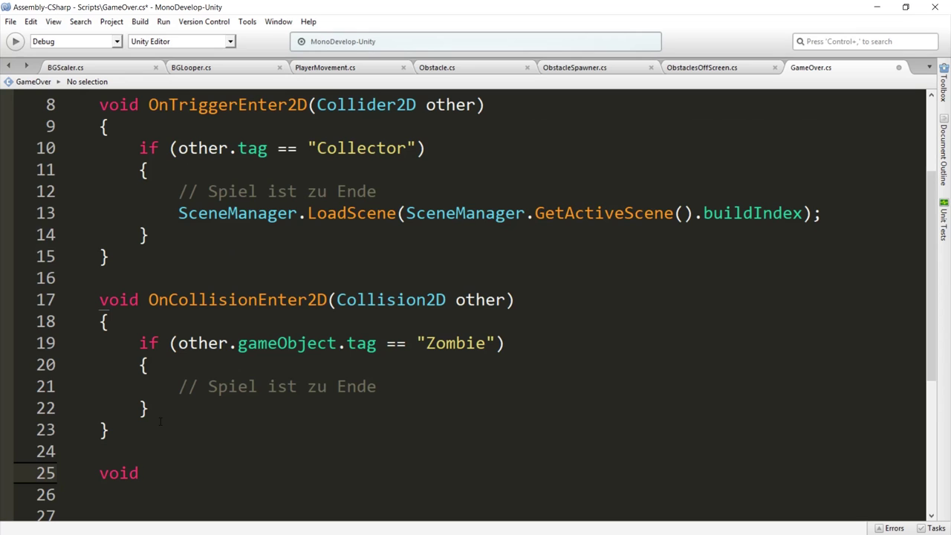
type("Restart")
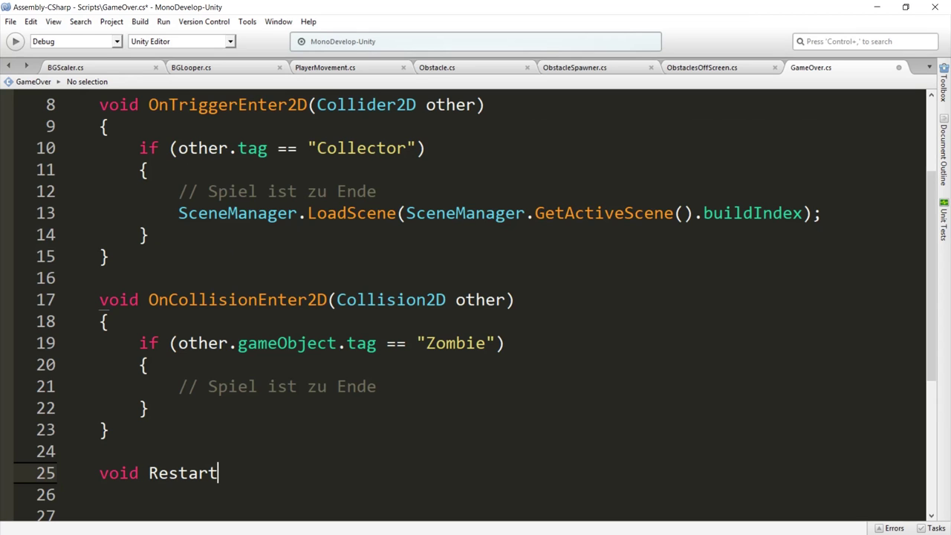
type("Game(()")
key("Return")
type("{")
key("Return")
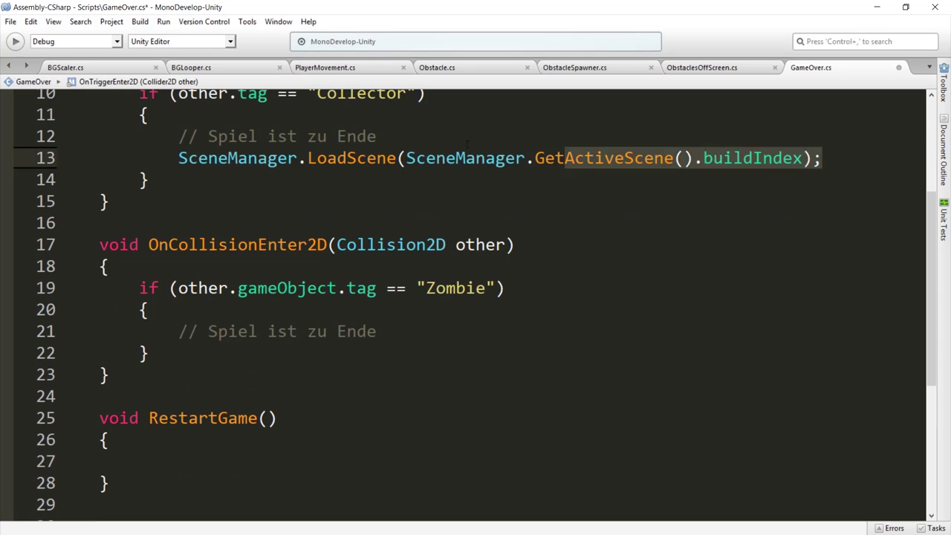
Move the comment and scene-reload lines from OnTriggerEnter2D into RestartGame.
left_click_drag(818, 158, 60, 136)
key("ctrl+x")
left_click(157, 441)
key("ctrl+v")
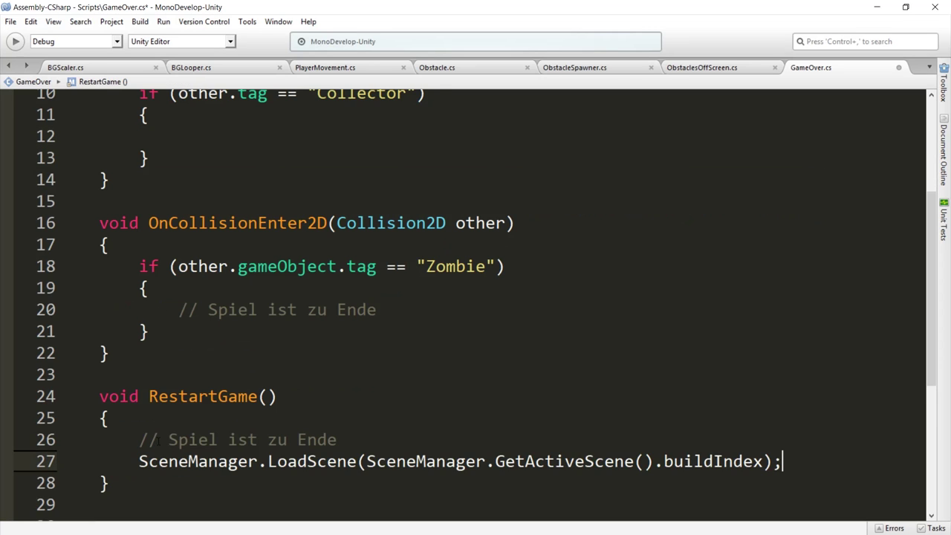
left_click(190, 422)
scroll(190, 423, "up", 2)
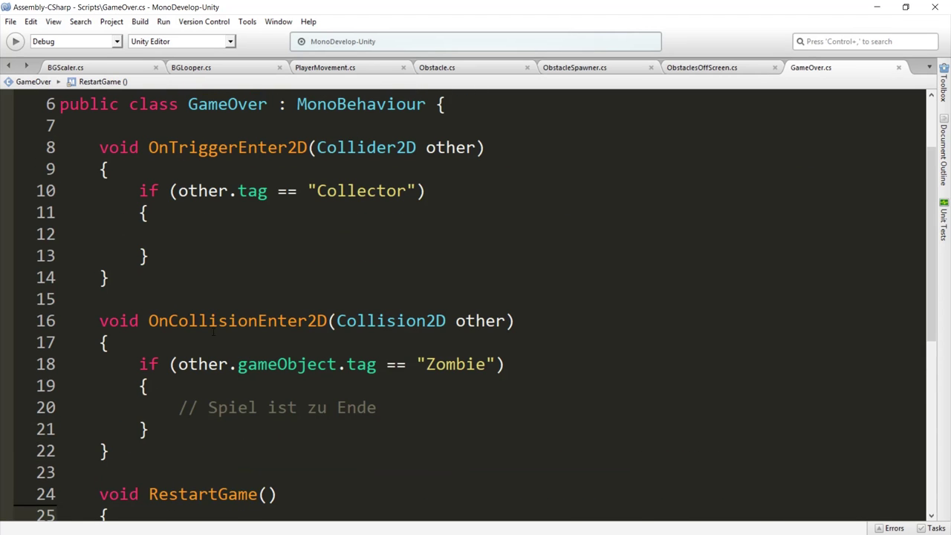
Call RestartGame() from both the Collector check and the Zombie check.
left_click(204, 233)
type("Resta")
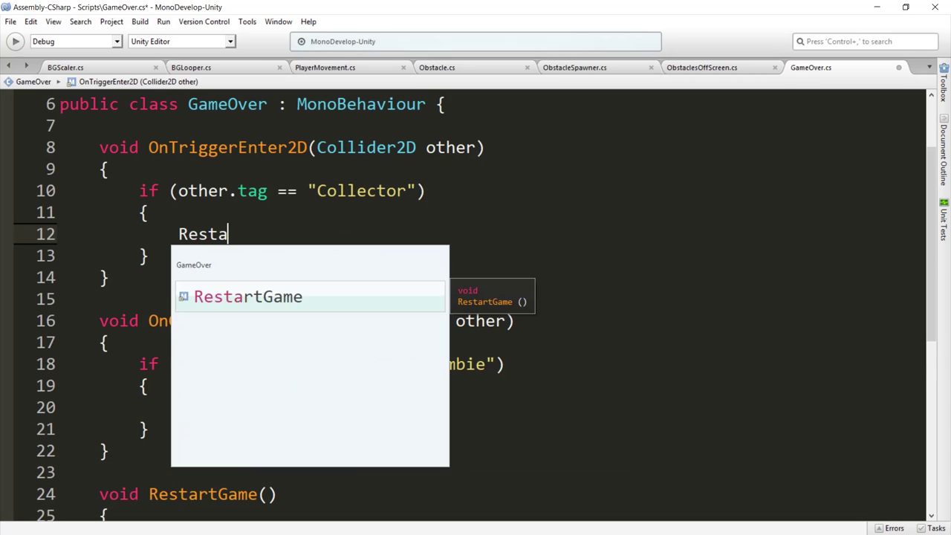
key("Return")
type("();")
key("ctrl+z")
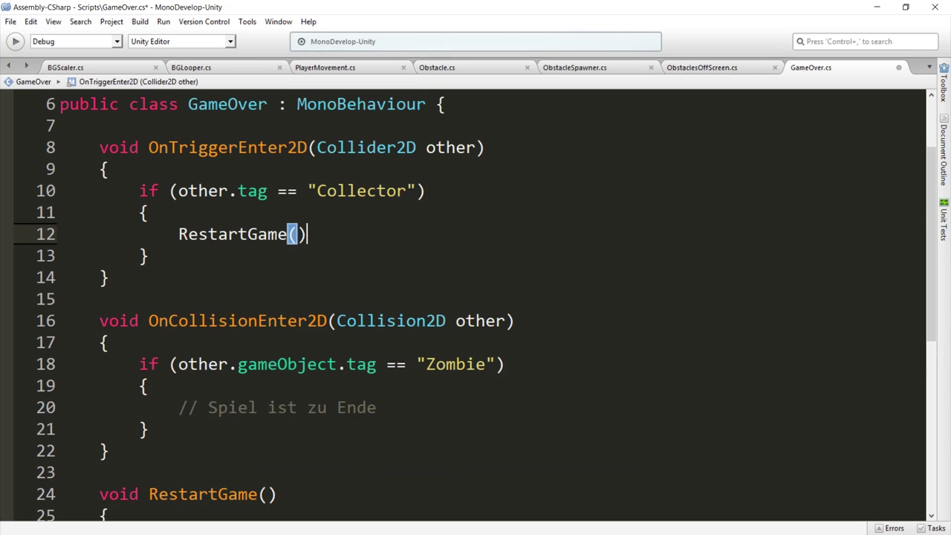
type(";")
scroll(220, 318, "down", 2)
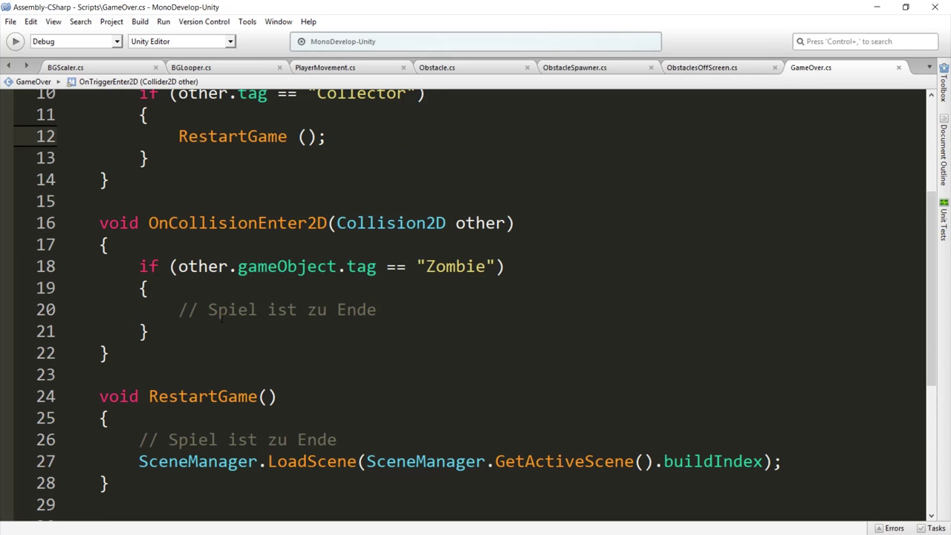
left_click(408, 316)
key("Return")
type("Re")
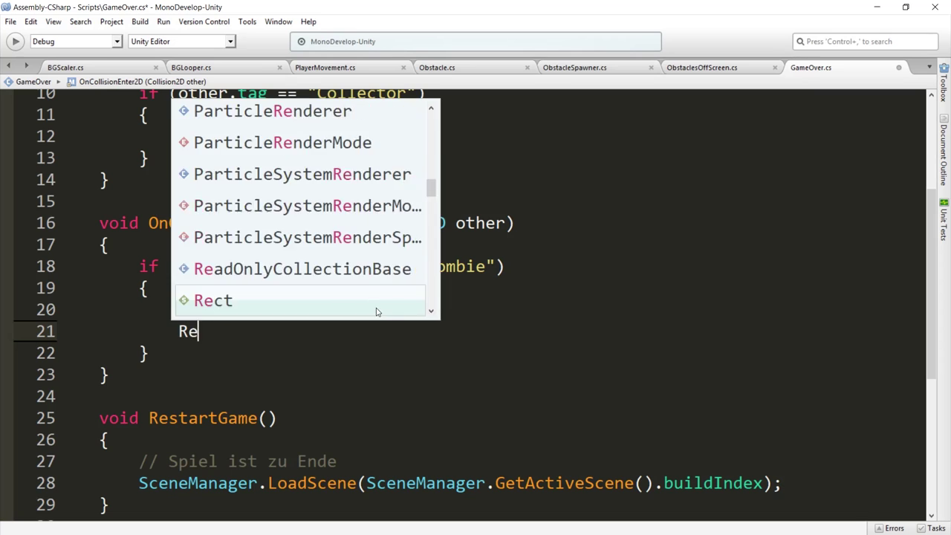
type("sta")
key("Return")
type("();")
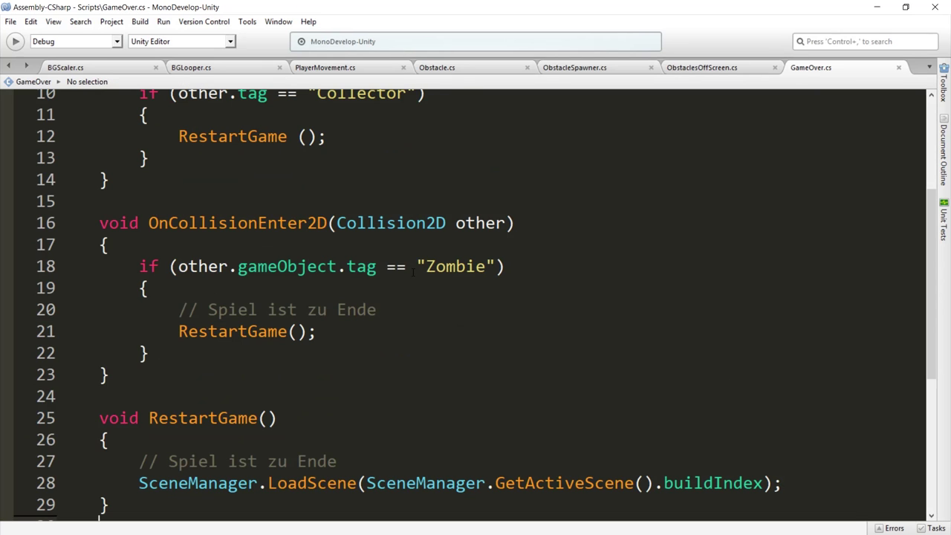
Double-check the "Zombie" tag condition and return to Unity.
left_click(495, 266)
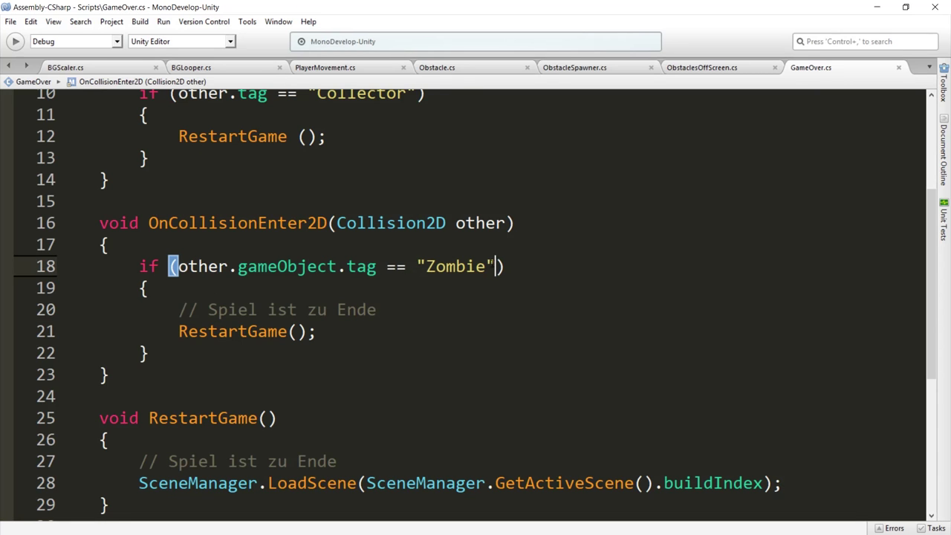
left_click(869, 12)
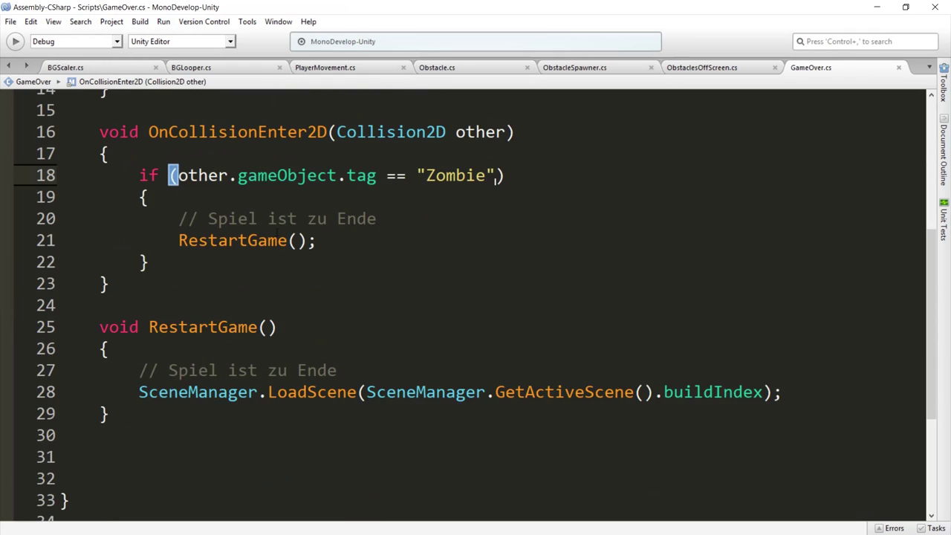
scroll(476, 297, "up", 1)
left_click(476, 273)
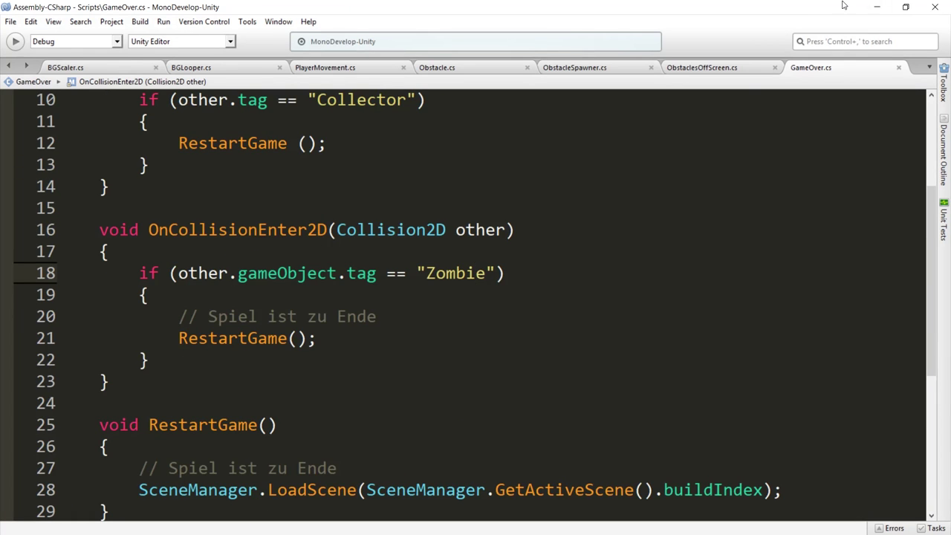
Create a new tag named 'Zombie' in the Tags list.
left_click(877, 6)
left_click(795, 78)
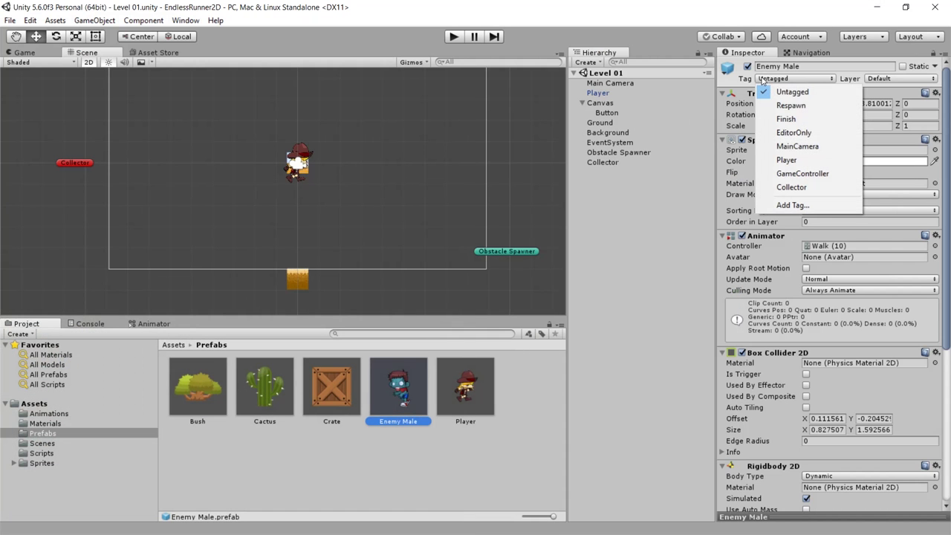
left_click(792, 207)
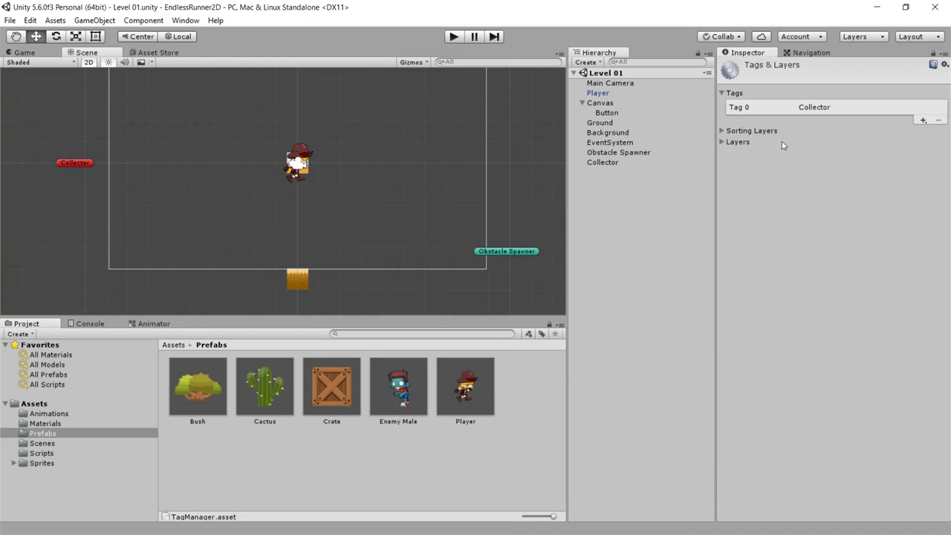
left_click(923, 120)
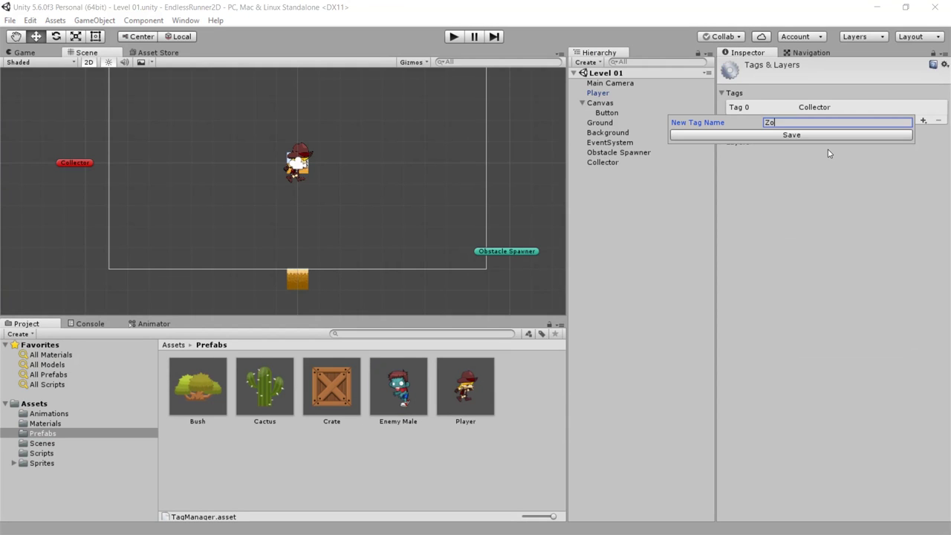
type("Zombie")
key("Return")
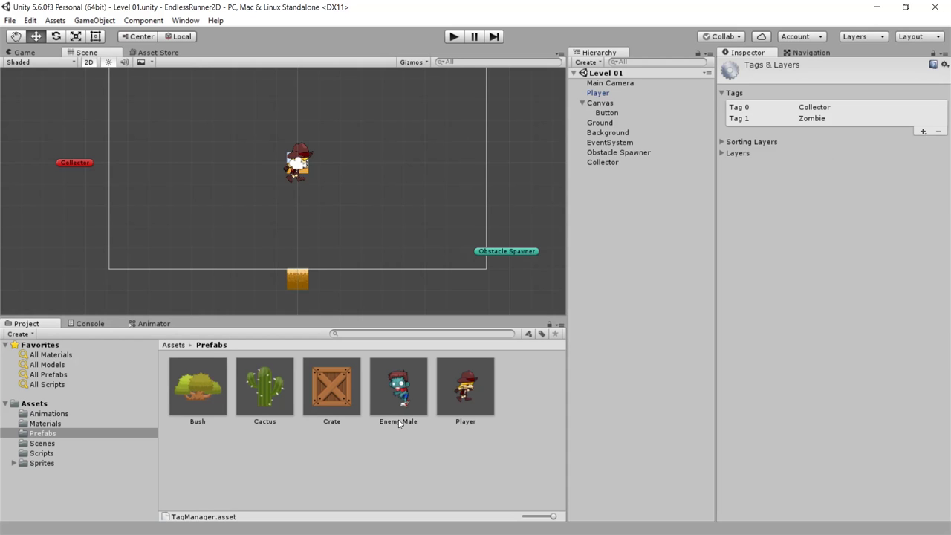
Tag the Enemy Male prefab as Zombie and start a play test.
left_click(419, 415)
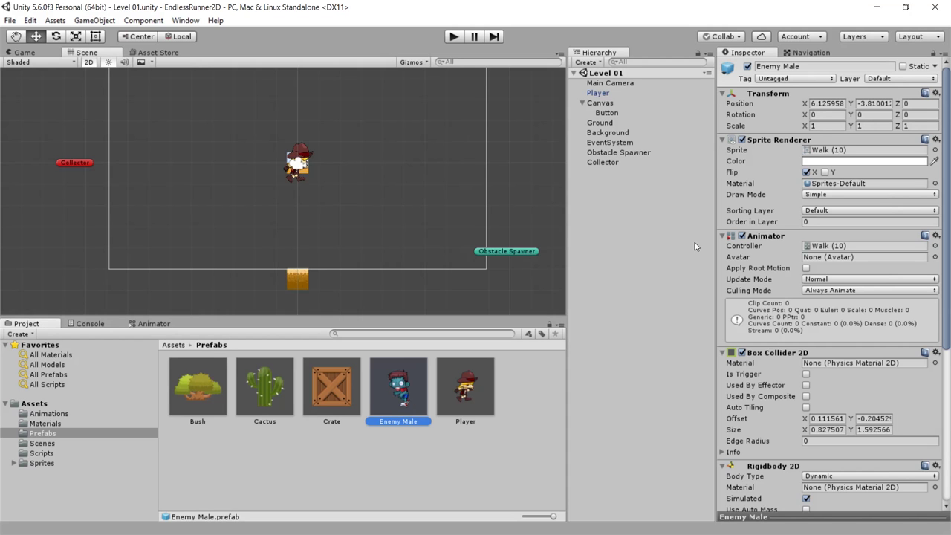
left_click(796, 79)
left_click(792, 199)
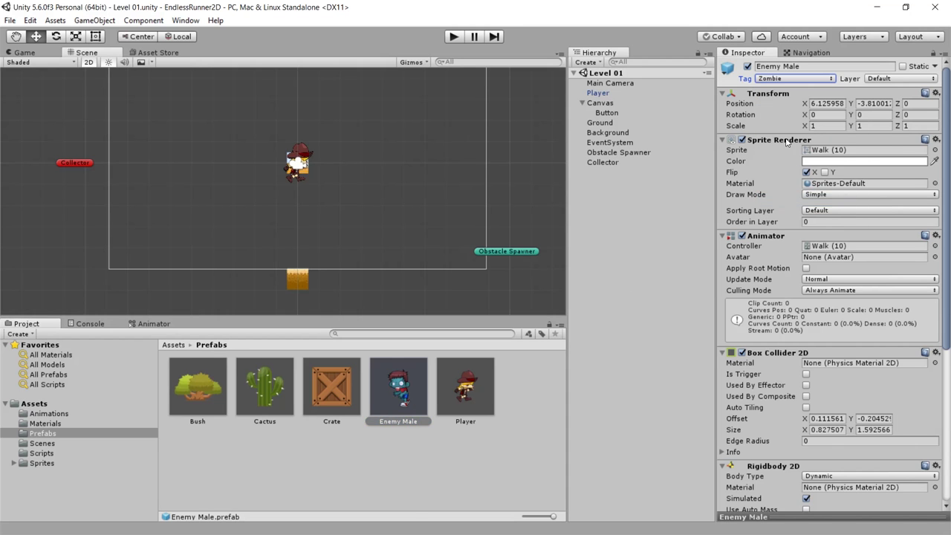
key("ctrl+p")
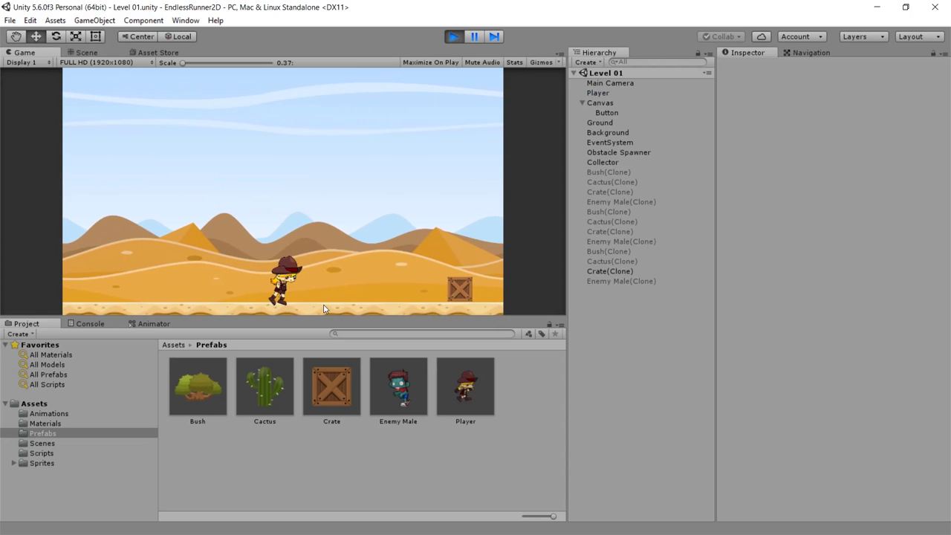
Jump the player over two crates and a cactus, then stop the game.
left_click(289, 308)
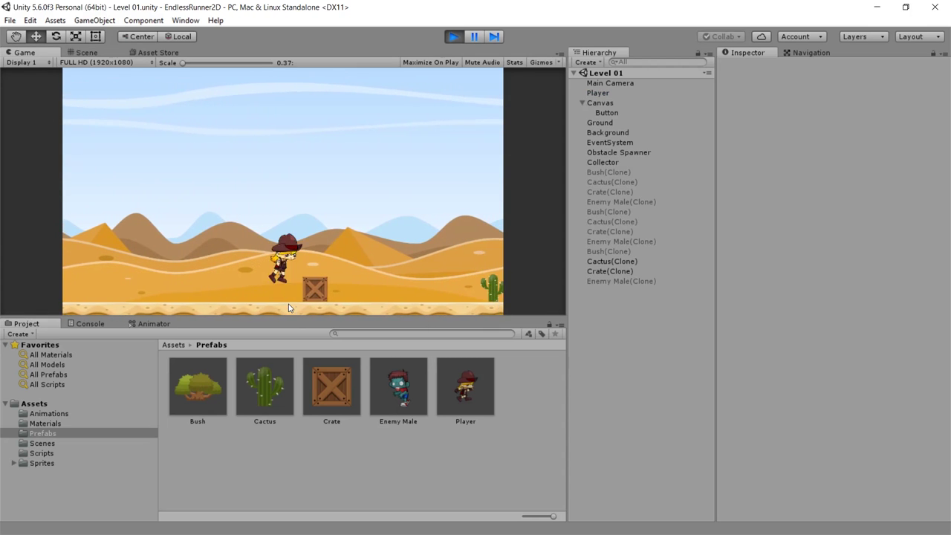
left_click(289, 308)
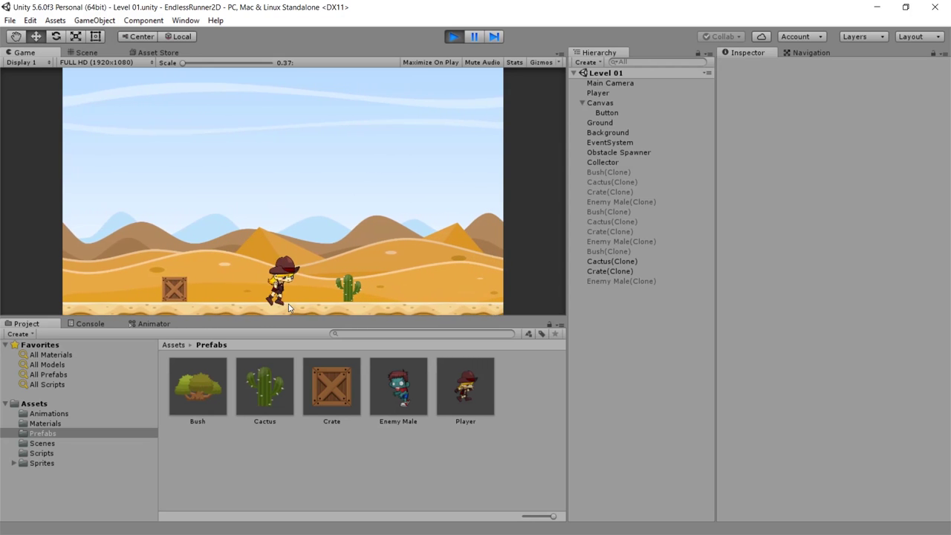
left_click(289, 307)
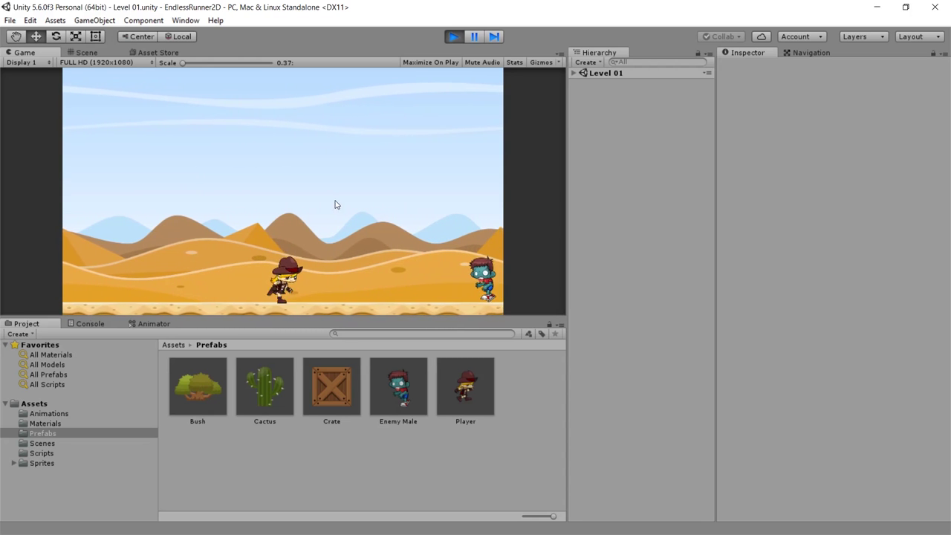
key("ctrl+p")
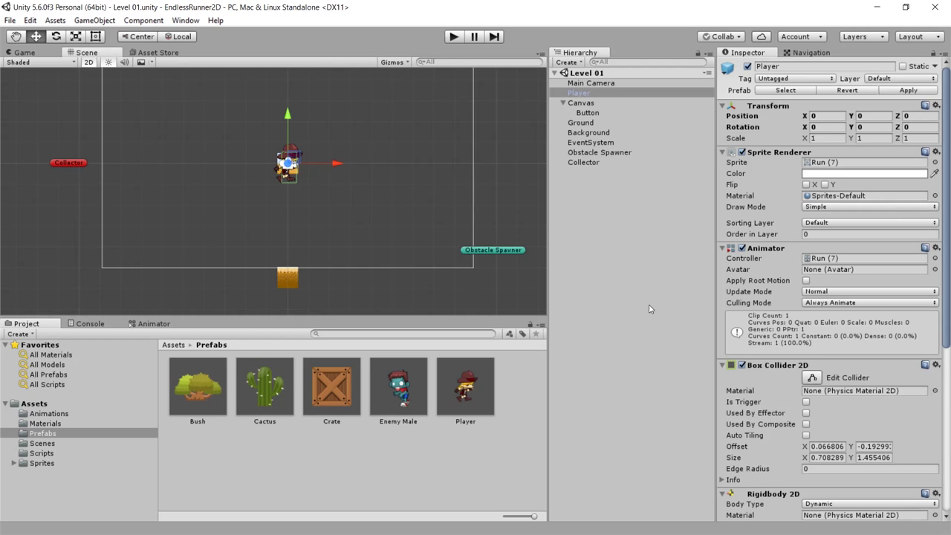
Set the Player Movement Jump Force to 10 and playtest a jump over the zombie.
scroll(761, 223, "down", 5)
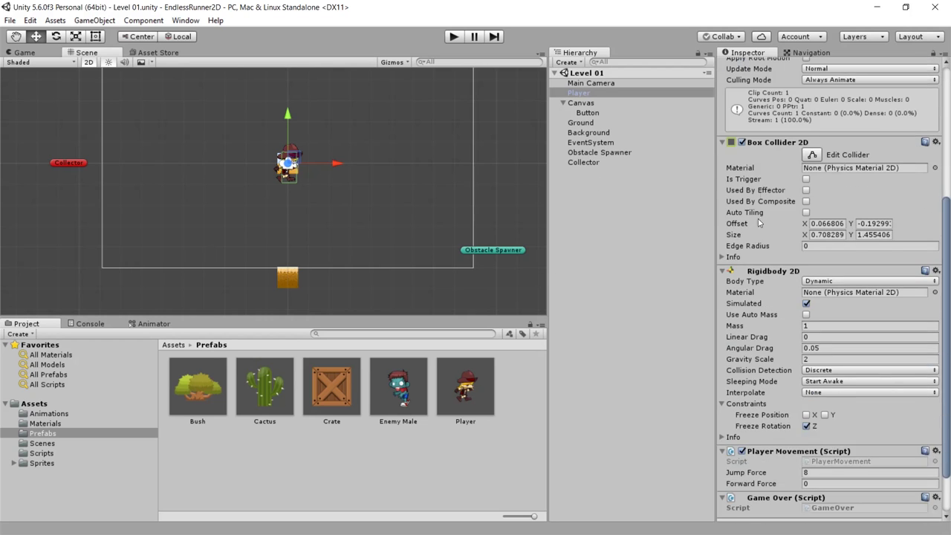
scroll(765, 364, "down", 1)
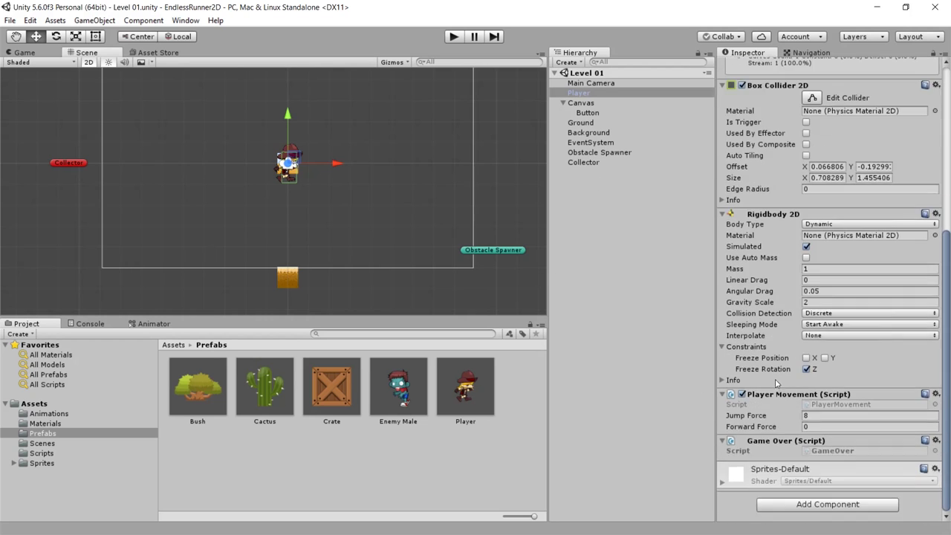
left_click(750, 417)
type("10")
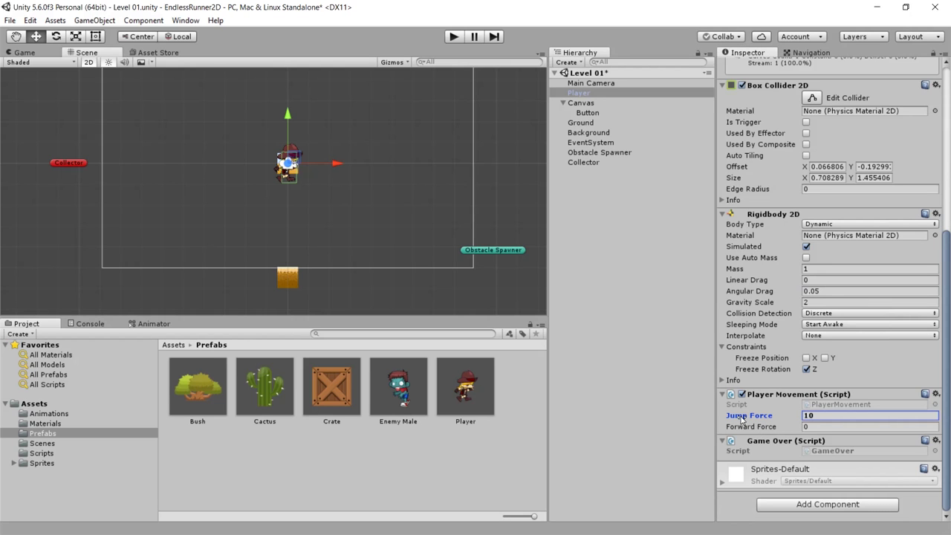
left_click(453, 37)
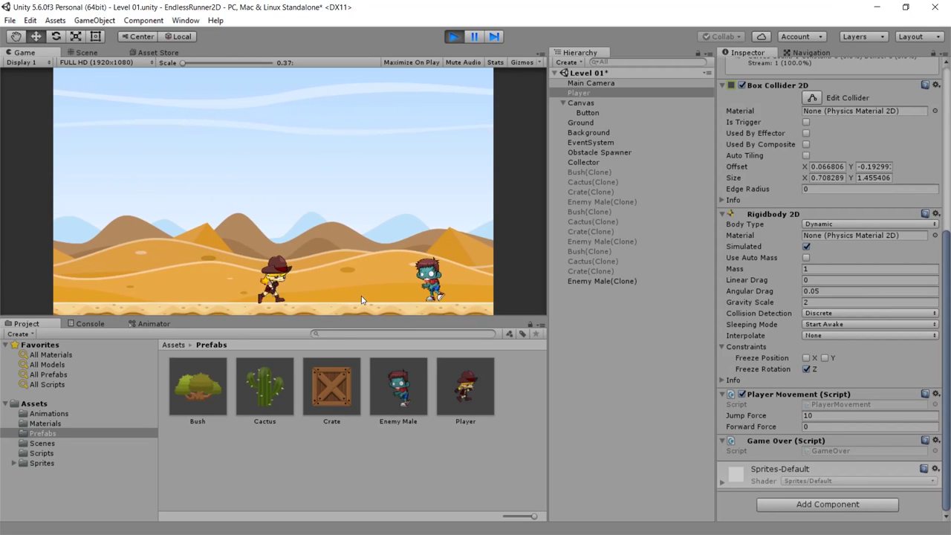
left_click(315, 303)
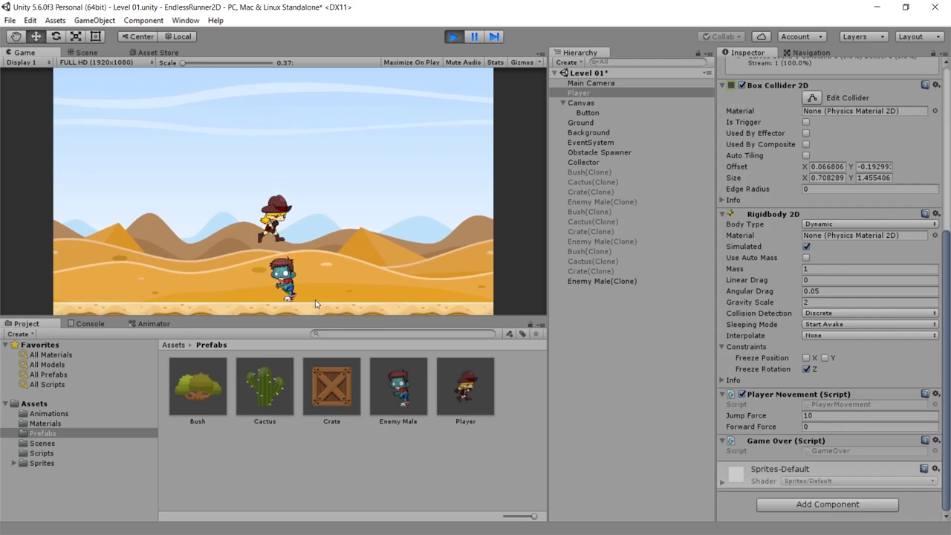
Stop the game and re-enter the Player's Jump Force as 10.
left_click(454, 37)
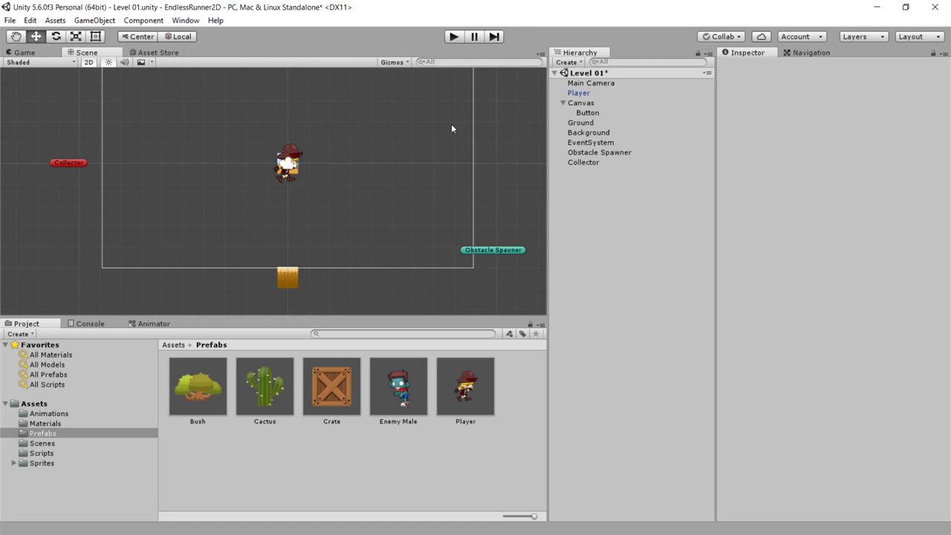
left_click(595, 93)
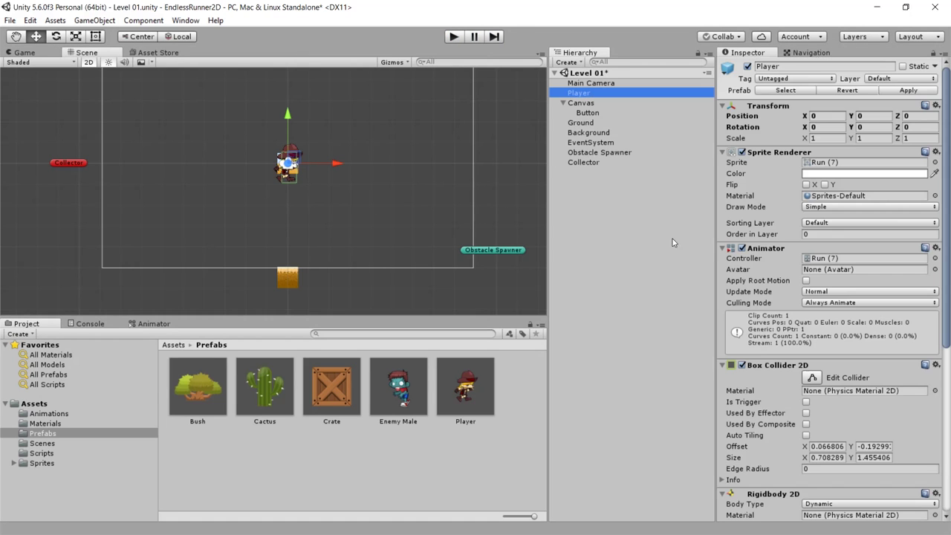
scroll(805, 407, "down", 5)
scroll(810, 446, "down", 2)
left_click(821, 416)
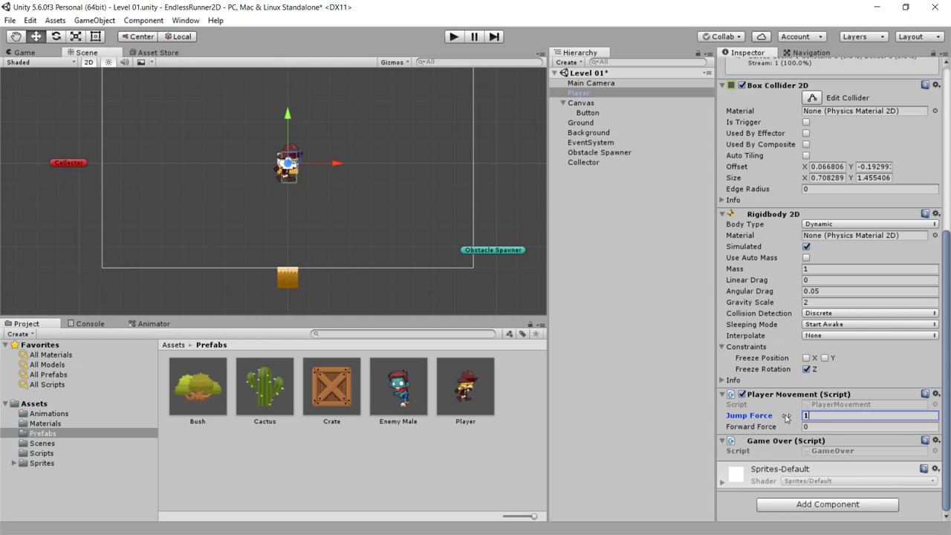
type("0")
Playtest with Space jumps over the zombie and a crate, then stop the game.
left_click(454, 37)
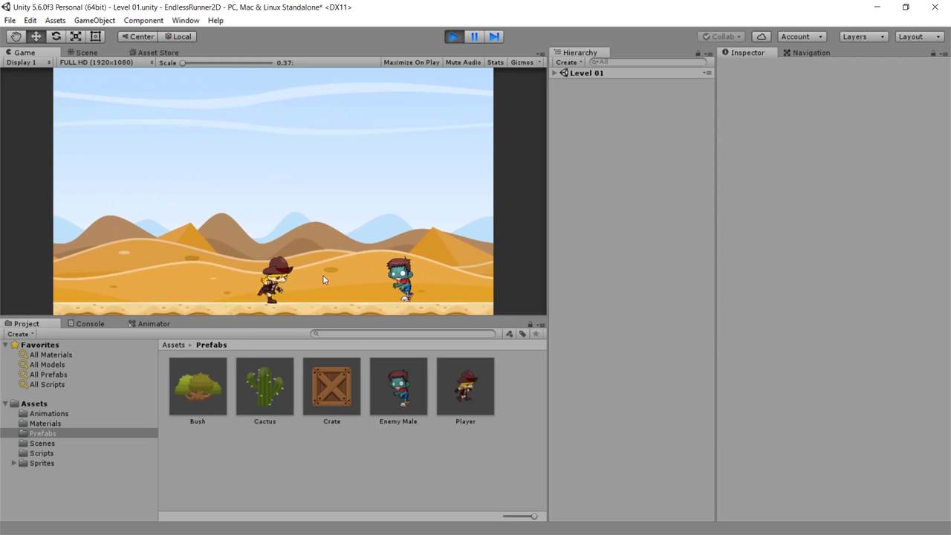
key("space")
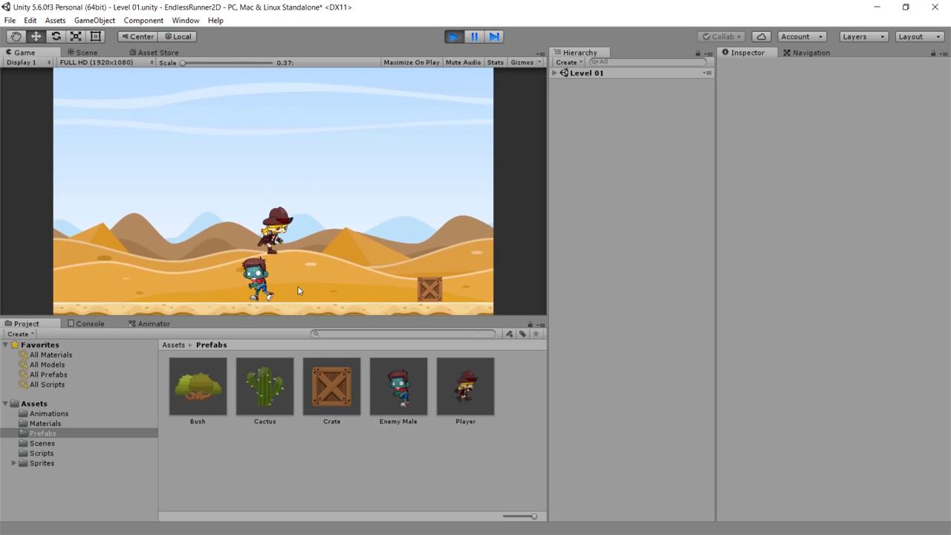
key("space")
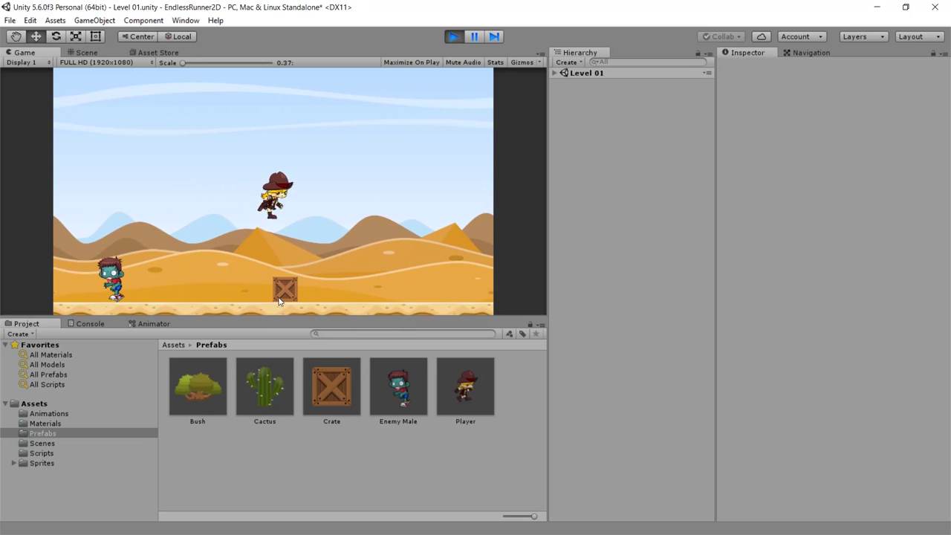
key("space")
key("ctrl+p")
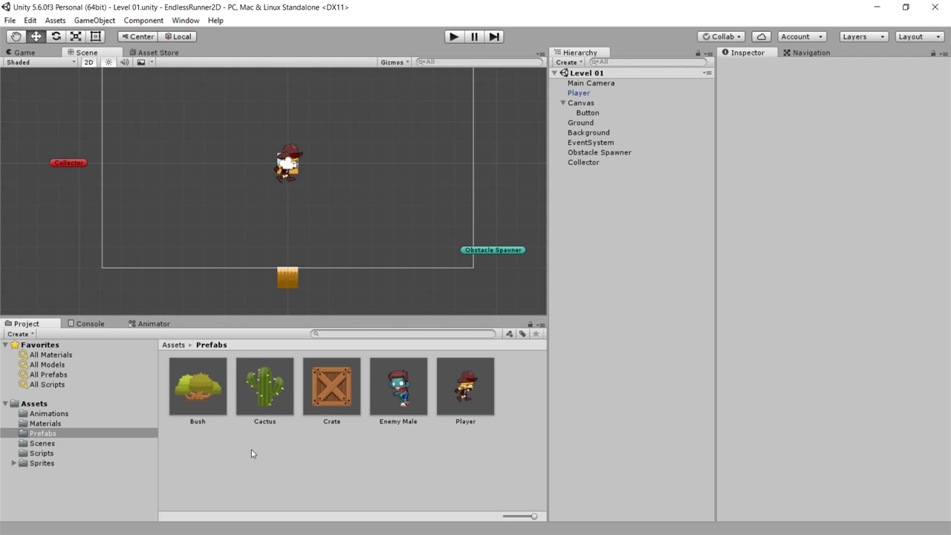